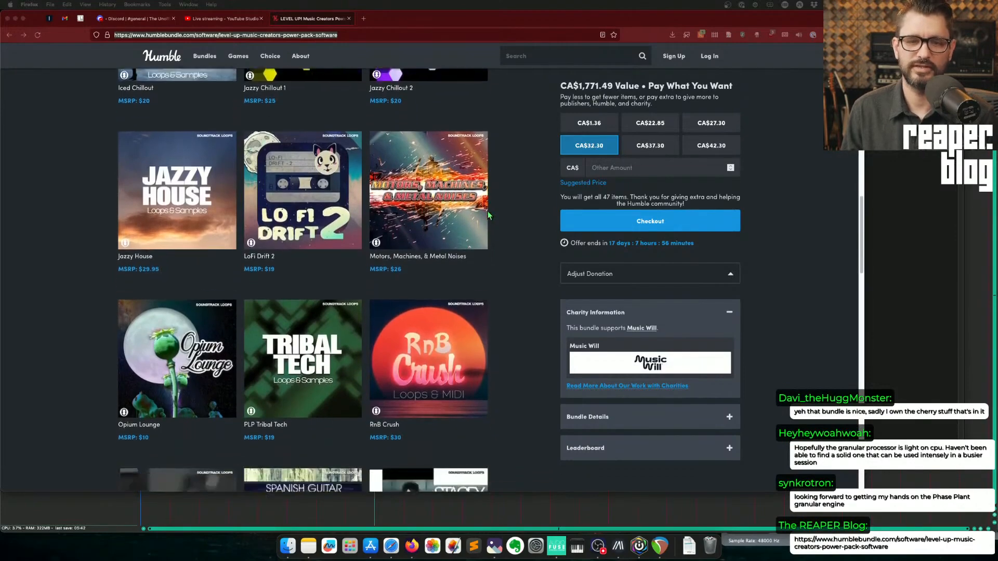
# Step: Look through all the items in the Level Up Music Creators Power Pack bundle, down to the end of the list and back
pyautogui.scroll(-20, 488, 215)
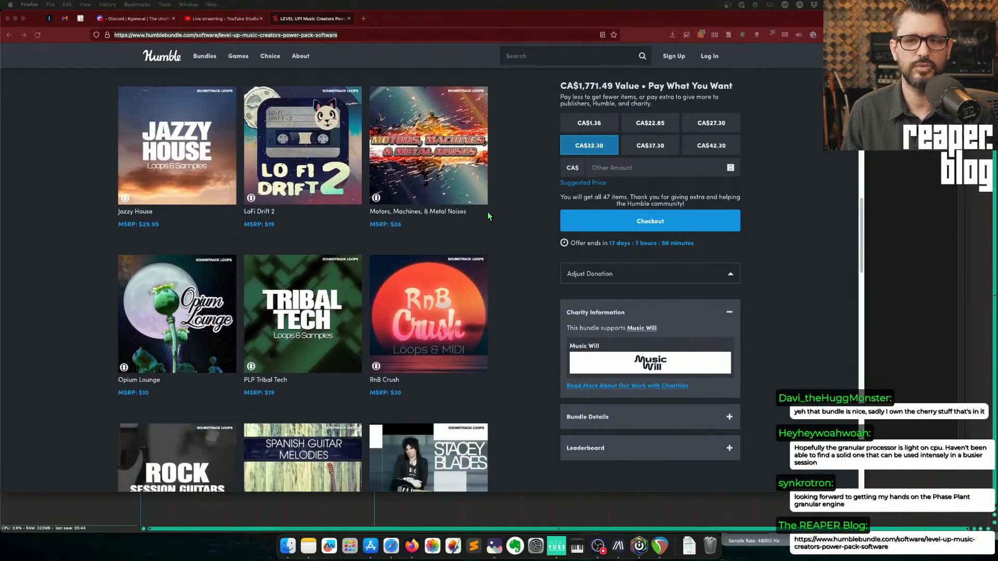
pyautogui.scroll(-15, 483, 220)
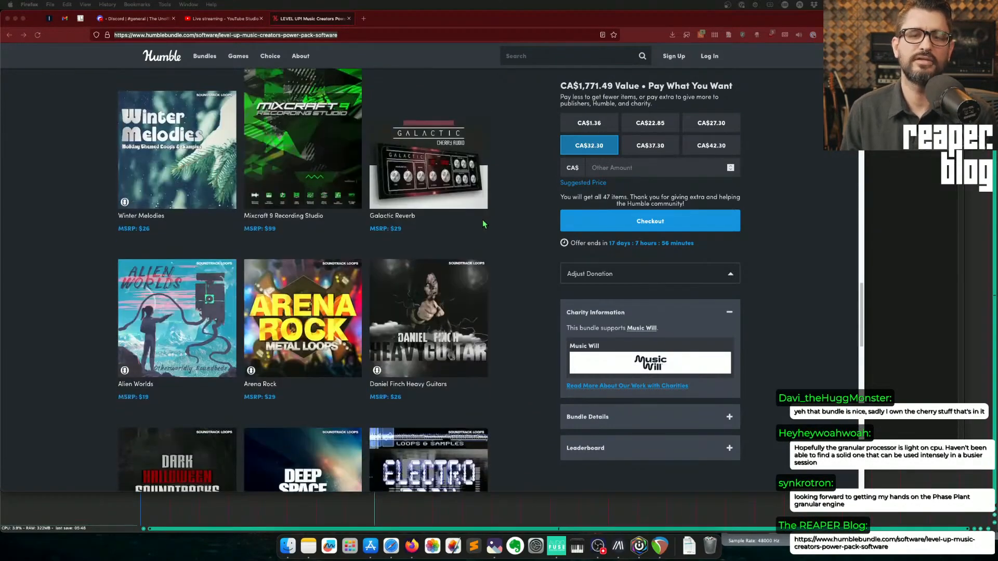
pyautogui.scroll(-10, 482, 220)
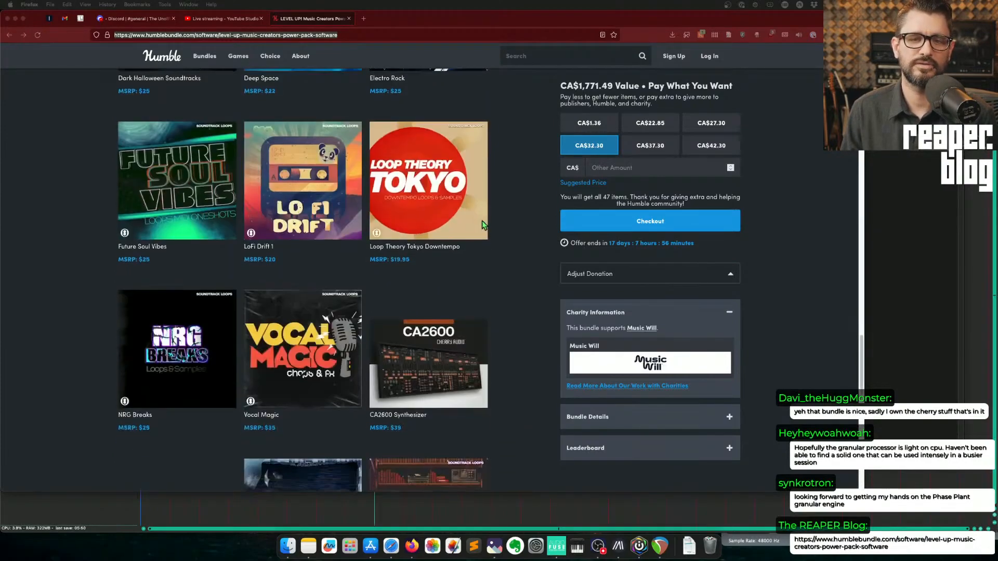
pyautogui.scroll(-4, 484, 224)
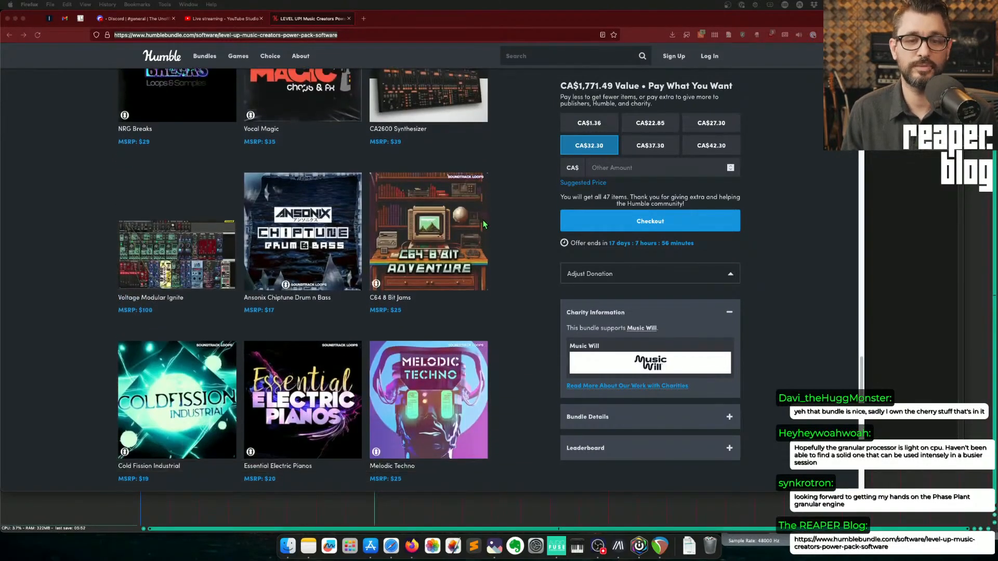
pyautogui.scroll(-5, 484, 224)
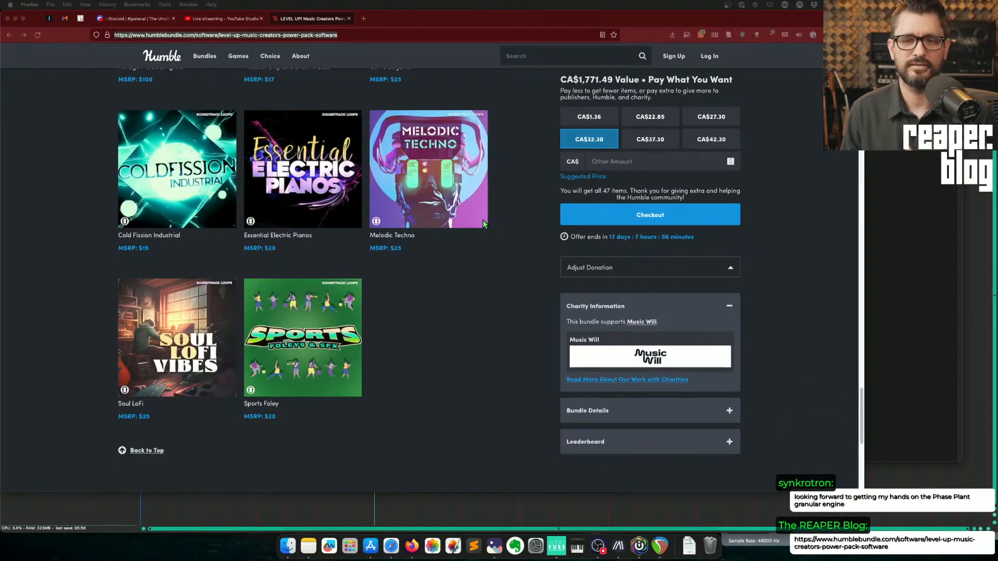
pyautogui.scroll(20, 484, 222)
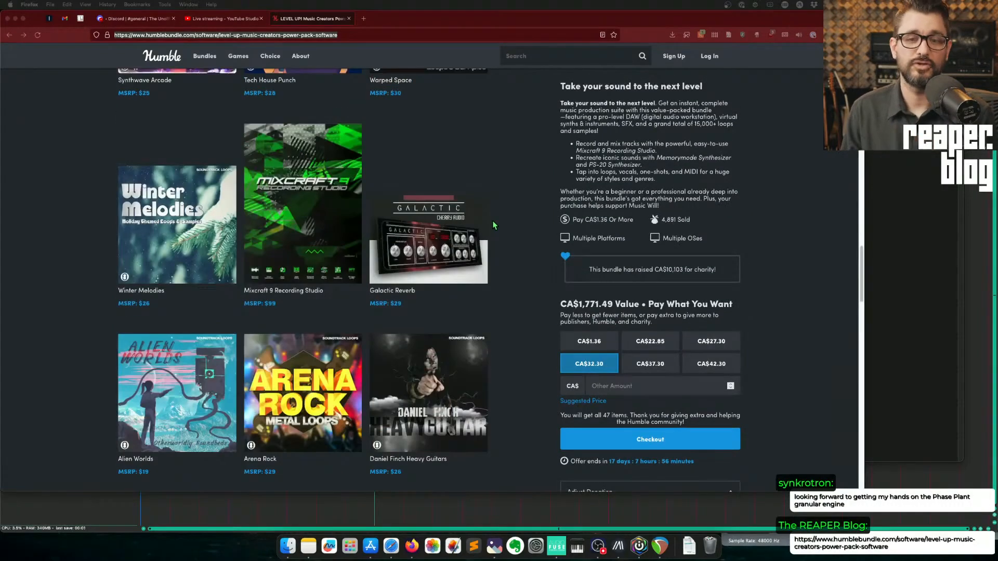
pyautogui.scroll(20, 492, 221)
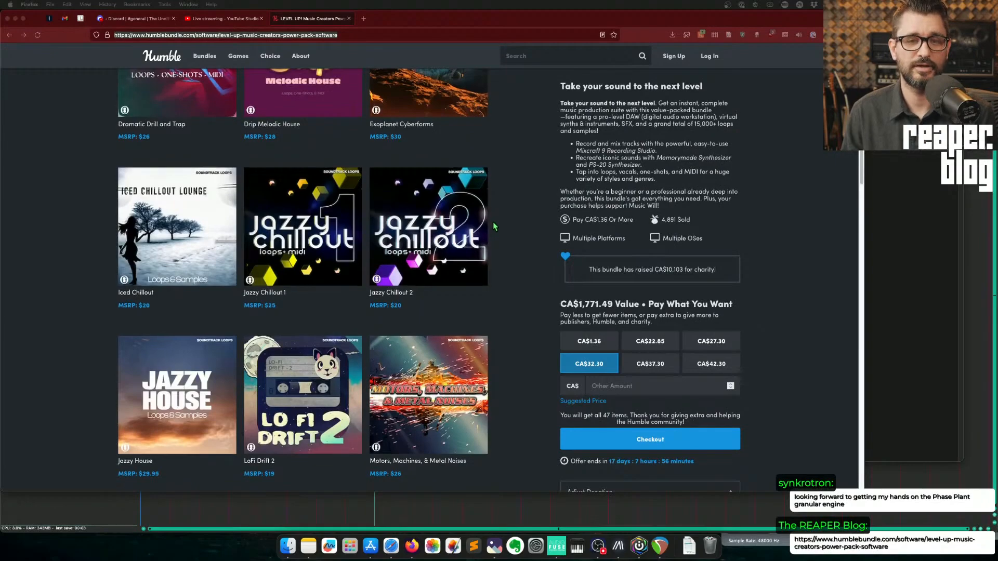
pyautogui.scroll(15, 494, 225)
pyautogui.scroll(4, 494, 226)
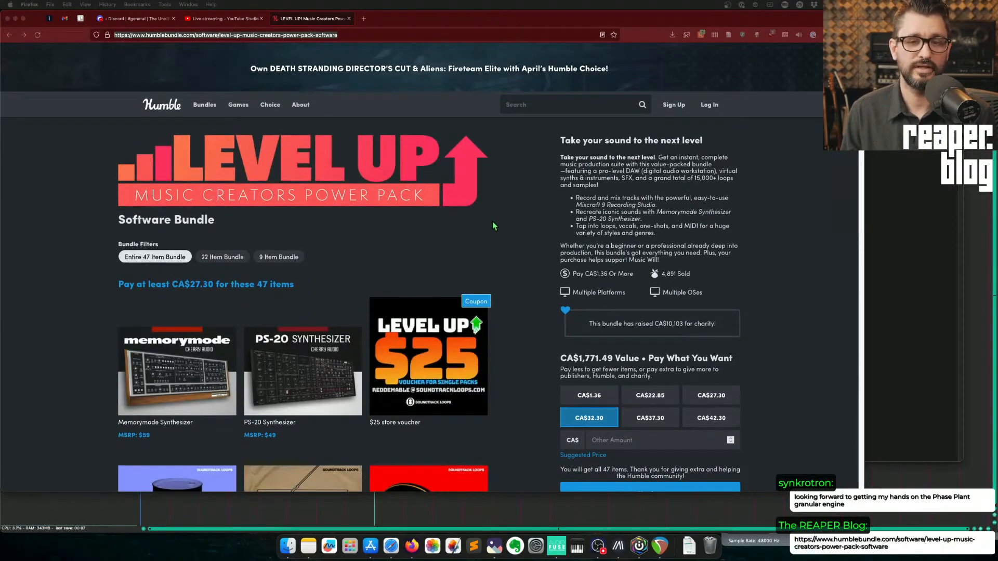
# Step: Highlight the minimum price in the heading for the entire 47-item bundle
pyautogui.scroll(-3, 492, 222)
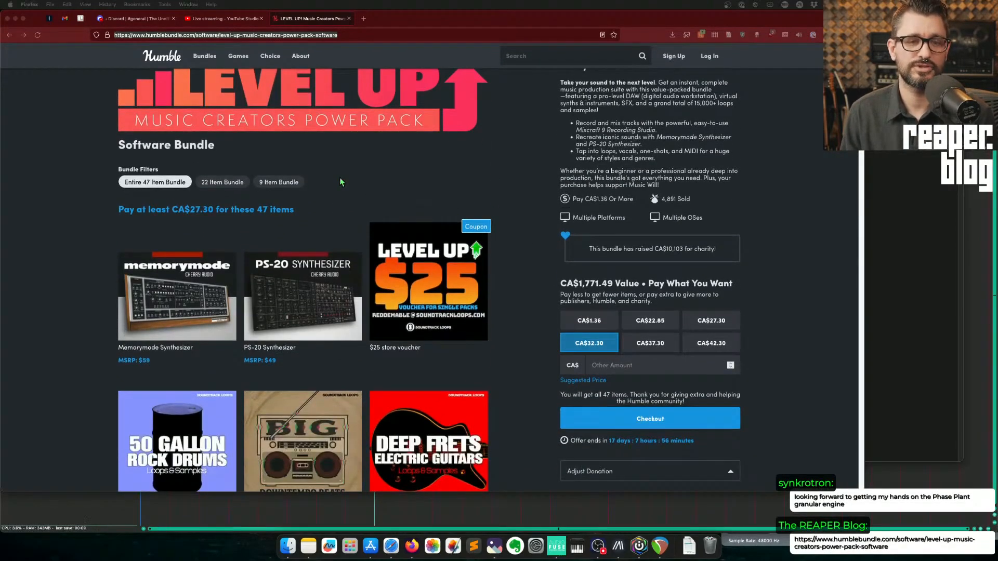
pyautogui.scroll(-1, 285, 194)
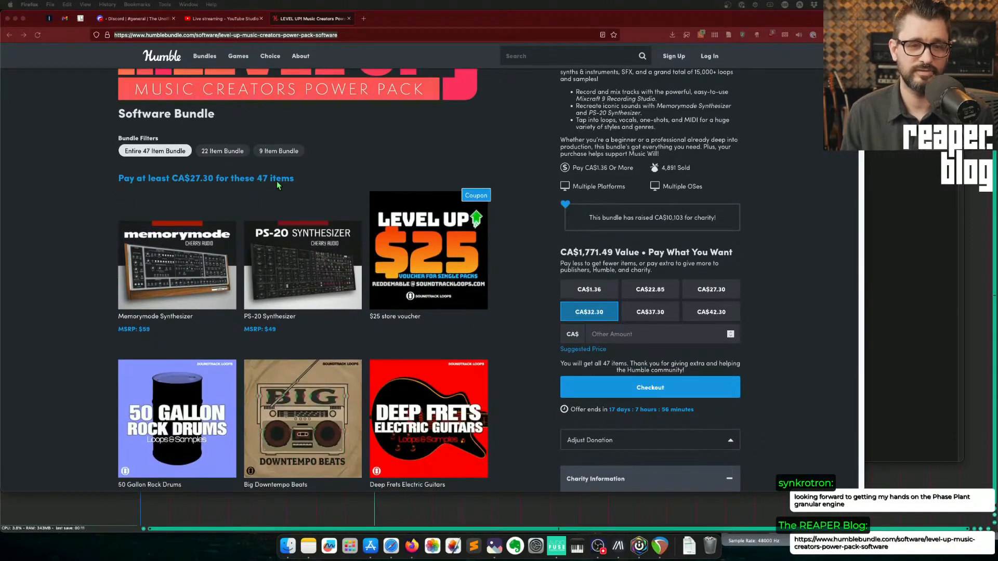
pyautogui.click(209, 187)
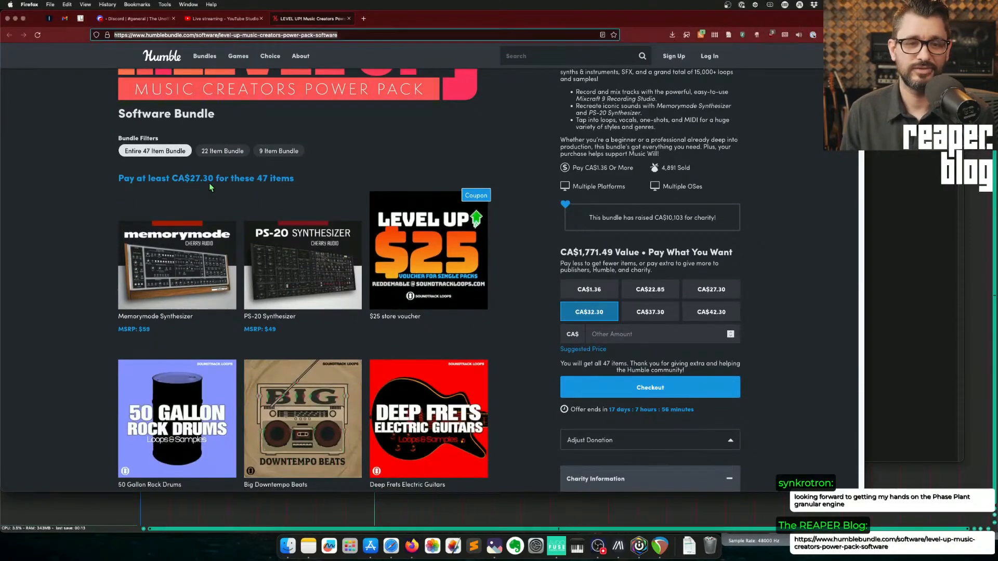
pyautogui.moveTo(213, 180); pyautogui.dragTo(179, 179)
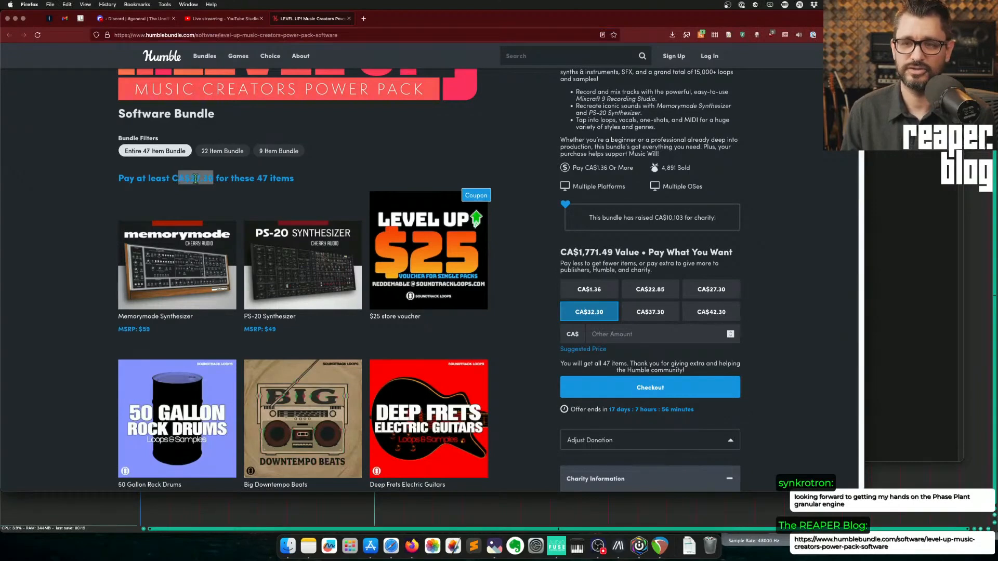
pyautogui.scroll(-1, 520, 234)
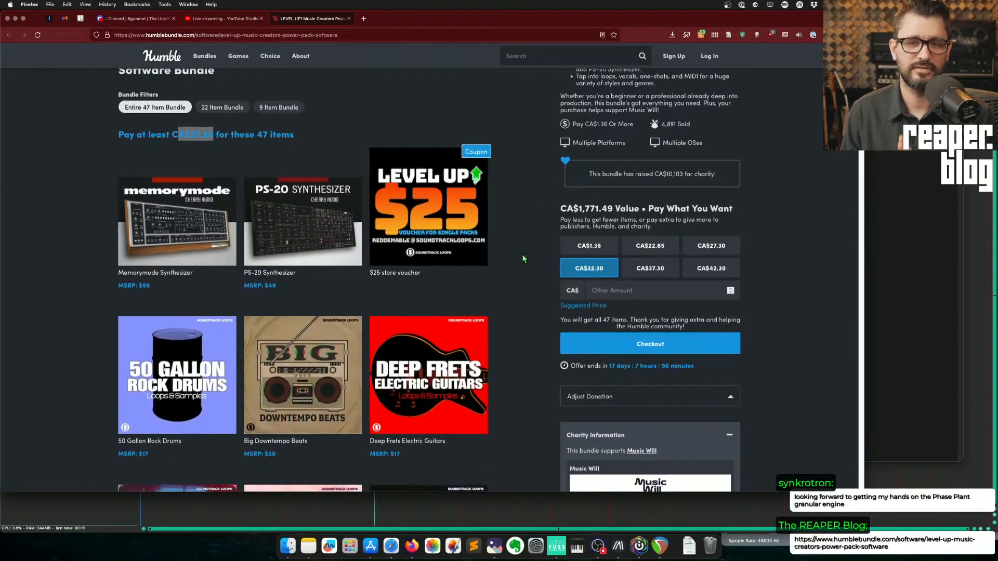
pyautogui.scroll(3, 529, 287)
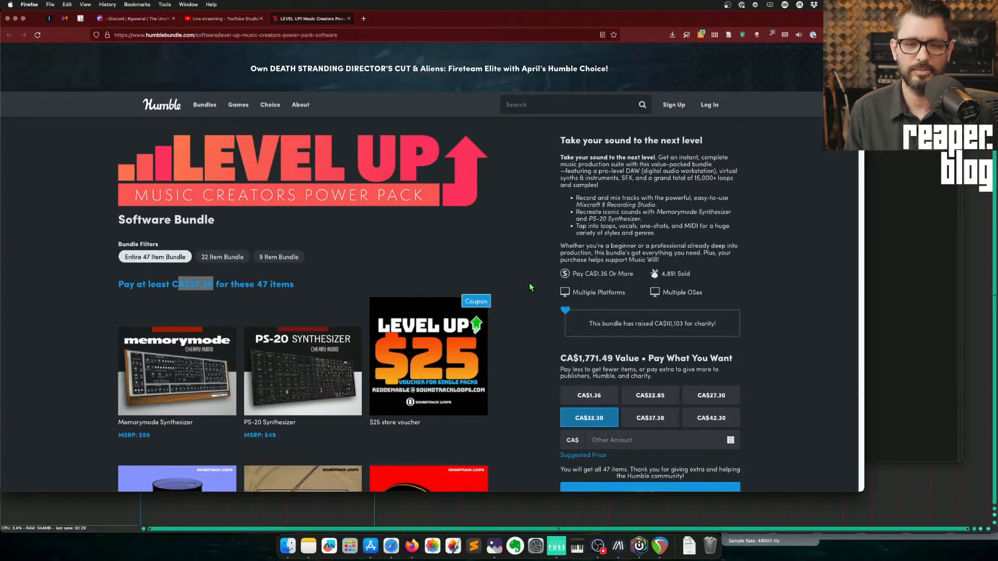
# Step: Open the details of the Memorymode Synthesizer and read through its description and features
pyautogui.scroll(-1, 530, 282)
pyautogui.scroll(-3, 532, 289)
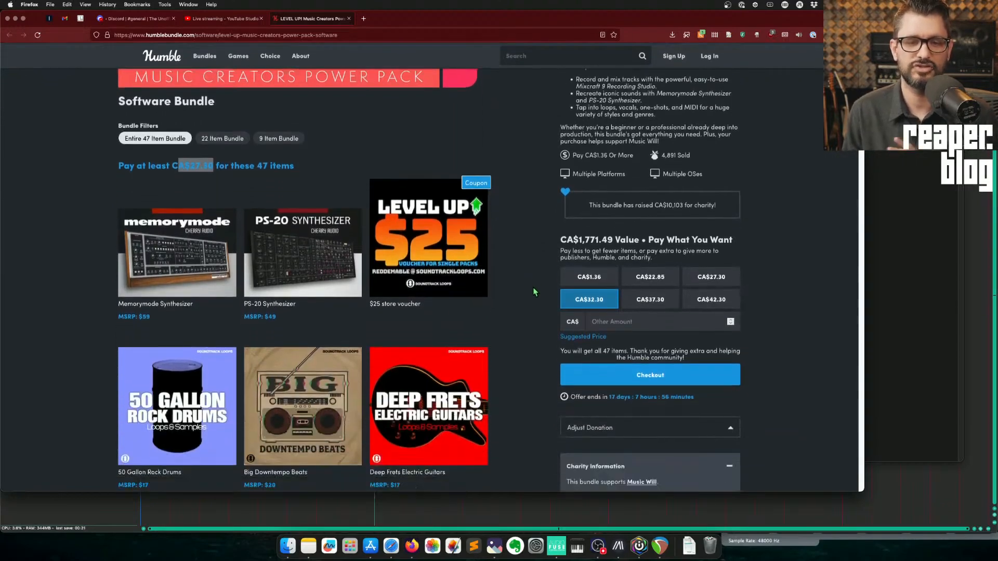
pyautogui.scroll(-2, 534, 292)
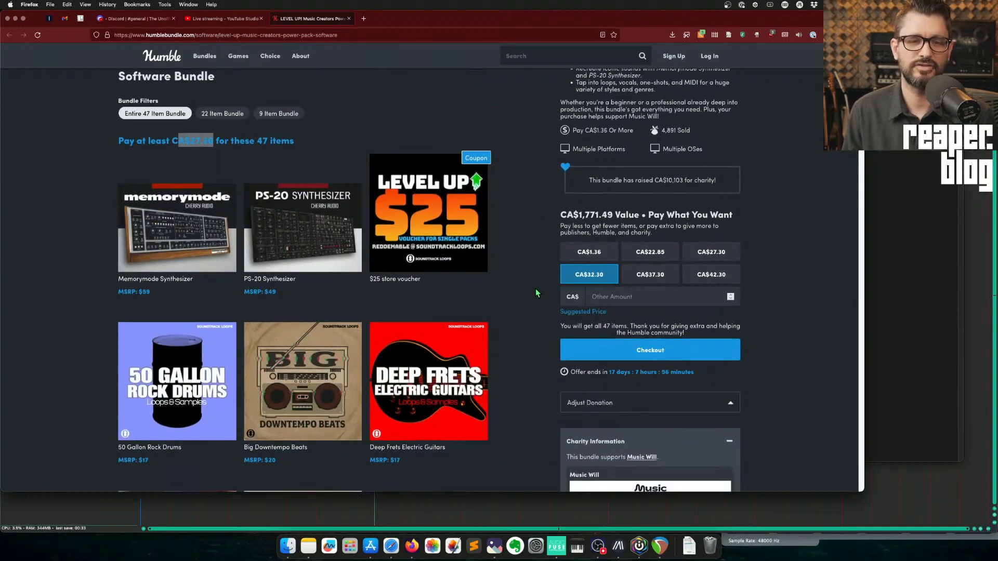
pyautogui.scroll(-1, 537, 294)
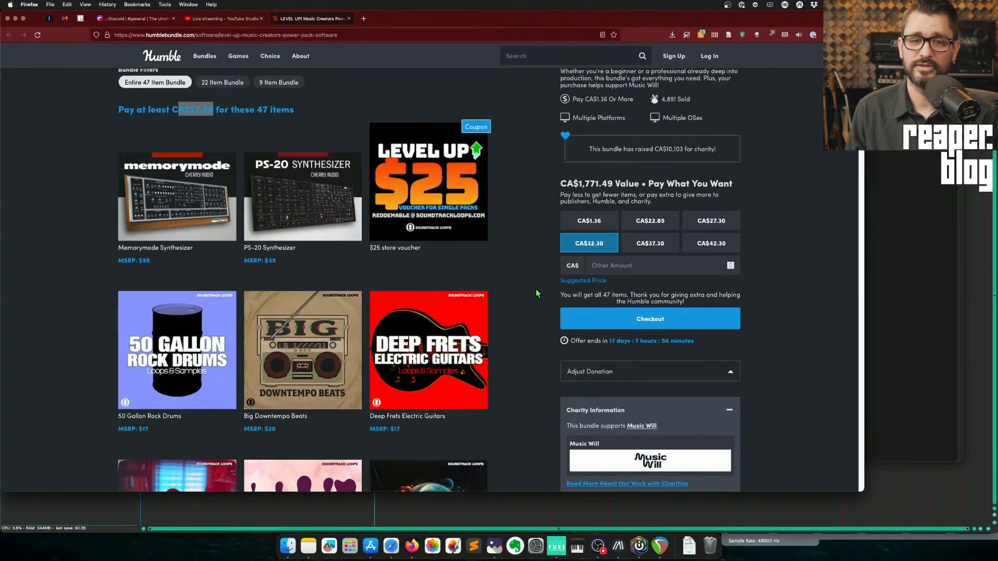
pyautogui.scroll(-2, 537, 293)
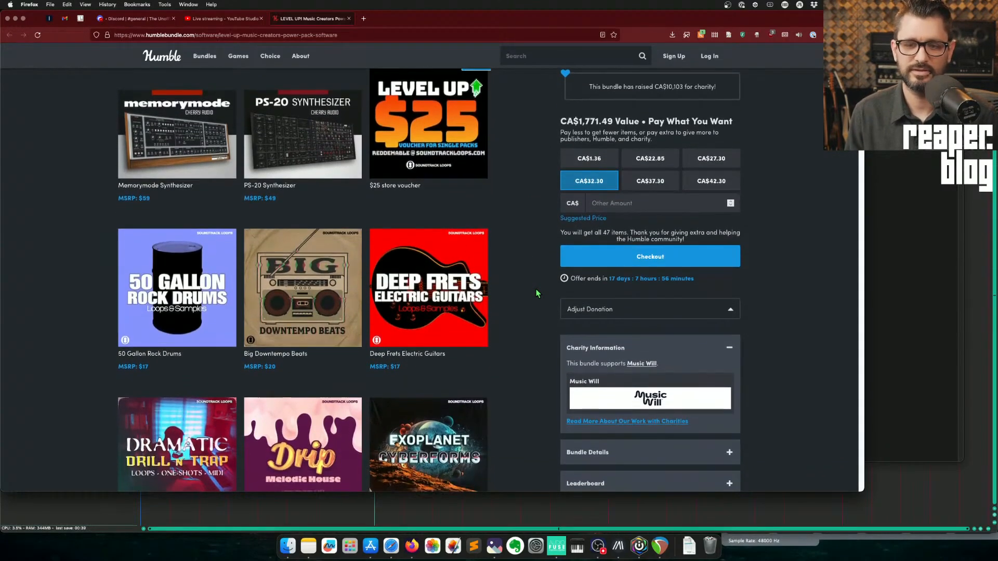
pyautogui.scroll(-1, 537, 293)
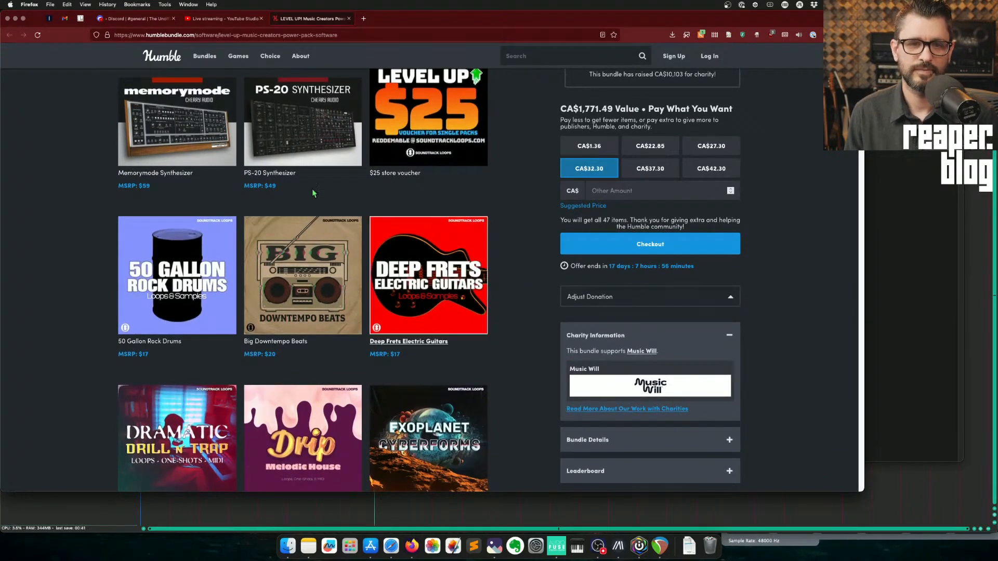
pyautogui.click(199, 138)
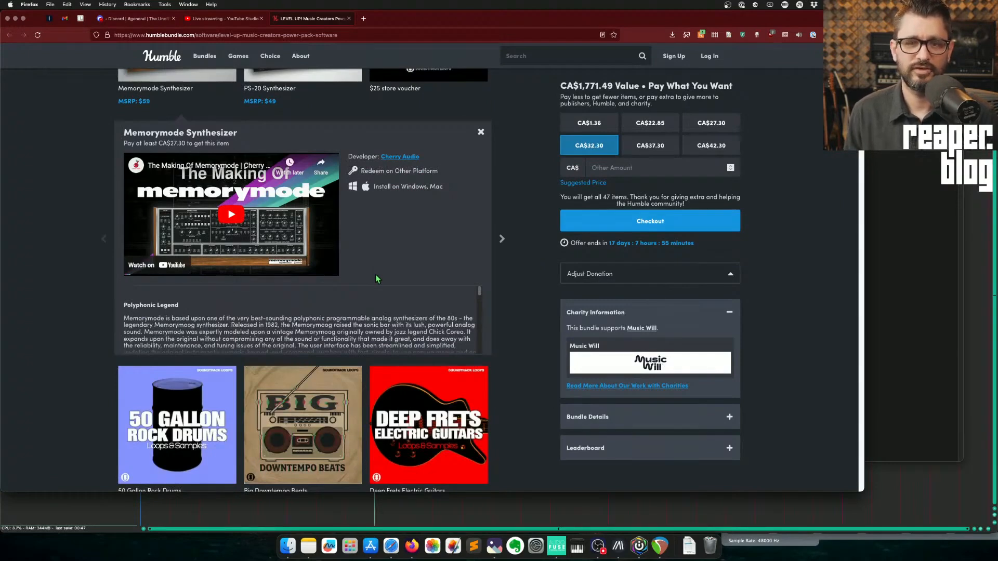
pyautogui.scroll(-5, 380, 283)
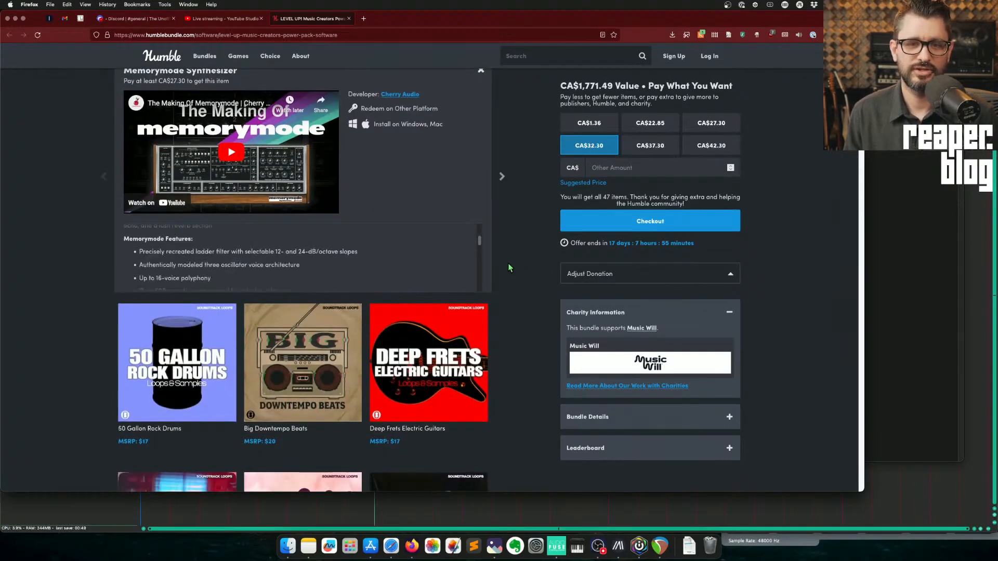
pyautogui.scroll(-10, 511, 268)
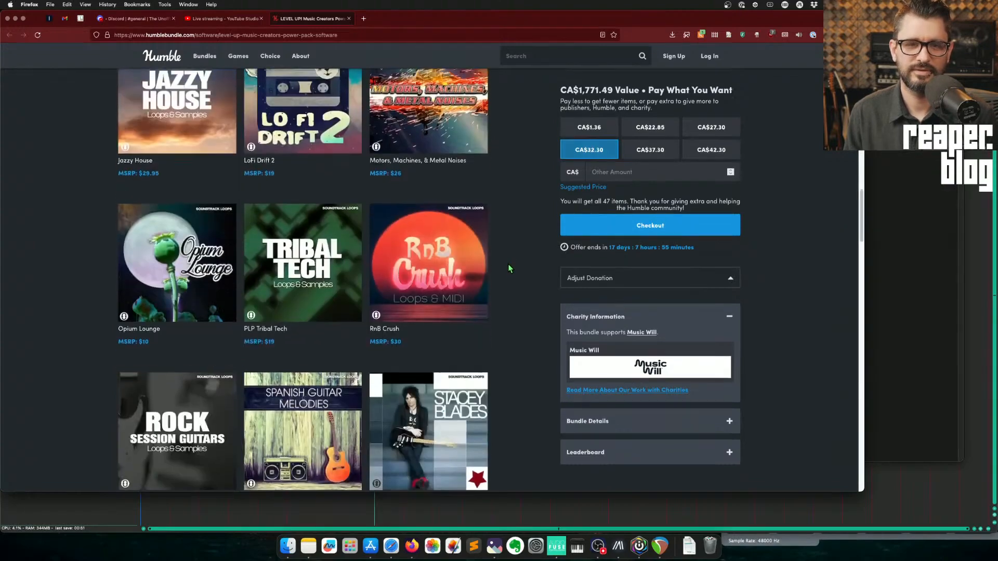
# Step: Filter the bundle to the 9 Item Bundle tier and look over the items it includes
pyautogui.scroll(20, 526, 285)
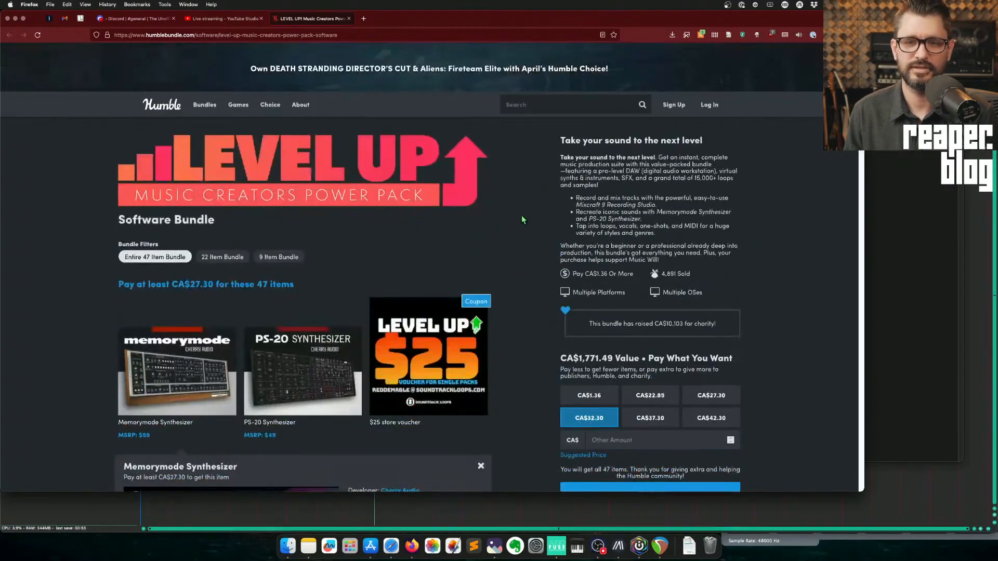
pyautogui.scroll(-5, 522, 218)
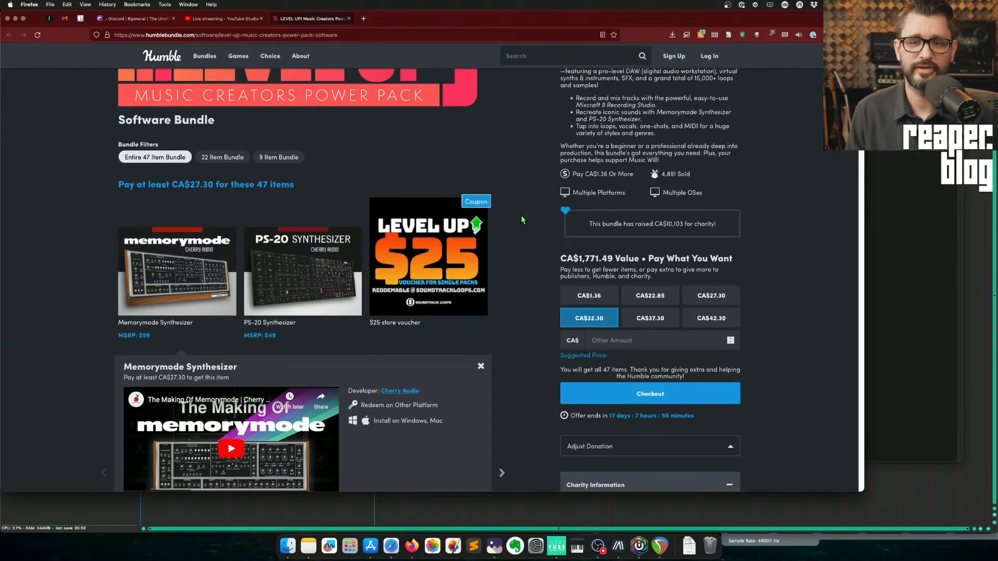
pyautogui.click(278, 157)
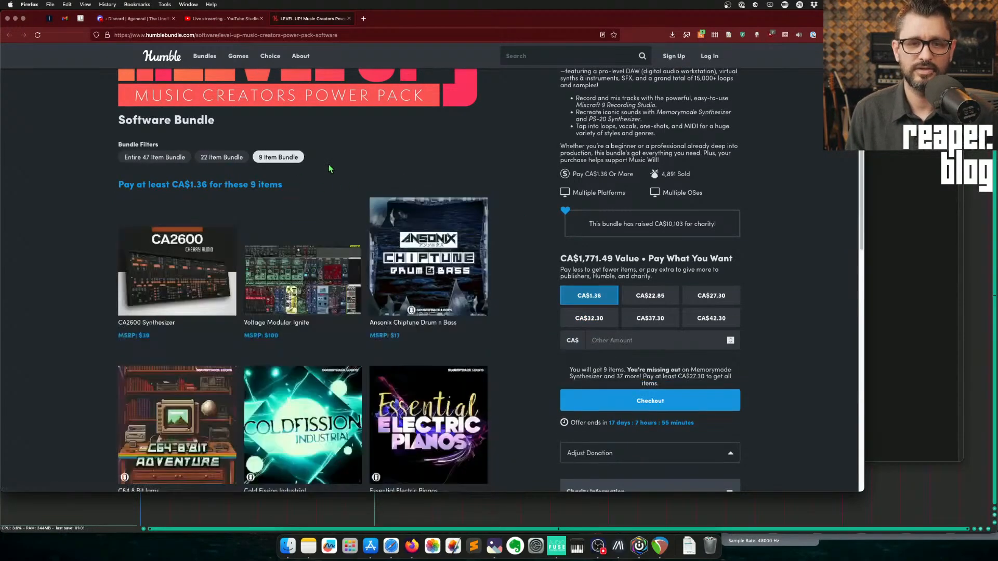
pyautogui.scroll(-3, 509, 231)
pyautogui.scroll(-10, 506, 226)
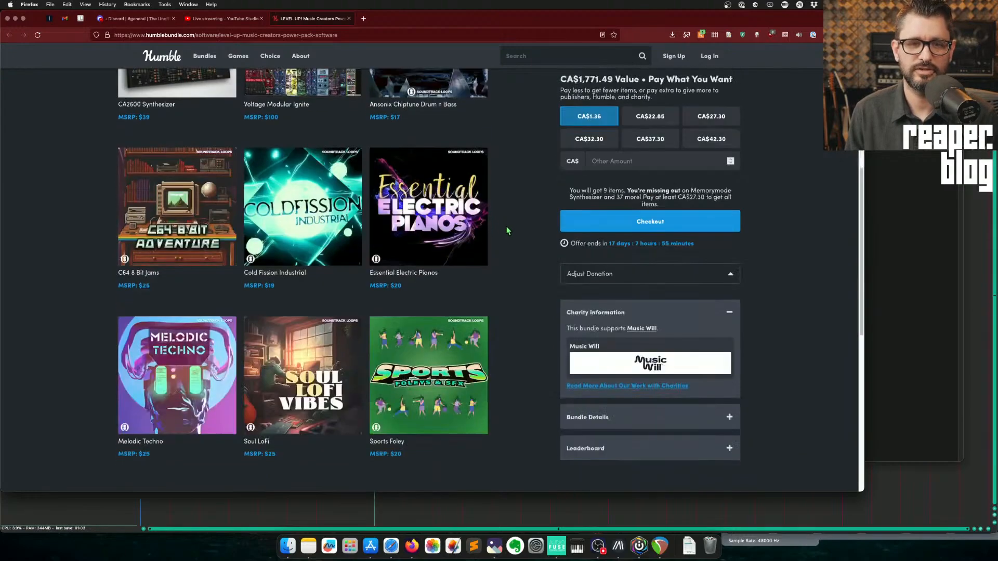
pyautogui.moveTo(322, 68)
pyautogui.scroll(10, 520, 247)
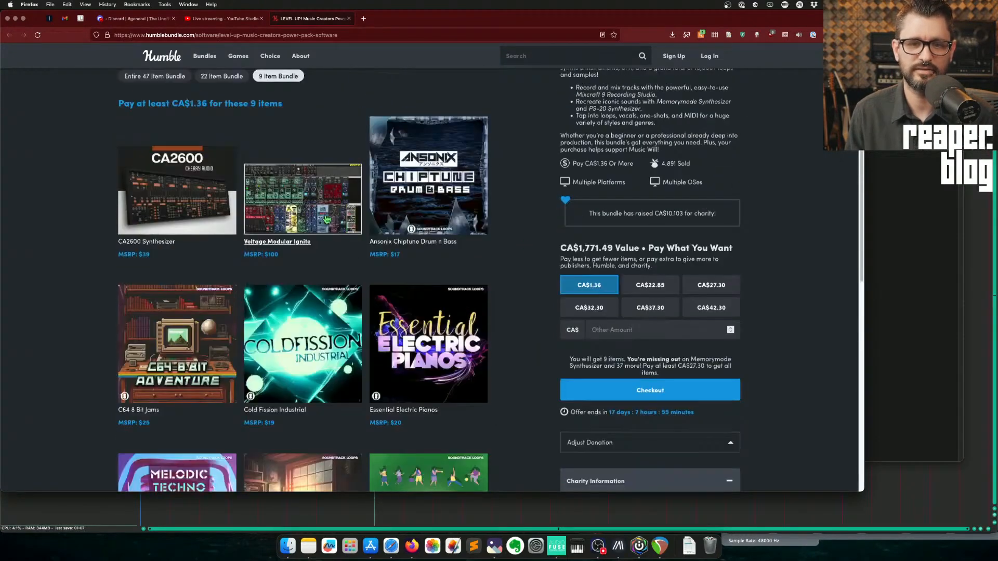
# Step: View the details of Voltage Modular Ignite and of the Ansonix Chiptune Drum n Bass pack
pyautogui.click(327, 219)
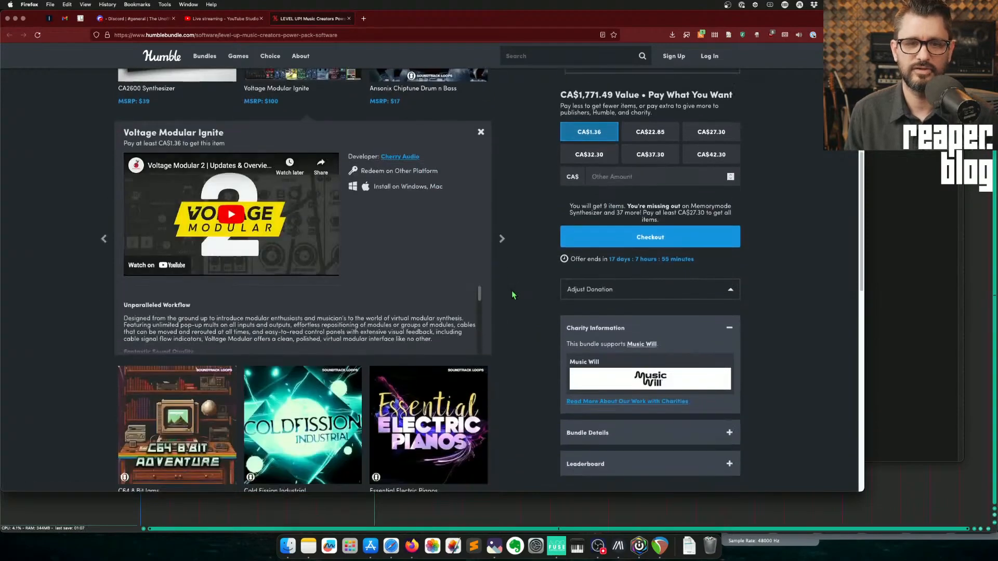
pyautogui.click(502, 239)
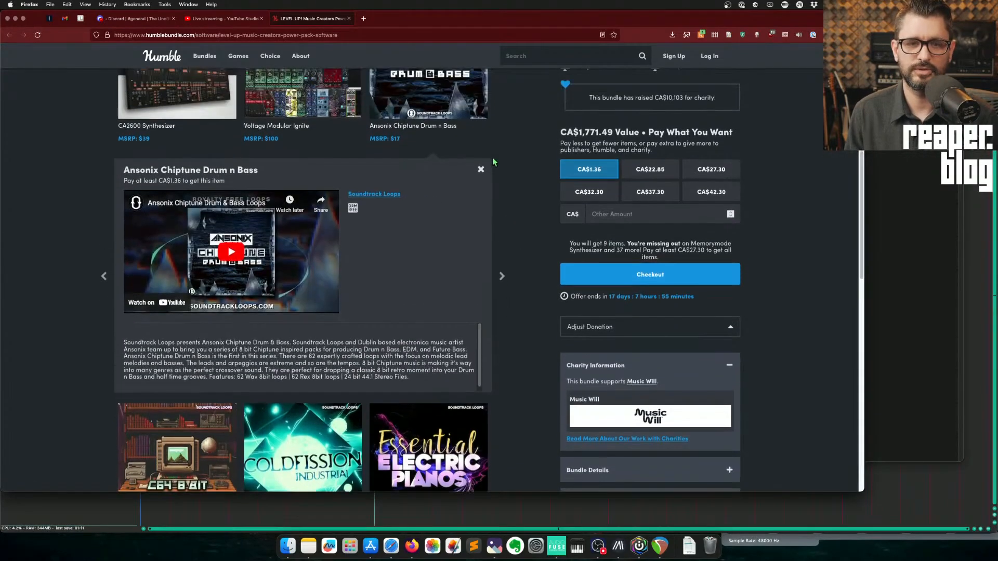
pyautogui.click(480, 170)
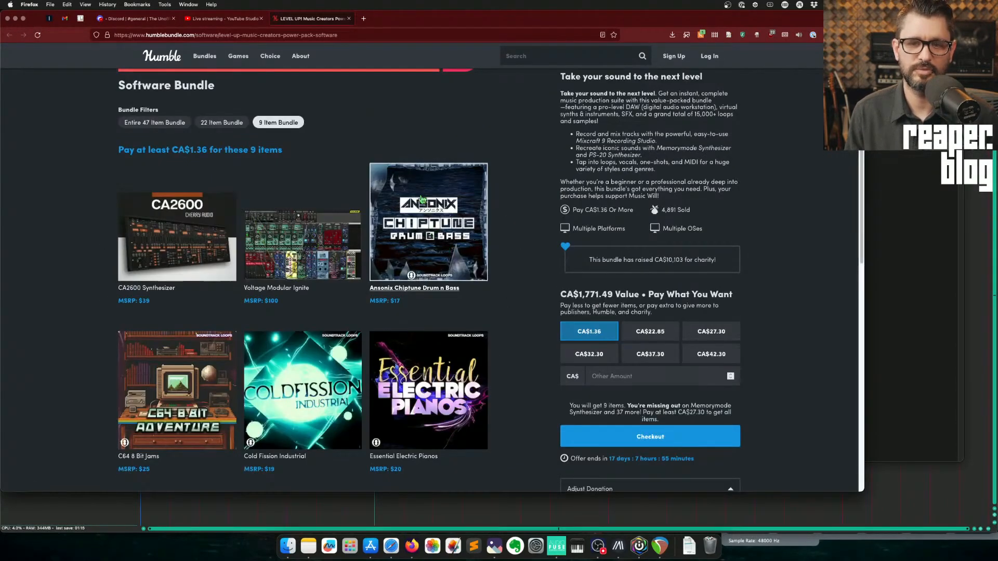
pyautogui.click(450, 212)
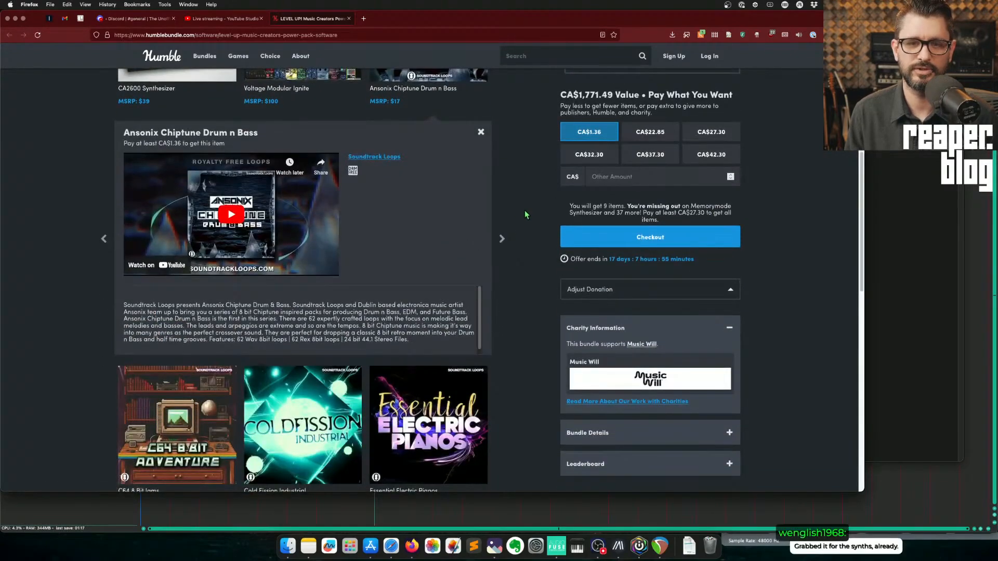
pyautogui.scroll(-3, 508, 235)
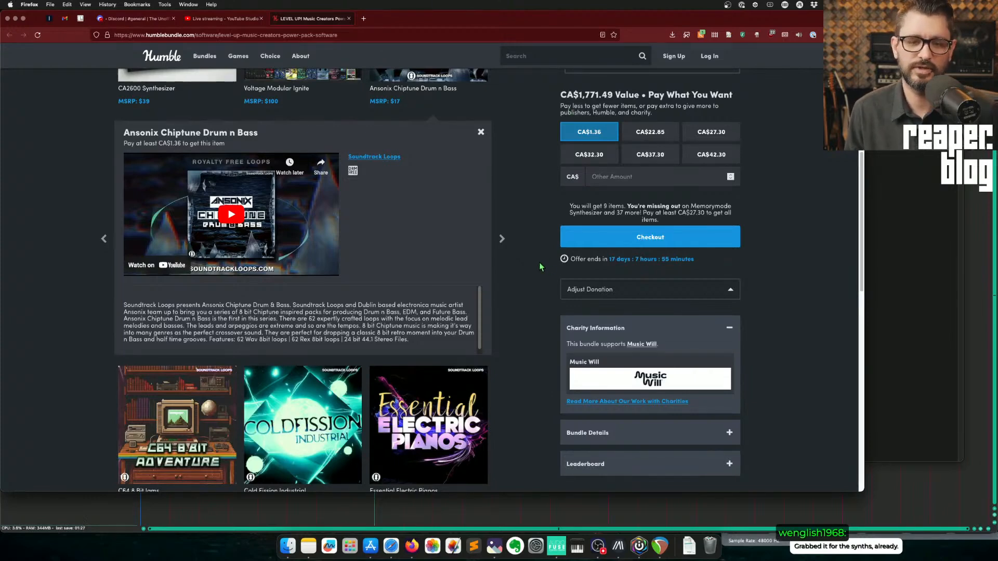
pyautogui.scroll(2, 540, 267)
pyautogui.scroll(-7, 413, 363)
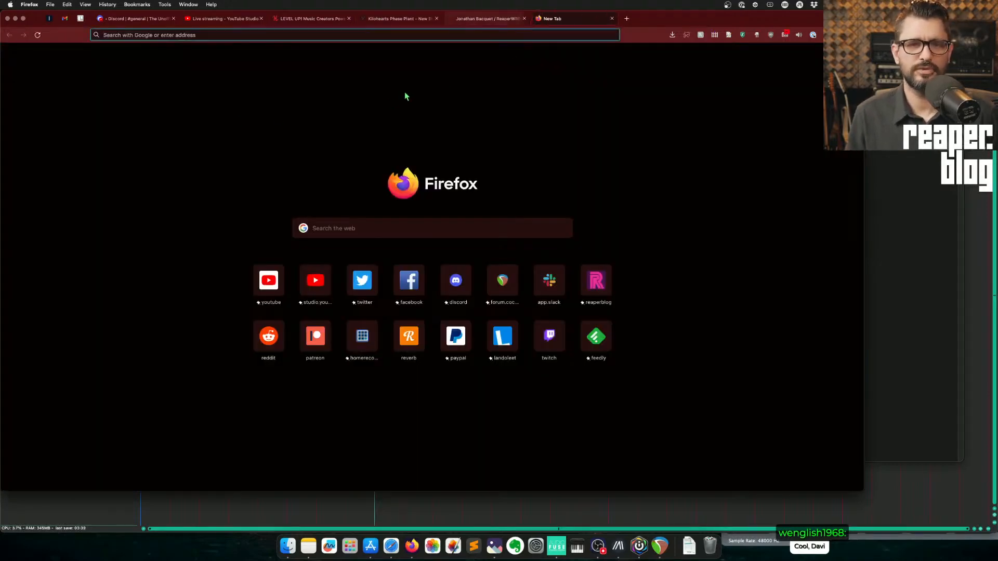
# Step: Open the GitHub repository bobobo-git/reaperwrb_2 in the new tab
pyautogui.write('bobobo-git/reaperwrb_2')
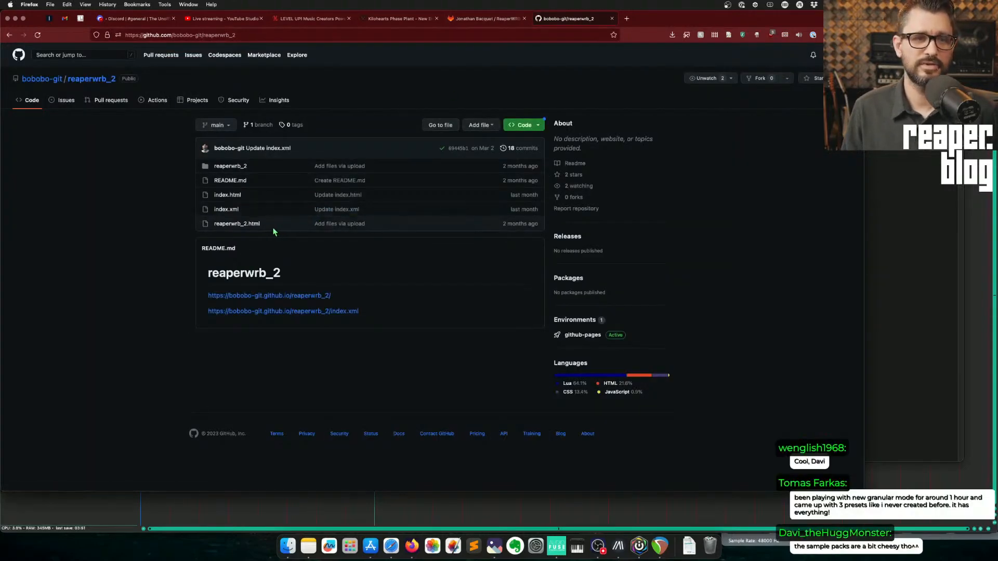
pyautogui.moveTo(32, 86)
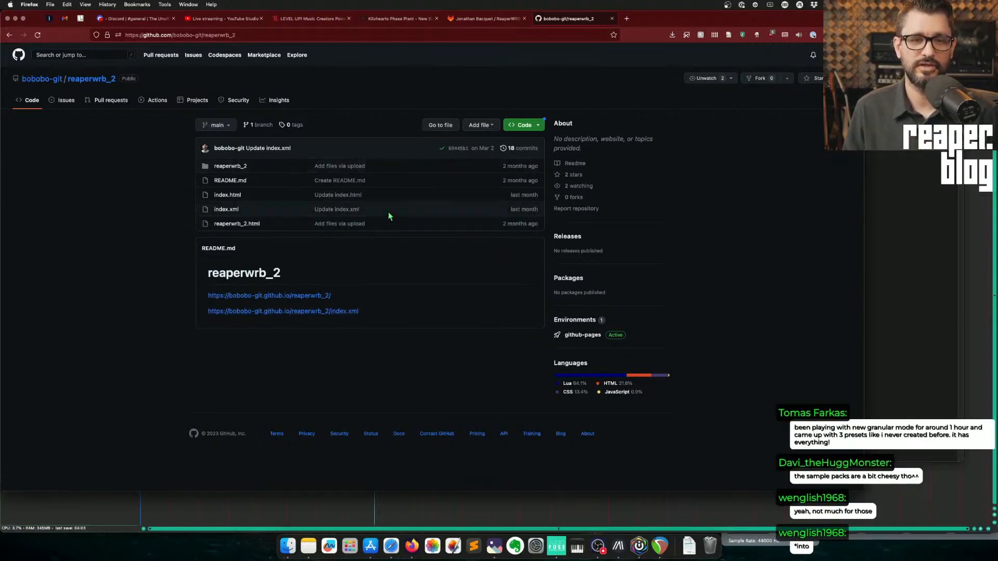
# Step: Switch to the ReaperWRB 2.1 project on GitLab and look over its page and file list
pyautogui.click(501, 23)
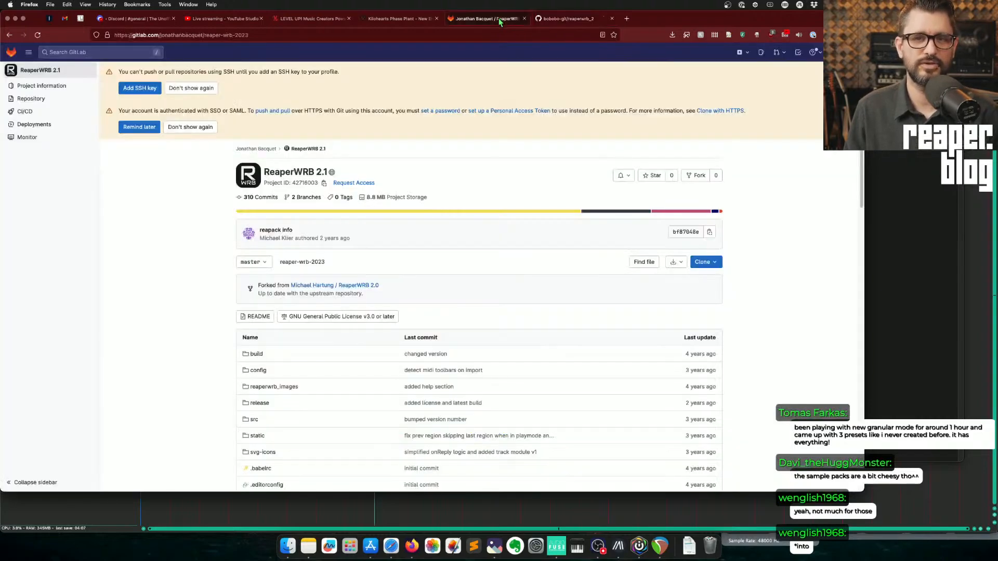
pyautogui.scroll(-3, 441, 248)
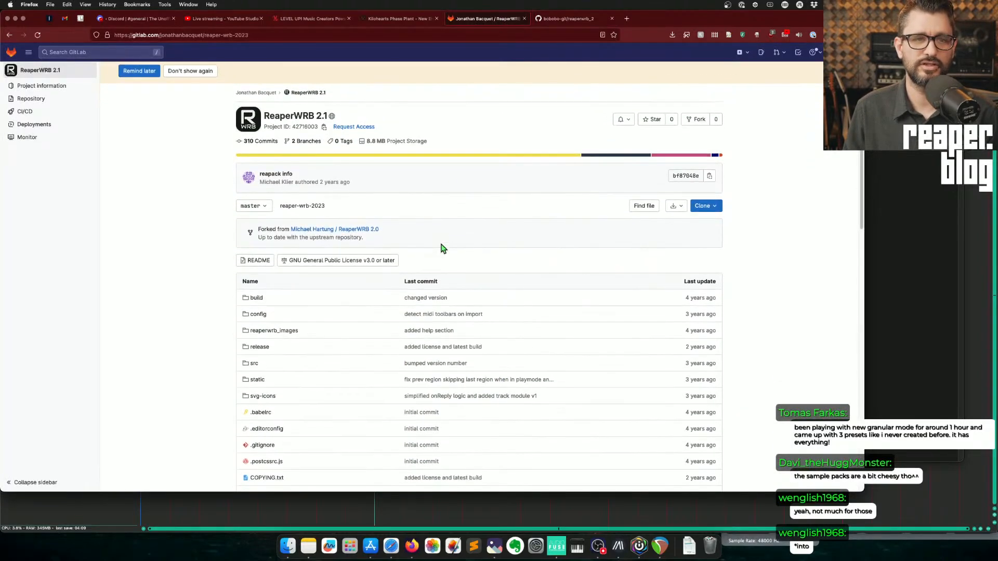
pyautogui.scroll(3, 206, 169)
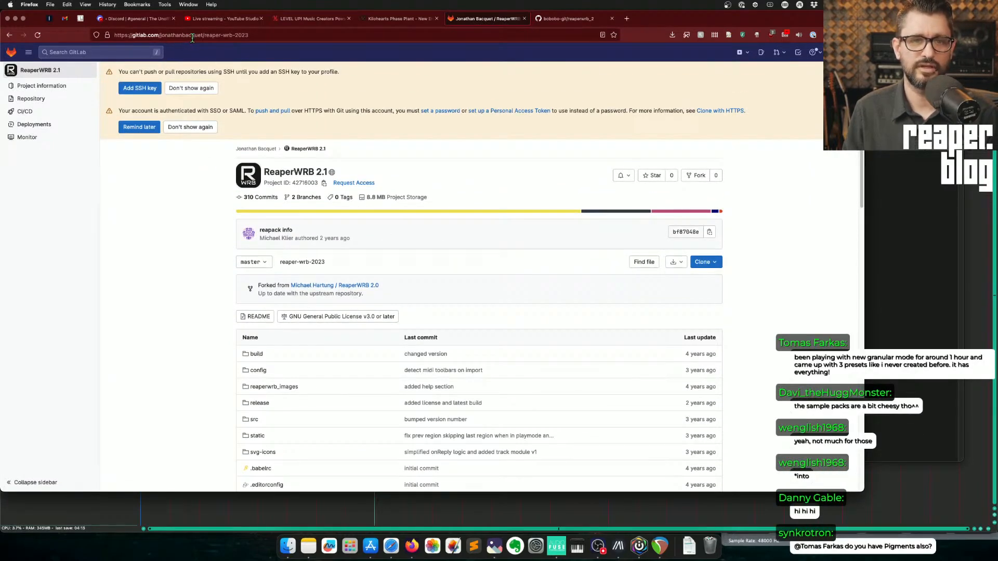
pyautogui.scroll(-3, 390, 279)
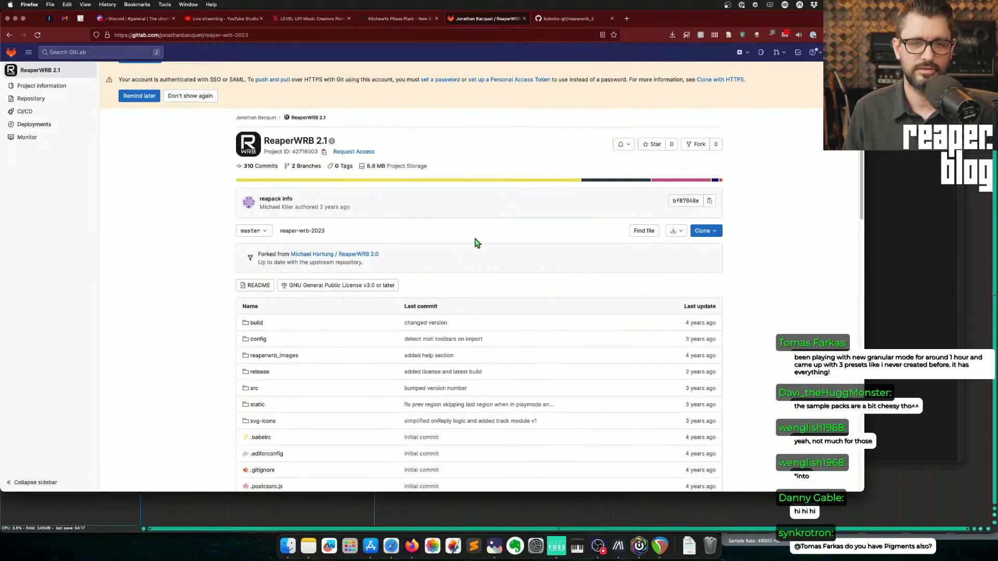
pyautogui.scroll(3, 414, 190)
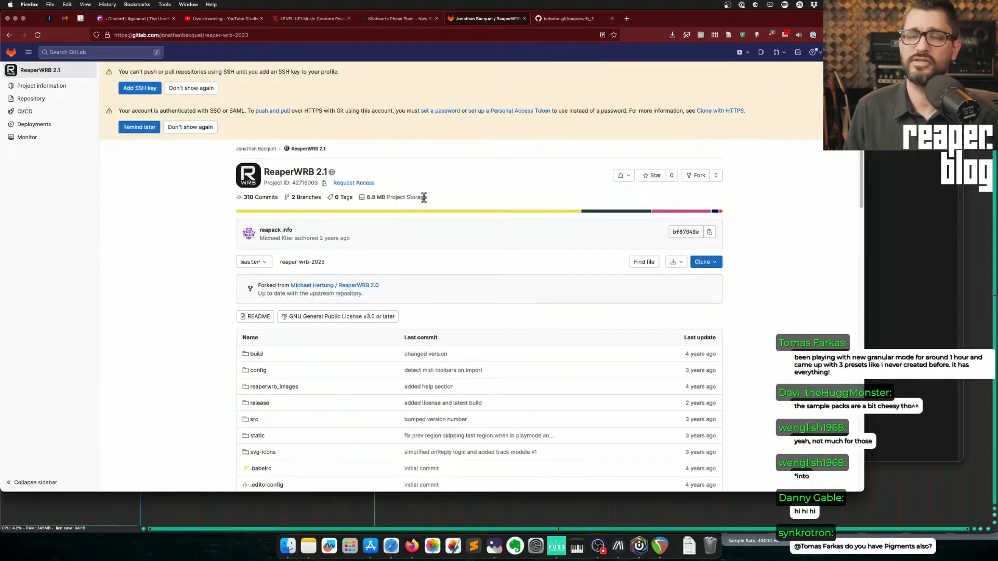
# Step: Switch the reaper-wrb-2023 repository from master to the feature/add-ProjExtState-widget branch
pyautogui.scroll(-1, 312, 249)
pyautogui.click(264, 234)
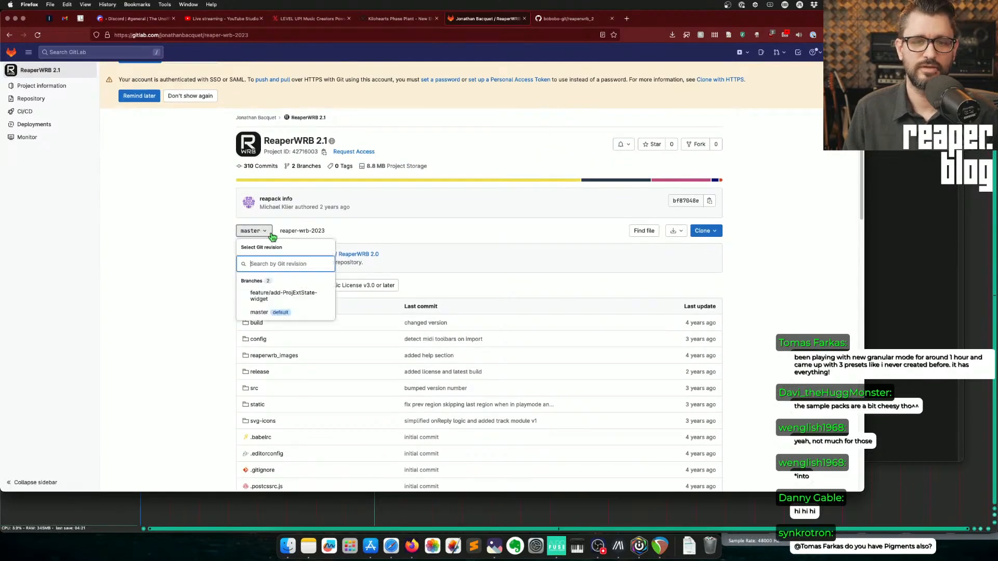
pyautogui.click(284, 295)
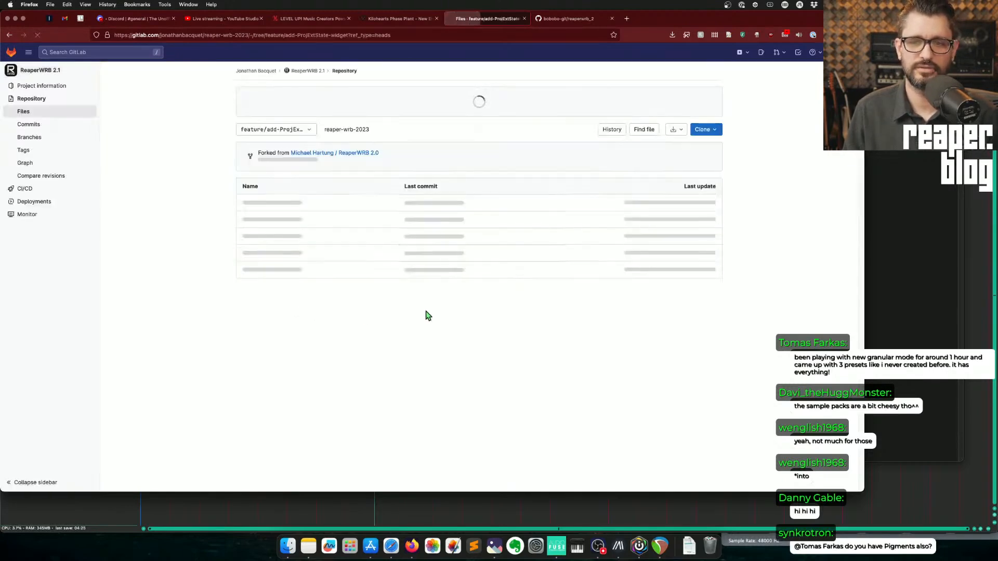
# Step: Download the branch's Build artifact and save it as artifacts.zip in the Downloads folder
pyautogui.click(678, 136)
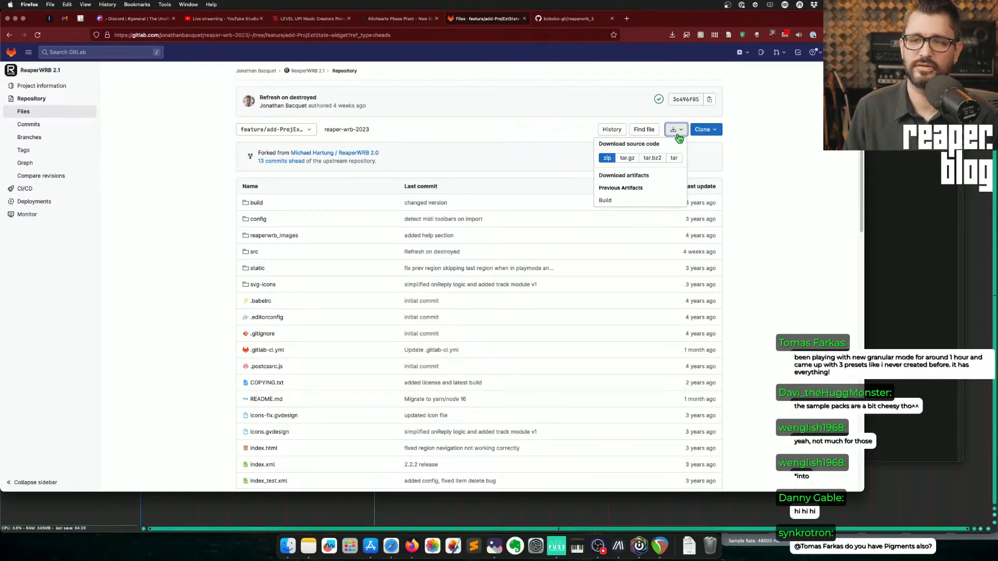
pyautogui.click(616, 206)
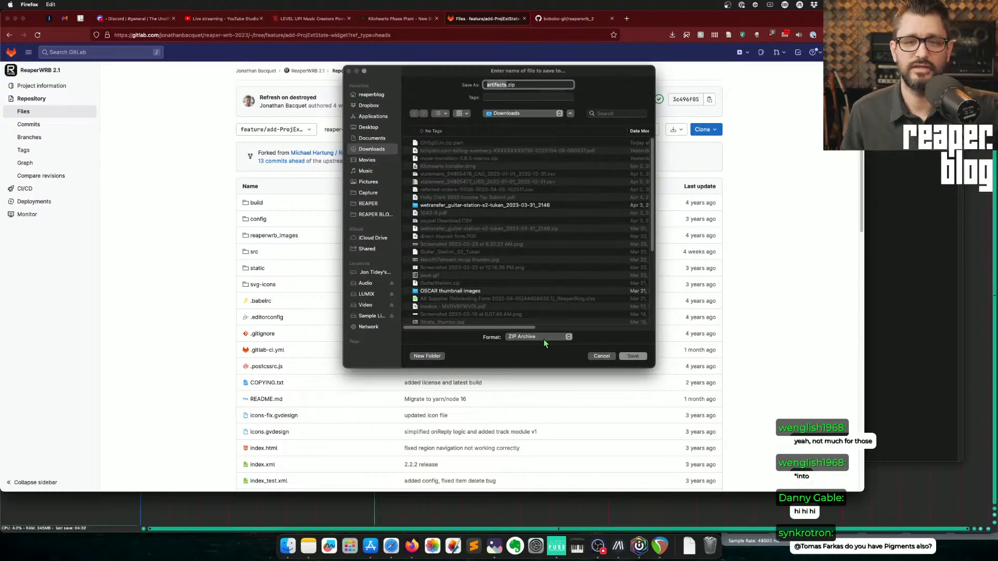
pyautogui.click(624, 358)
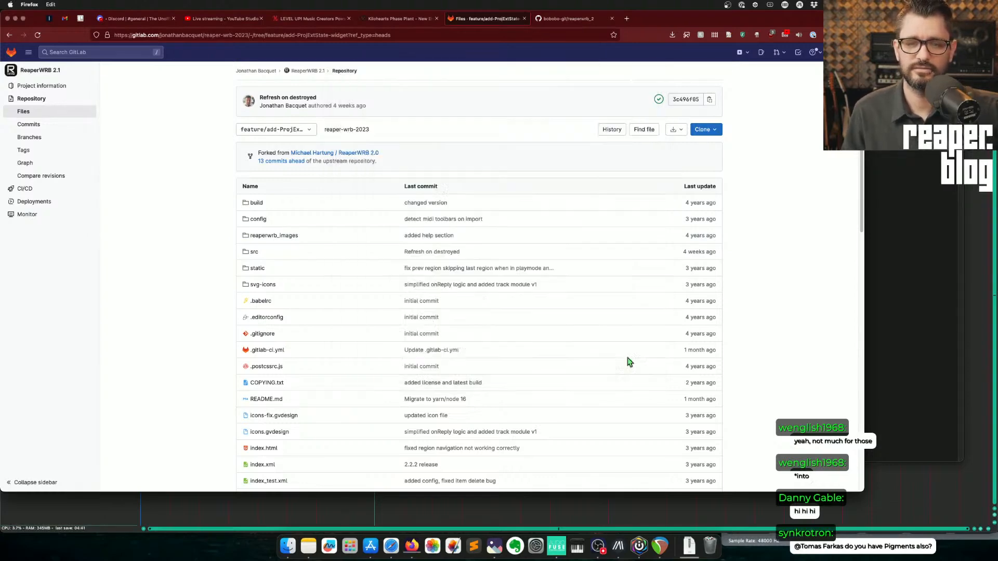
# Step: Extract the downloaded artifacts.zip and open the resulting dist folder in Finder
pyautogui.click(687, 545)
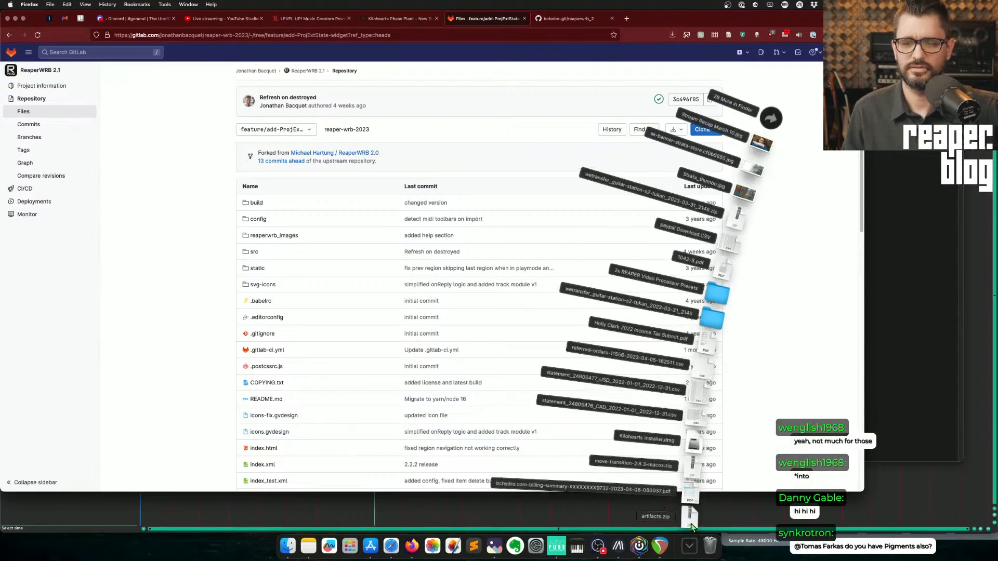
pyautogui.click(690, 524)
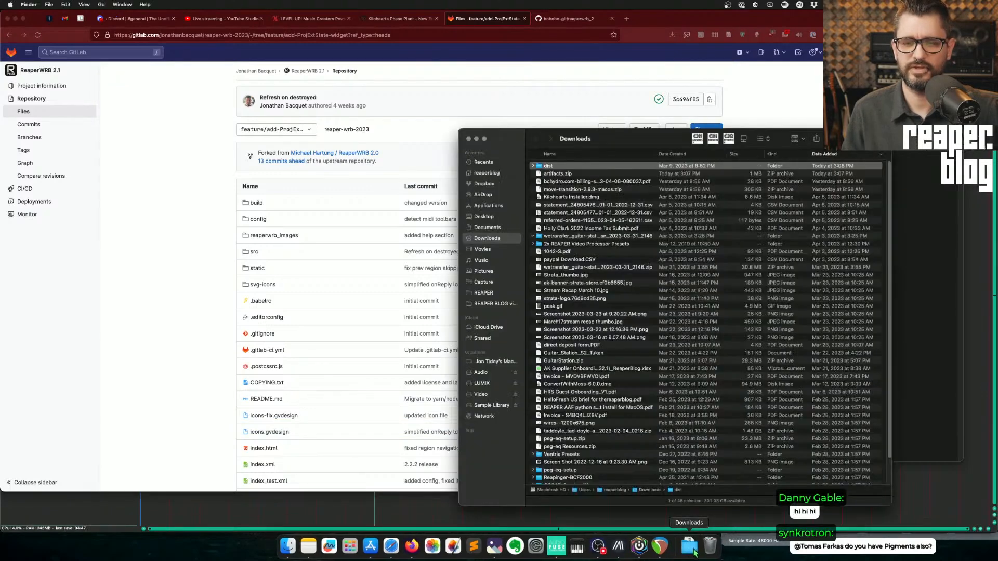
pyautogui.doubleClick(559, 166)
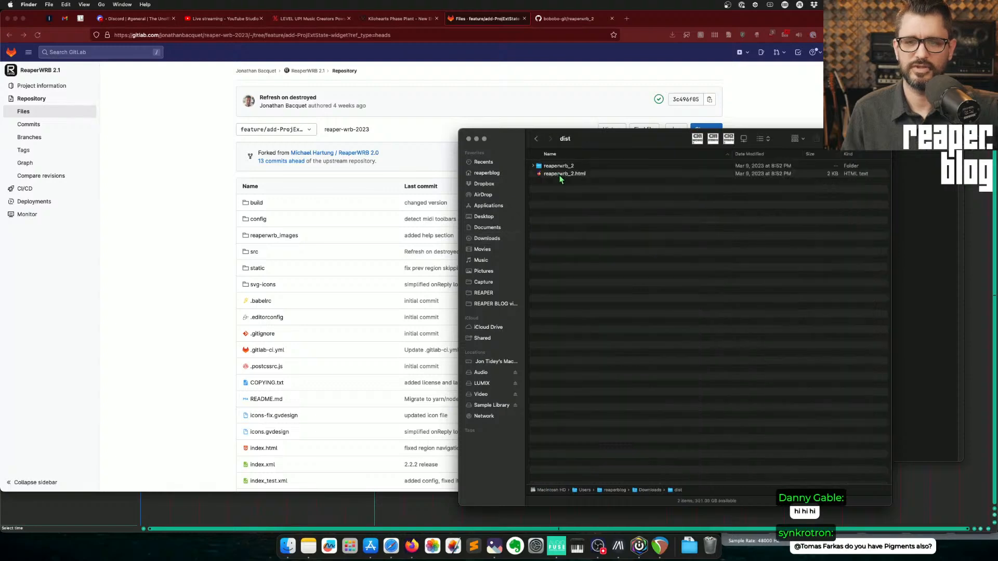
pyautogui.moveTo(606, 144); pyautogui.dragTo(336, 97)
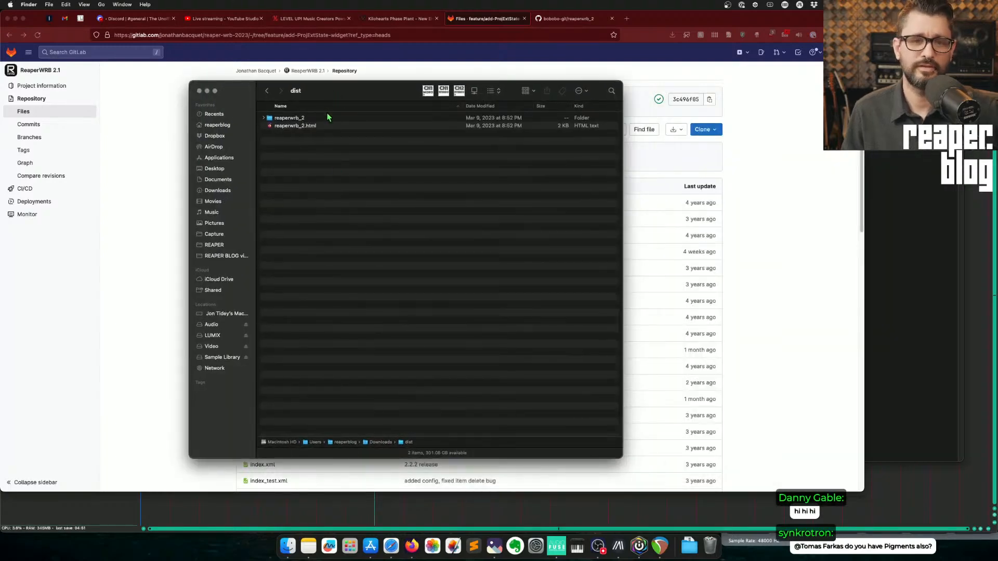
# Step: Examine reaperwrb_2.html and the contents of the reaperwrb_2 folder inside dist, leaving the folder collapsed
pyautogui.click(348, 126)
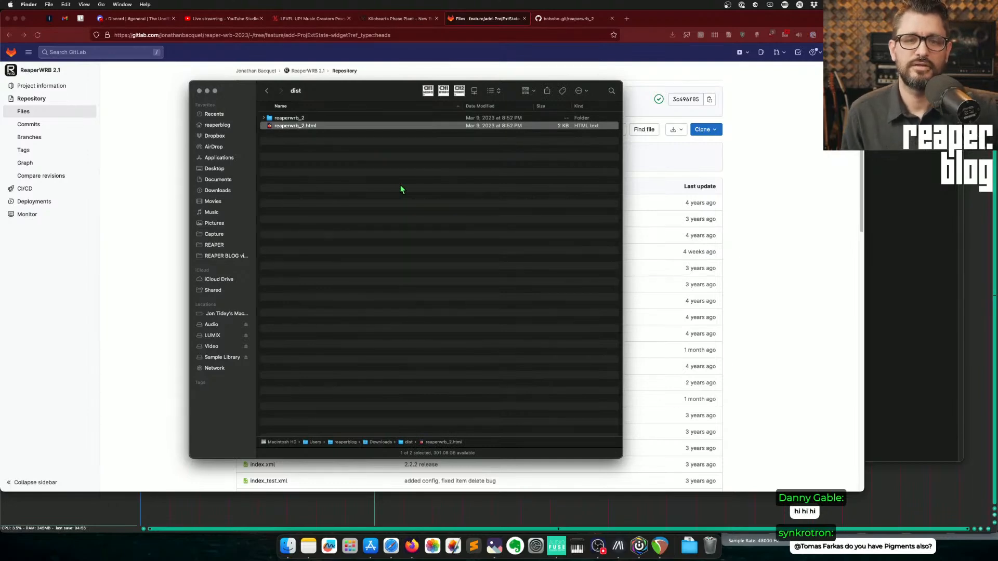
pyautogui.press('Up')
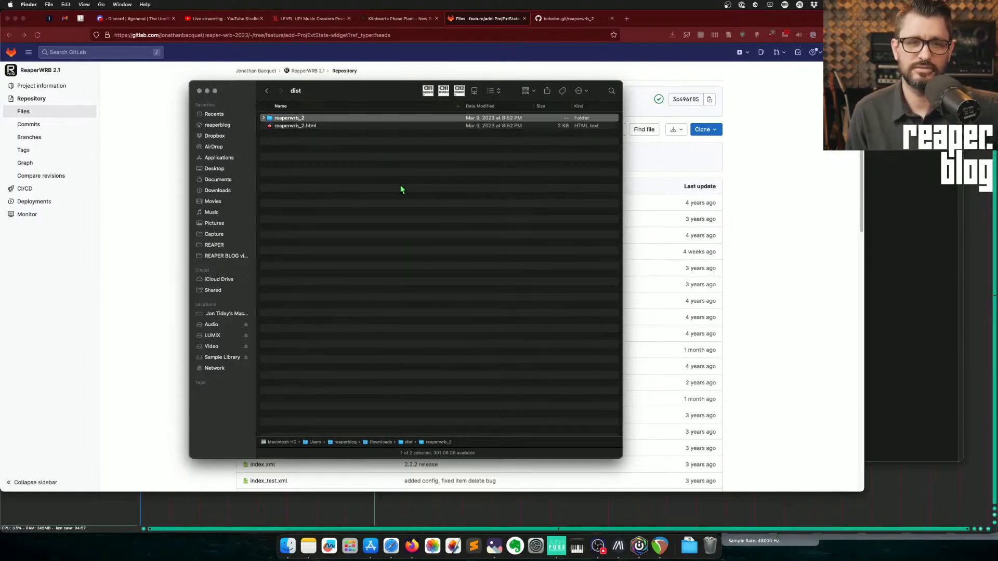
pyautogui.press('Right')
pyautogui.press('Down')
pyautogui.press('Down')
pyautogui.press('Down')
pyautogui.press('Down')
pyautogui.press('Down')
pyautogui.press('Down')
pyautogui.press('Down')
pyautogui.press('Down')
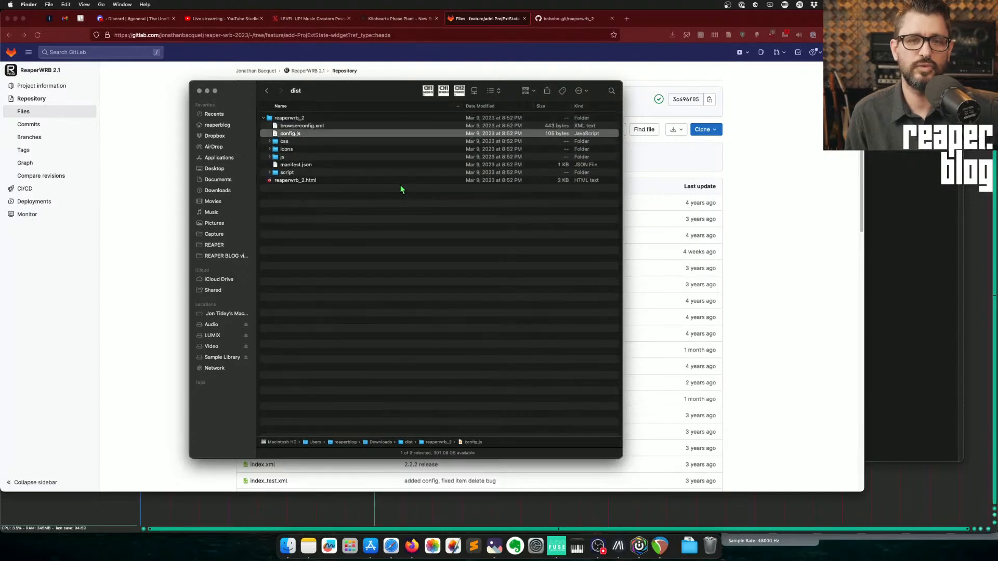
pyautogui.press('Up')
pyautogui.press('Left')
pyautogui.press('Left')
pyautogui.click(391, 232)
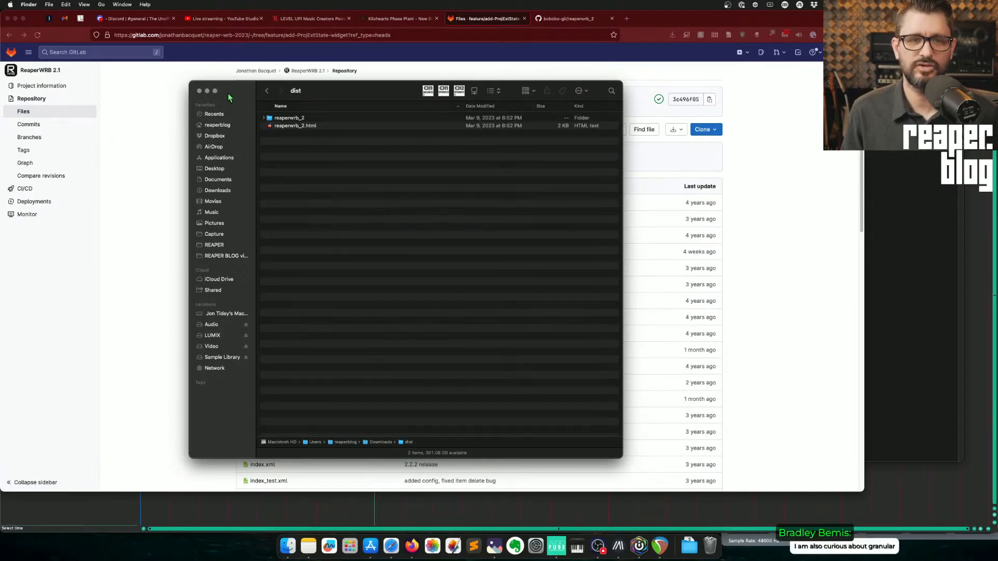
# Step: Browse the REAPER folder in Finder, and switch to REAPER to show its option for revealing the resource path
pyautogui.moveTo(225, 94); pyautogui.dragTo(475, 90)
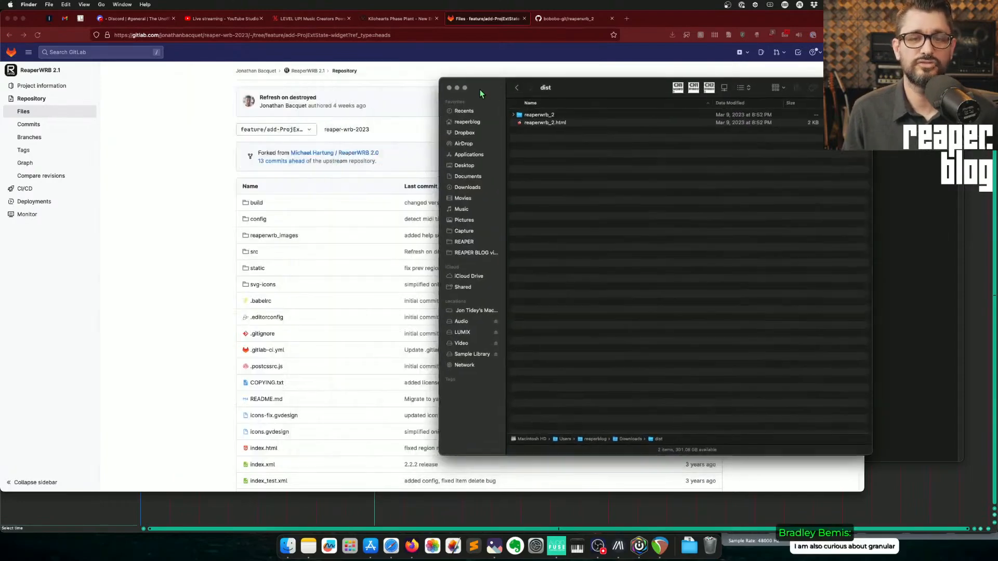
pyautogui.click(473, 246)
pyautogui.scroll(-5, 242, 329)
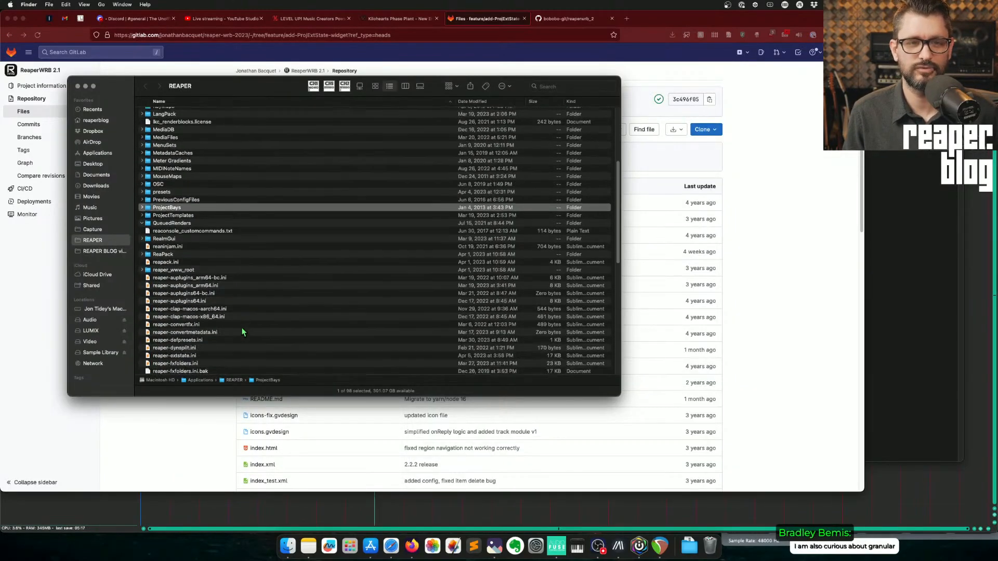
pyautogui.click(197, 507)
pyautogui.click(229, 4)
pyautogui.moveTo(181, 5)
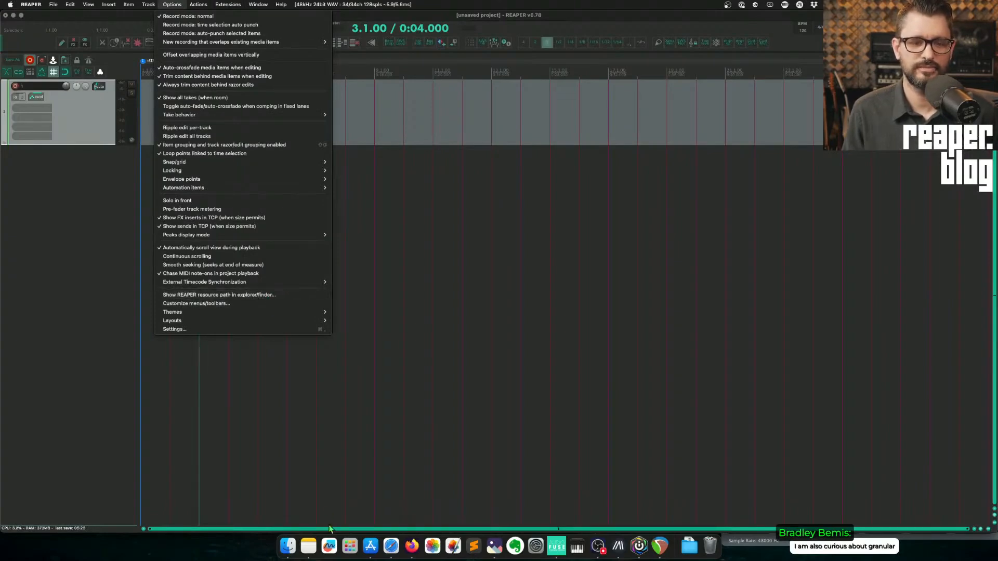
# Step: Return to Finder and open the reaper_www_root folder inside the REAPER resource folder
pyautogui.click(292, 554)
pyautogui.moveTo(213, 88); pyautogui.dragTo(267, 76)
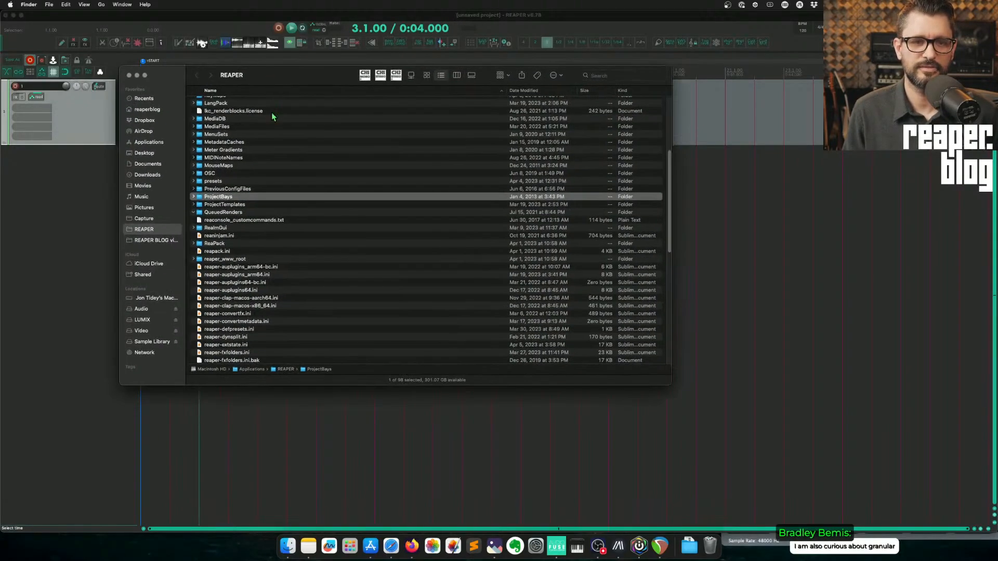
pyautogui.click(255, 259)
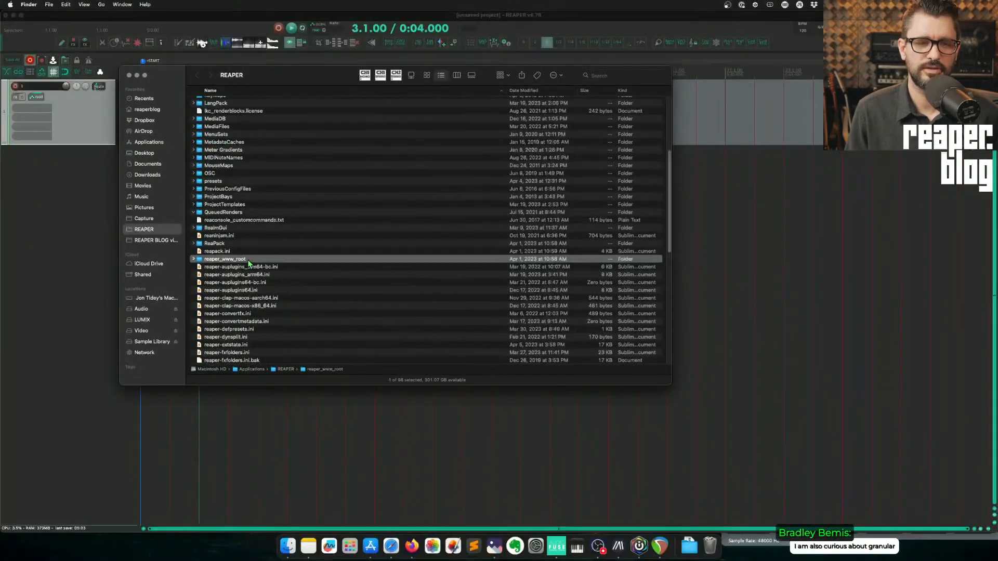
pyautogui.doubleClick(250, 260)
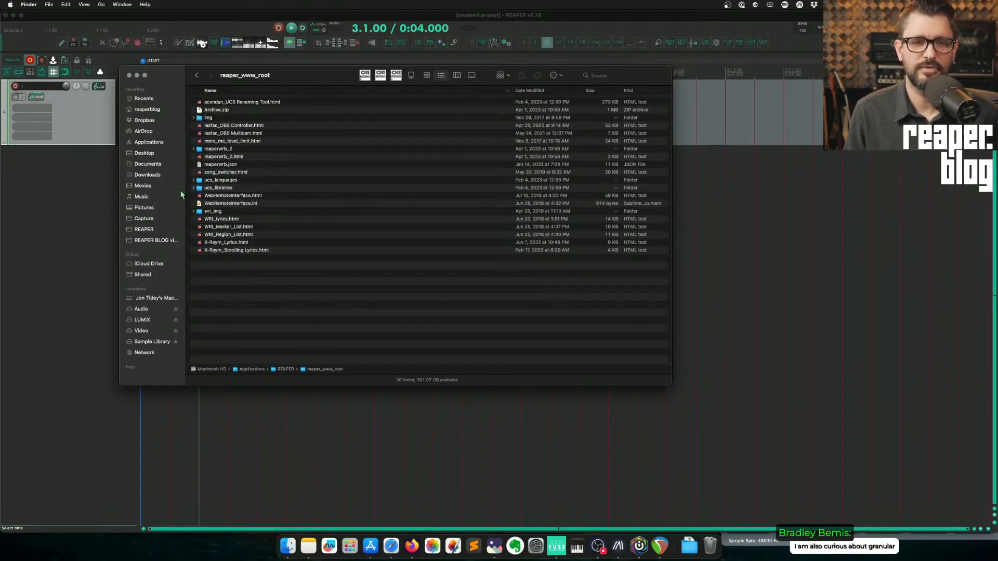
# Step: Open the dist folder from Downloads alongside reaper_www_root, and return to the reaper_www_root view
pyautogui.click(148, 175)
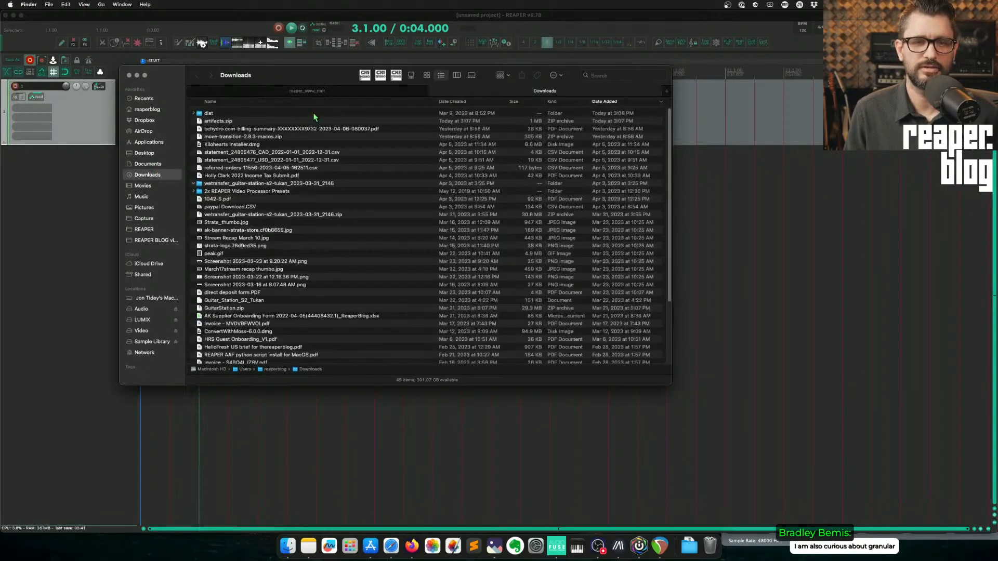
pyautogui.doubleClick(220, 113)
pyautogui.moveTo(254, 152); pyautogui.dragTo(241, 109)
pyautogui.click(364, 93)
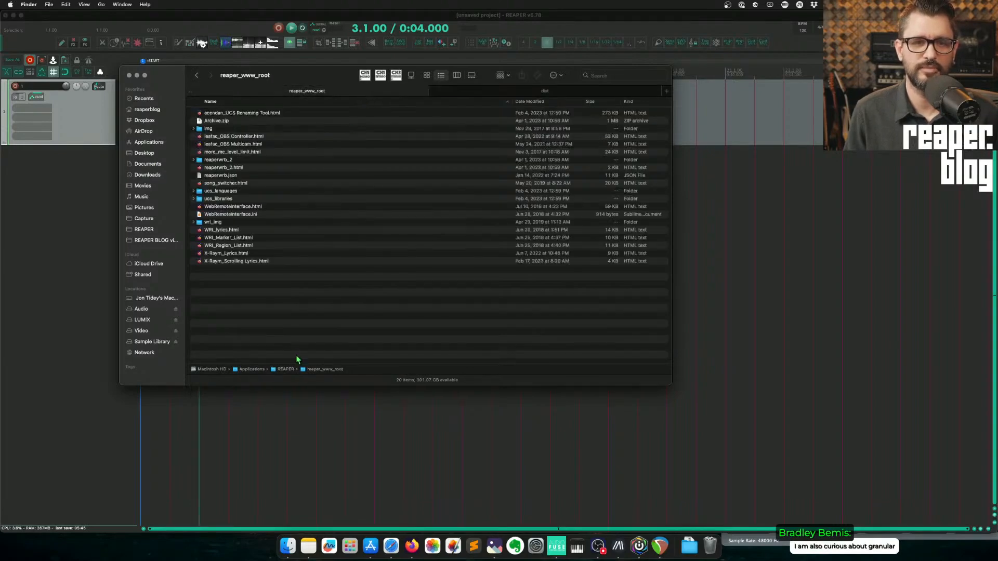
# Step: Inspect the installed reaperwrb_2 folder's contents and the reaperwrb_2.html file in reaper_www_root
pyautogui.click(259, 159)
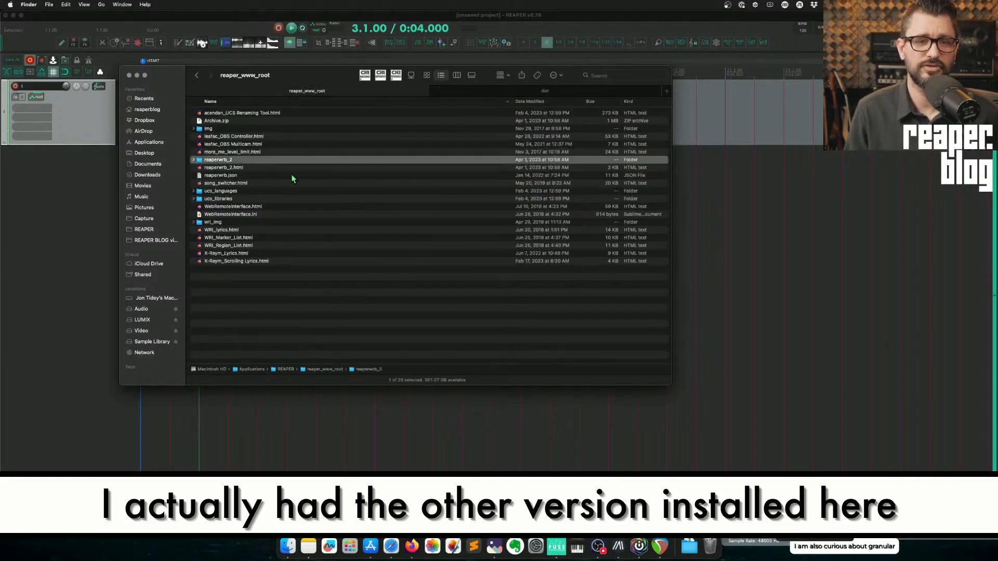
pyautogui.press('Down')
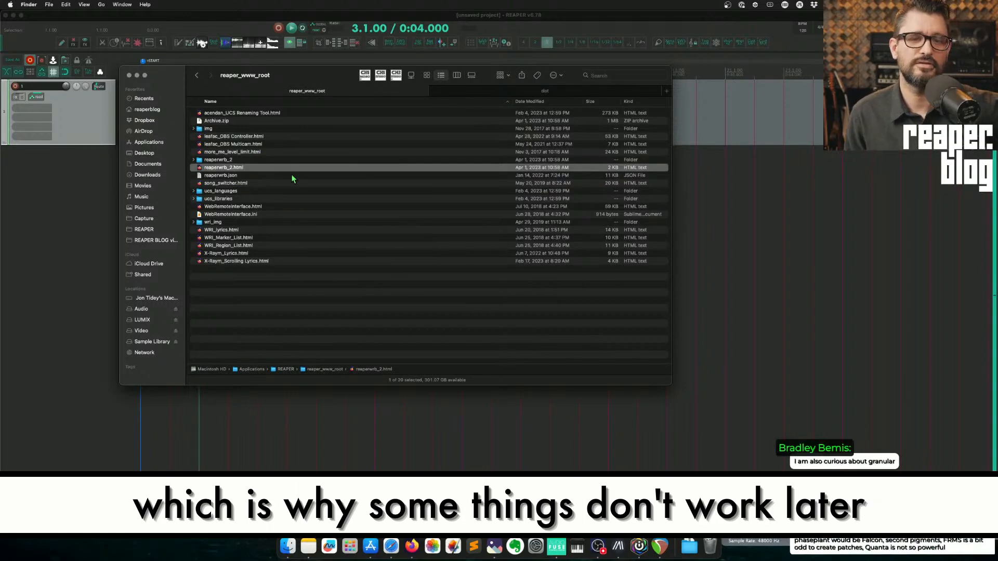
pyautogui.press('Up')
pyautogui.press('Right')
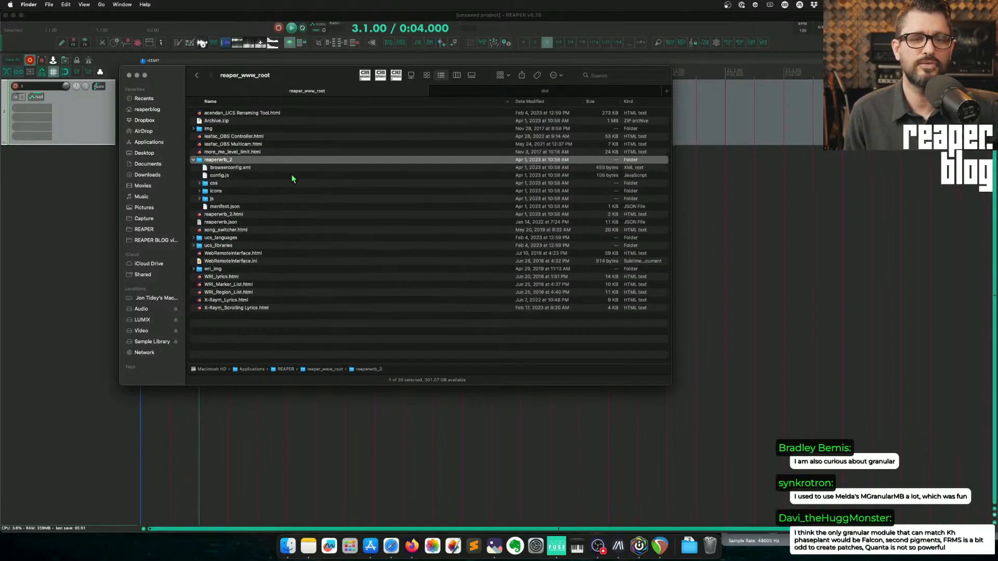
pyautogui.press('Left')
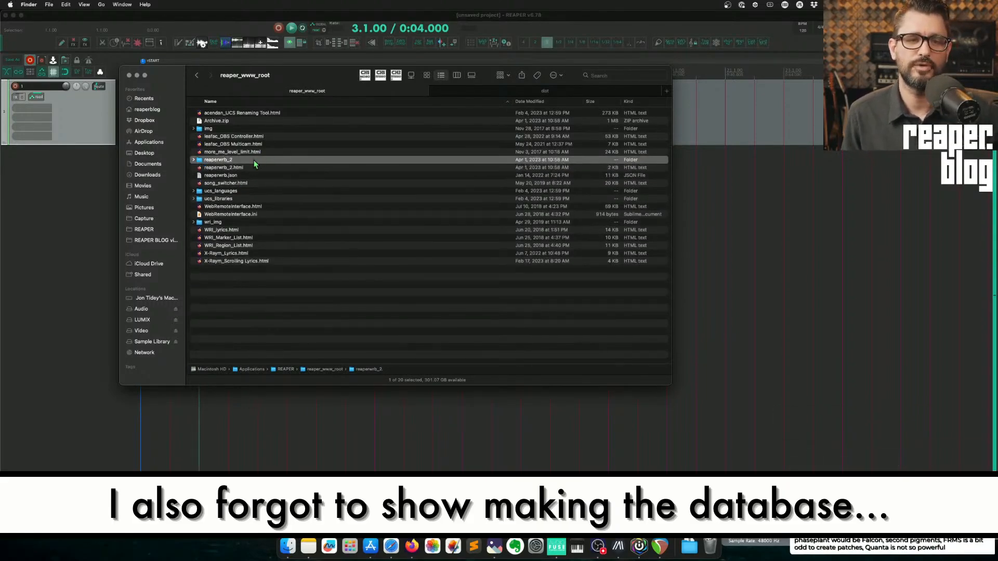
# Step: Switch to REAPER and open its Control/OSC/web preferences
pyautogui.click(19, 276)
pyautogui.press('super+comma')
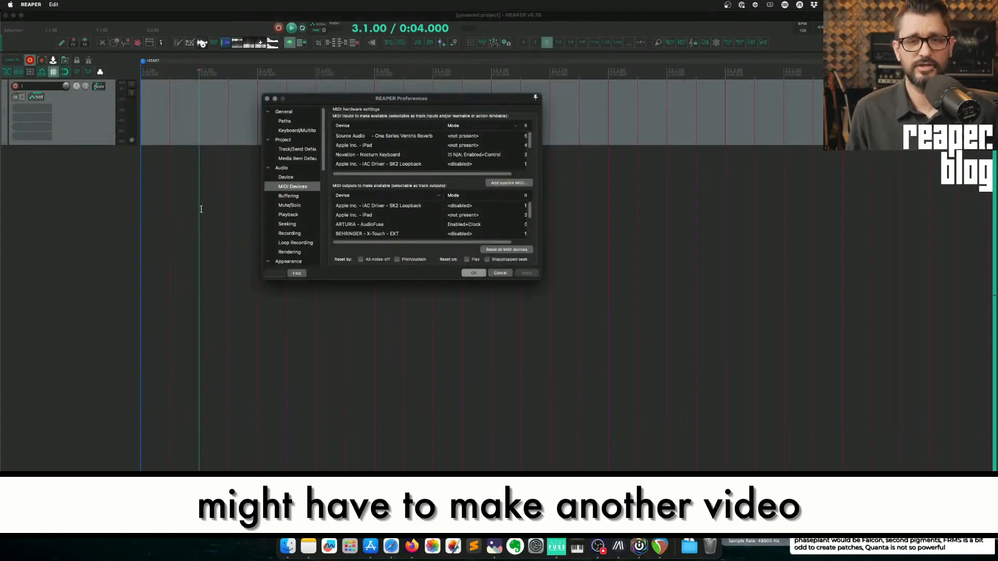
pyautogui.scroll(-5, 294, 218)
pyautogui.click(307, 253)
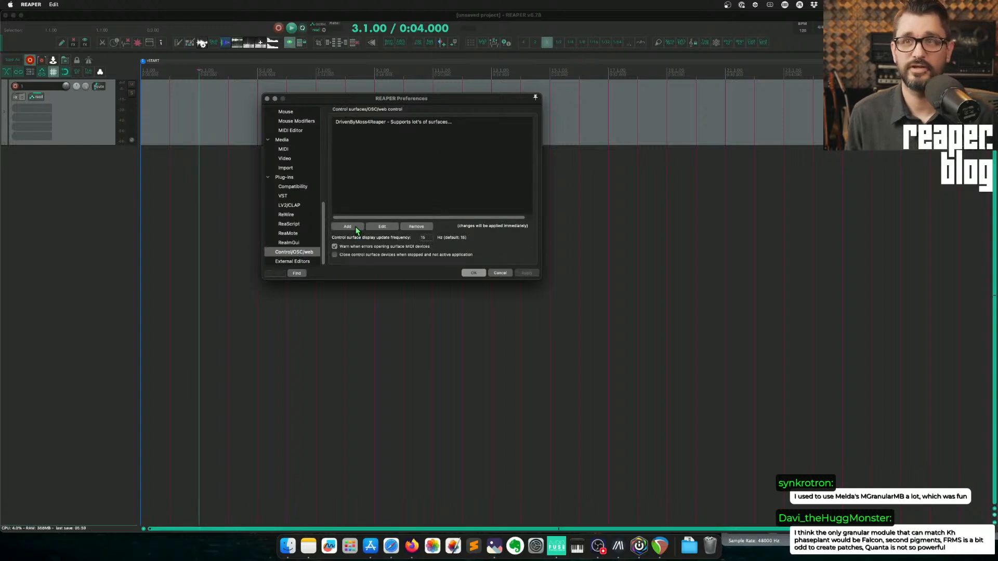
# Step: Add a control surface in Web browser interface mode with reaperwrb_2.html as its default interface
pyautogui.click(357, 228)
pyautogui.click(352, 130)
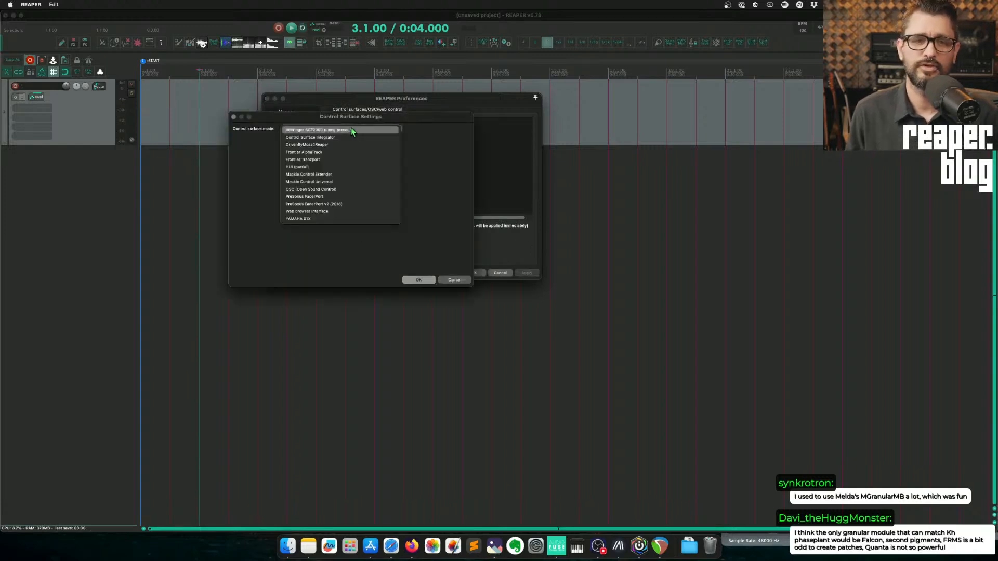
pyautogui.click(328, 212)
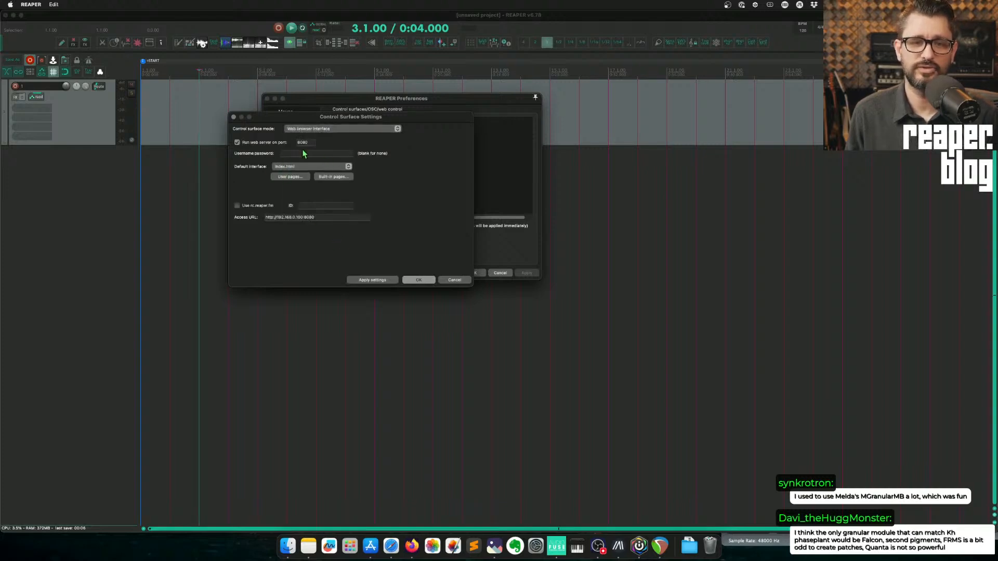
pyautogui.click(305, 167)
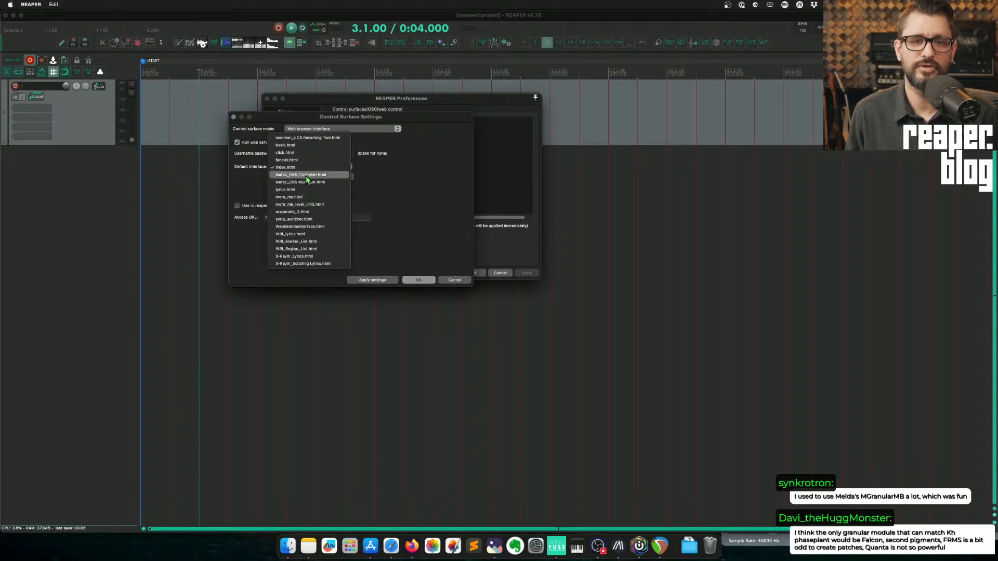
pyautogui.click(331, 213)
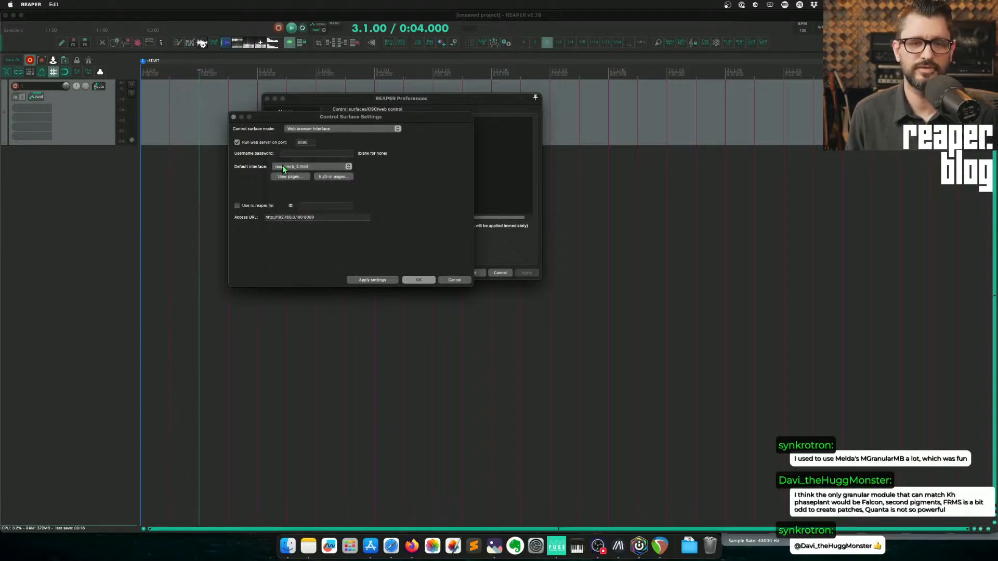
# Step: Enable rc.reaper.fm with the ID wrb, apply the settings, and copy the resulting access URL
pyautogui.click(260, 206)
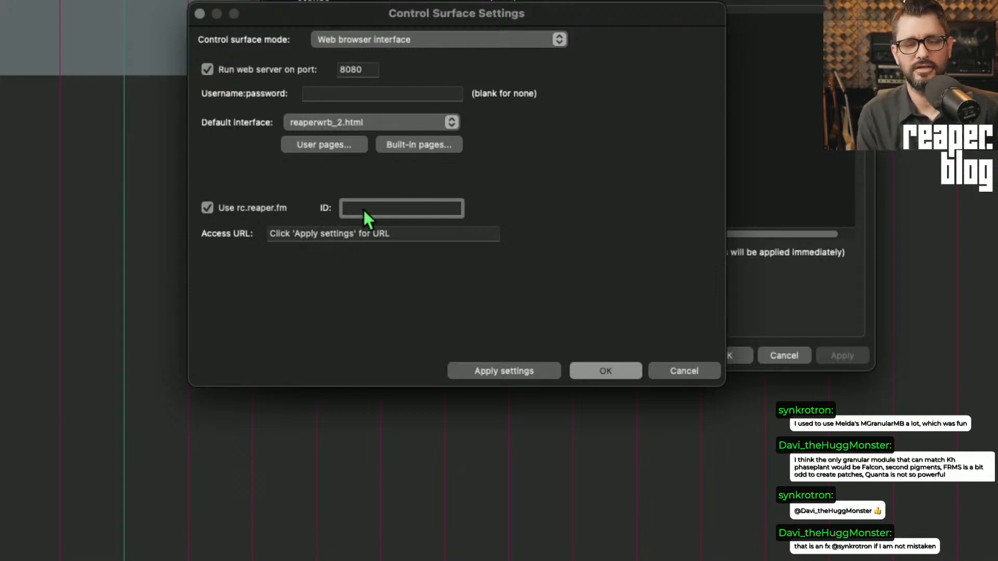
pyautogui.write('wrb')
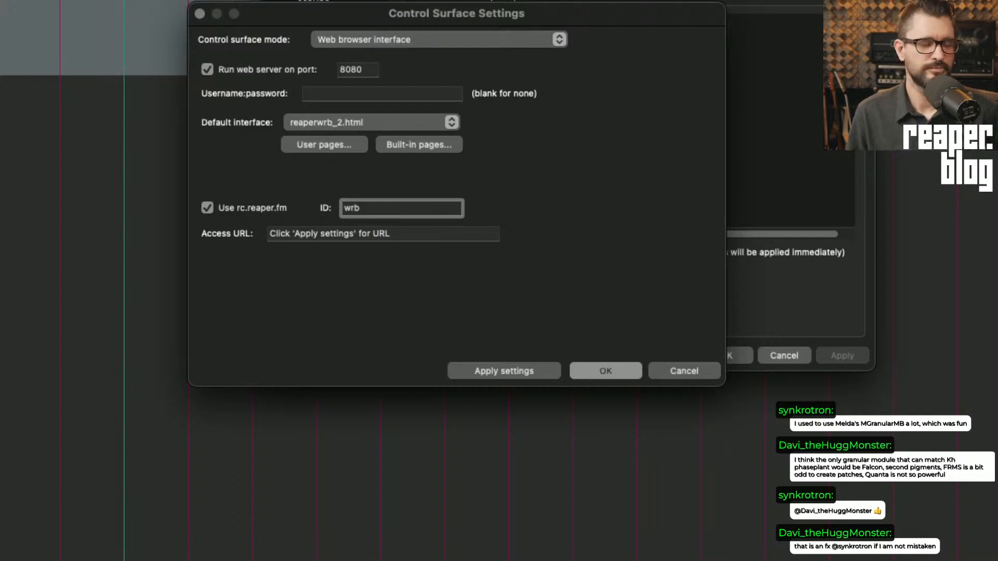
pyautogui.click(541, 365)
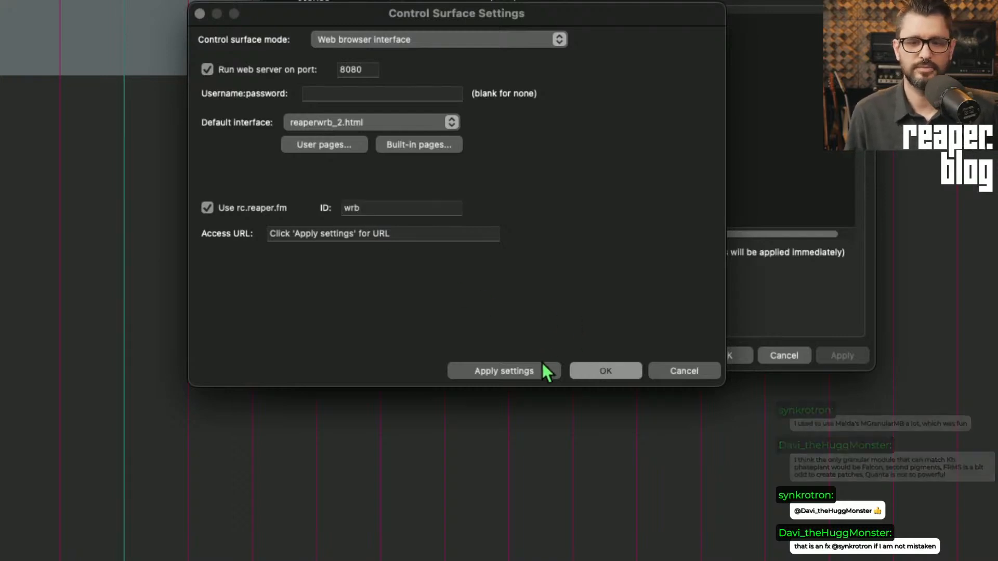
pyautogui.click(512, 369)
pyautogui.tripleClick(407, 235)
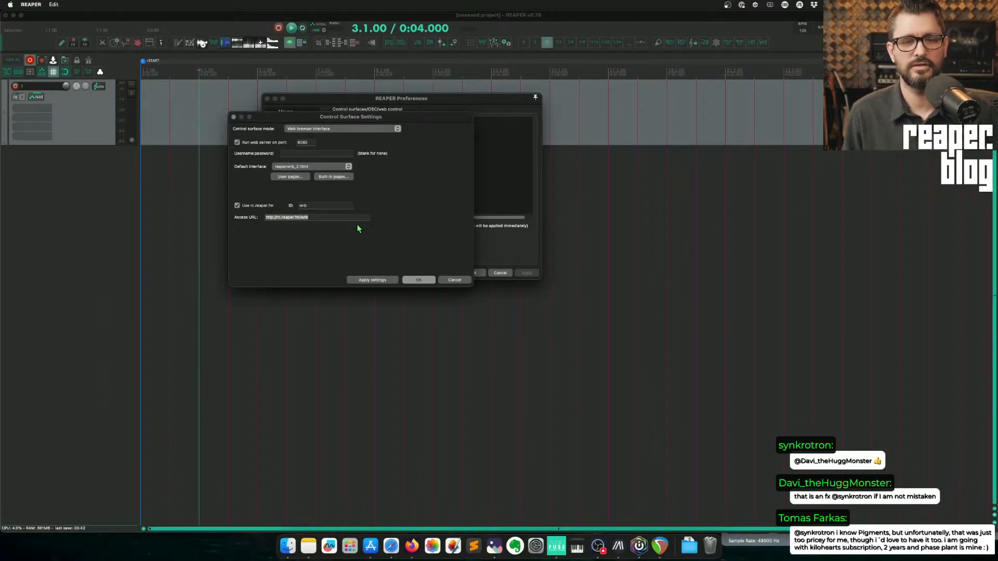
# Step: Confirm the new web browser interface surface, reaccept its settings from the surface list, and close the preferences
pyautogui.click(416, 277)
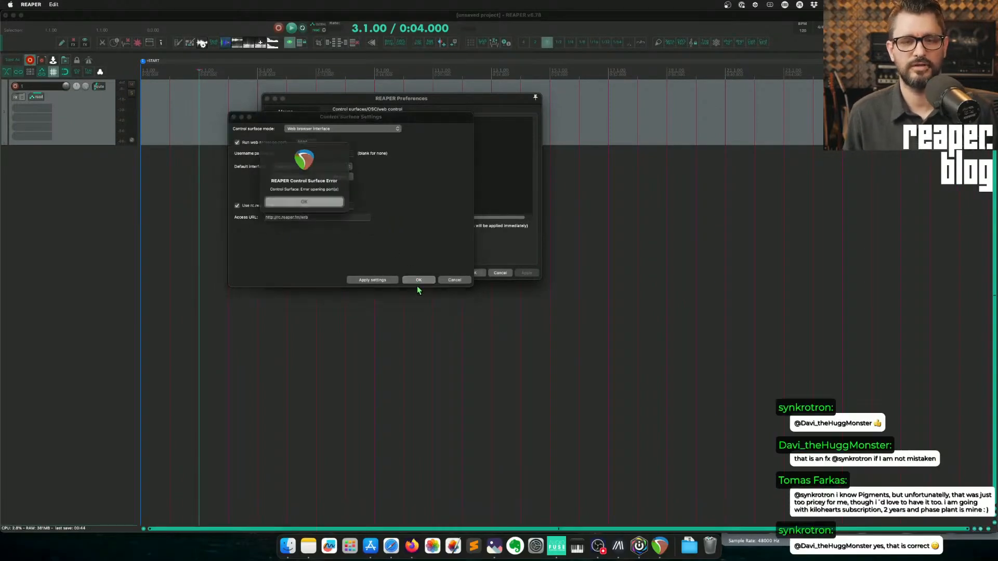
pyautogui.click(327, 209)
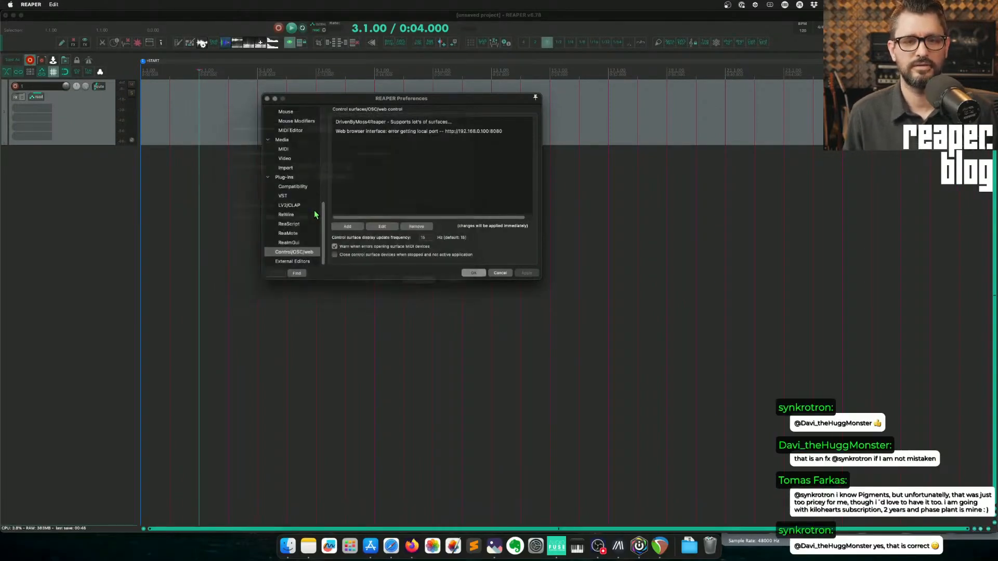
pyautogui.click(412, 131)
pyautogui.doubleClick(412, 132)
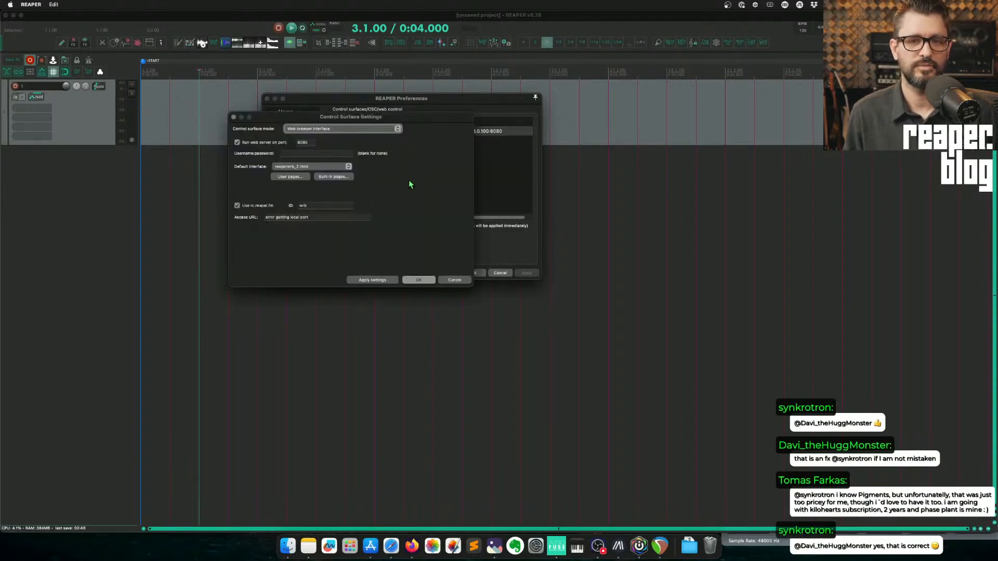
pyautogui.click(418, 280)
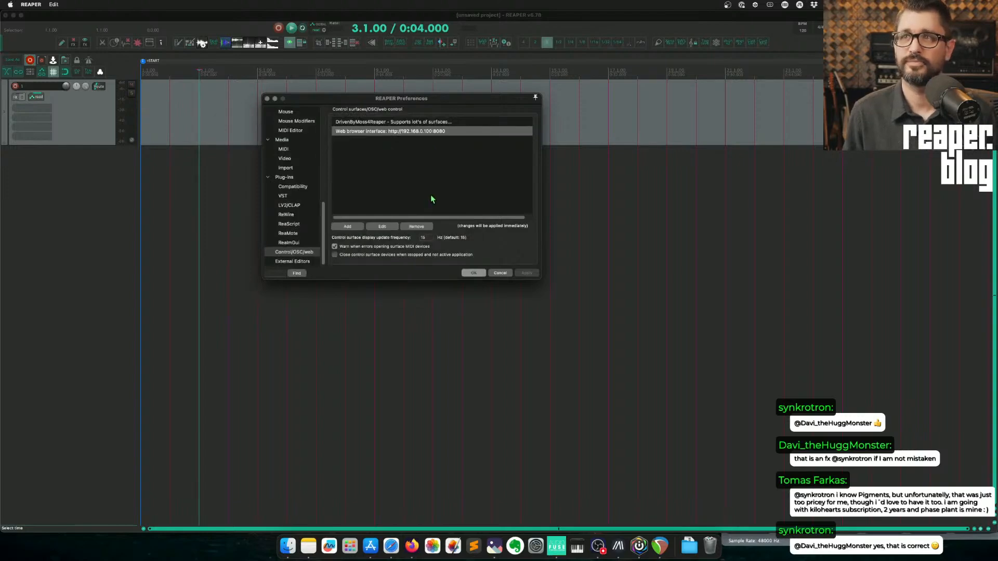
pyautogui.press('Escape')
# Step: Switch to Firefox, load rc.reaper.fm/wrb in a new tab, and follow the link to the REAPER web control
pyautogui.click(412, 546)
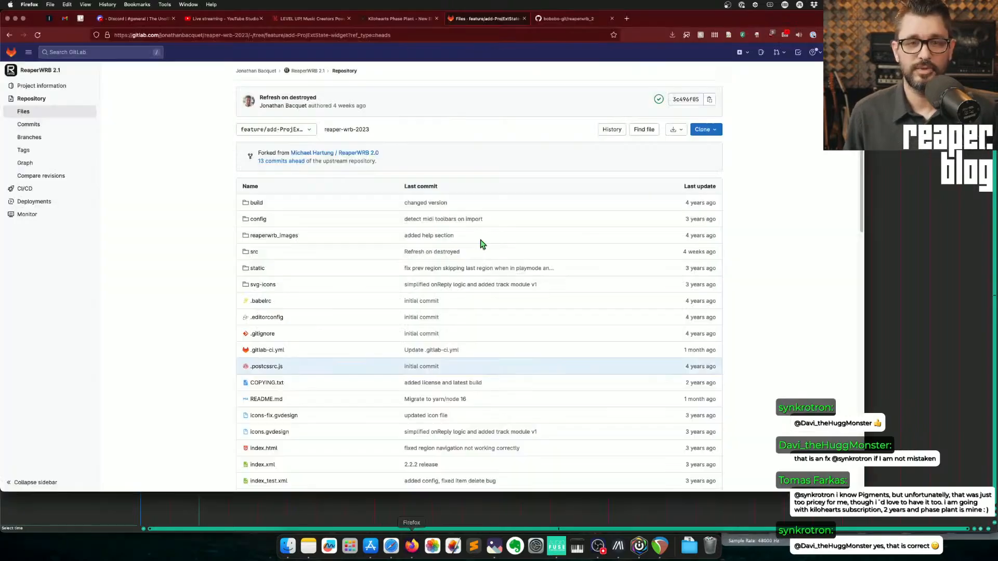
pyautogui.click(627, 18)
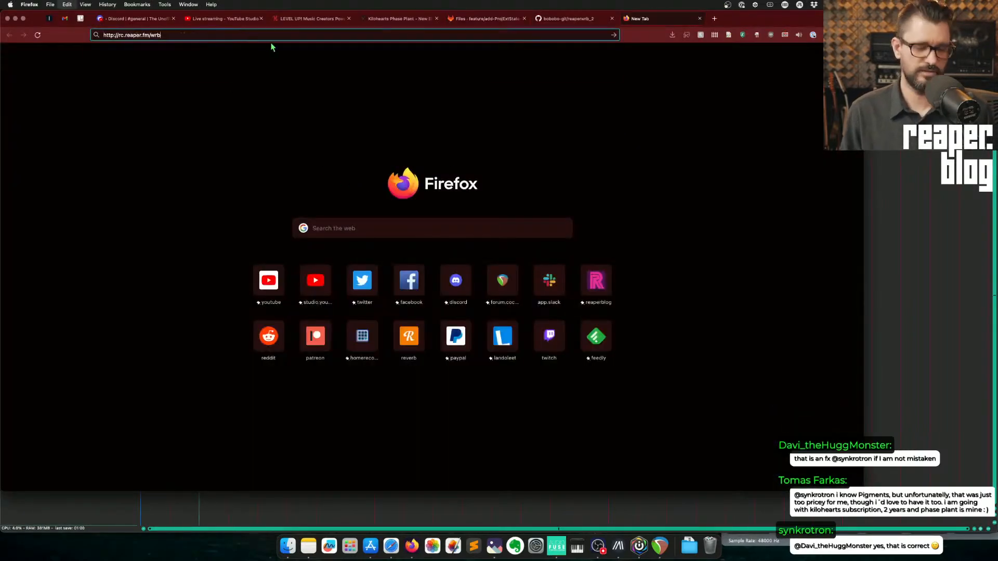
pyautogui.write('rc.reaper.fm/wrb')
pyautogui.press('Return')
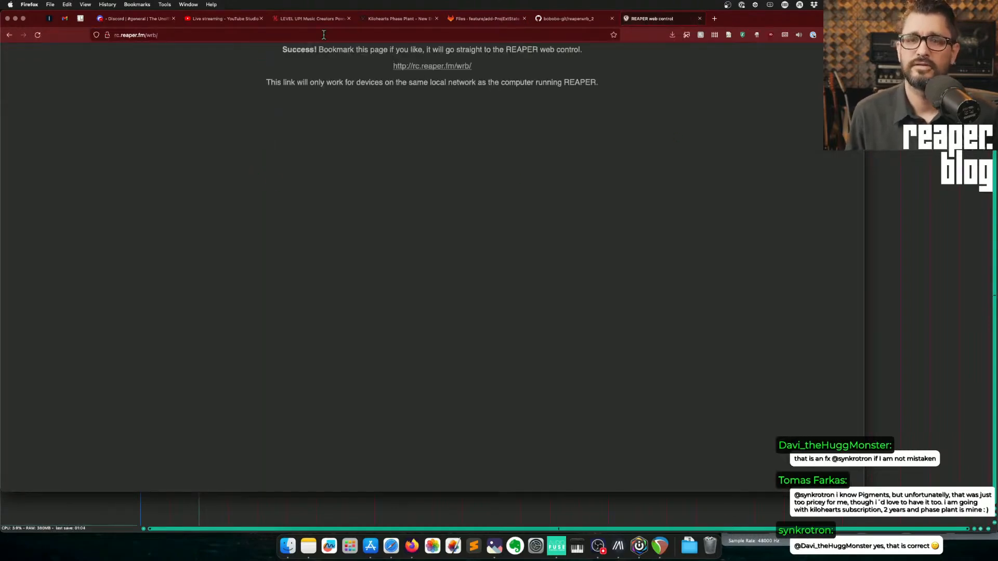
pyautogui.click(458, 67)
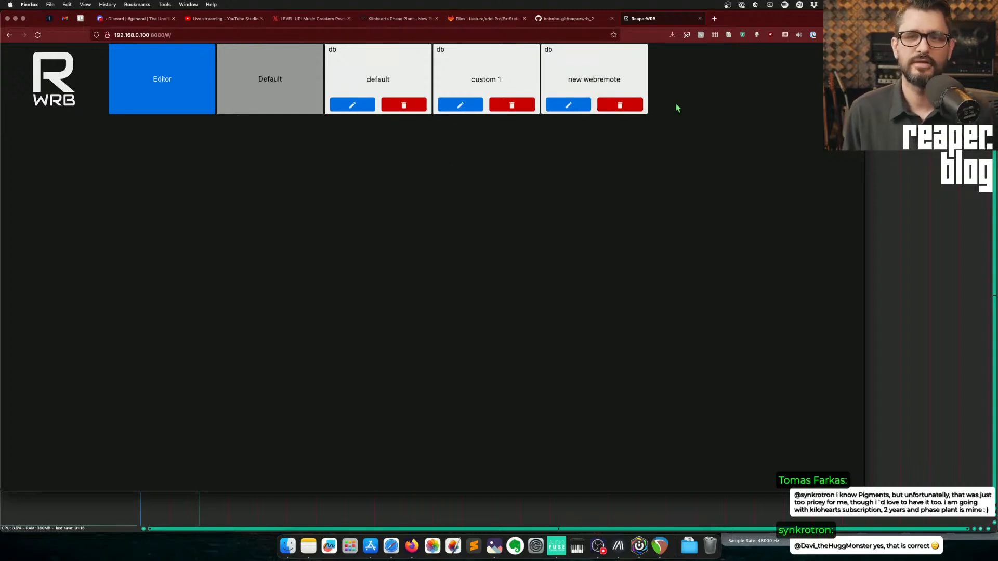
# Step: Open the ReaperWRB editor, narrow the browser window, and read through the getting-started and saving instructions
pyautogui.click(401, 74)
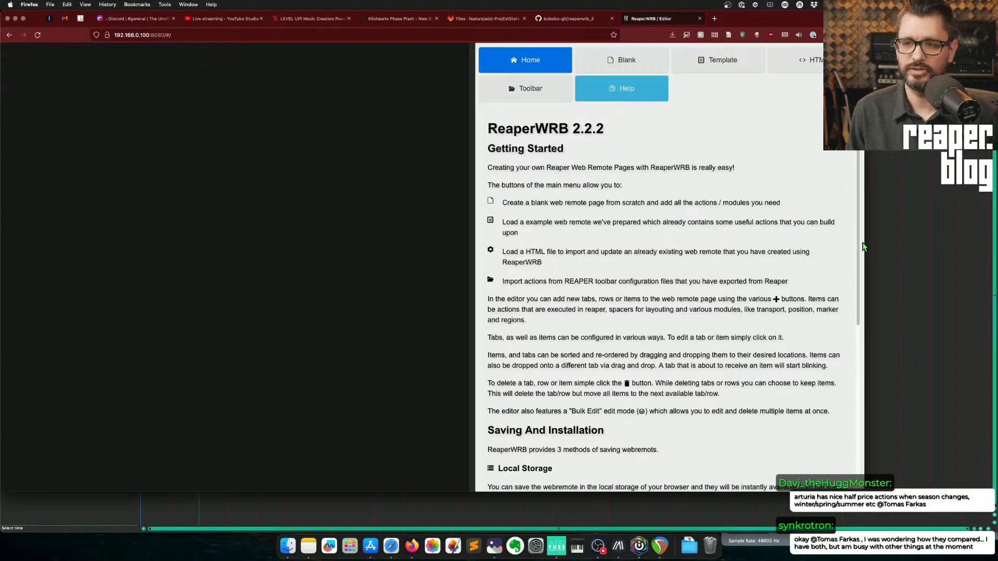
pyautogui.moveTo(865, 245); pyautogui.dragTo(702, 254)
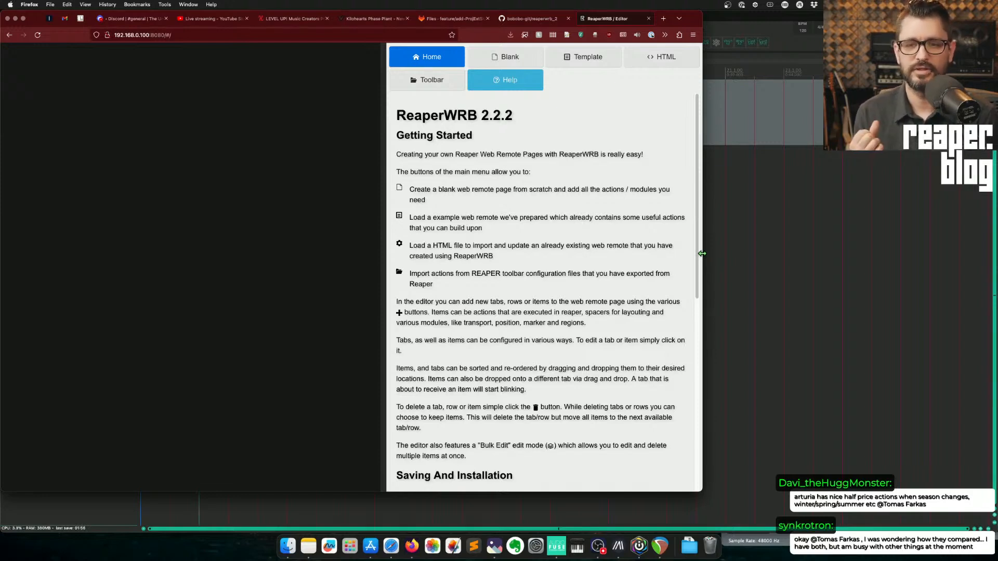
pyautogui.moveTo(697, 255); pyautogui.dragTo(667, 108)
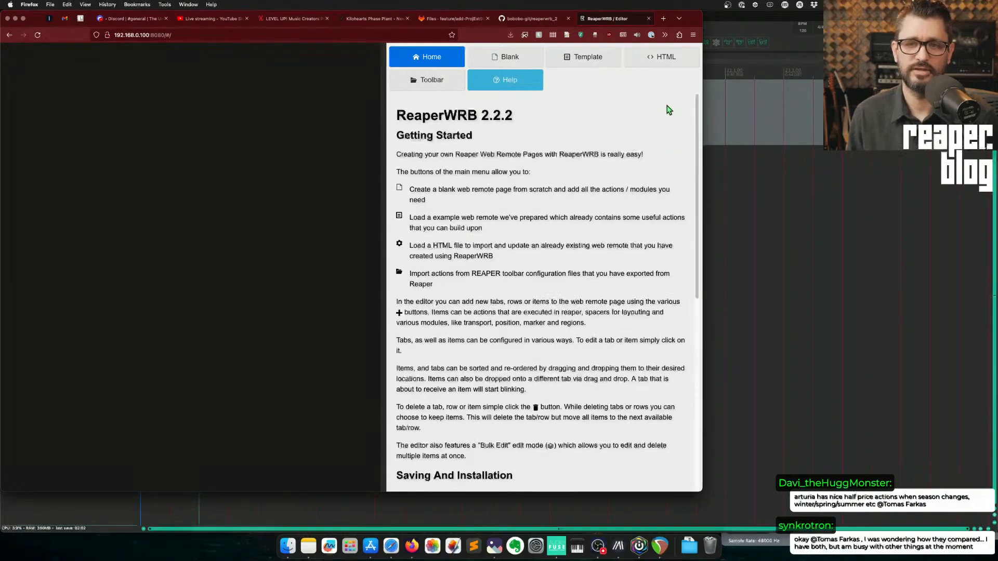
pyautogui.scroll(-2, 469, 130)
pyautogui.scroll(-7, 611, 192)
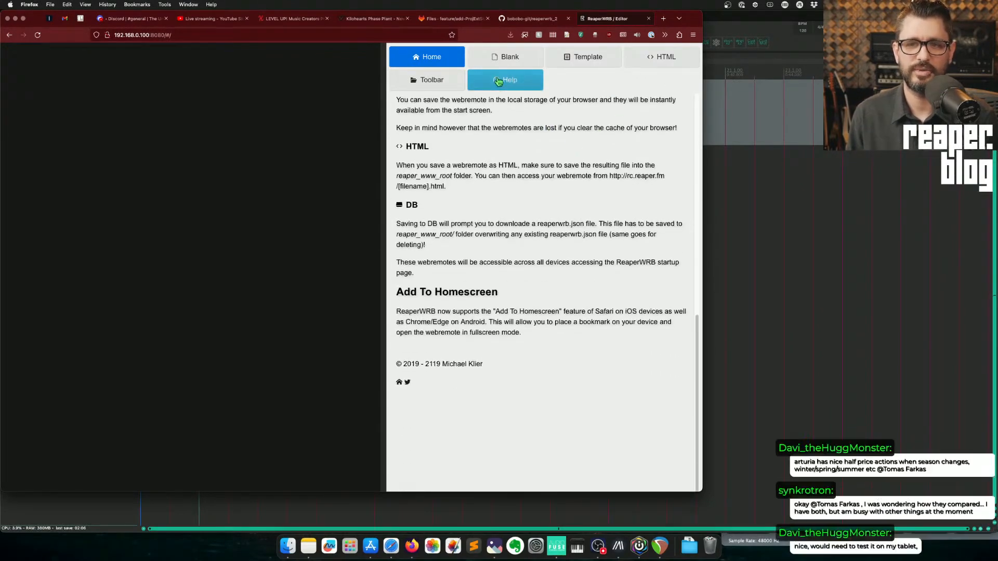
pyautogui.scroll(15, 561, 190)
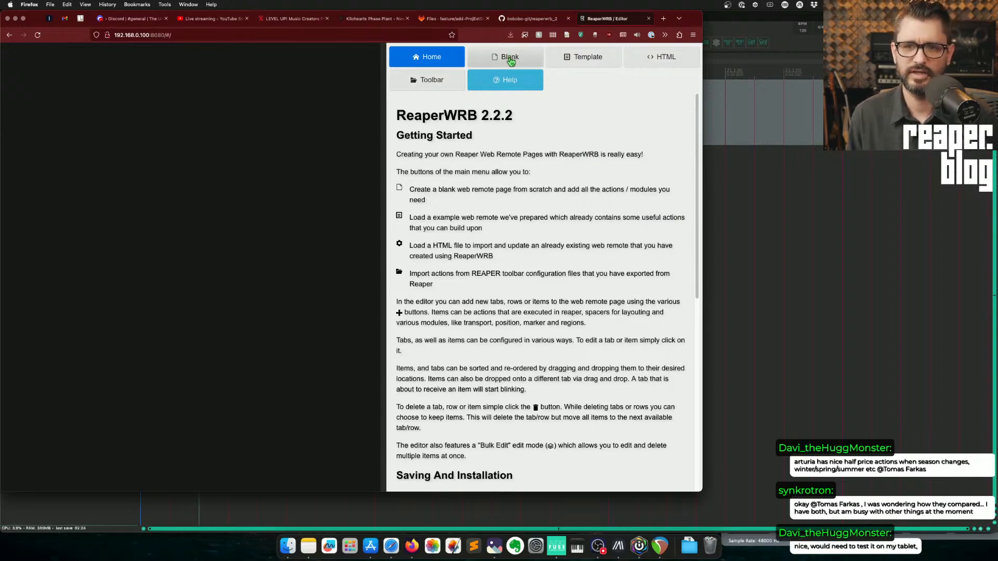
# Step: Load the template web remote, connect it to REAPER, and try its transport play control with the project timeline in view
pyautogui.click(588, 58)
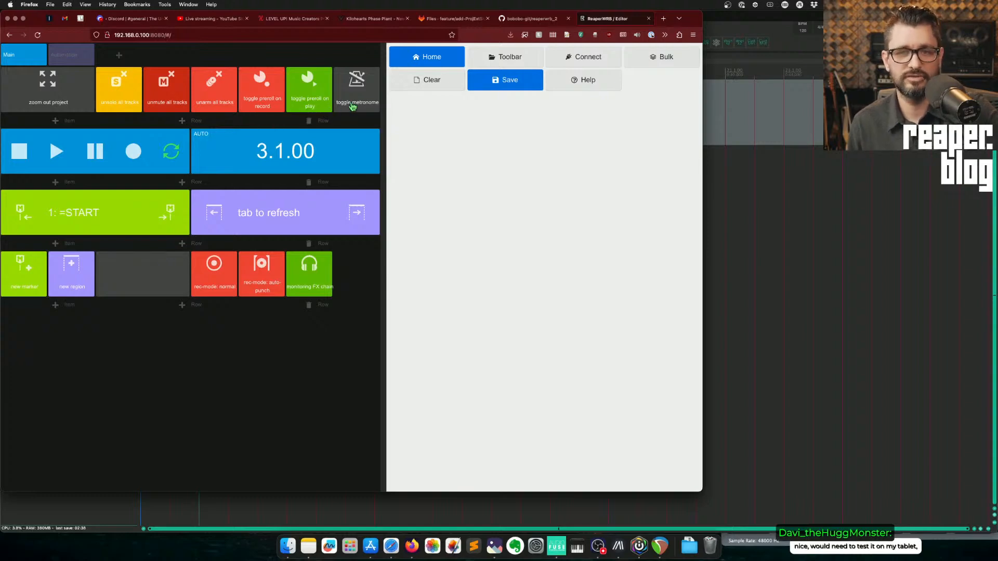
pyautogui.click(582, 65)
pyautogui.moveTo(692, 19); pyautogui.dragTo(763, 95)
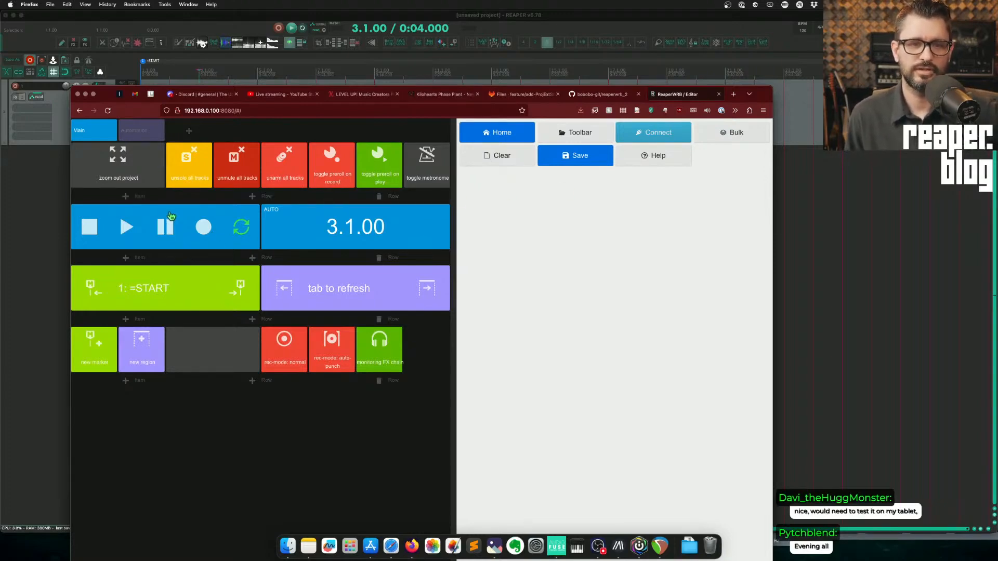
pyautogui.click(133, 238)
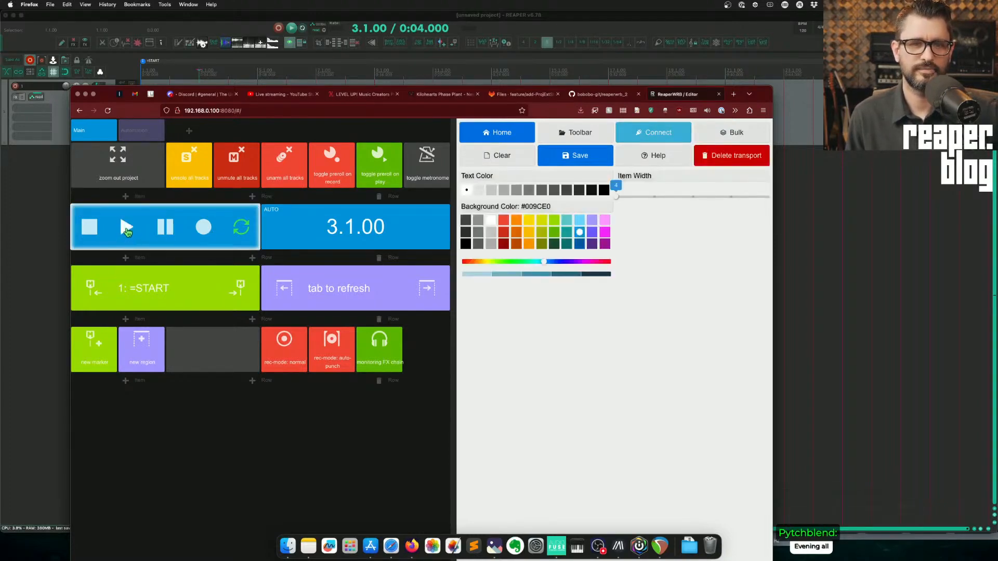
pyautogui.moveTo(776, 99); pyautogui.dragTo(840, 132)
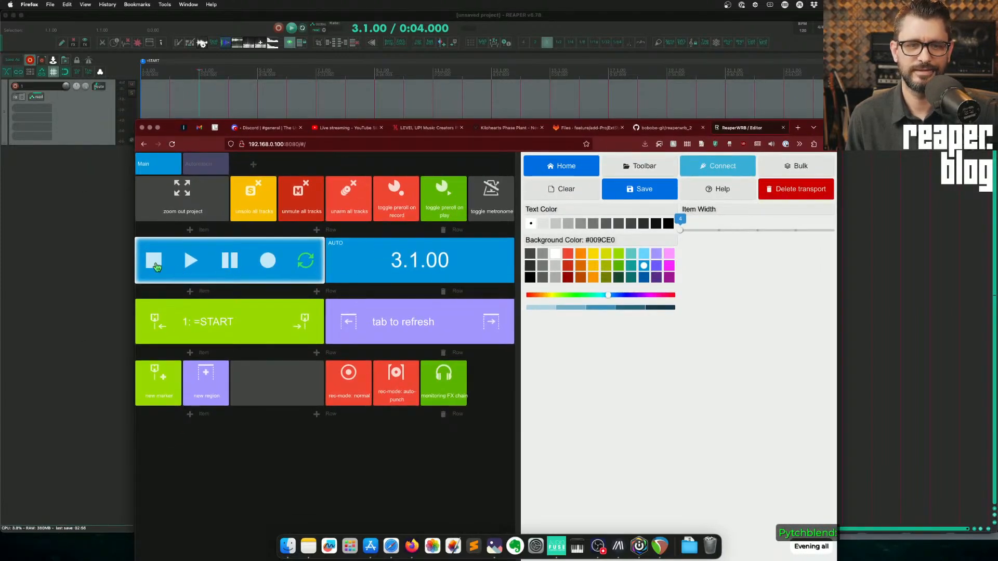
# Step: Examine the settings of the template's markers module and new marker button
pyautogui.click(227, 325)
pyautogui.click(198, 326)
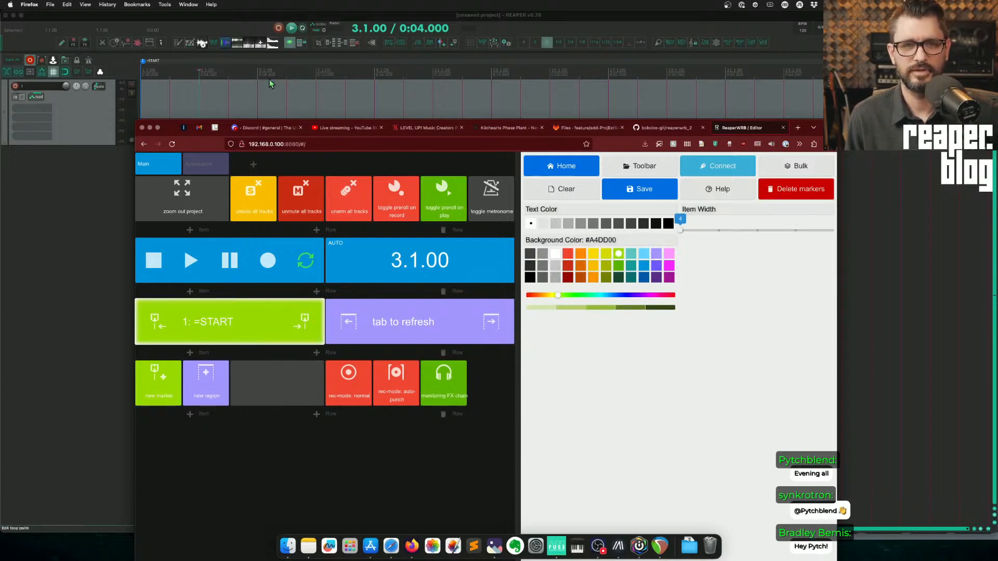
pyautogui.click(159, 404)
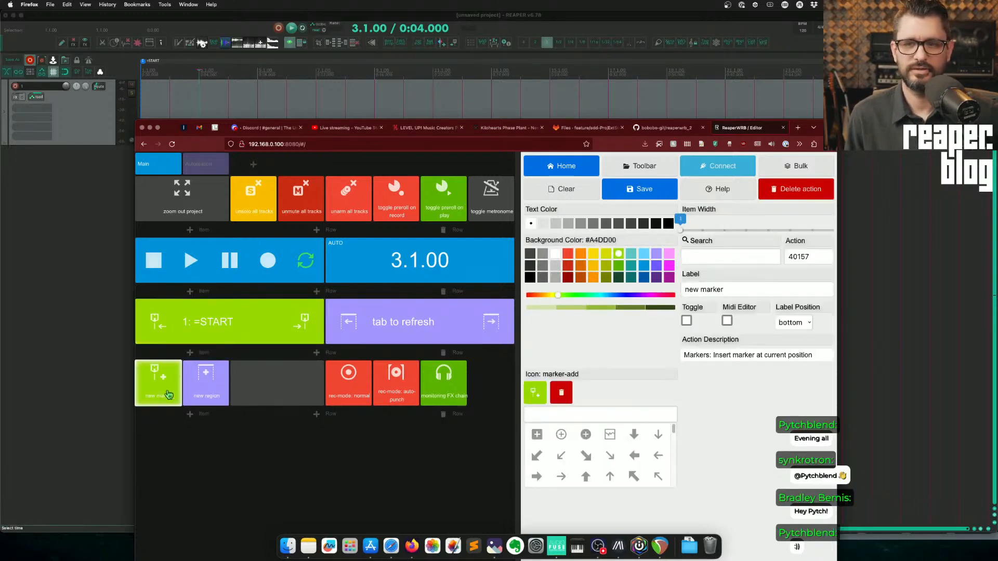
pyautogui.moveTo(828, 127); pyautogui.dragTo(657, 168)
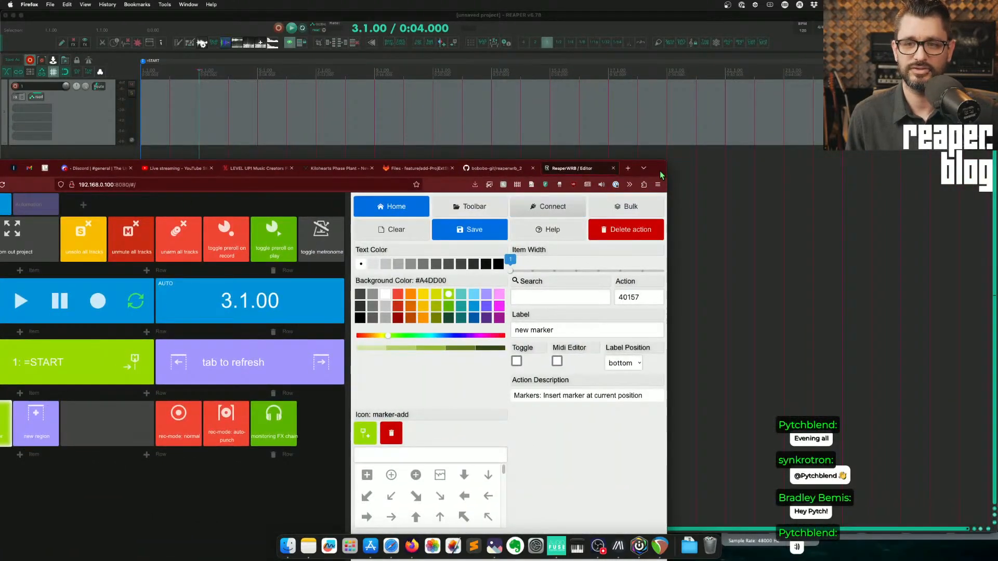
pyautogui.moveTo(662, 175); pyautogui.dragTo(845, 122)
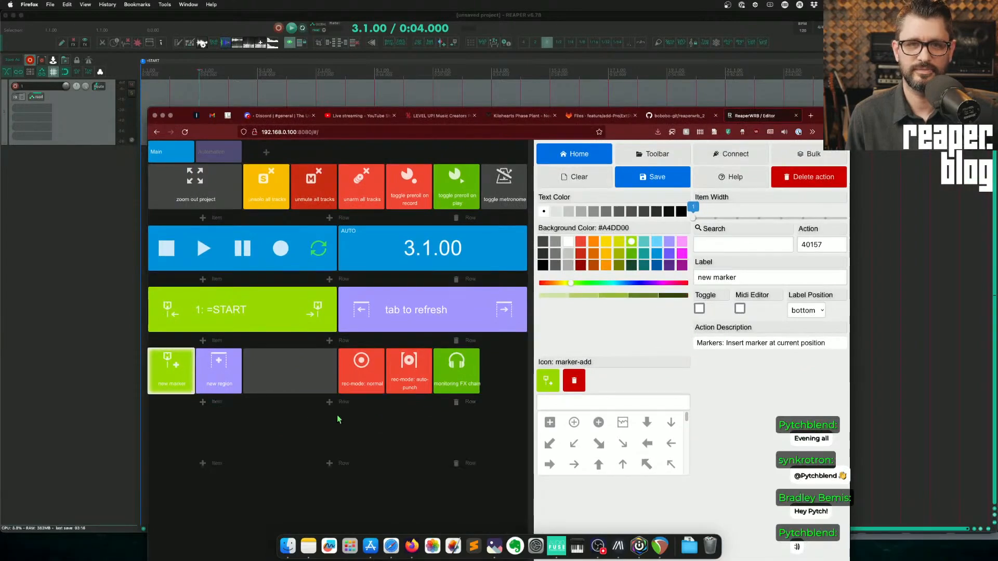
# Step: Reposition the browser window and return to the ReaperWRB start page
pyautogui.moveTo(838, 119); pyautogui.dragTo(807, 82)
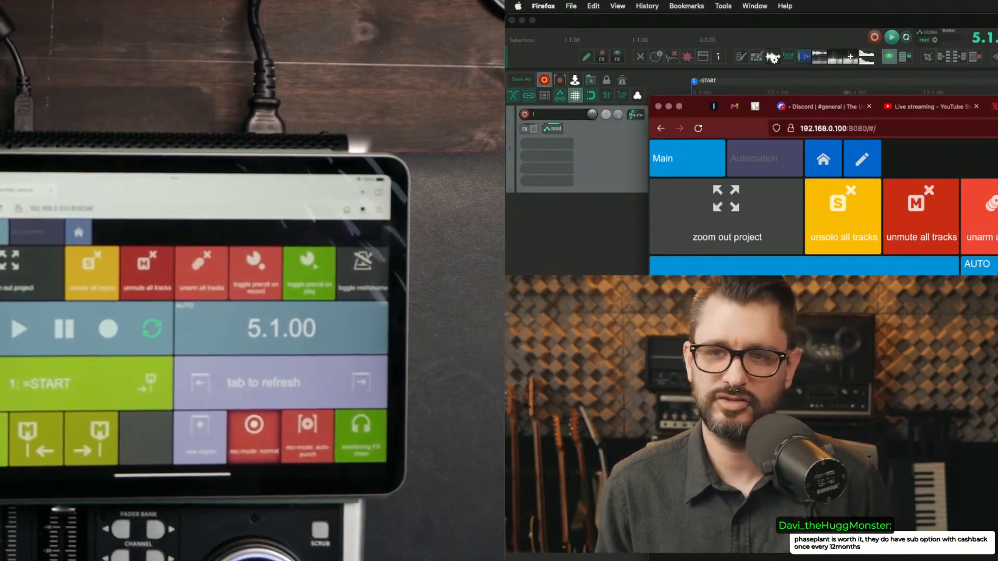
pyautogui.click(820, 167)
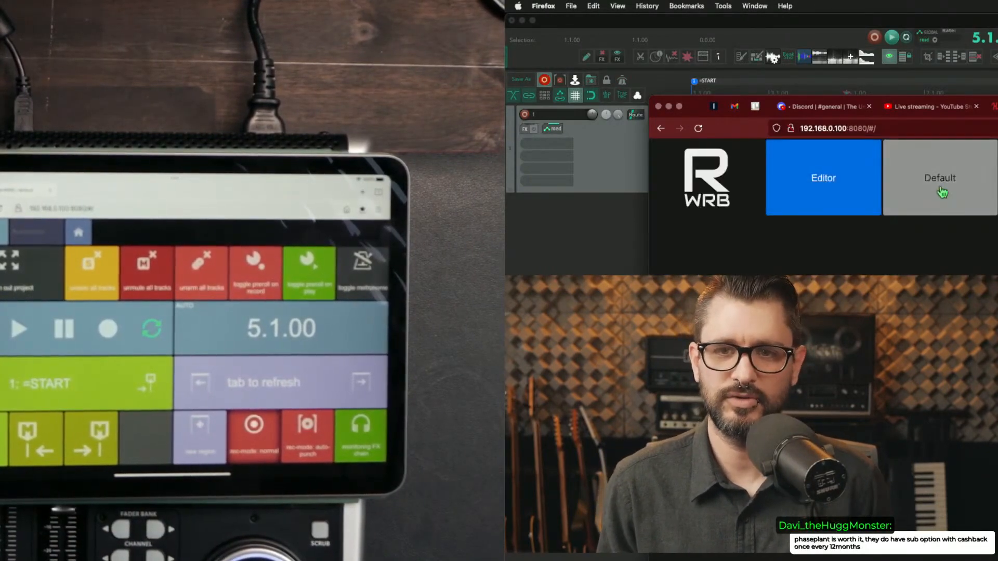
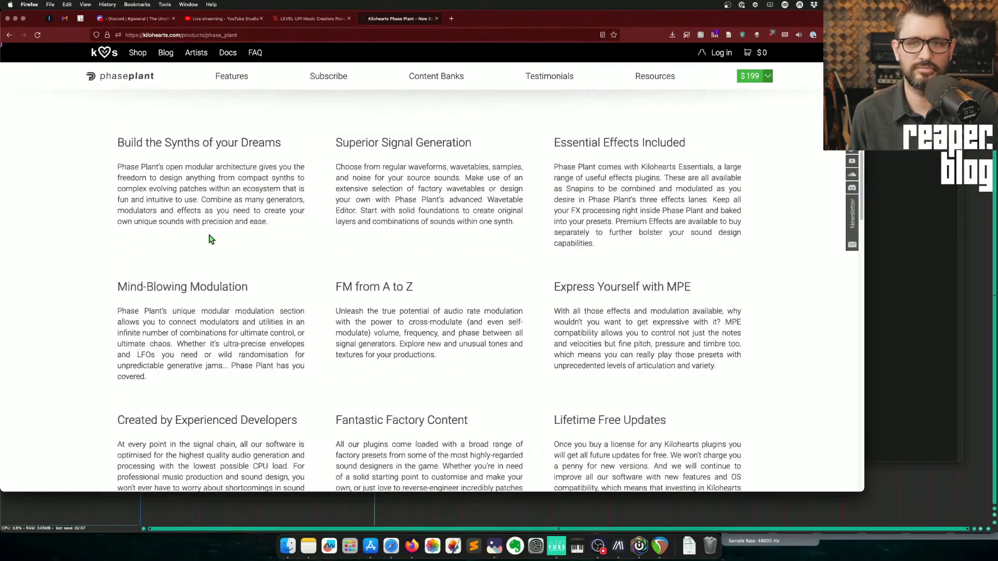
# Step: Look through the feature overview on the Kilohearts Phase Plant product page
pyautogui.scroll(-5, 209, 234)
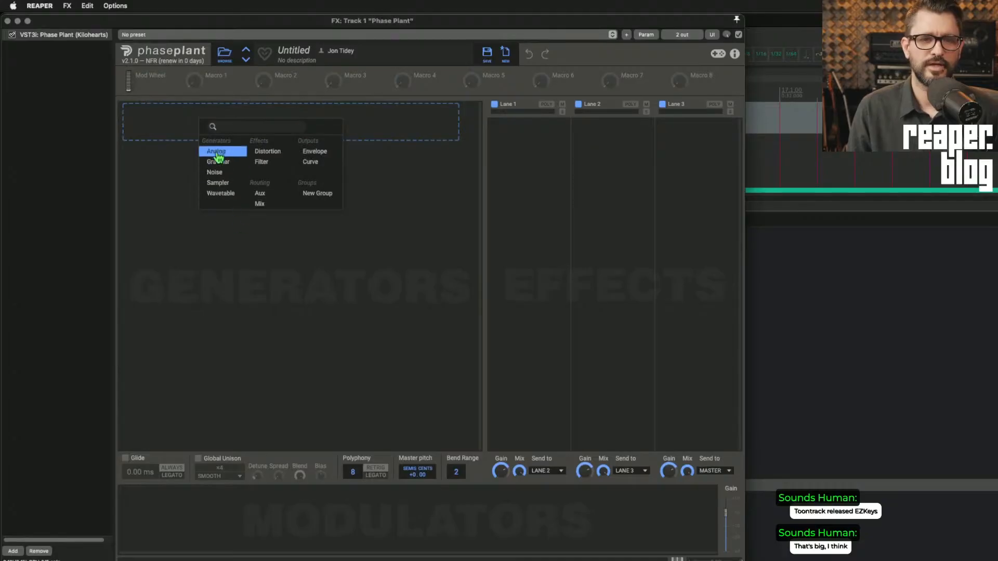
# Step: Add an Analog generator to the Phase Plant patch in REAPER and remove it again
pyautogui.click(217, 152)
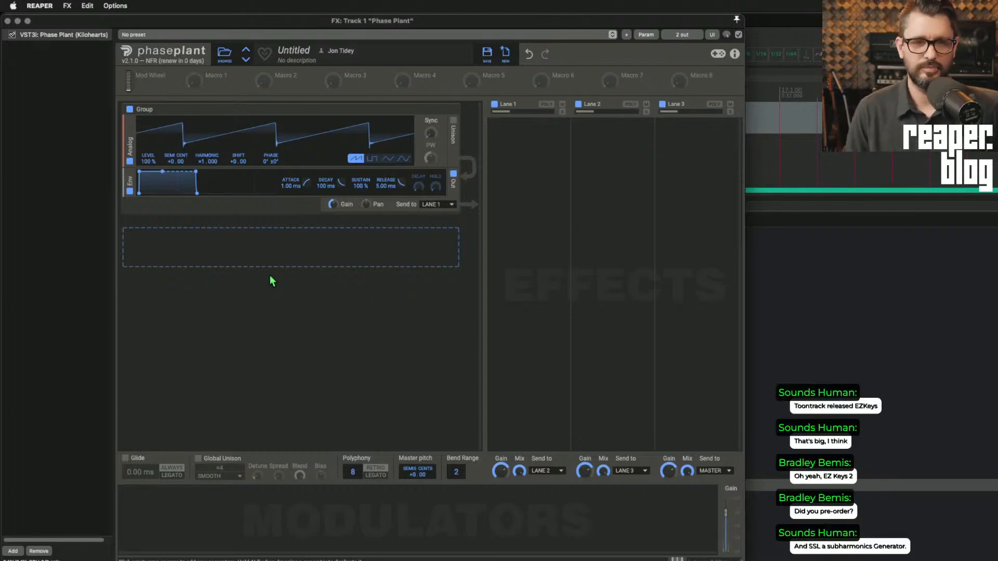
pyautogui.click(133, 125)
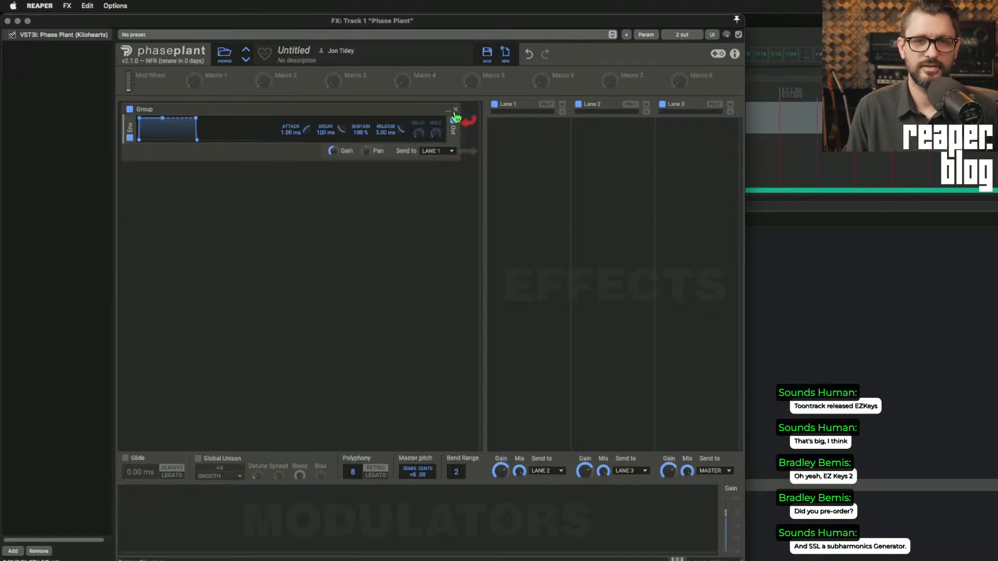
# Step: Remove the empty generator group and add a Granular generator to the Phase Plant patch
pyautogui.click(457, 119)
pyautogui.click(219, 129)
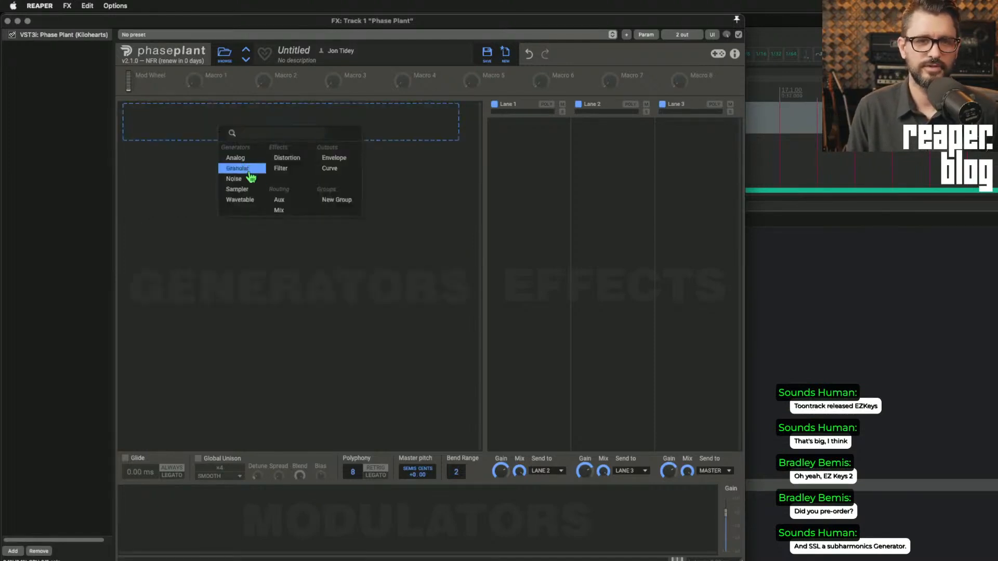
pyautogui.click(249, 174)
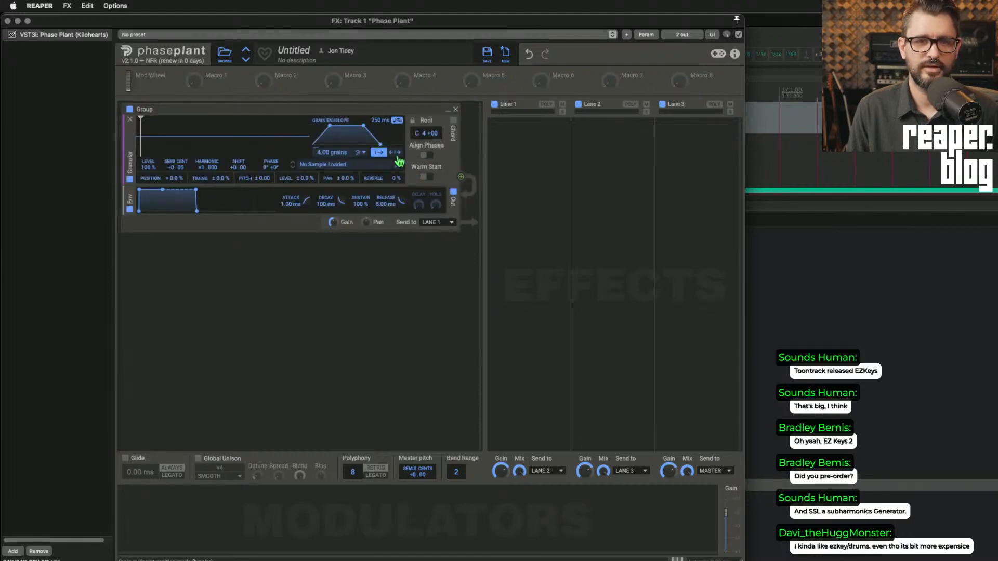
# Step: Load the Chaotic Saw sample from the factory Grains Additive folder into the Granular generator
pyautogui.click(332, 165)
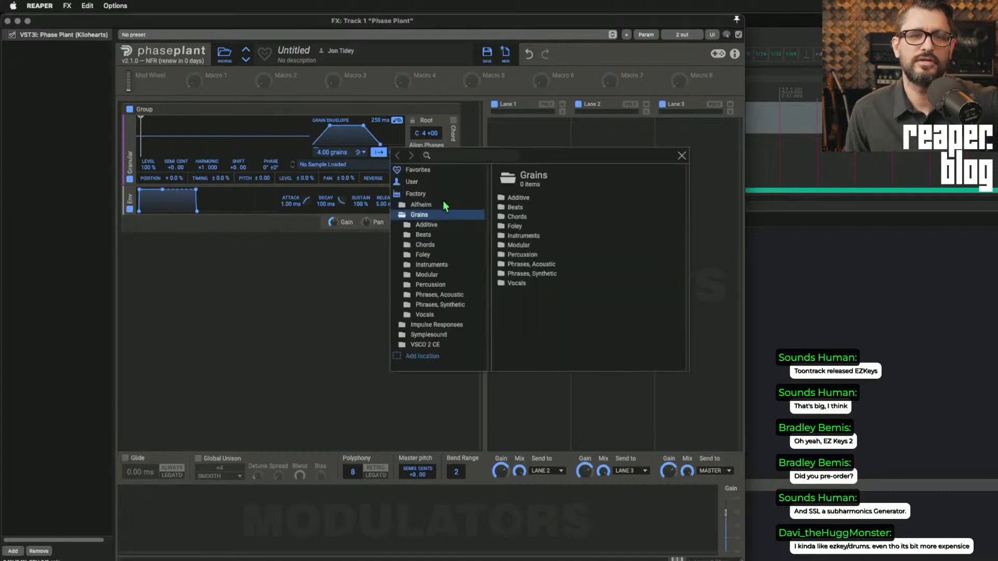
pyautogui.click(521, 198)
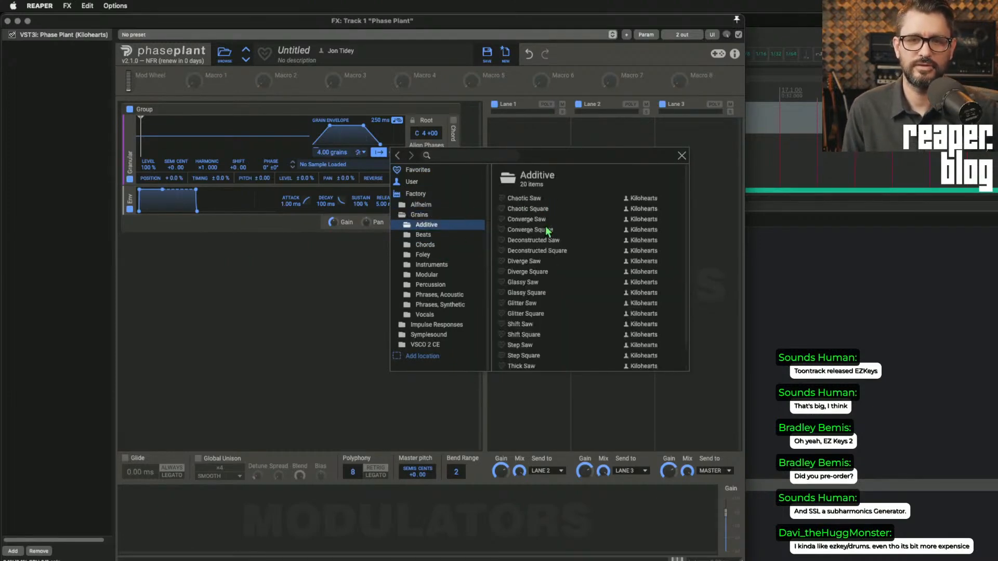
pyautogui.click(541, 200)
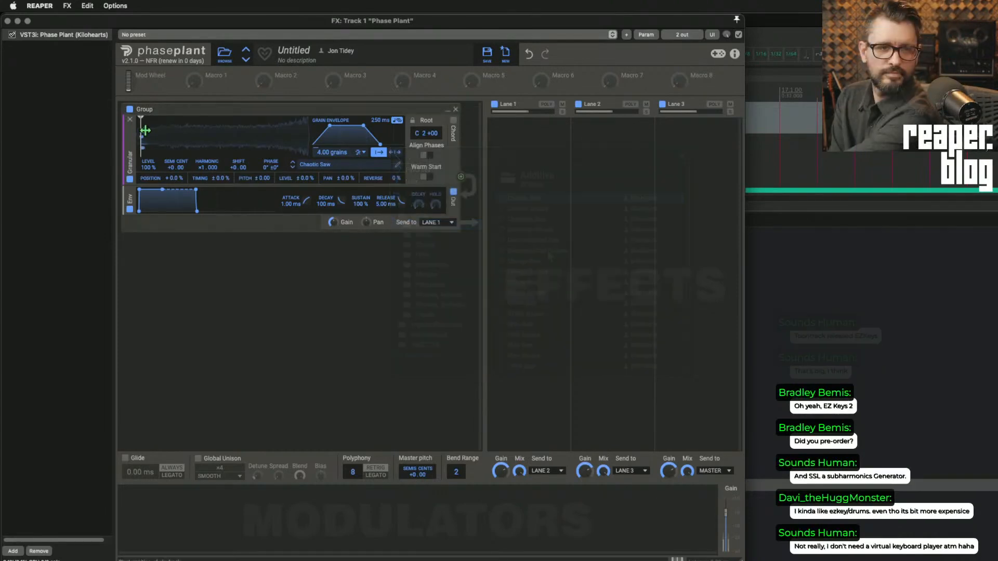
# Step: Shift the grain position to about two thirds of the sample and adjust the grain density, two-directional mode and envelope plateau
pyautogui.moveTo(145, 132)
pyautogui.mouseDown()
pyautogui.moveTo(304, 142)
pyautogui.moveTo(241, 144)
pyautogui.moveTo(215, 122)
pyautogui.moveTo(249, 120)
pyautogui.mouseUp()
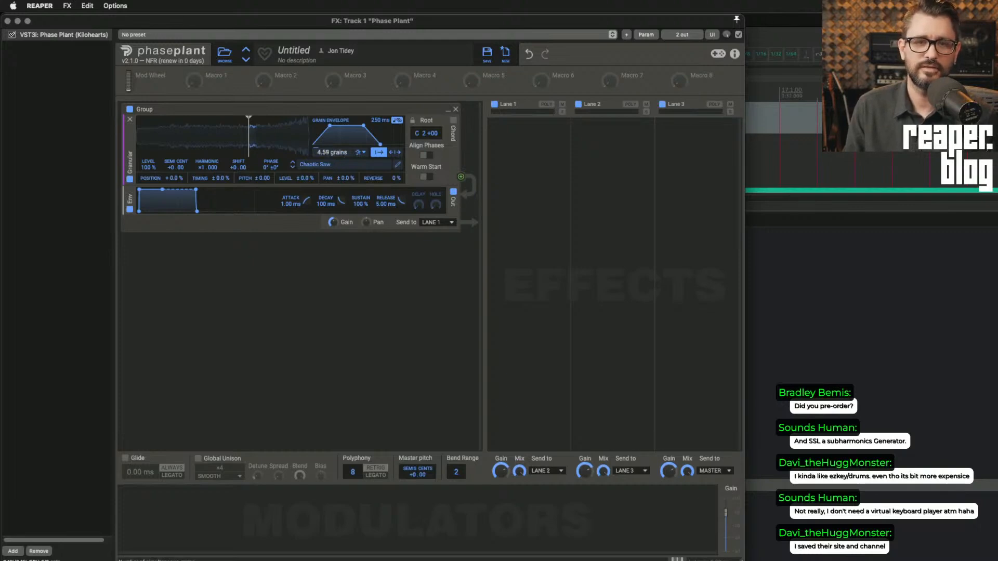
pyautogui.moveTo(332, 152); pyautogui.dragTo(333, 138)
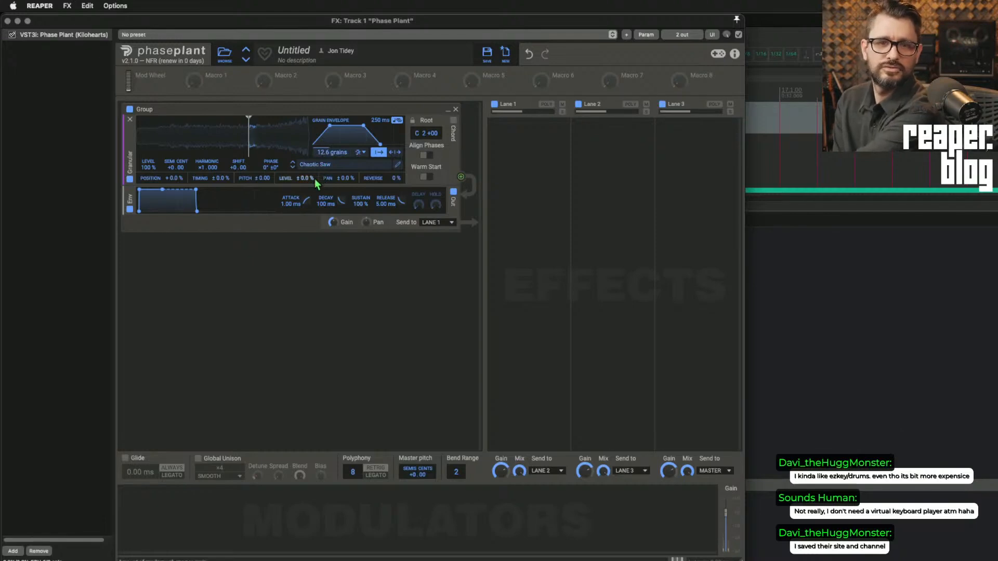
pyautogui.moveTo(323, 153)
pyautogui.mouseDown()
pyautogui.moveTo(324, 143)
pyautogui.moveTo(323, 152)
pyautogui.mouseUp()
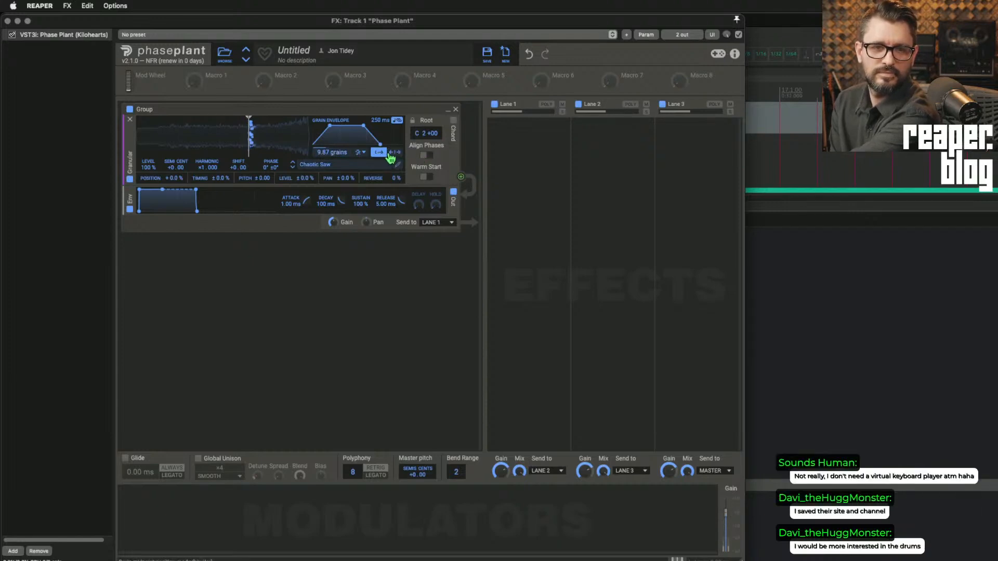
pyautogui.click(396, 153)
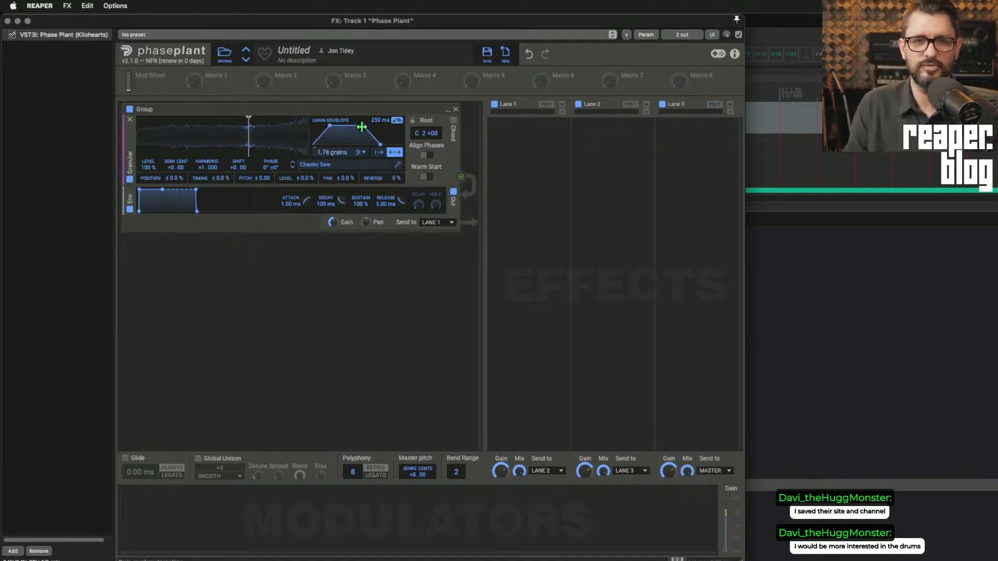
pyautogui.moveTo(361, 127); pyautogui.dragTo(353, 125)
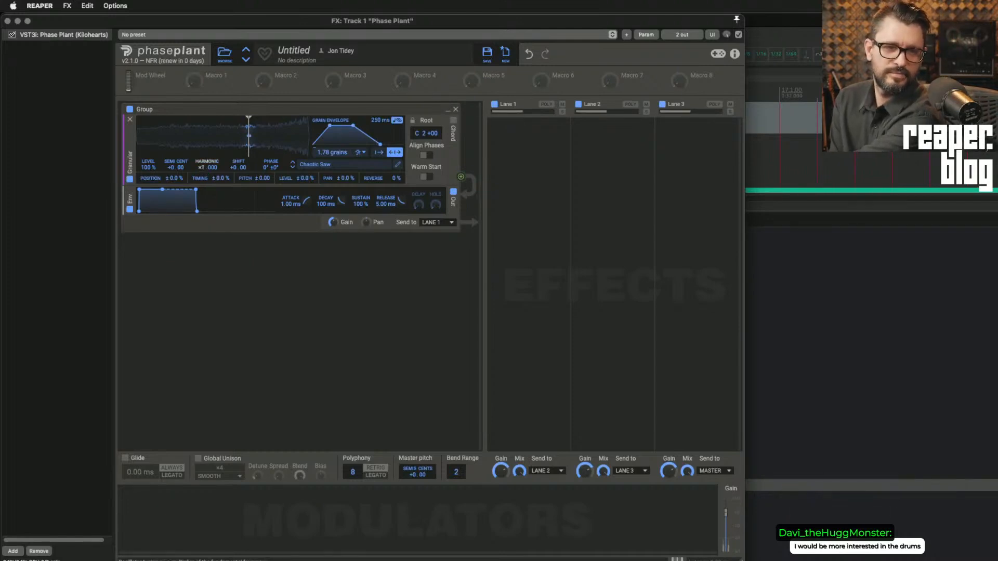
# Step: Replace the granular sample with Boiling Oil from the factory Foley grains
pyautogui.click(433, 256)
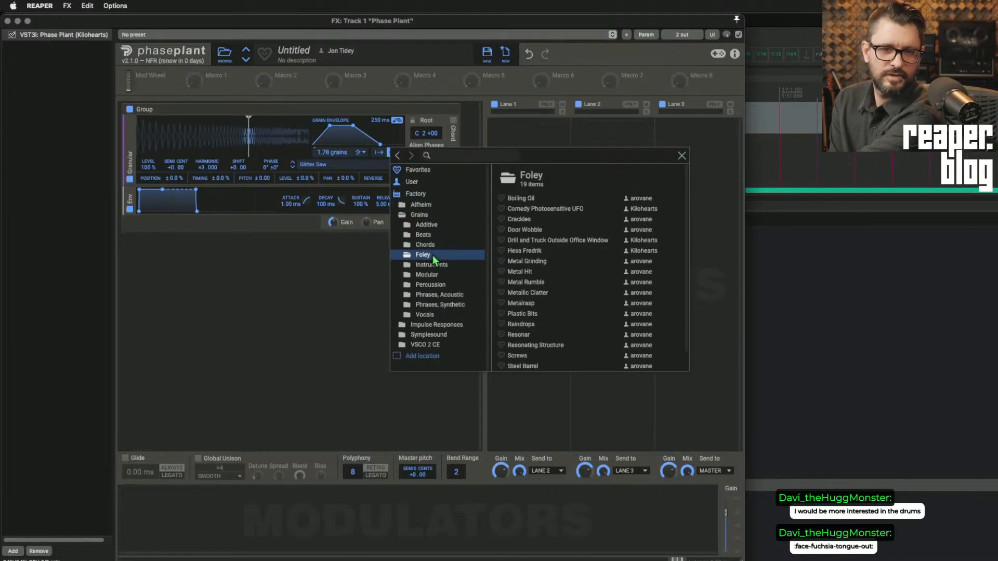
pyautogui.click(539, 198)
pyautogui.doubleClick(541, 200)
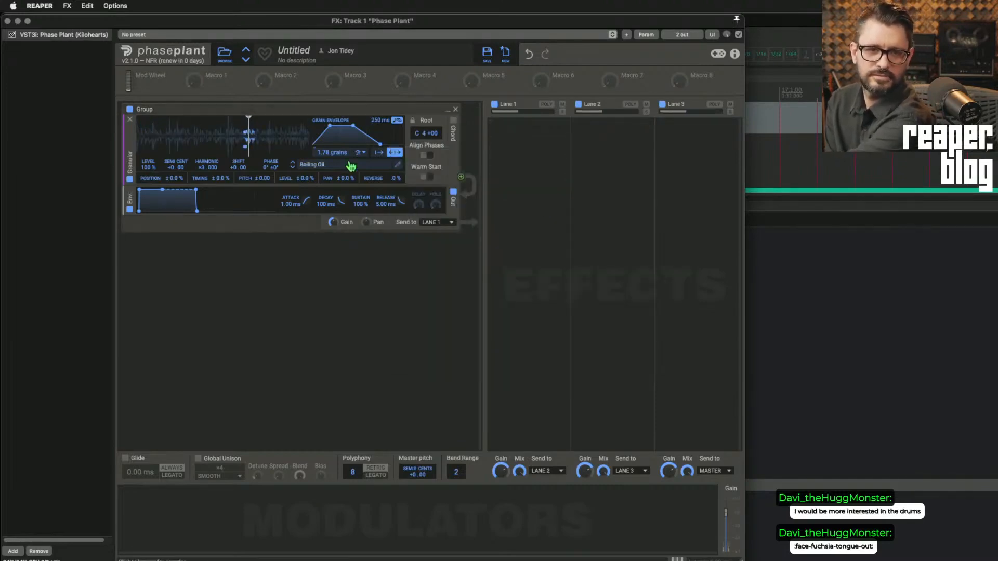
# Step: Move the grain position near the start of the sample and set the density to about 4.49 grains
pyautogui.moveTo(332, 153); pyautogui.dragTo(332, 138)
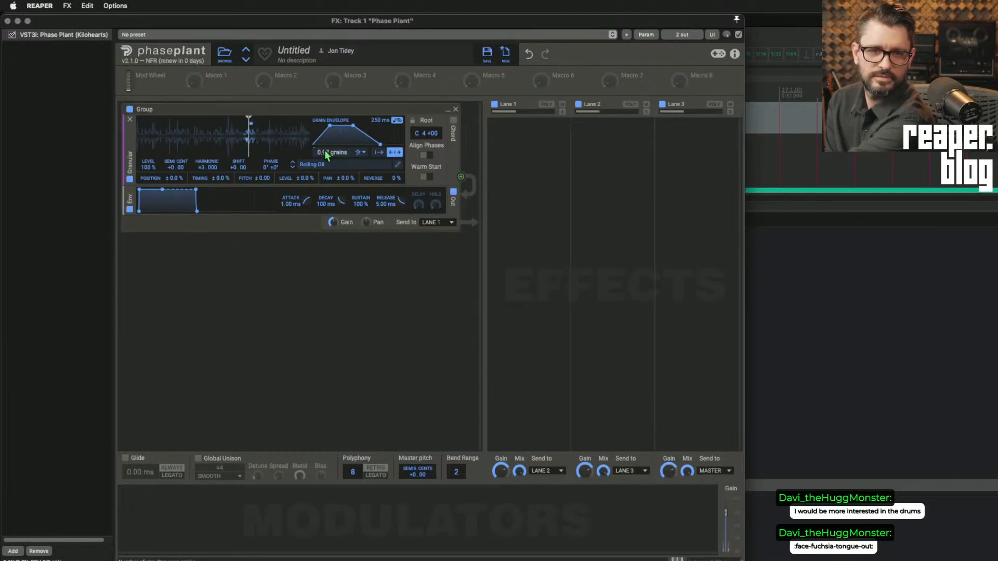
pyautogui.moveTo(250, 151); pyautogui.dragTo(151, 153)
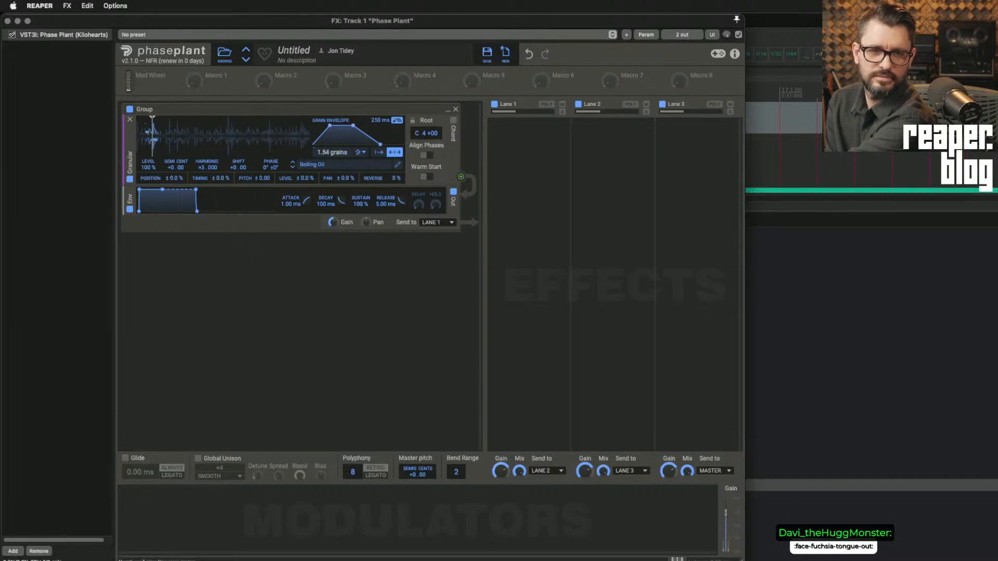
pyautogui.moveTo(332, 152)
pyautogui.mouseDown()
pyautogui.moveTo(332, 141)
pyautogui.moveTo(332, 150)
pyautogui.mouseUp()
# Step: Switch the Granular generator's grain timing to Sync and check the available timing modes
pyautogui.click(361, 152)
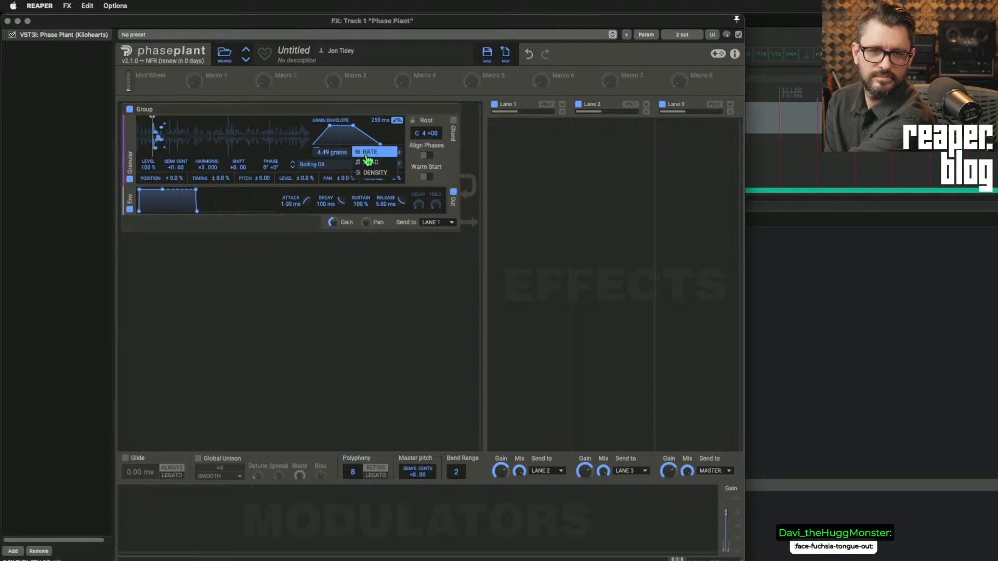
pyautogui.click(368, 162)
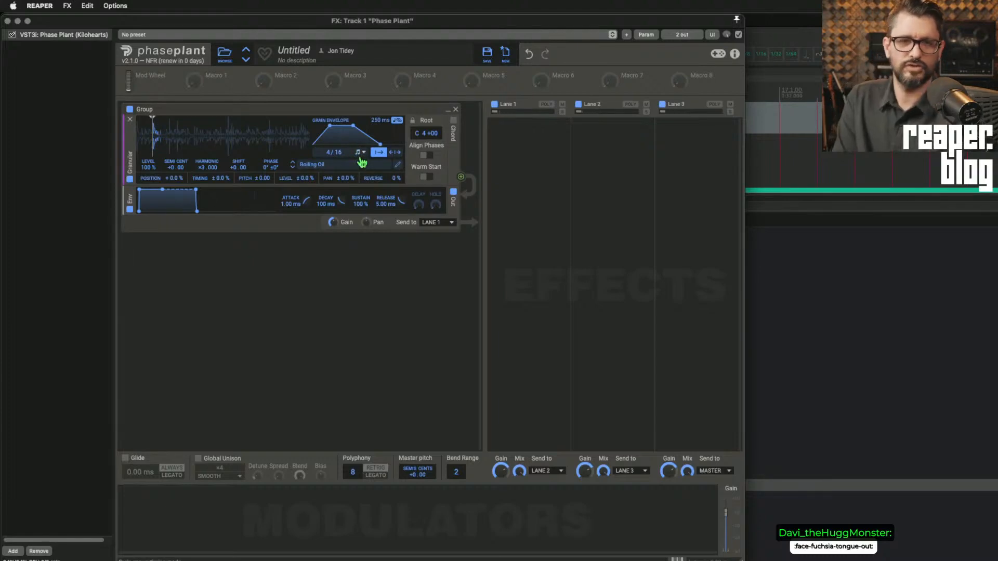
pyautogui.click(360, 154)
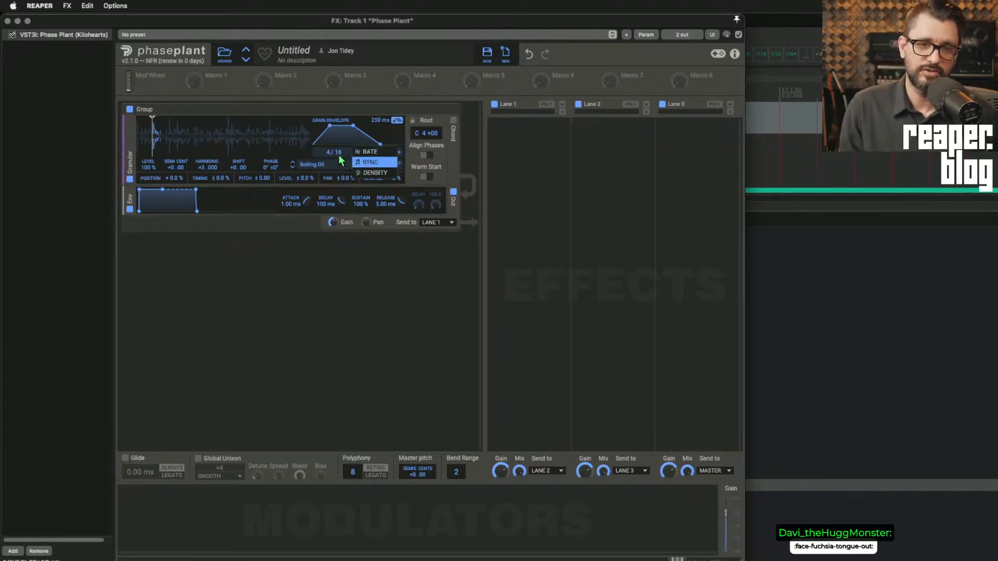
pyautogui.click(340, 157)
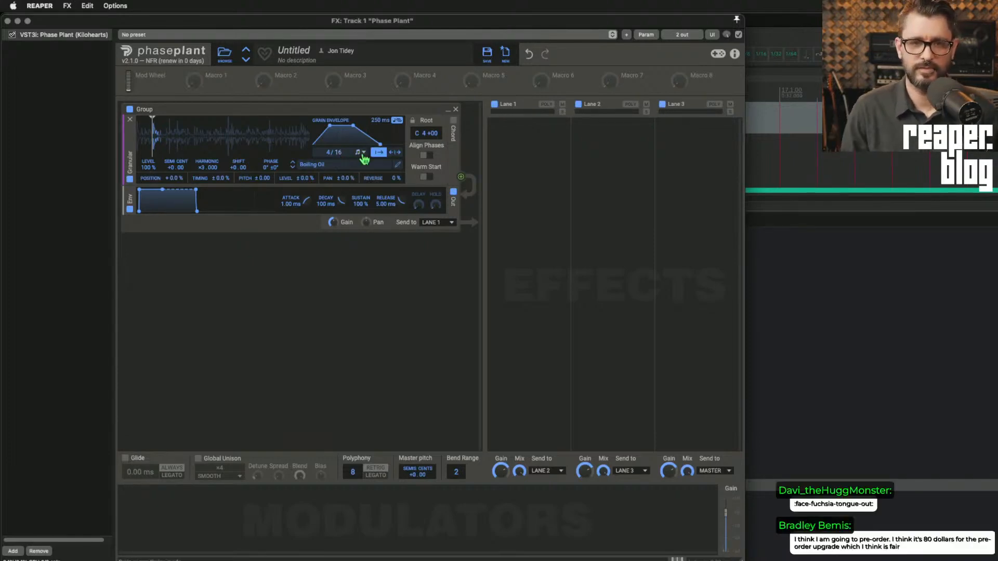
# Step: Set the grain timing back to Density and adjust it to 4.40 grains
pyautogui.click(361, 152)
pyautogui.click(371, 173)
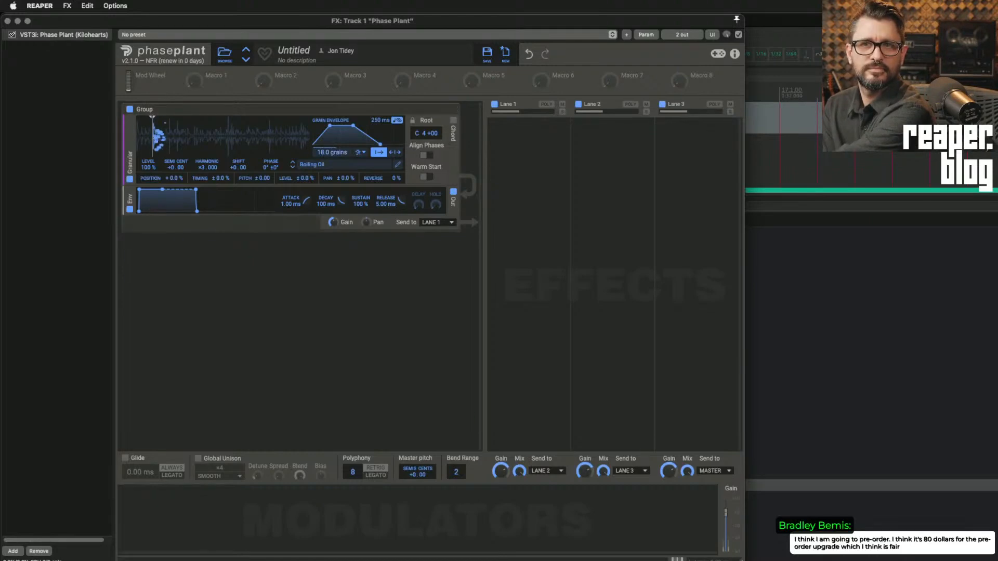
pyautogui.moveTo(325, 152); pyautogui.dragTo(325, 136)
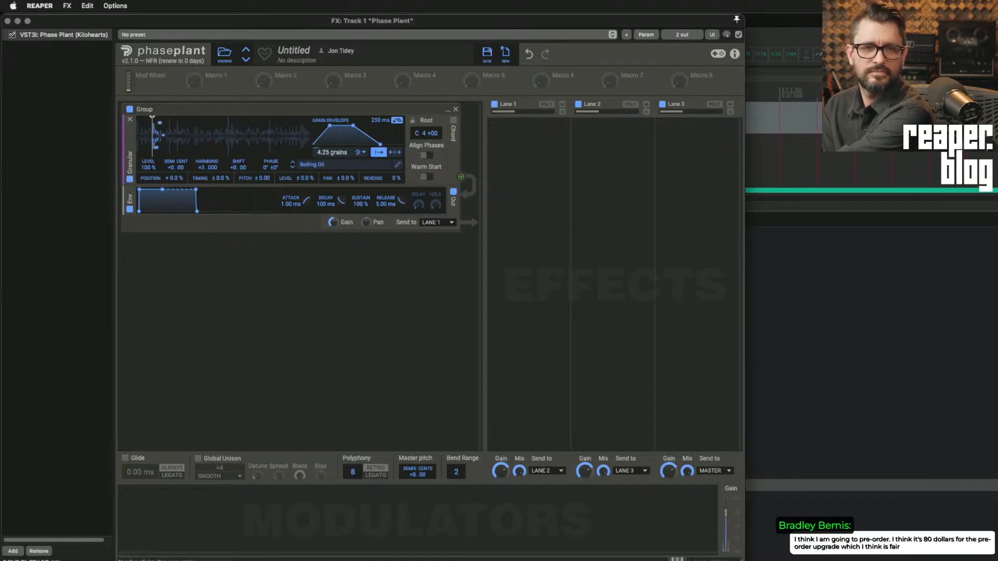
pyautogui.moveTo(329, 156); pyautogui.dragTo(329, 173)
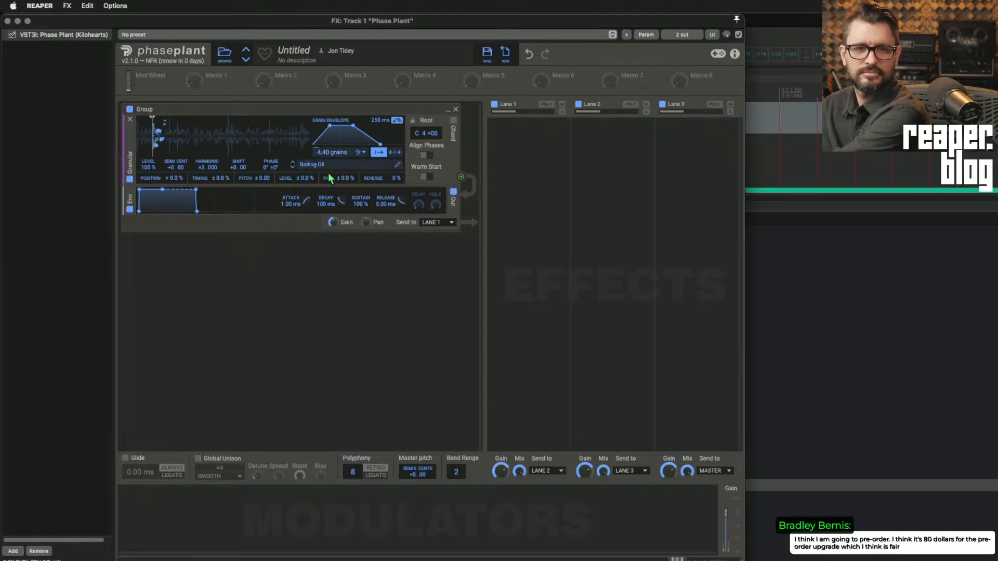
# Step: Add a Delay effect to Lane 1 and a Reverb effect to Lane 2
pyautogui.click(545, 158)
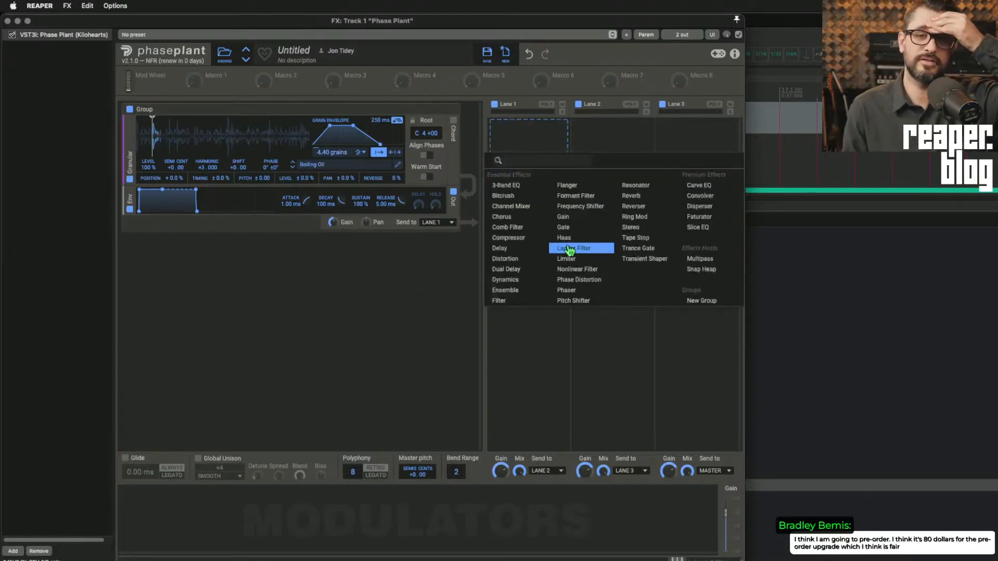
pyautogui.click(528, 254)
pyautogui.click(597, 151)
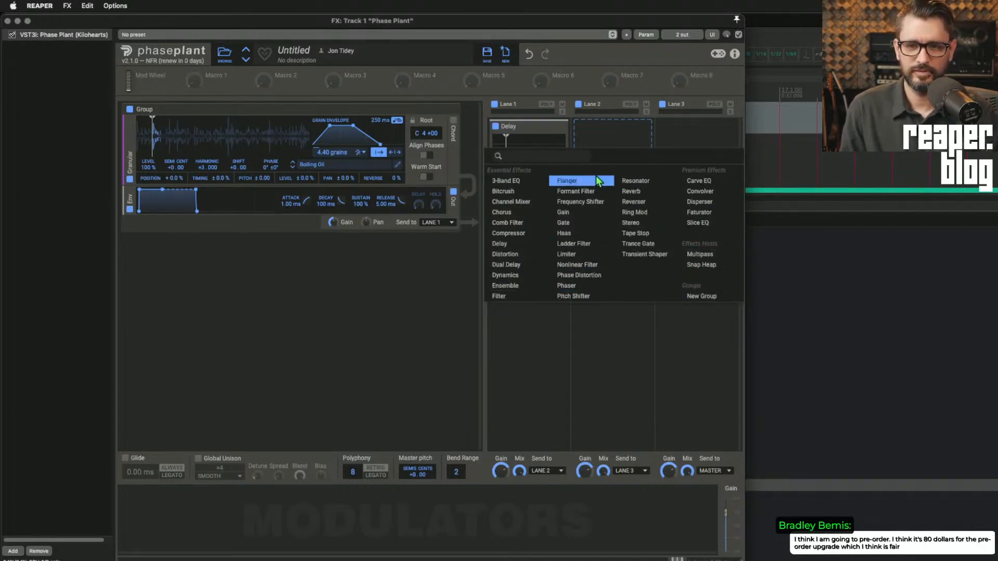
pyautogui.click(631, 191)
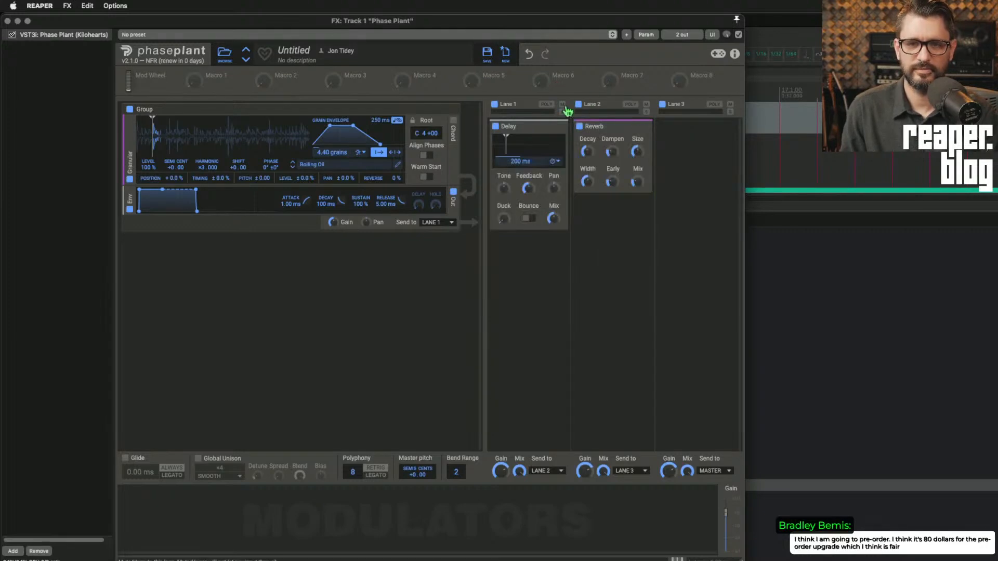
# Step: Route the outputs of Lane 1 and Lane 2 directly to Master
pyautogui.click(561, 471)
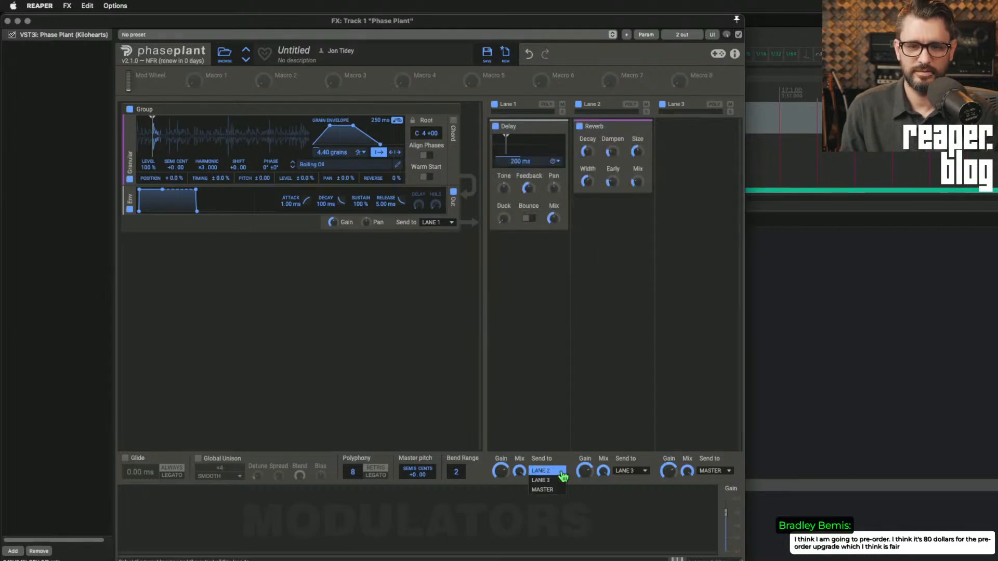
pyautogui.click(554, 490)
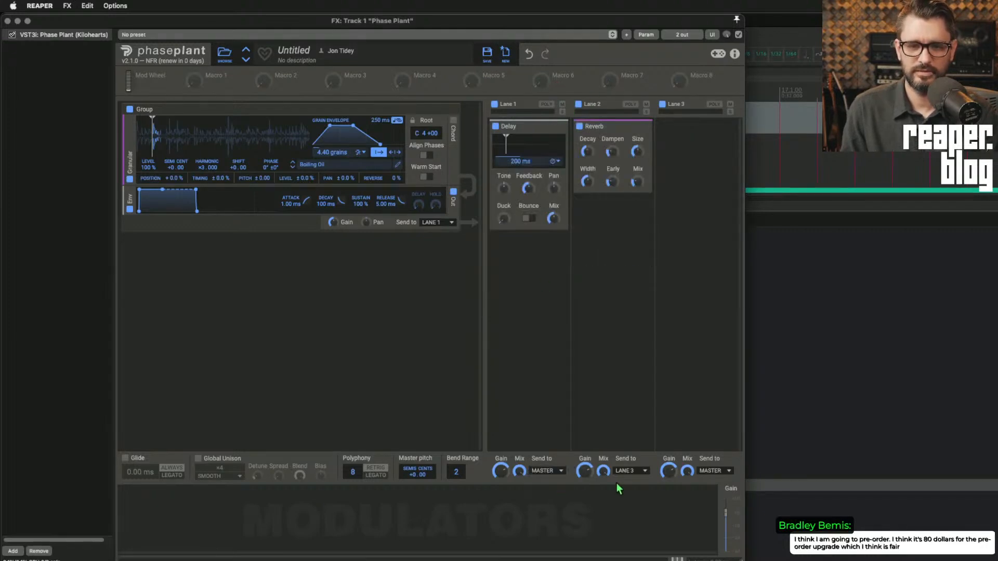
pyautogui.click(632, 542)
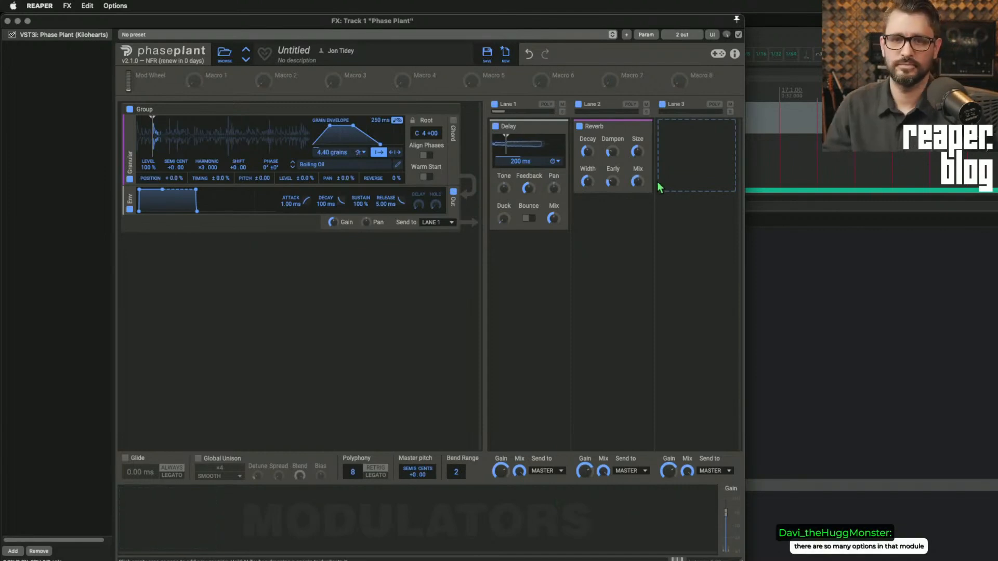
# Step: Audition several Foley grains, including Comedy Photosensitive UFO and Crackles, and load Resonar into the Granular generator
pyautogui.click(362, 172)
pyautogui.press('Down')
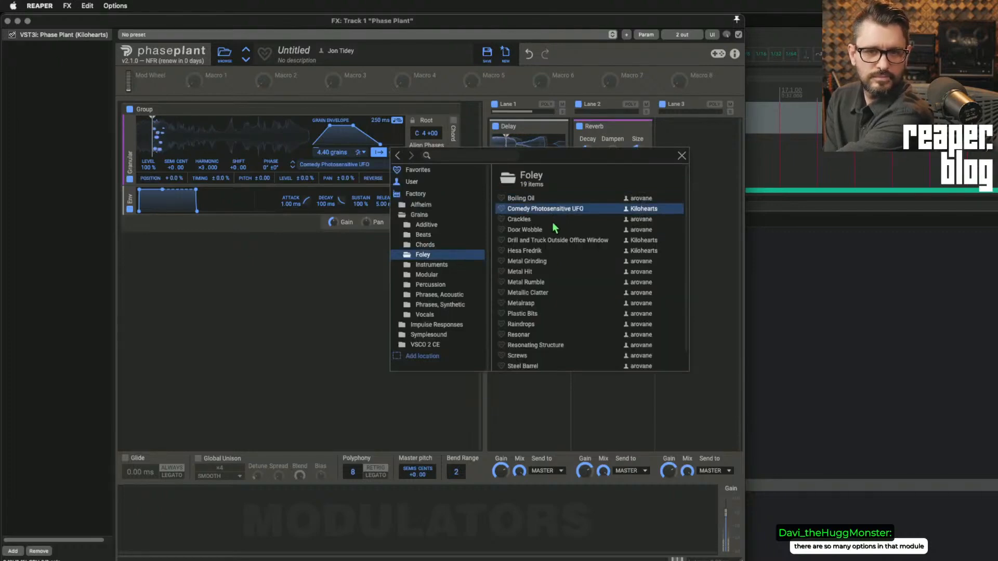
pyautogui.press('Down')
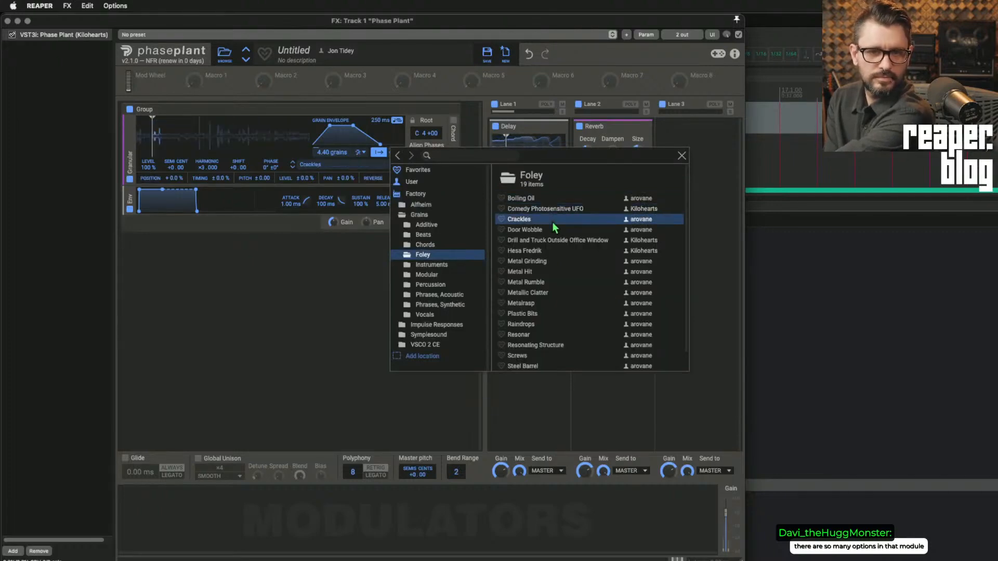
pyautogui.click(550, 294)
pyautogui.click(546, 335)
# Step: Bring up the AudioFuse Control Center and return to the Phase Plant window in REAPER
pyautogui.press('super+Tab')
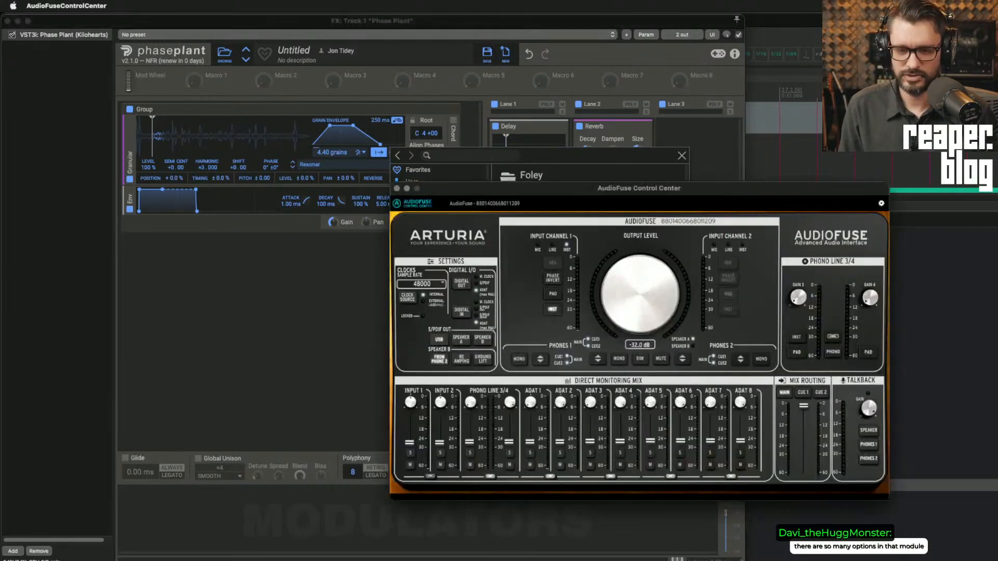
pyautogui.click(302, 320)
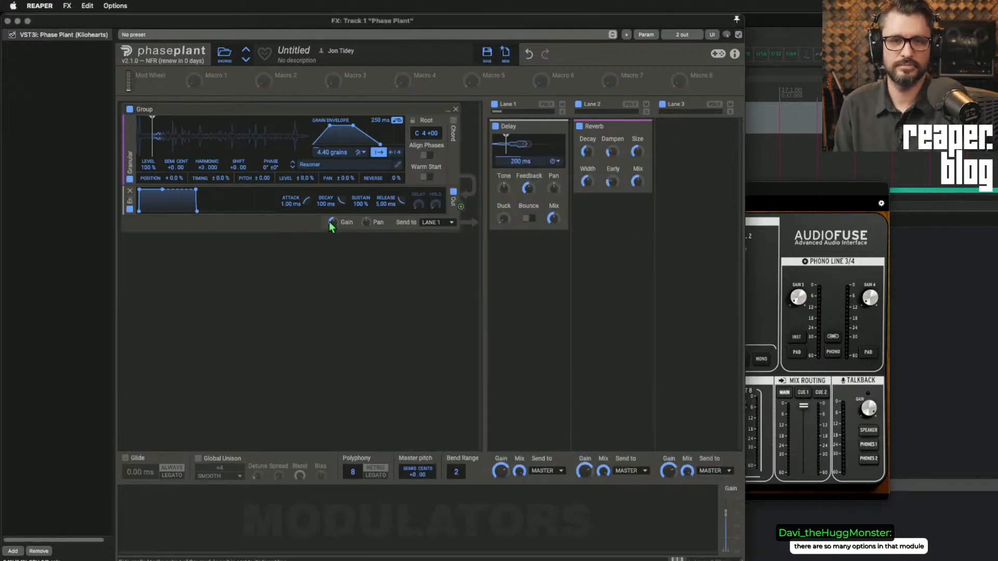
# Step: Enable Warm Start and Chord on the Granular generator and set the chord type to MINOR MAJ7
pyautogui.click(428, 177)
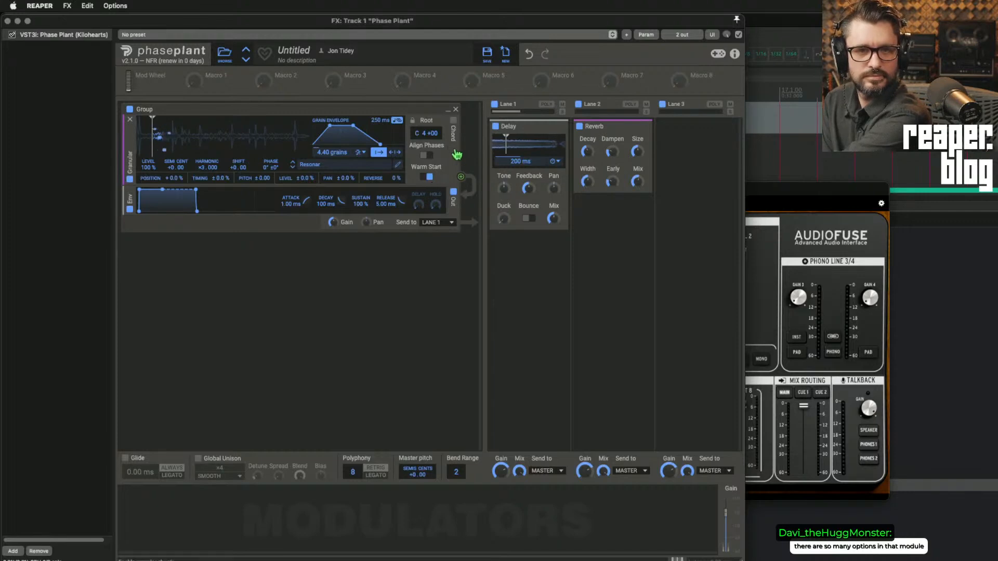
pyautogui.click(454, 131)
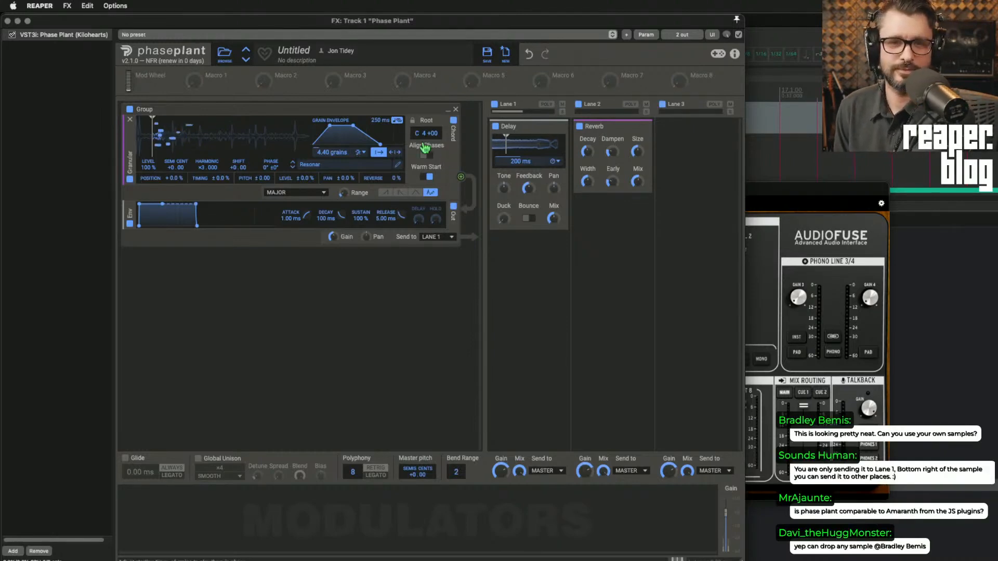
pyautogui.click(289, 194)
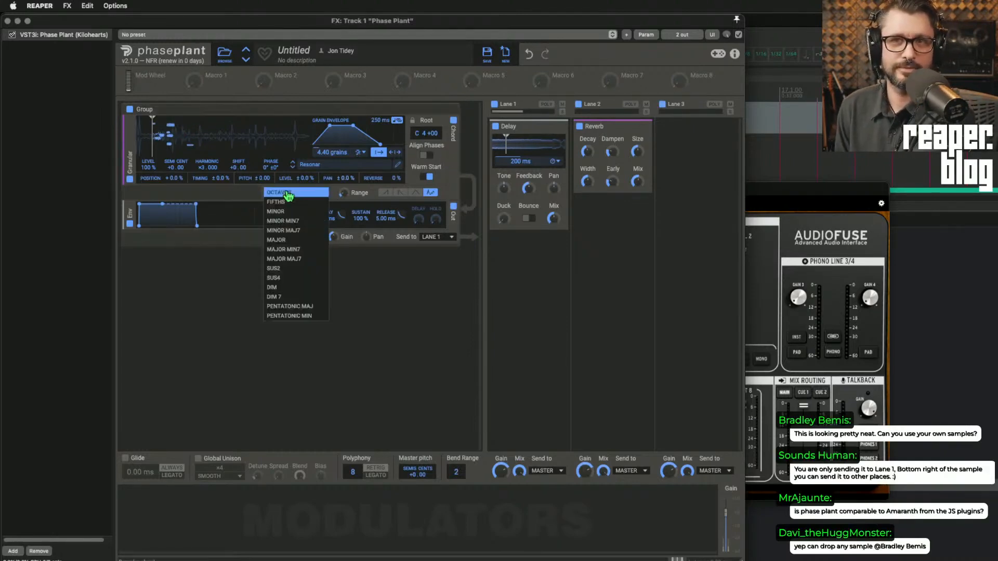
pyautogui.click(302, 231)
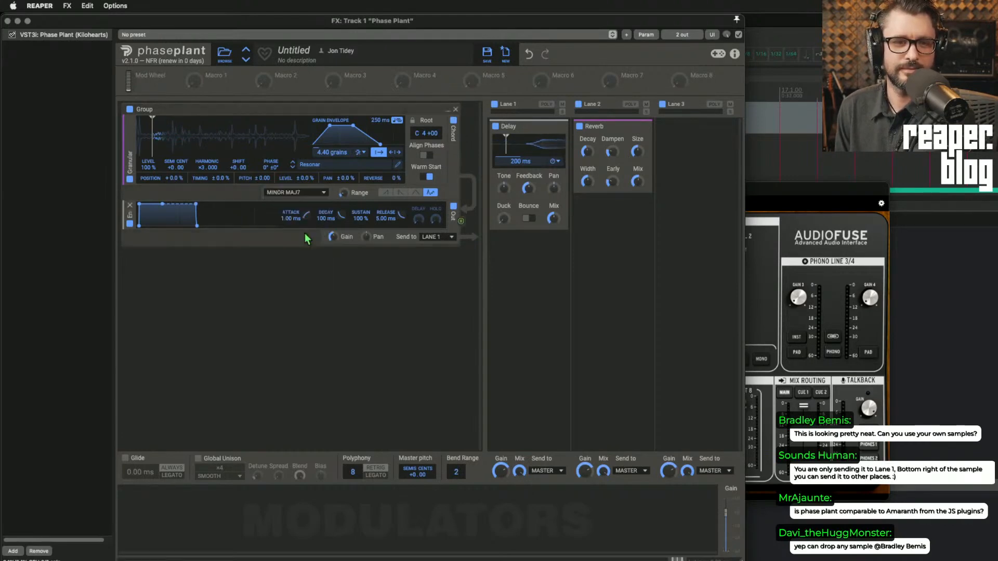
# Step: Audition the MAJOR MIN7 chord type on the Granular generator, and set the chord type to SUS2
pyautogui.click(295, 193)
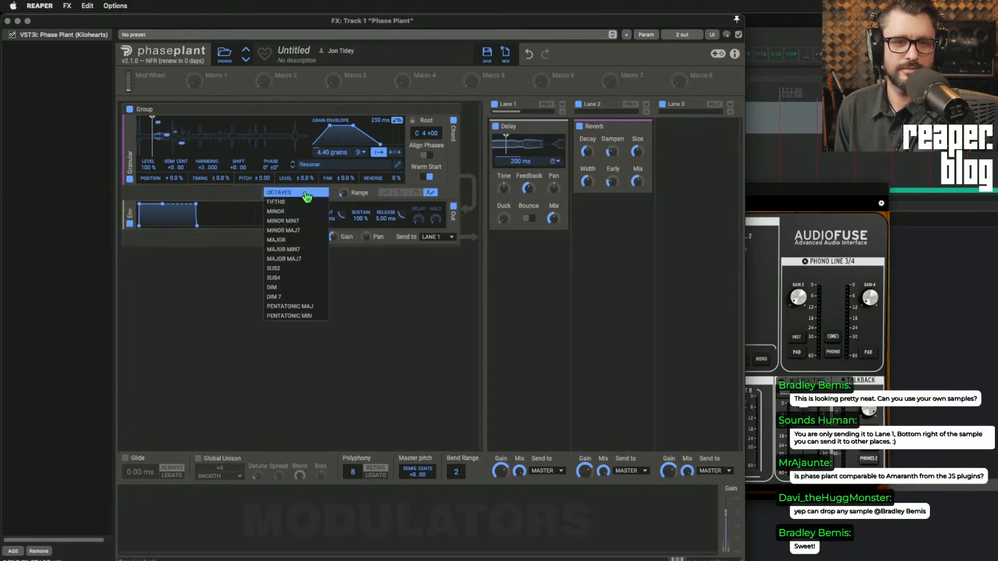
pyautogui.click(297, 252)
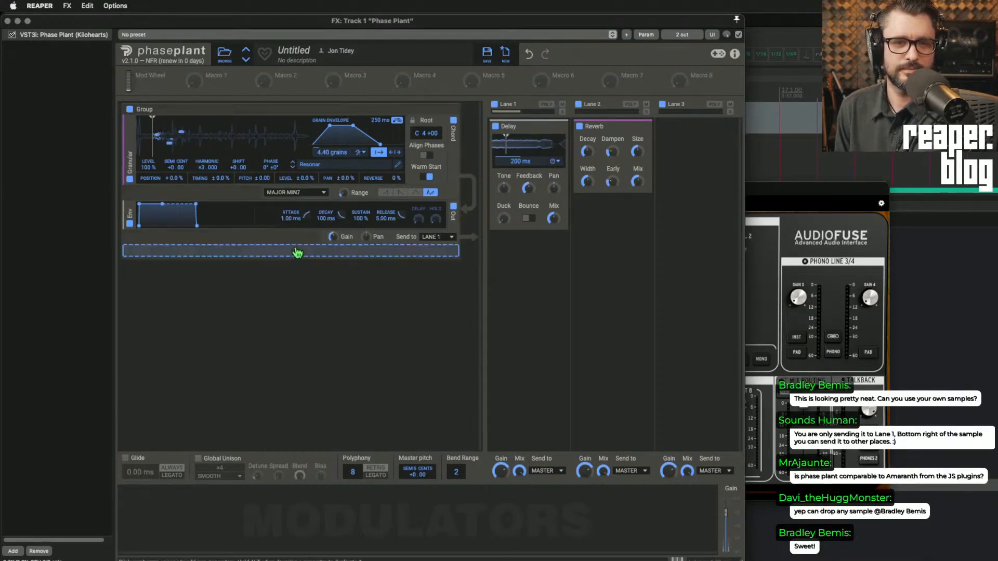
pyautogui.click(296, 193)
pyautogui.click(299, 269)
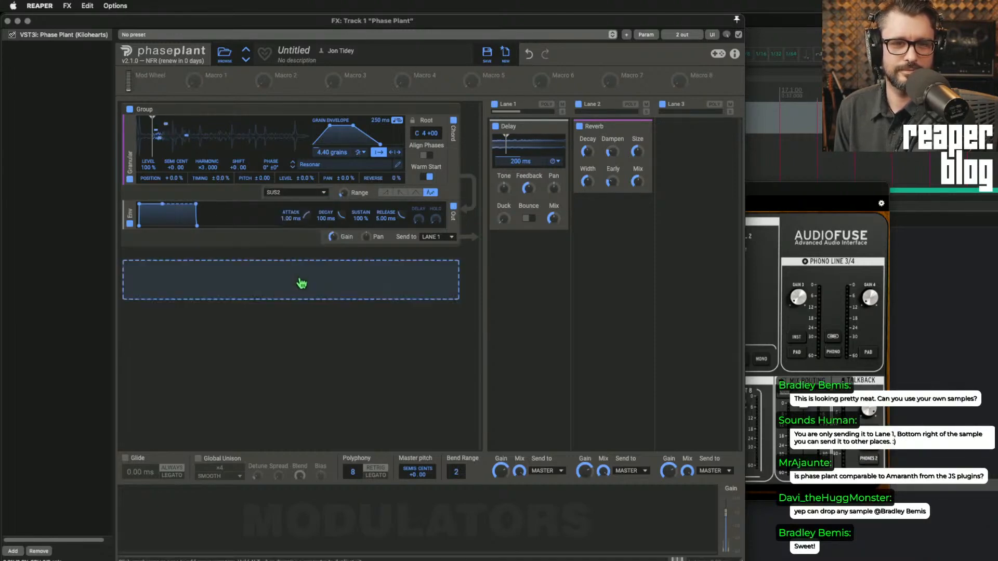
# Step: Increase the chord Range and try the different chord pattern modes, finishing on the first, ascending pattern
pyautogui.click(400, 194)
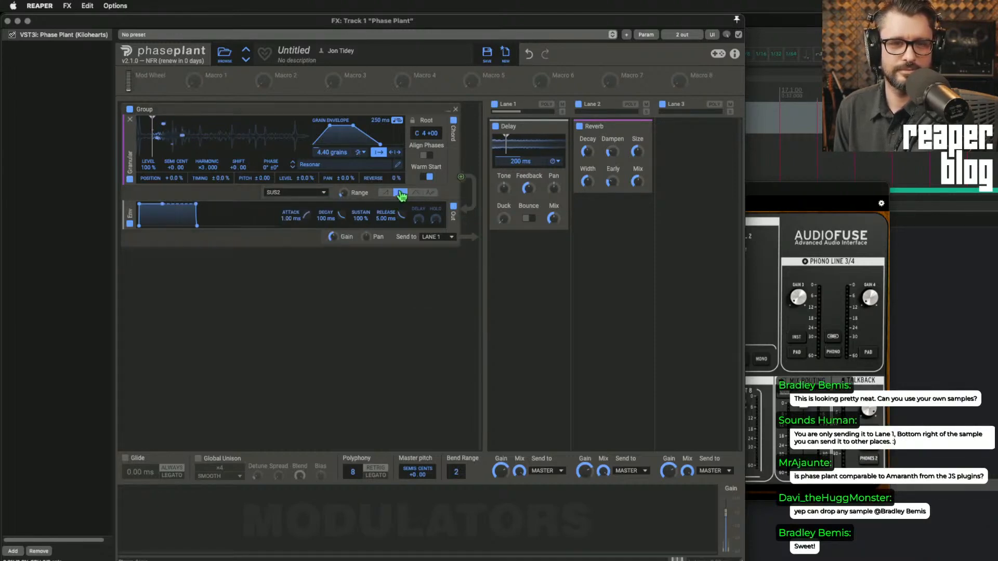
pyautogui.moveTo(344, 193)
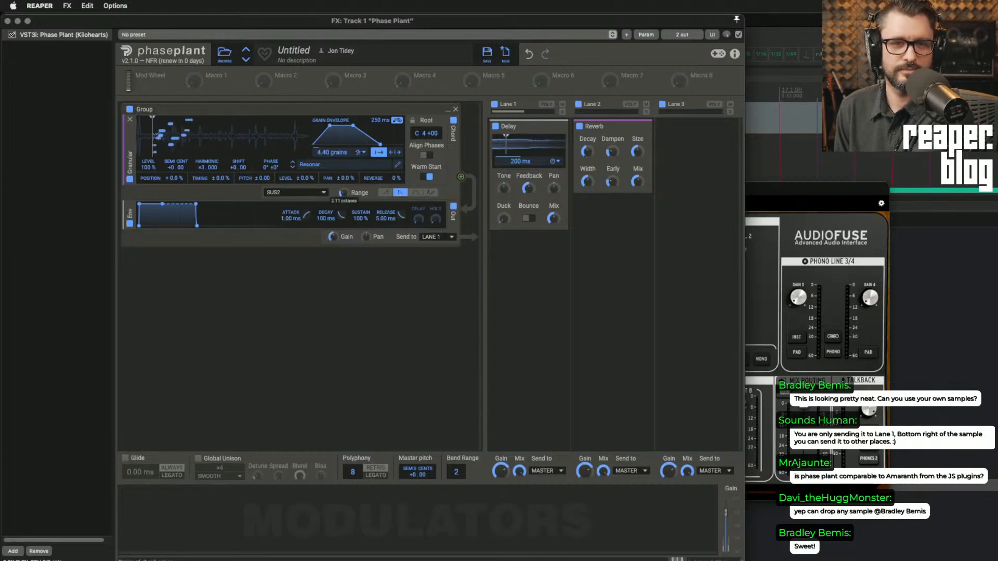
pyautogui.moveTo(343, 192); pyautogui.dragTo(343, 171)
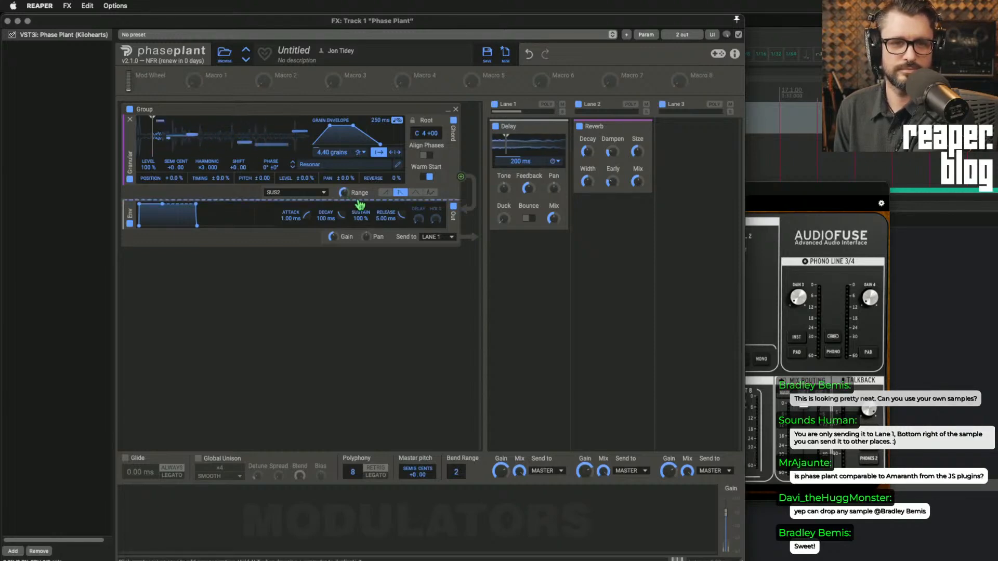
pyautogui.click(430, 196)
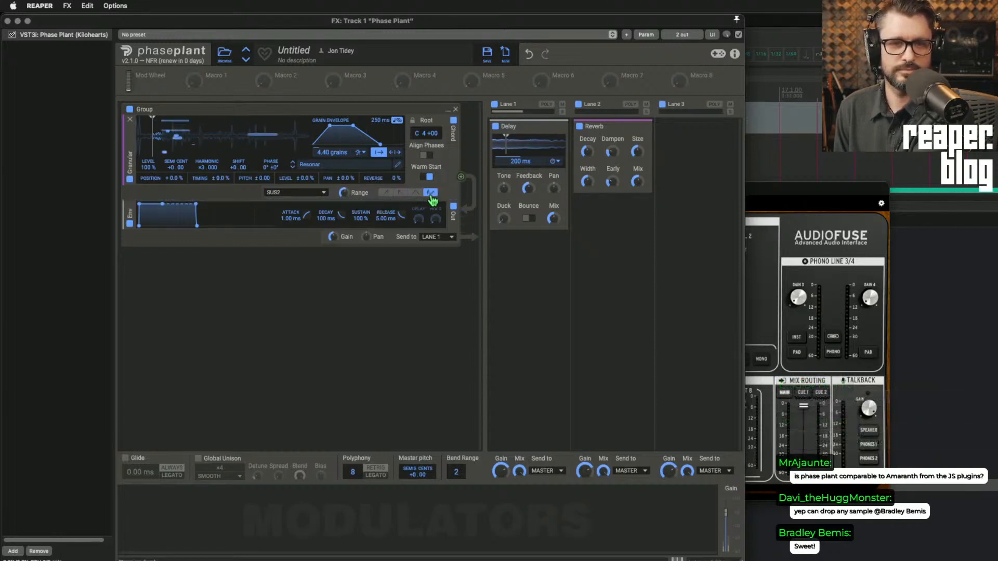
pyautogui.click(418, 194)
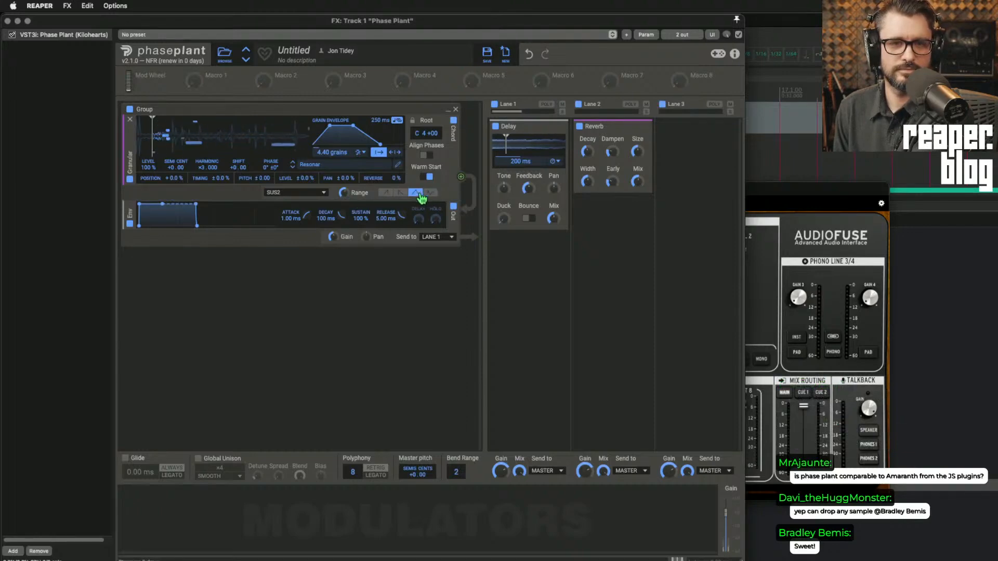
pyautogui.click(387, 195)
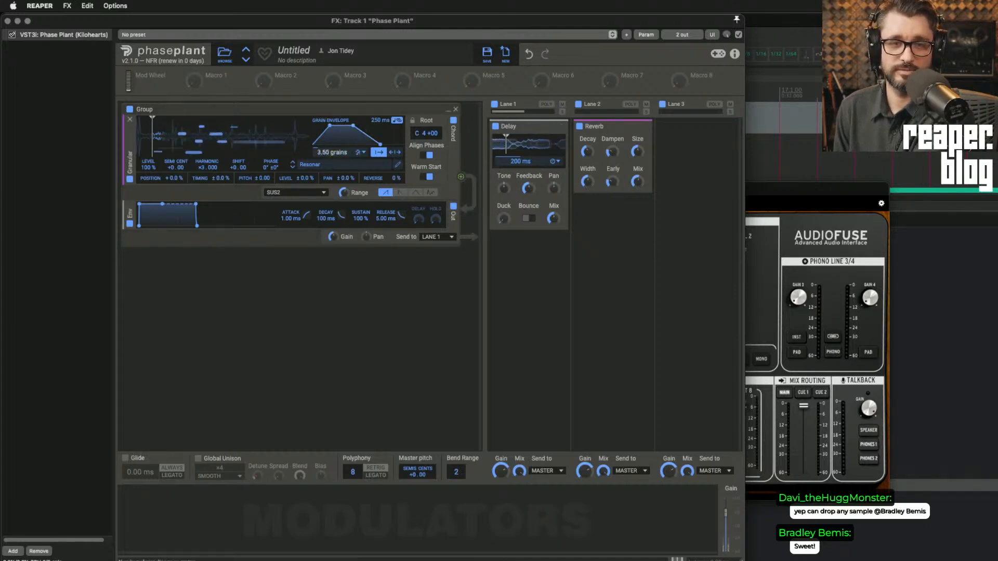
# Step: Reshape the grain envelope into a trapezoid with sloped attack and release, and set the grain length to 66.7 ms
pyautogui.moveTo(330, 126); pyautogui.dragTo(357, 144)
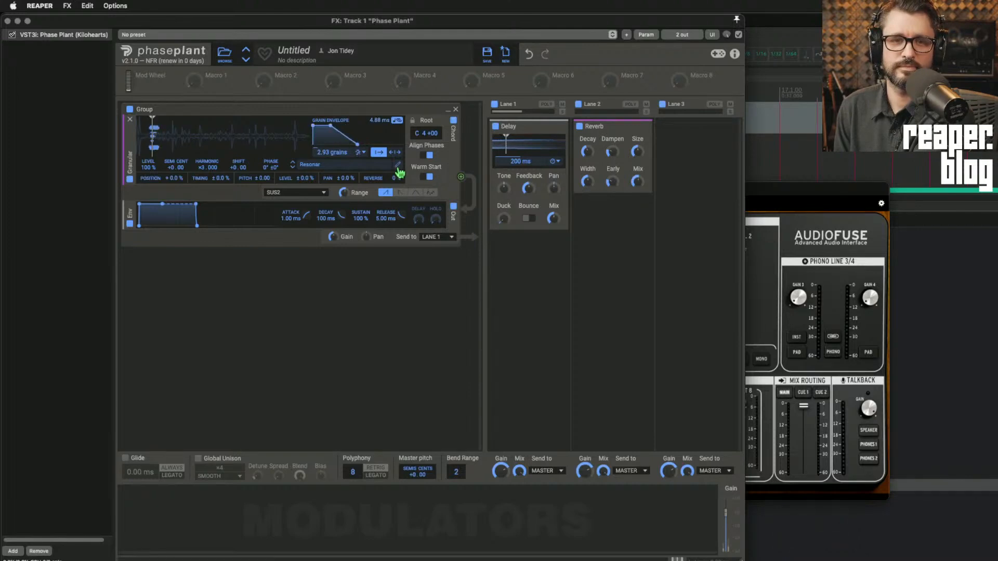
pyautogui.moveTo(358, 144); pyautogui.dragTo(342, 126)
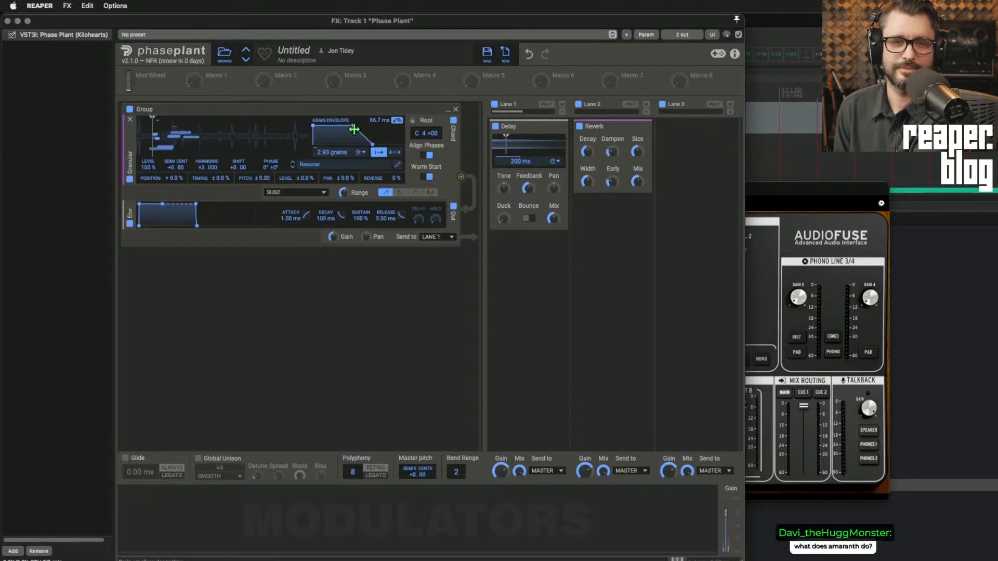
pyautogui.moveTo(331, 127); pyautogui.dragTo(337, 126)
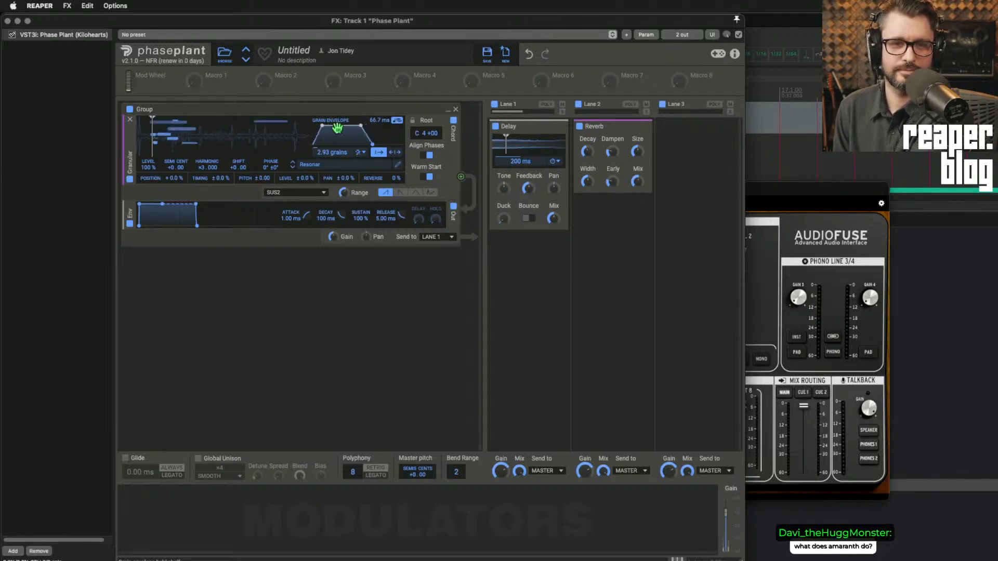
pyautogui.moveTo(375, 180); pyautogui.dragTo(375, 152)
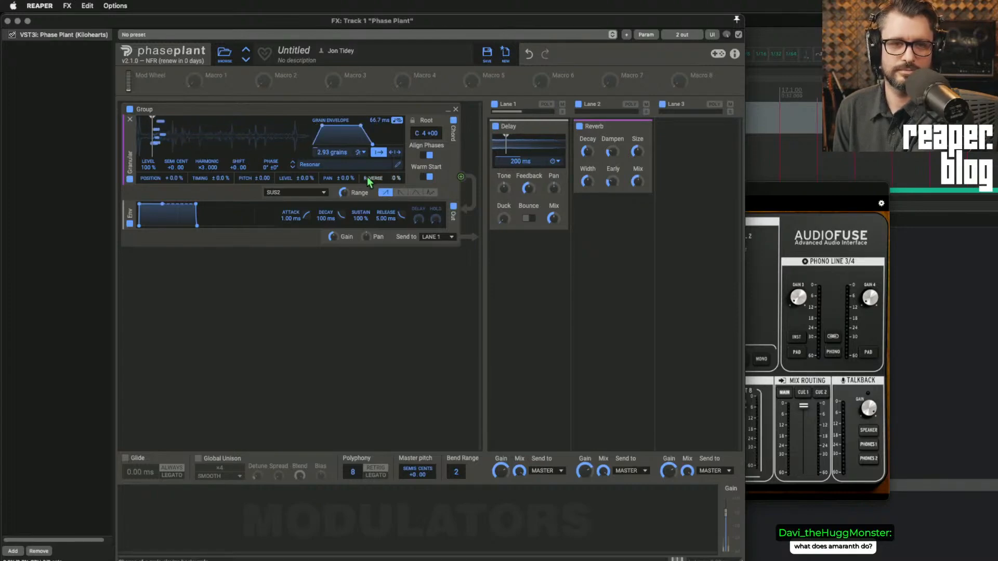
# Step: Audition Instruments grains, including Electric Distorted and Handpan Single Note, and load Harmonica High into the Granular generator
pyautogui.click(328, 164)
pyautogui.click(441, 266)
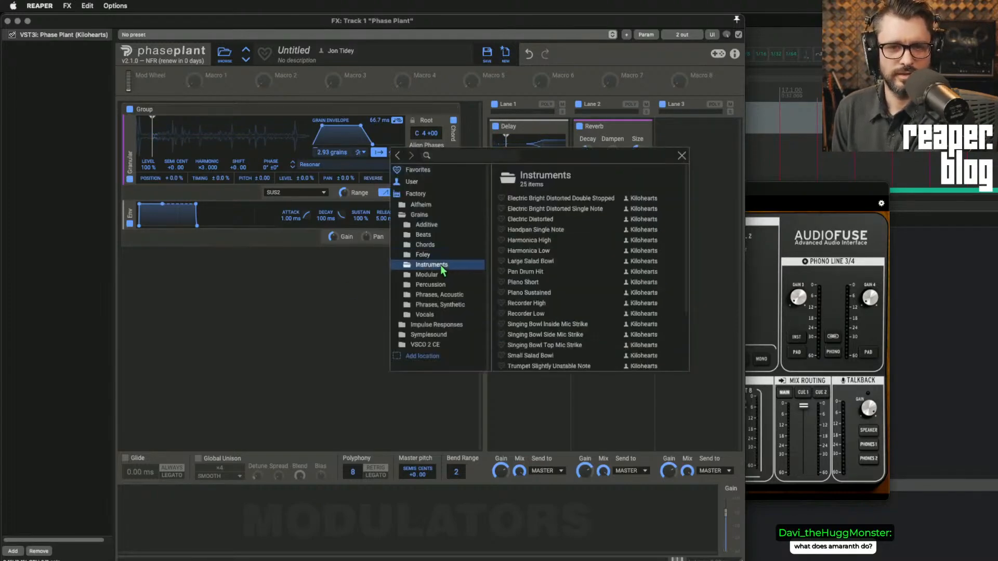
pyautogui.click(572, 198)
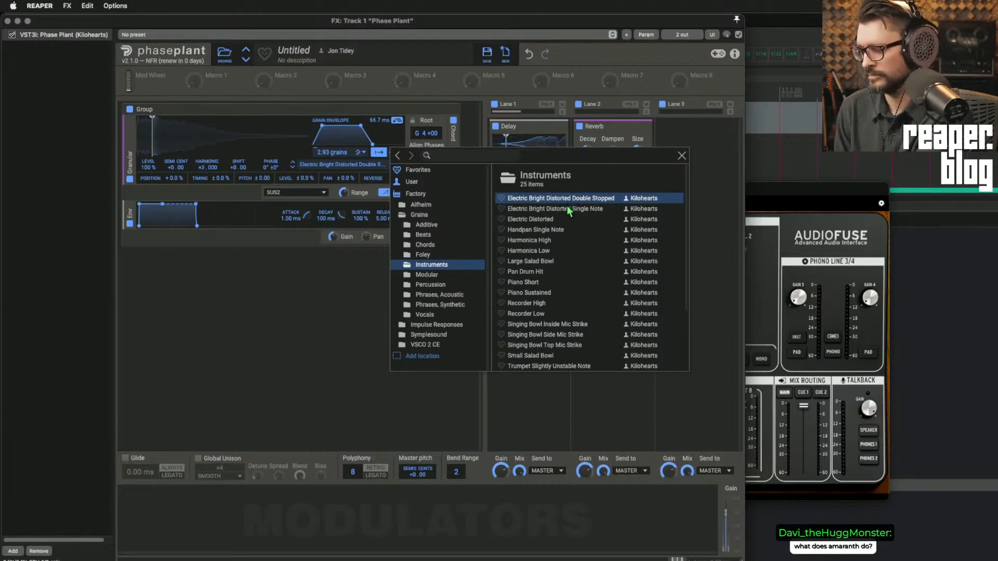
pyautogui.click(543, 220)
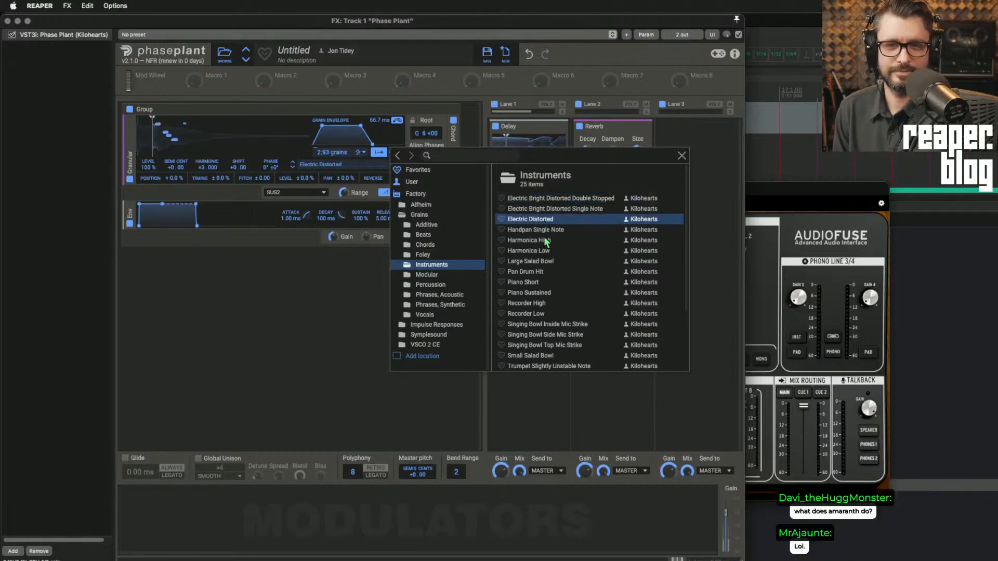
pyautogui.click(551, 231)
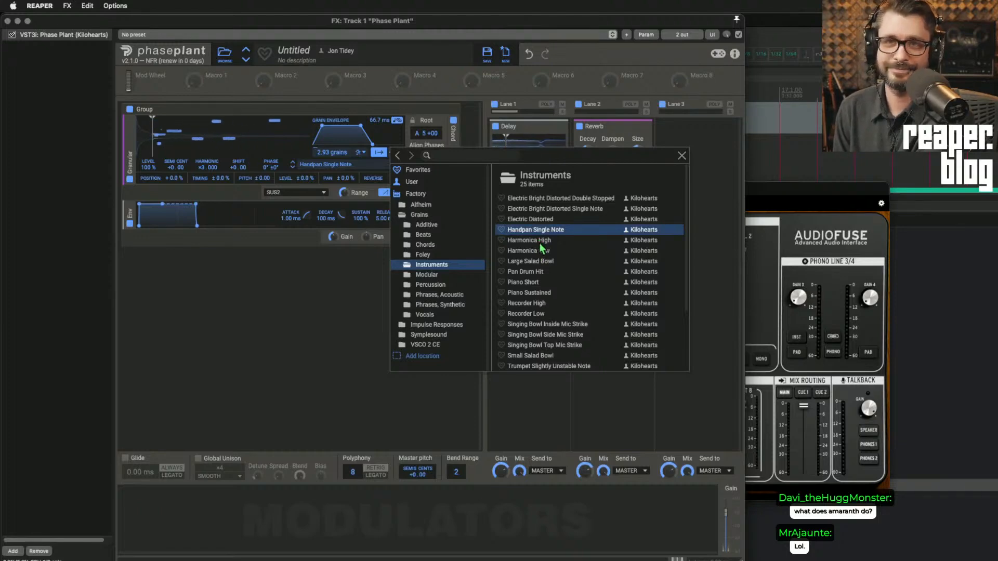
pyautogui.click(542, 242)
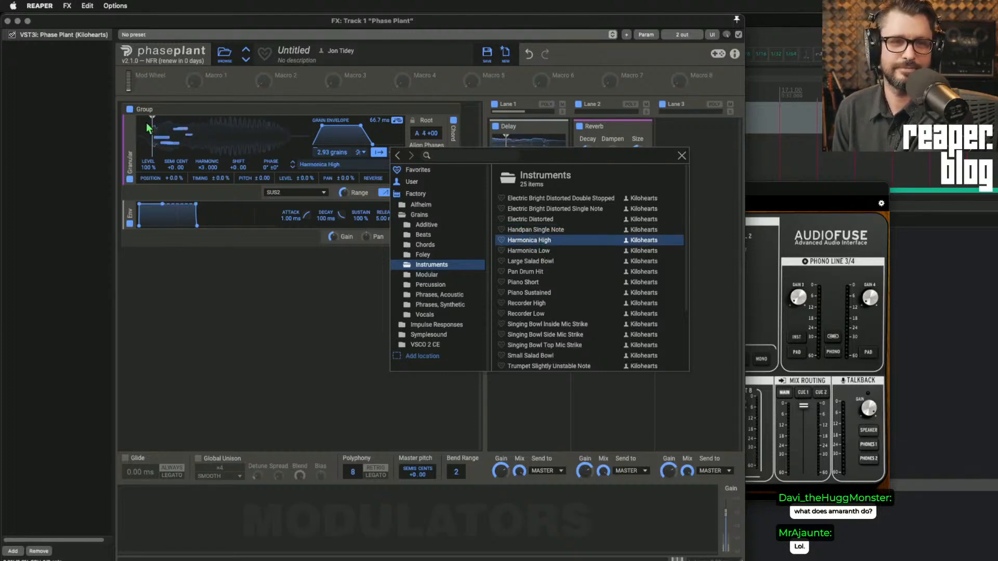
pyautogui.click(188, 141)
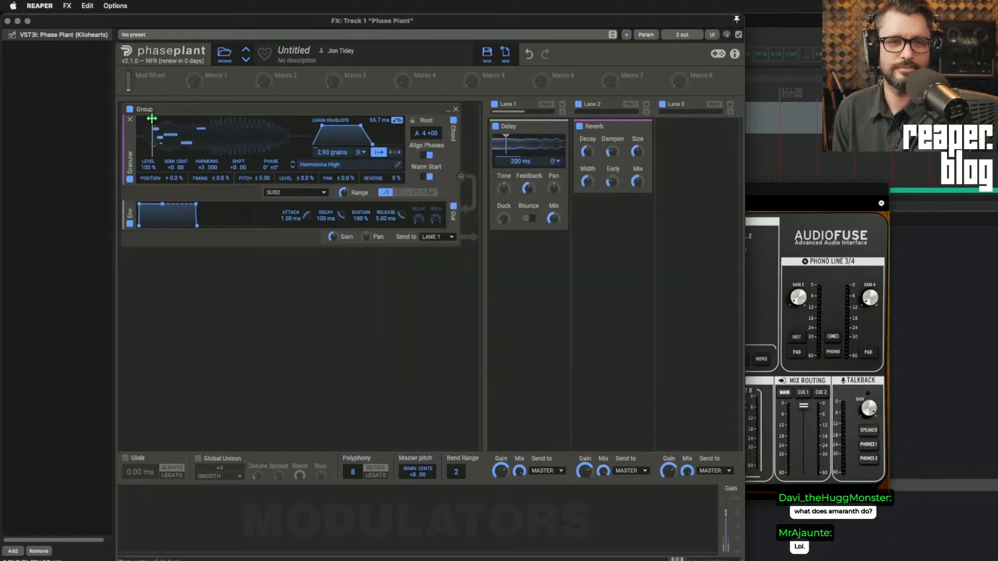
# Step: Move the grain position to about mid-sample and shape the volume envelope to 101 ms decay, 63 % sustain and 168 ms release
pyautogui.moveTo(152, 118); pyautogui.dragTo(227, 118)
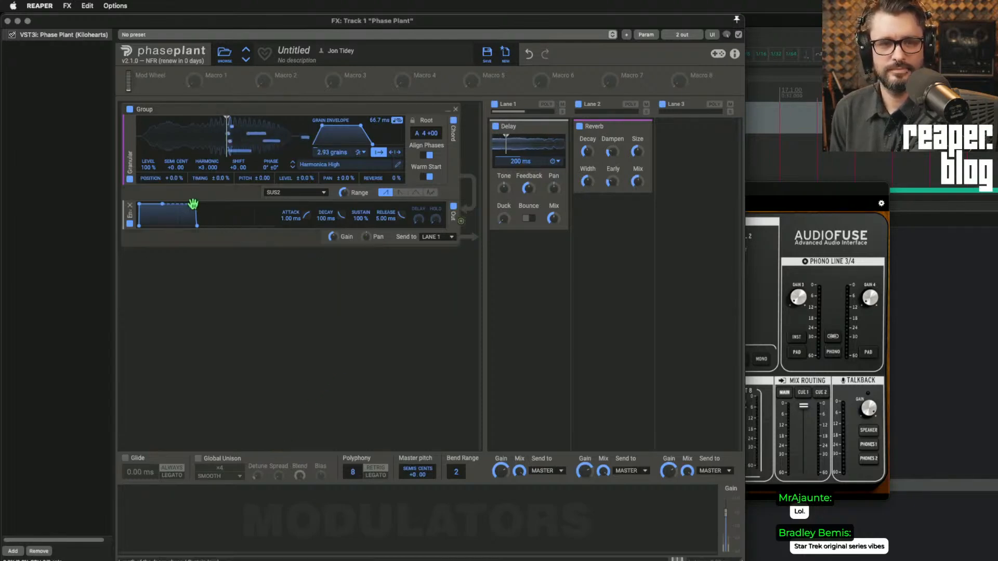
pyautogui.moveTo(194, 204)
pyautogui.mouseDown()
pyautogui.moveTo(190, 217)
pyautogui.moveTo(216, 226)
pyautogui.moveTo(189, 211)
pyautogui.mouseUp()
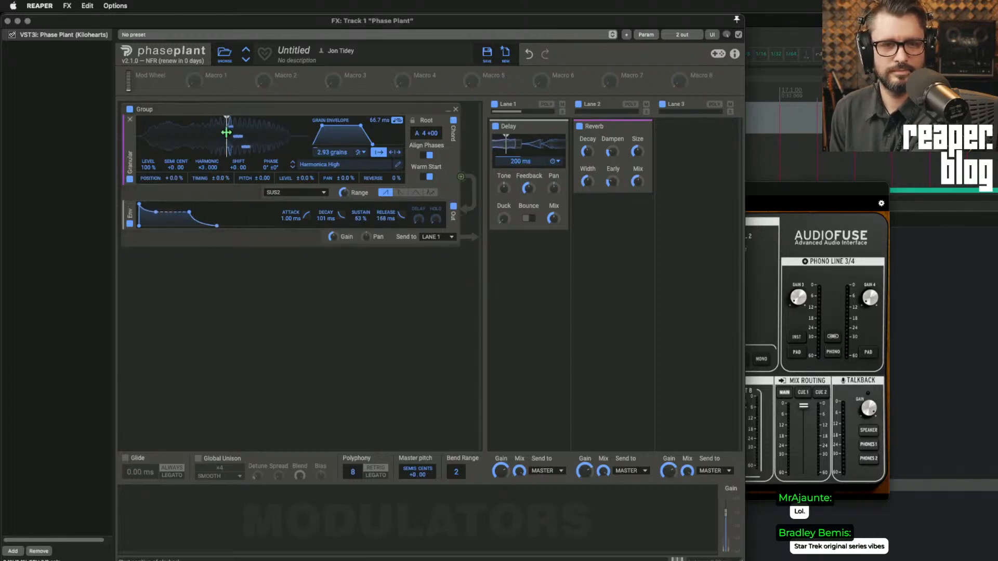
# Step: Add an LFO modulator and assign it to modulate the Granular generator's sample position
pyautogui.click(202, 508)
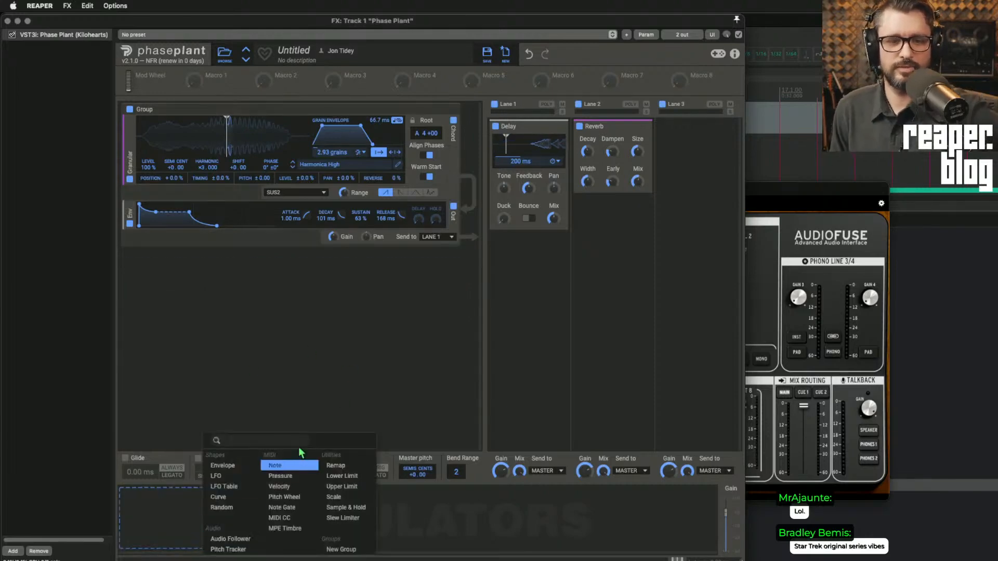
pyautogui.click(234, 487)
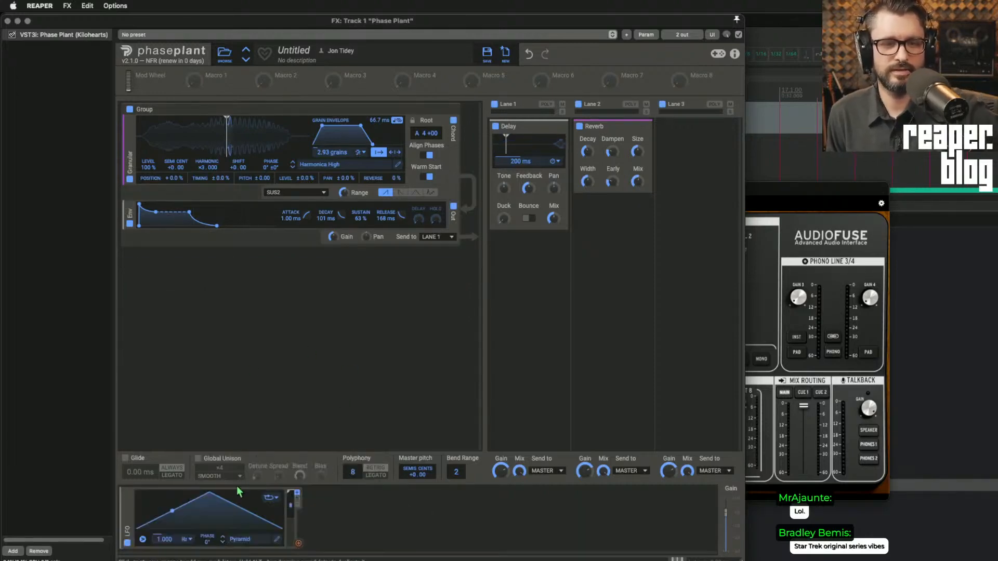
pyautogui.click(298, 544)
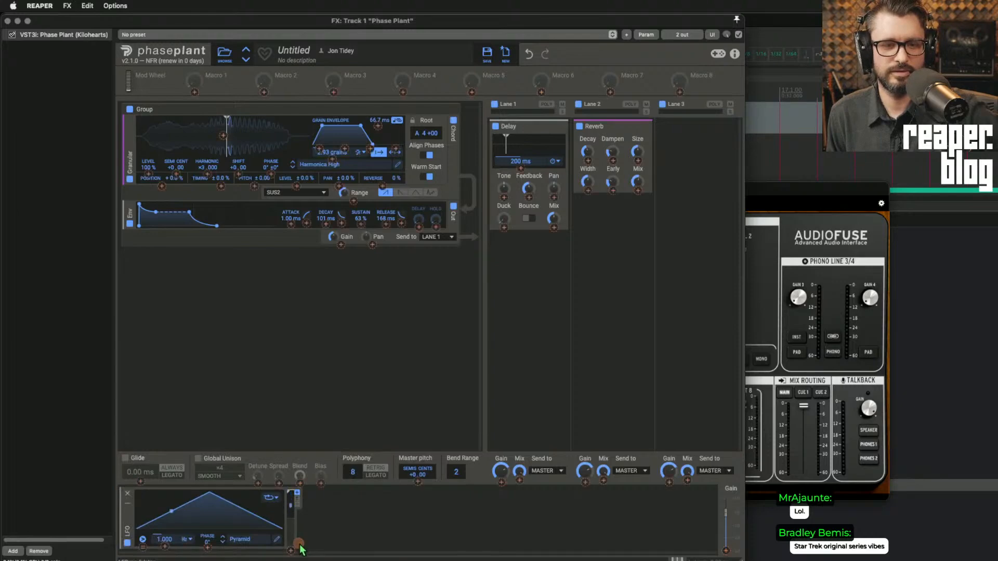
pyautogui.click(292, 553)
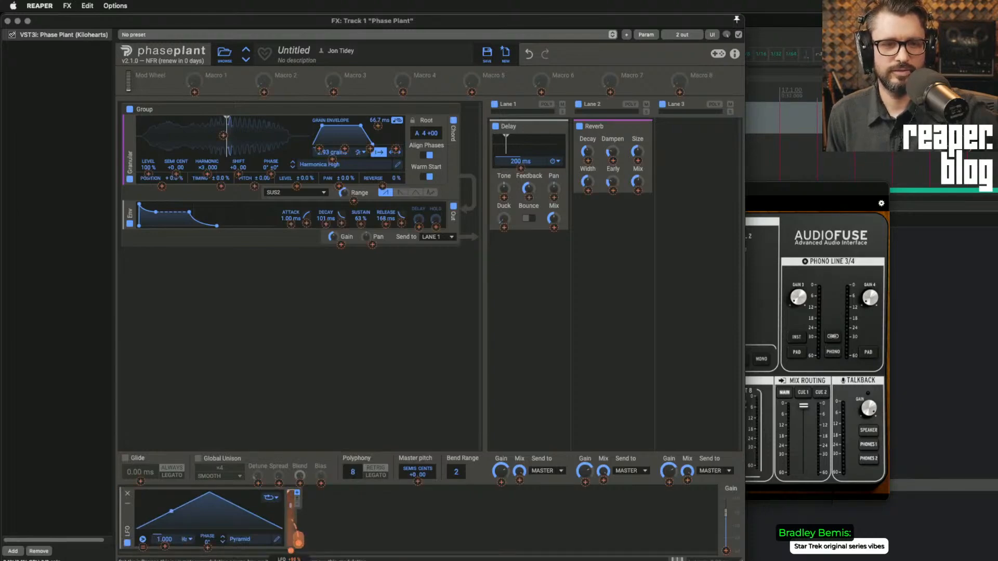
pyautogui.click(299, 544)
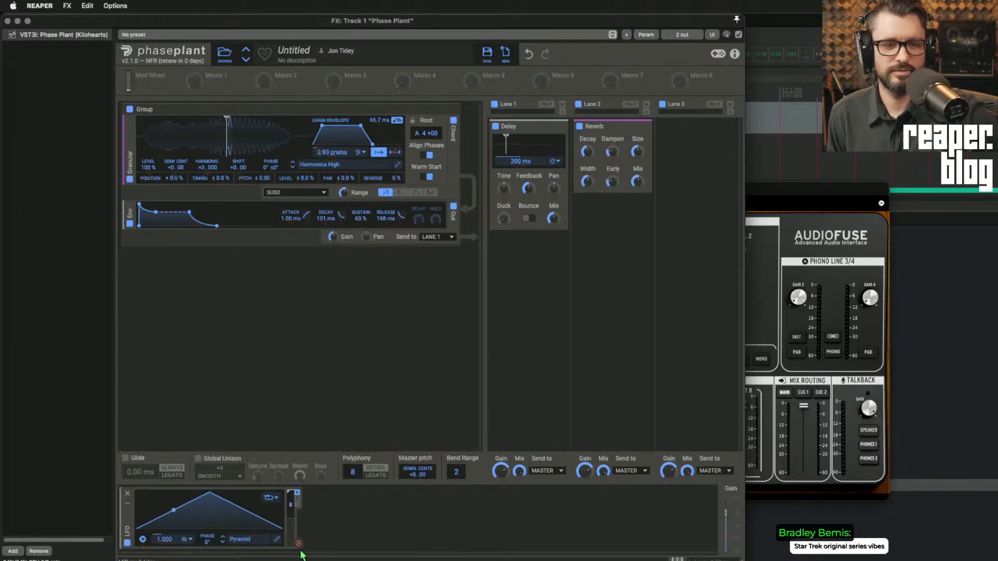
pyautogui.click(299, 544)
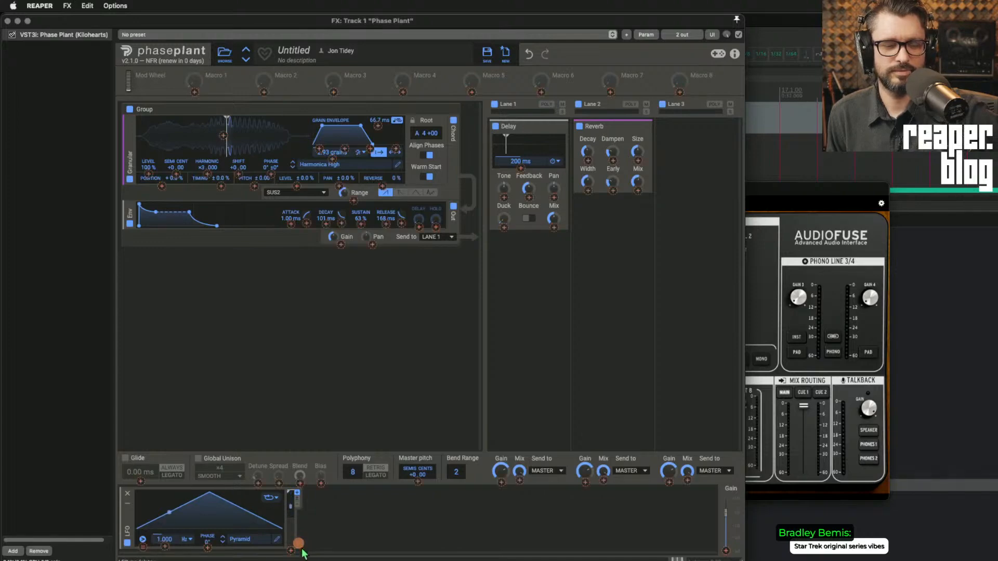
pyautogui.click(226, 137)
pyautogui.moveTo(225, 138); pyautogui.dragTo(225, 117)
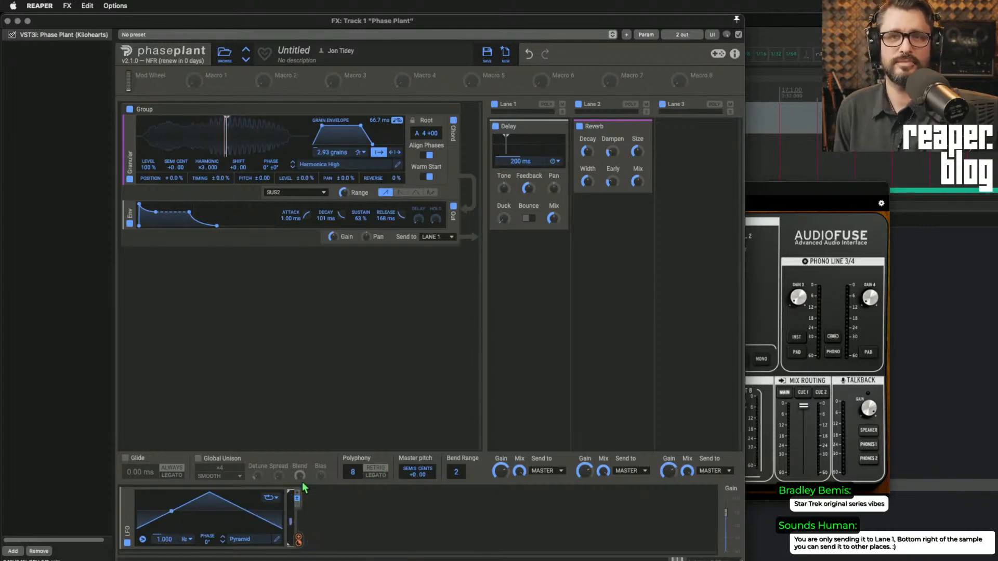
# Step: Switch the LFO rate to tempo sync at 4/4
pyautogui.click(189, 541)
pyautogui.click(200, 550)
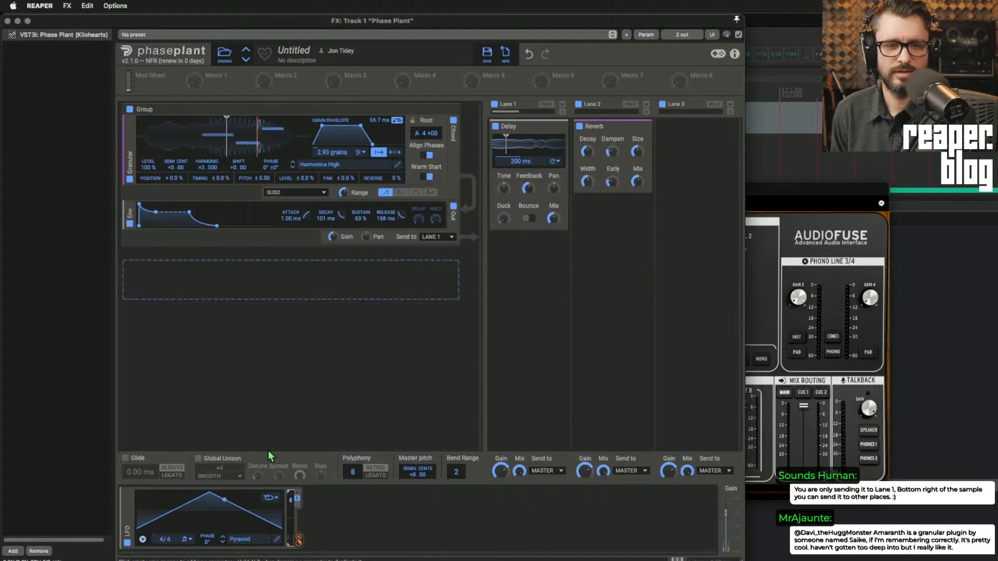
# Step: Check the output destinations of the generator group and send its output to Lane 2
pyautogui.click(450, 237)
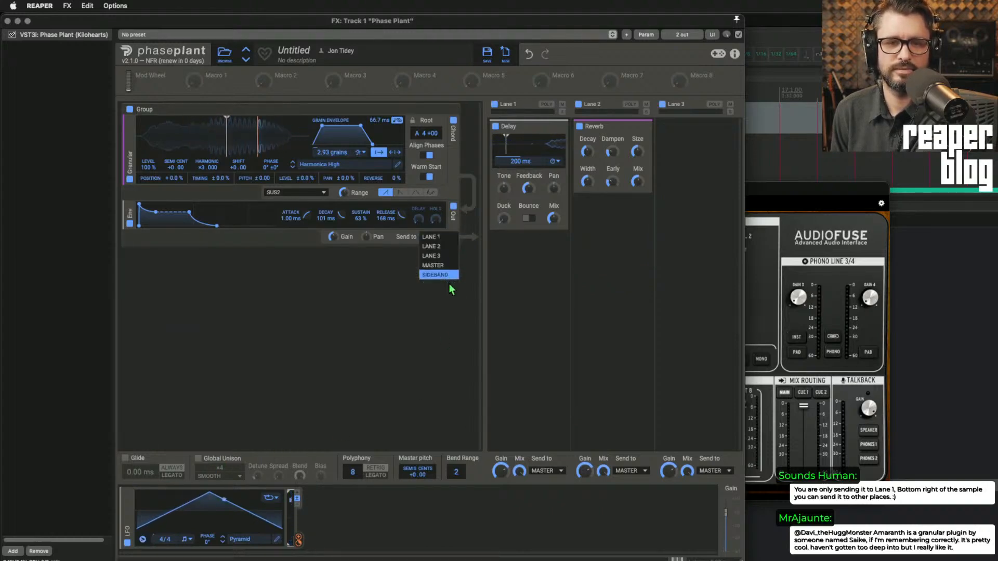
pyautogui.click(426, 301)
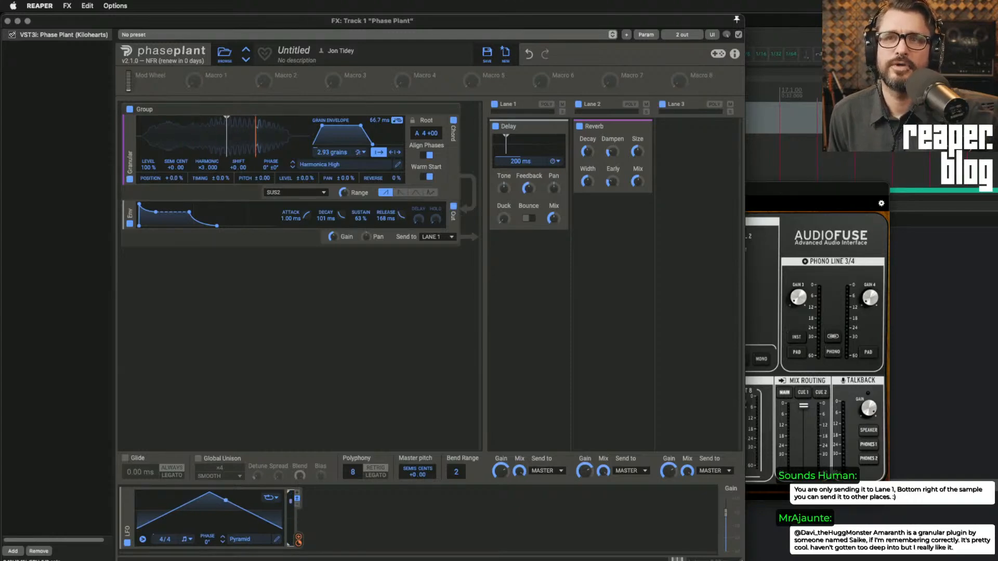
pyautogui.click(446, 261)
pyautogui.click(451, 238)
pyautogui.click(452, 238)
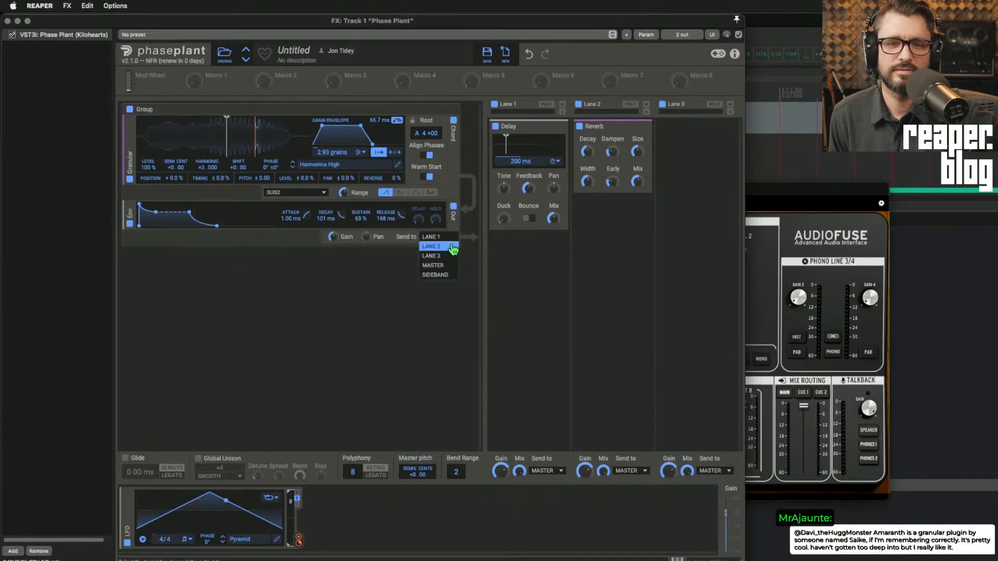
pyautogui.click(437, 246)
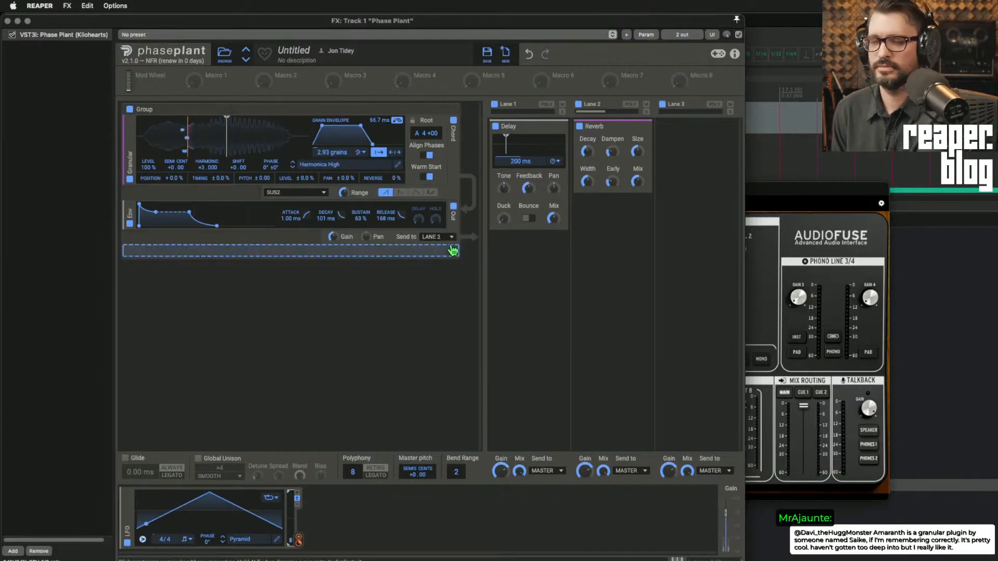
# Step: Move the Reverb beneath the Delay in Lane 1 and send the generator group's output to Lane 1
pyautogui.moveTo(609, 130); pyautogui.dragTo(530, 244)
pyautogui.click(437, 237)
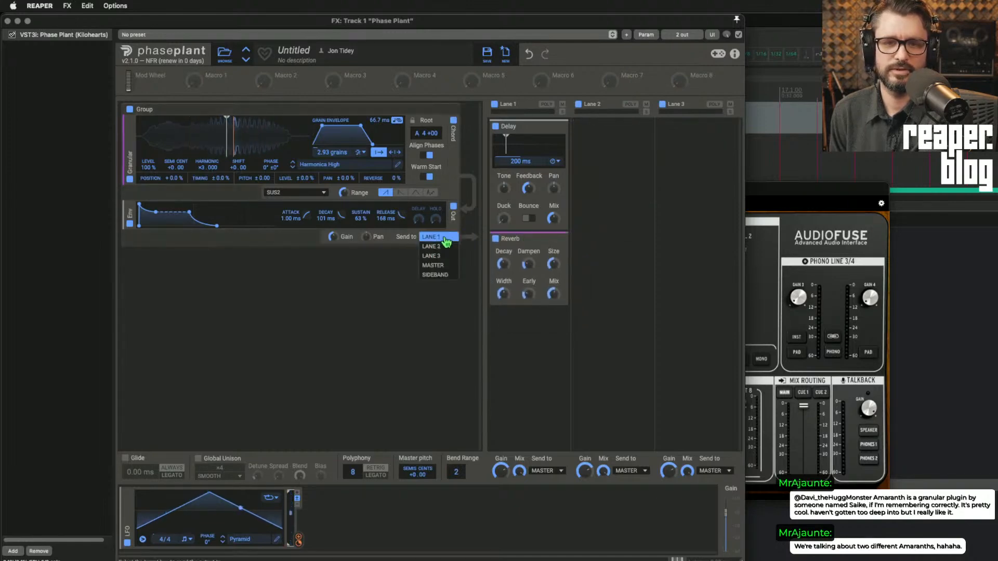
pyautogui.click(438, 243)
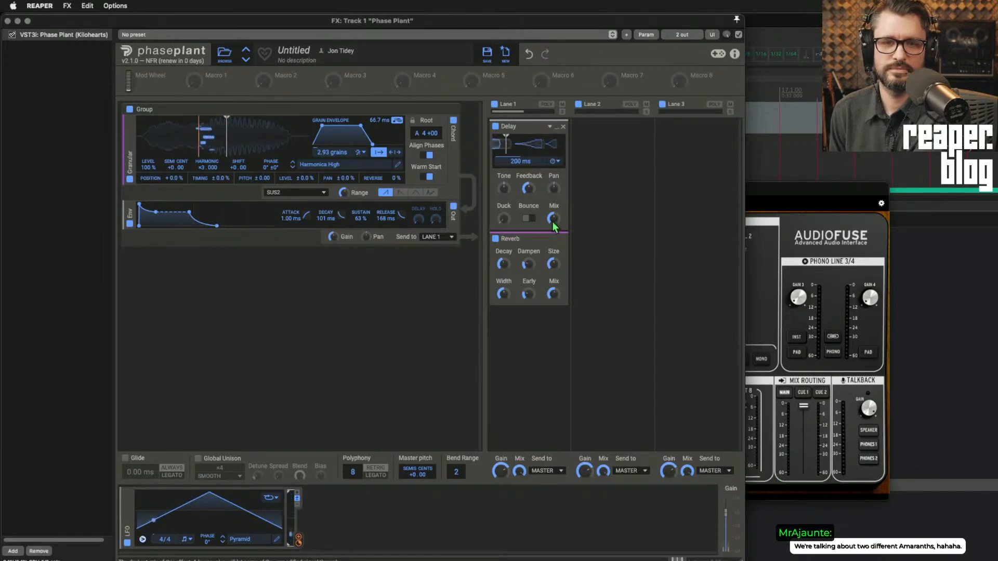
# Step: Turn on the Delay's Bounce option and load the Small Salad Bowl instrument sample into the Granular generator
pyautogui.click(530, 219)
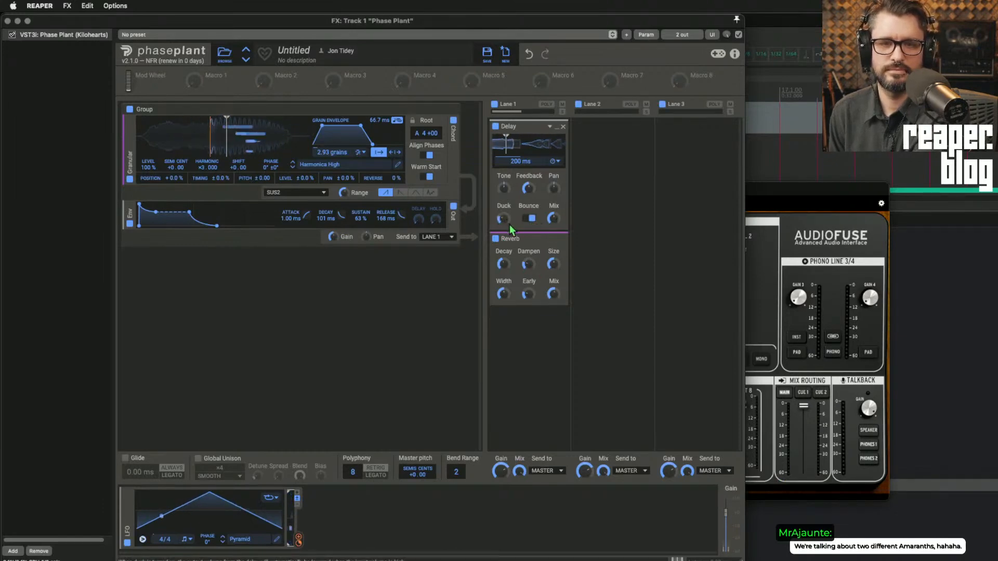
pyautogui.click(345, 165)
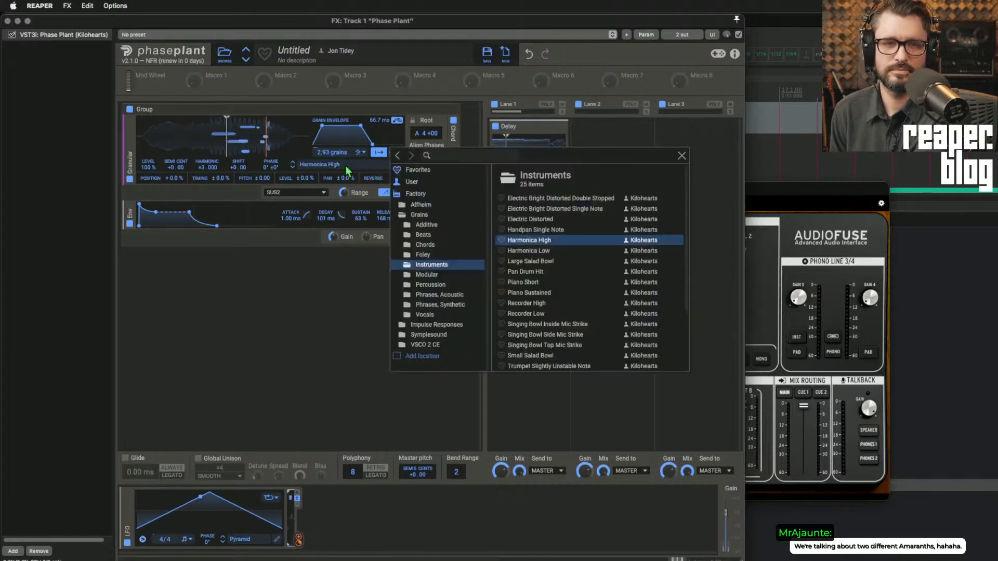
pyautogui.scroll(-3, 575, 315)
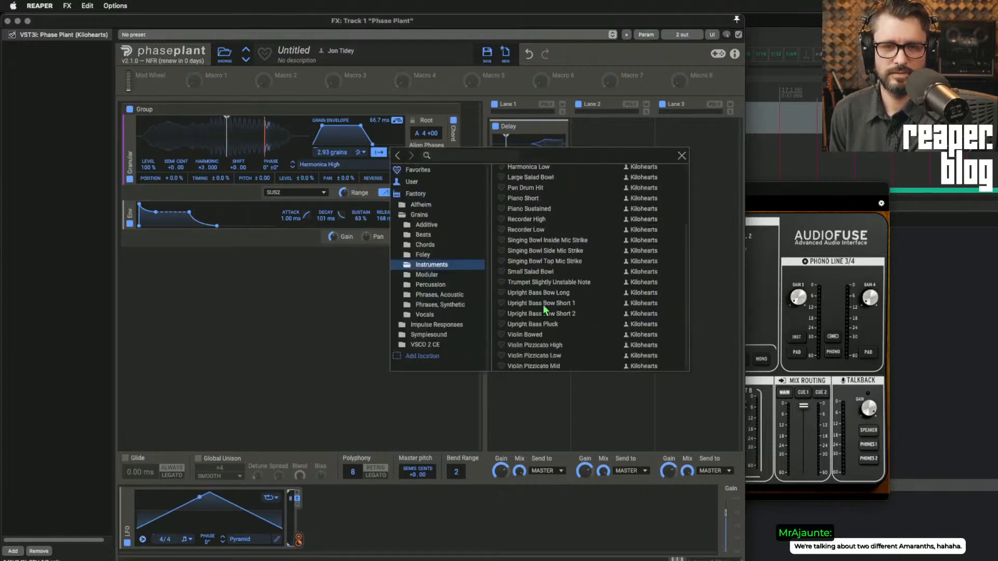
pyautogui.click(538, 272)
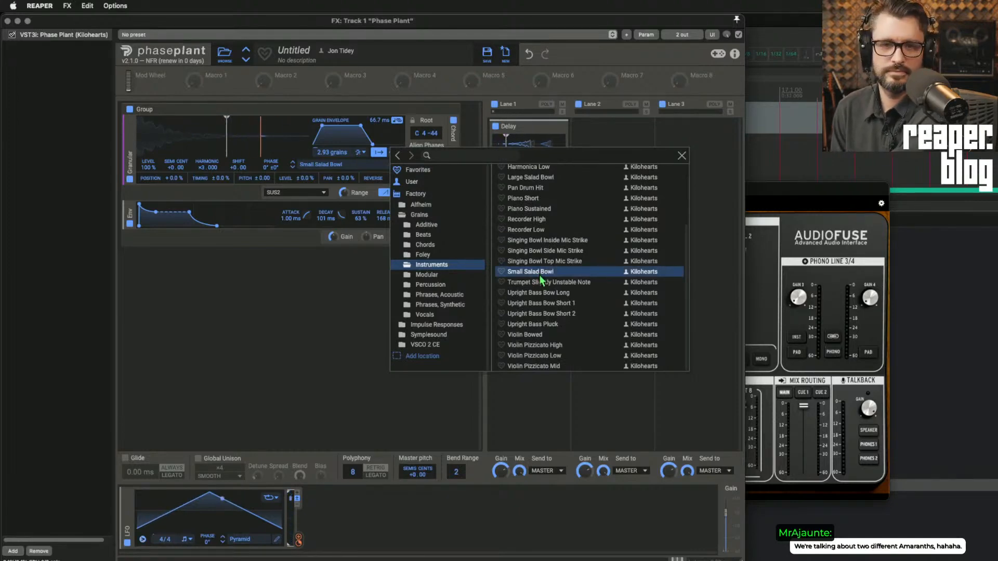
pyautogui.click(682, 156)
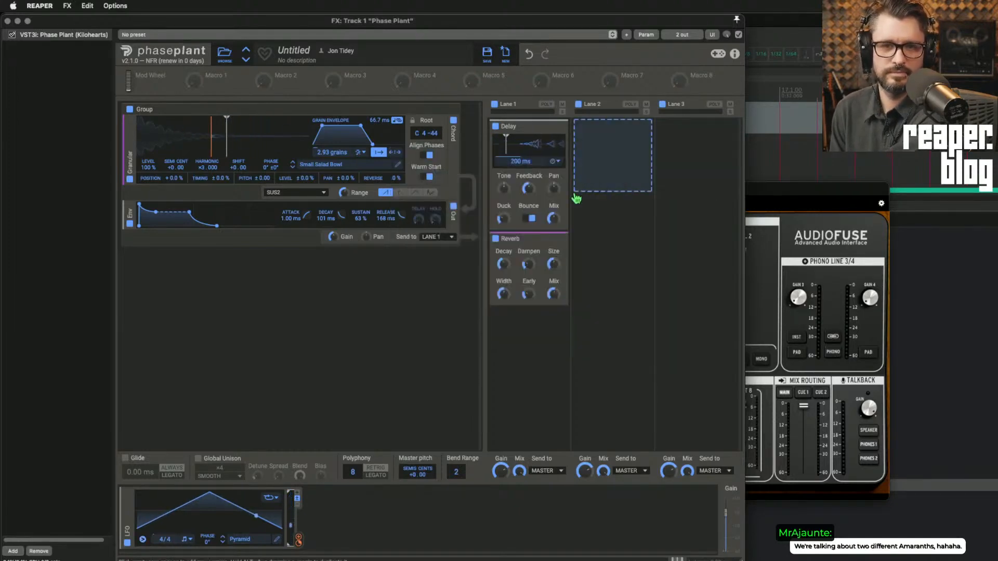
# Step: Bypass the Delay, Reverb and LFO, and switch the Granular generator's grain direction to both directions
pyautogui.click(496, 127)
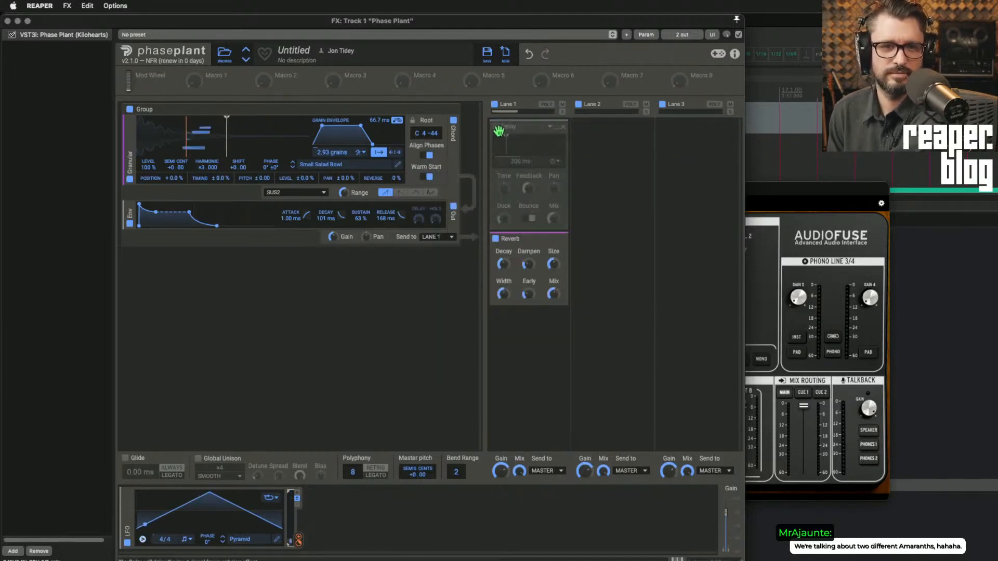
pyautogui.click(496, 240)
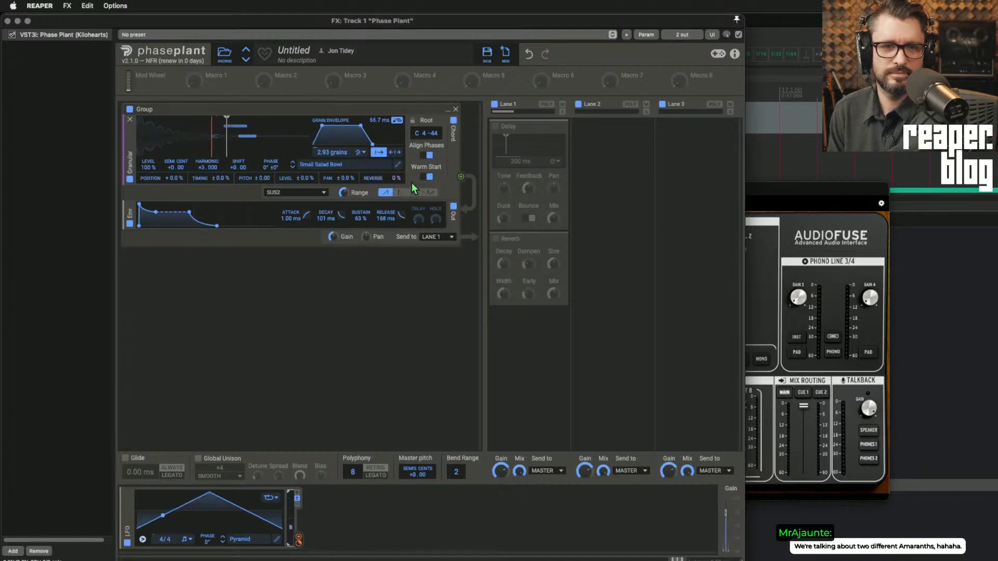
pyautogui.moveTo(415, 236); pyautogui.dragTo(453, 200)
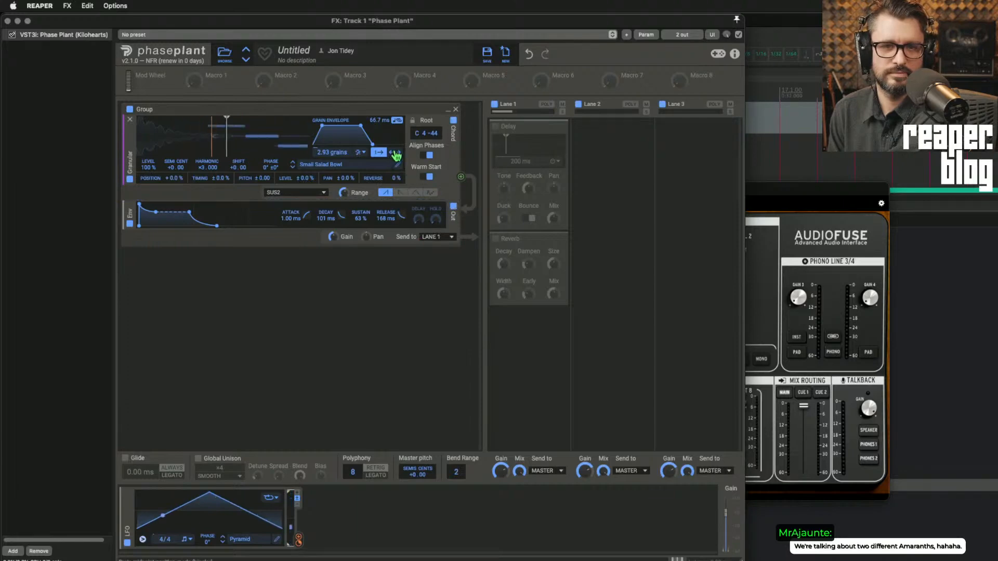
pyautogui.click(395, 153)
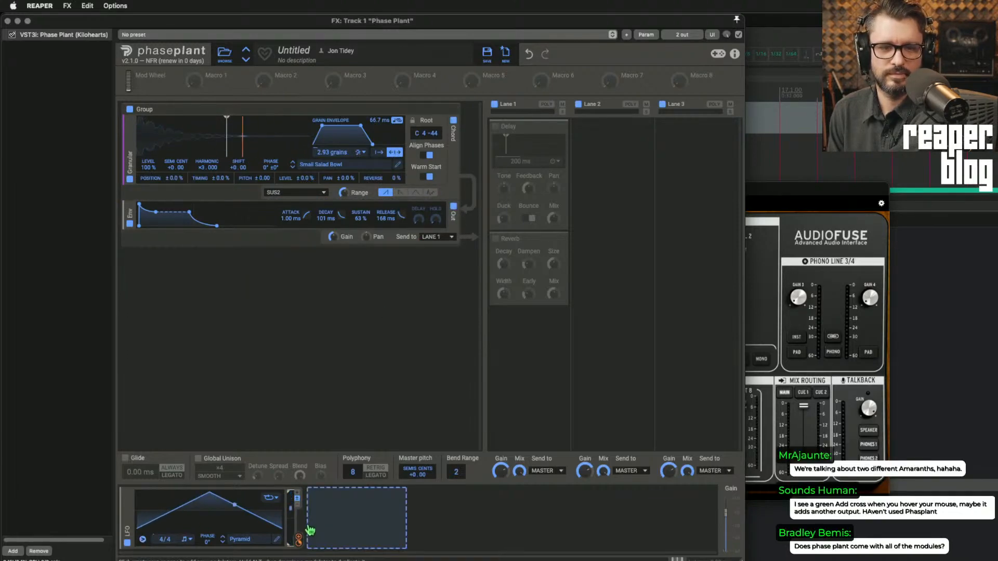
pyautogui.click(128, 543)
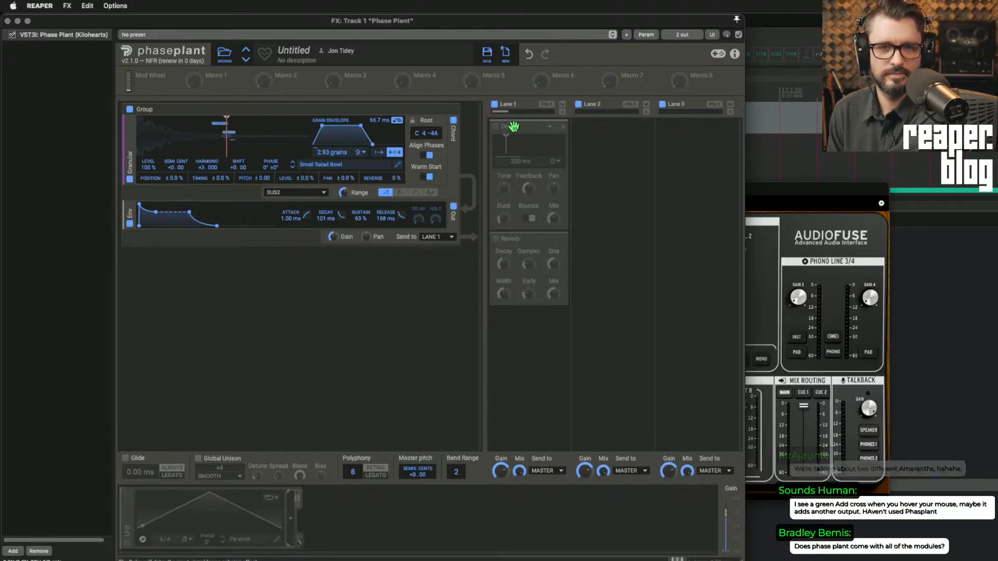
# Step: Re-enable the Delay and Reverb in Lane 1 and turn the LFO back on
pyautogui.click(496, 128)
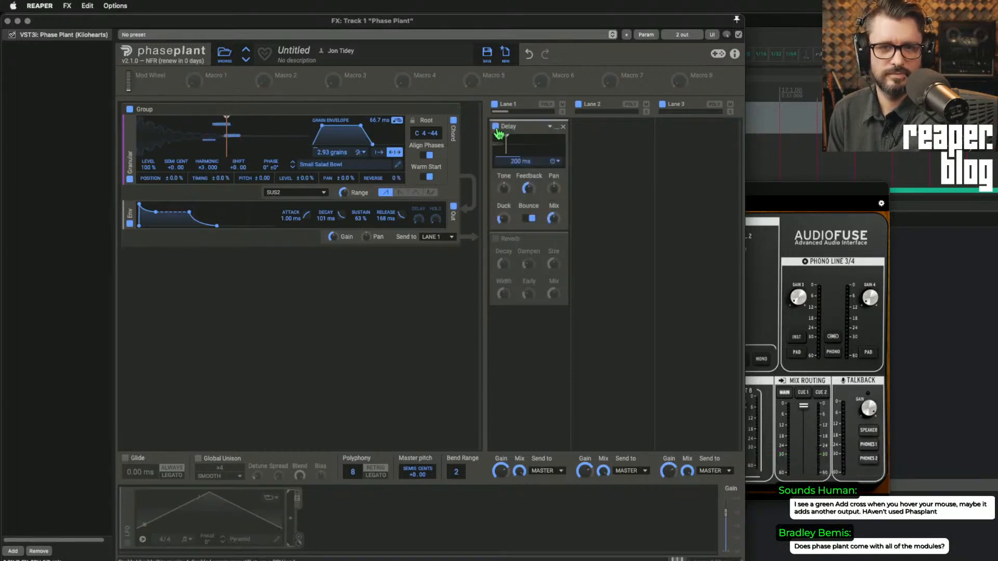
pyautogui.click(496, 239)
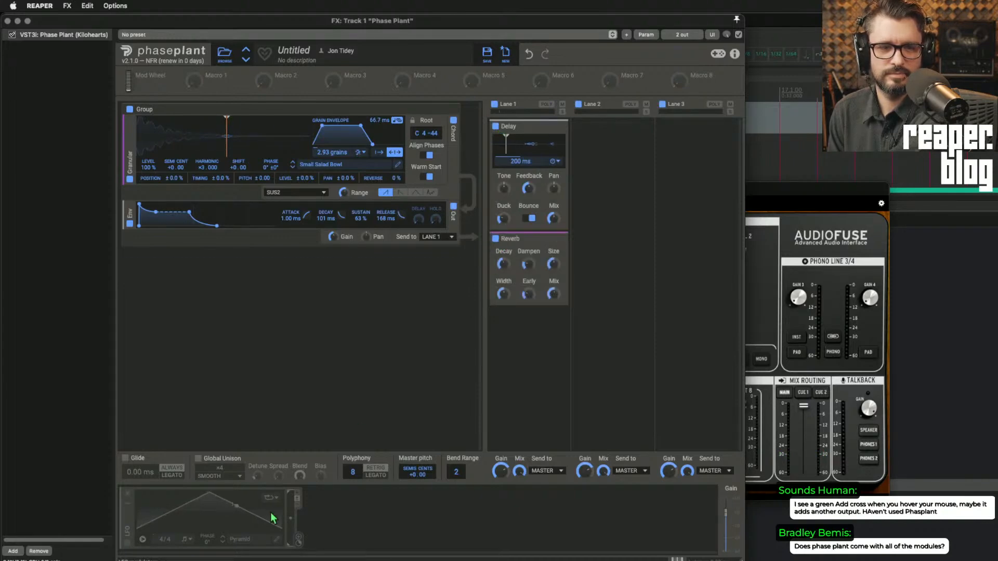
pyautogui.click(126, 544)
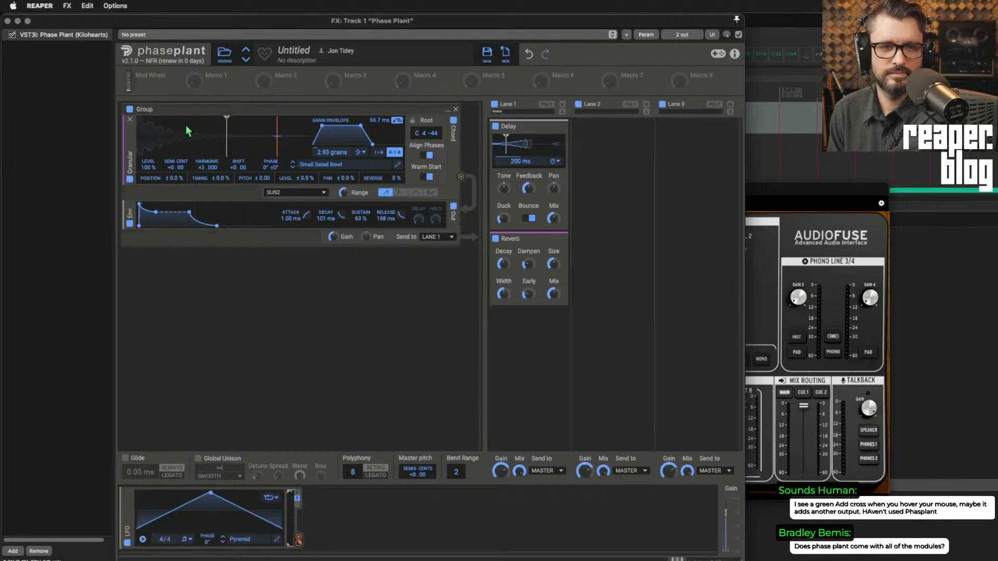
# Step: Shift the Granular generator's playback position closer to the beginning of the Small Salad Bowl waveform
pyautogui.moveTo(222, 136)
pyautogui.mouseDown()
pyautogui.moveTo(222, 155)
pyautogui.moveTo(183, 127)
pyautogui.moveTo(141, 129)
pyautogui.moveTo(160, 129)
pyautogui.mouseUp()
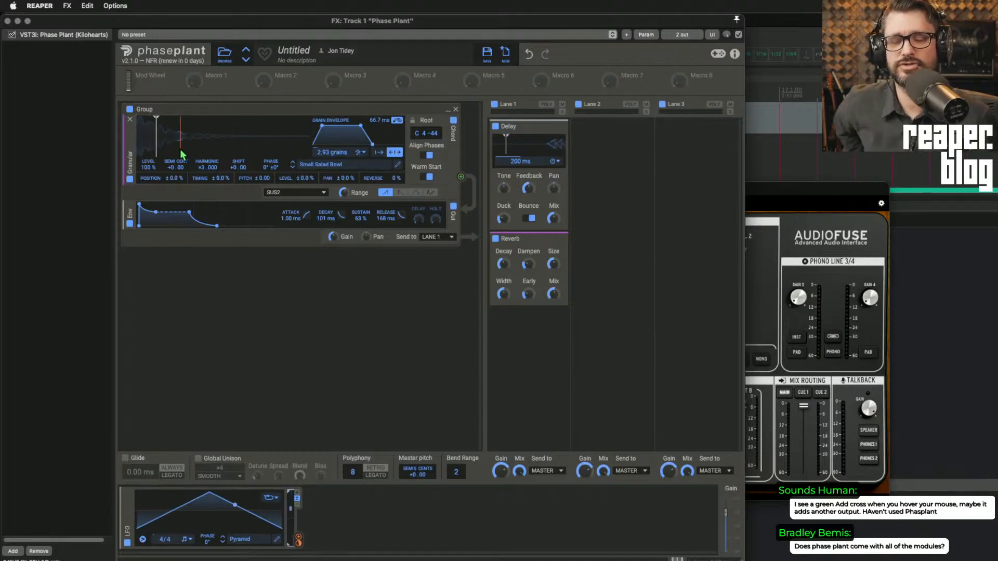
pyautogui.click(615, 148)
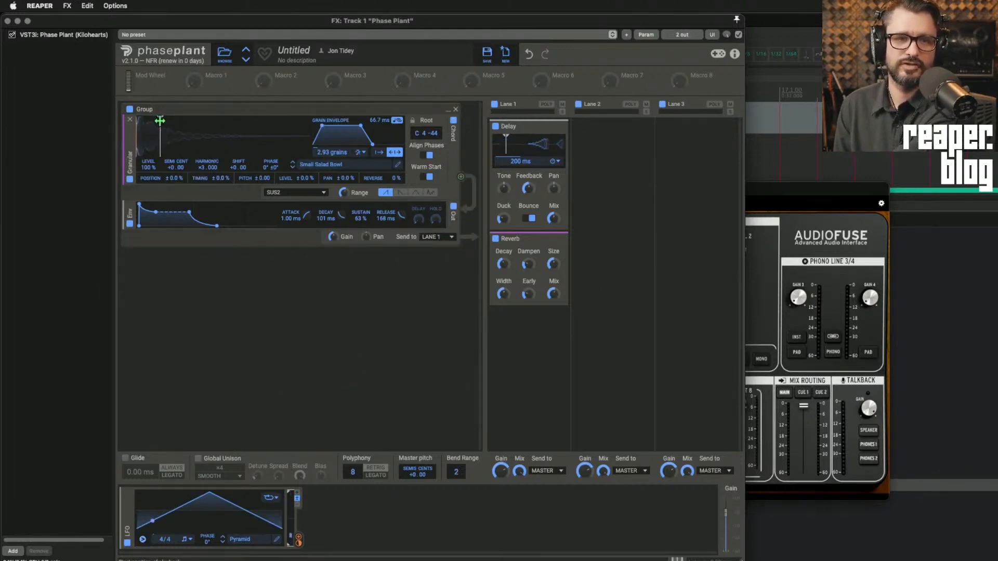
pyautogui.moveTo(160, 121); pyautogui.dragTo(195, 123)
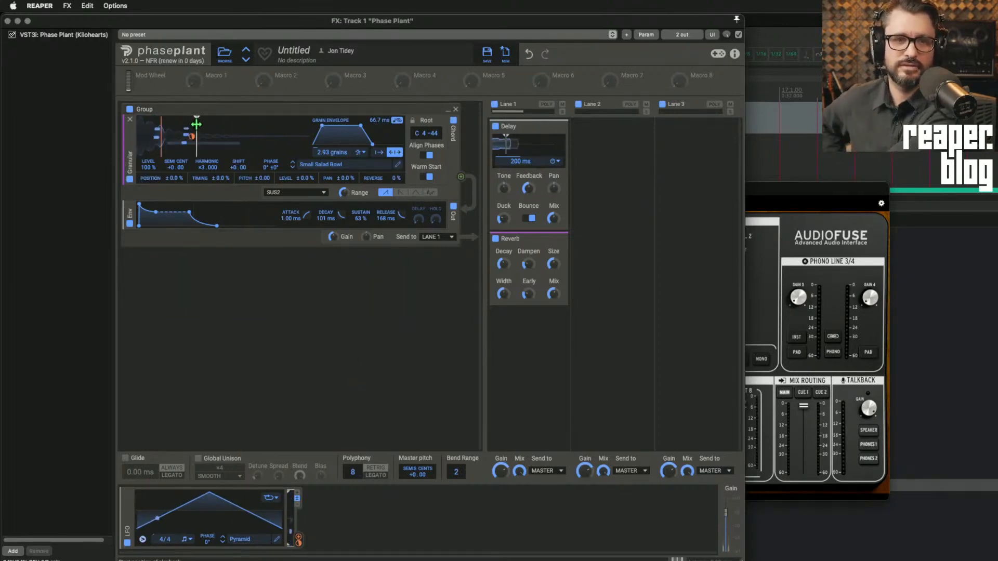
# Step: Audition the Singing Bowl Top Mic Strike, Singing Bowl Inside Mic Strike, Upright Bass Bow Short 2 and Violin Pizzicato High samples in the Granular generator
pyautogui.click(322, 164)
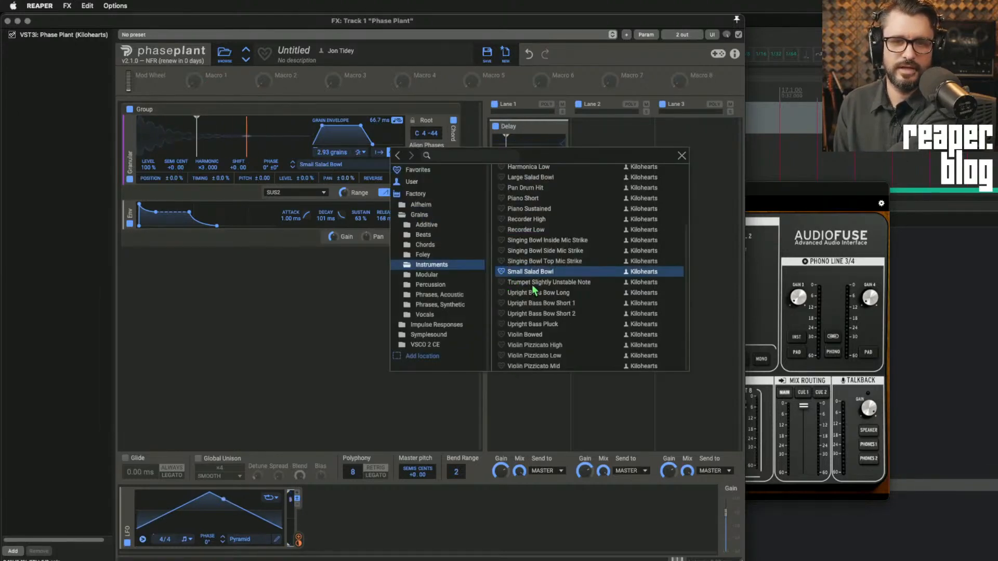
pyautogui.click(535, 262)
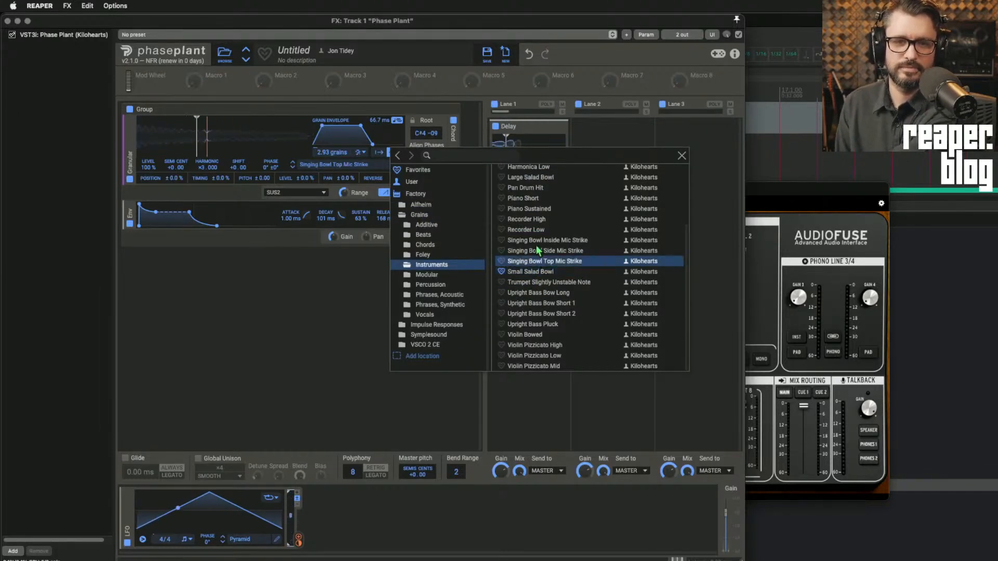
pyautogui.click(537, 241)
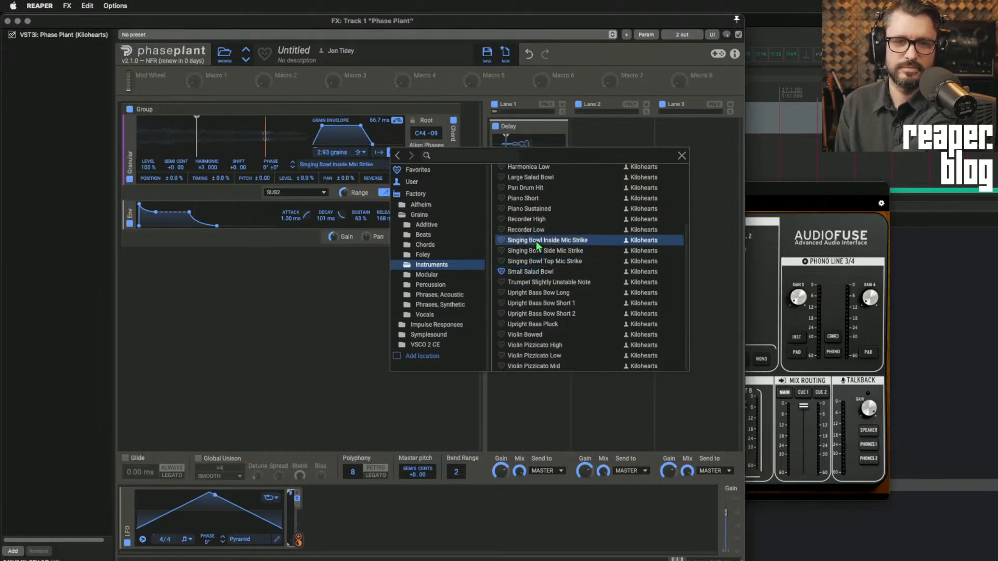
pyautogui.click(540, 315)
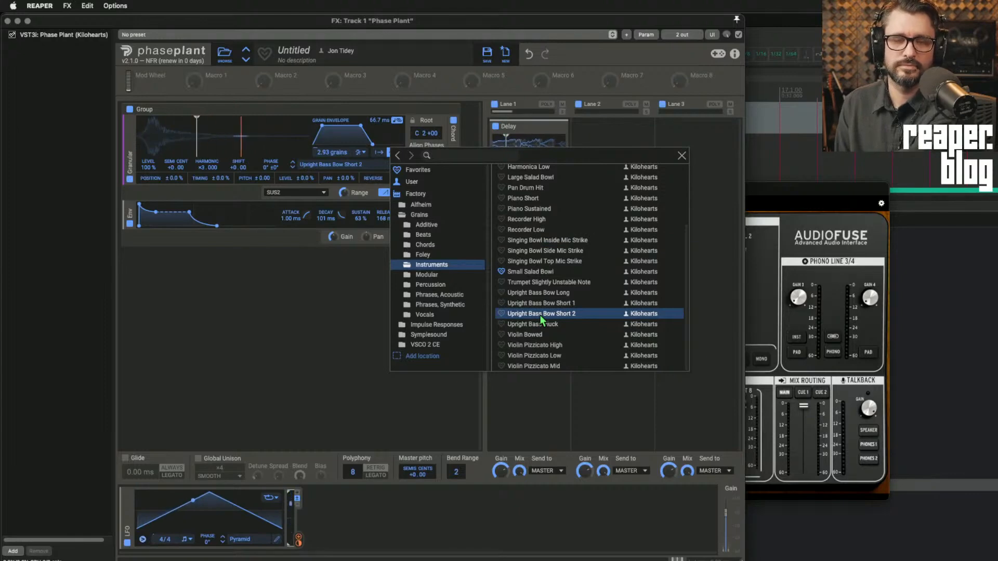
pyautogui.click(543, 346)
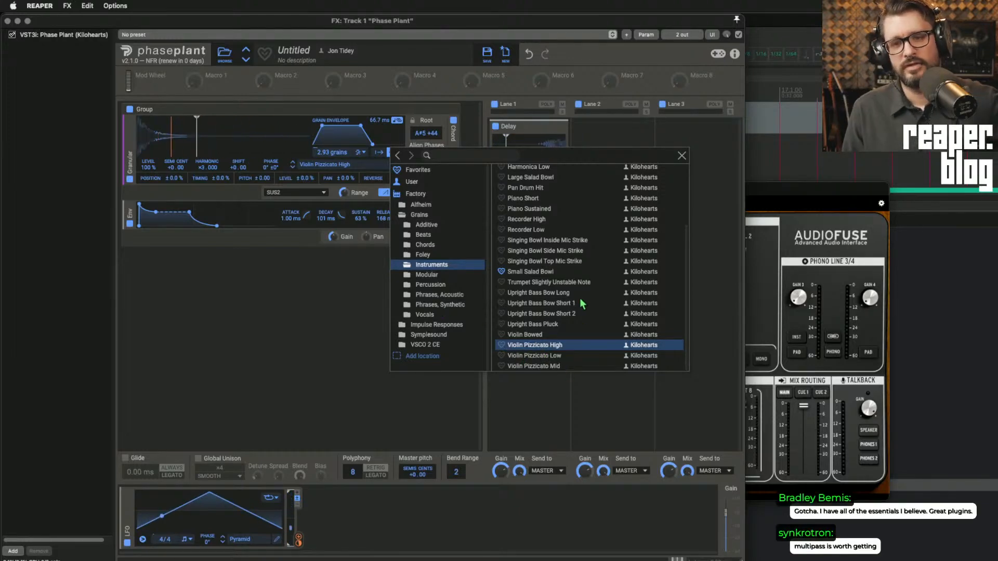
pyautogui.scroll(3, 597, 303)
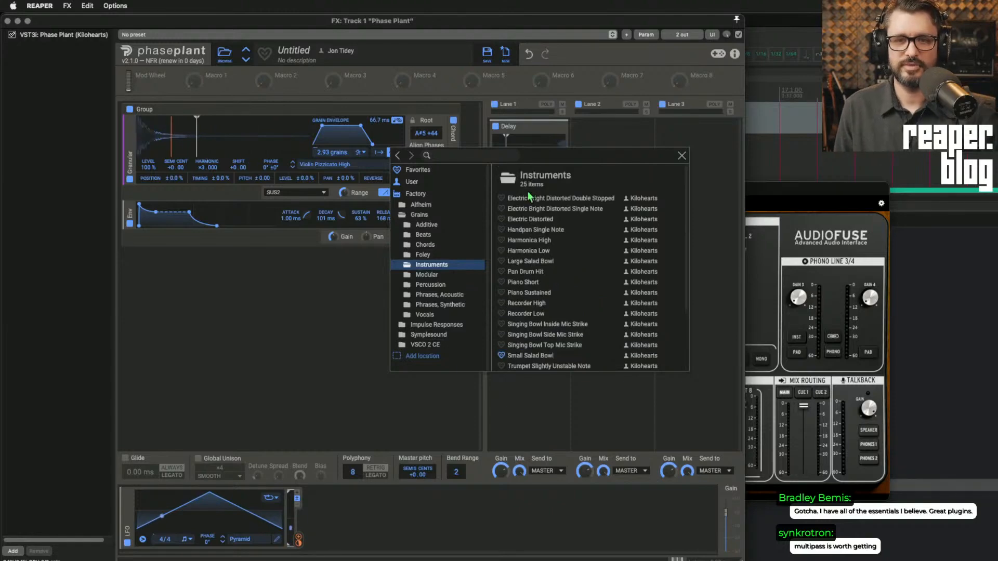
# Step: Load the Handpan Pentatonic Noodling sample from the Phrases, Acoustic folder into the Granular generator
pyautogui.click(441, 295)
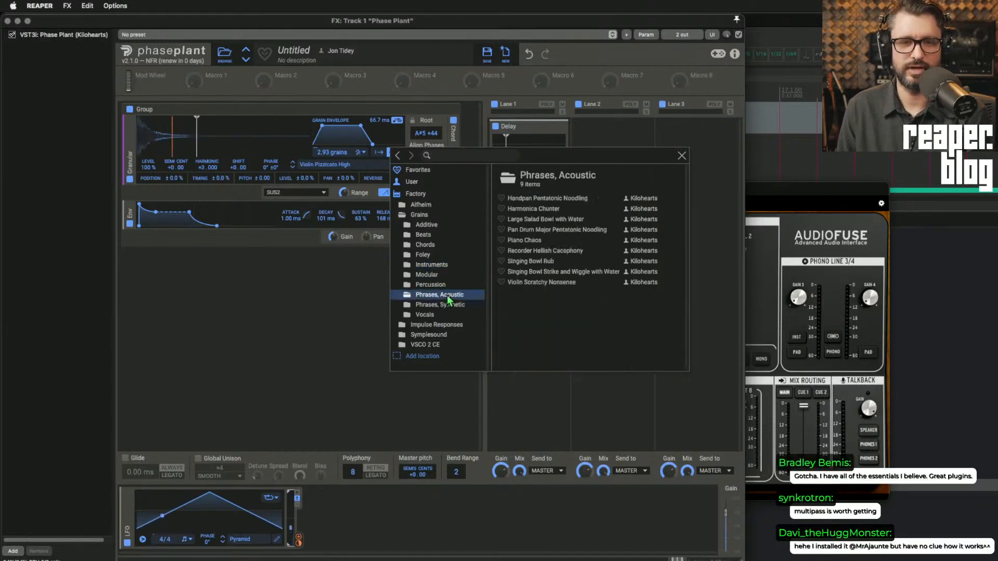
pyautogui.click(544, 198)
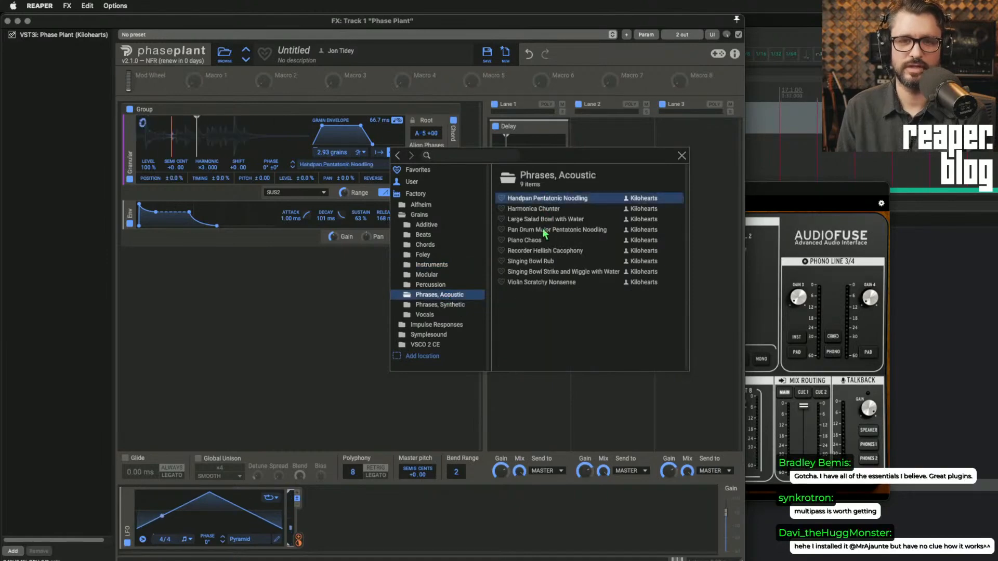
pyautogui.click(682, 155)
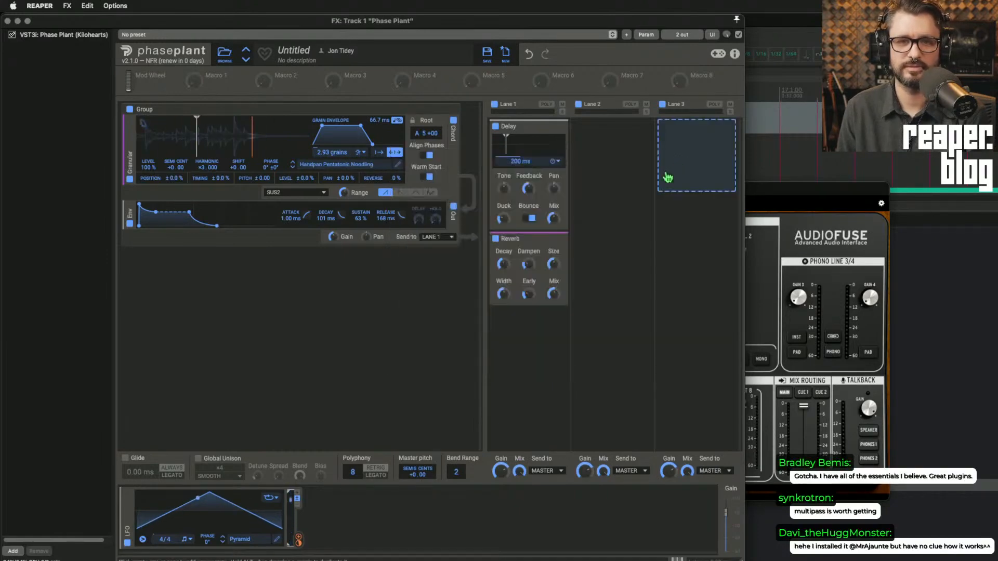
# Step: Turn off the LFO and bypass the Delay and Reverb in Lane 1
pyautogui.click(129, 544)
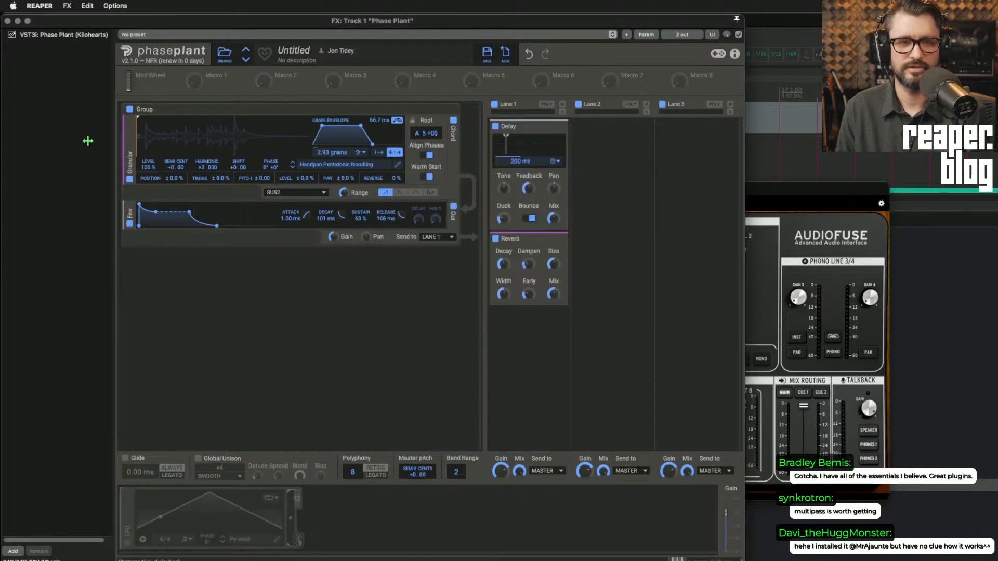
pyautogui.click(496, 126)
pyautogui.click(496, 239)
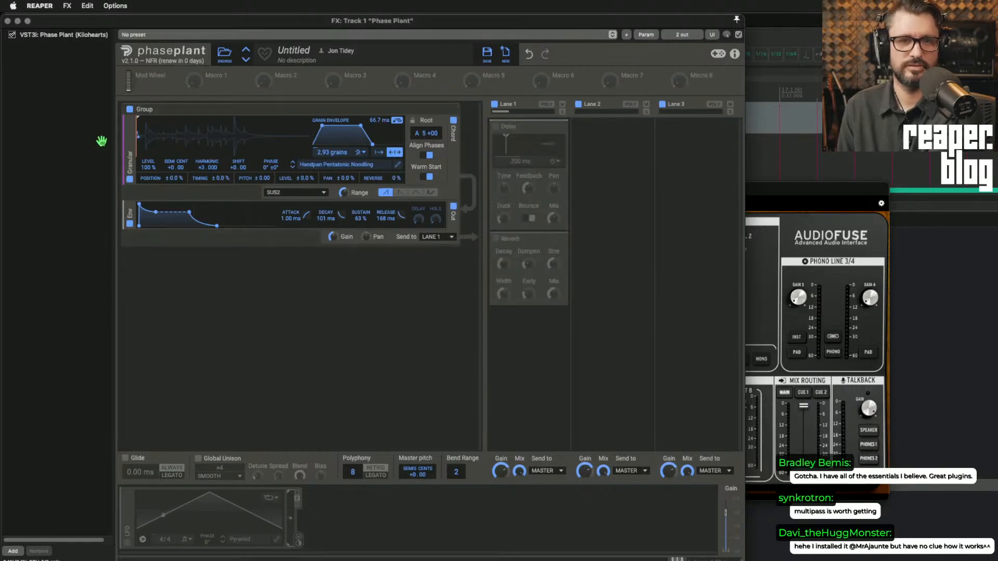
# Step: Raise the envelope's sustain to 100% and move the grain position from the sample's start further into the waveform
pyautogui.moveTo(190, 213); pyautogui.dragTo(189, 204)
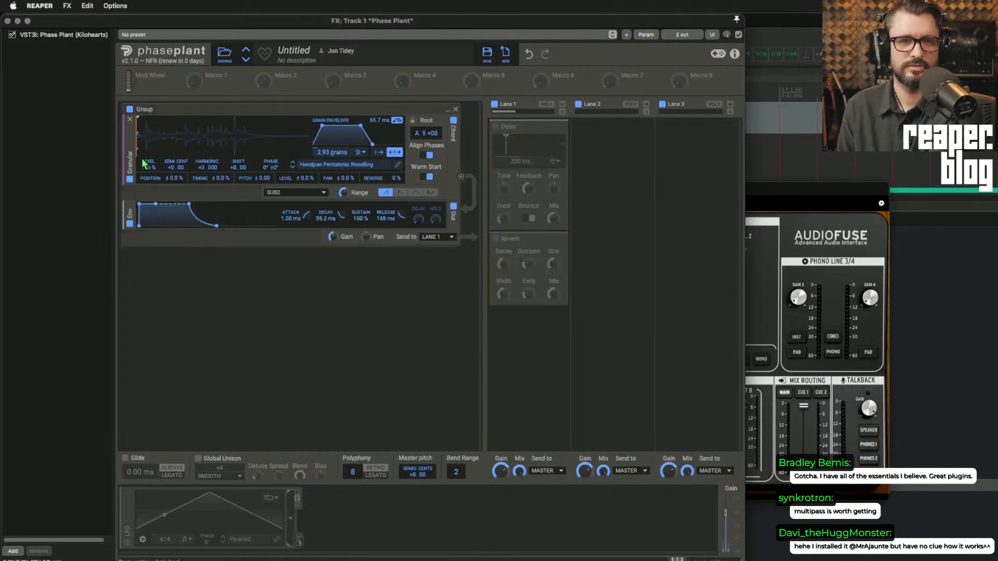
pyautogui.moveTo(138, 153)
pyautogui.mouseDown()
pyautogui.moveTo(244, 153)
pyautogui.moveTo(225, 153)
pyautogui.mouseUp()
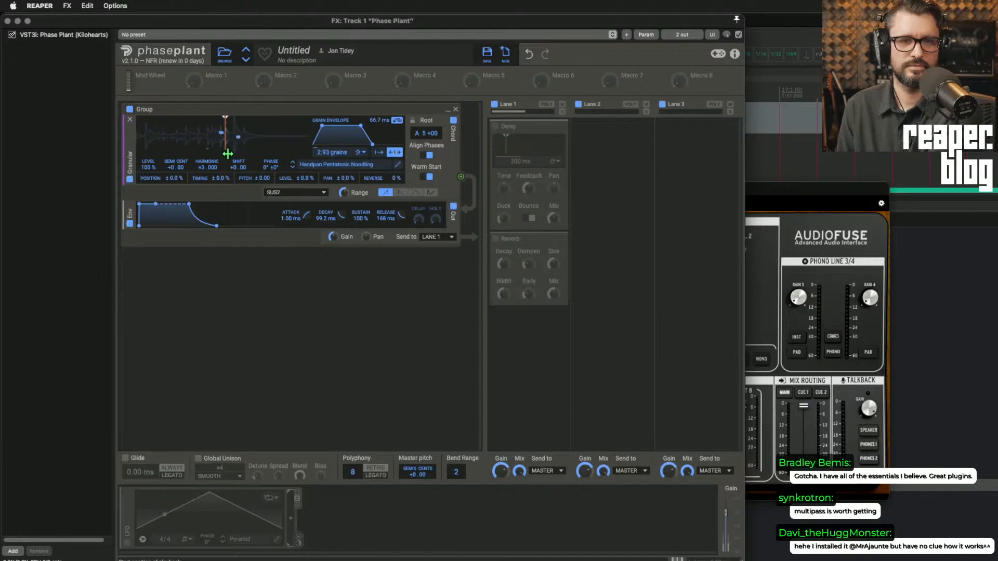
# Step: Disable the Granular generator's Chord mode and sweep the grain position back toward the start of the handpan sample
pyautogui.click(454, 123)
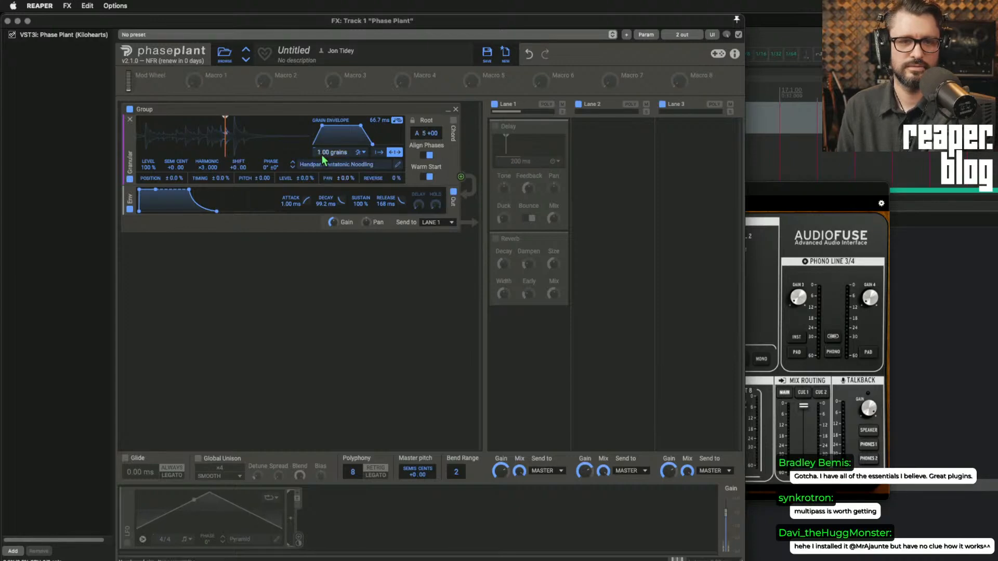
pyautogui.moveTo(225, 150); pyautogui.dragTo(209, 150)
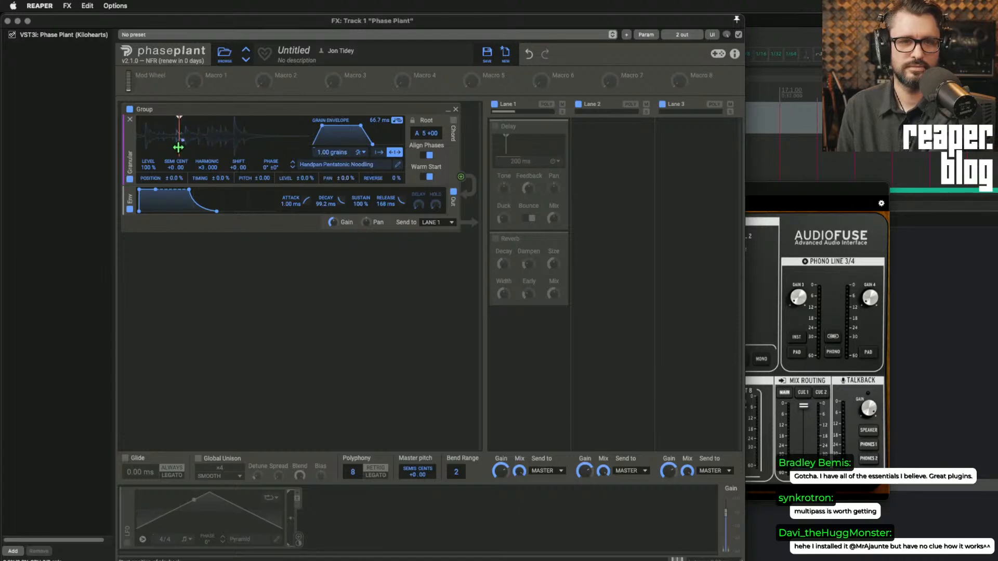
pyautogui.moveTo(178, 147); pyautogui.dragTo(159, 148)
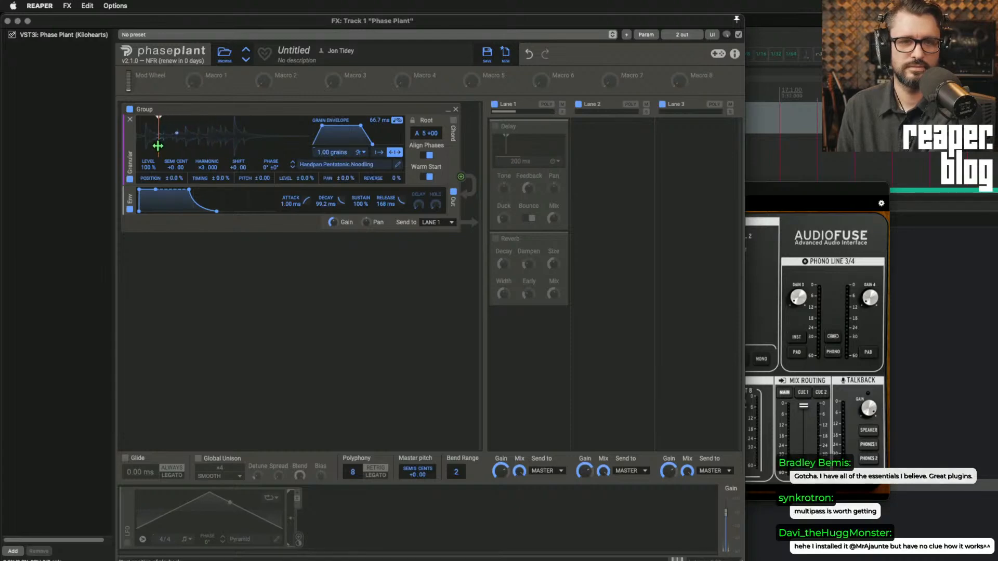
# Step: Turn on the LFO modulation again and reactivate the Delay and Reverb effects
pyautogui.click(128, 545)
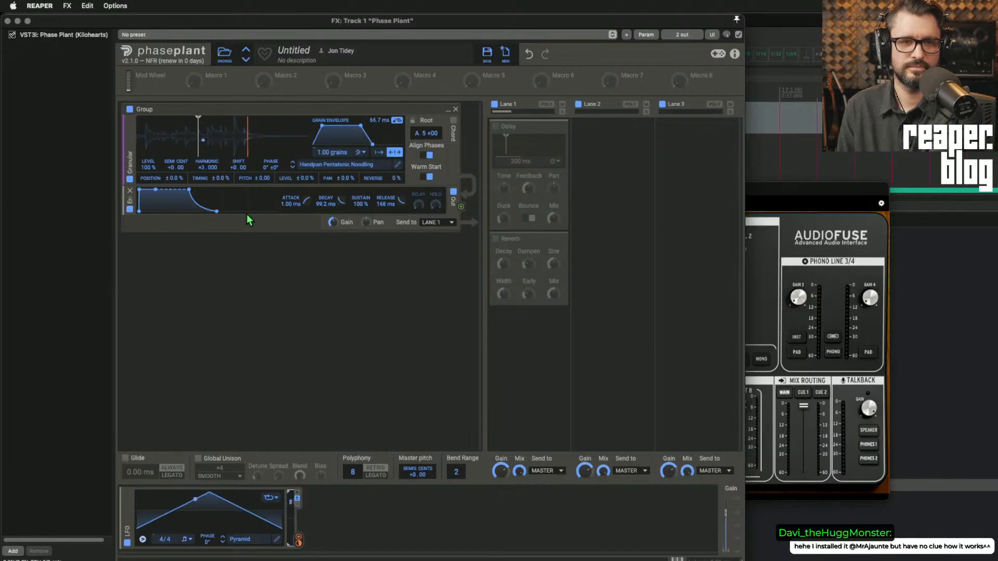
pyautogui.click(495, 127)
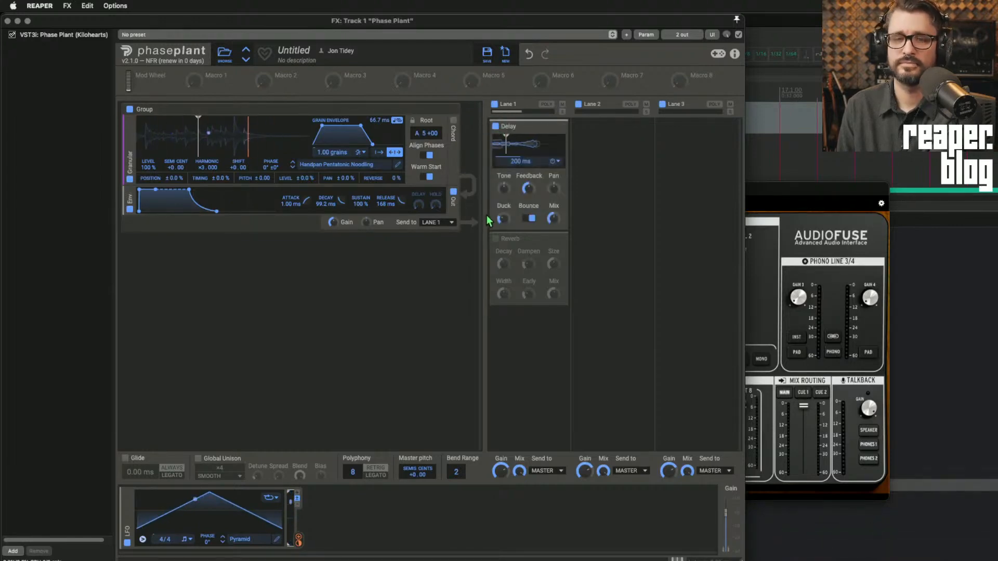
pyautogui.click(496, 239)
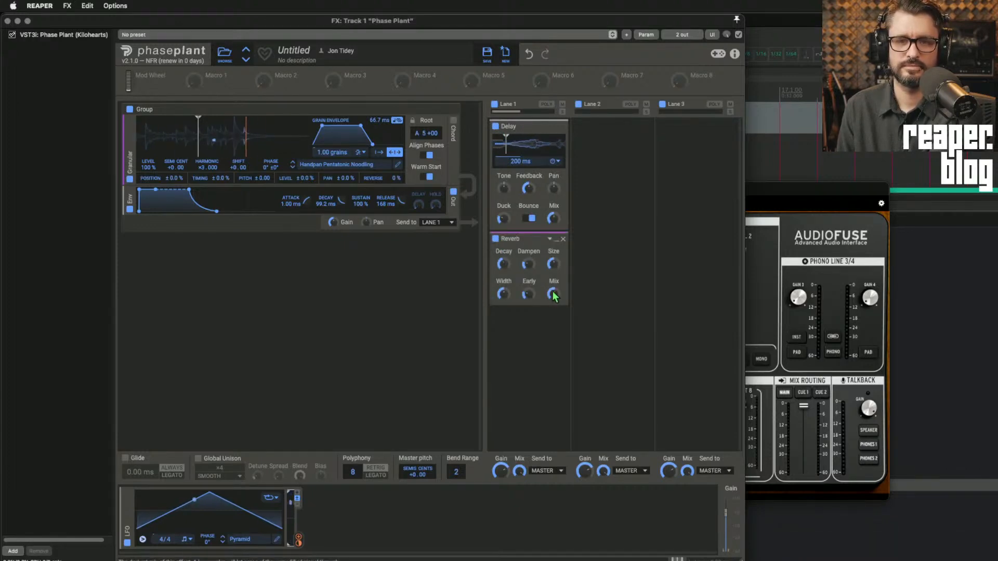
# Step: Adjust the Reverb mix, and enable the Granular generator's Chord mode with the Fifths chord type
pyautogui.moveTo(555, 295); pyautogui.dragTo(555, 306)
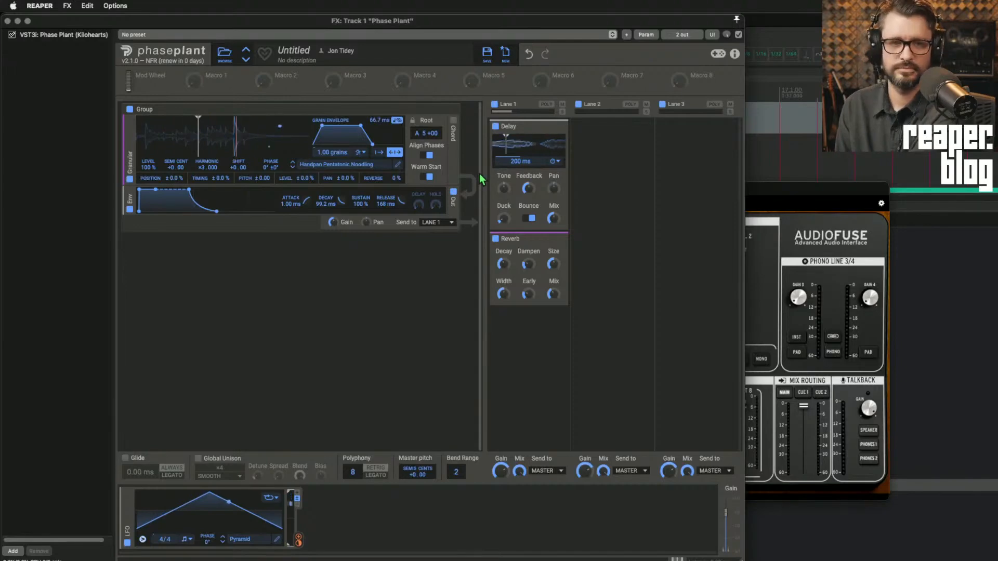
pyautogui.click(454, 126)
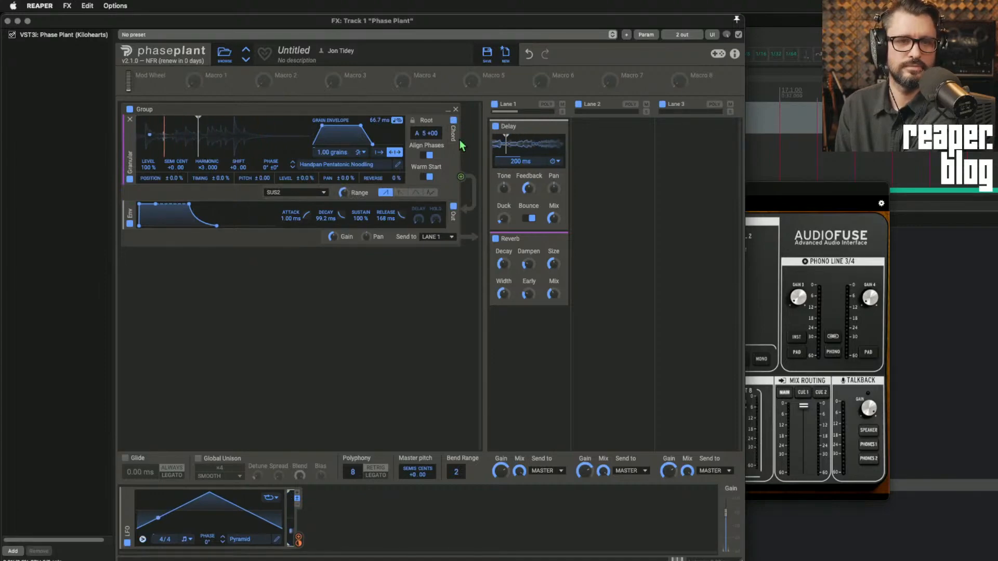
pyautogui.click(307, 193)
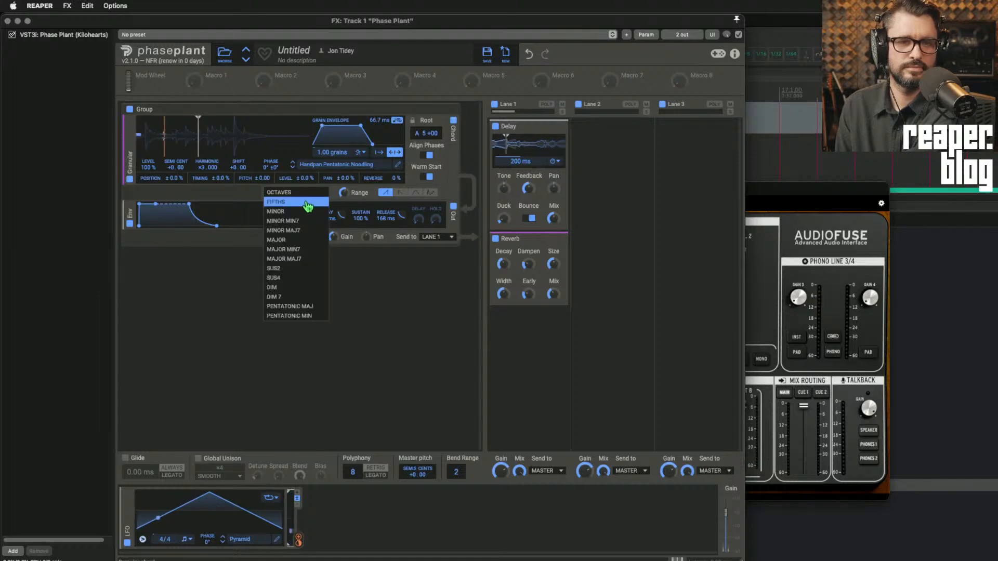
pyautogui.click(307, 208)
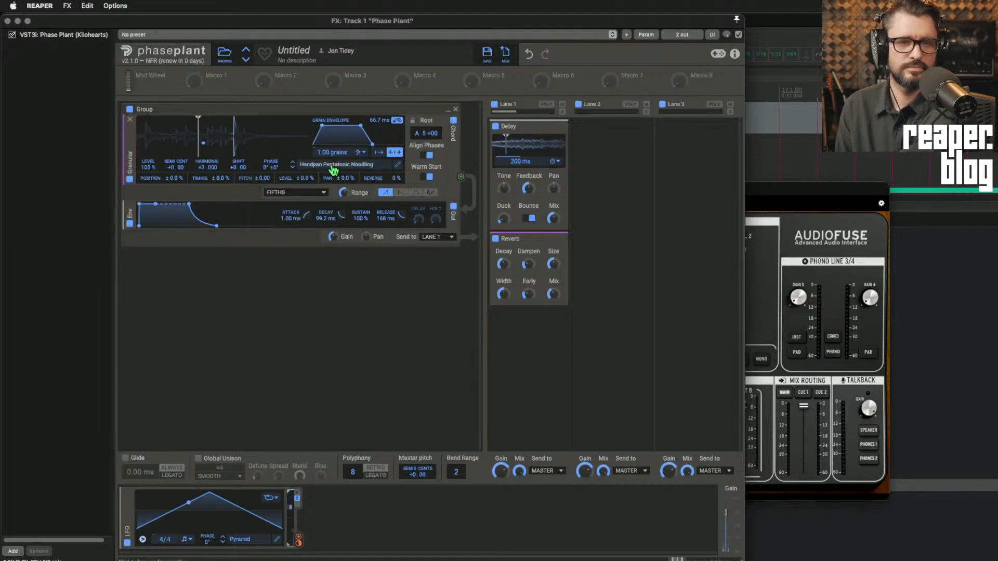
# Step: Turn off the LFO and look over the available chord types without choosing a new one
pyautogui.click(127, 543)
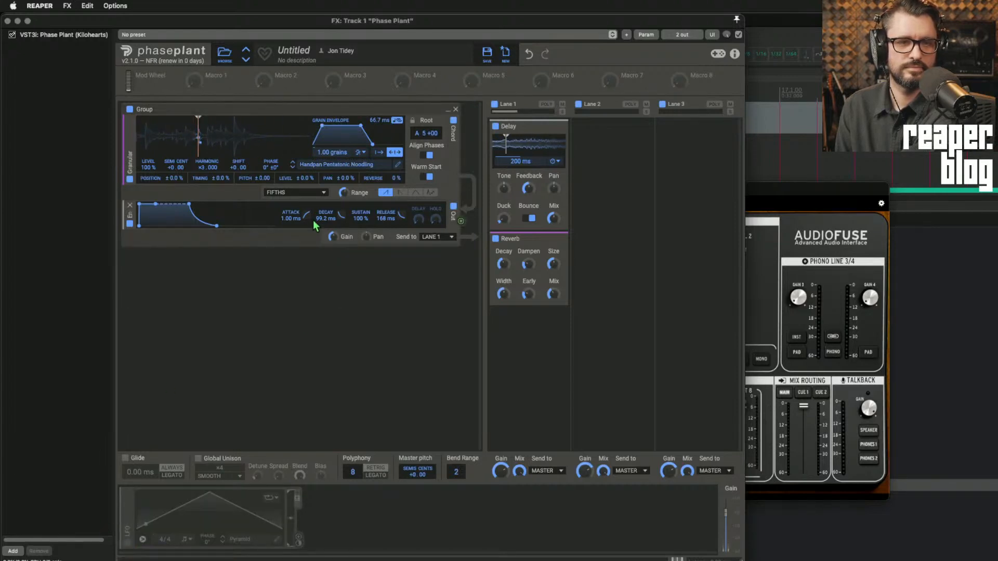
pyautogui.click(296, 194)
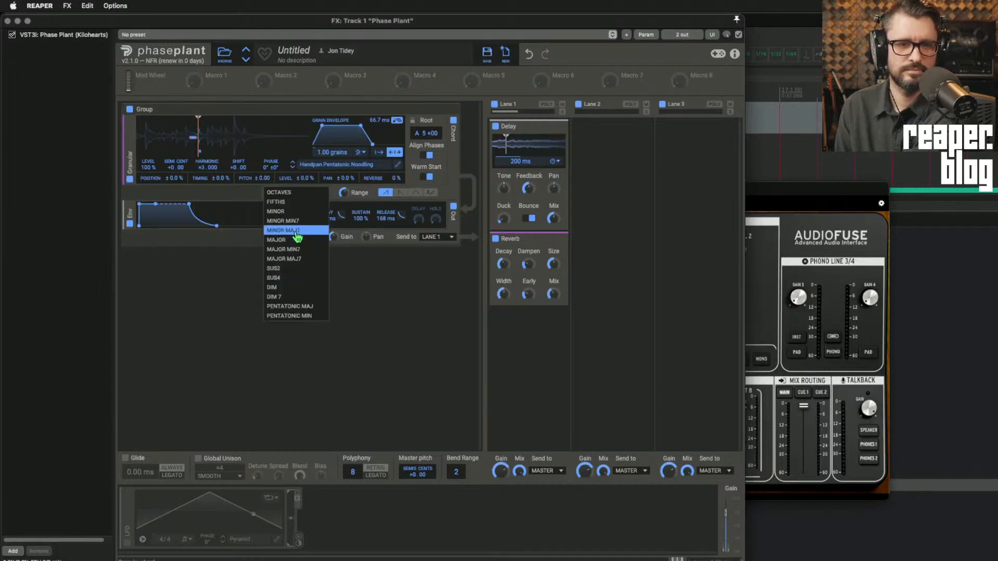
pyautogui.click(463, 173)
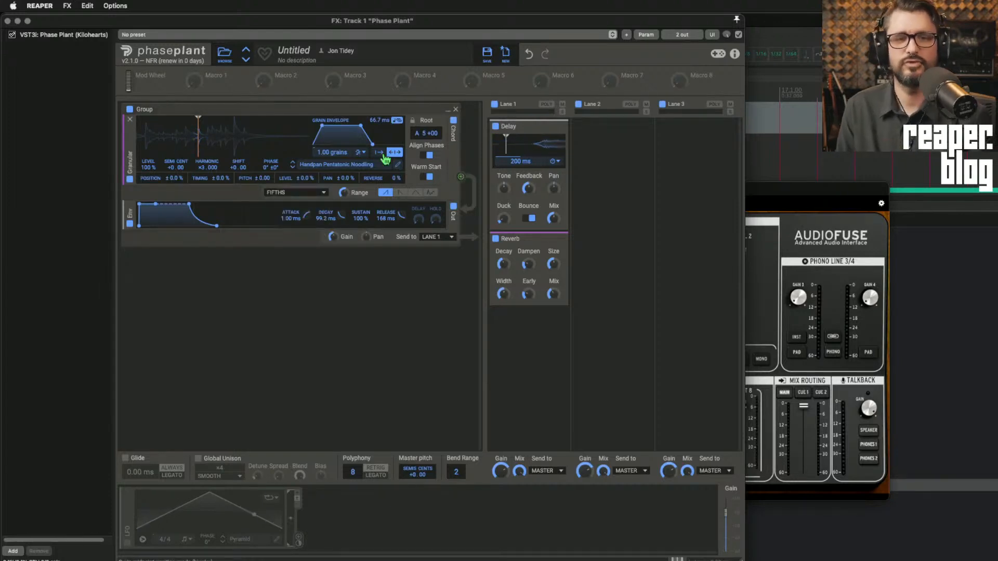
# Step: Load the Harmonica Chunter sample from the acoustic phrases and set the Granular generator to 2.05 grains
pyautogui.click(341, 165)
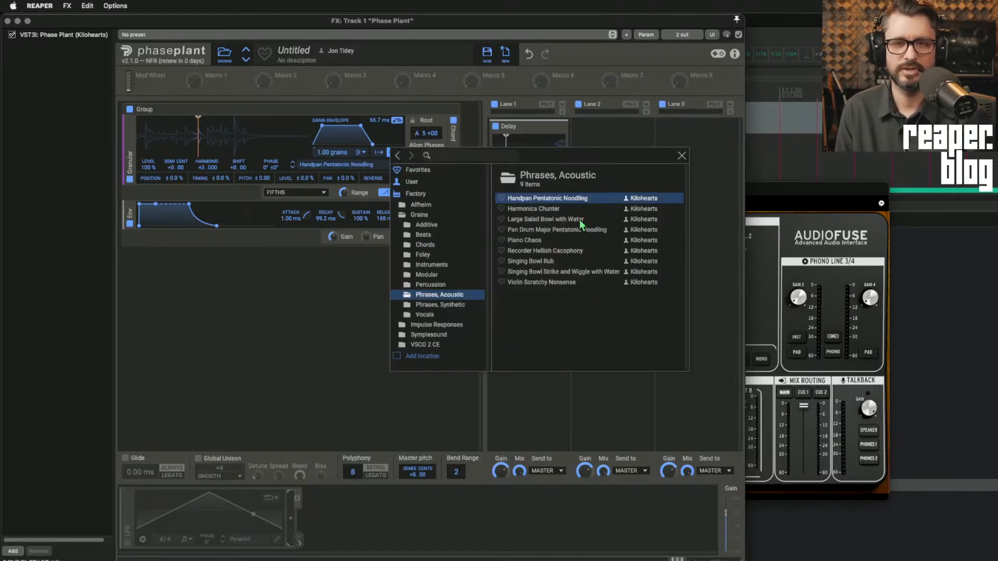
pyautogui.click(557, 209)
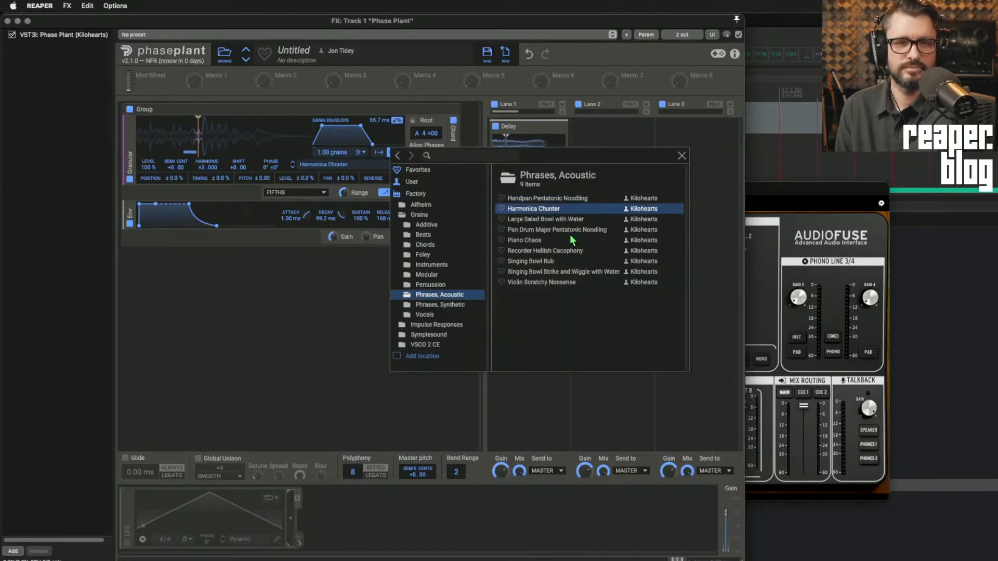
pyautogui.click(258, 248)
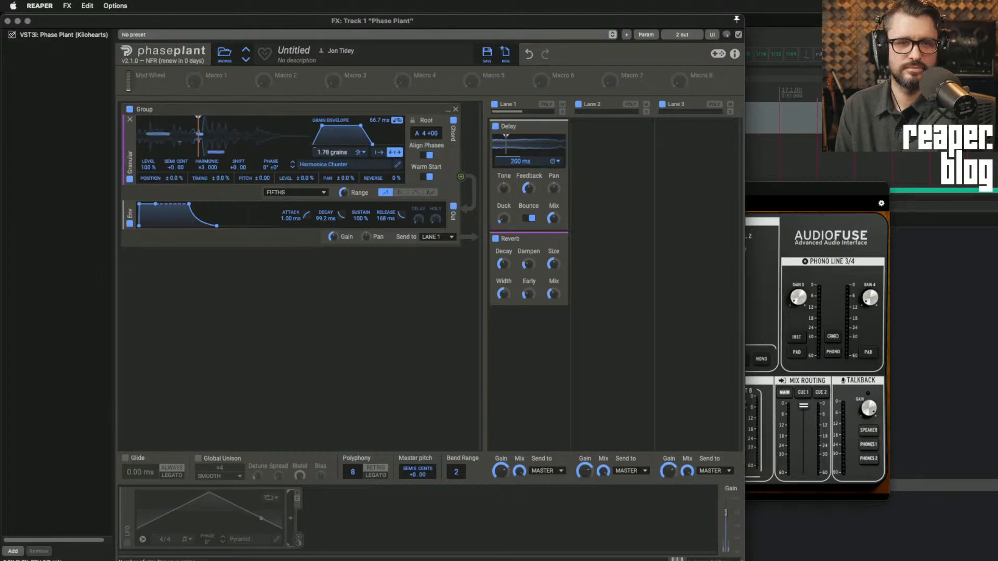
pyautogui.moveTo(333, 152); pyautogui.dragTo(343, 180)
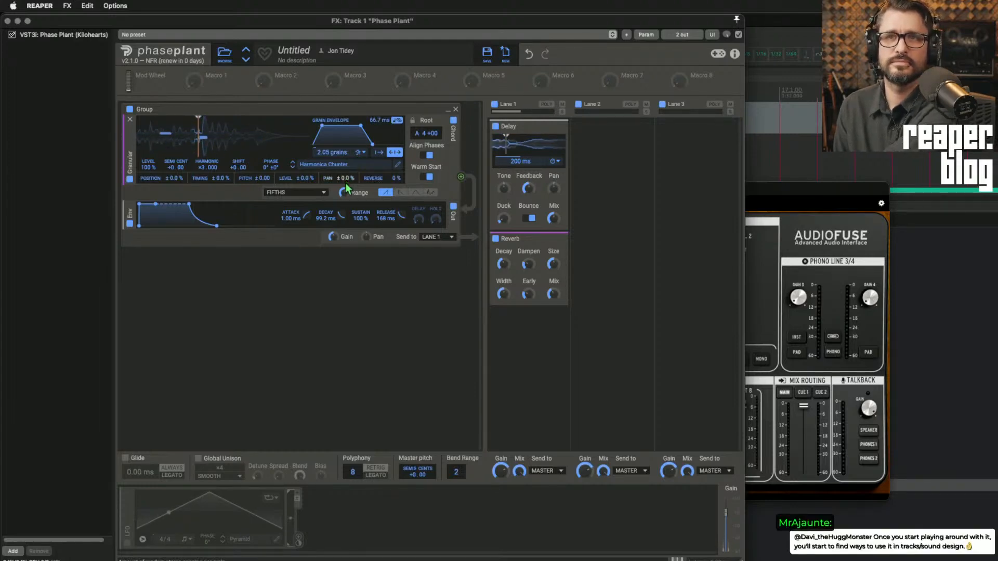
# Step: Bypass the Delay and Reverb in Lane 1 and turn the LFO back on
pyautogui.click(495, 126)
pyautogui.click(495, 239)
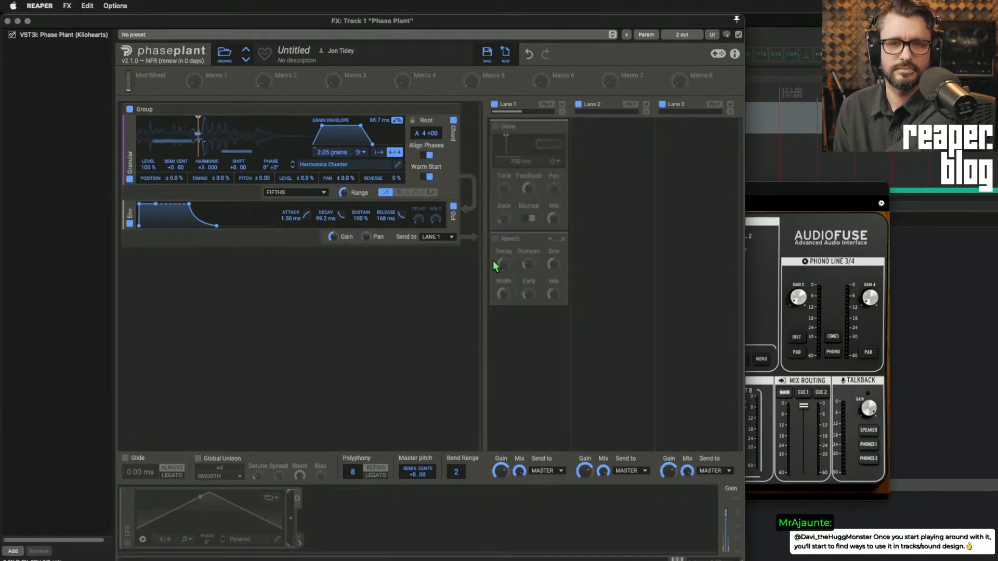
pyautogui.click(127, 544)
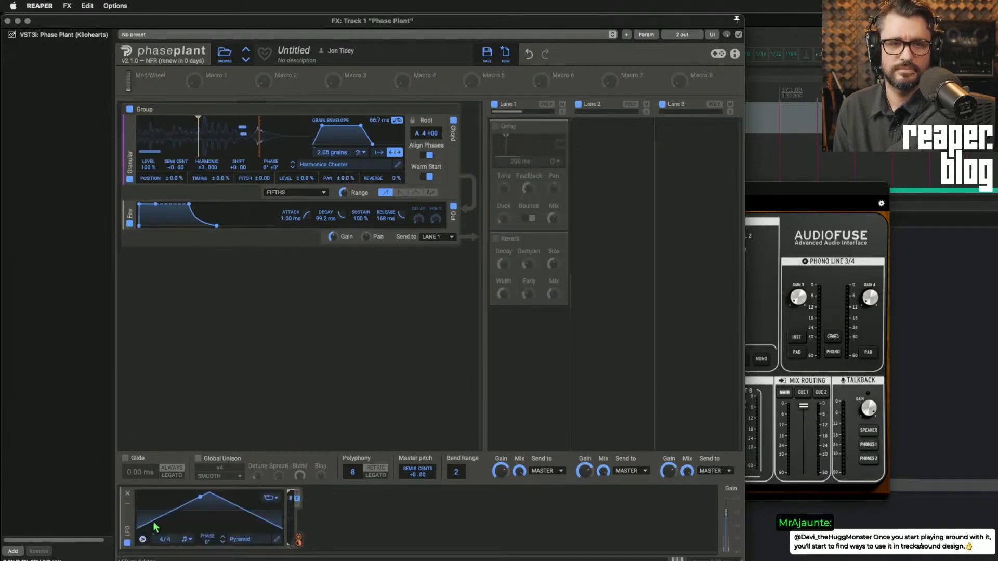
# Step: Load the Large Salad Bowl with Water sample from the acoustic phrases into the Granular generator
pyautogui.click(347, 165)
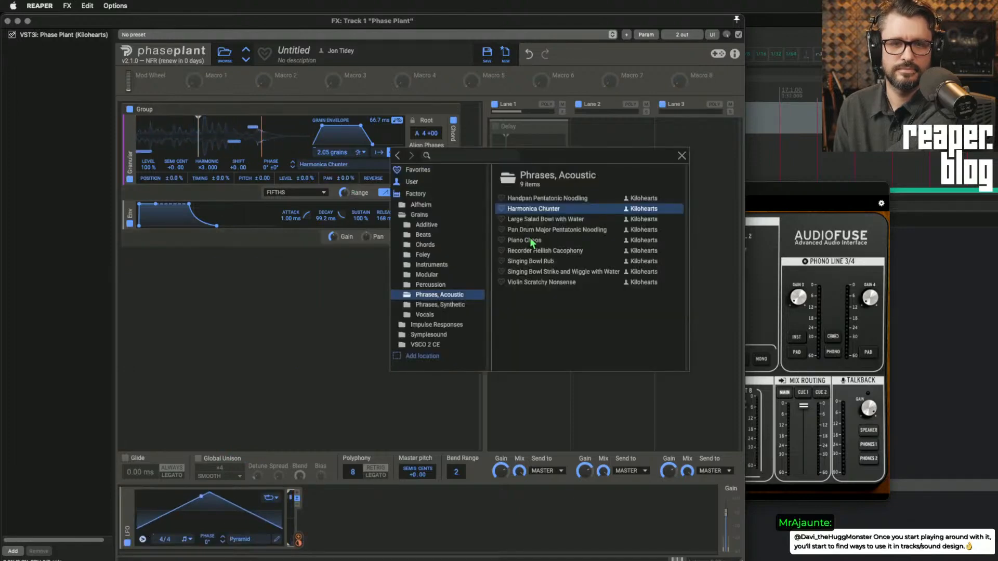
pyautogui.click(549, 222)
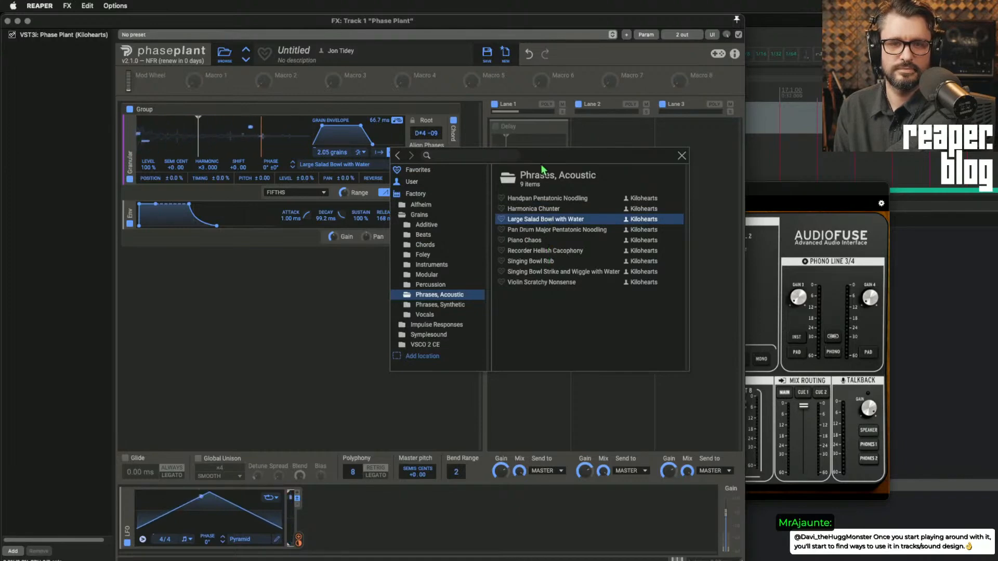
pyautogui.click(612, 131)
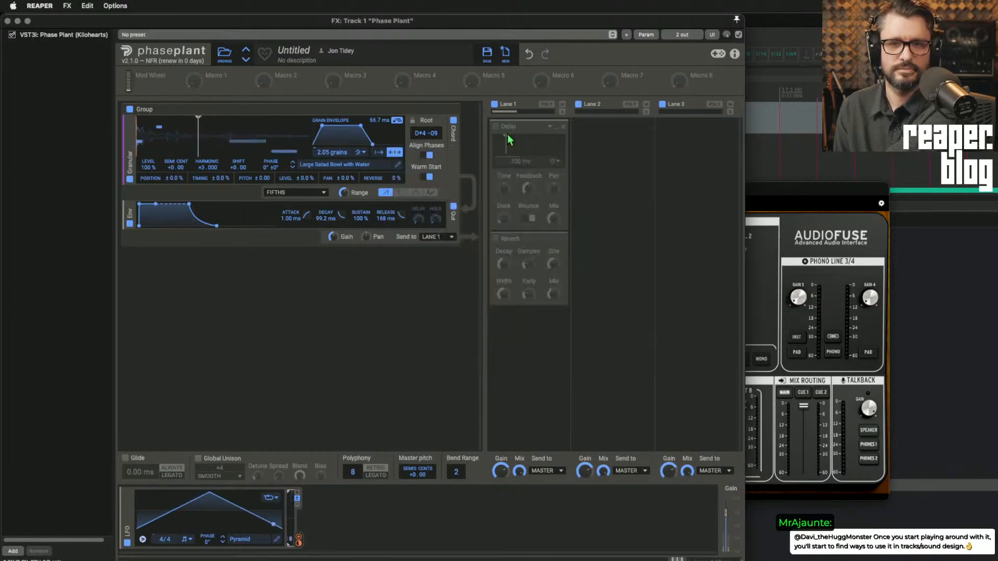
# Step: Reactivate the Reverb and Delay in Lane 1, raise the Delay's tone and shorten its time to 144 ms
pyautogui.click(495, 239)
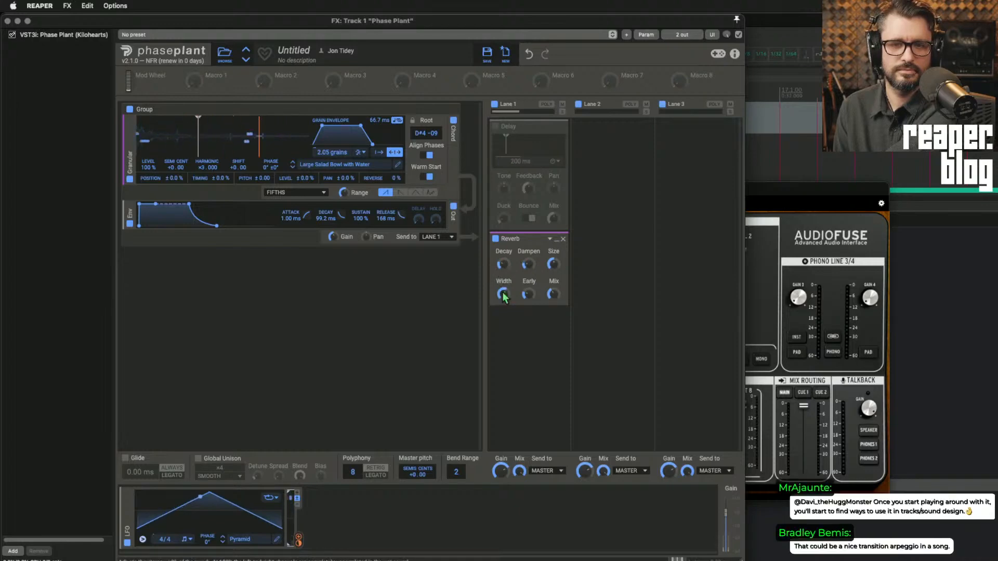
pyautogui.click(496, 127)
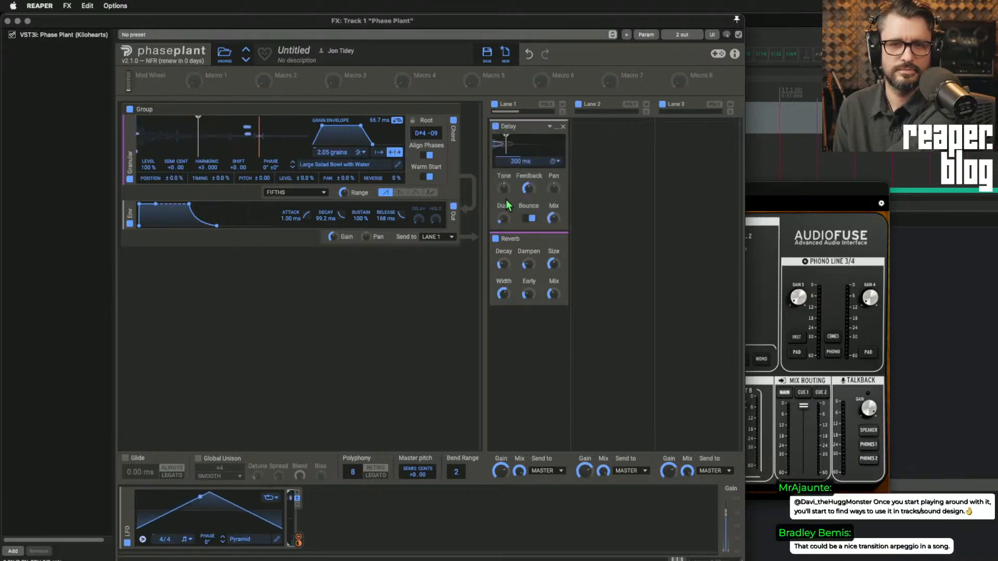
pyautogui.moveTo(552, 190); pyautogui.dragTo(552, 201)
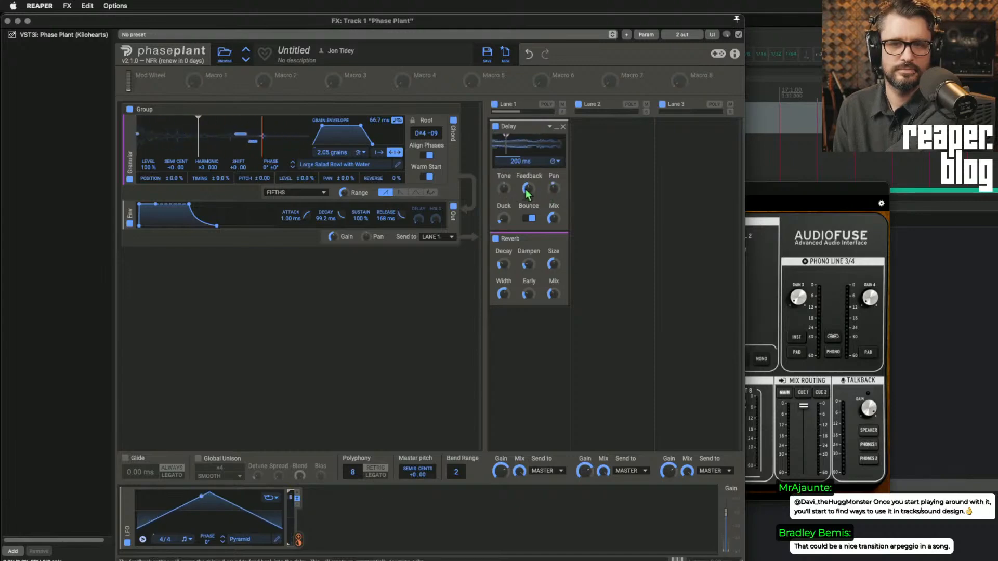
pyautogui.moveTo(504, 189); pyautogui.dragTo(503, 175)
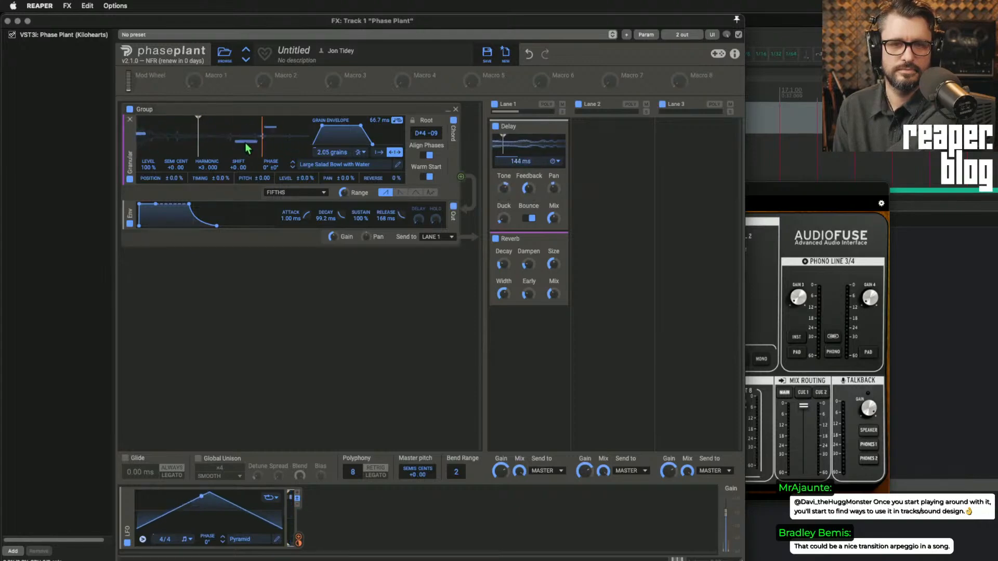
# Step: Adjust the grain position and density (2.56 grains), and load the Pan Drum Major Pentatonic Noodling sample after trying Piano Chaos
pyautogui.moveTo(298, 541); pyautogui.dragTo(197, 122)
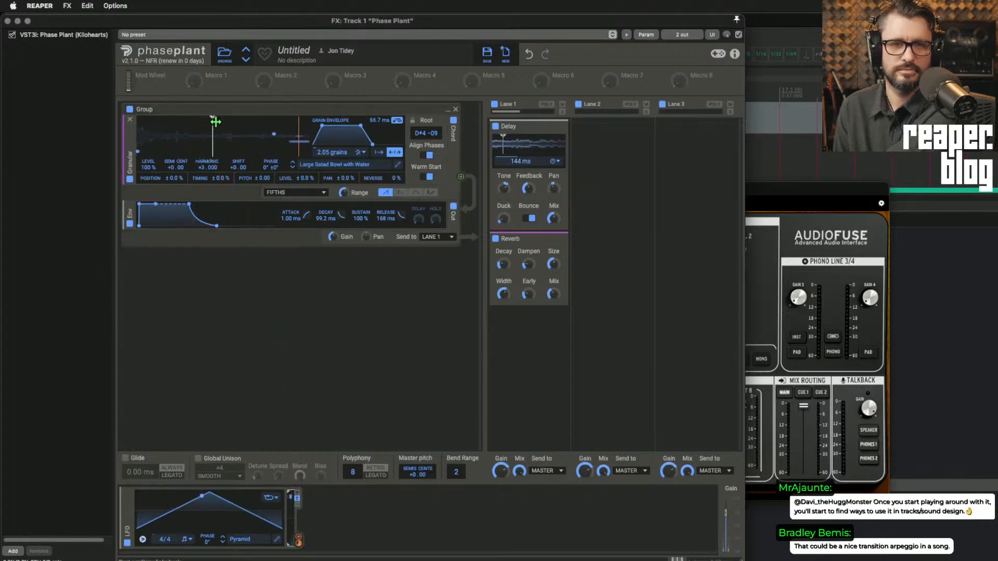
pyautogui.click(329, 163)
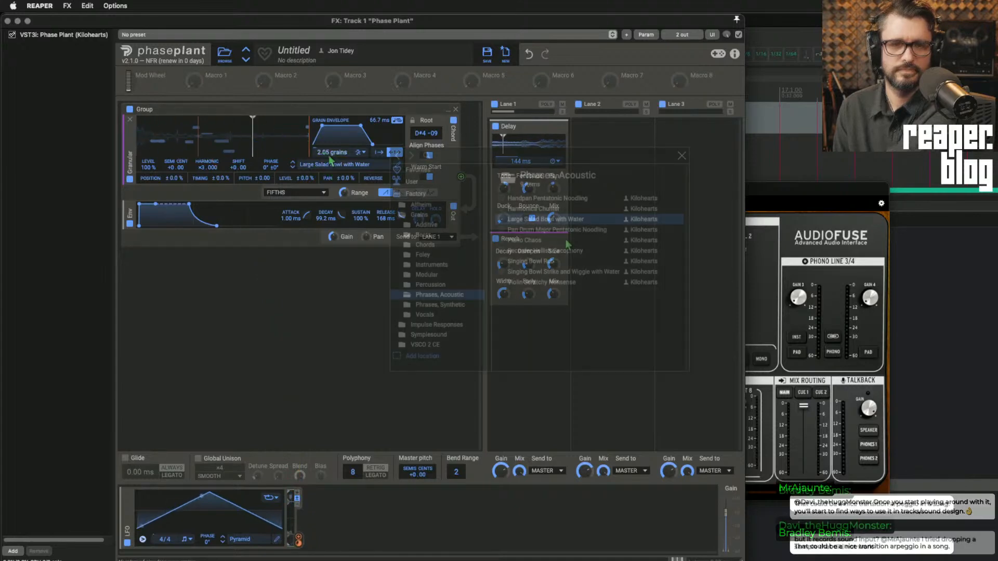
pyautogui.click(554, 239)
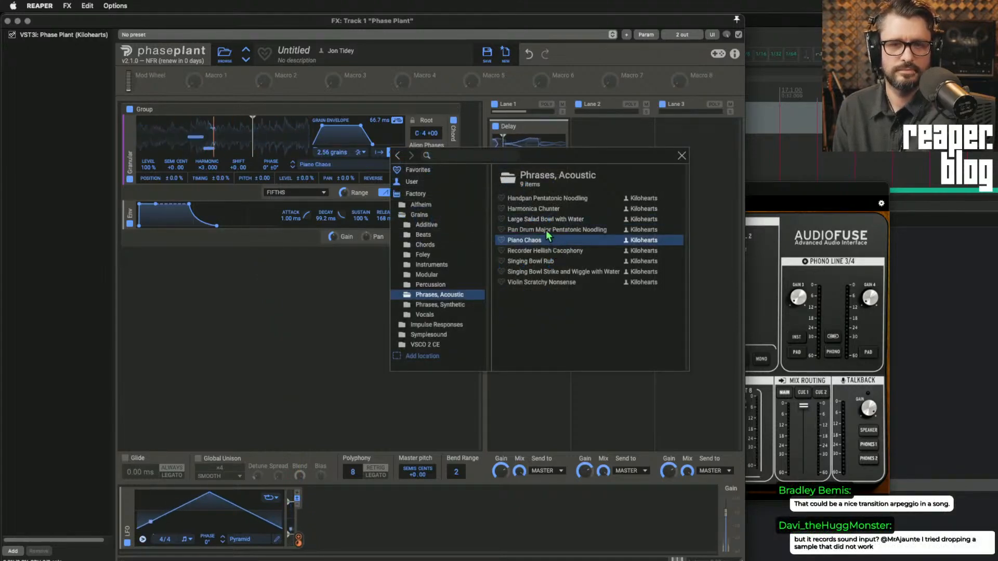
pyautogui.click(547, 230)
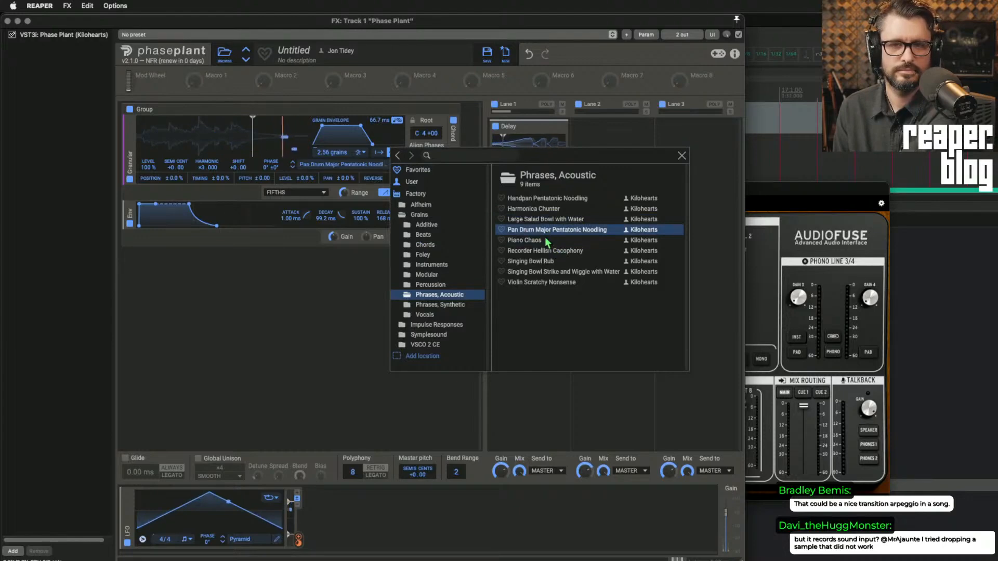
pyautogui.click(461, 138)
# Step: Disable Chord mode and move the grain position closer to the pan drum sample's start, switching the LFO off for fine adjustment and back on
pyautogui.click(456, 126)
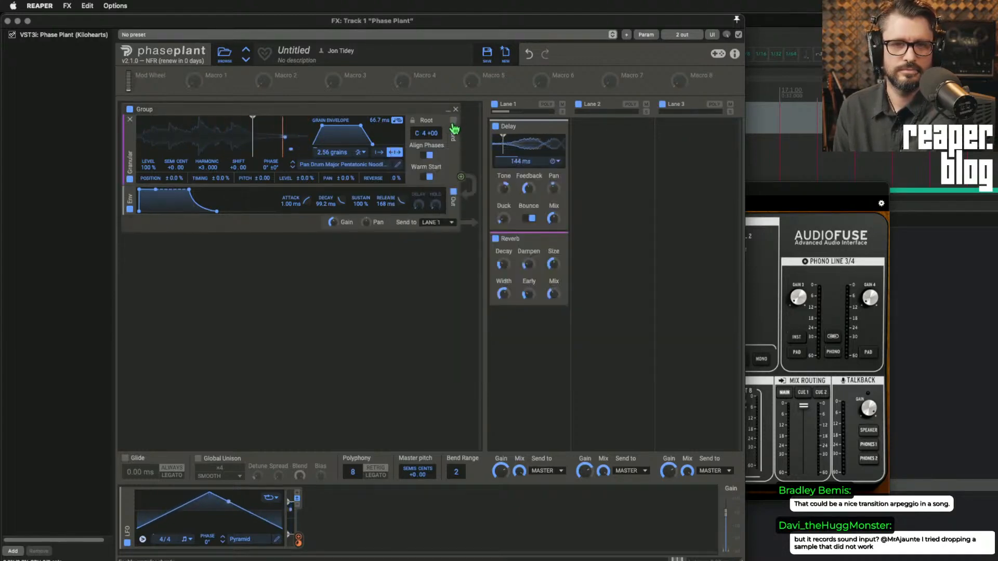
pyautogui.moveTo(253, 136); pyautogui.dragTo(193, 141)
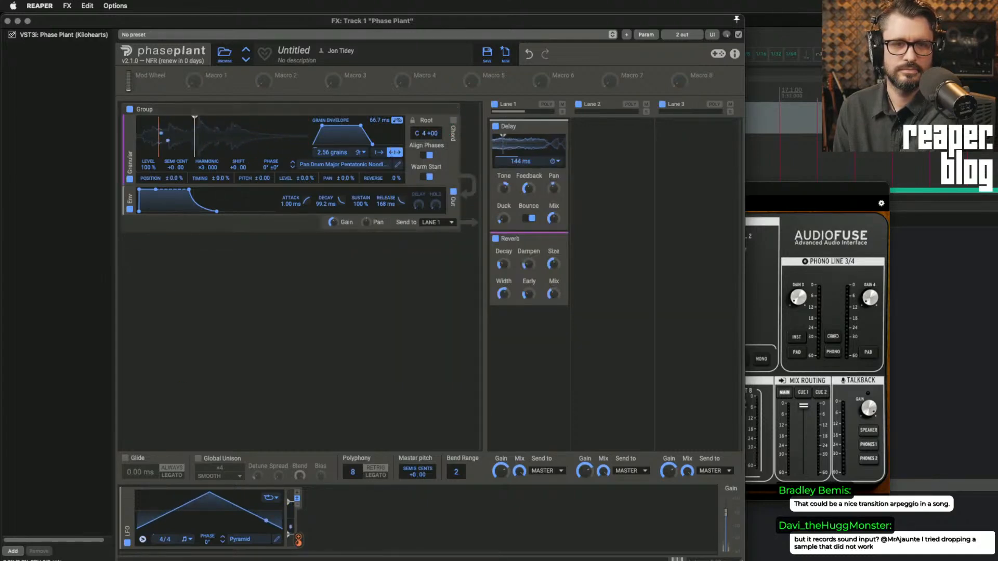
pyautogui.click(127, 544)
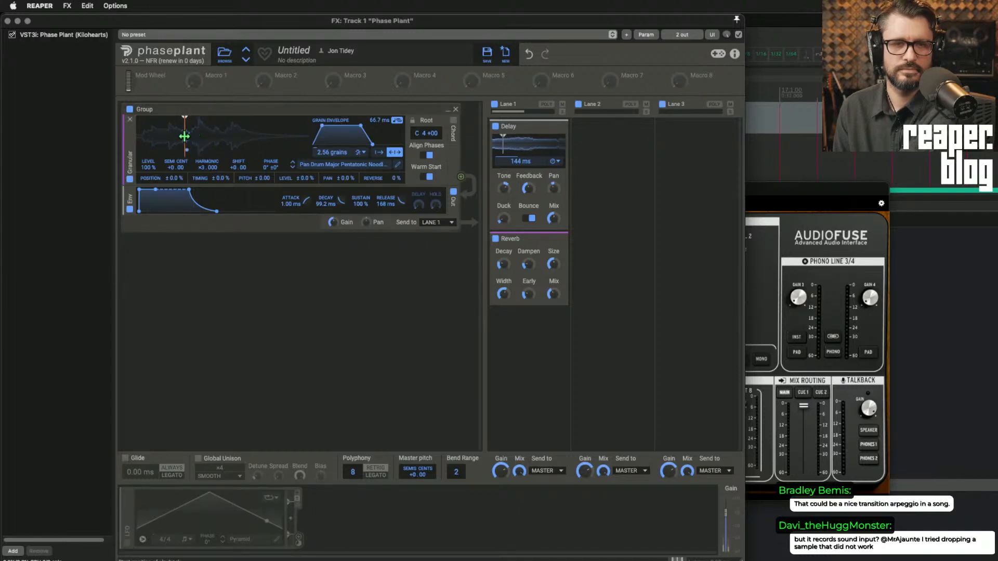
pyautogui.moveTo(184, 137); pyautogui.dragTo(146, 140)
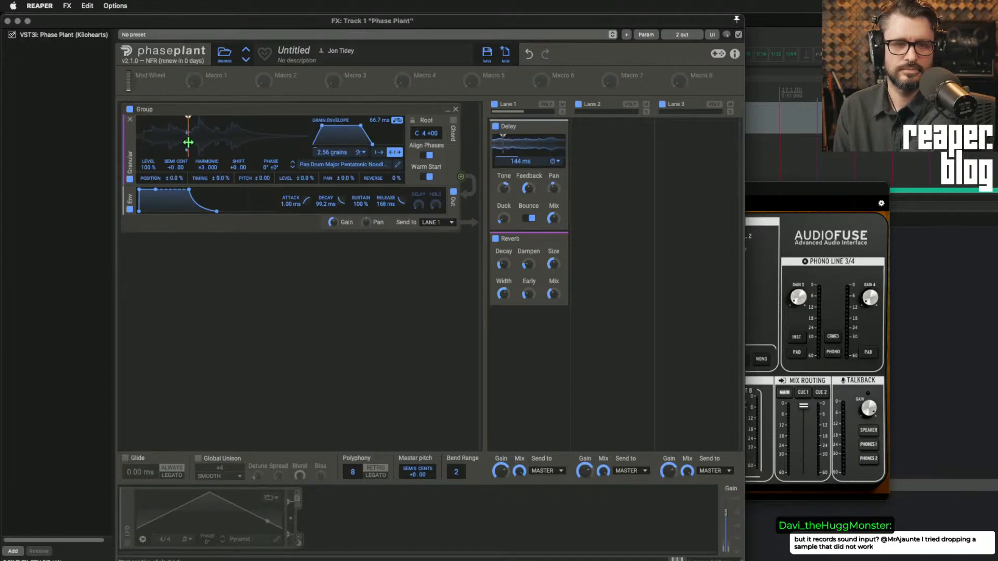
pyautogui.click(129, 544)
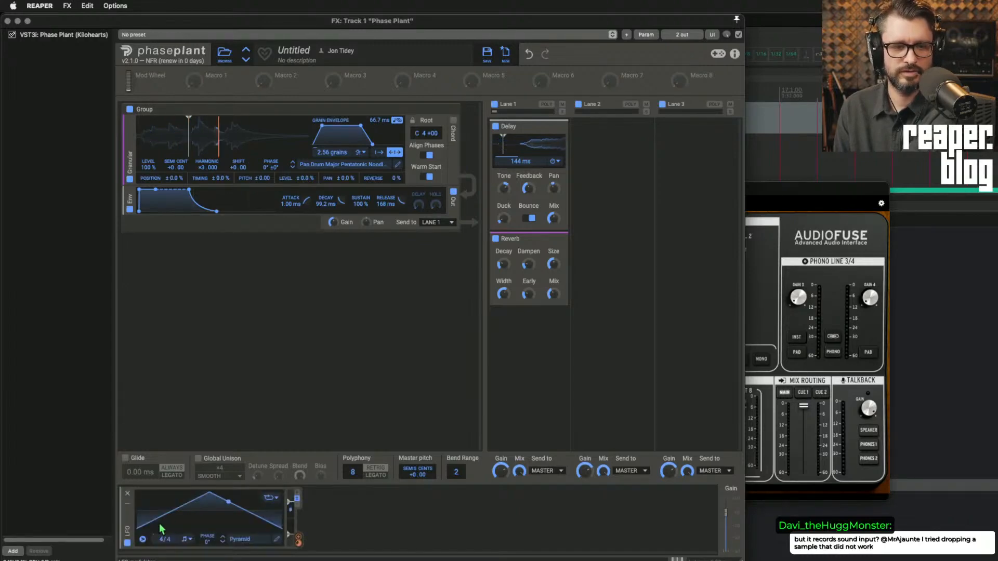
# Step: Browse the factory LFO shapes and change the LFO from Pyramid to Quantized 16ths from the Wubs folder
pyautogui.click(254, 543)
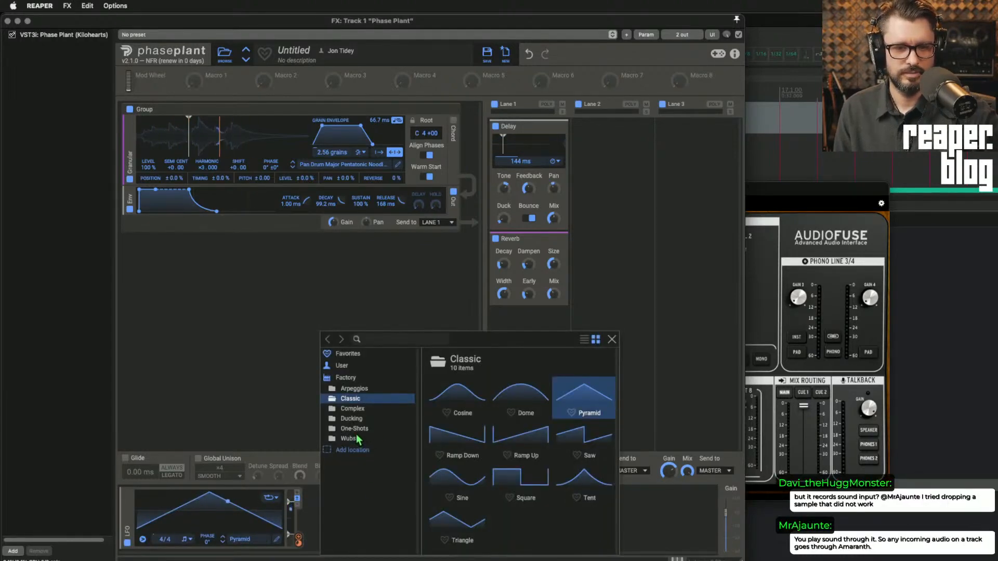
pyautogui.click(357, 379)
pyautogui.click(361, 390)
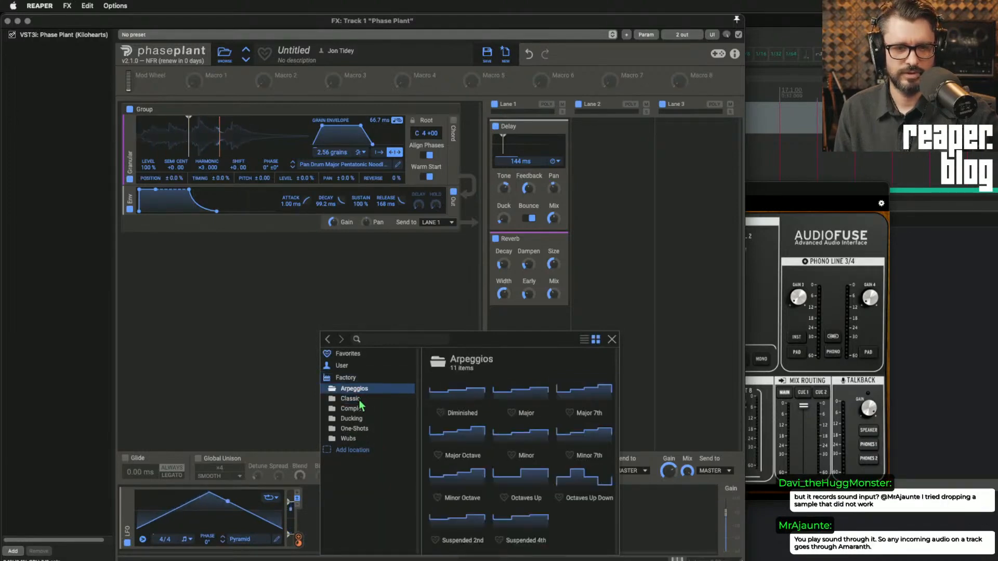
pyautogui.click(351, 399)
pyautogui.click(359, 419)
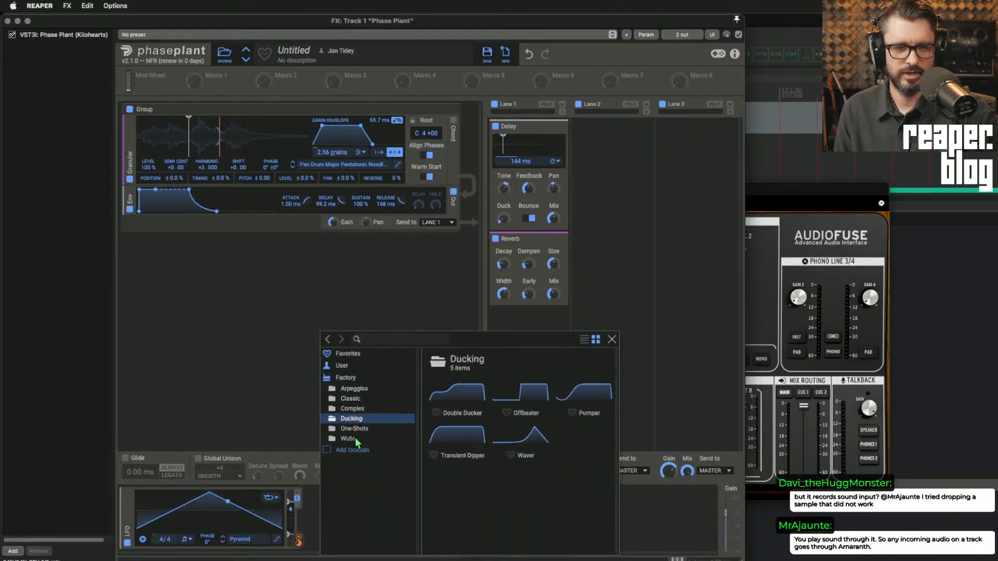
pyautogui.click(354, 438)
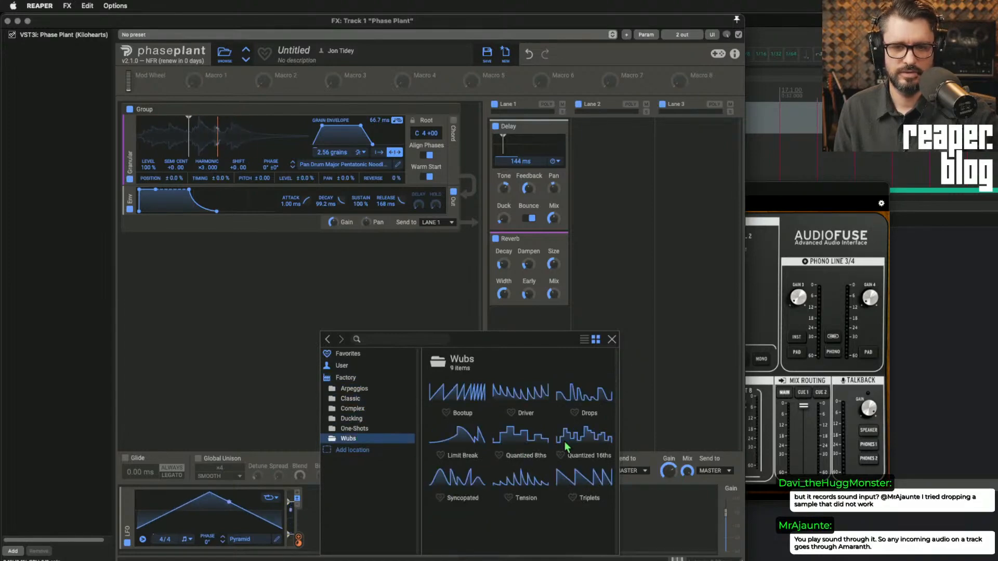
pyautogui.click(584, 448)
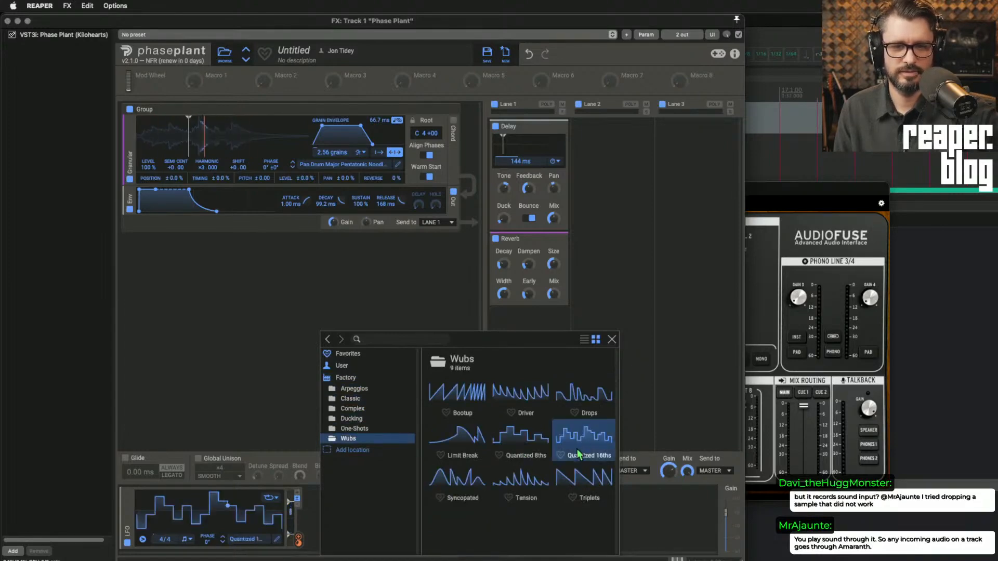
pyautogui.click(271, 323)
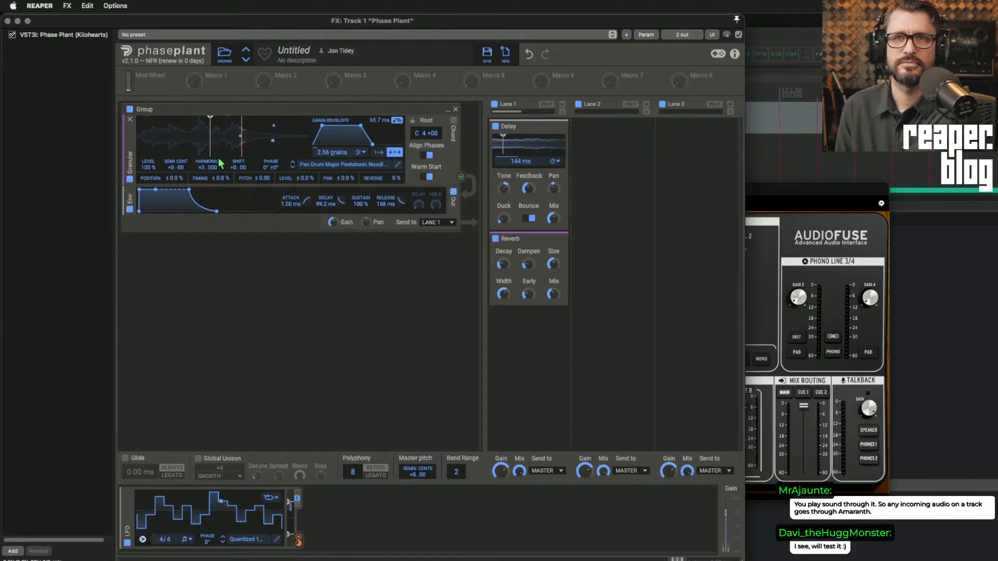
# Step: Load the Singing Bowl Rub sample from the acoustic phrases into the Granular generator
pyautogui.click(334, 165)
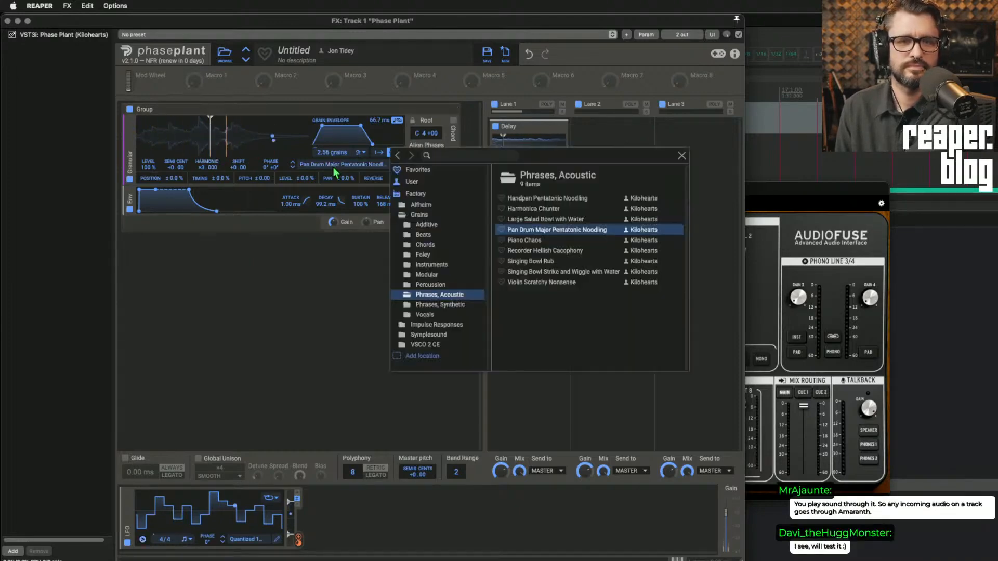
pyautogui.click(539, 263)
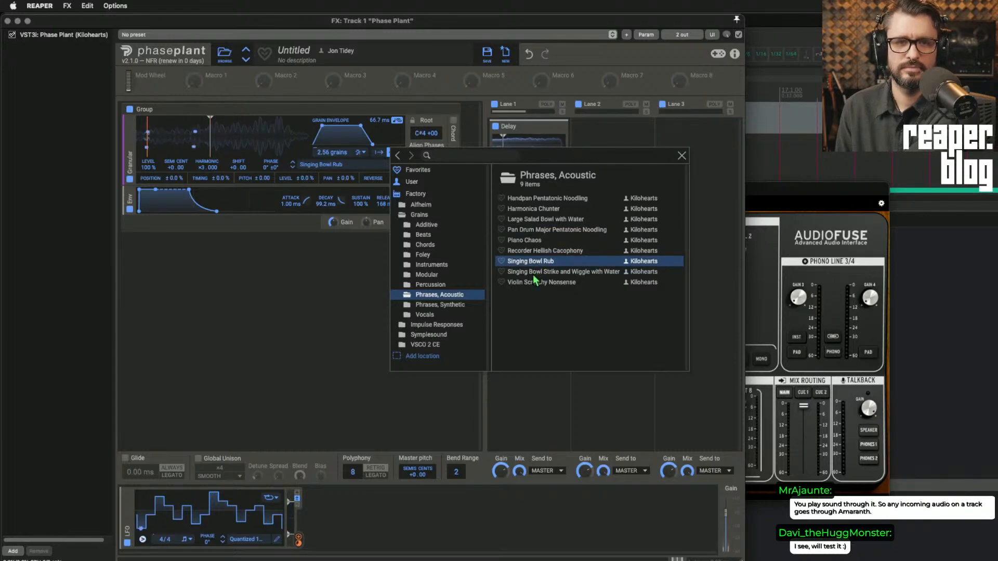
pyautogui.click(245, 323)
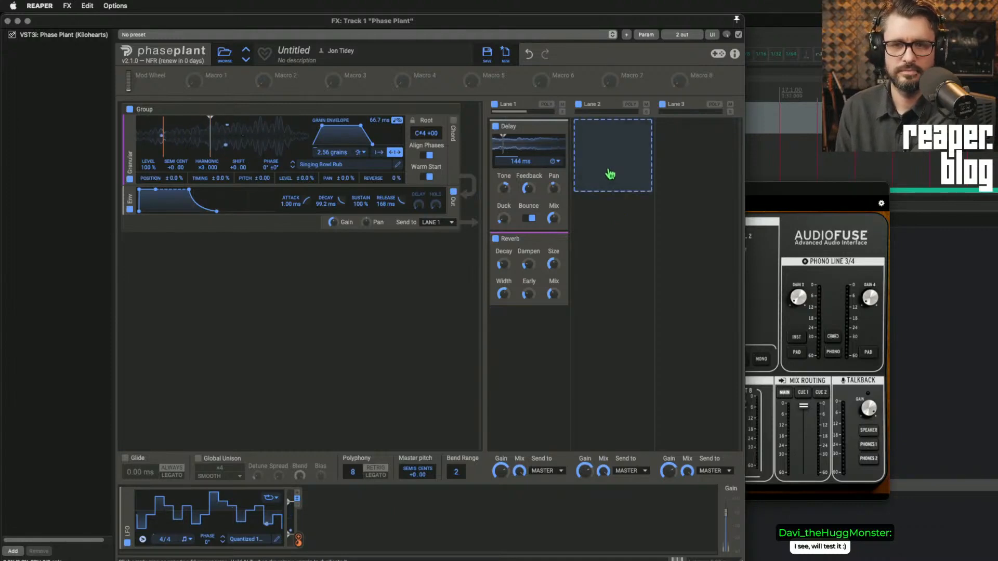
# Step: Add a Reverser and a Compressor after the Reverb in Lane 1, and lower the Compressor's threshold
pyautogui.click(516, 336)
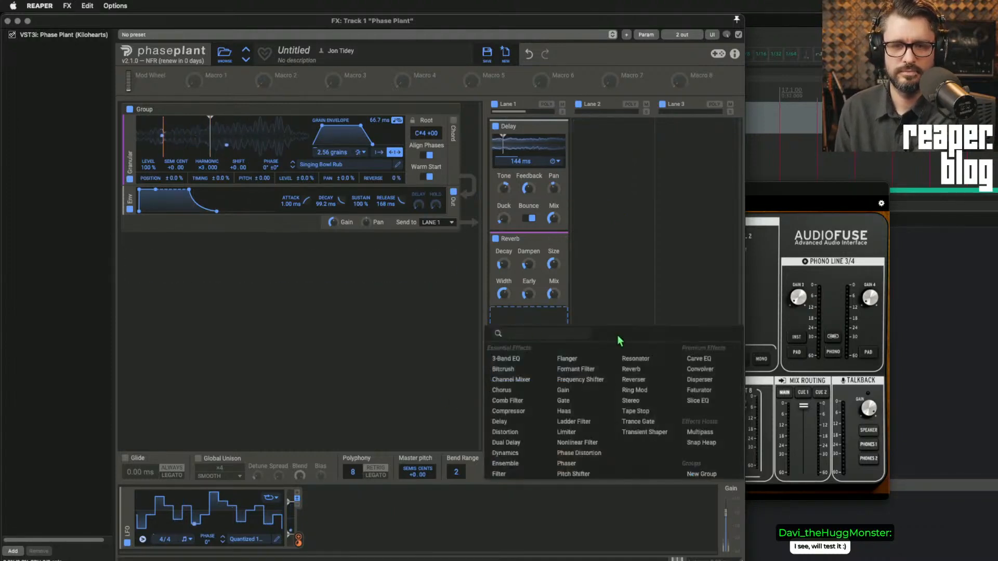
pyautogui.click(640, 380)
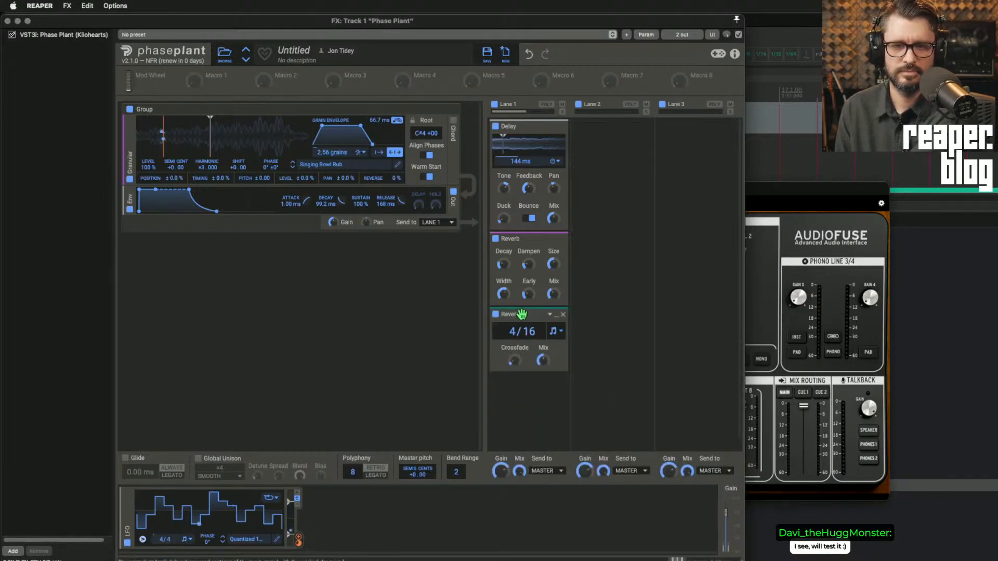
pyautogui.click(519, 394)
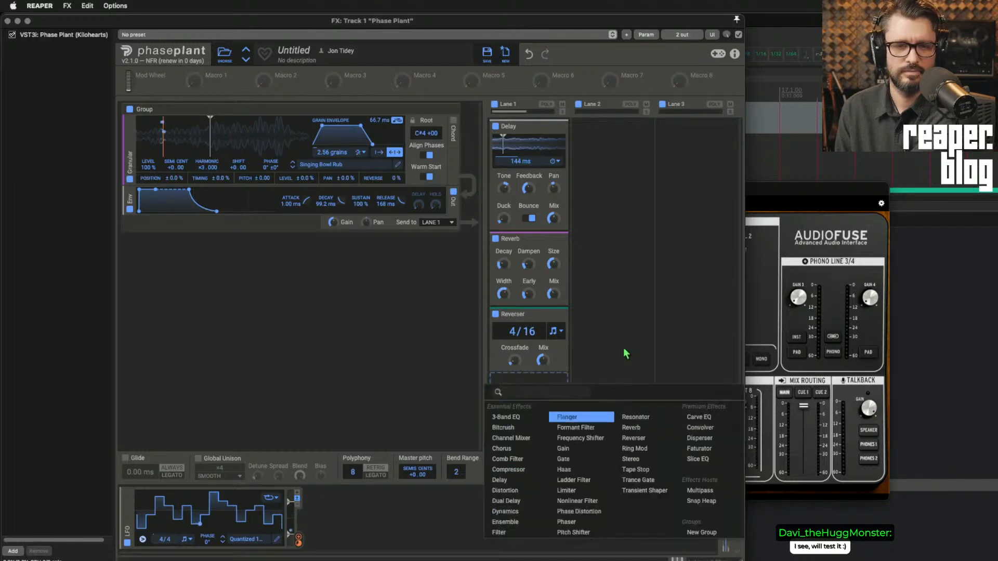
pyautogui.click(537, 471)
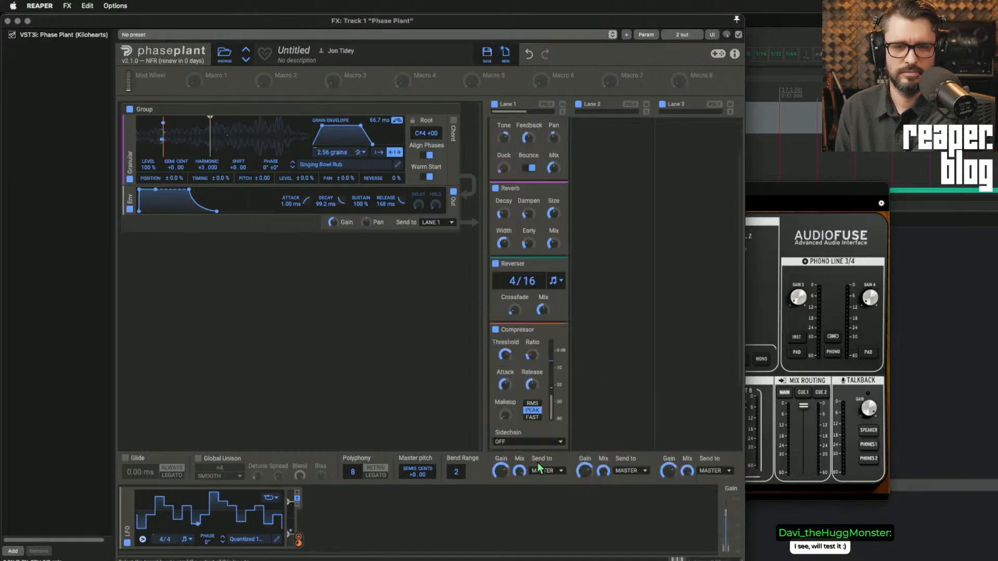
pyautogui.moveTo(505, 355); pyautogui.dragTo(504, 366)
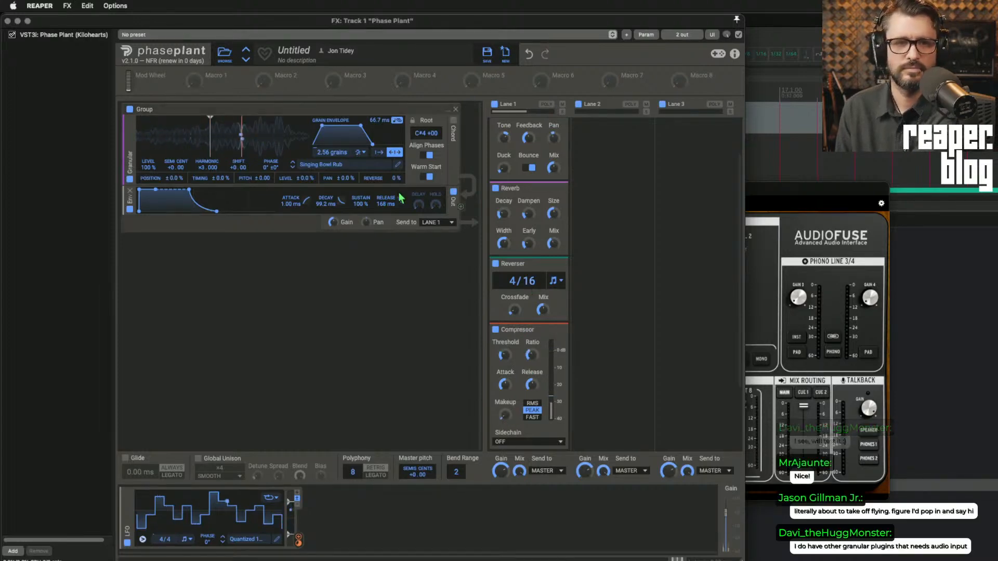
# Step: Switch the Granular generator to the next sample, Singing Bowl Strike and Wiggle with Water
pyautogui.click(292, 167)
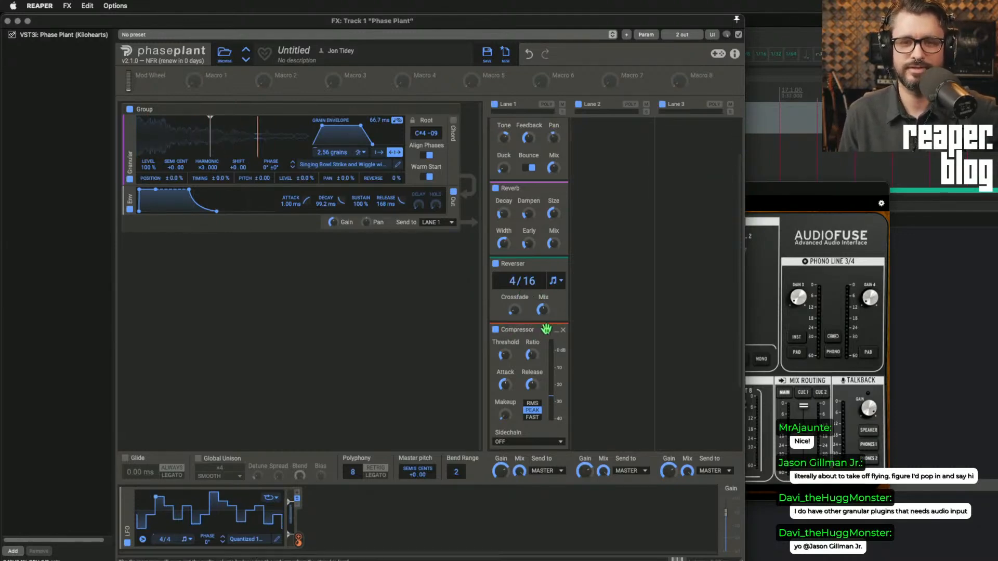
pyautogui.scroll(2, 496, 332)
pyautogui.scroll(-5, 496, 334)
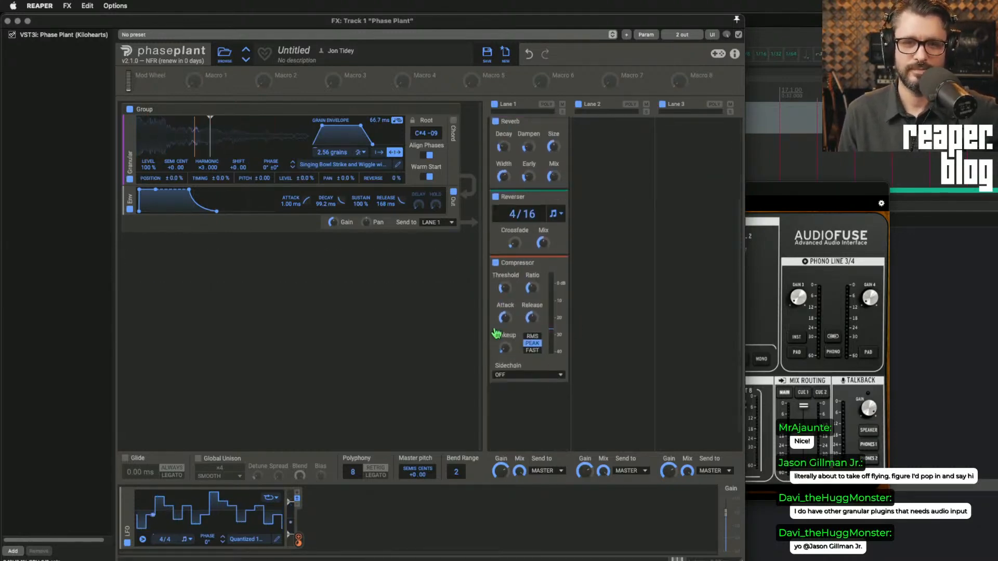
# Step: Remove the Reverser from Lane 1 and add an Ensemble effect after the Compressor
pyautogui.scroll(5, 496, 334)
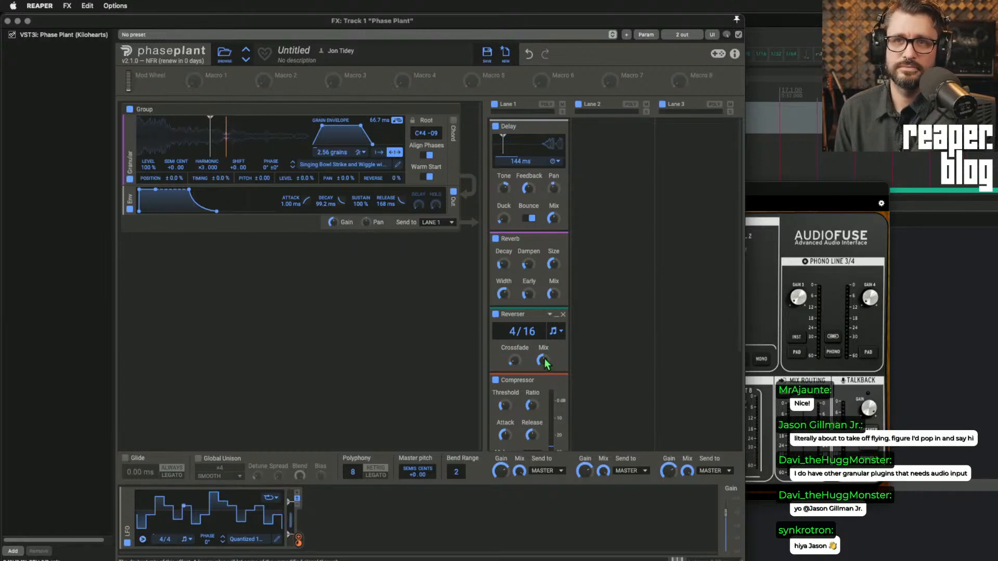
pyautogui.click(564, 315)
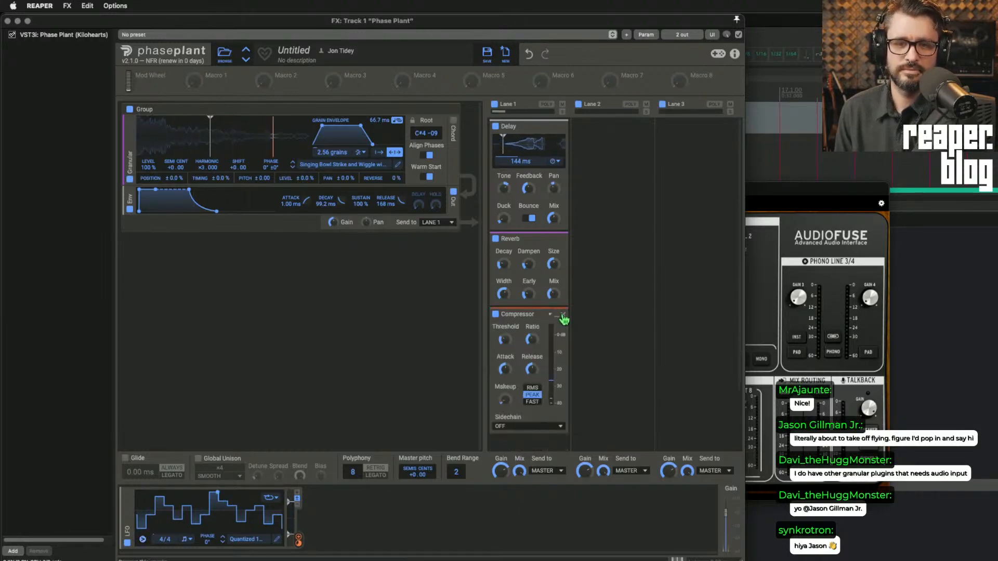
pyautogui.click(529, 442)
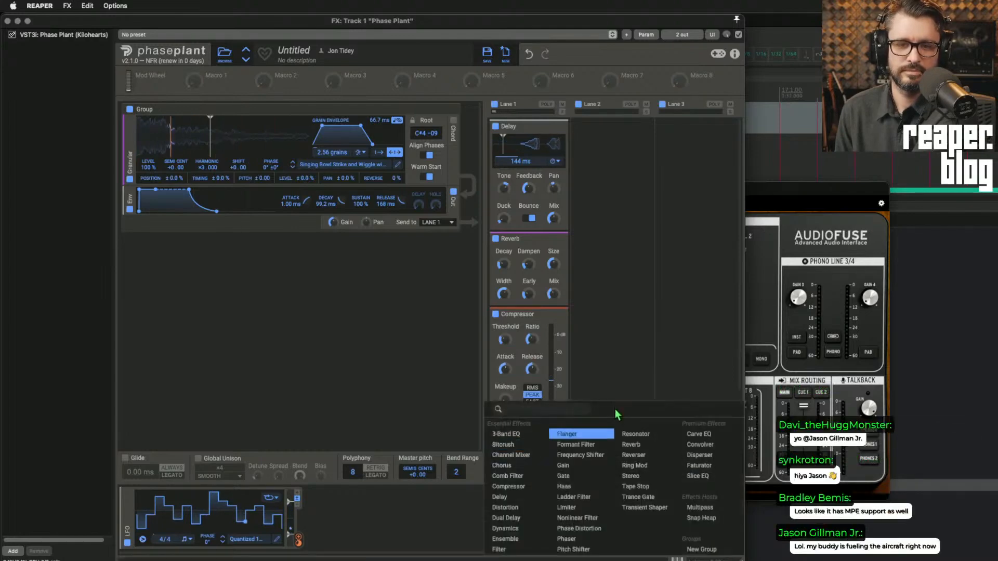
pyautogui.click(524, 540)
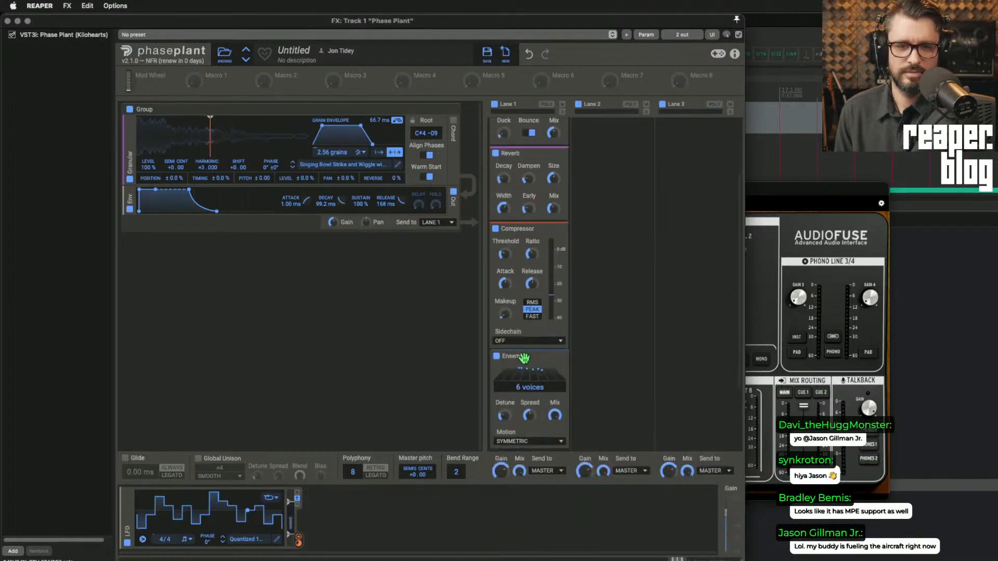
# Step: Move the Ensemble between the Delay and the Reverb, raise its spread and set it to 13 voices
pyautogui.moveTo(524, 358); pyautogui.dragTo(527, 152)
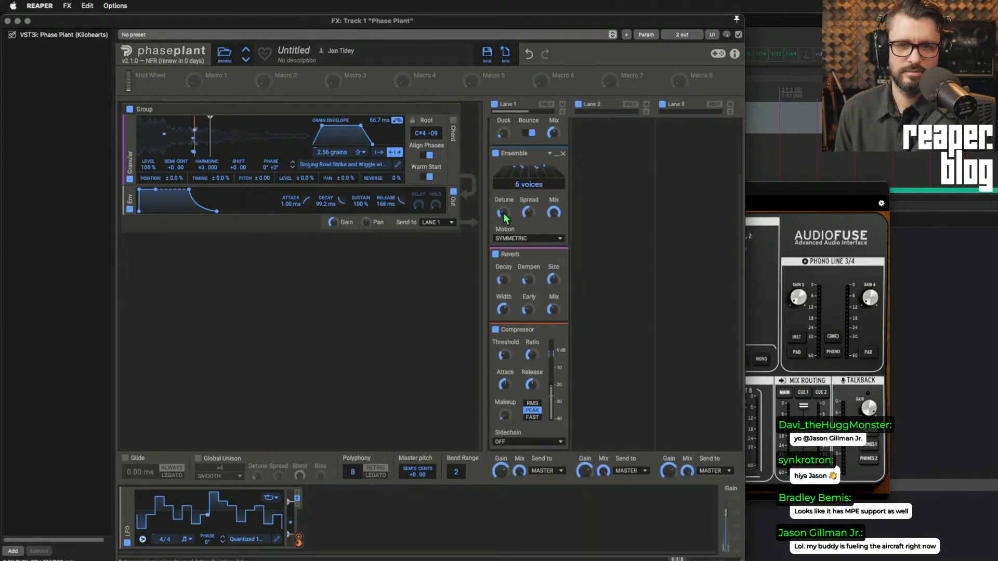
pyautogui.moveTo(556, 209); pyautogui.dragTo(557, 177)
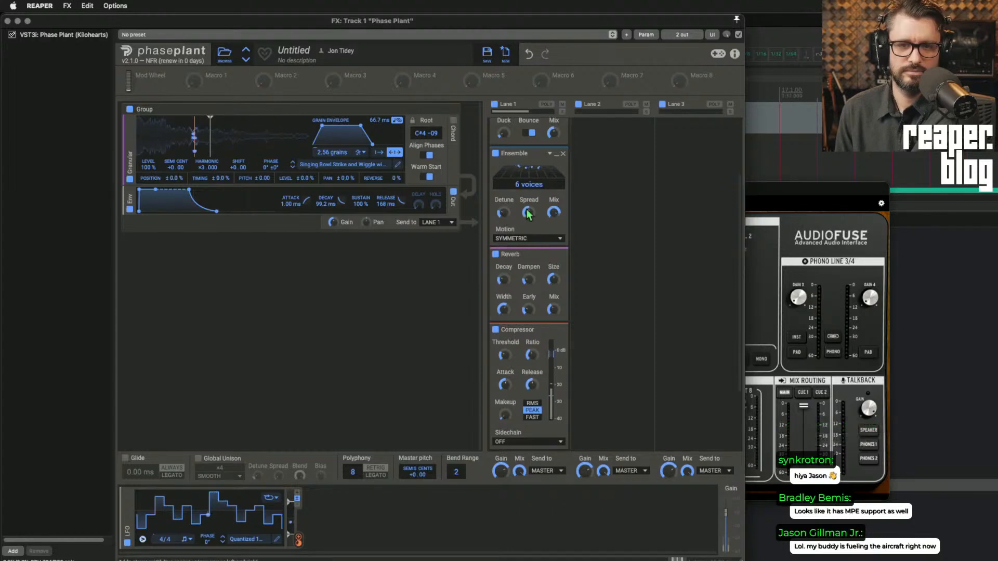
pyautogui.moveTo(528, 214); pyautogui.dragTo(527, 204)
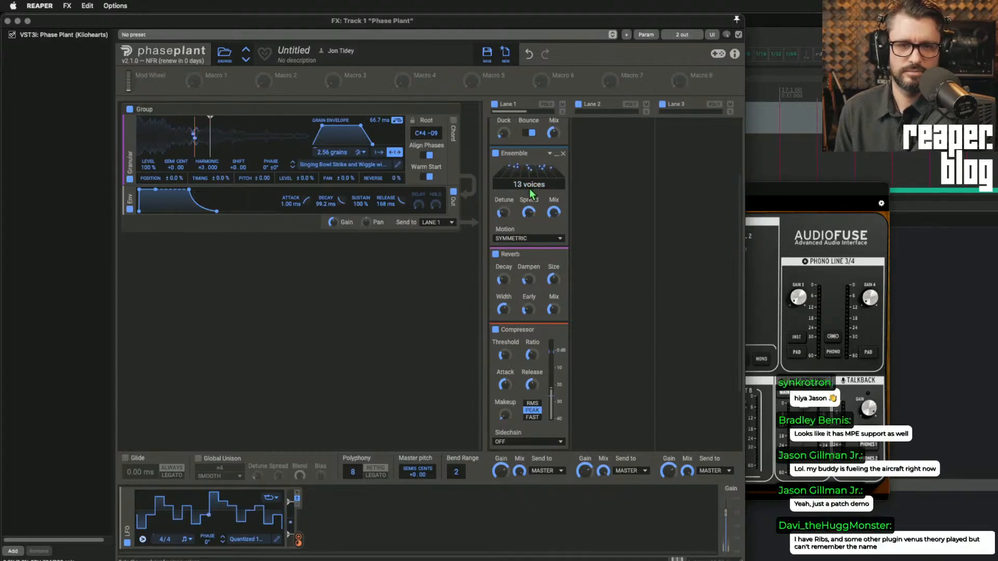
# Step: Try Chord mode with Octaves, the third pattern shape and a range of 3.20 octaves, and turn Chord mode off
pyautogui.click(454, 122)
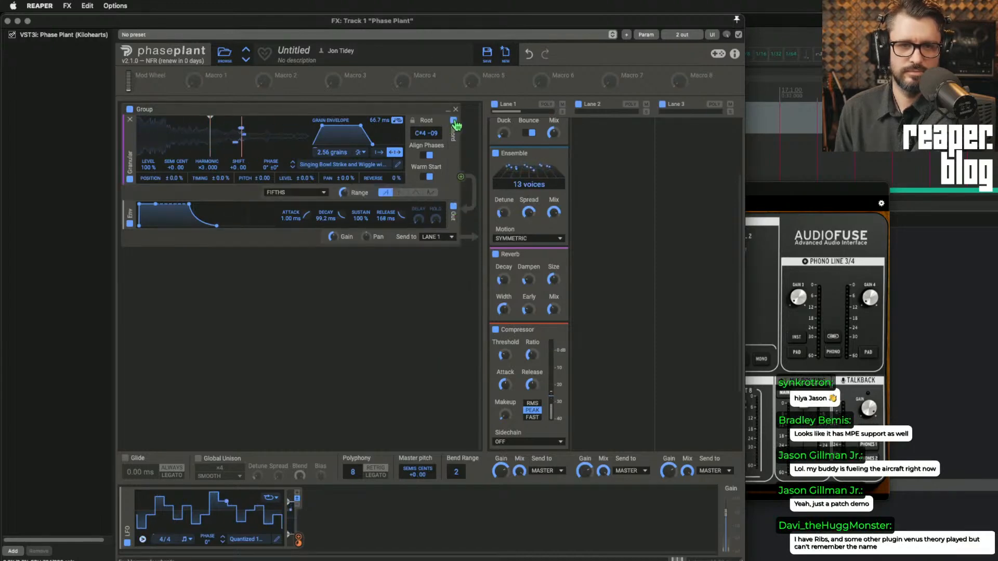
pyautogui.click(290, 200)
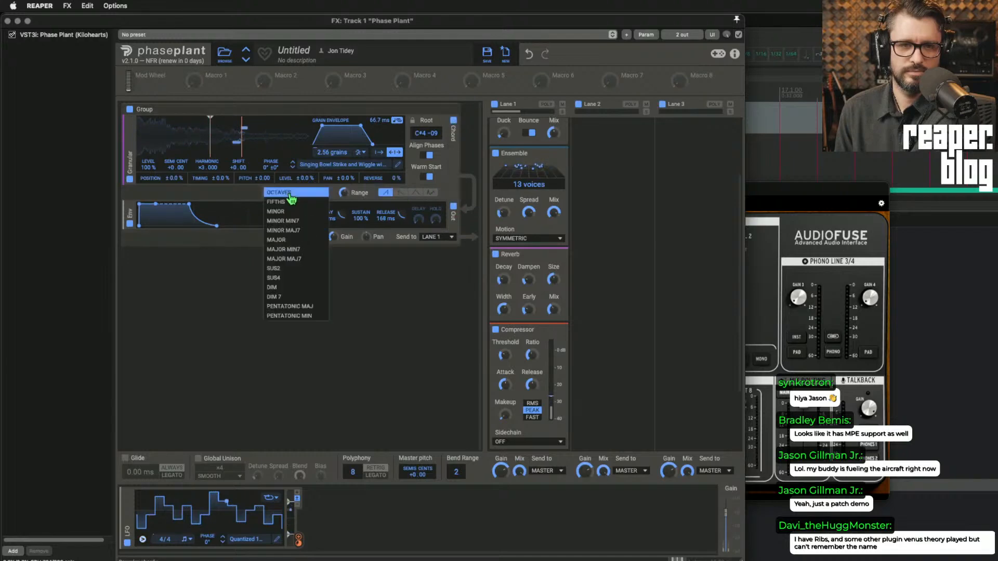
pyautogui.click(295, 193)
pyautogui.click(297, 195)
pyautogui.click(296, 193)
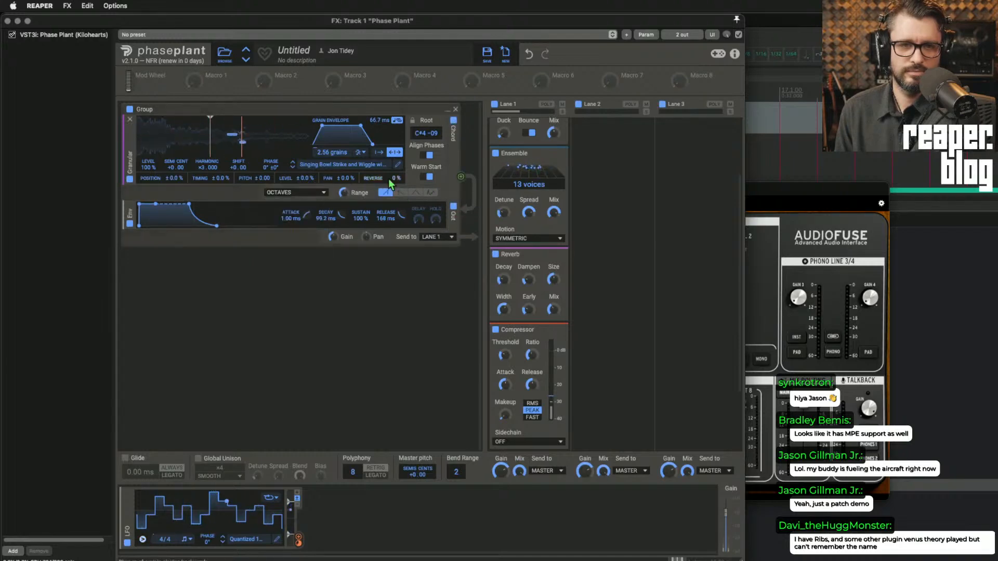
pyautogui.click(416, 193)
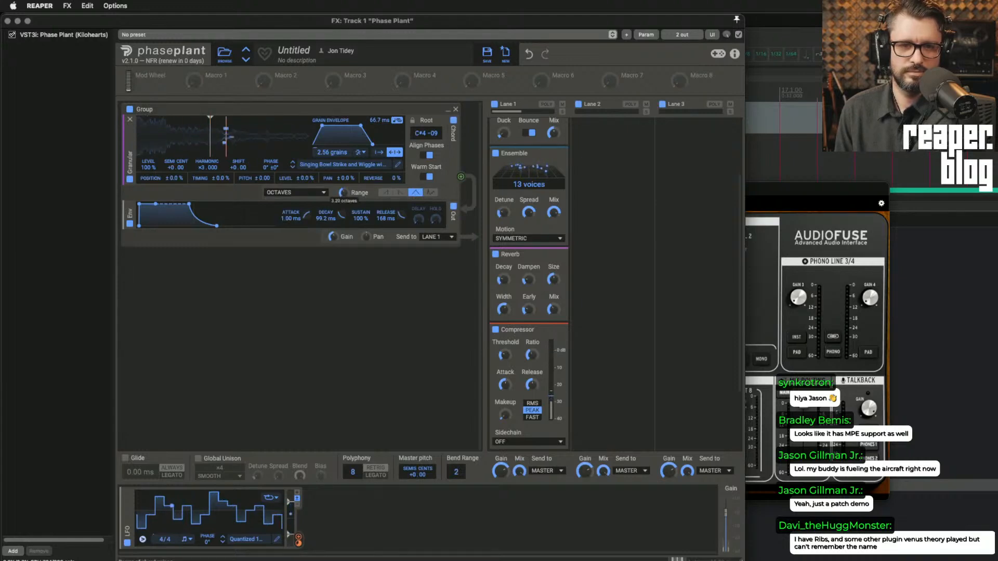
pyautogui.click(453, 121)
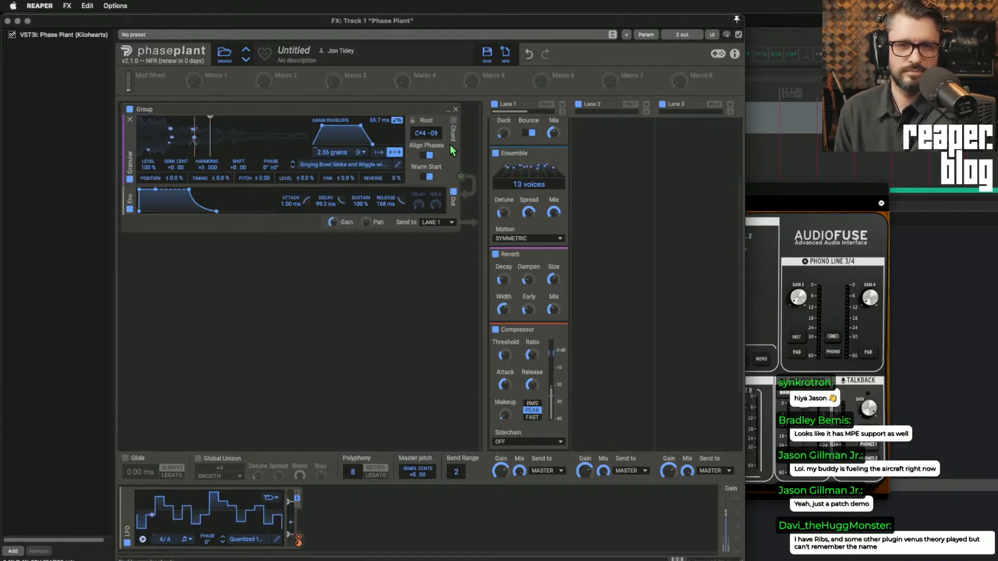
# Step: Load the synthetic phrase Euphoric Noise Phrase after trying Apocalyptic Swell, Atonal Arpeggio and Binaural Nightmare
pyautogui.click(344, 164)
pyautogui.click(464, 306)
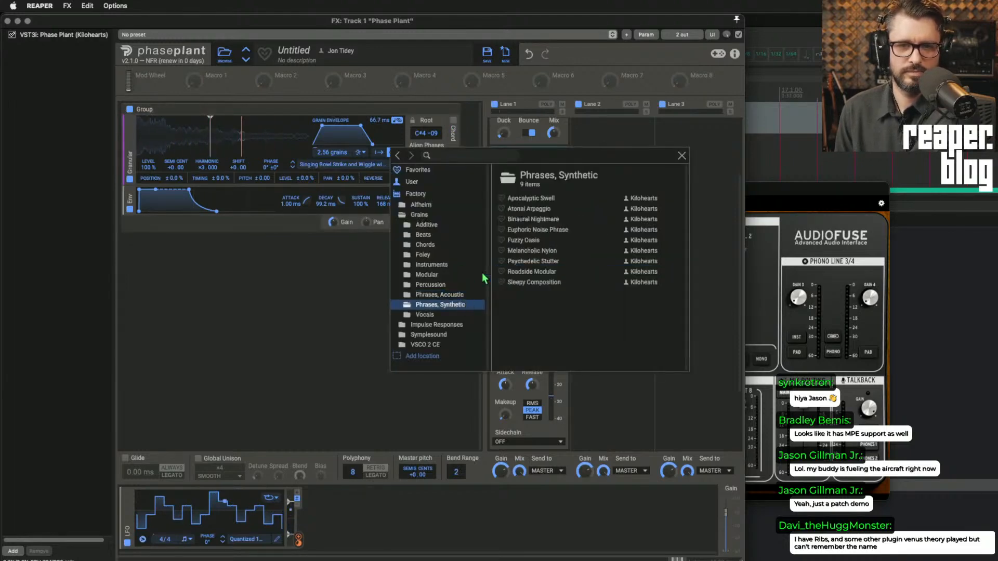
pyautogui.click(544, 201)
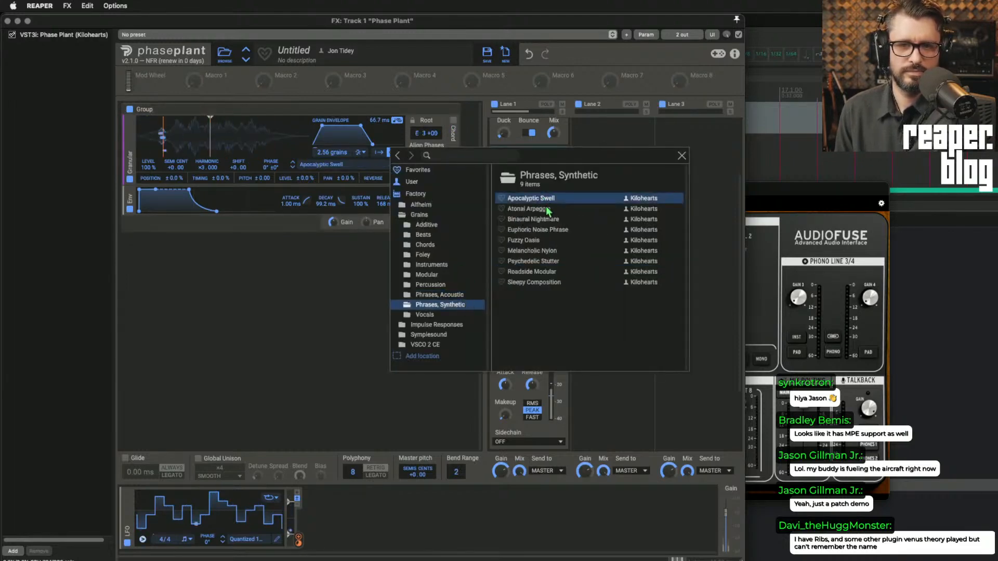
pyautogui.click(549, 210)
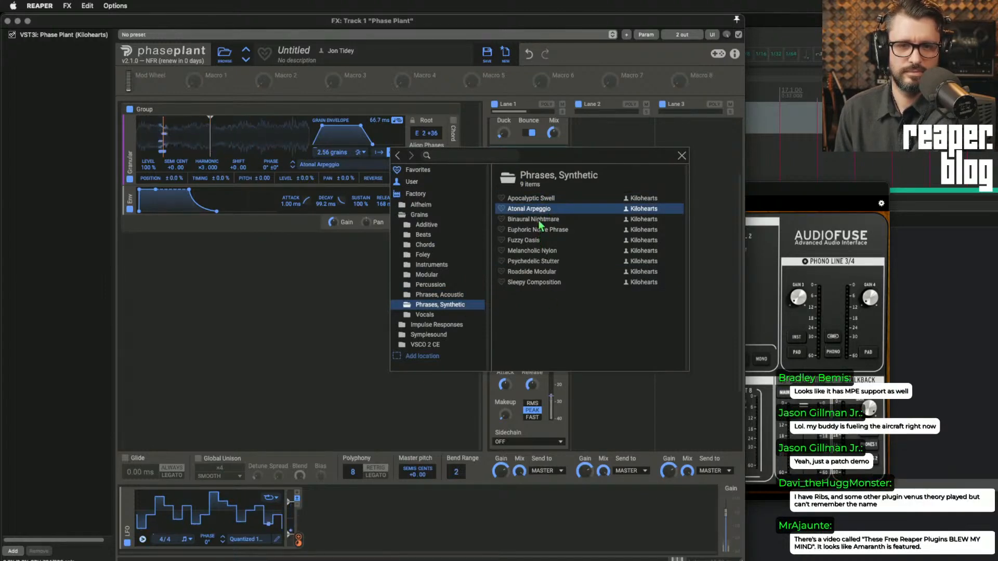
pyautogui.click(540, 221)
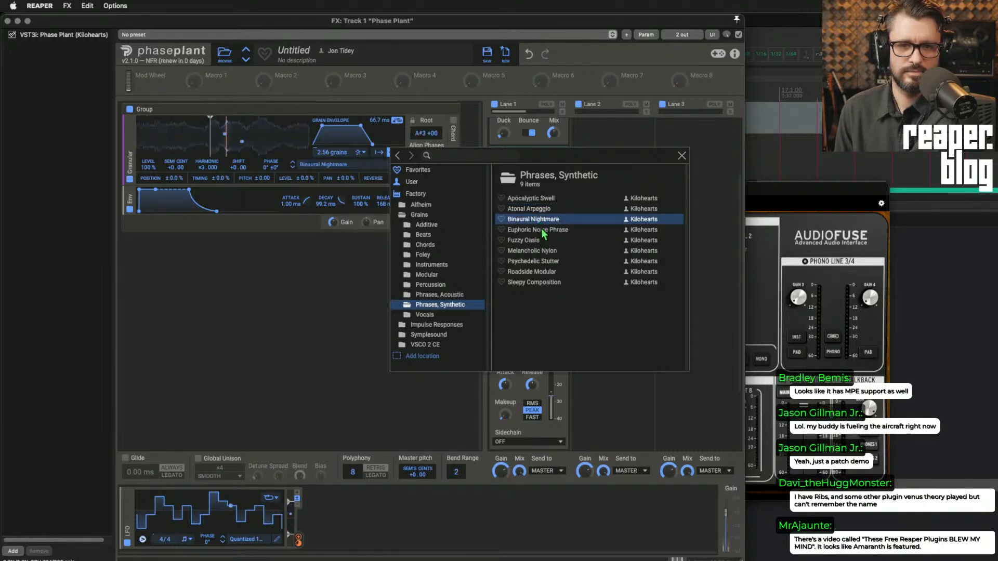
pyautogui.click(544, 232)
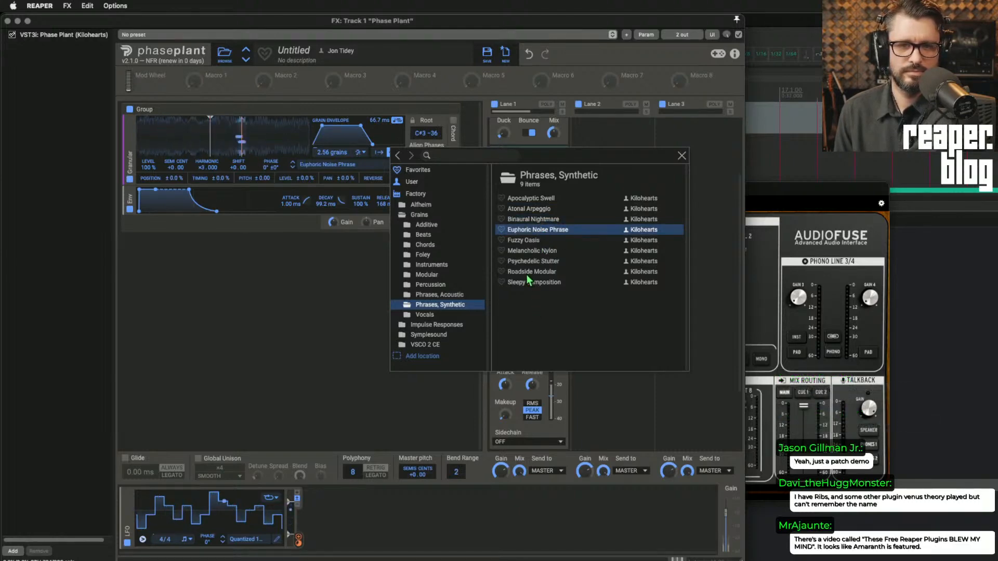
pyautogui.click(336, 310)
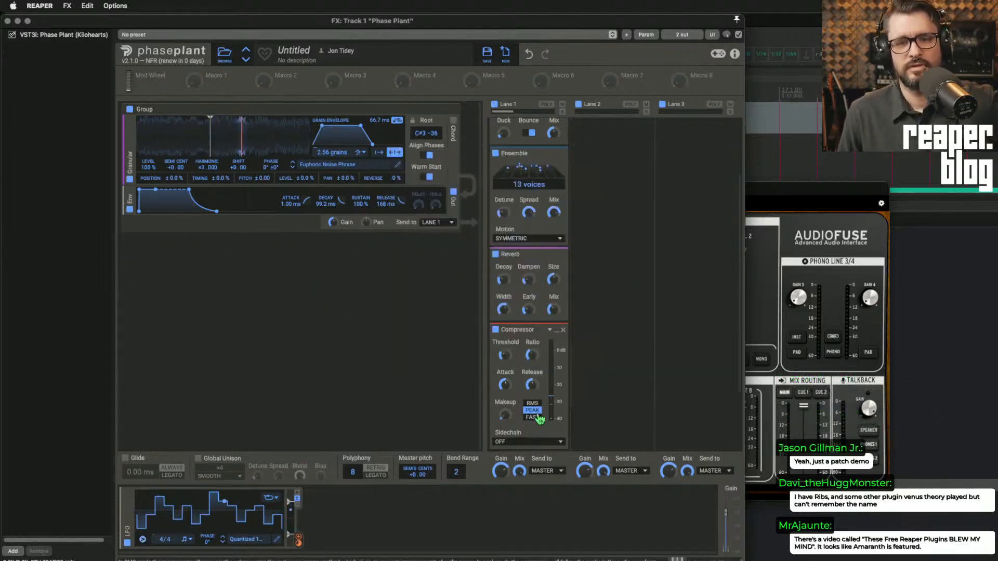
# Step: Route Lane 1's output to Lane 2 and add a Trance Gate in Lane 2
pyautogui.click(547, 470)
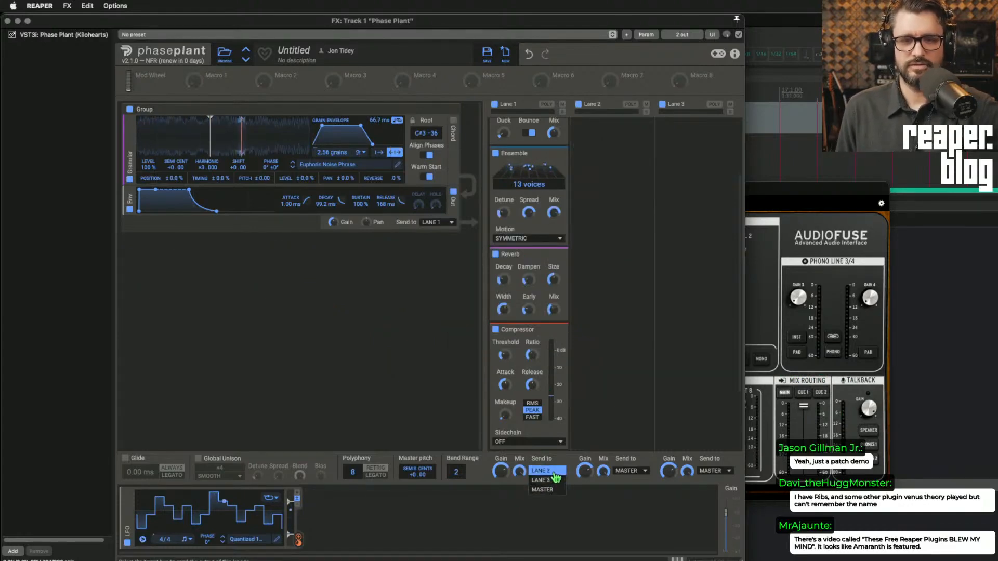
pyautogui.click(552, 471)
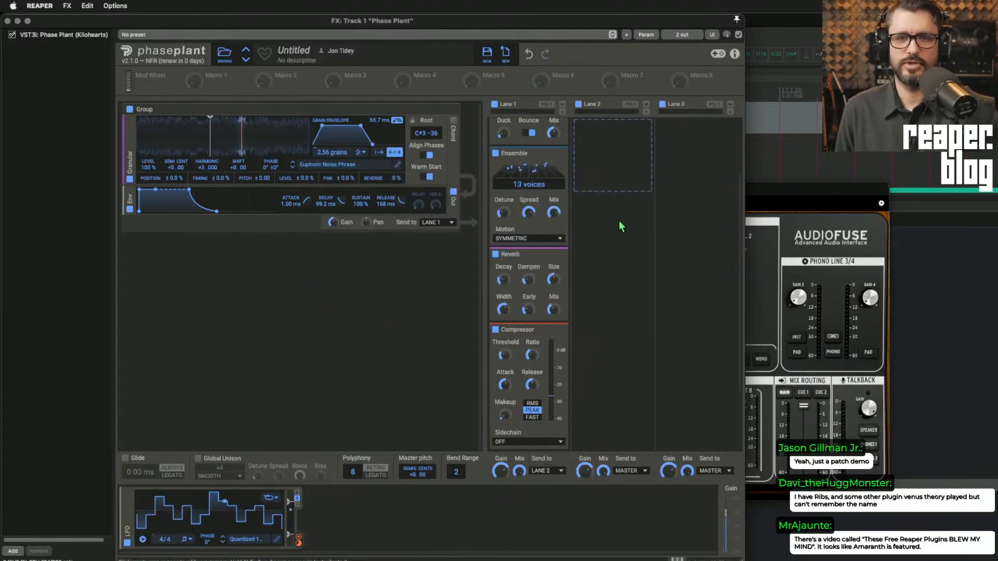
pyautogui.click(588, 151)
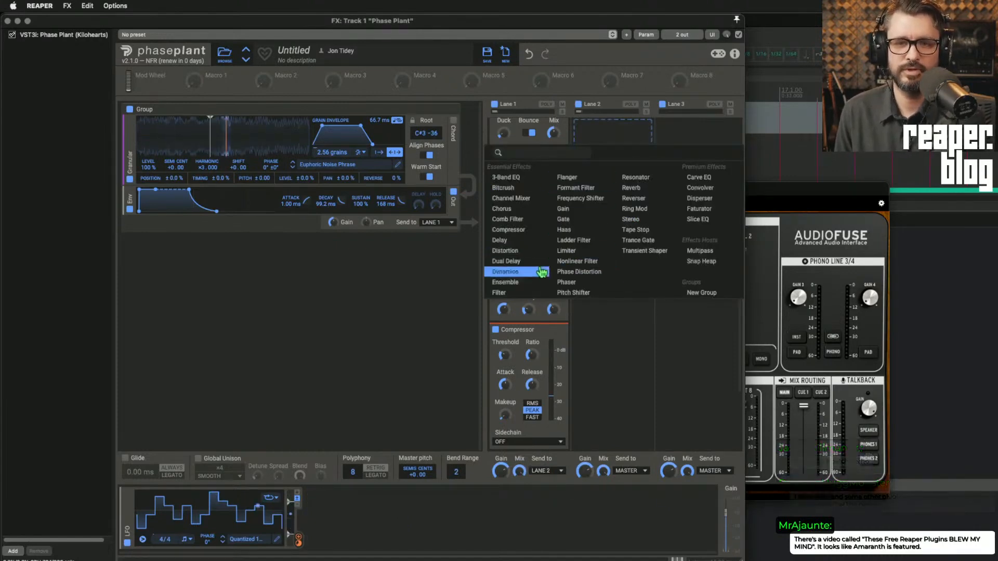
pyautogui.click(647, 241)
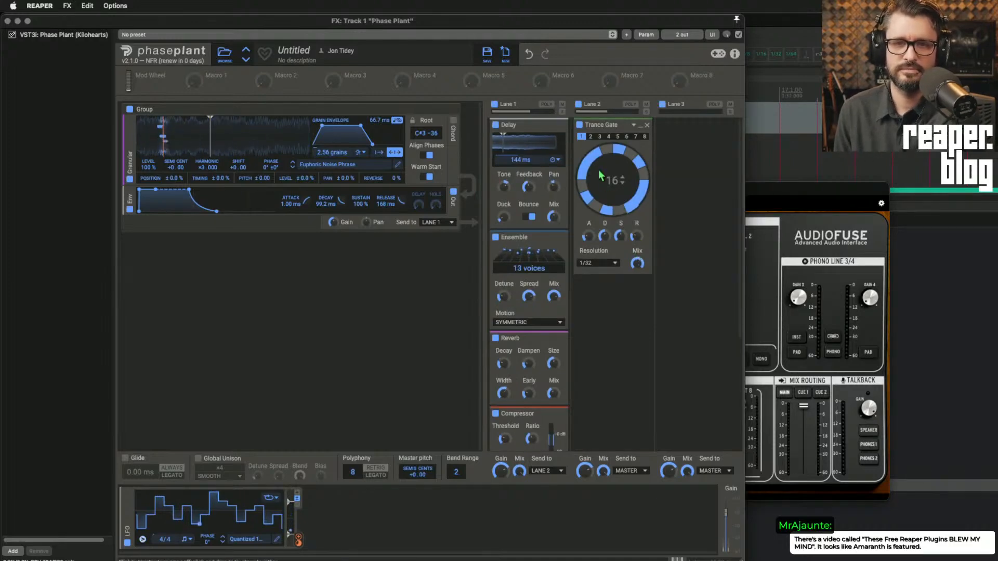
# Step: Audition Trance Gate patterns 2 to 6, return to pattern 1 and set the resolution to 1/16
pyautogui.click(591, 137)
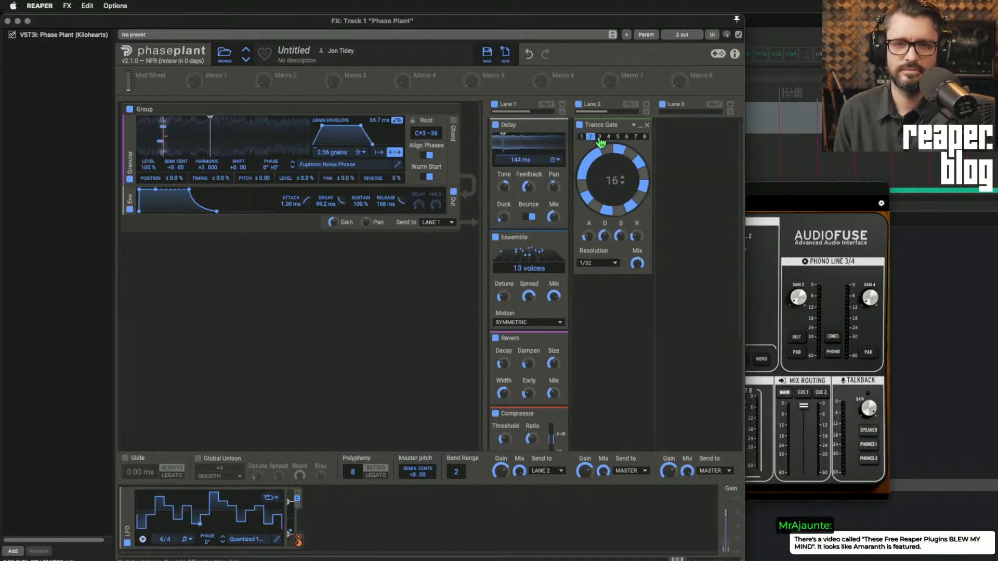
pyautogui.click(599, 137)
pyautogui.click(609, 137)
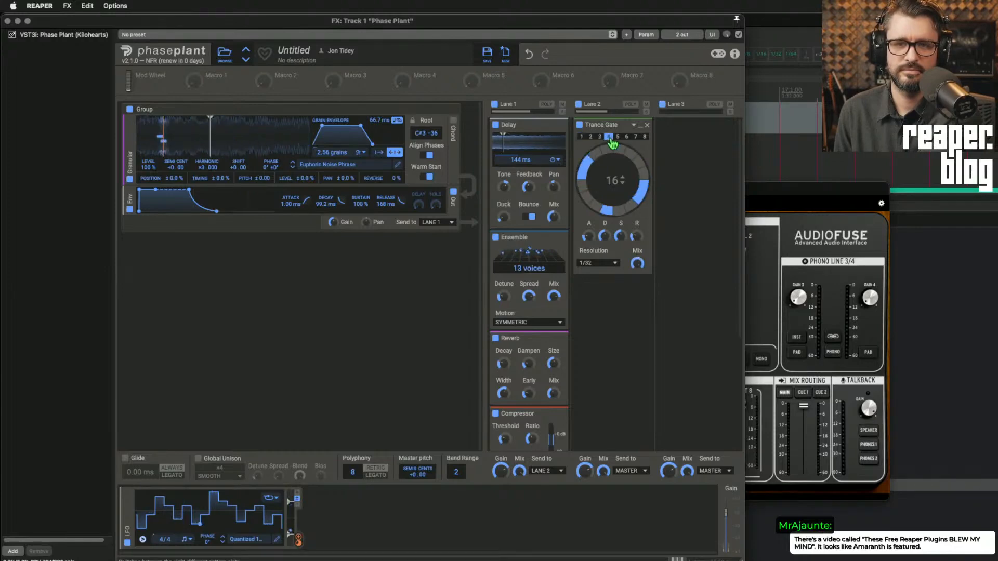
pyautogui.click(618, 136)
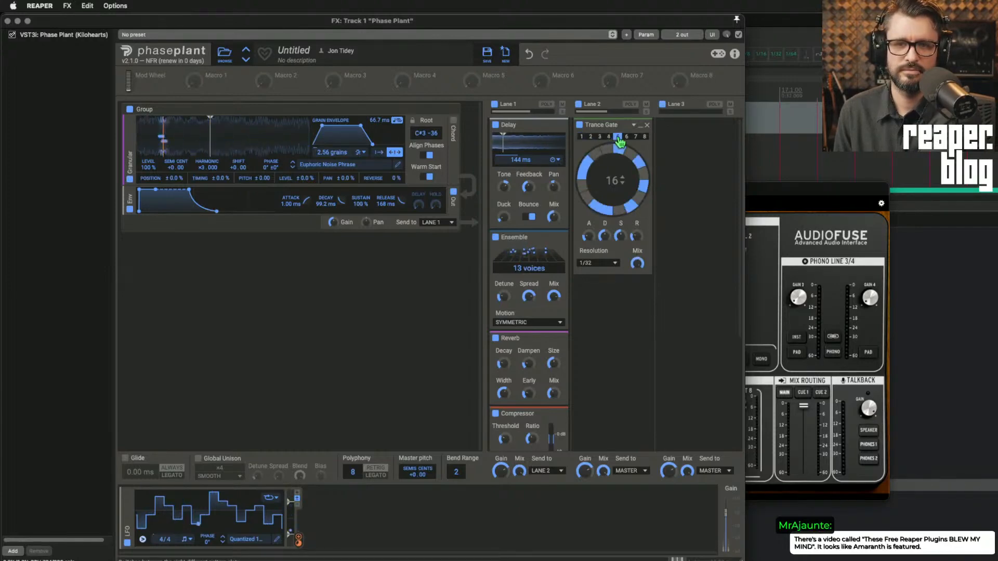
pyautogui.click(627, 137)
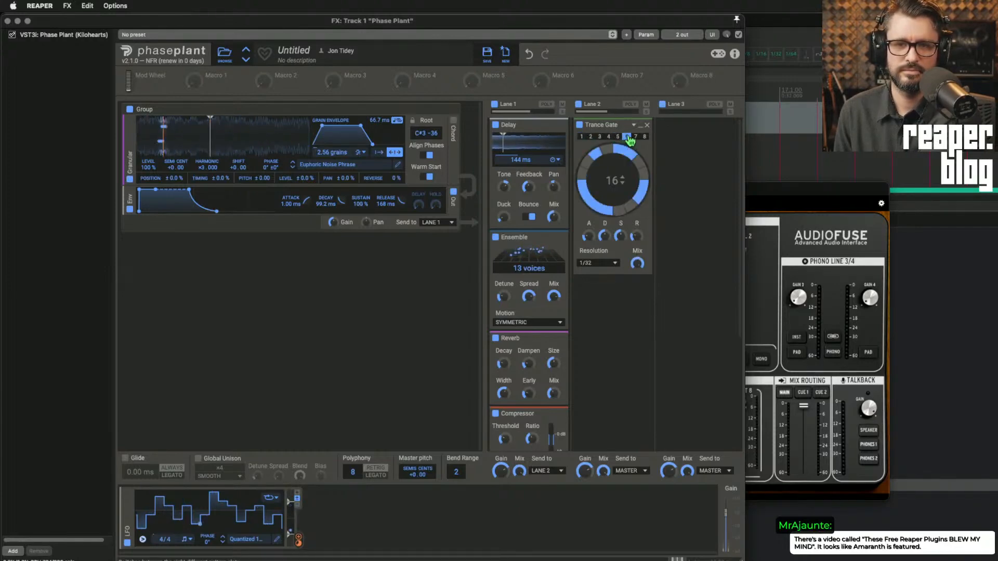
pyautogui.click(582, 137)
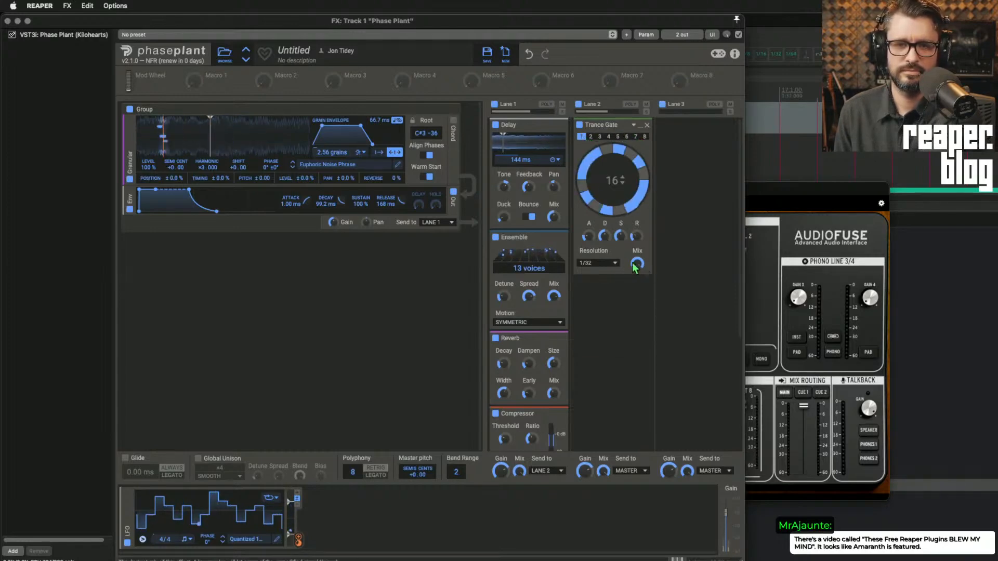
pyautogui.click(602, 263)
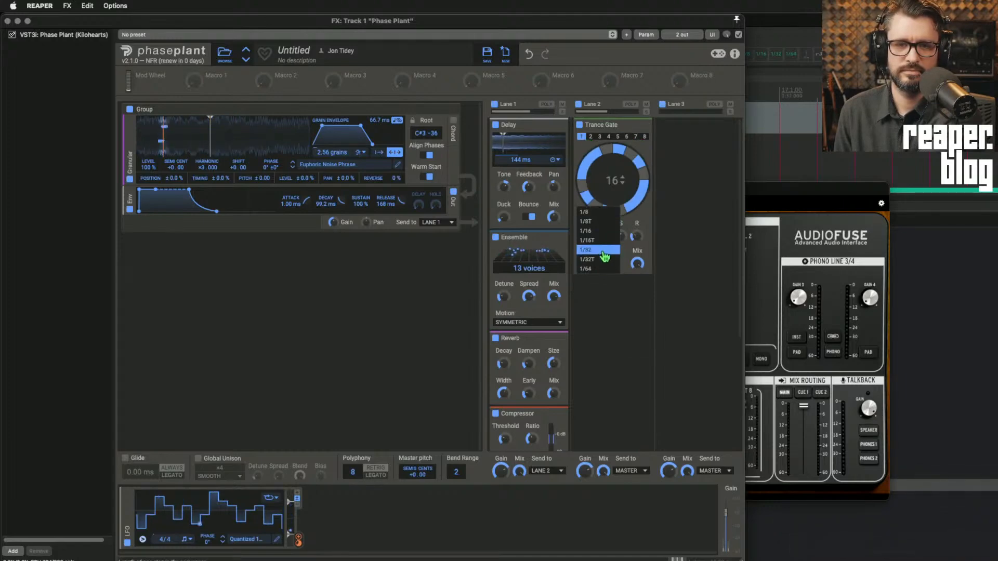
pyautogui.click(598, 231)
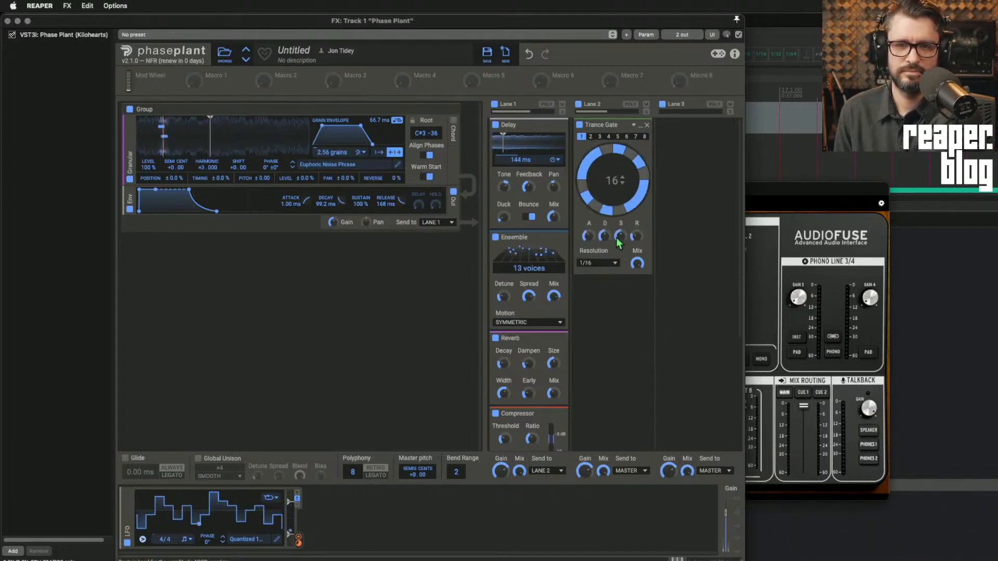
# Step: Move the Compressor from Lane 1 to below the Trance Gate in Lane 2 and set its detection mode to FAST
pyautogui.scroll(1, 595, 325)
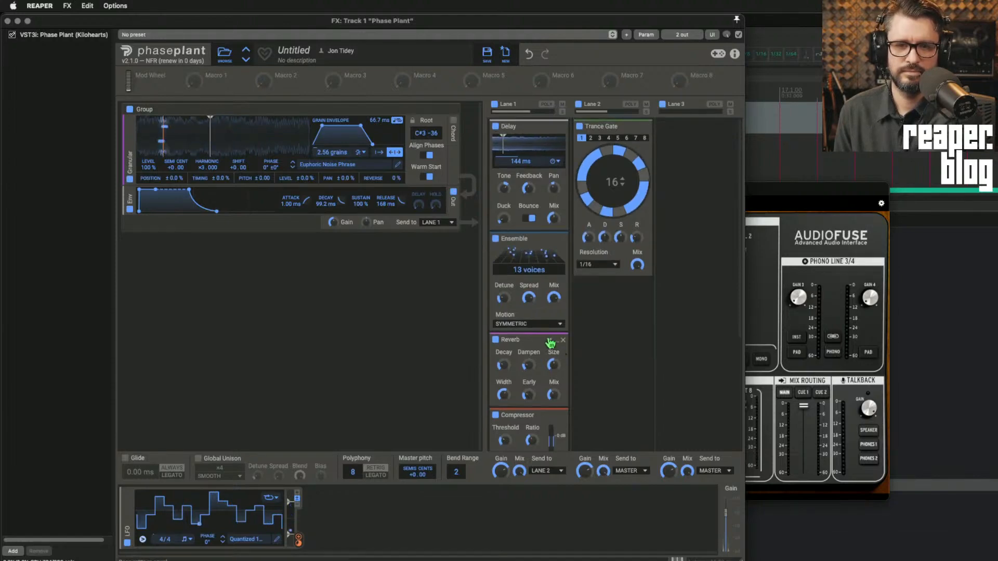
pyautogui.moveTo(550, 343); pyautogui.dragTo(606, 356)
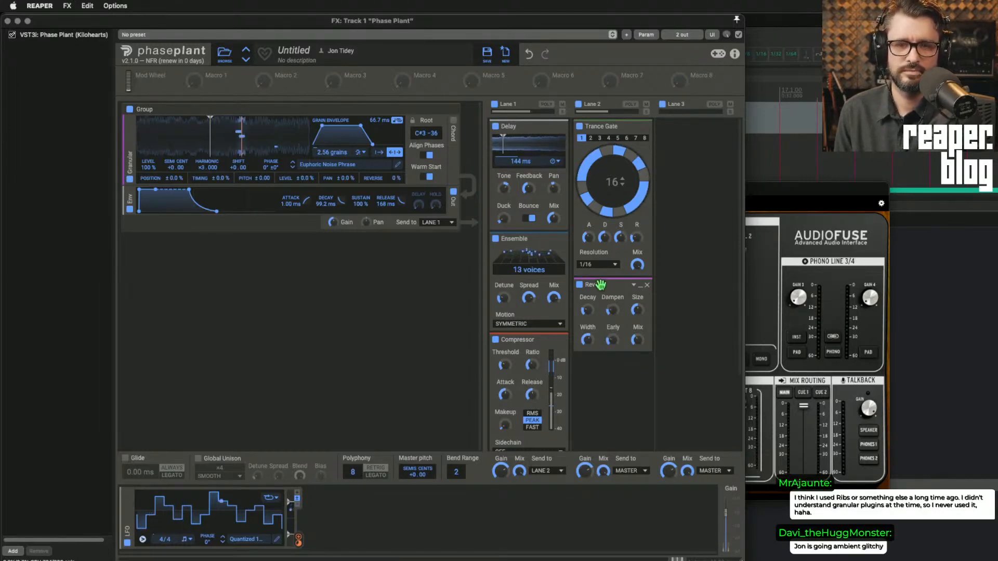
pyautogui.moveTo(601, 285); pyautogui.dragTo(517, 341)
pyautogui.moveTo(517, 415); pyautogui.dragTo(617, 403)
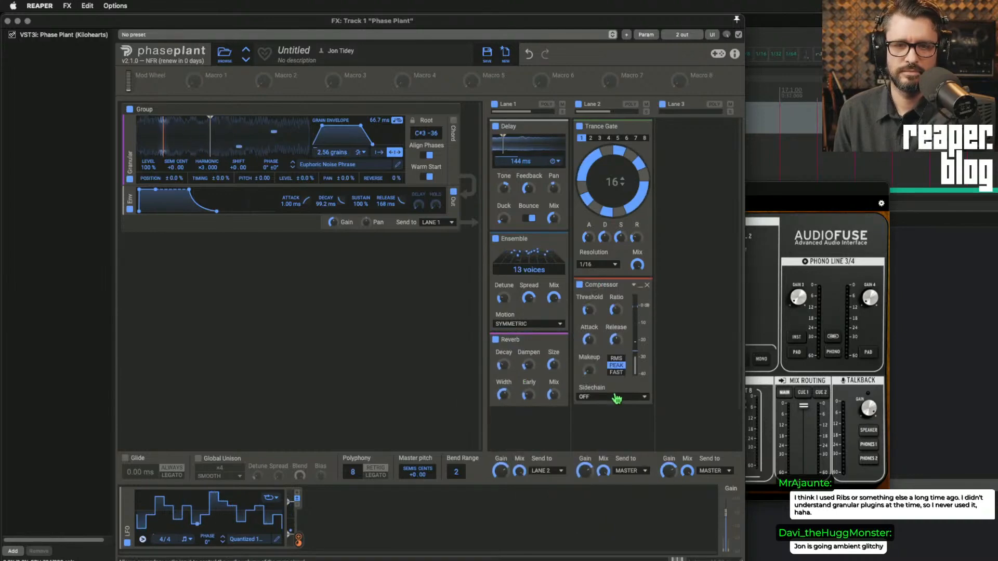
pyautogui.click(616, 373)
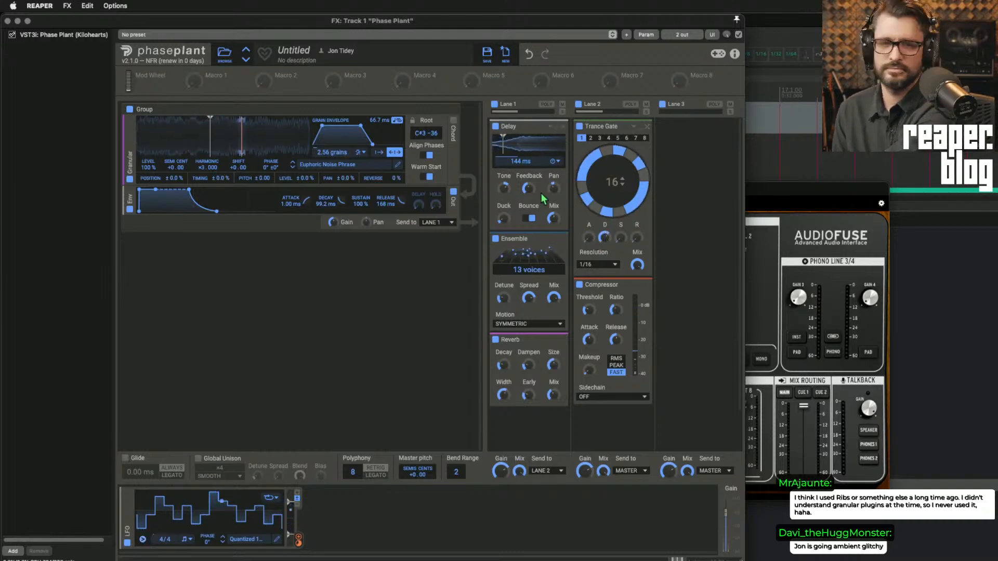
# Step: Move the Delay between the Trance Gate and Compressor in Lane 2 and set its tempo-synced time to 1/16
pyautogui.click(454, 120)
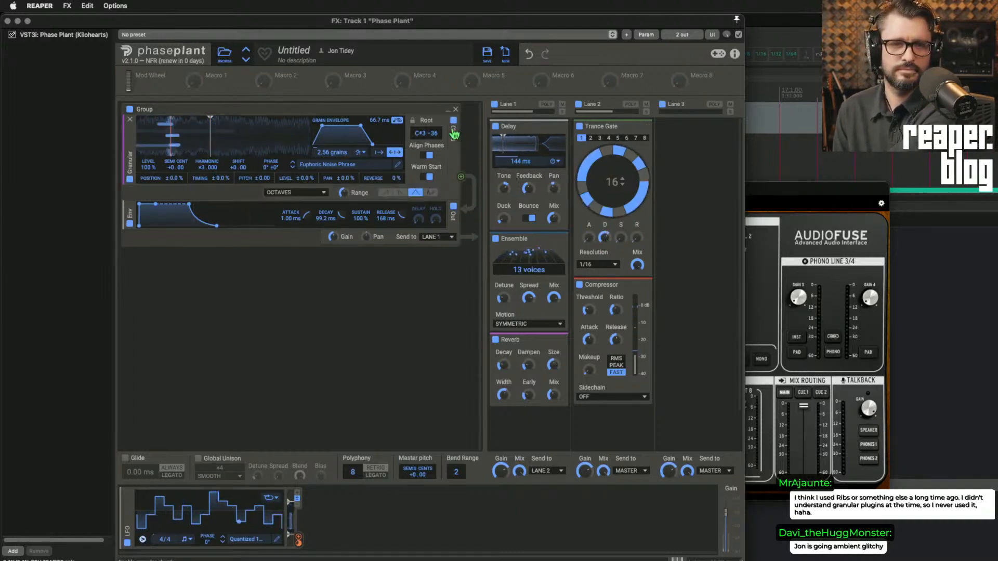
pyautogui.click(455, 121)
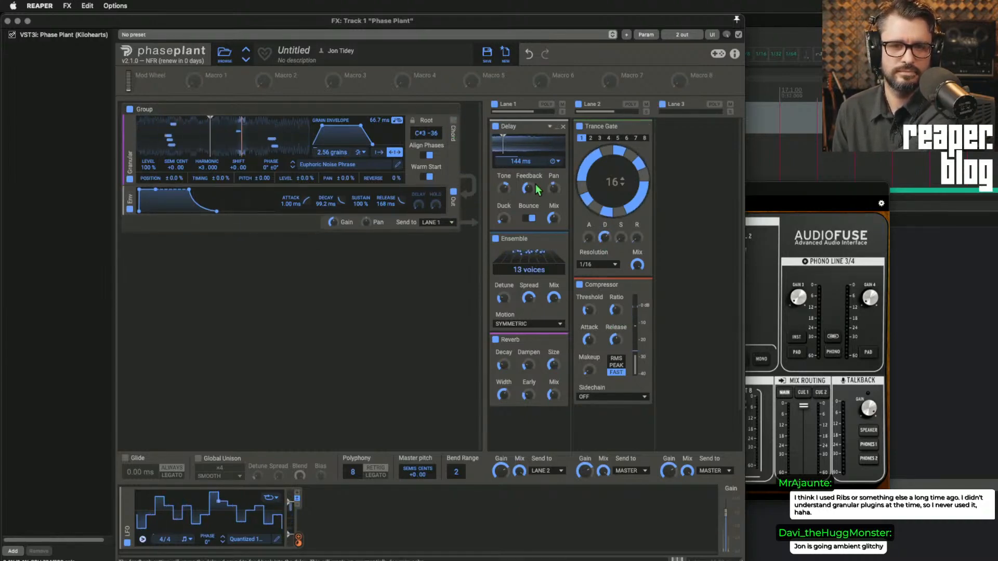
pyautogui.moveTo(508, 126); pyautogui.dragTo(605, 236)
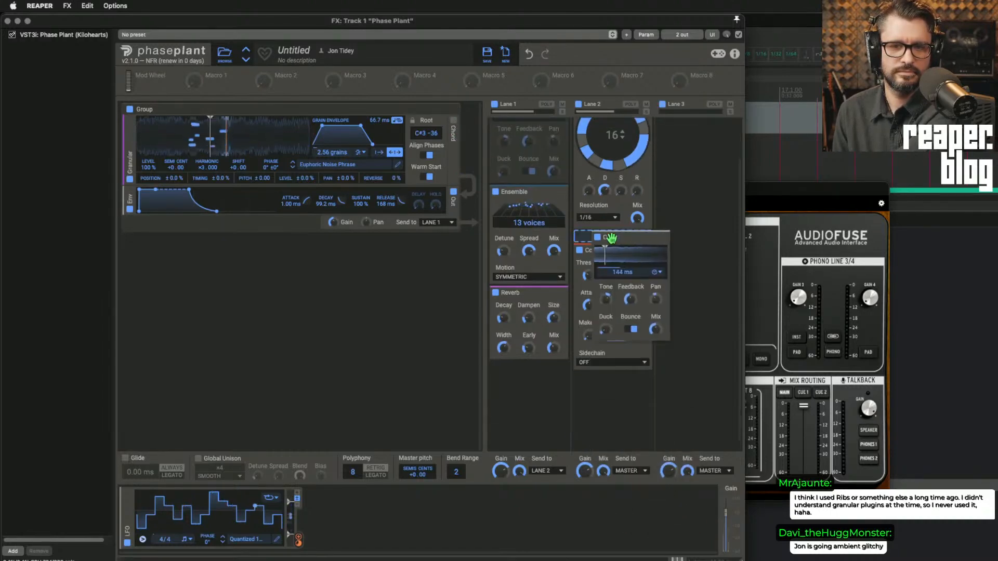
pyautogui.click(639, 276)
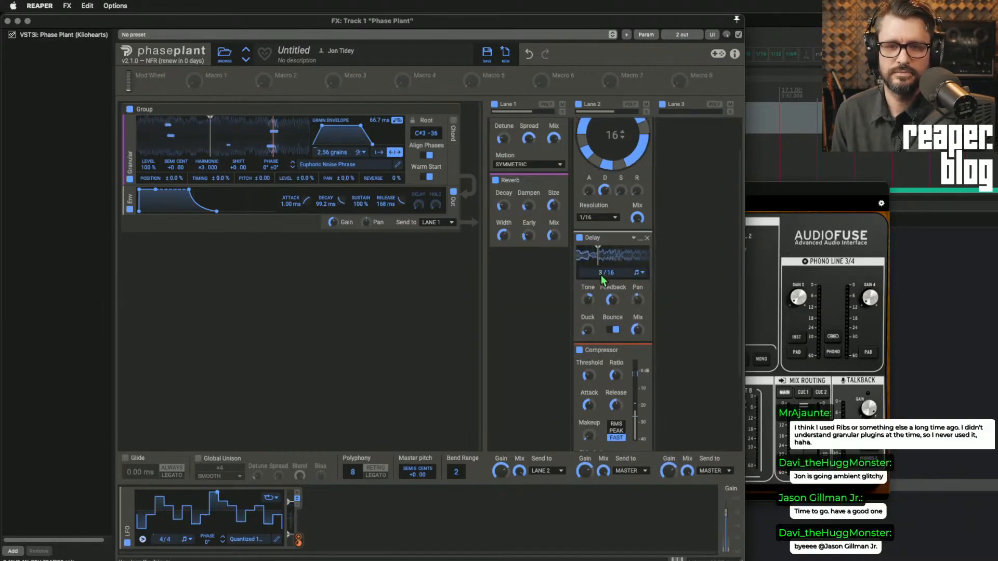
pyautogui.moveTo(601, 273); pyautogui.dragTo(598, 279)
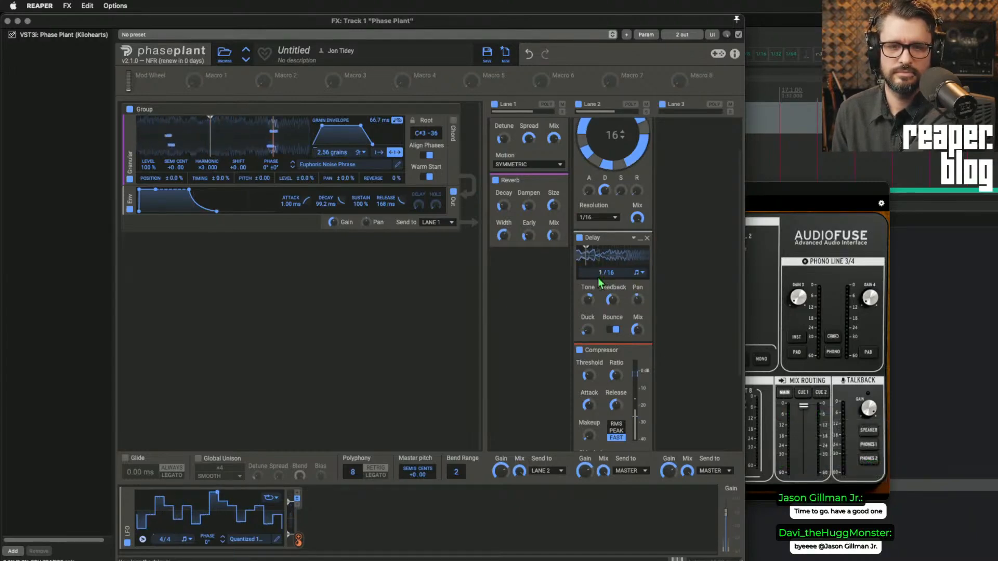
pyautogui.scroll(3, 722, 307)
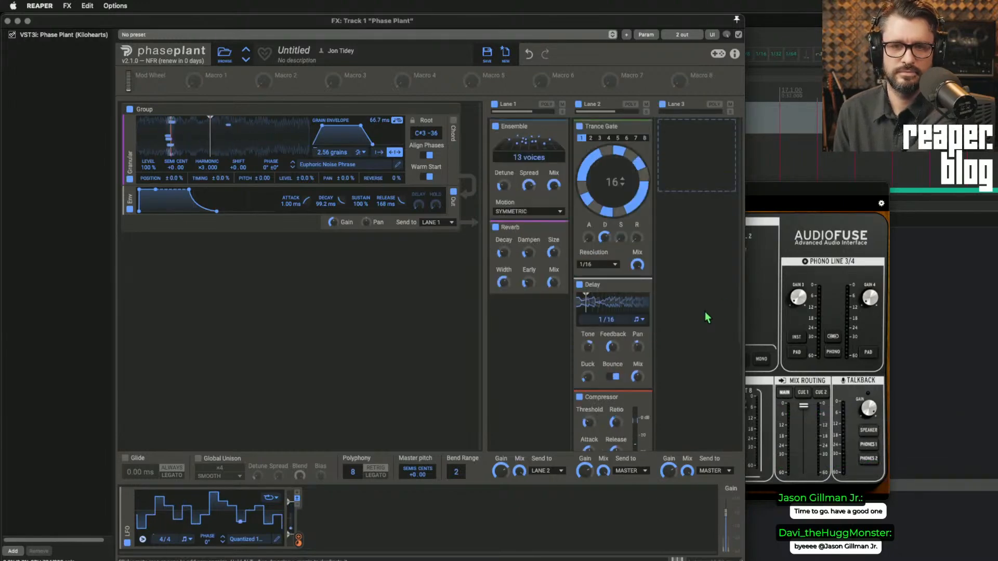
# Step: Adjust the Trance Gate's attack, decay, sustain and release to reshape its envelope
pyautogui.moveTo(589, 237); pyautogui.dragTo(621, 232)
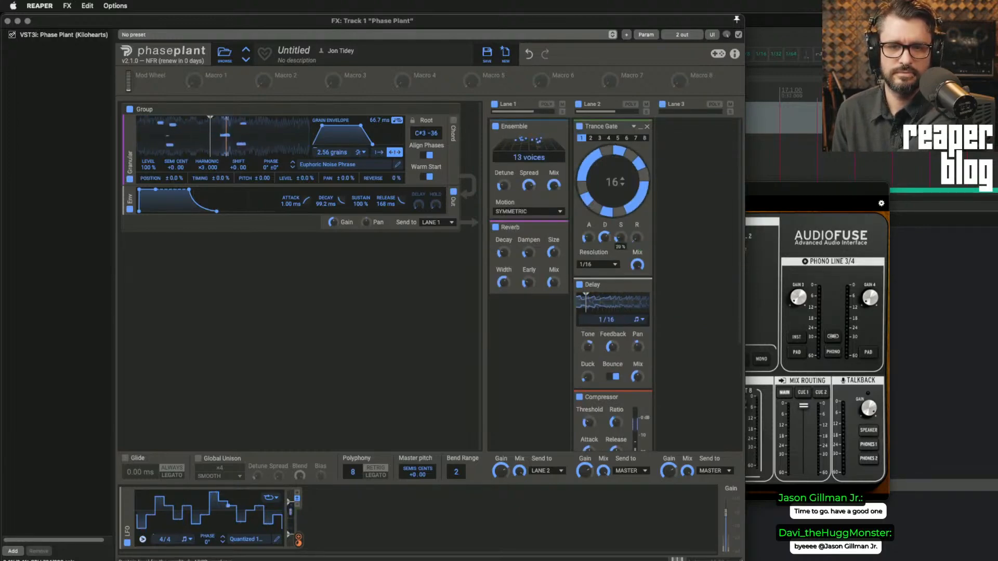
pyautogui.moveTo(621, 232); pyautogui.dragTo(636, 237)
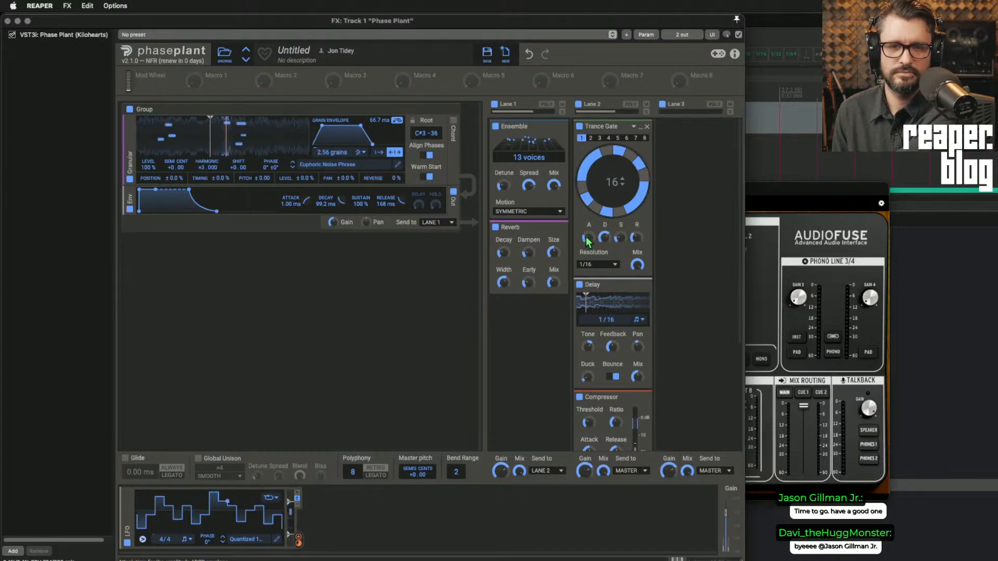
pyautogui.moveTo(588, 238); pyautogui.dragTo(635, 246)
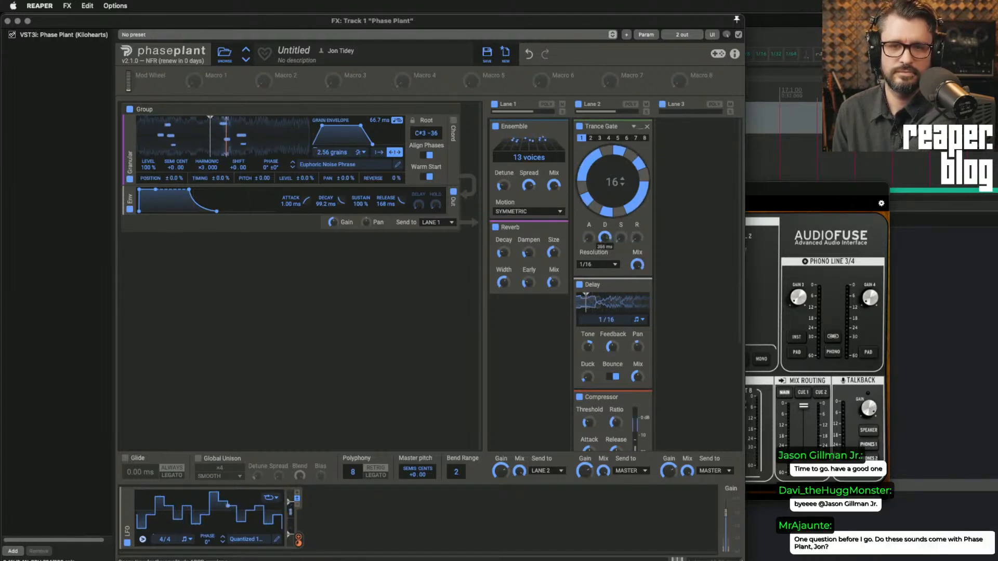
pyautogui.moveTo(637, 238); pyautogui.dragTo(636, 245)
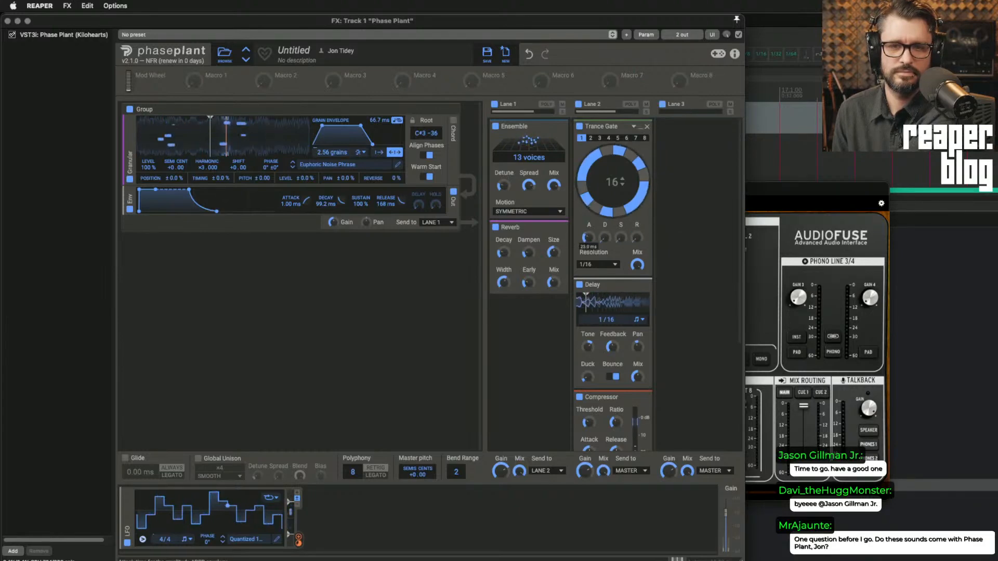
pyautogui.moveTo(605, 239); pyautogui.dragTo(604, 214)
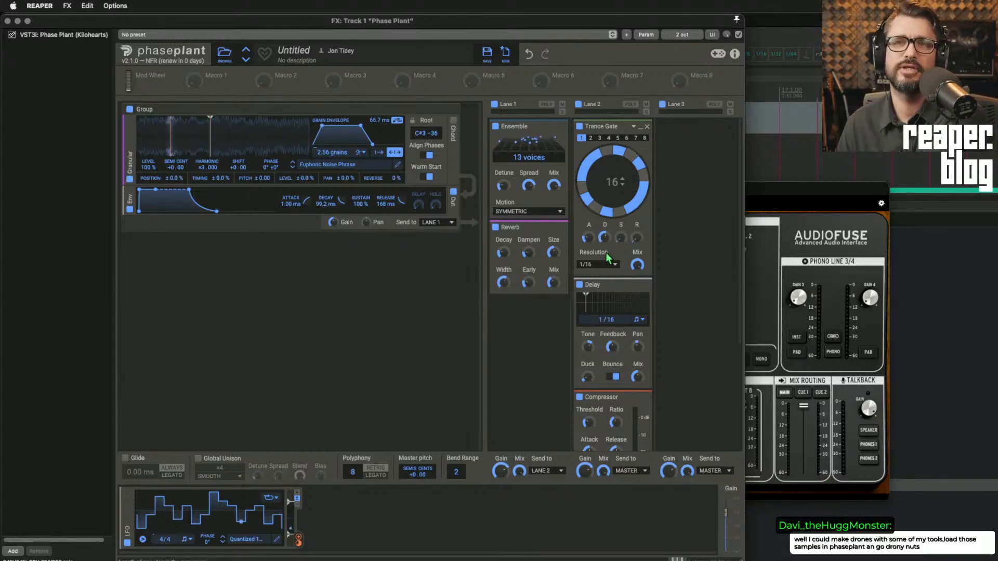
pyautogui.moveTo(627, 283); pyautogui.dragTo(630, 147)
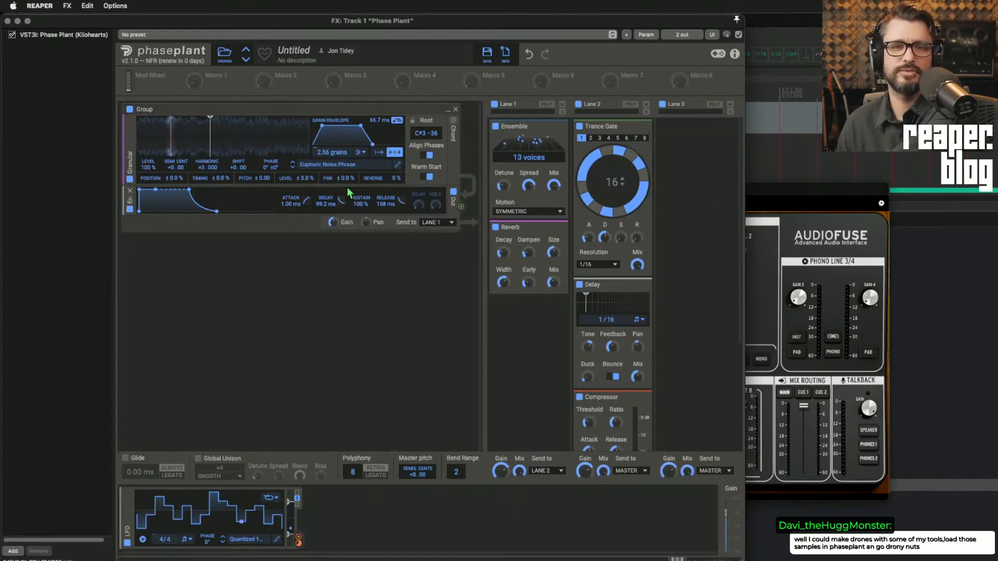
# Step: Load the factory Female Phonemes sample from the Vocals grains into the granular generator
pyautogui.click(347, 166)
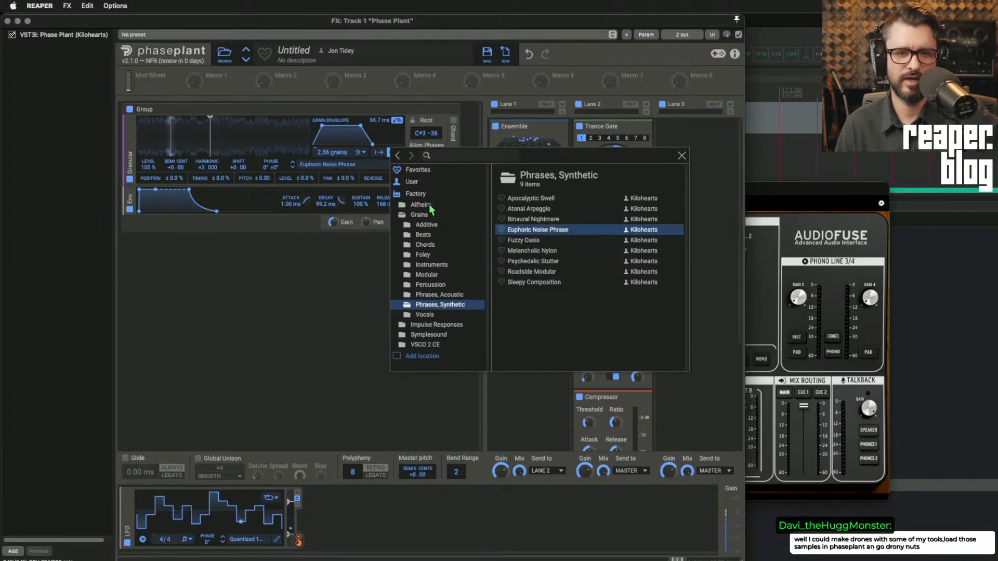
pyautogui.click(441, 315)
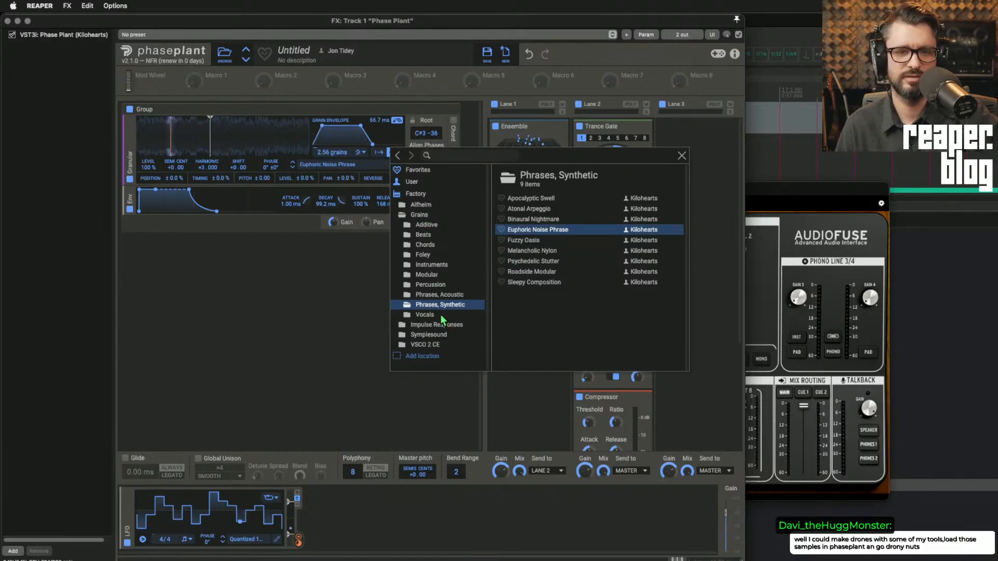
pyautogui.click(564, 199)
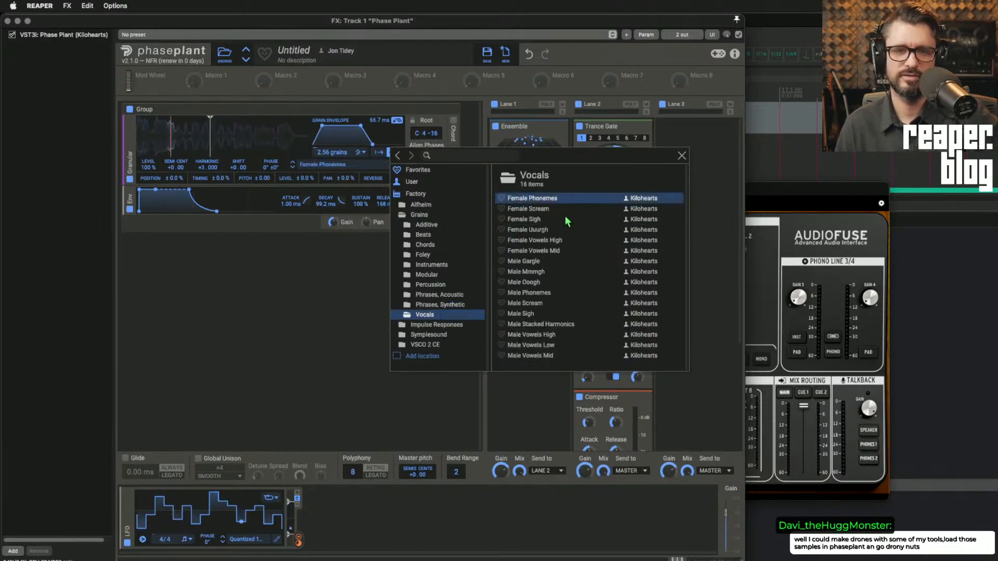
pyautogui.click(681, 156)
# Step: Disable Lane 2, Lane 1 and the LFO to hear the dry granular sample
pyautogui.click(578, 104)
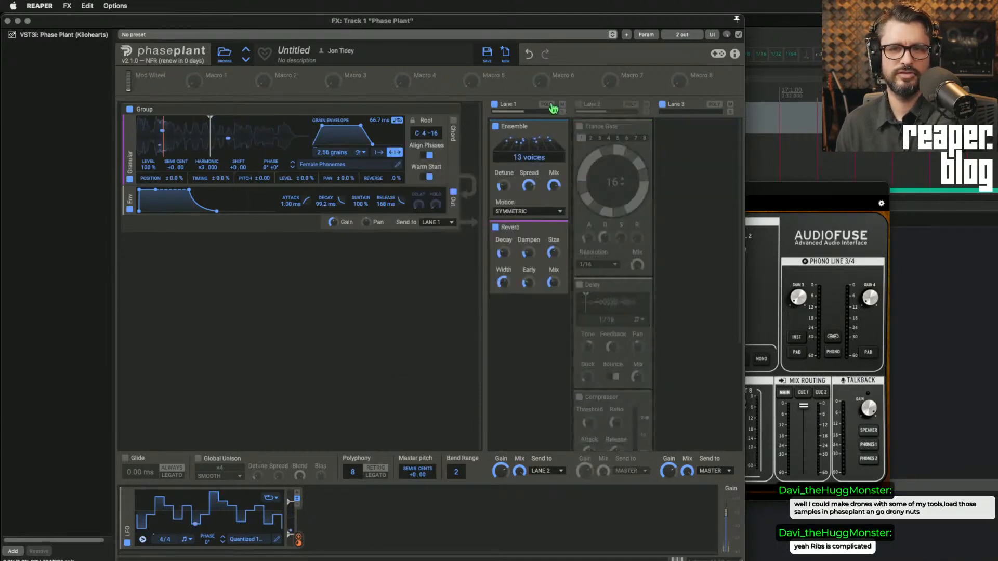
pyautogui.click(495, 104)
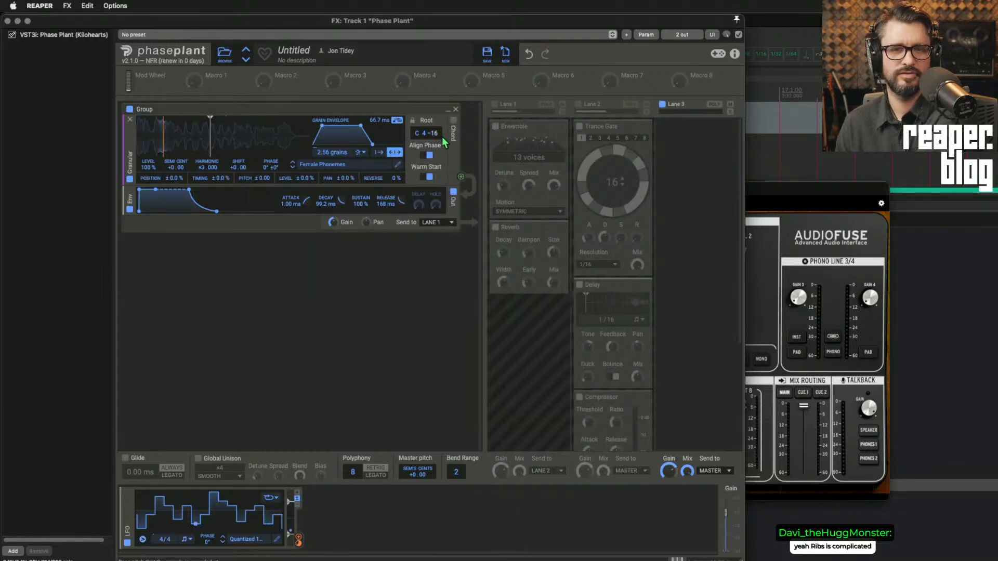
pyautogui.click(128, 543)
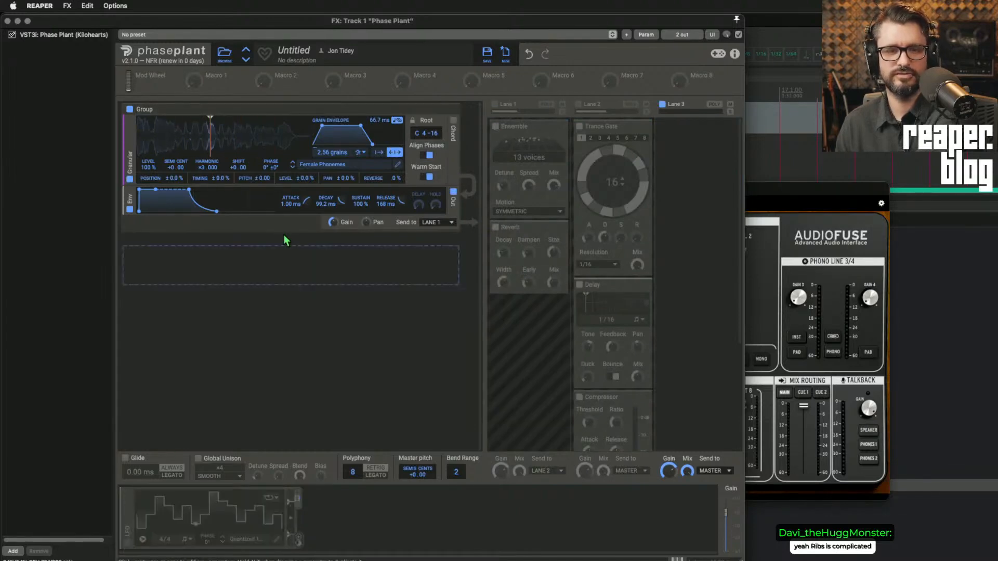
# Step: Move the granular generator's playback position further into the vocal sample
pyautogui.moveTo(209, 130)
pyautogui.mouseDown()
pyautogui.moveTo(140, 129)
pyautogui.moveTo(291, 127)
pyautogui.moveTo(240, 130)
pyautogui.mouseUp()
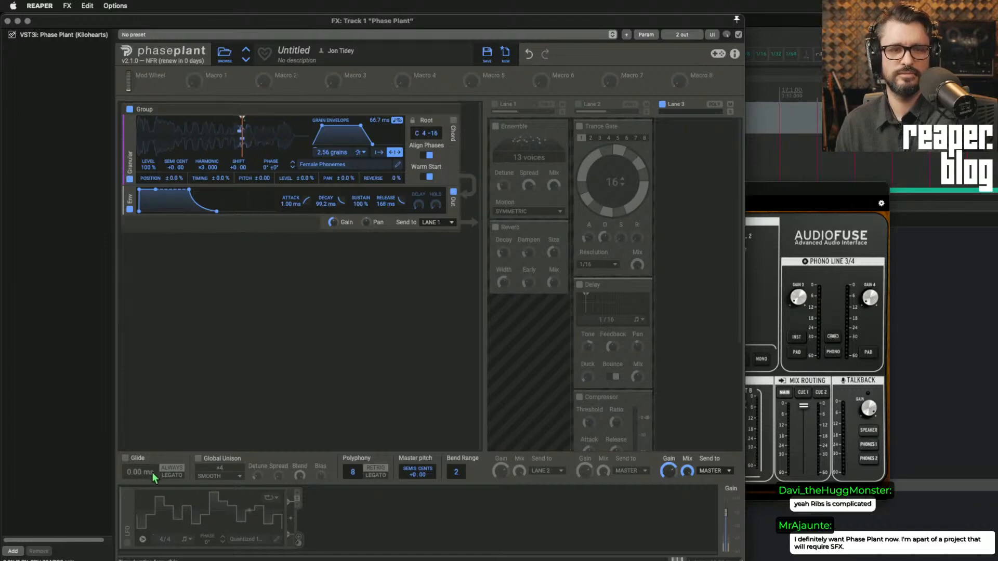
pyautogui.click(454, 121)
pyautogui.click(453, 121)
# Step: Re-enable Lane 1, Lane 2 and the LFO, and bypass the Trance Gate, Delay and Reverb
pyautogui.click(495, 105)
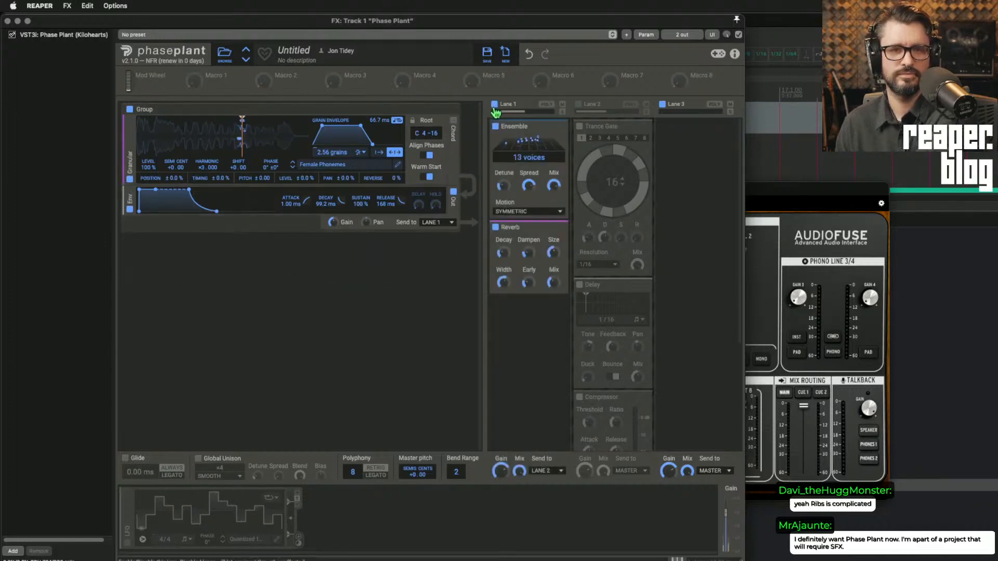
pyautogui.click(579, 105)
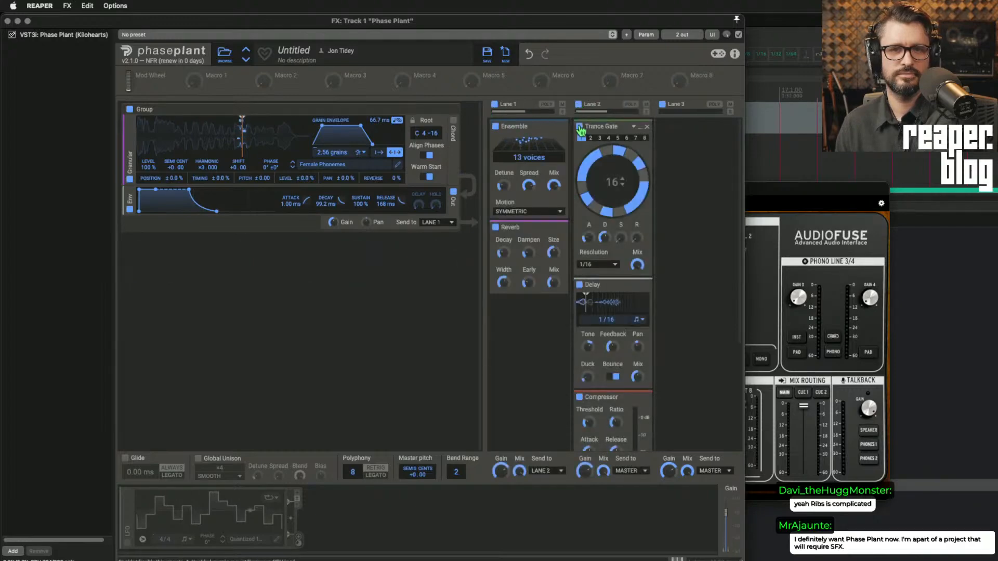
pyautogui.click(579, 127)
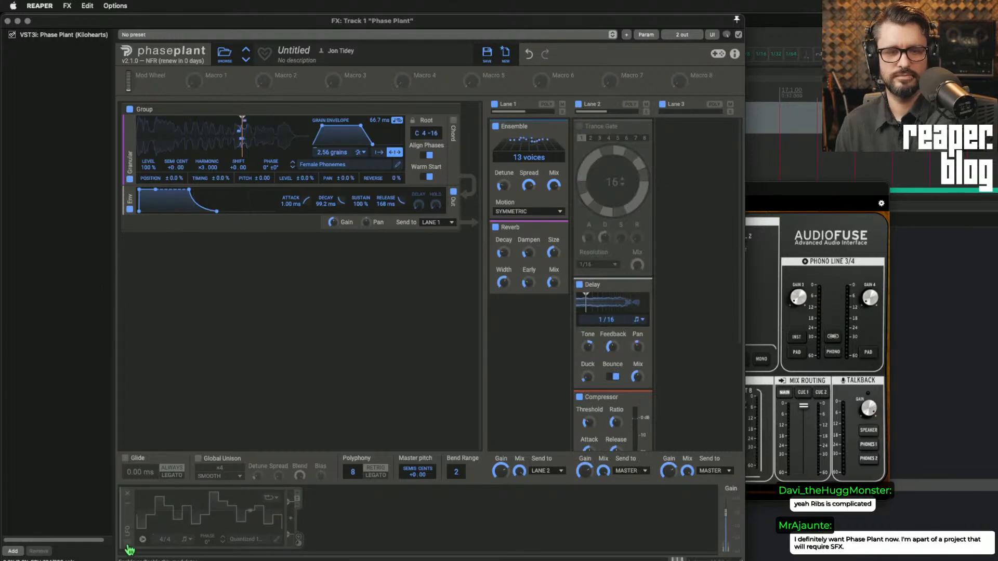
pyautogui.click(128, 544)
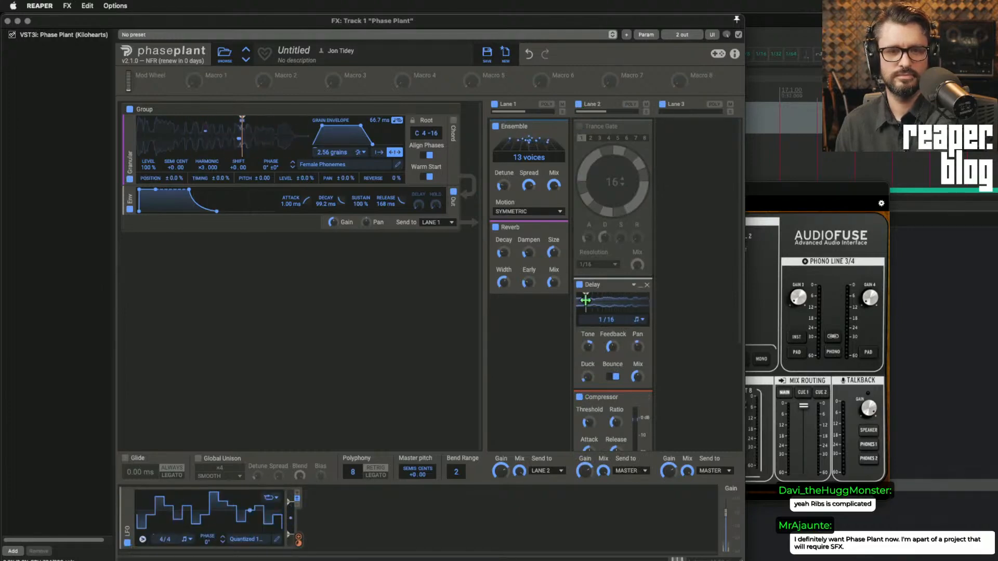
pyautogui.click(578, 285)
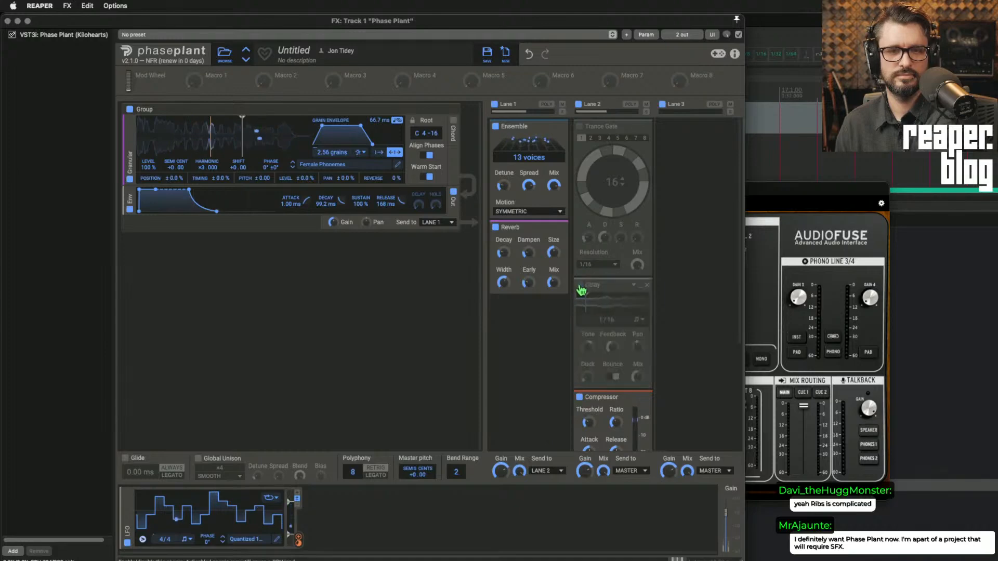
pyautogui.click(496, 229)
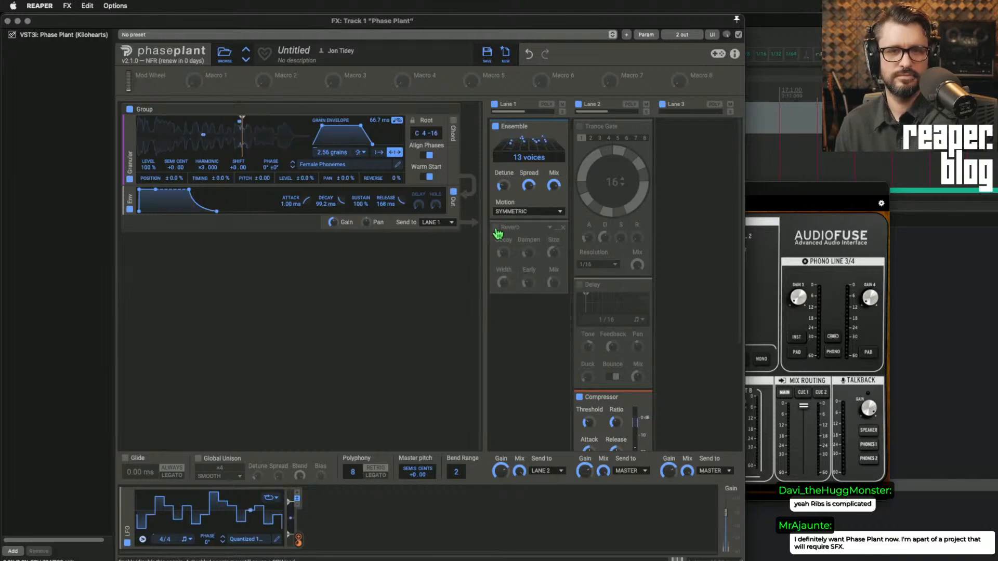
# Step: Try the Female Scream, Female Sigh, Male Sigh, Male Stacked Harmonics and Male Vowels High vocal samples in the granular generator
pyautogui.click(336, 167)
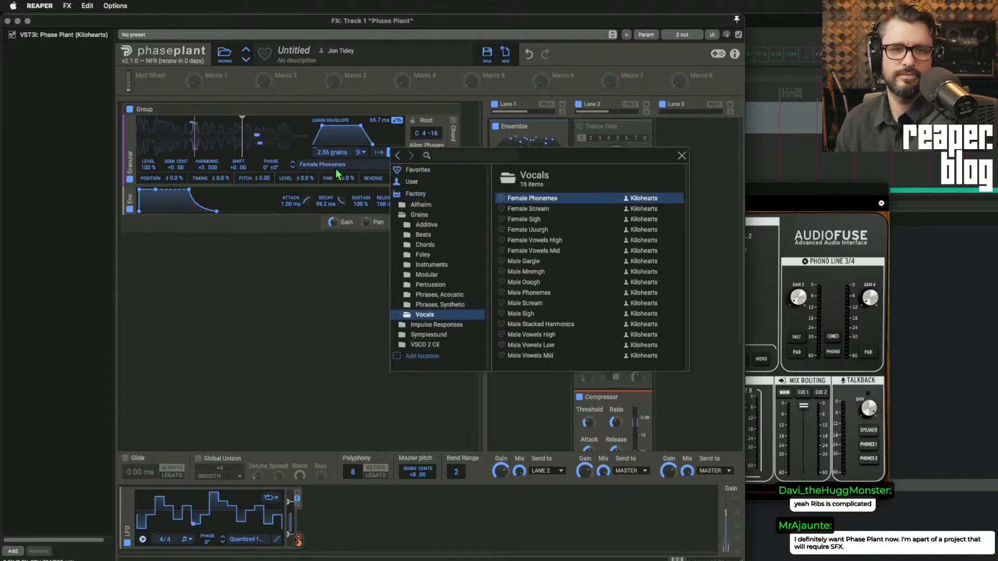
pyautogui.click(539, 210)
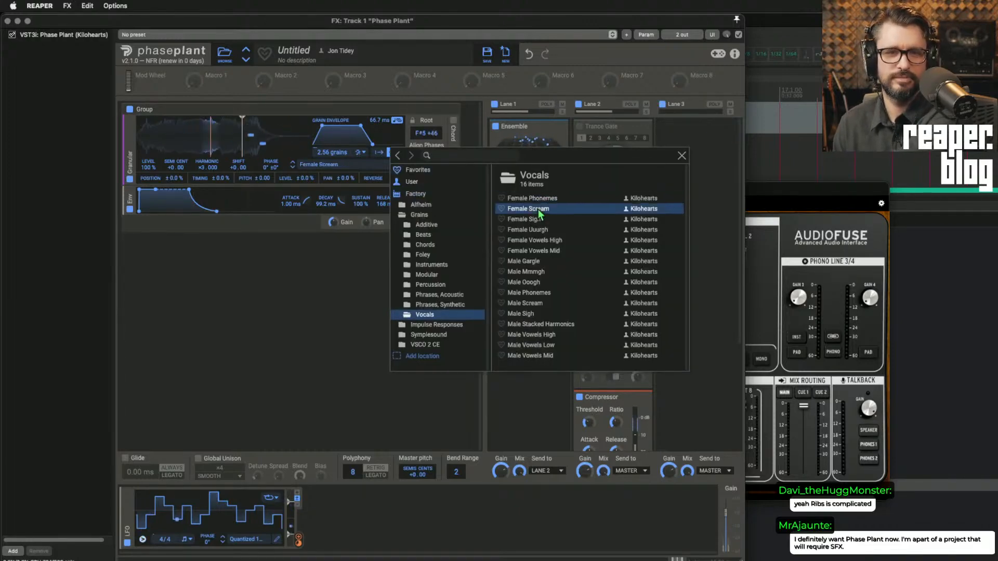
pyautogui.click(539, 223)
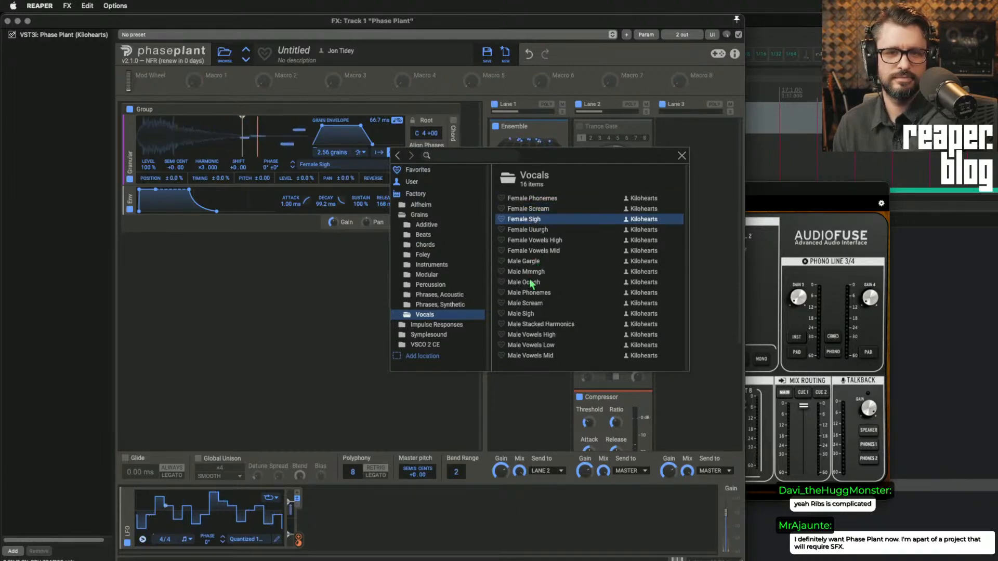
pyautogui.click(525, 316)
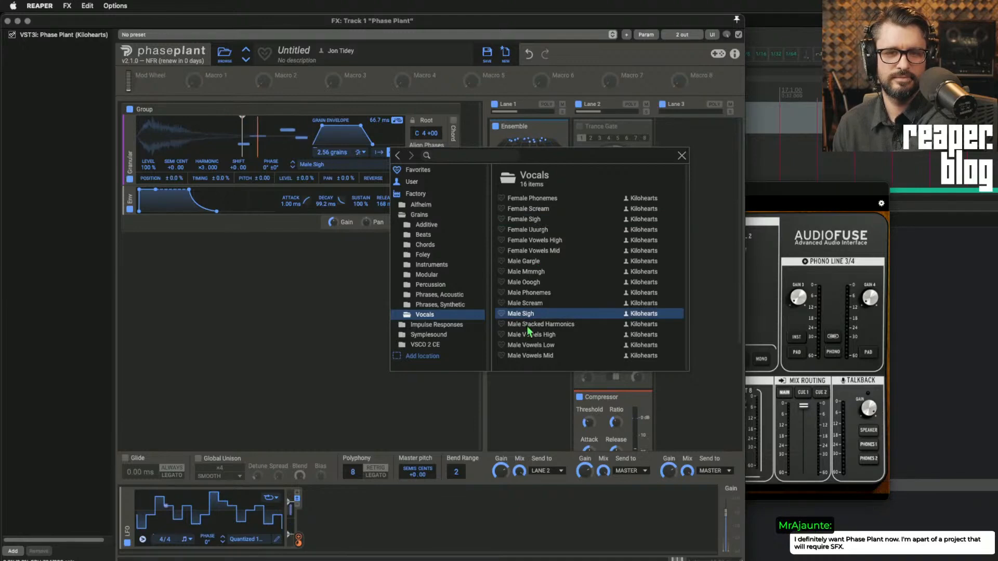
pyautogui.click(529, 326)
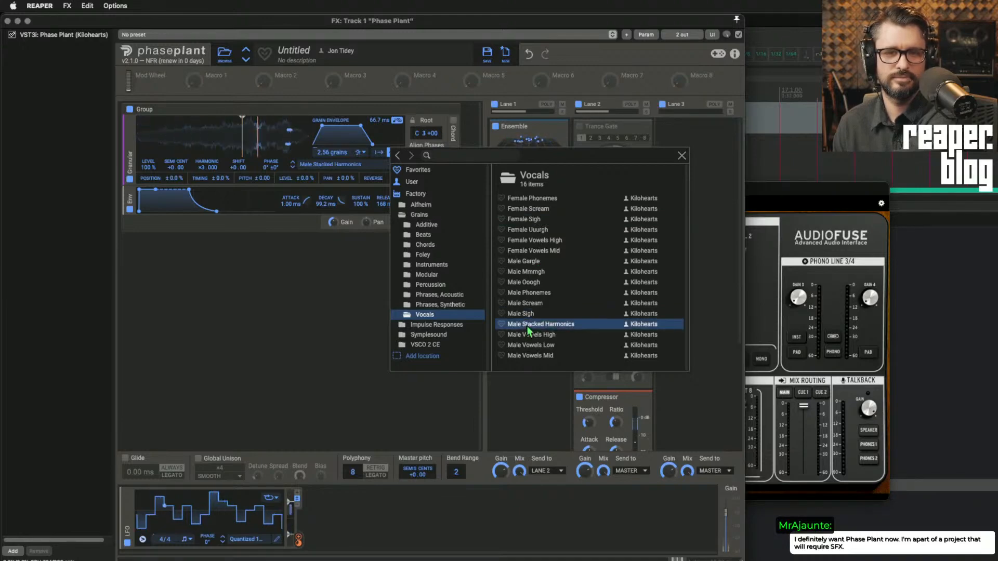
pyautogui.click(528, 335)
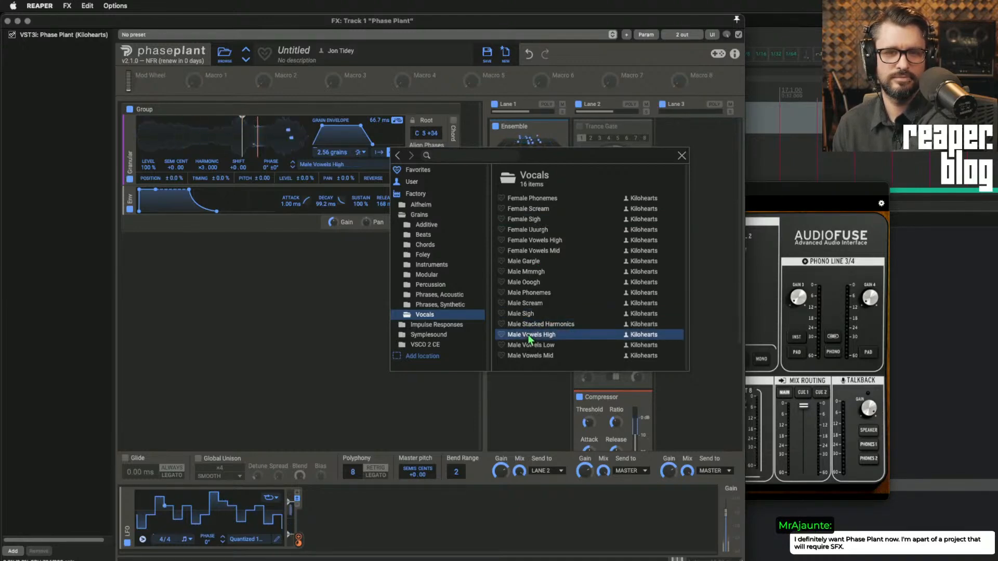
# Step: Try the Roadside Modular synthetic phrase, and load Acoustic Bright 2 Octaves from the Chords grains into the granular generator
pyautogui.click(458, 307)
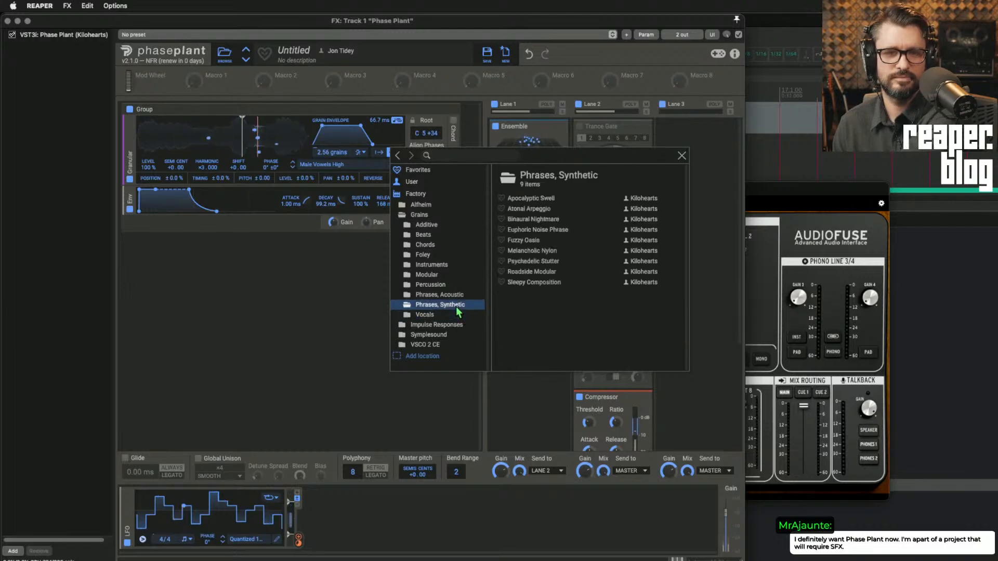
pyautogui.click(531, 271)
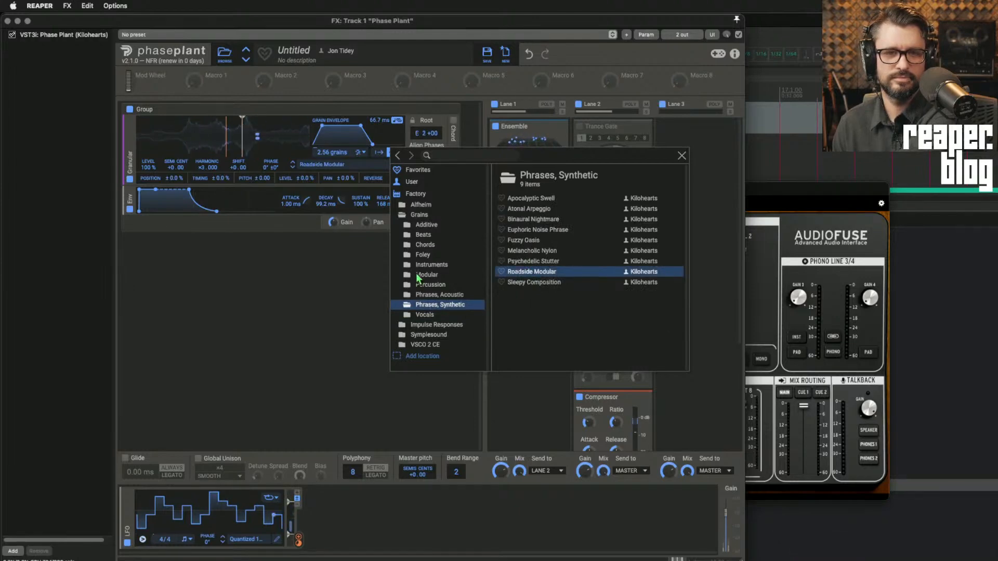
pyautogui.click(425, 245)
pyautogui.click(571, 200)
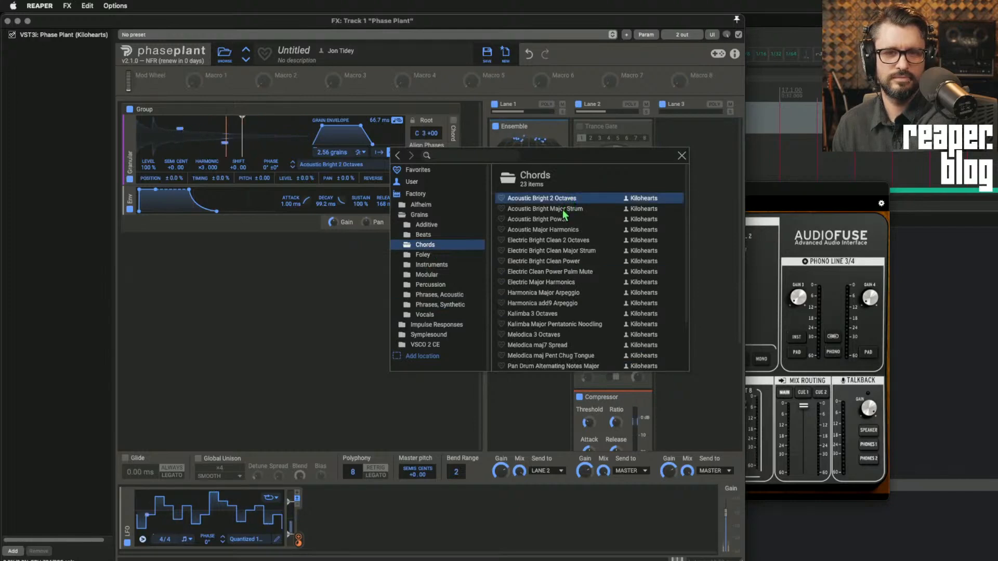
pyautogui.click(708, 224)
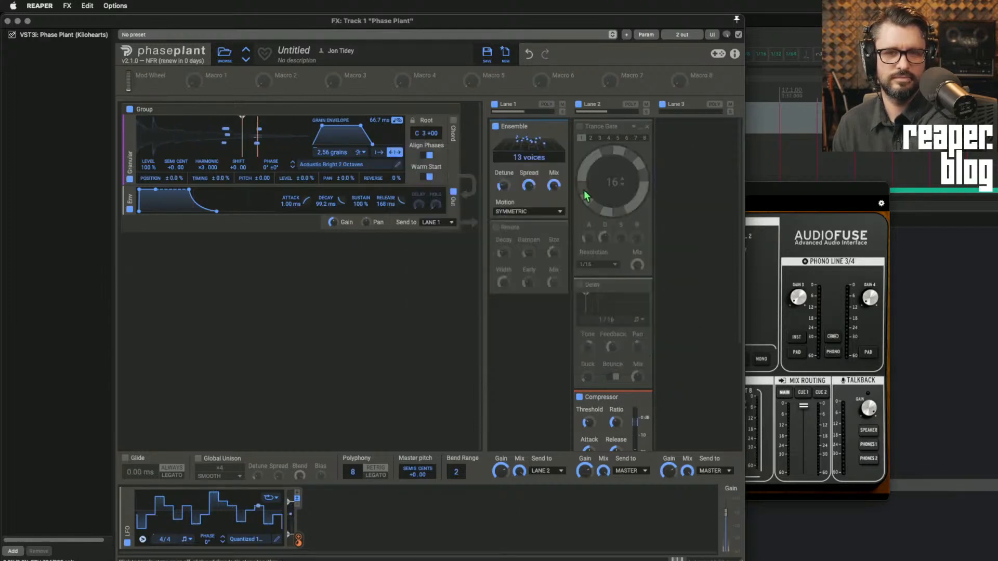
# Step: Re-enable the Trance Gate, Reverb and Delay effects, and lower the Delay's mix
pyautogui.click(580, 127)
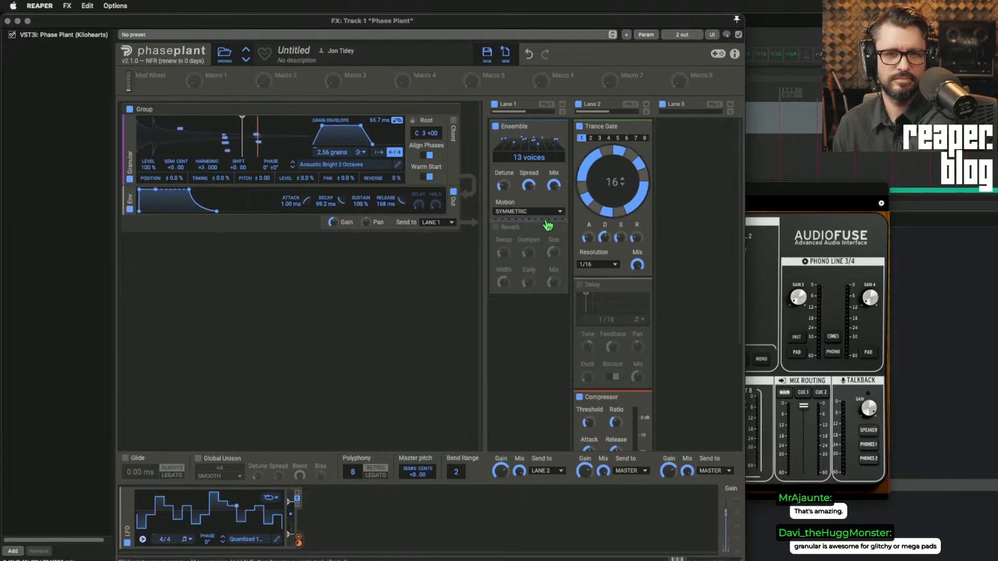
pyautogui.click(496, 228)
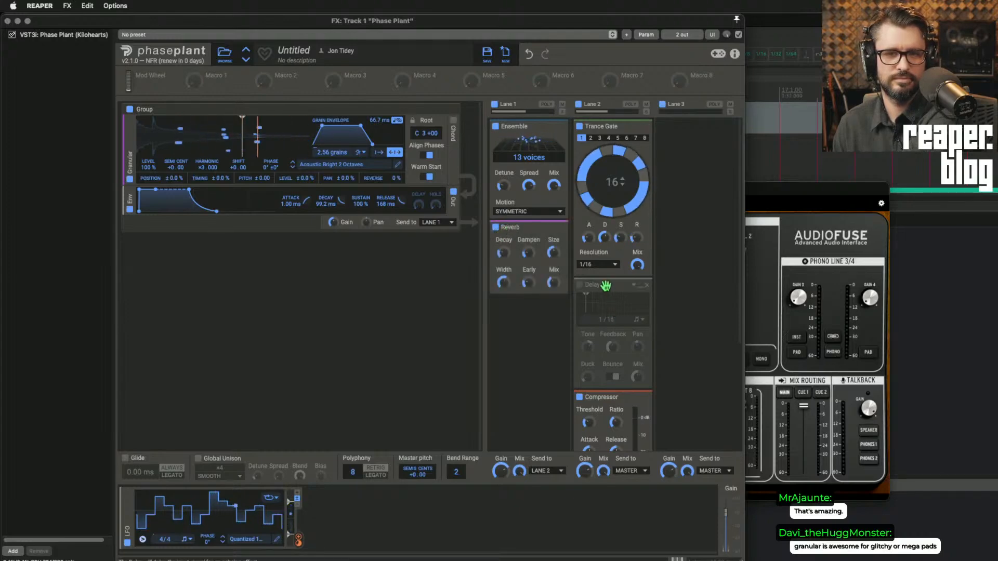
pyautogui.click(581, 286)
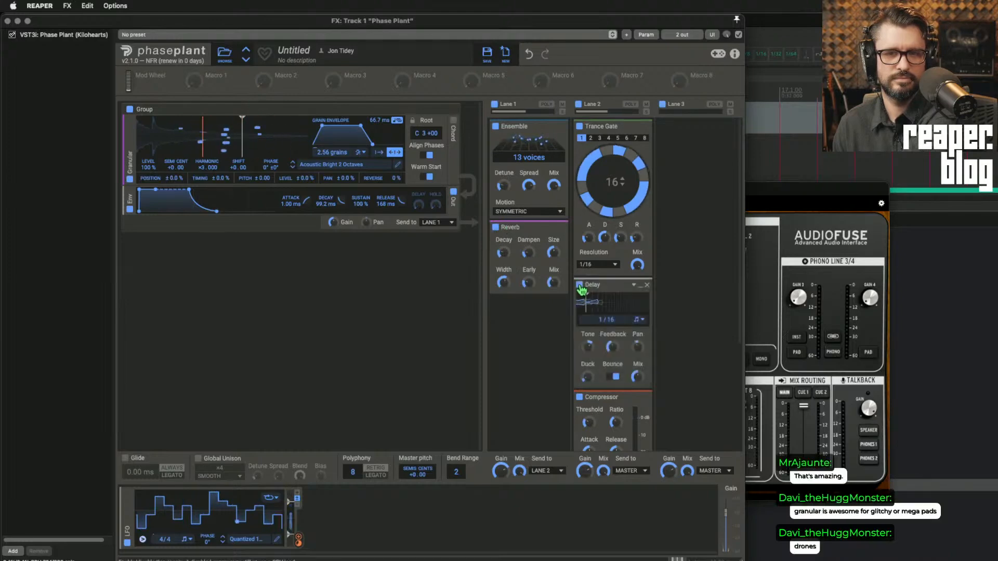
pyautogui.moveTo(638, 377); pyautogui.dragTo(637, 380)
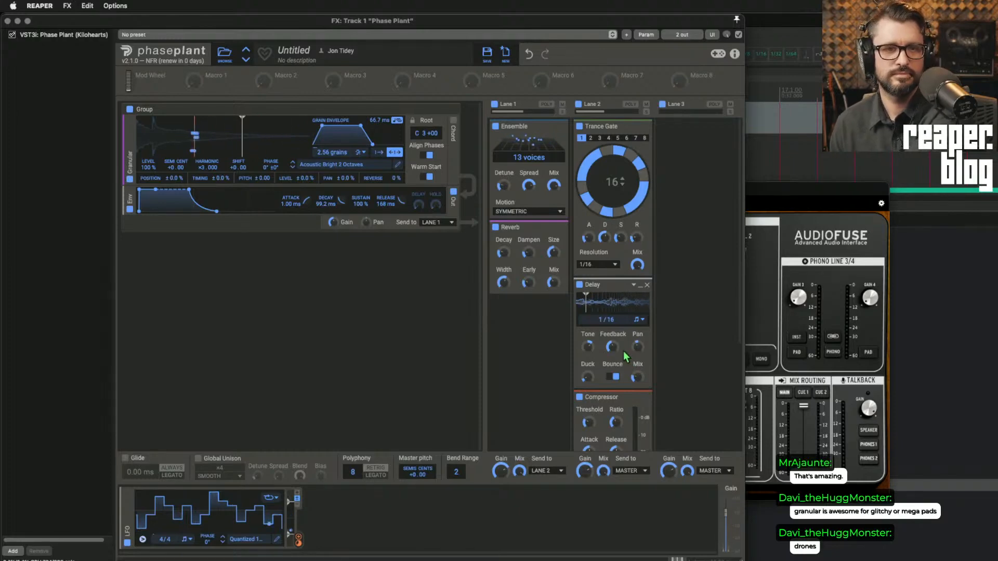
# Step: Bypass the Trance Gate and try different playback positions in the Acoustic Bright 2 Octaves sample, from near its start to further in
pyautogui.moveTo(246, 133); pyautogui.dragTo(155, 139)
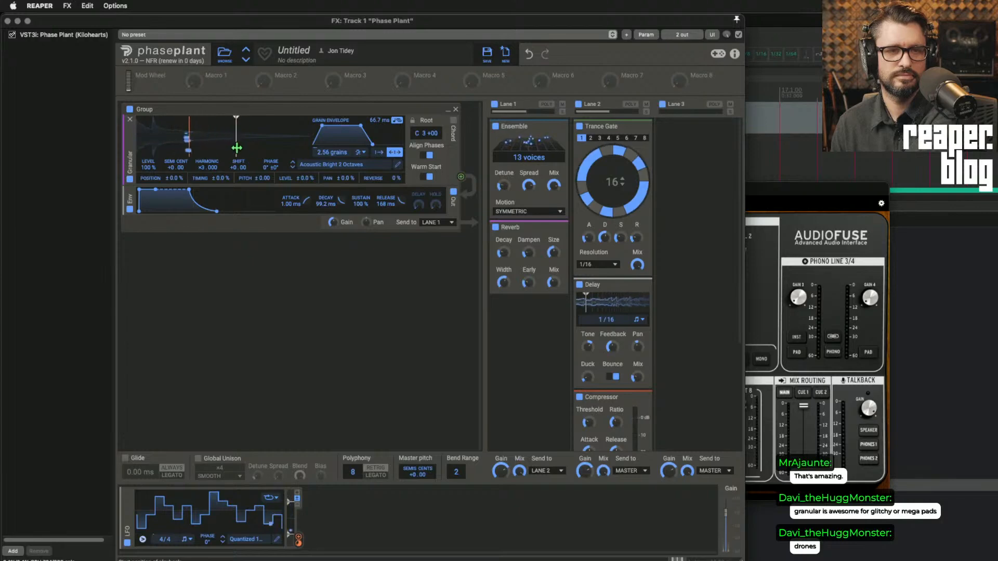
pyautogui.moveTo(236, 148)
pyautogui.mouseDown()
pyautogui.moveTo(278, 149)
pyautogui.moveTo(176, 148)
pyautogui.mouseUp()
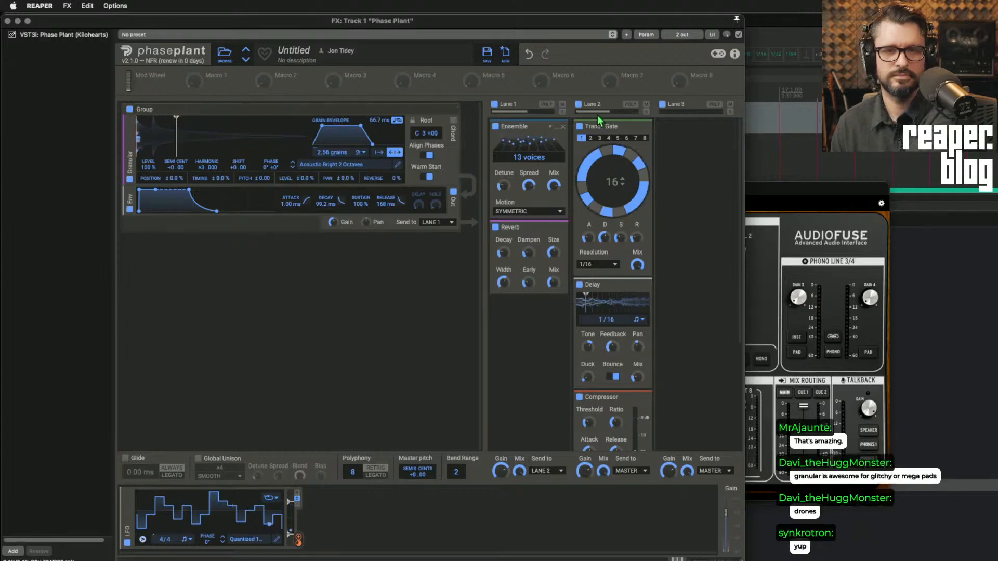
pyautogui.click(579, 127)
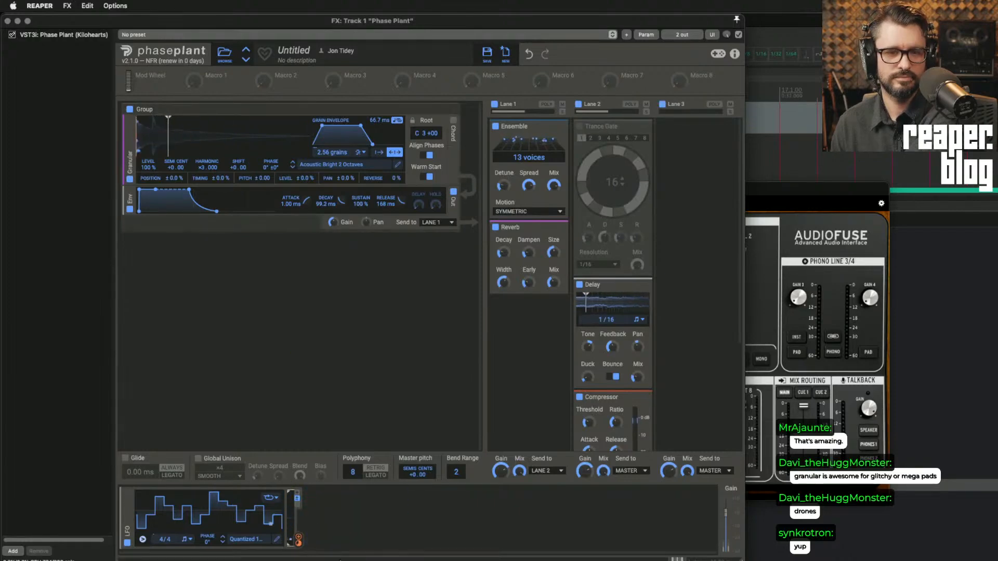
pyautogui.moveTo(299, 541)
pyautogui.mouseDown()
pyautogui.moveTo(178, 147)
pyautogui.moveTo(142, 124)
pyautogui.moveTo(263, 126)
pyautogui.mouseUp()
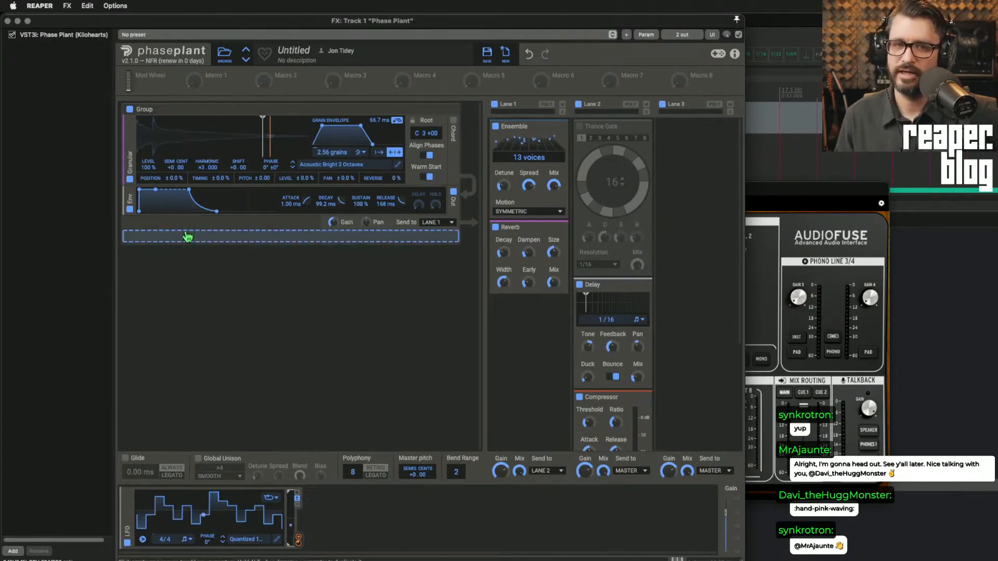
# Step: Search the presets for "gran" and load Arpeggio with Granular, followed by Granular Ensemble
pyautogui.click(189, 238)
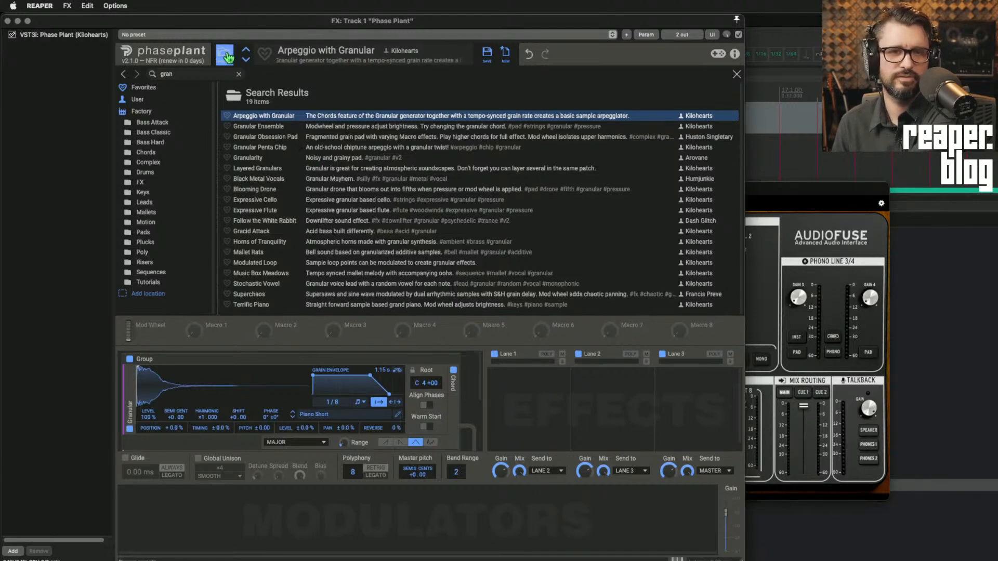
pyautogui.click(226, 55)
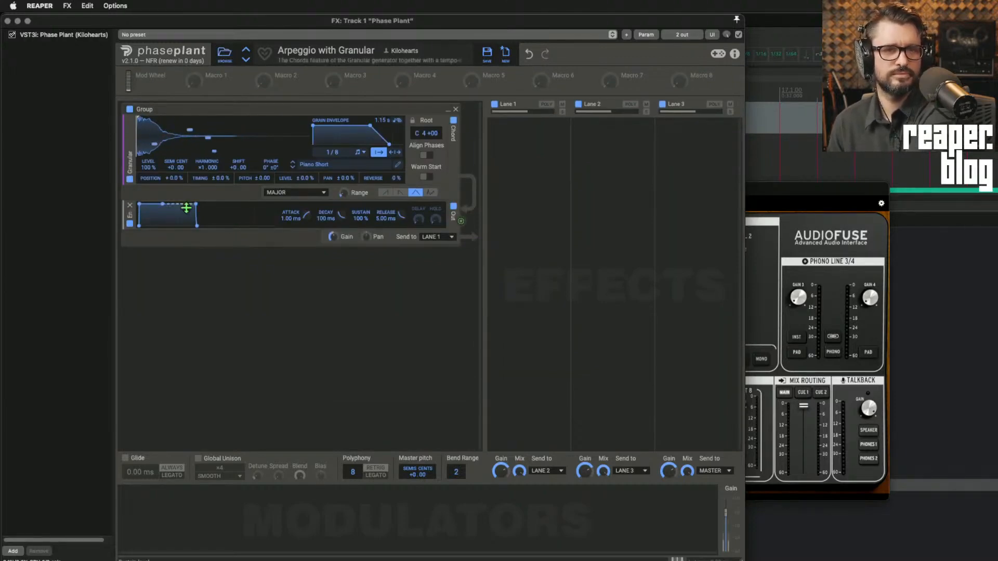
pyautogui.click(224, 53)
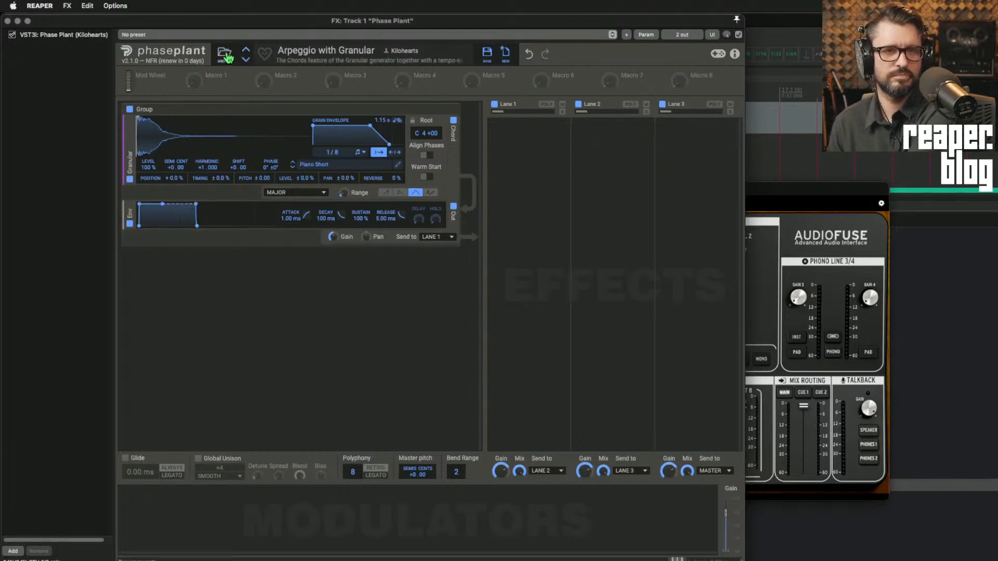
pyautogui.click(275, 128)
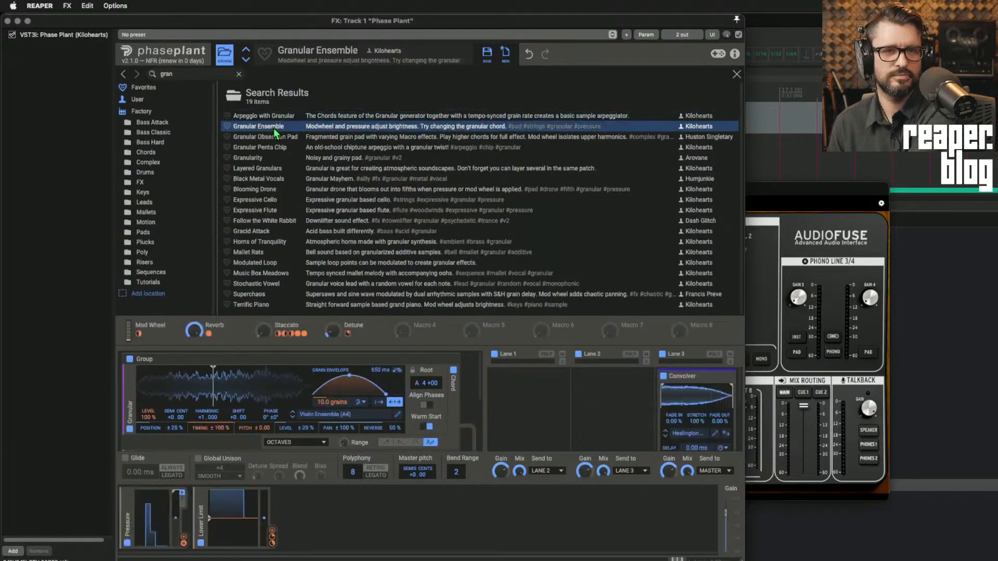
pyautogui.click(226, 54)
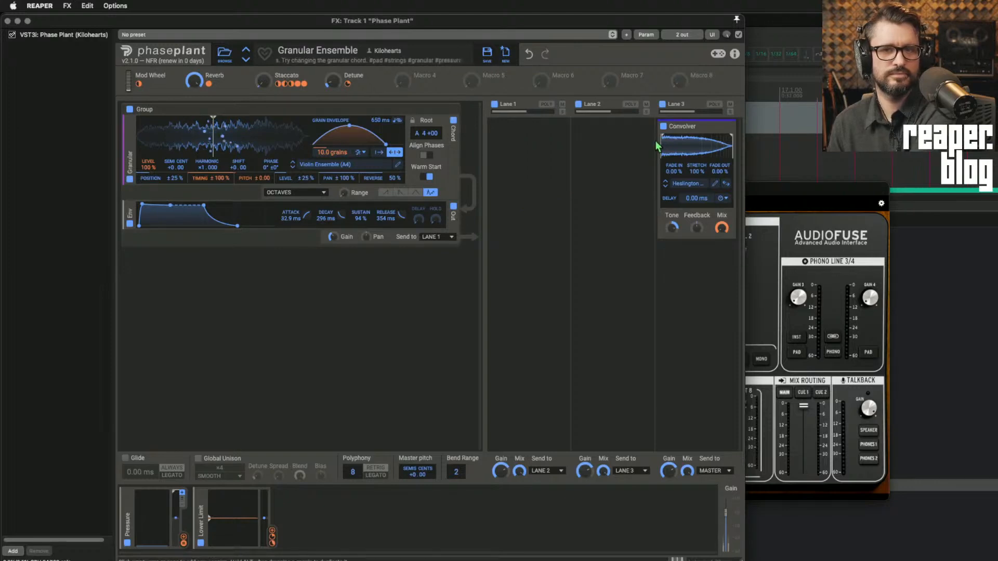
# Step: Compare the sound with the Convolver off and on, and move the granular playback position further into the Violin Ensemble sample
pyautogui.click(665, 127)
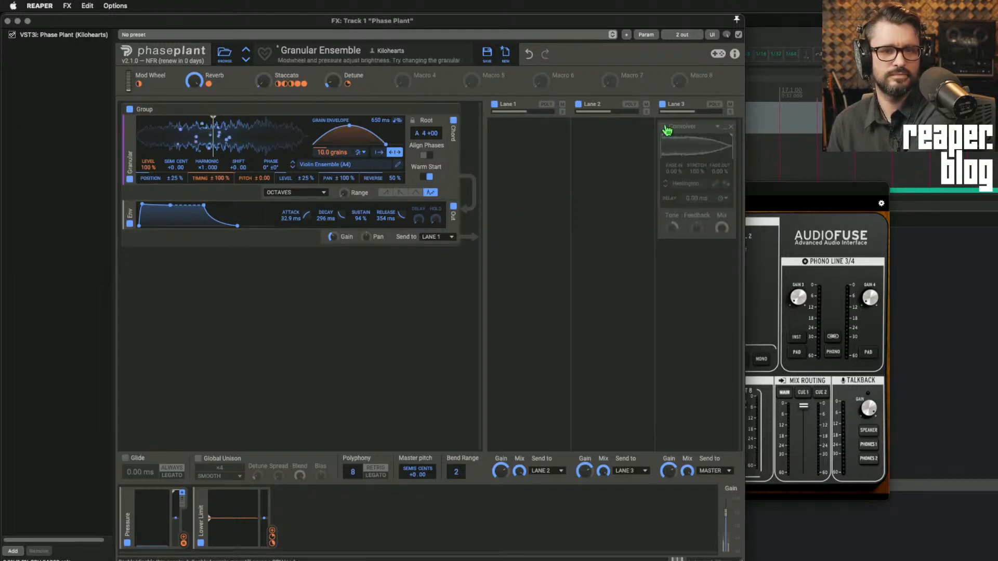
pyautogui.click(665, 128)
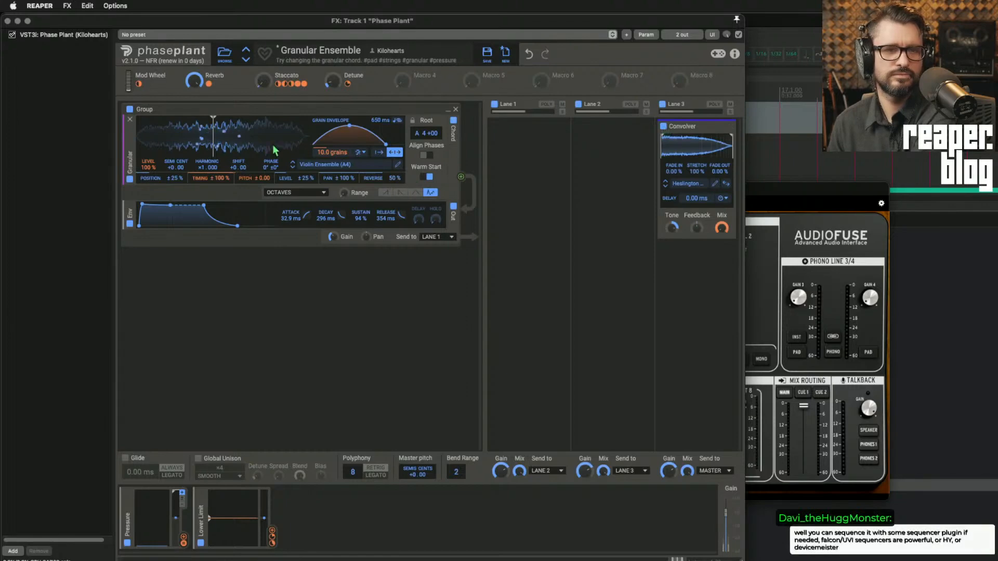
pyautogui.moveTo(196, 129)
pyautogui.mouseDown()
pyautogui.moveTo(161, 130)
pyautogui.moveTo(244, 135)
pyautogui.mouseUp()
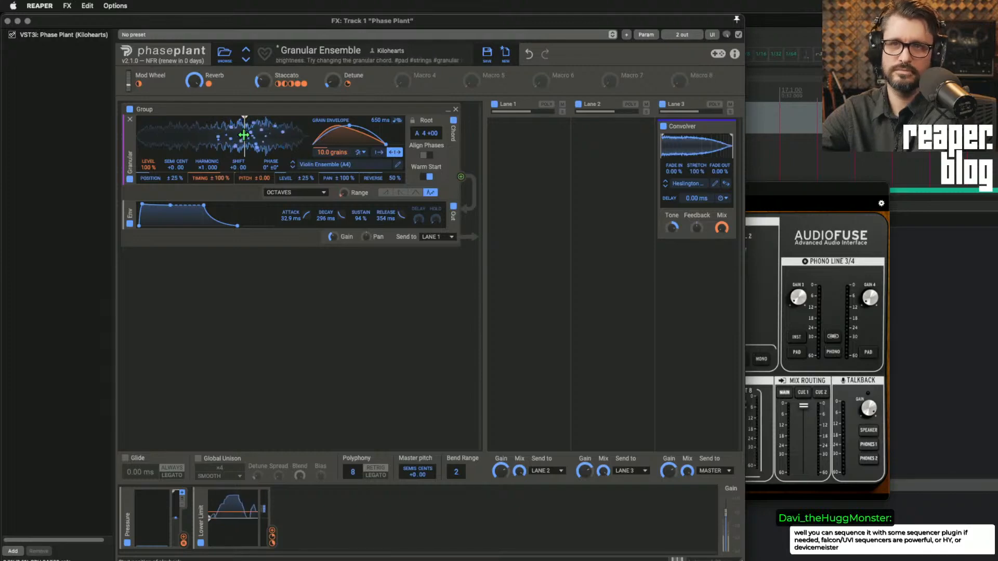
# Step: Load the Granular Penta Chip preset, setting its envelope to 1.39 s decay and 0% sustain and raising the Delay feedback
pyautogui.click(246, 59)
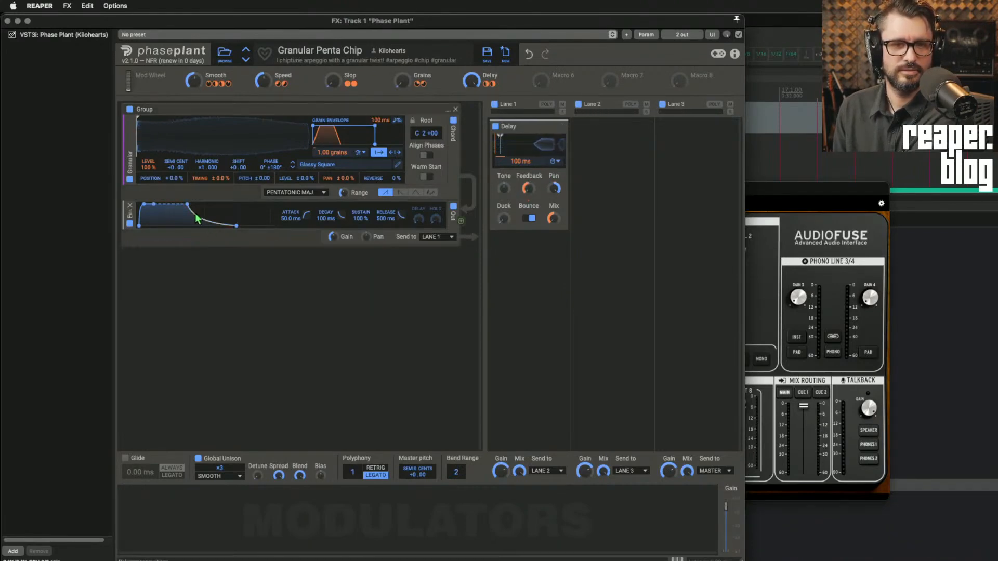
pyautogui.moveTo(186, 204); pyautogui.dragTo(232, 226)
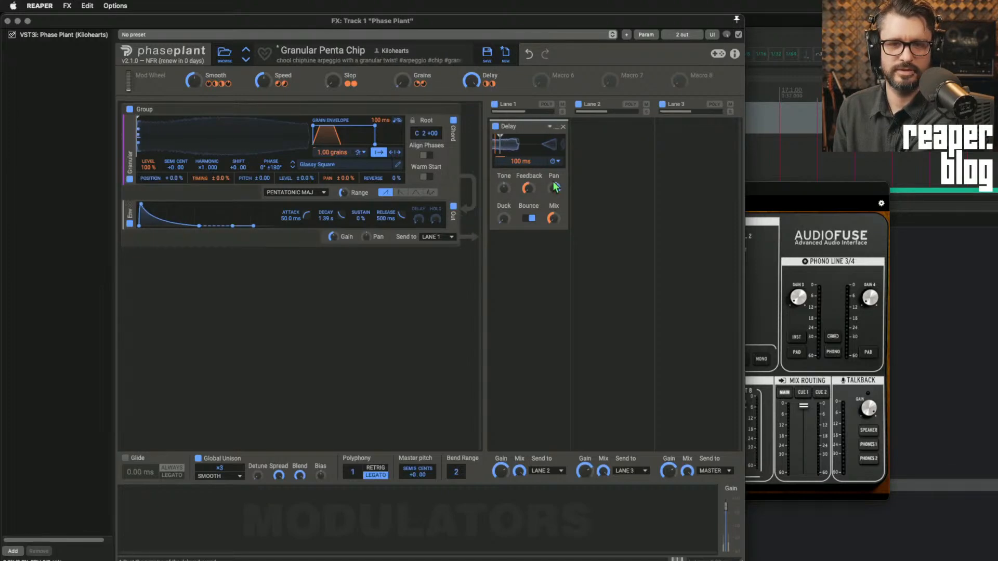
pyautogui.moveTo(532, 188)
pyautogui.mouseDown()
pyautogui.moveTo(532, 177)
pyautogui.moveTo(531, 189)
pyautogui.mouseUp()
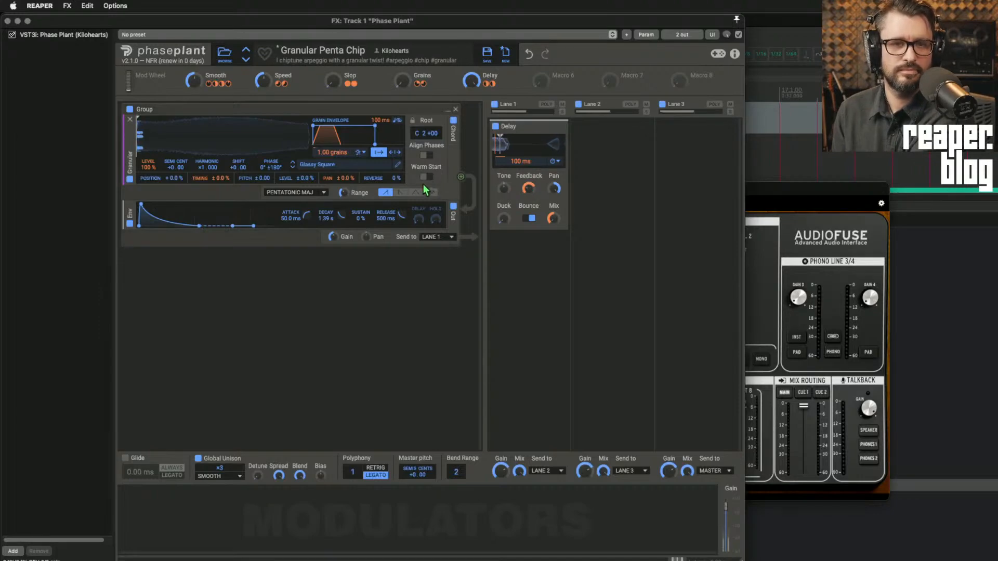
# Step: Set the granular chord to Fifths and shorten the envelope to 8.44 ms attack and 210 ms decay with 3% sustain
pyautogui.click(309, 194)
pyautogui.click(307, 203)
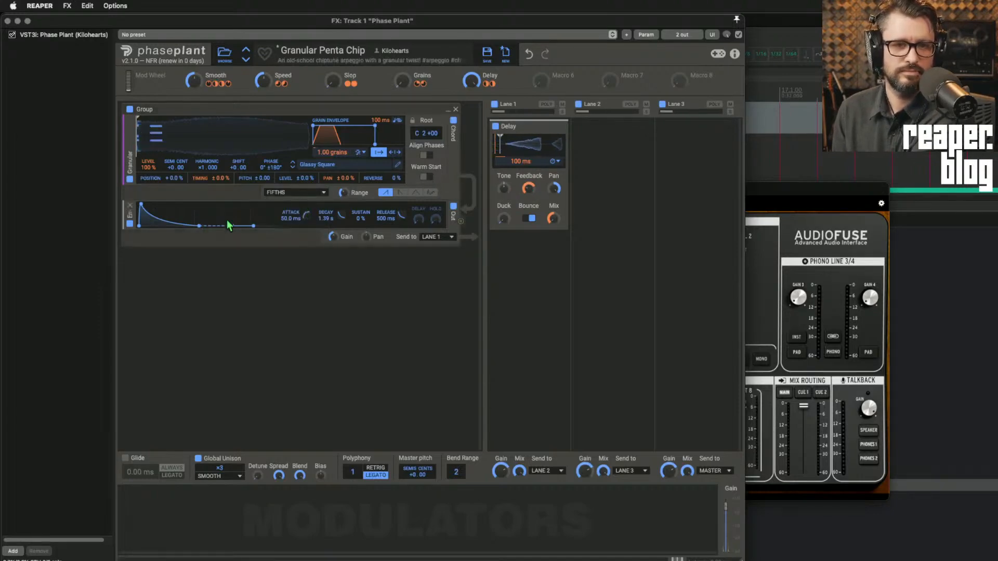
pyautogui.moveTo(200, 225); pyautogui.dragTo(158, 225)
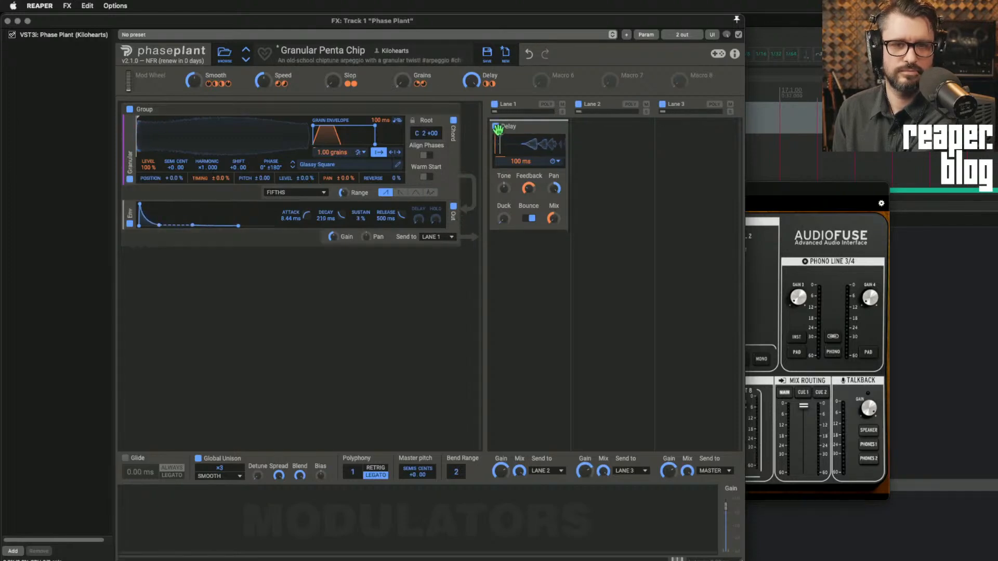
# Step: Bypass the Delay and toggle the granular generator's Chord feature to compare the sound without it
pyautogui.click(494, 127)
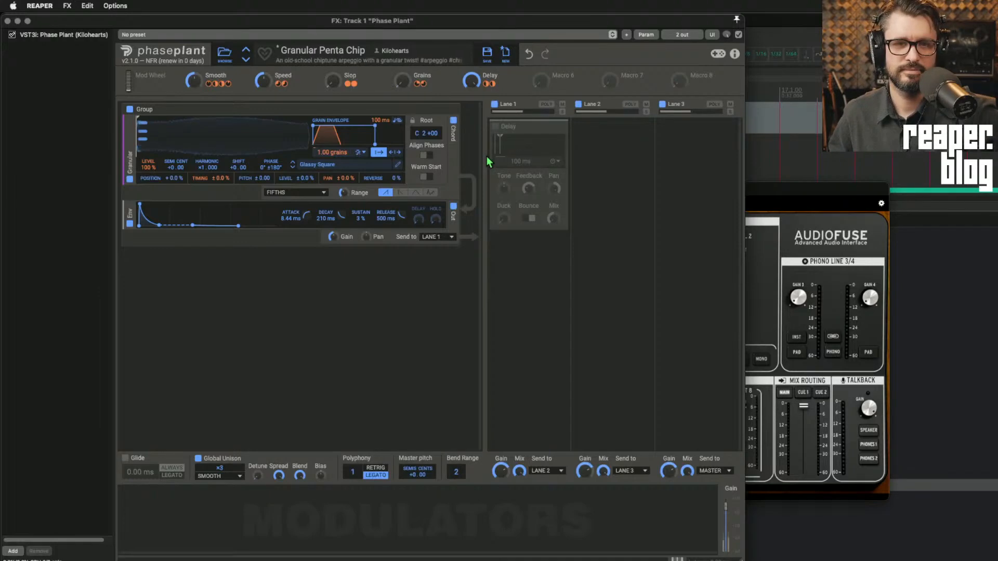
pyautogui.click(454, 122)
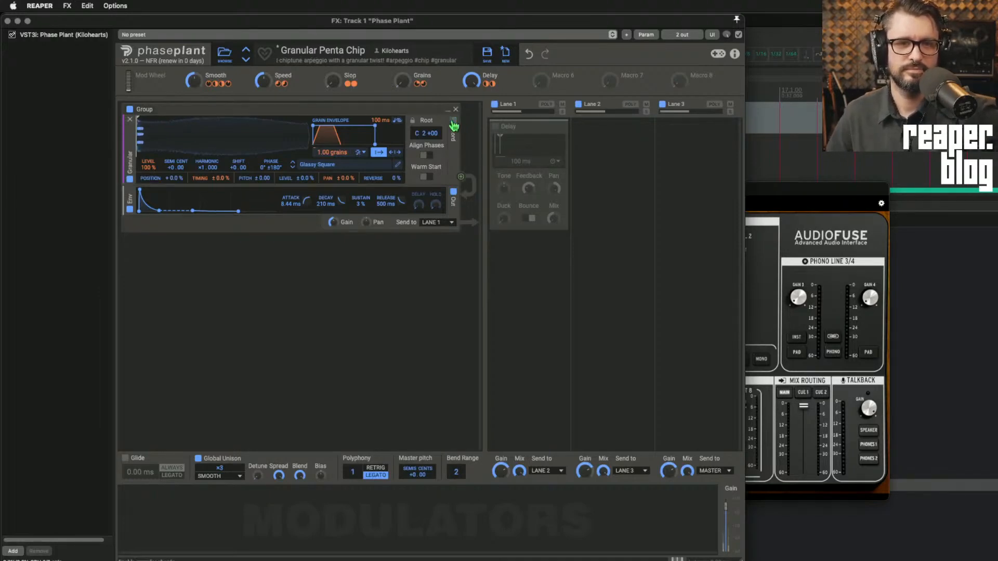
pyautogui.click(454, 123)
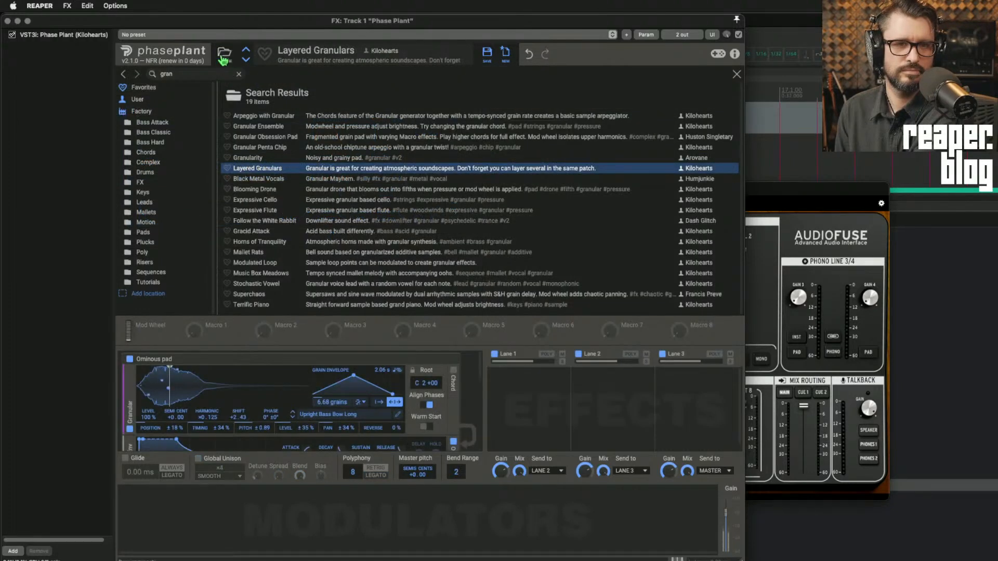
# Step: Load the Layered Granulars factory preset from the "gran" search results
pyautogui.doubleClick(257, 167)
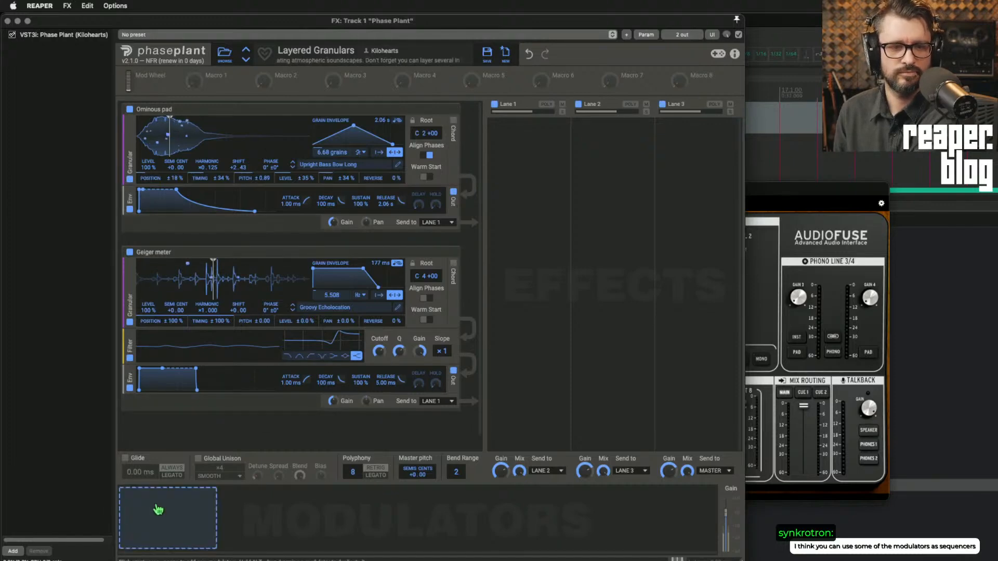
# Step: Add a Random modulator and route it to the Ominous pad granular's pitch randomization
pyautogui.click(158, 509)
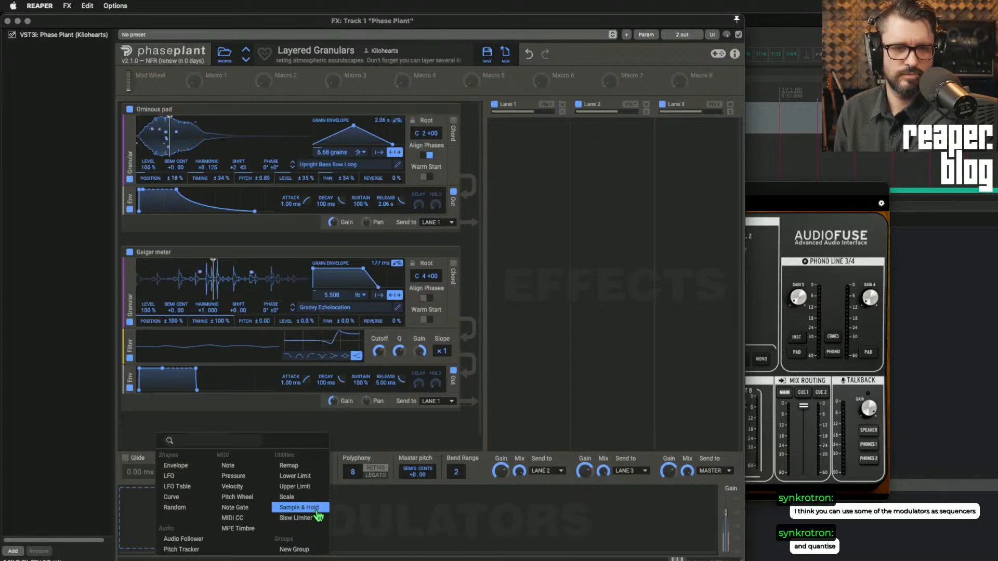
pyautogui.click(203, 509)
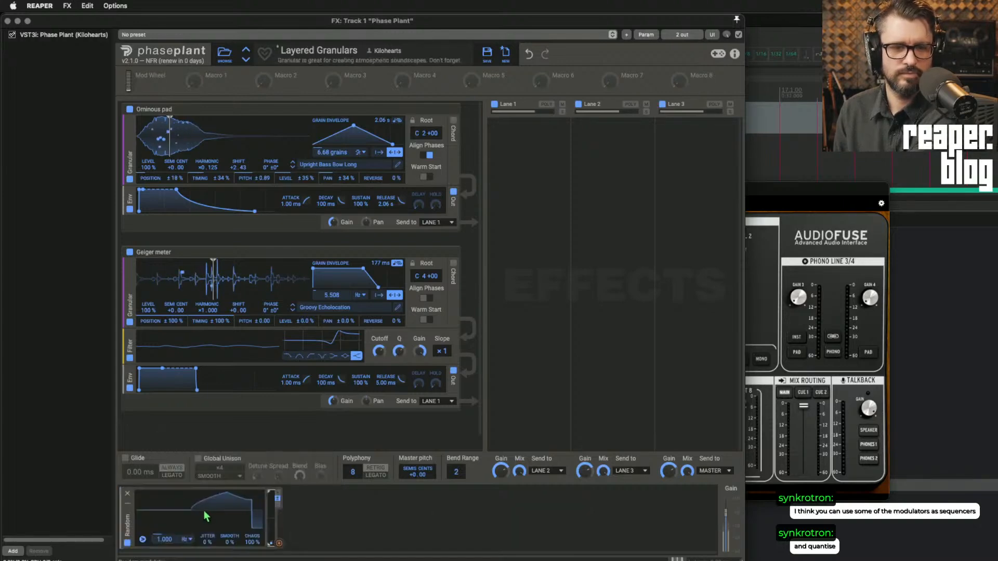
pyautogui.click(280, 543)
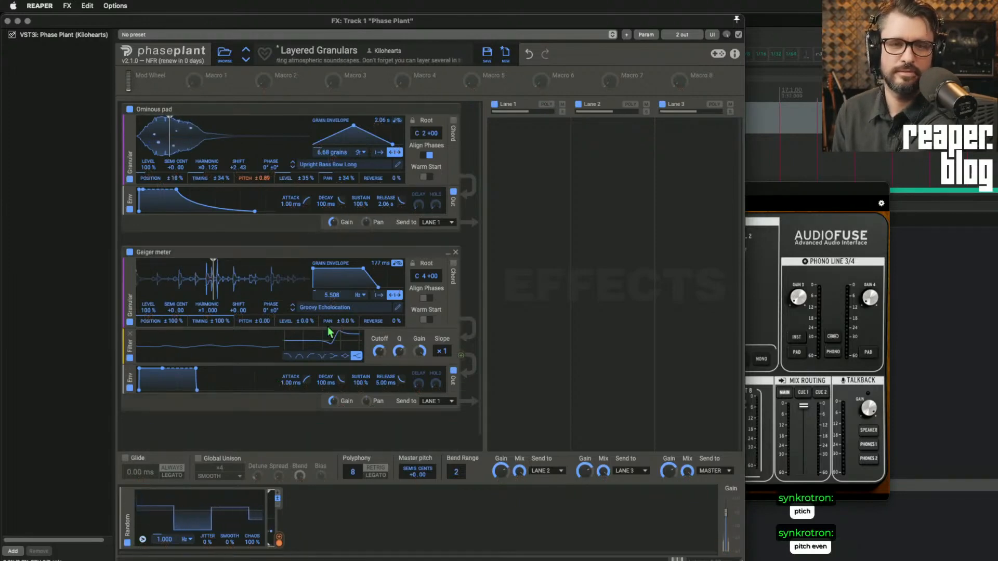
# Step: Load the Upright Bass Bow Short 2 grain sample into the Ominous pad and disable the Geiger meter group
pyautogui.click(329, 166)
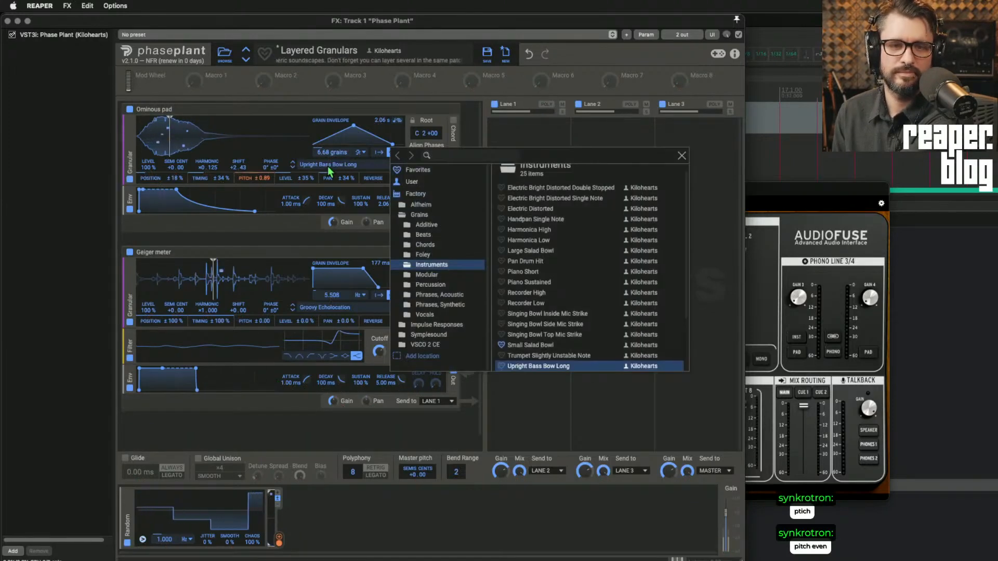
pyautogui.scroll(-4, 515, 327)
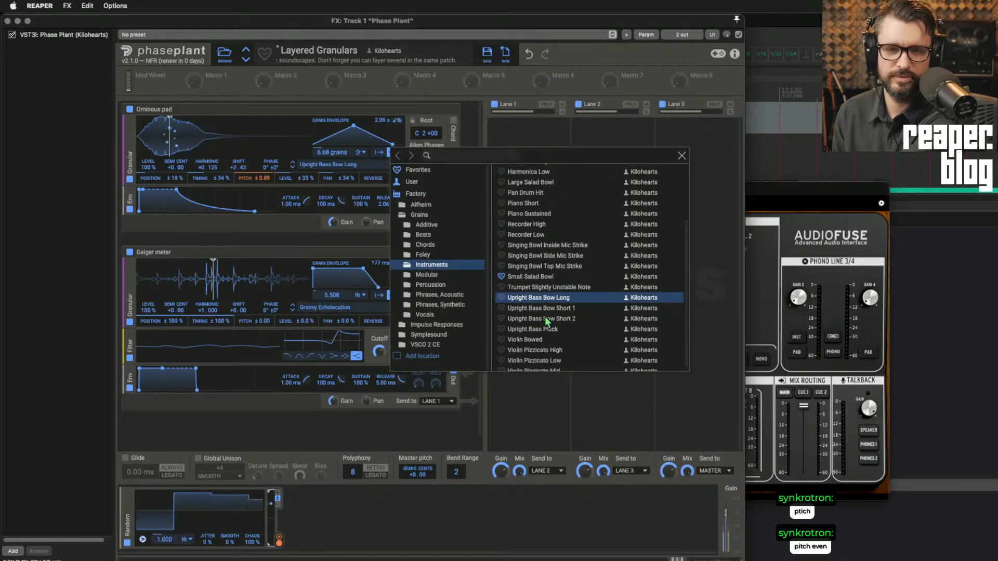
pyautogui.click(556, 319)
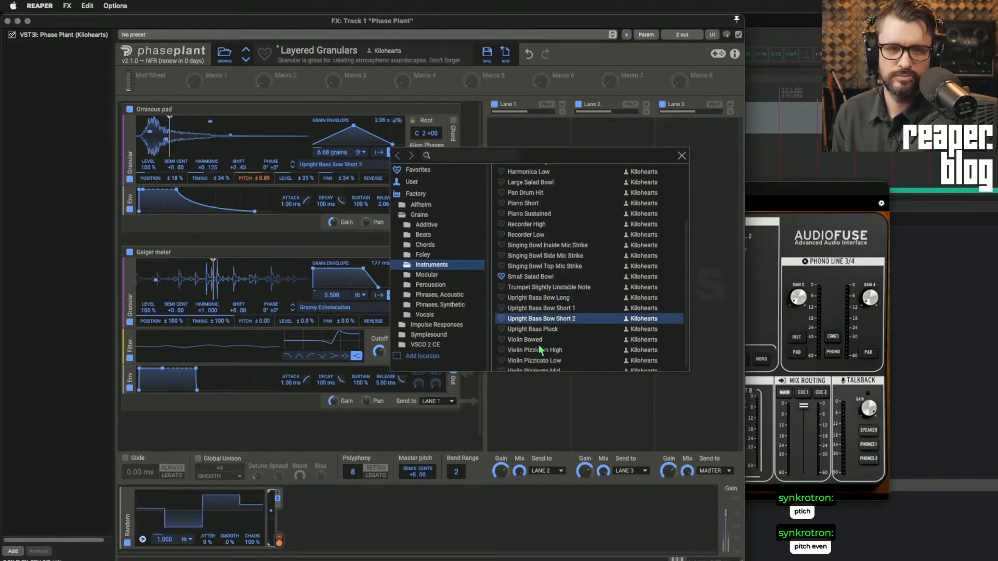
pyautogui.click(401, 440)
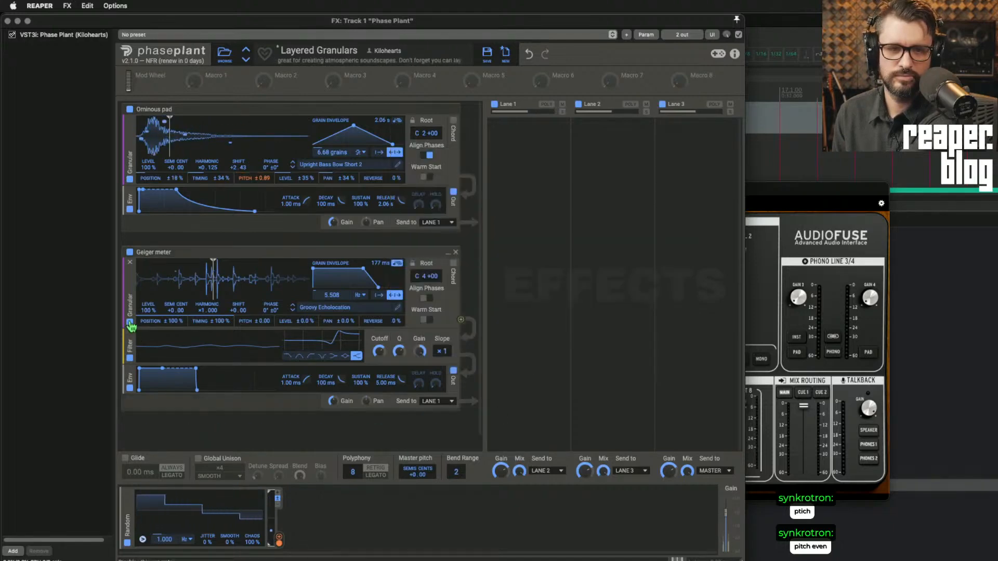
pyautogui.click(130, 252)
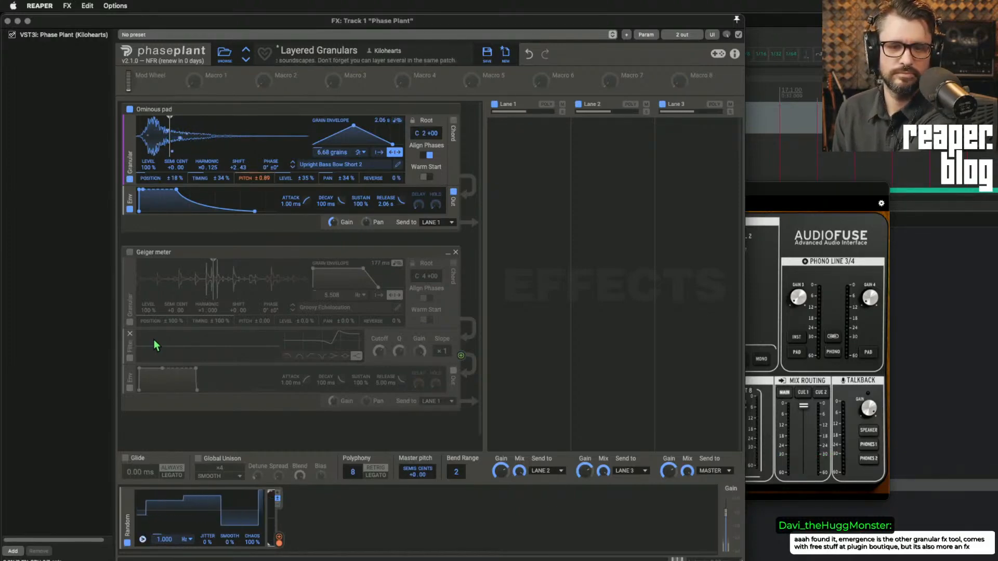
# Step: Add a Convolver to Lane 1 with the Eerie Loading Dock impulse response and lower its mix
pyautogui.click(513, 151)
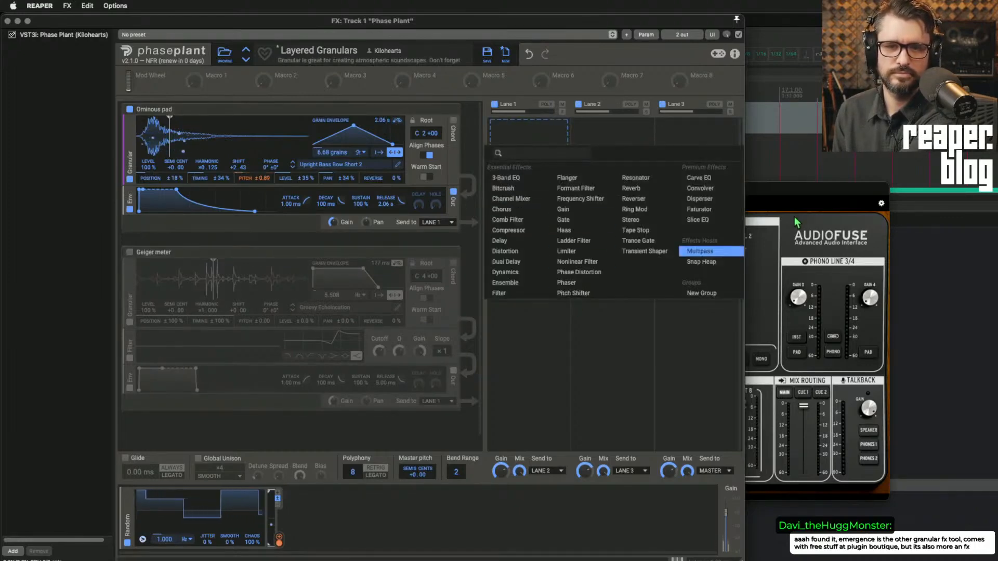
pyautogui.click(702, 189)
pyautogui.click(519, 184)
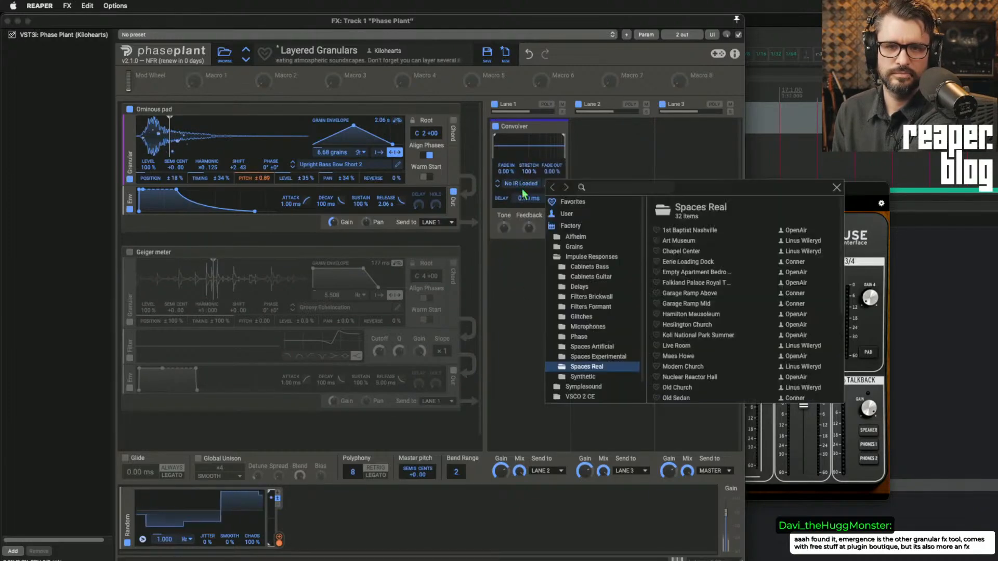
pyautogui.click(696, 265)
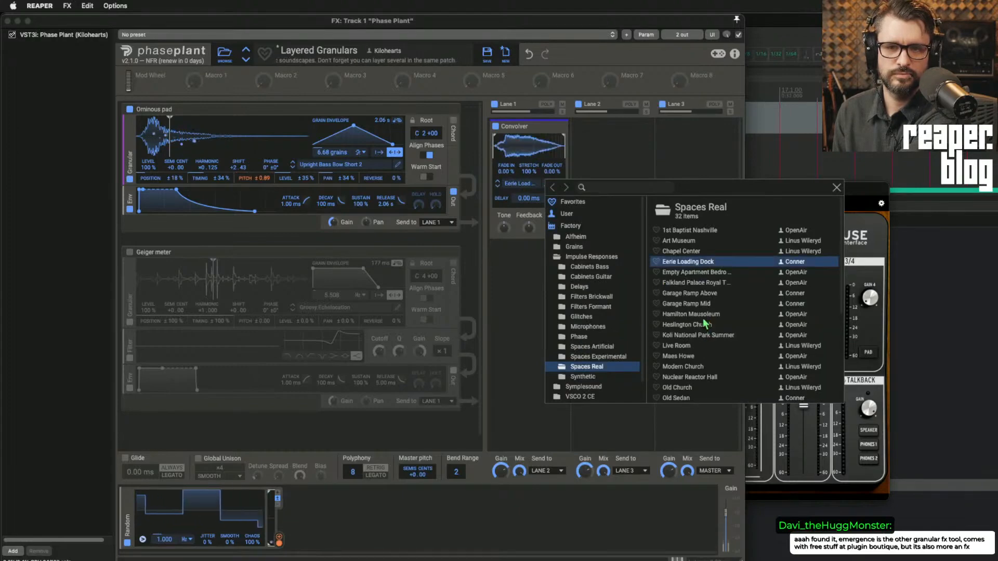
pyautogui.click(453, 326)
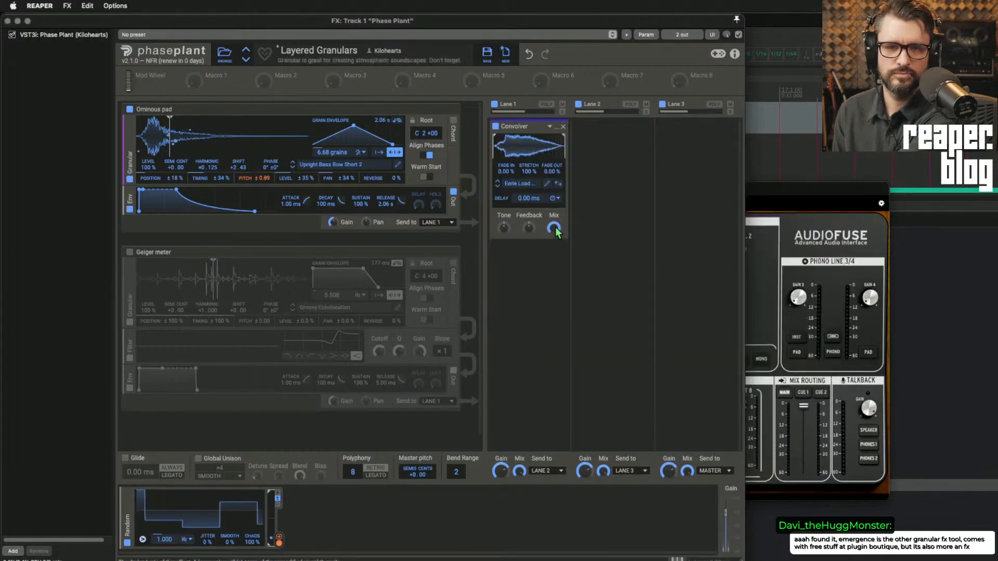
pyautogui.moveTo(554, 228); pyautogui.dragTo(553, 275)
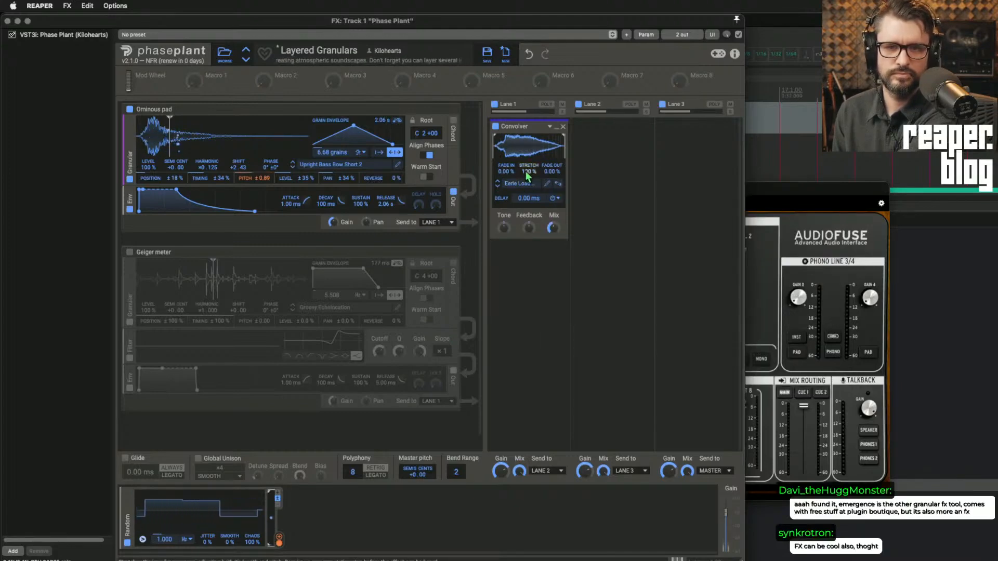
# Step: Try the York Minster impulse response in the Convolver, and replace it with Nuclear Reactor Hall
pyautogui.click(520, 183)
pyautogui.scroll(-5, 702, 364)
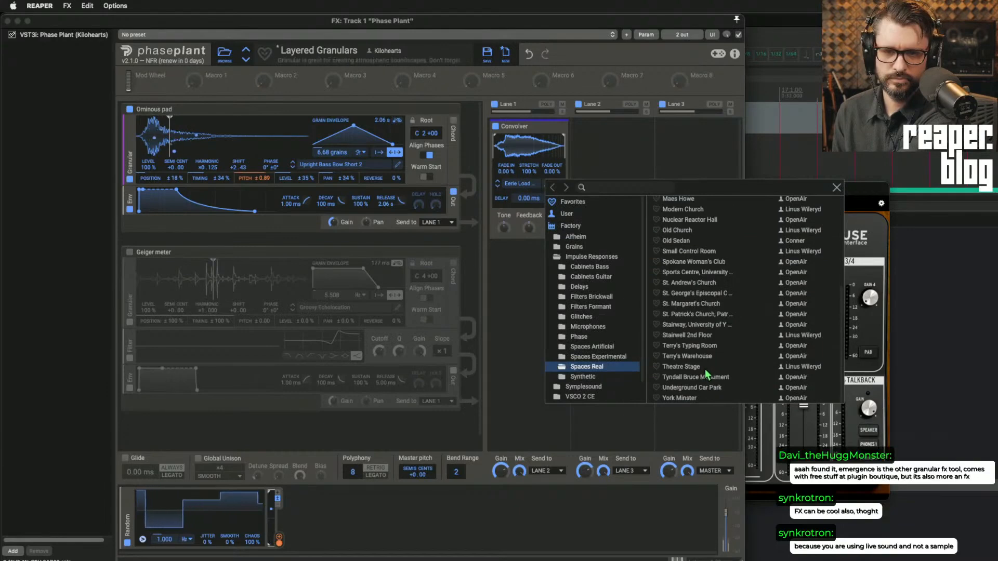
pyautogui.click(685, 398)
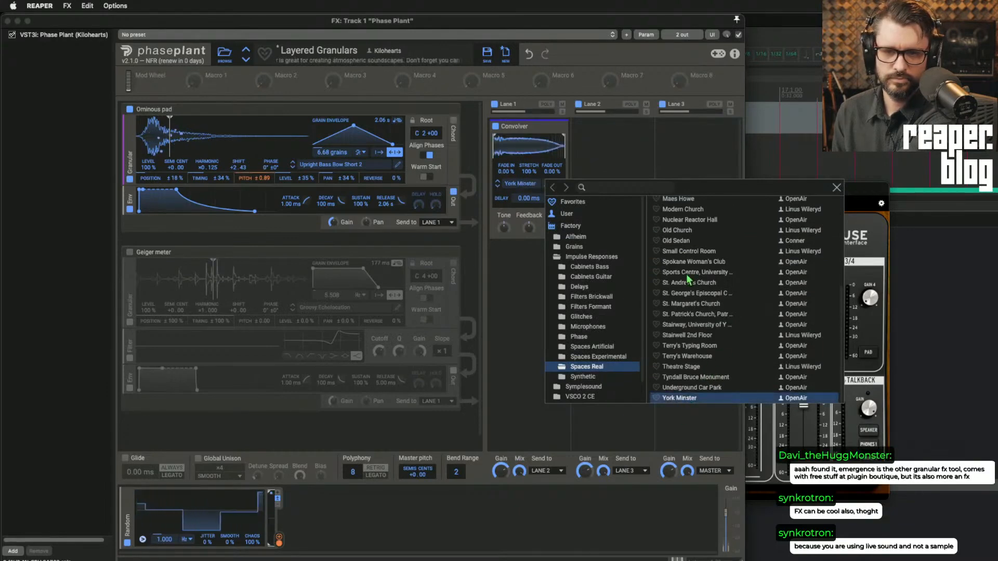
pyautogui.click(698, 220)
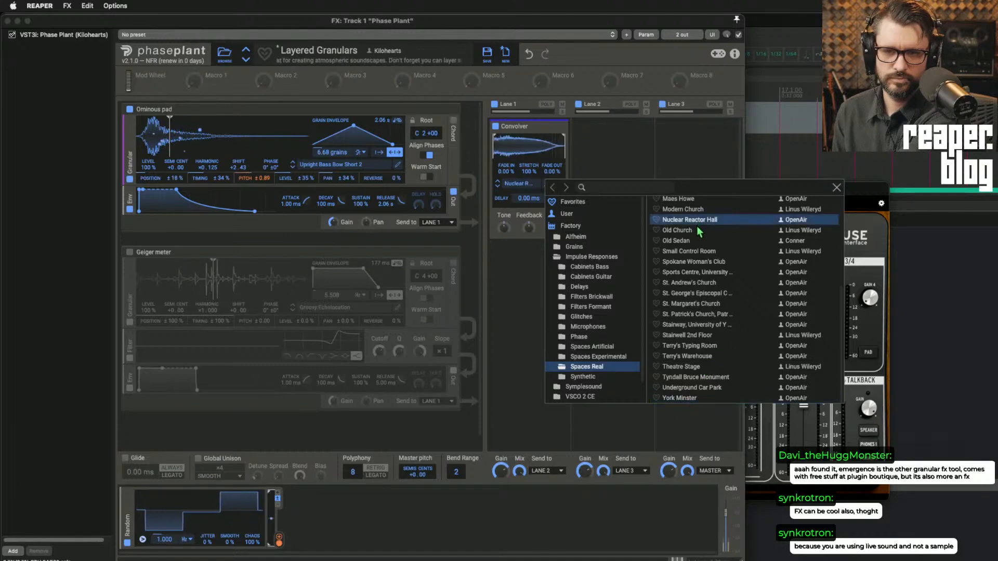
pyautogui.click(835, 190)
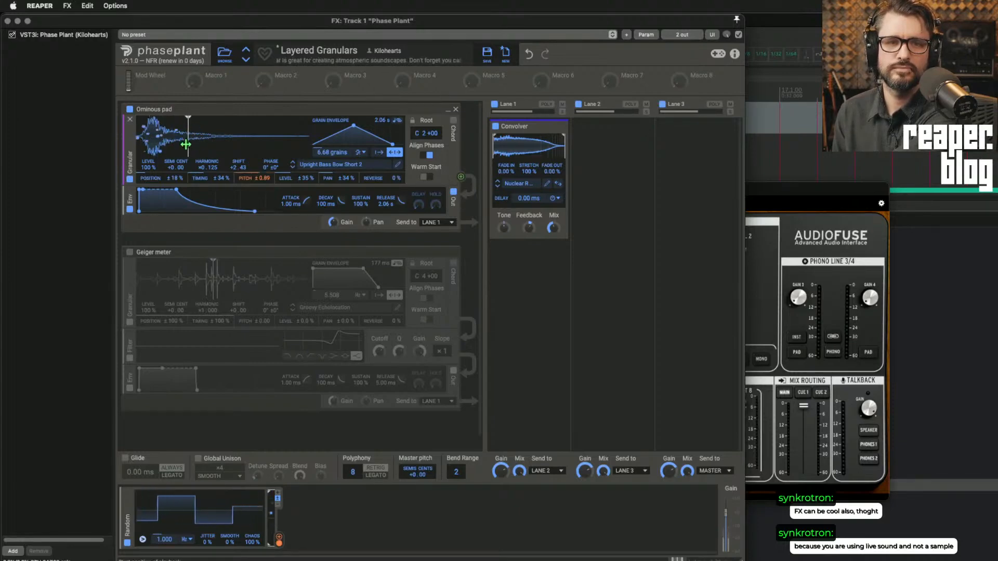
# Step: Move the Ominous pad's grain position further into the sample and try modulating it with a Pressure modulator, removing that modulator again
pyautogui.moveTo(185, 144)
pyautogui.mouseDown()
pyautogui.moveTo(262, 149)
pyautogui.moveTo(239, 149)
pyautogui.mouseUp()
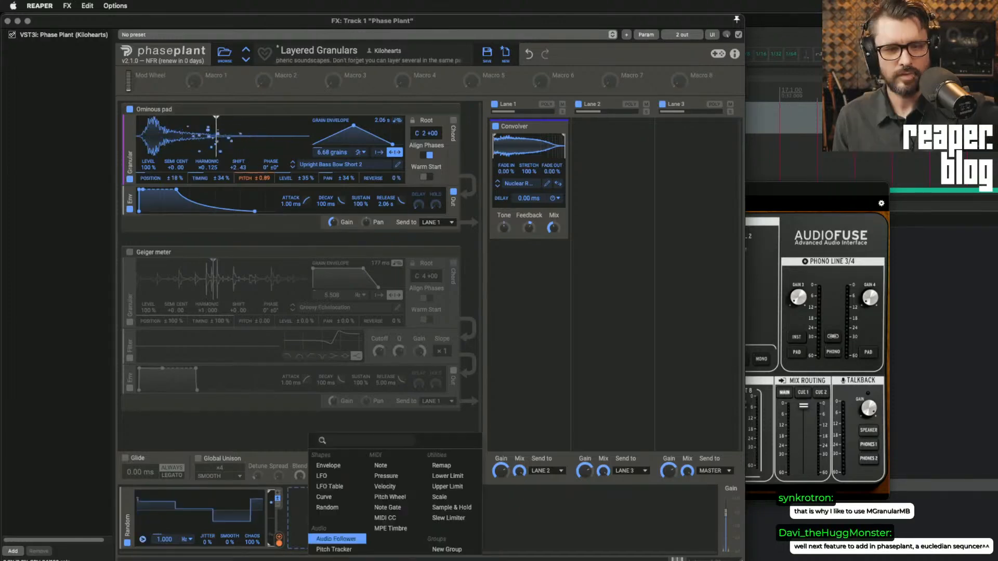
pyautogui.click(409, 477)
pyautogui.moveTo(353, 544); pyautogui.dragTo(353, 548)
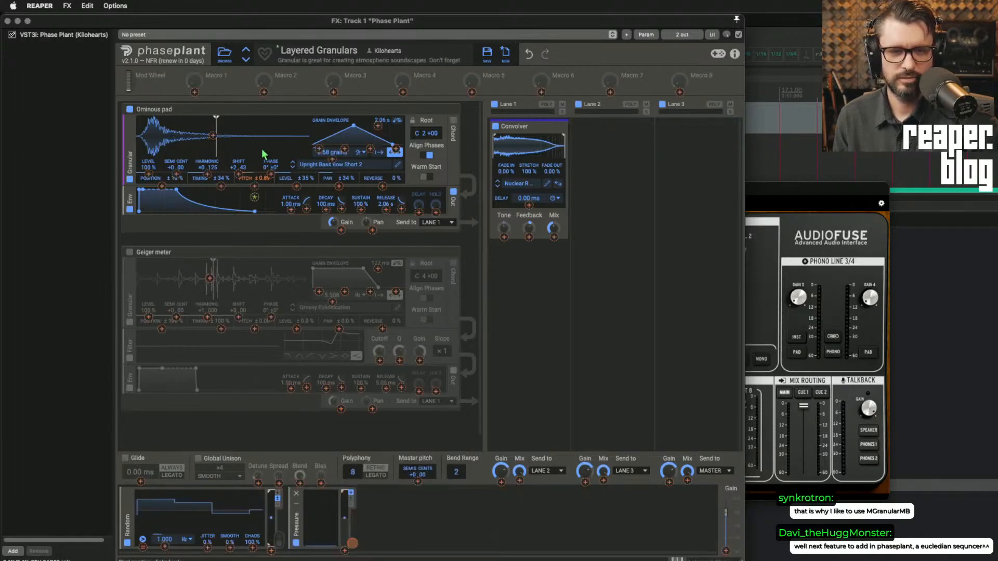
pyautogui.moveTo(264, 153)
pyautogui.mouseDown()
pyautogui.moveTo(216, 137)
pyautogui.moveTo(213, 161)
pyautogui.mouseUp()
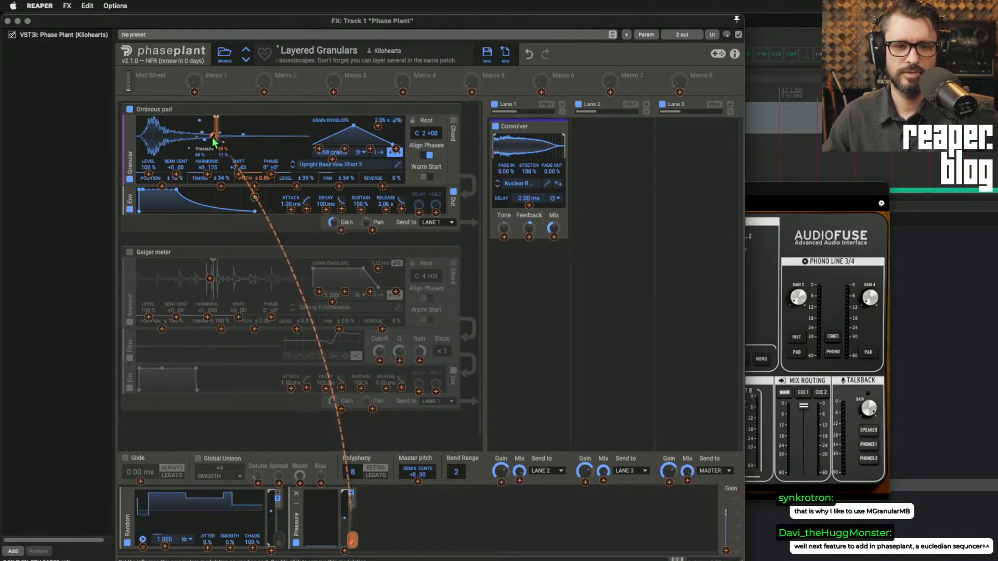
pyautogui.click(366, 491)
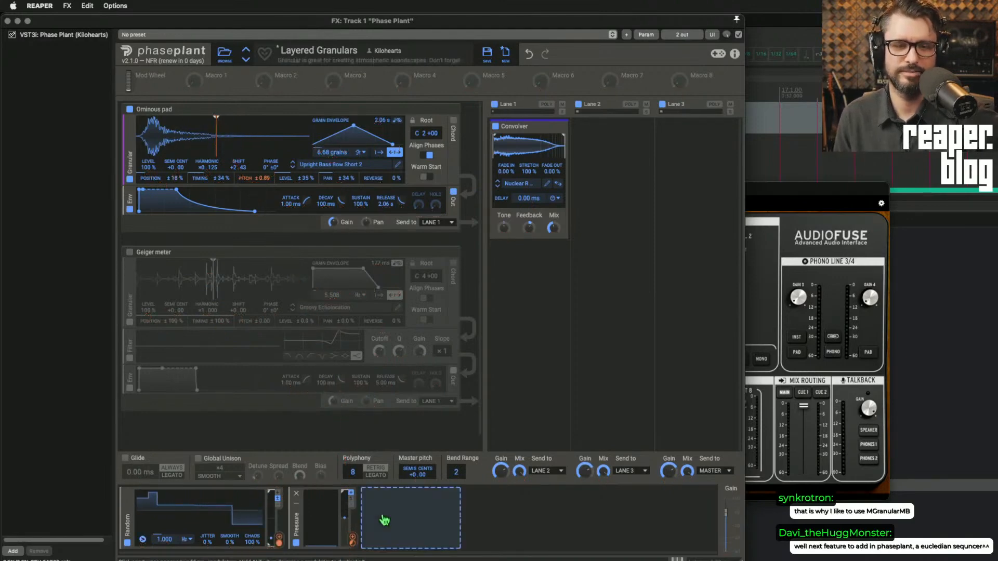
pyautogui.click(297, 494)
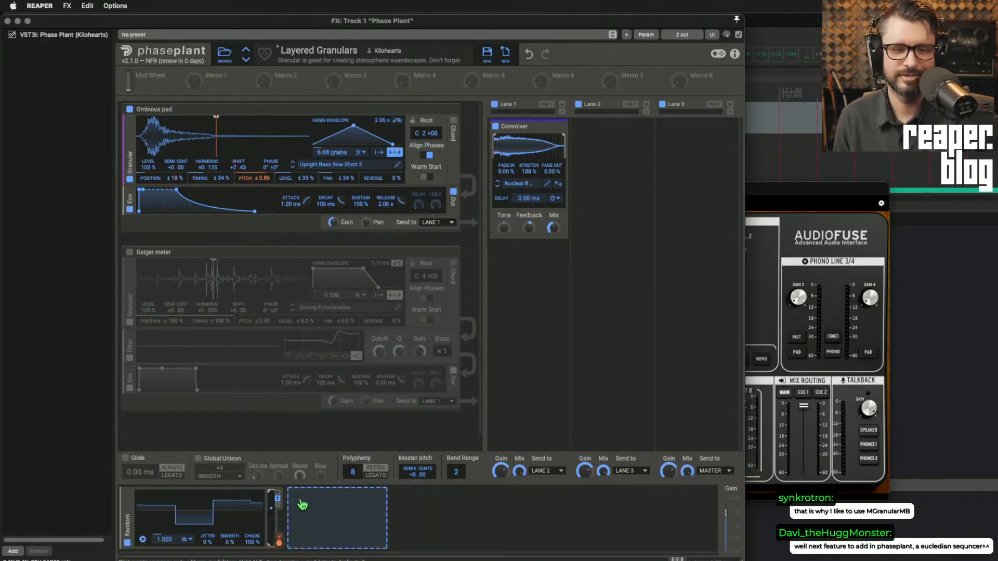
# Step: Try modulating the Ominous pad's grain position with a Pitch Wheel modulator, and remove the modulator
pyautogui.click(325, 521)
pyautogui.click(392, 497)
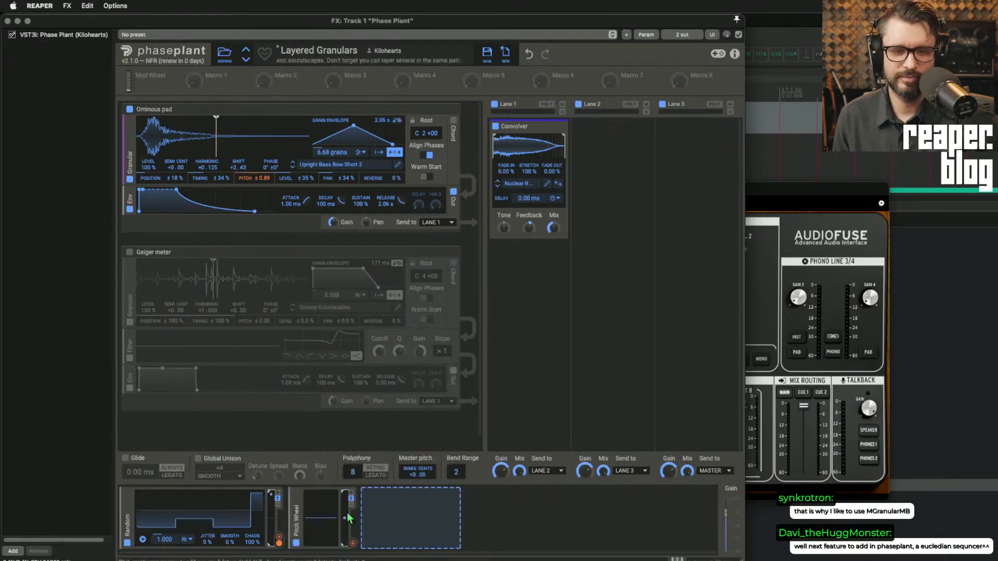
pyautogui.click(352, 543)
pyautogui.moveTo(213, 135); pyautogui.dragTo(214, 137)
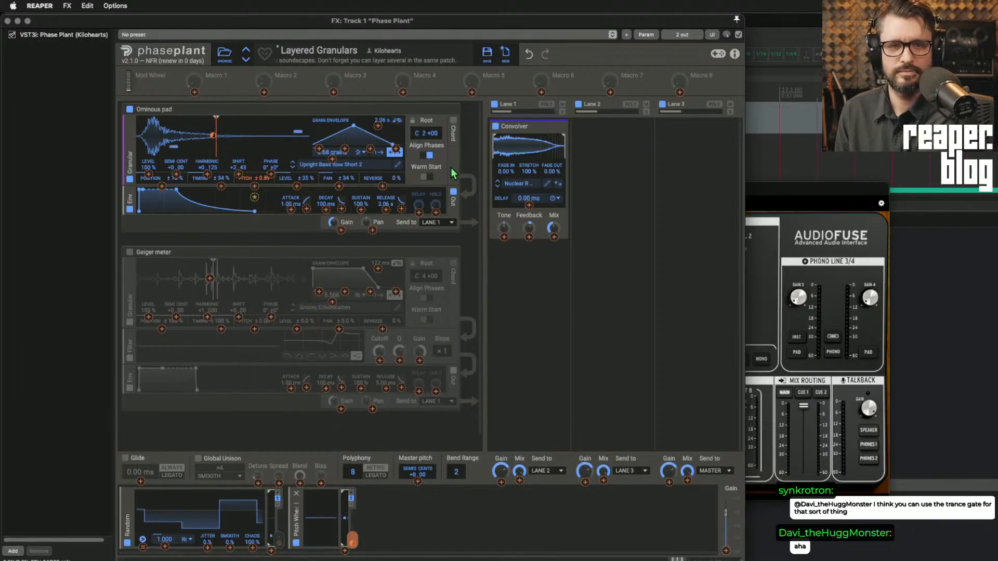
pyautogui.click(336, 170)
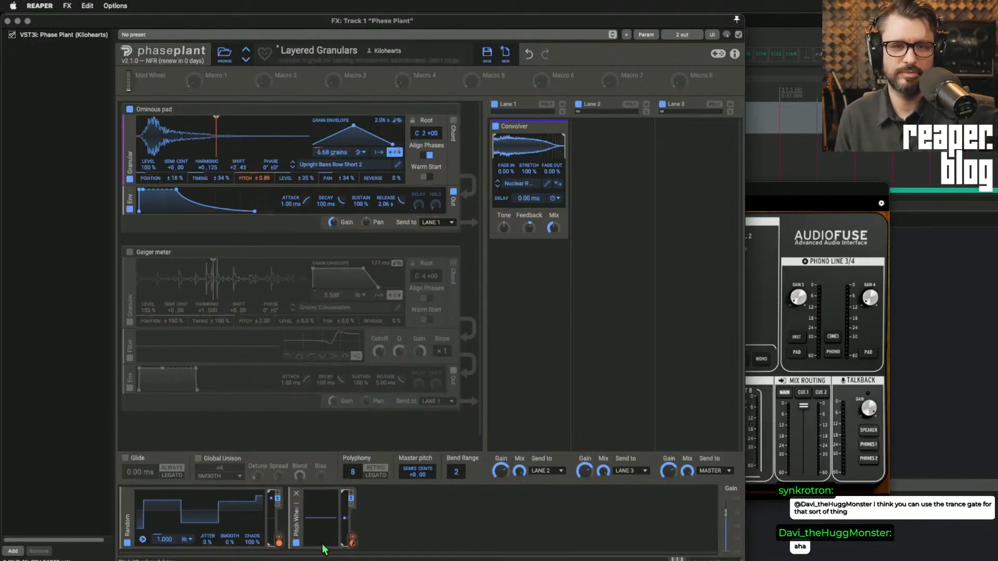
pyautogui.click(297, 496)
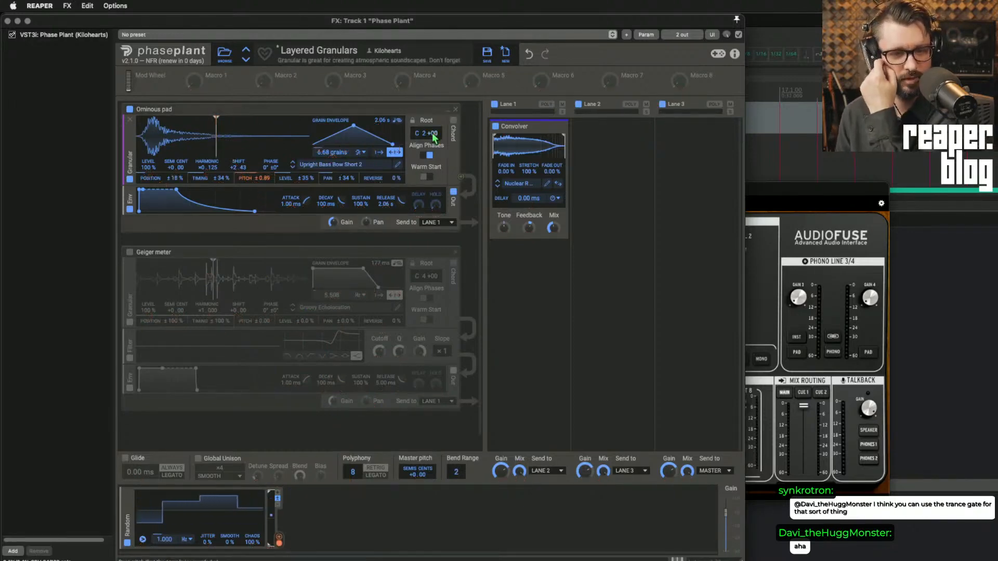
# Step: Load the Violin Bowed grain sample into the Ominous pad and remove the Random modulation from its pitch
pyautogui.click(332, 167)
pyautogui.scroll(-1, 541, 342)
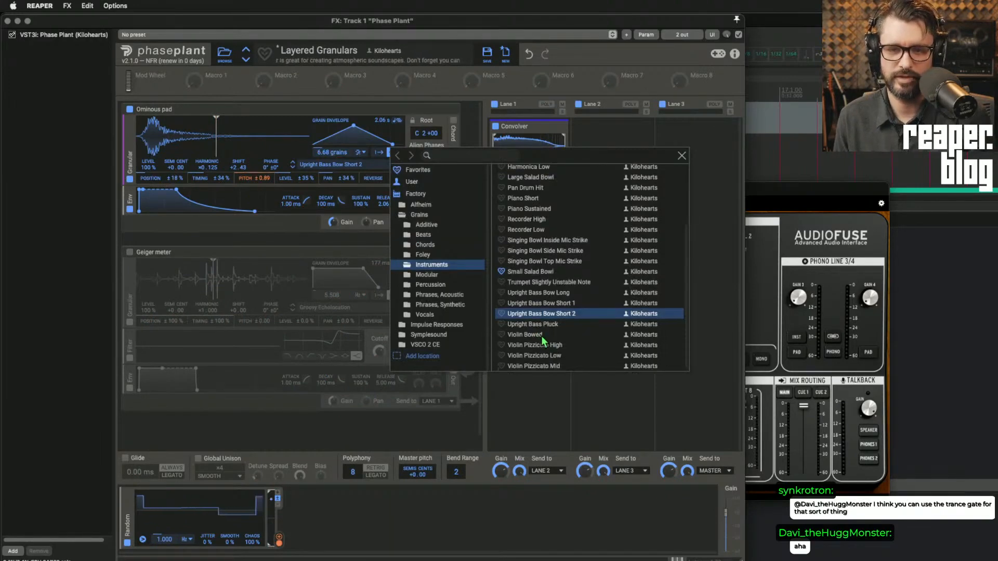
pyautogui.click(541, 337)
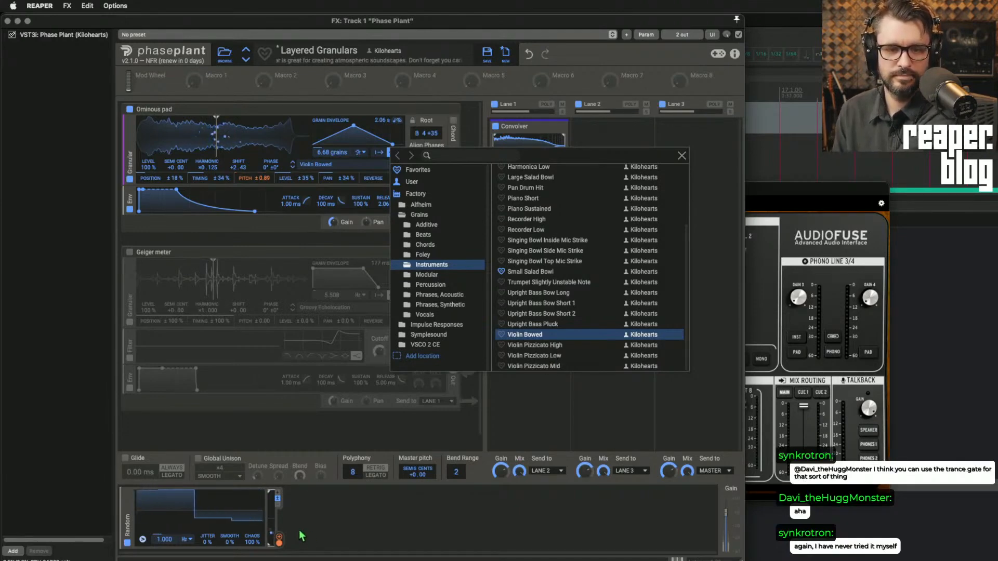
pyautogui.moveTo(280, 547); pyautogui.dragTo(407, 247)
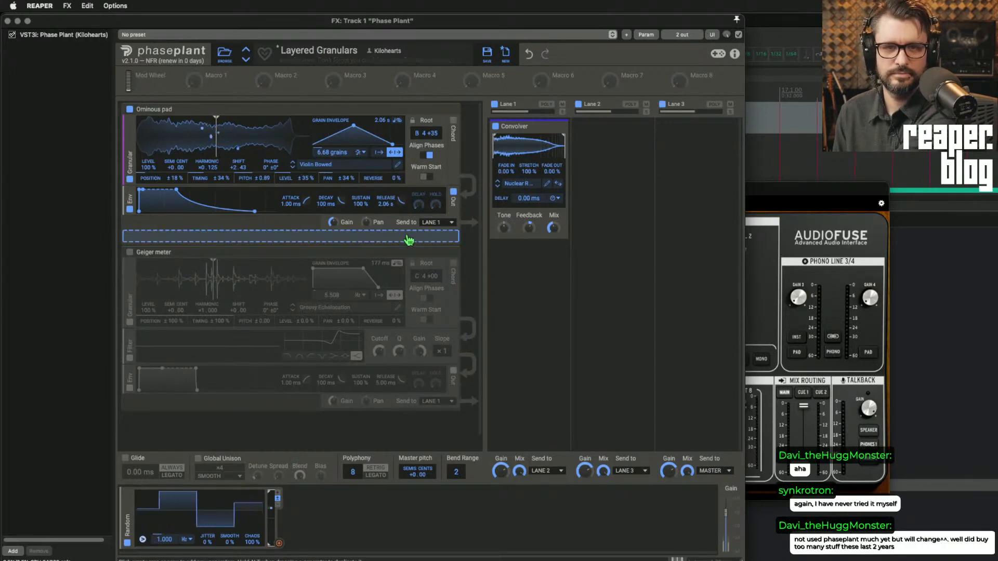
# Step: Set the Ominous pad's root to C 2 +00 and route the Random modulator, at 37% smooth, to its grain position
pyautogui.moveTo(409, 240); pyautogui.dragTo(420, 133)
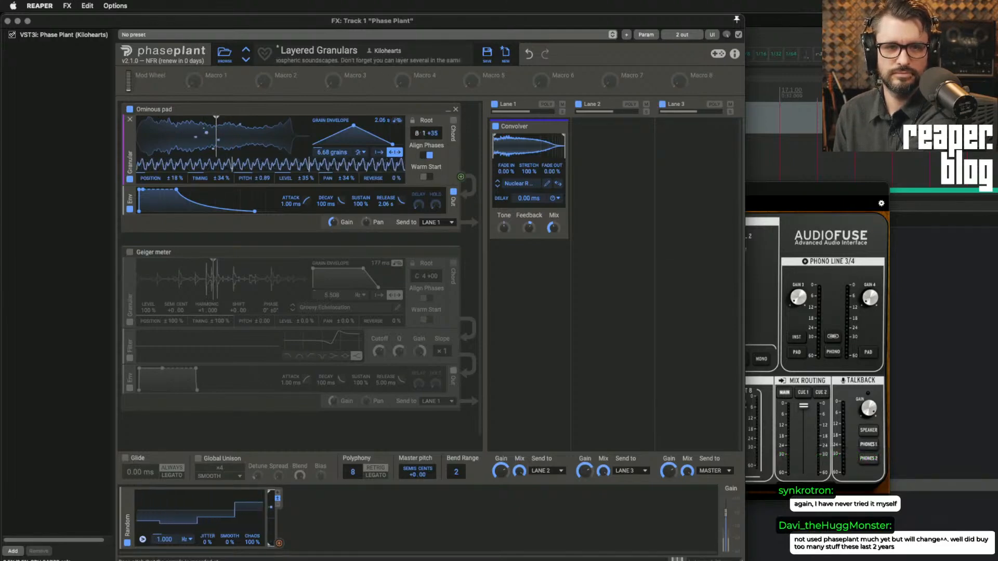
pyautogui.moveTo(436, 133)
pyautogui.mouseDown()
pyautogui.moveTo(437, 143)
pyautogui.moveTo(425, 136)
pyautogui.mouseUp()
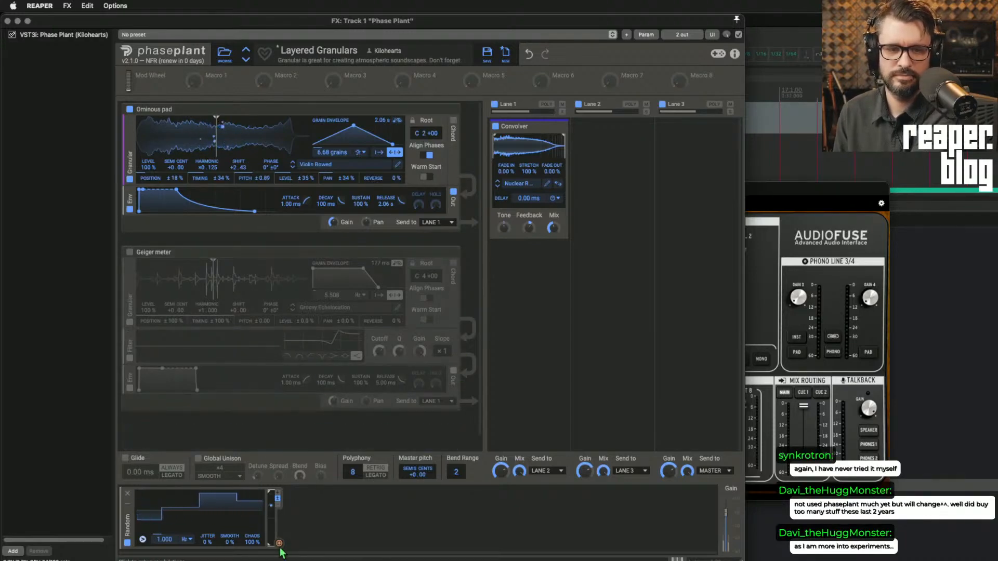
pyautogui.moveTo(229, 542); pyautogui.dragTo(213, 136)
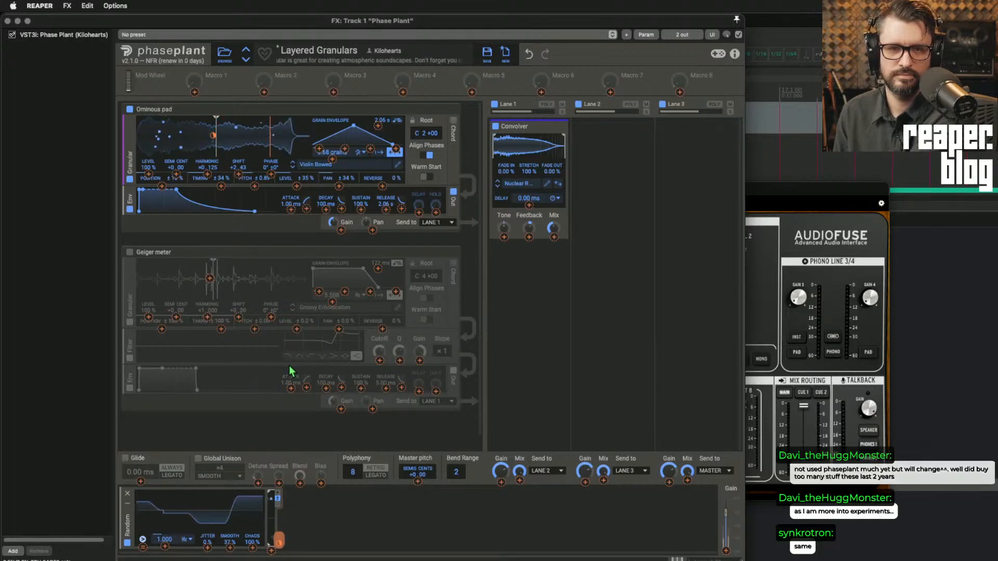
# Step: Set the Ominous pad's density to 4.96 grains and enable the Geiger meter group
pyautogui.click(332, 153)
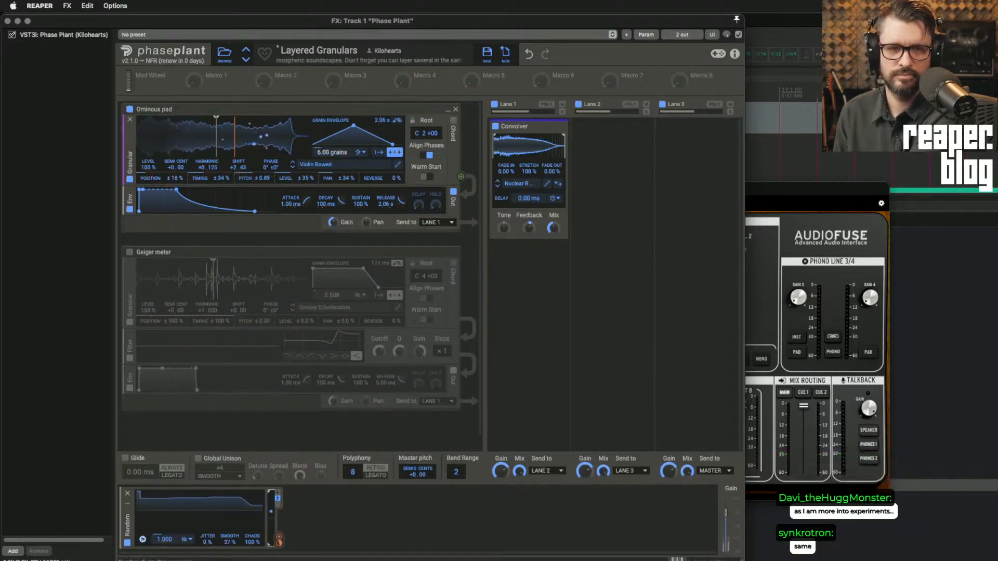
pyautogui.moveTo(330, 156); pyautogui.dragTo(330, 157)
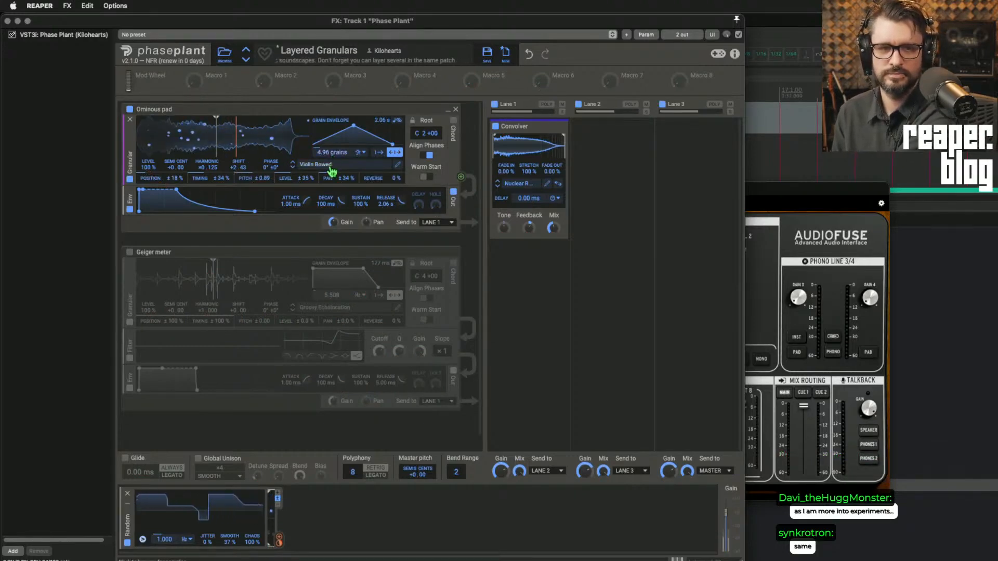
pyautogui.click(130, 253)
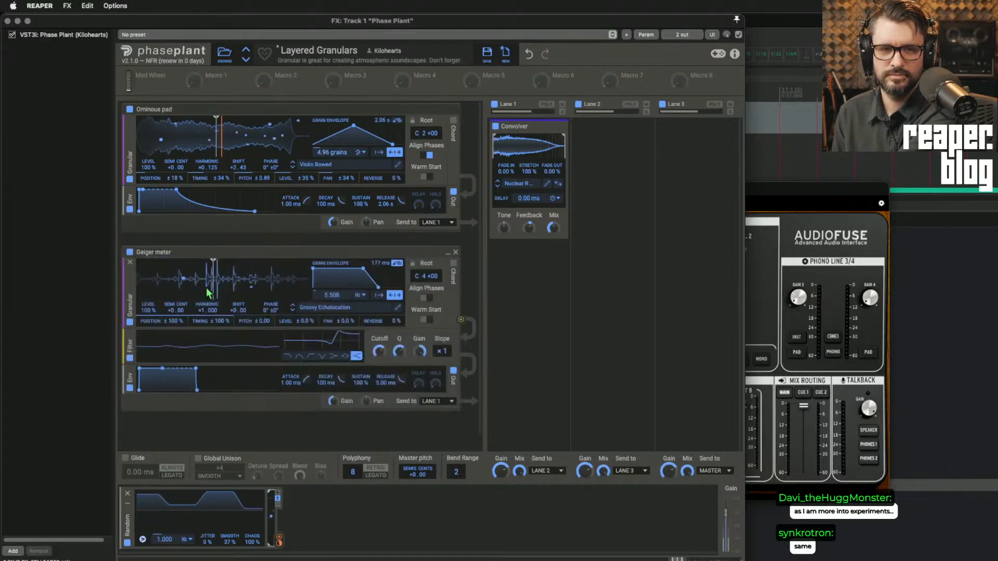
# Step: Try the In Search of Vibe and Chunky DNB Break beat samples in the Geiger meter's granular generator
pyautogui.click(321, 310)
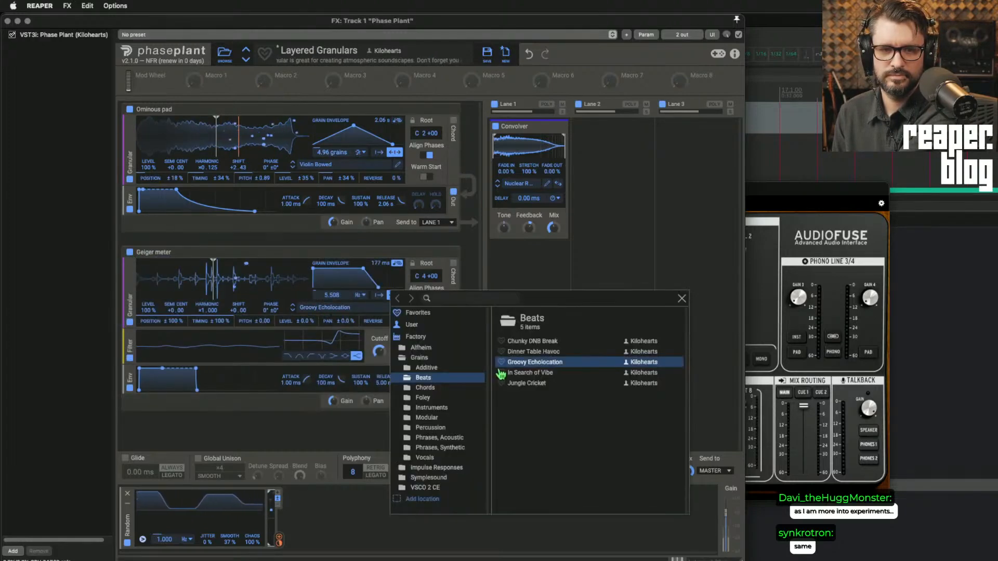
pyautogui.click(536, 374)
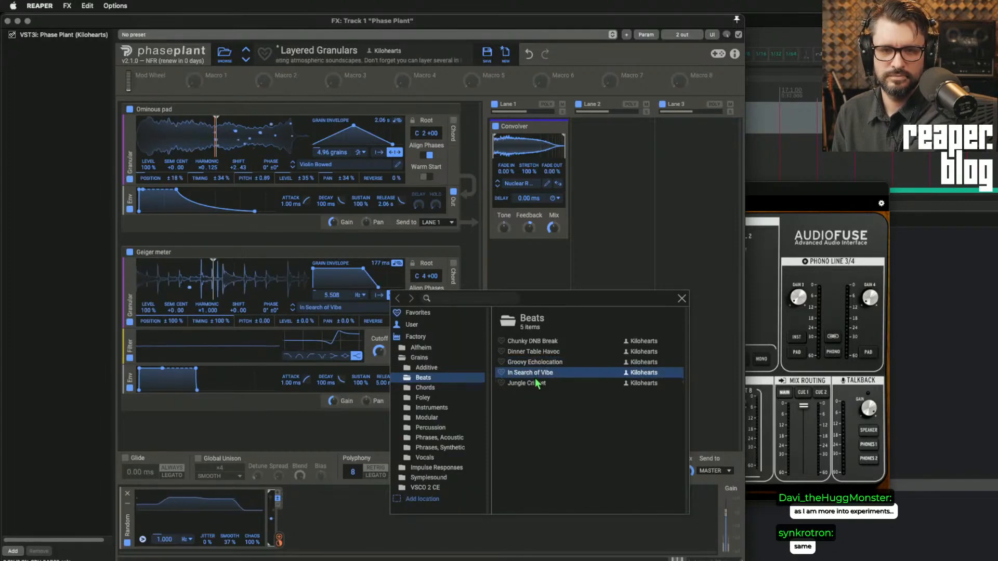
pyautogui.click(681, 298)
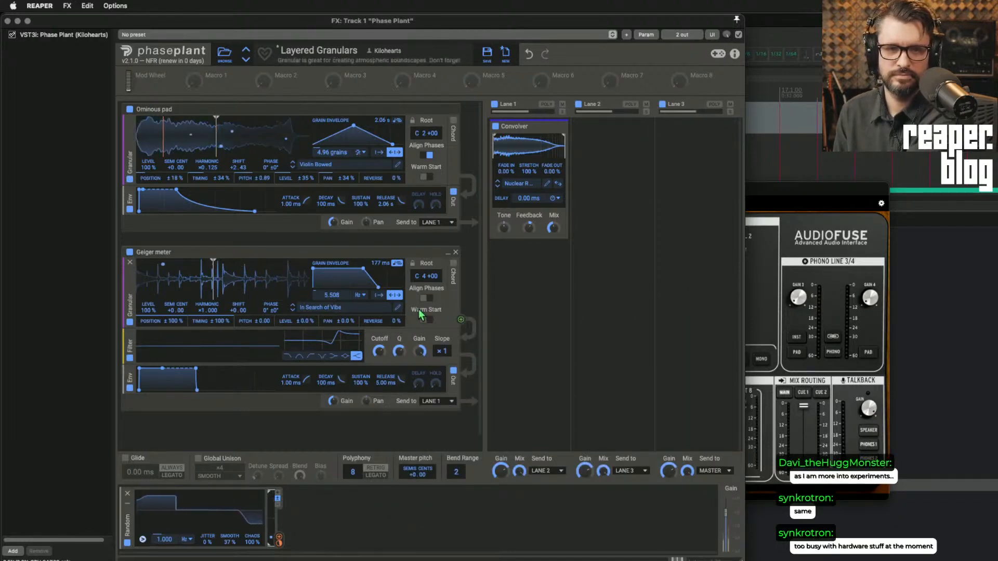
pyautogui.click(336, 308)
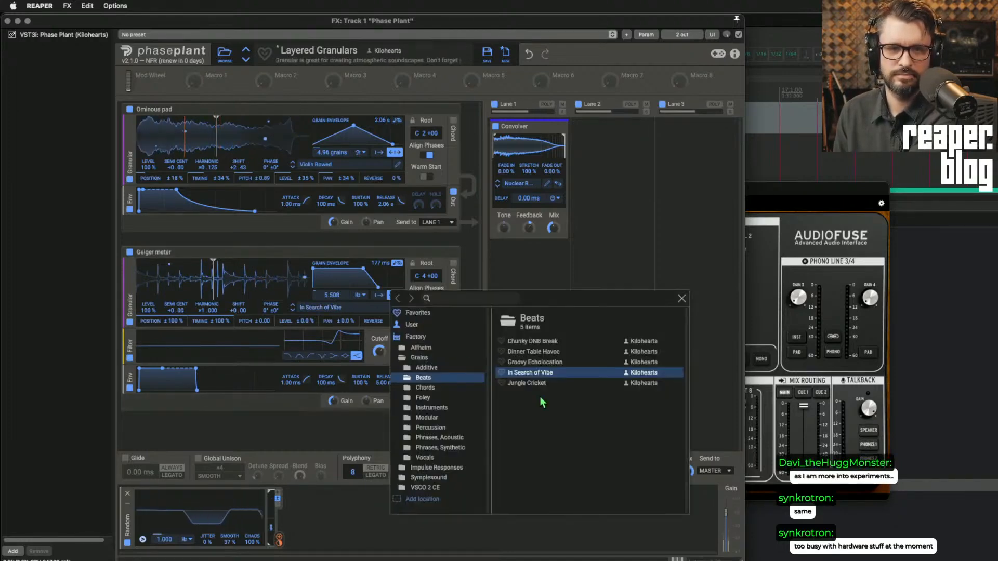
pyautogui.click(546, 341)
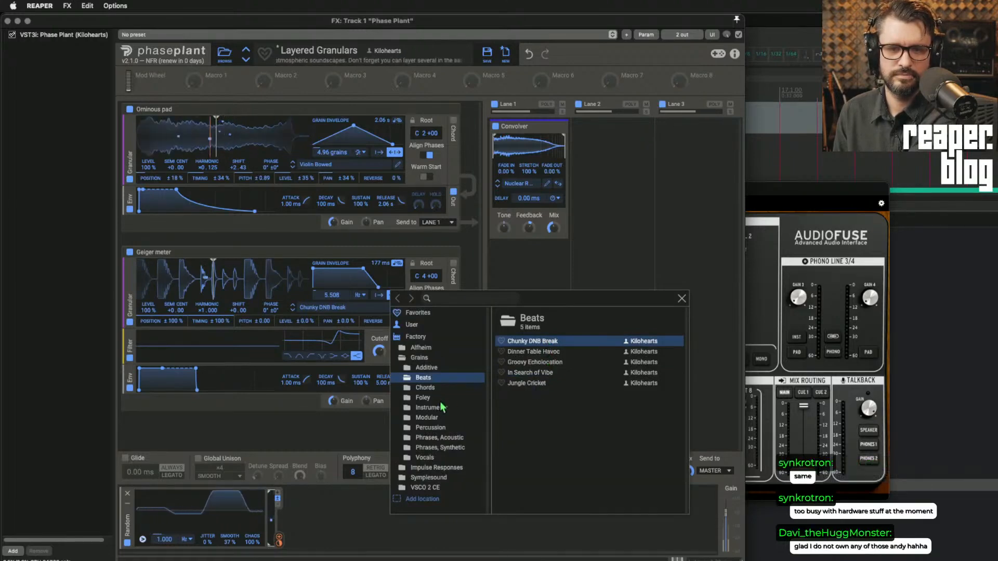
# Step: Try the Foley grain samples Drill and Truck Outside Office Window and Resonating Structure in the Geiger meter
pyautogui.click(423, 398)
pyautogui.scroll(-2, 576, 454)
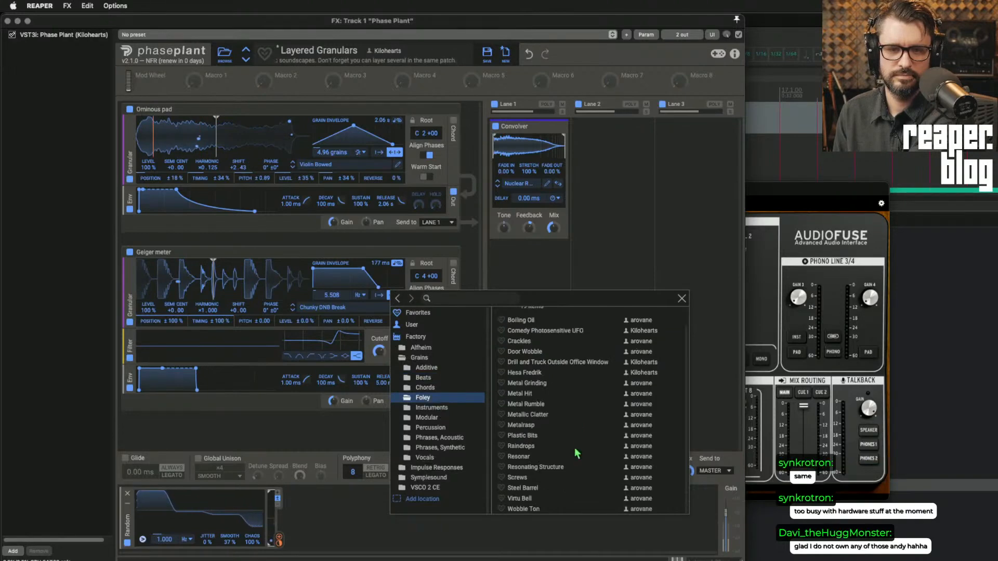
pyautogui.click(583, 364)
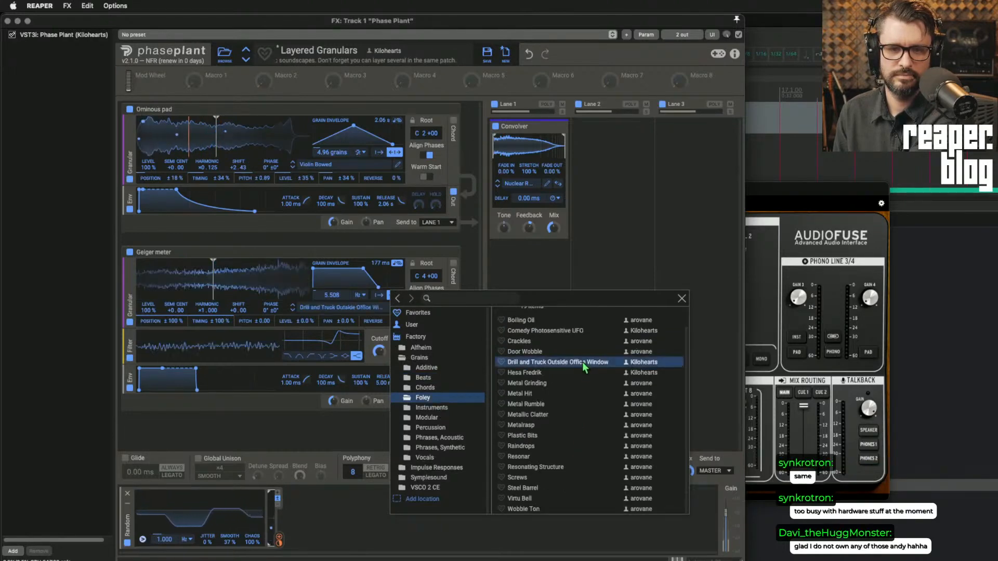
pyautogui.click(566, 466)
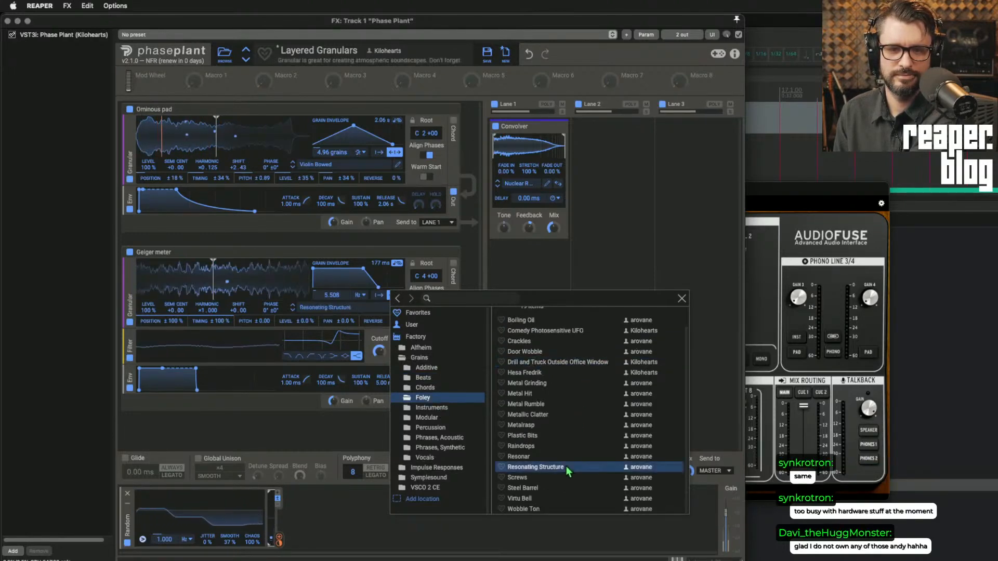
# Step: Load the Kalimba Inharmonic percussion grain sample into the Geiger meter's granular generator
pyautogui.click(438, 429)
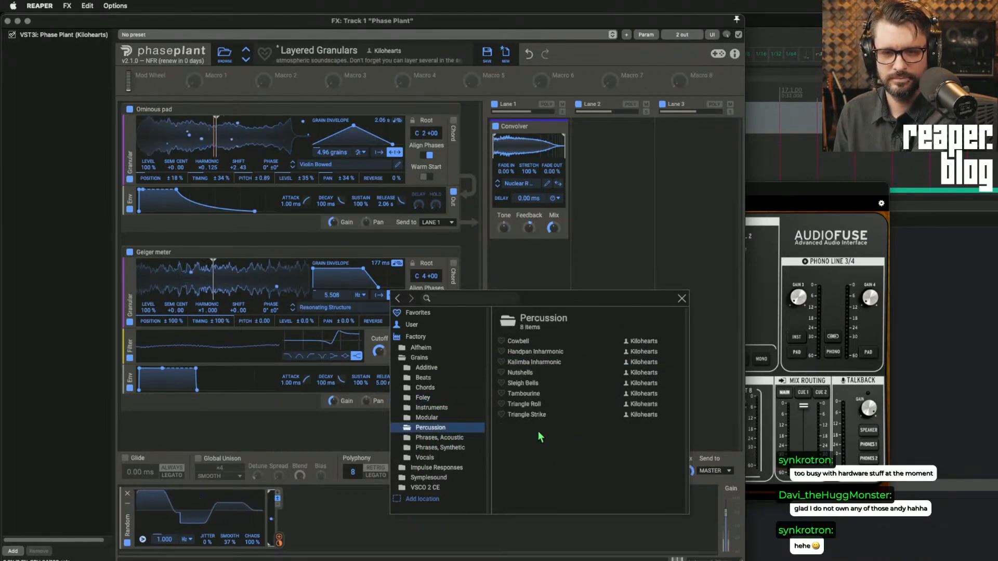
pyautogui.click(550, 362)
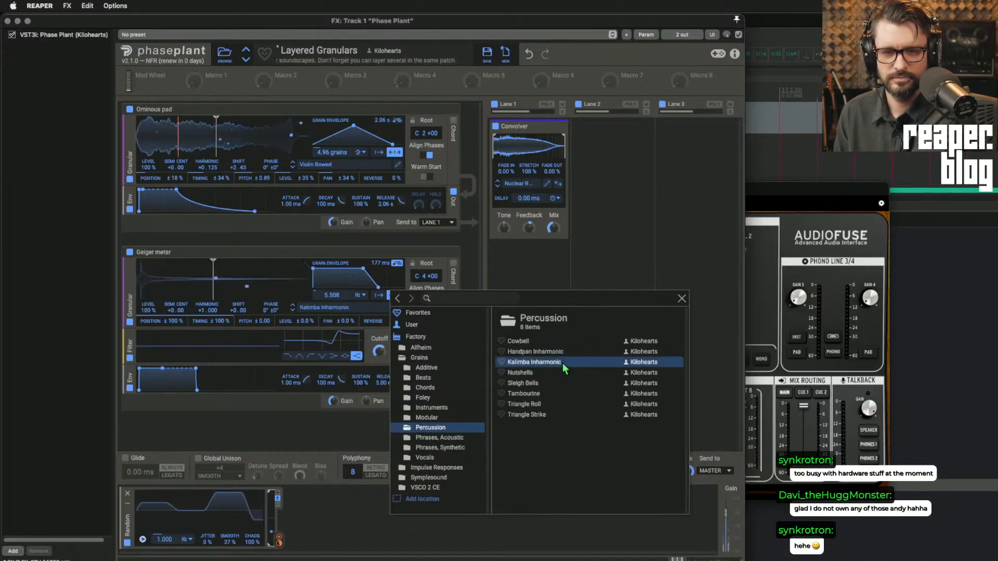
pyautogui.click(681, 298)
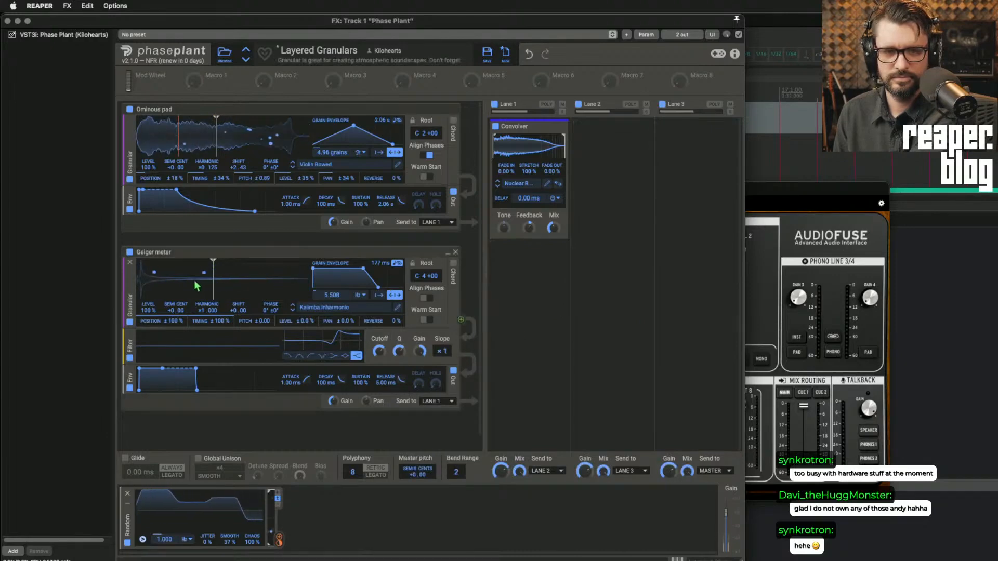
# Step: Move the Geiger meter's grain position close to the sample's start and sync its grain rate to tempo at 4/16
pyautogui.moveTo(209, 282); pyautogui.dragTo(154, 286)
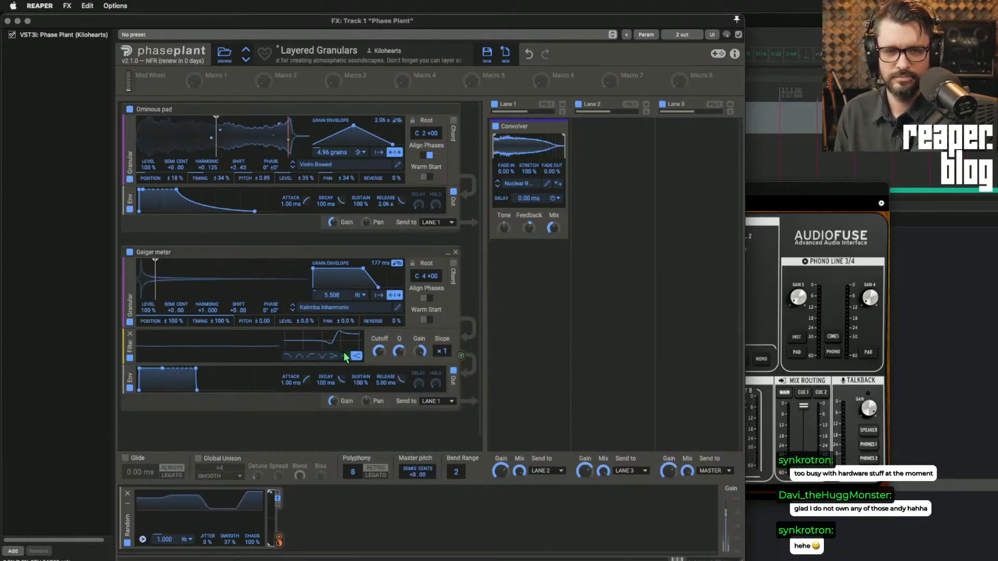
pyautogui.click(359, 296)
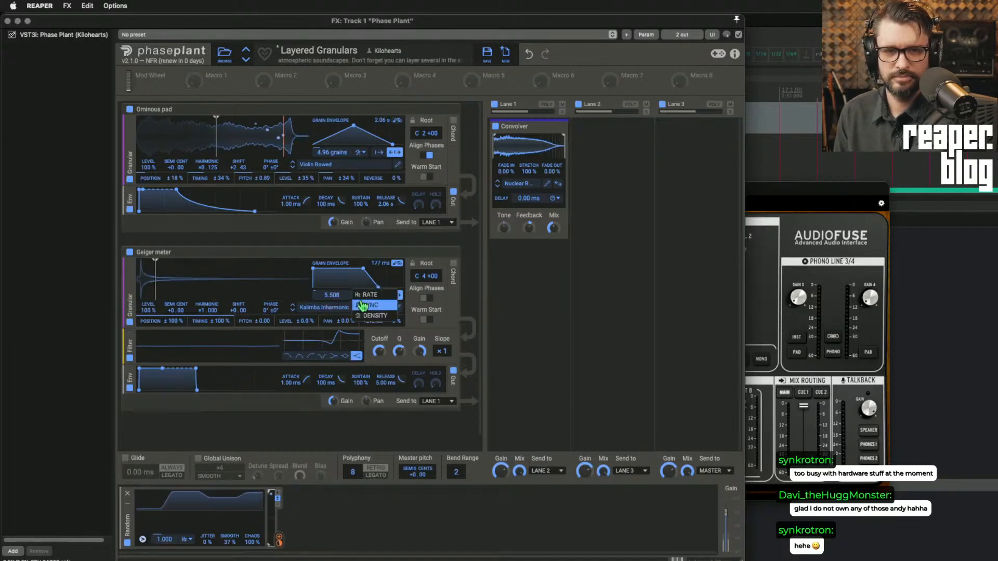
pyautogui.click(365, 306)
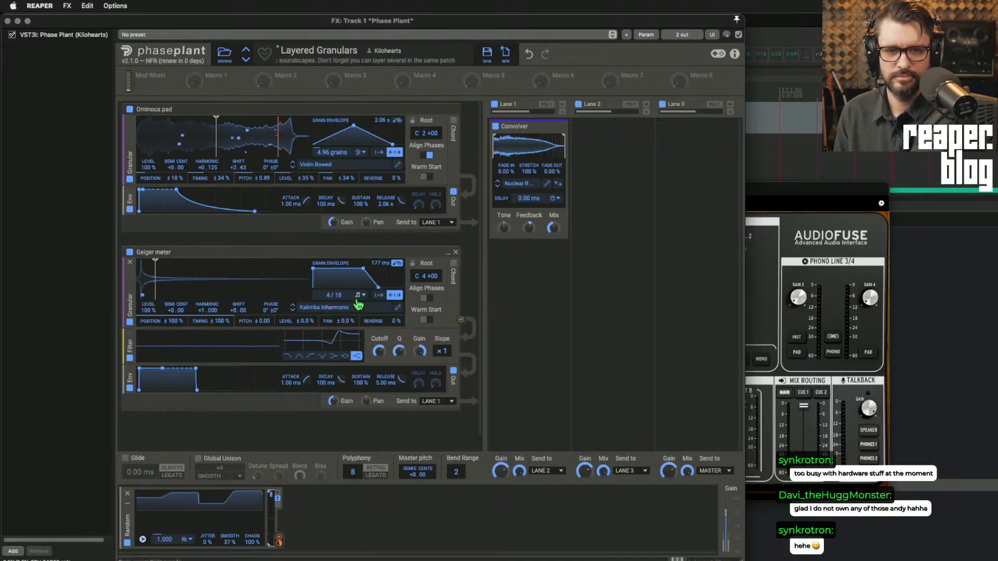
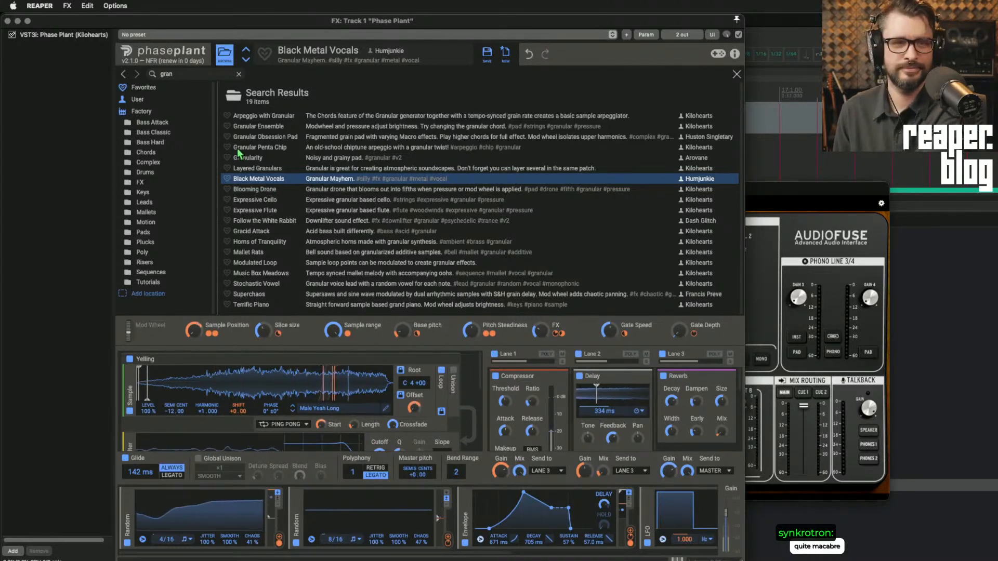
# Step: Close the preset browser and turn up the Sample Position, FX and Gate Depth macros of Black Metal Vocals
pyautogui.click(225, 54)
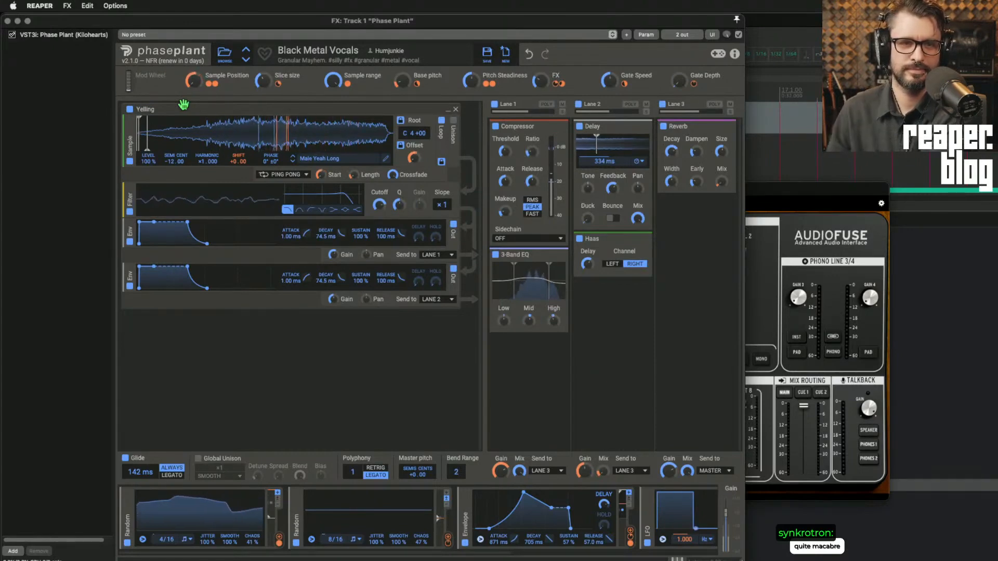
pyautogui.moveTo(194, 85); pyautogui.dragTo(194, 50)
pyautogui.moveTo(541, 81); pyautogui.dragTo(540, 59)
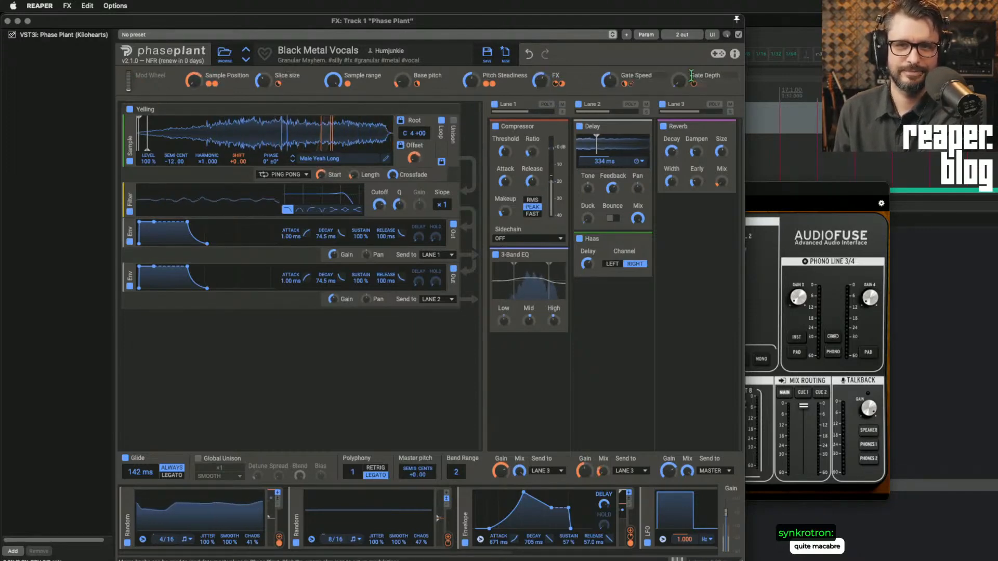
pyautogui.moveTo(679, 80); pyautogui.dragTo(679, 60)
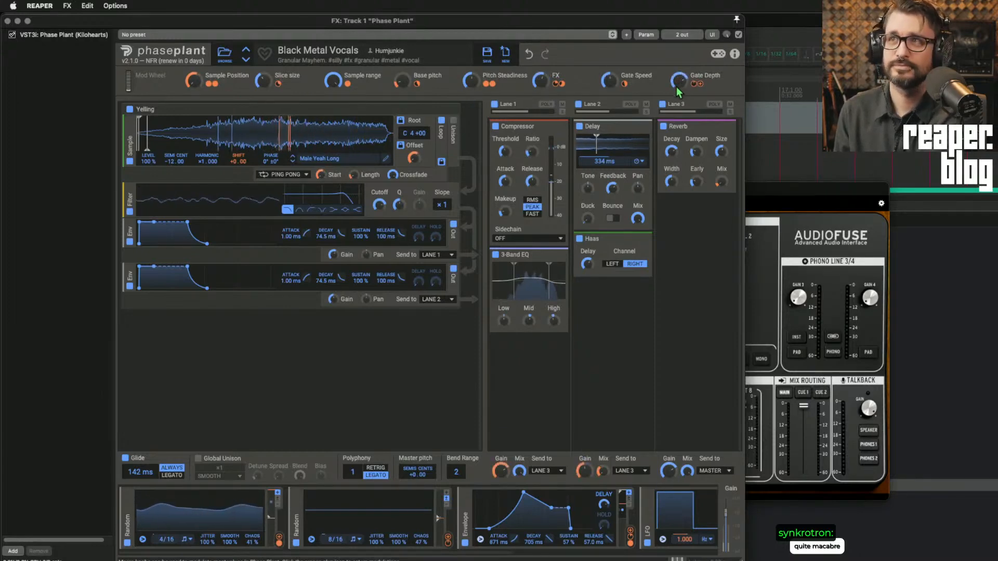
# Step: Lower the Sample range macro, raise Slice size, and try out the Base pitch, Gate Speed and Sample Position macros
pyautogui.moveTo(333, 80); pyautogui.dragTo(333, 99)
pyautogui.moveTo(263, 80); pyautogui.dragTo(263, 83)
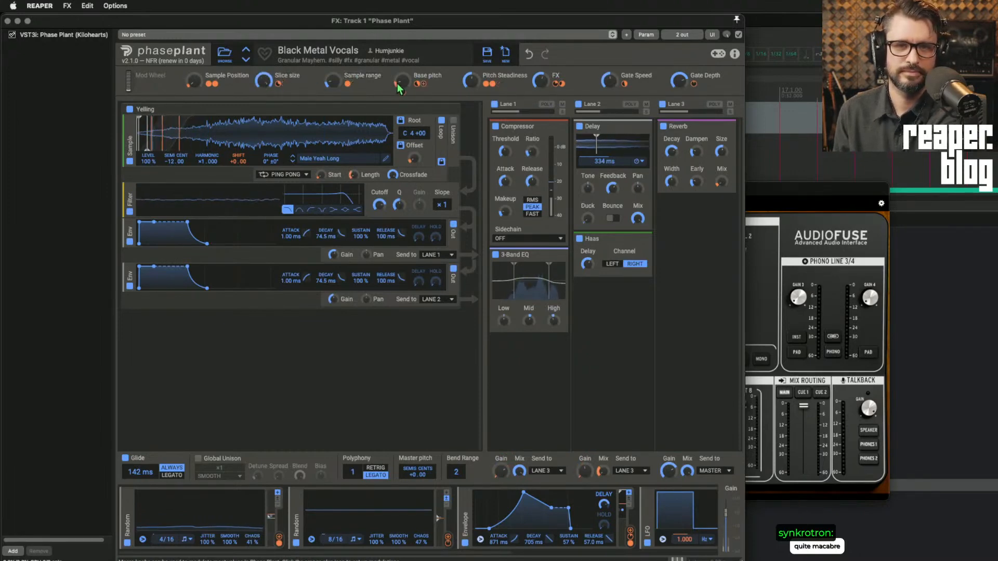
pyautogui.moveTo(402, 81); pyautogui.dragTo(401, 52)
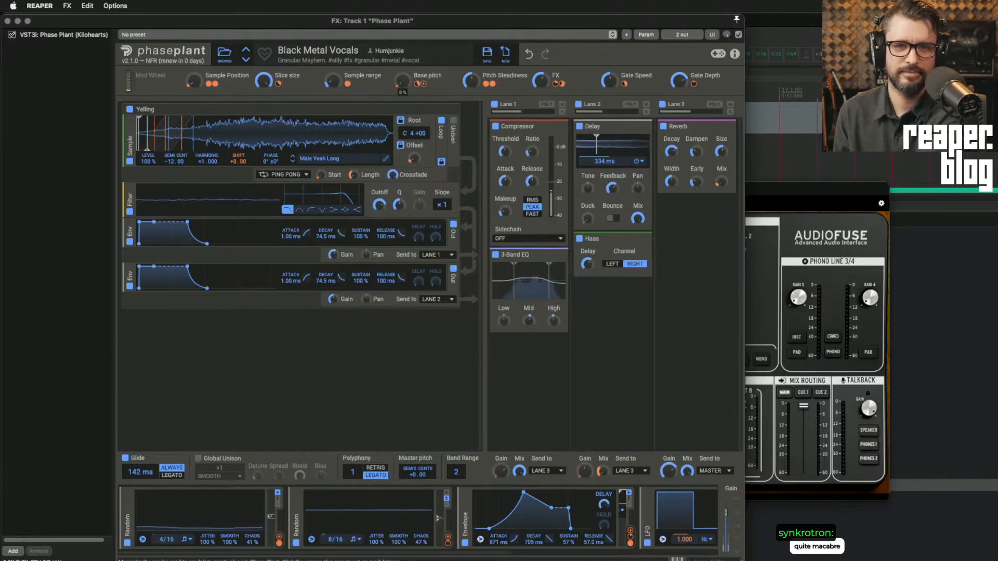
pyautogui.moveTo(609, 81); pyautogui.dragTo(610, 81)
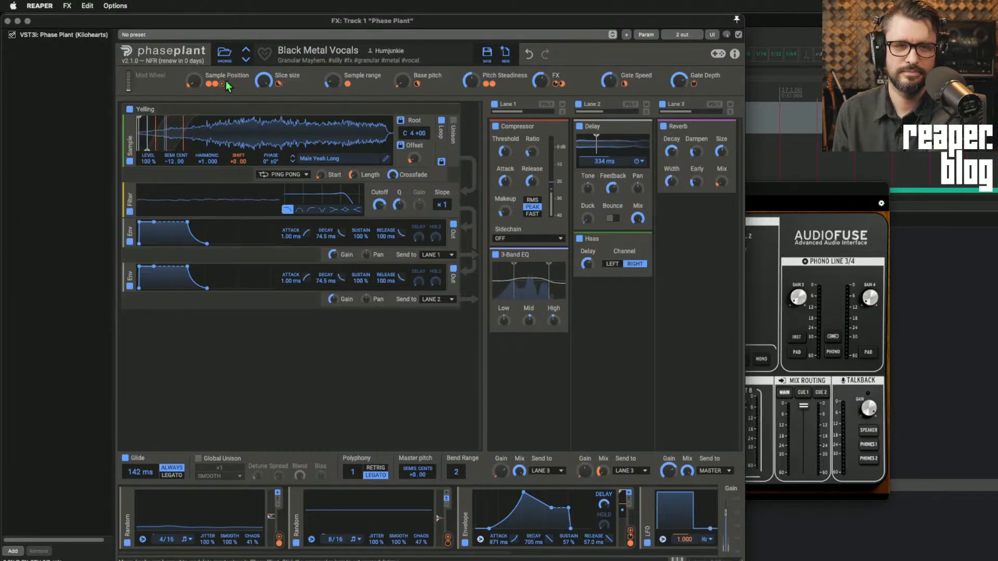
pyautogui.moveTo(194, 82); pyautogui.dragTo(196, 75)
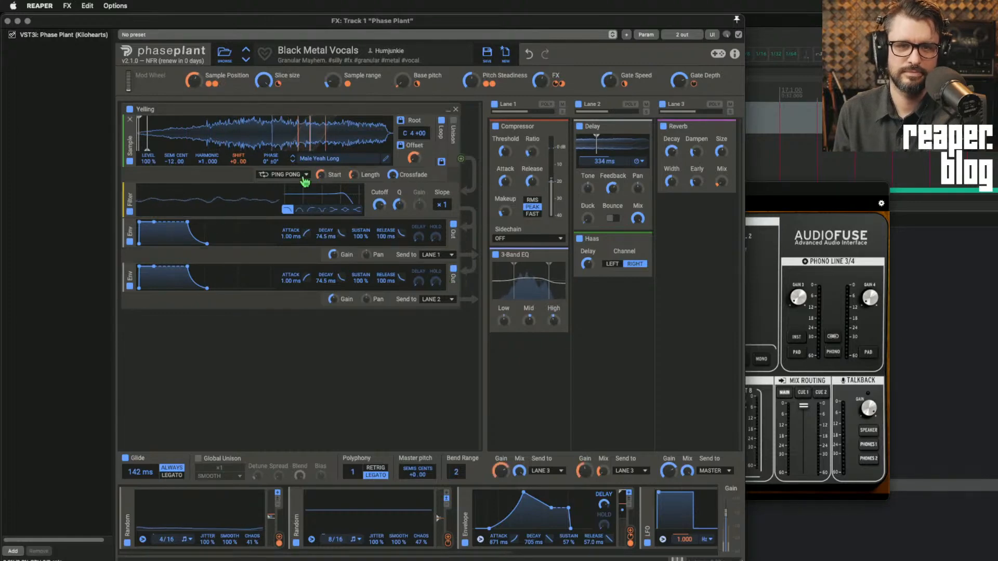
# Step: Load the Cymbal Crash 1 sample from the Alfheim Drums Acoustic folder into the Yelling sampler
pyautogui.click(319, 159)
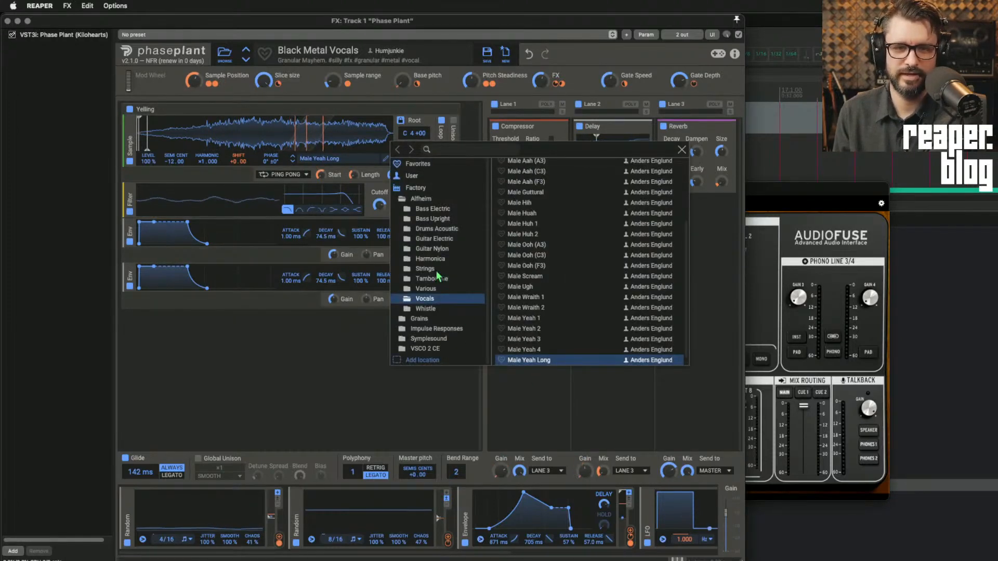
pyautogui.click(436, 231)
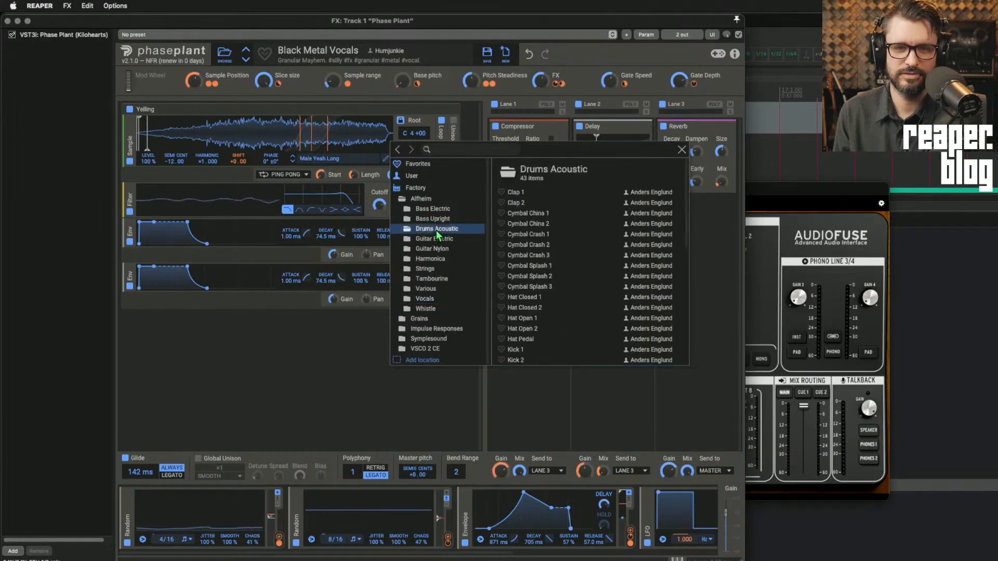
pyautogui.click(569, 237)
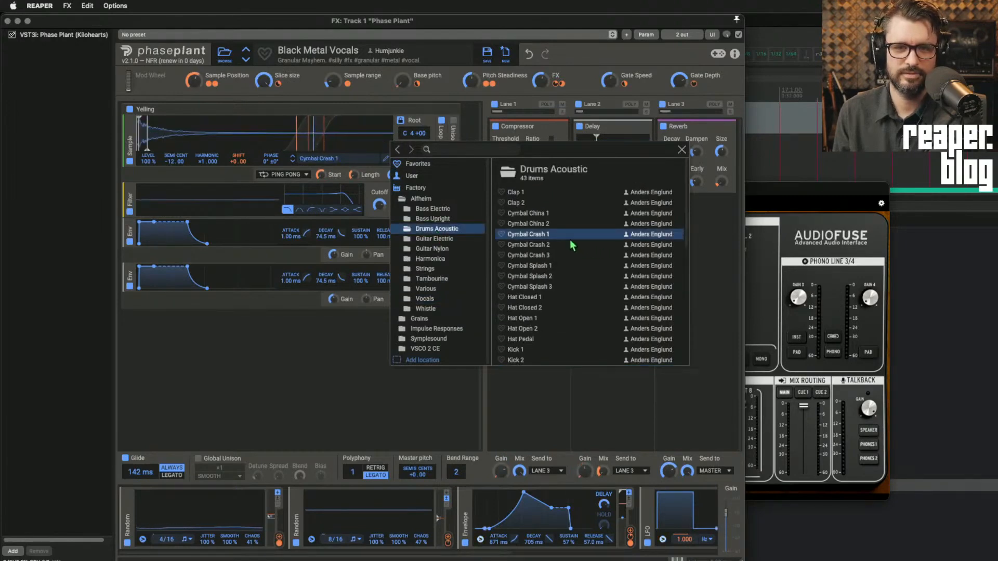
pyautogui.click(283, 141)
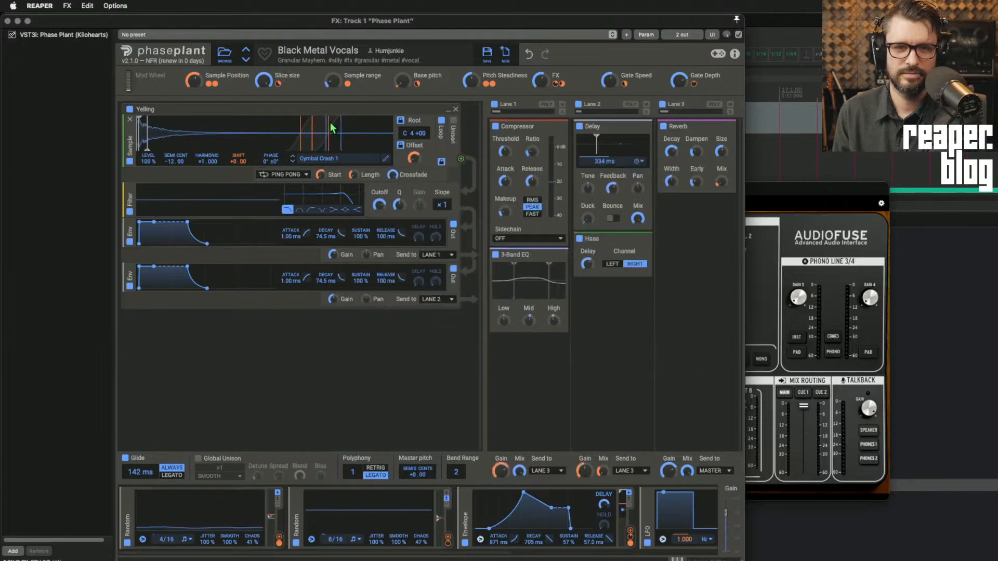
# Step: Turn the Sample Position macro down to 0% and adjust the crash sample's loop start, loop length and offset
pyautogui.moveTo(194, 80); pyautogui.dragTo(193, 119)
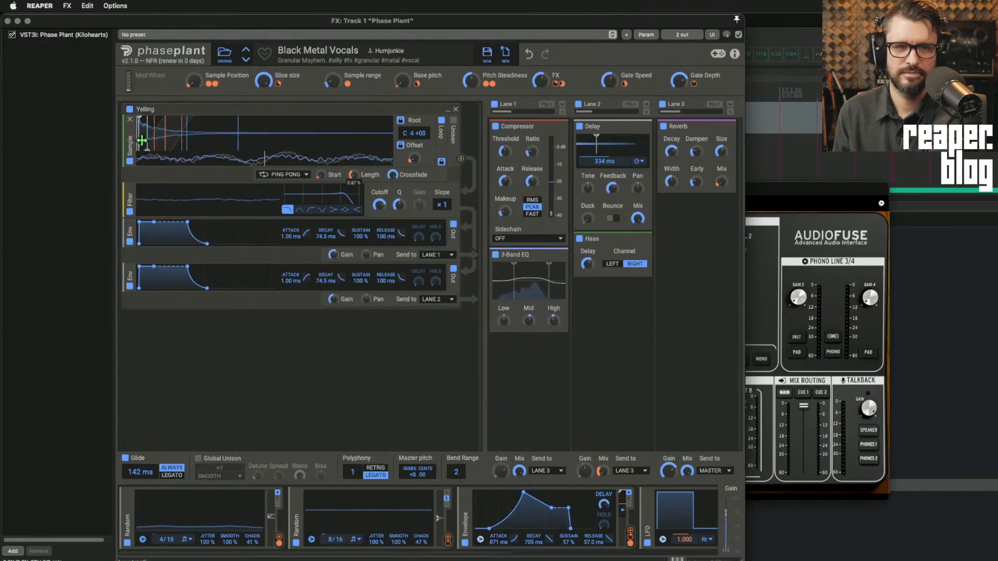
pyautogui.moveTo(141, 141); pyautogui.dragTo(151, 140)
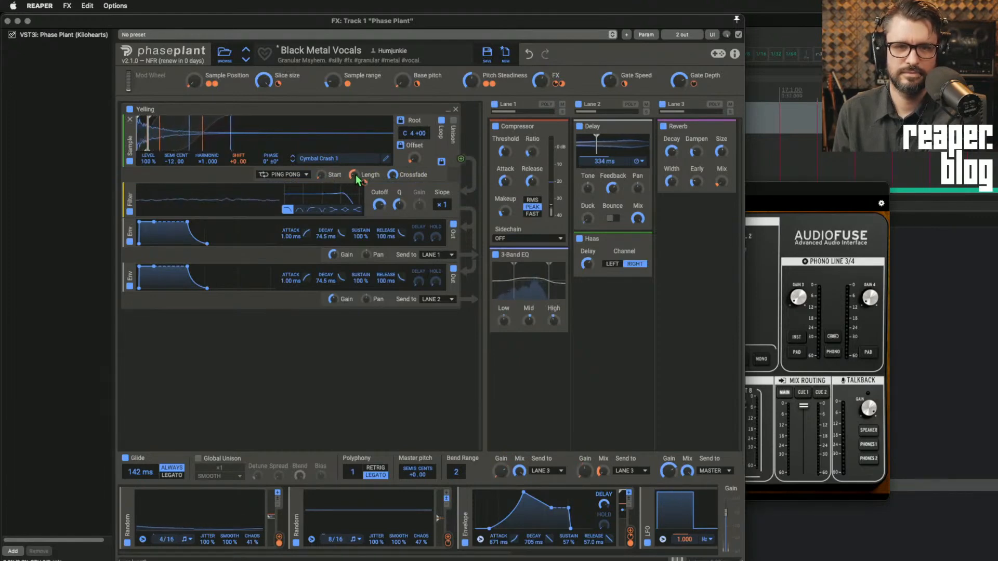
pyautogui.moveTo(356, 175); pyautogui.dragTo(360, 177)
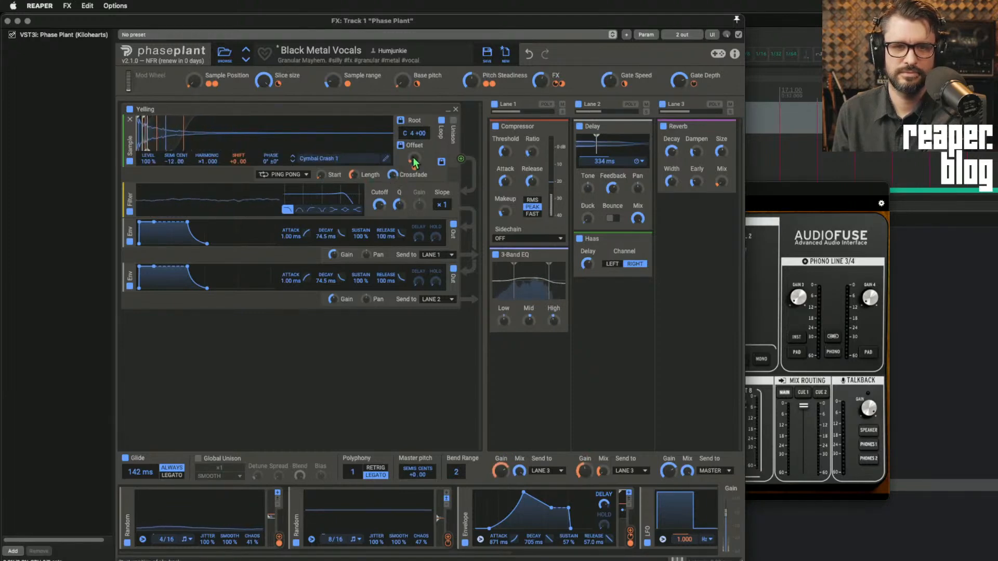
pyautogui.moveTo(414, 159); pyautogui.dragTo(414, 159)
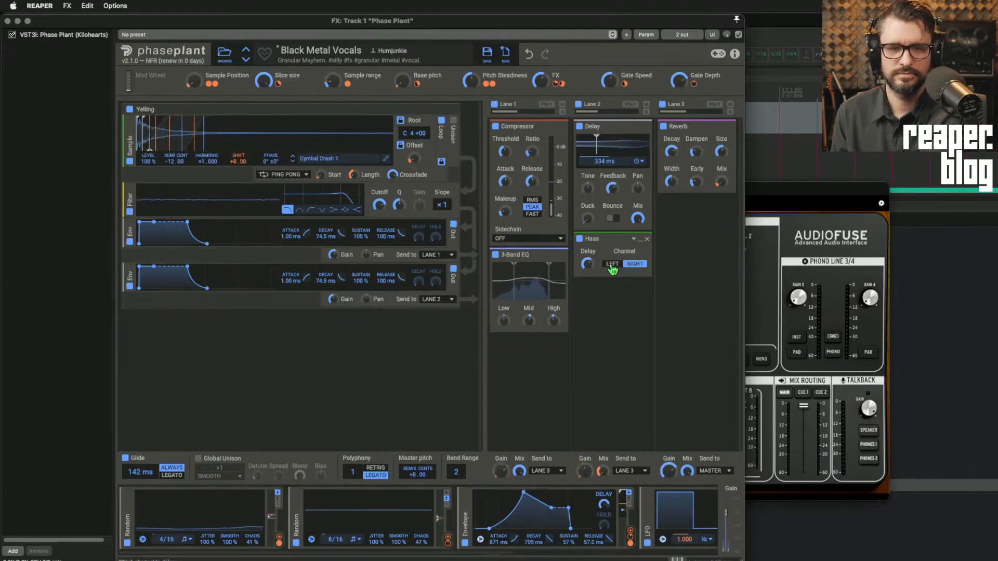
pyautogui.moveTo(194, 82); pyautogui.dragTo(193, 81)
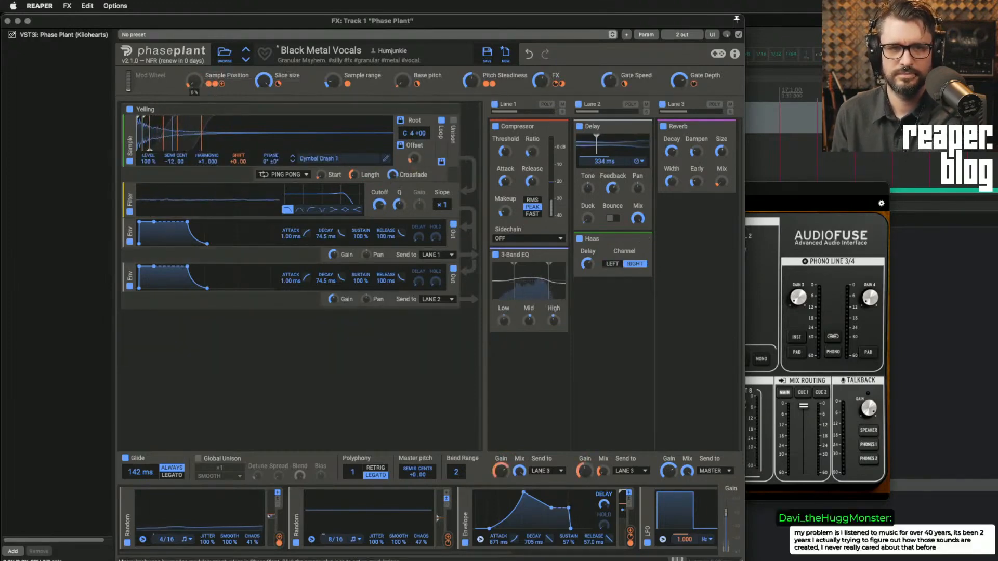
# Step: Load the Pan Drum Major Pentatonic Noodling sample from the Grains Phrases, Acoustic folder into the Yelling sampler
pyautogui.click(321, 159)
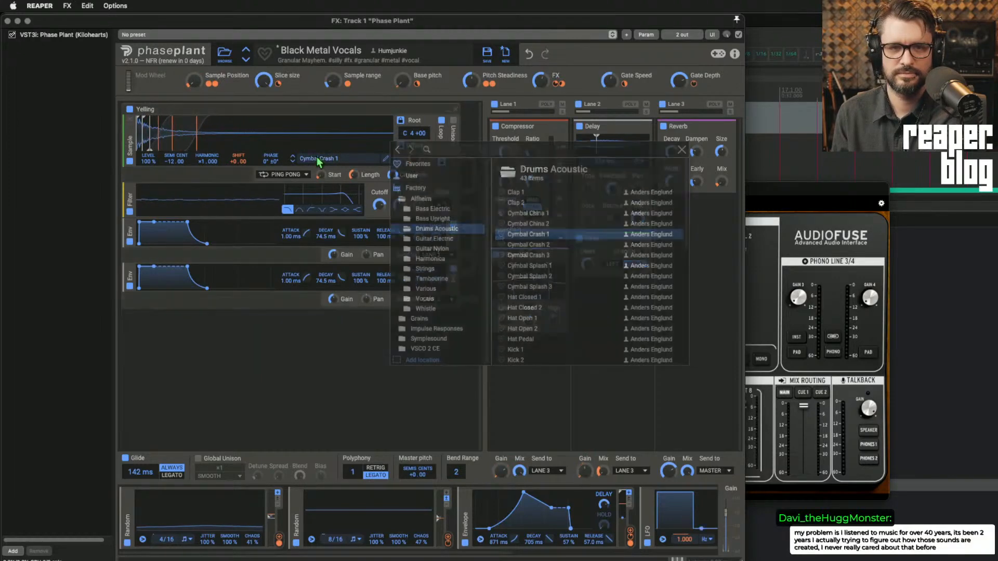
pyautogui.scroll(-1, 436, 306)
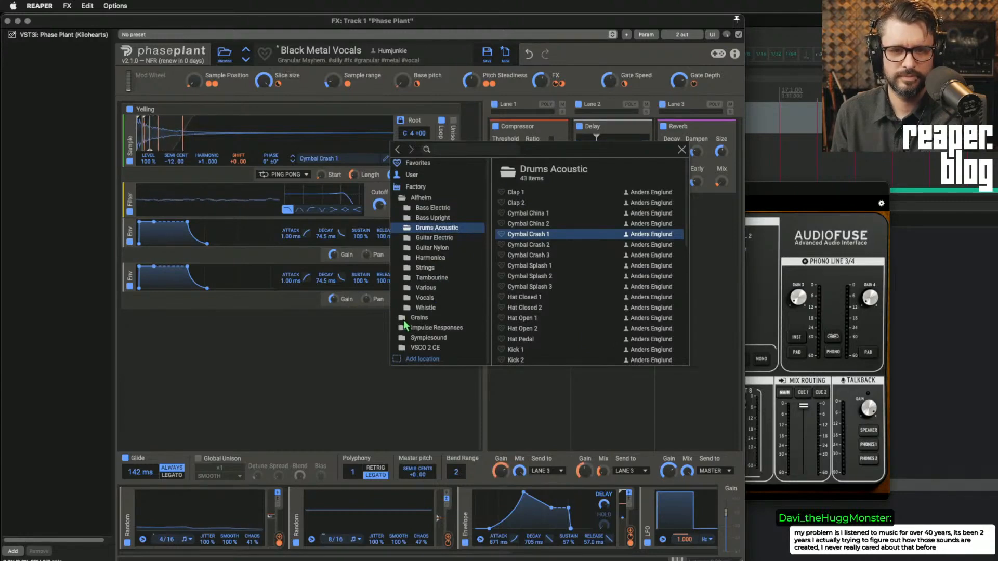
pyautogui.click(420, 198)
pyautogui.click(404, 198)
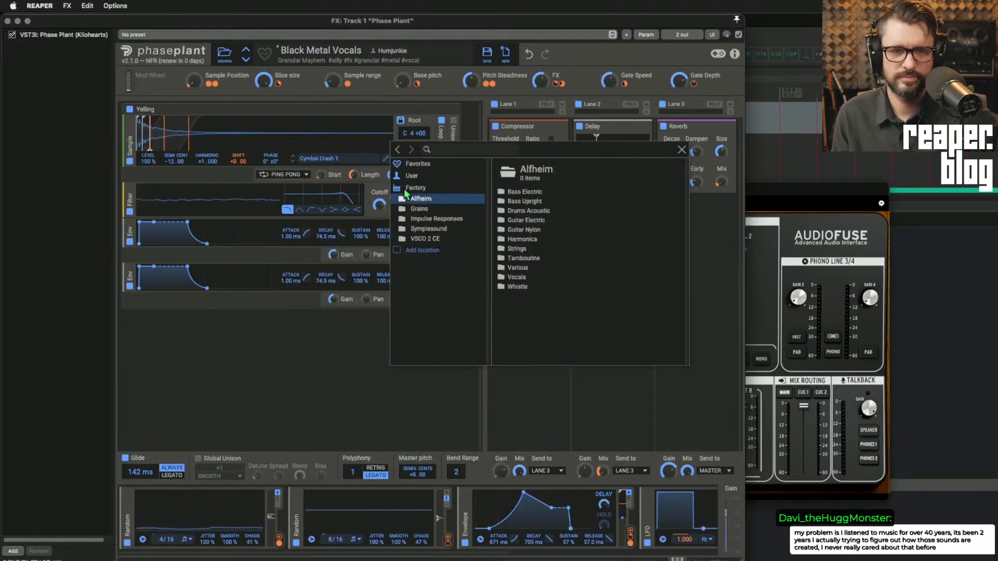
pyautogui.click(425, 210)
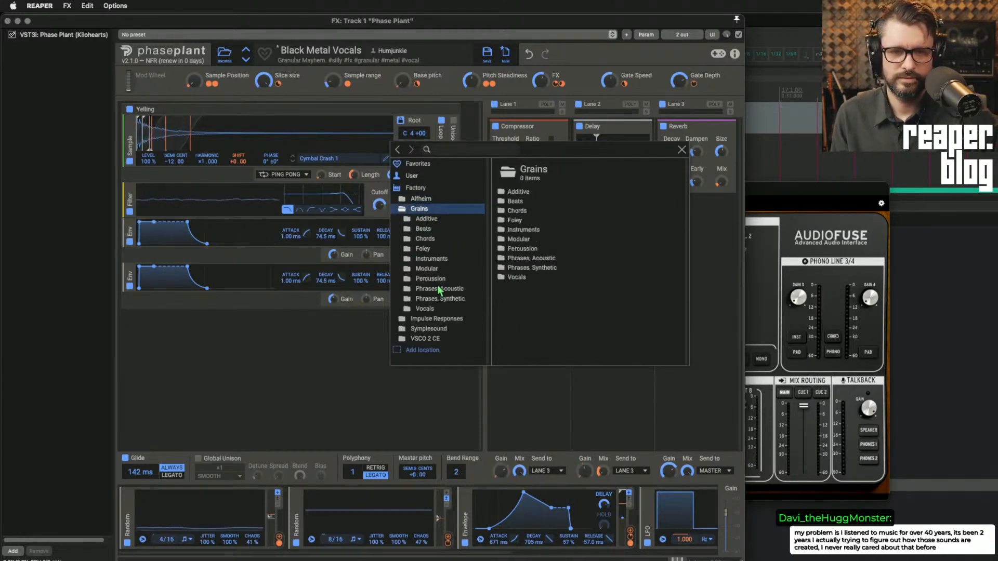
pyautogui.click(452, 289)
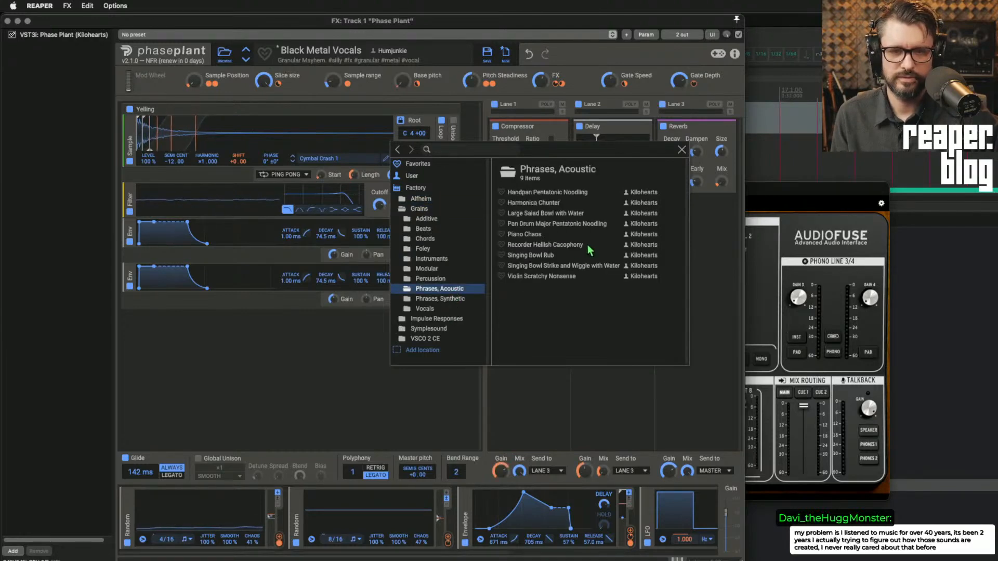
pyautogui.click(557, 226)
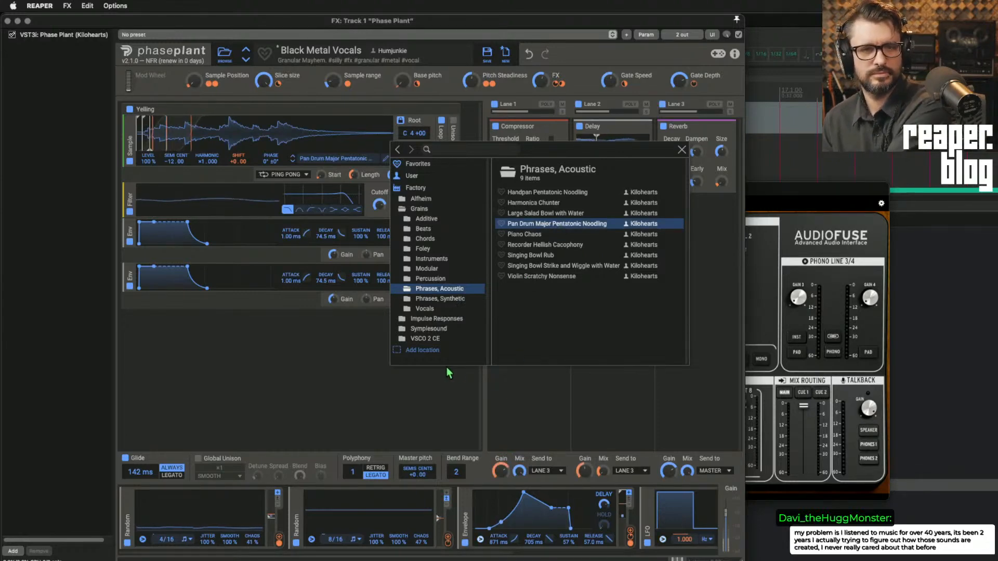
pyautogui.click(248, 316)
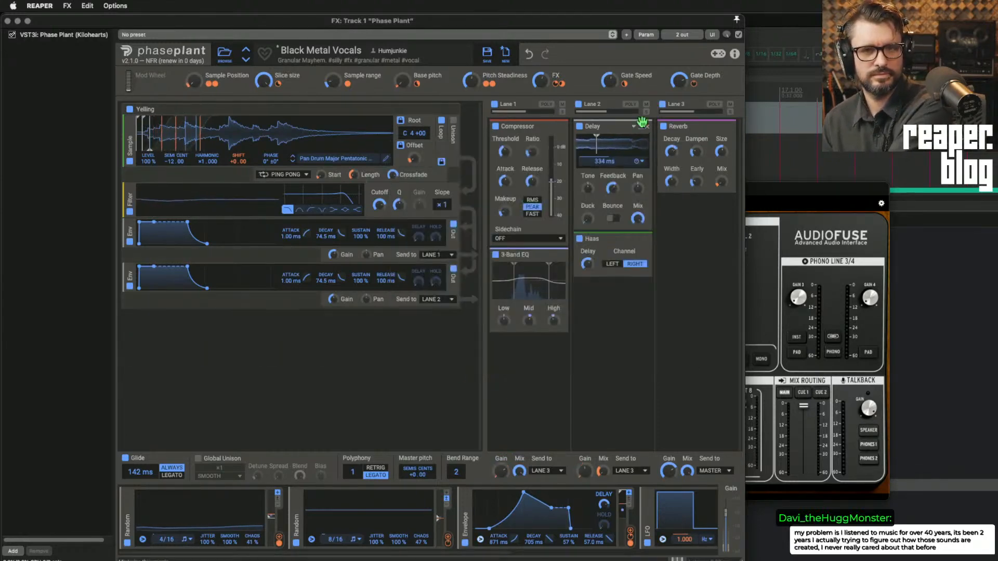
# Step: Lower the Gate Depth macro and raise the Sample Position macro to move further into the pan drum sample
pyautogui.moveTo(679, 81); pyautogui.dragTo(679, 89)
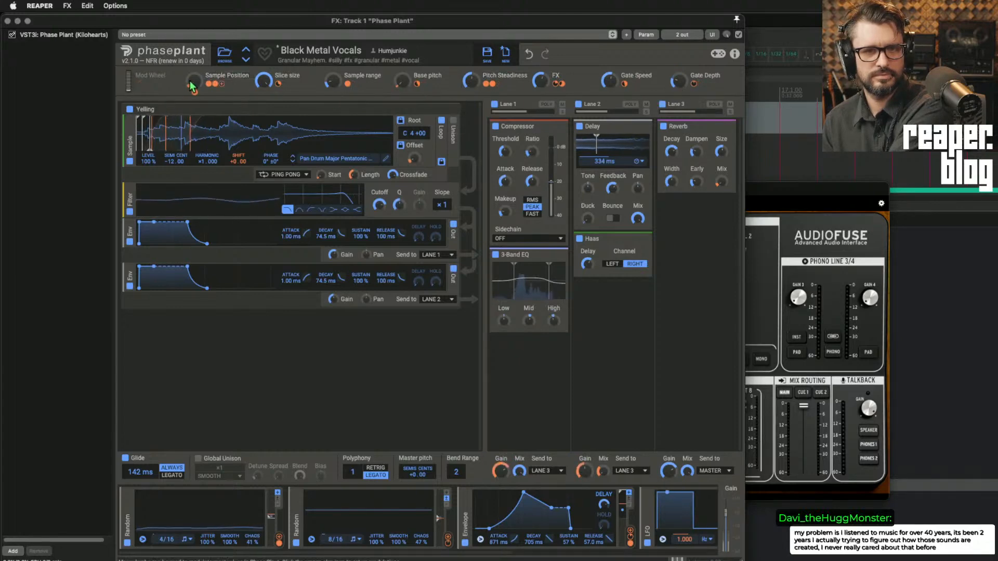
pyautogui.moveTo(191, 82); pyautogui.dragTo(190, 79)
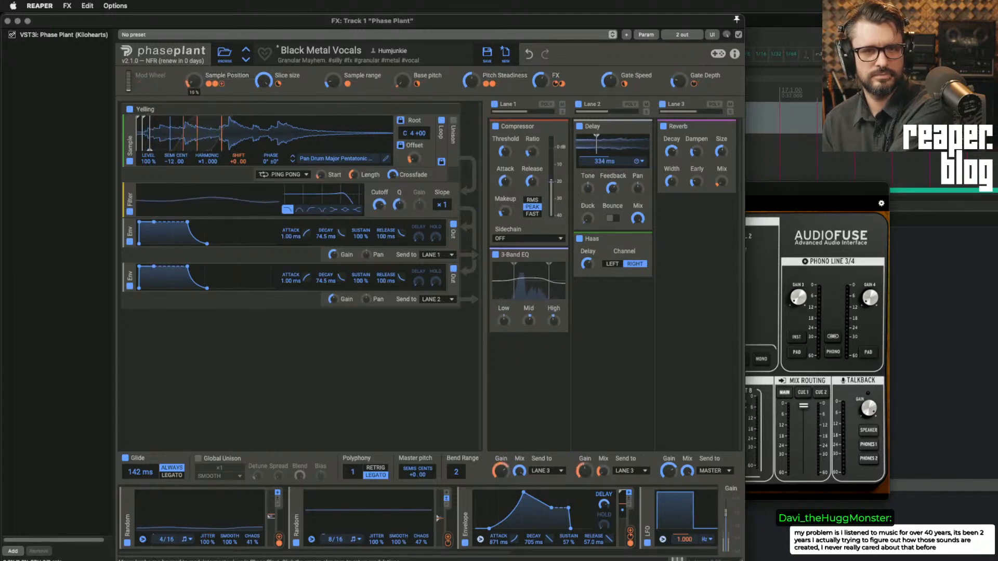
pyautogui.moveTo(191, 80); pyautogui.dragTo(190, 78)
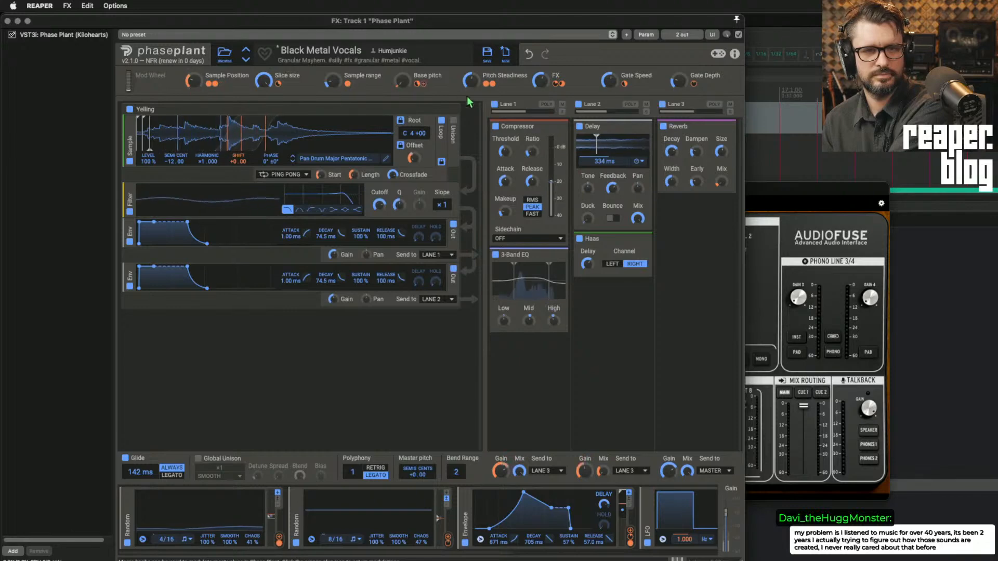
# Step: Adjust the Sample range and Gate Depth macros, bringing Gate Depth down to 0%, and open the preset browser
pyautogui.moveTo(678, 80); pyautogui.dragTo(679, 80)
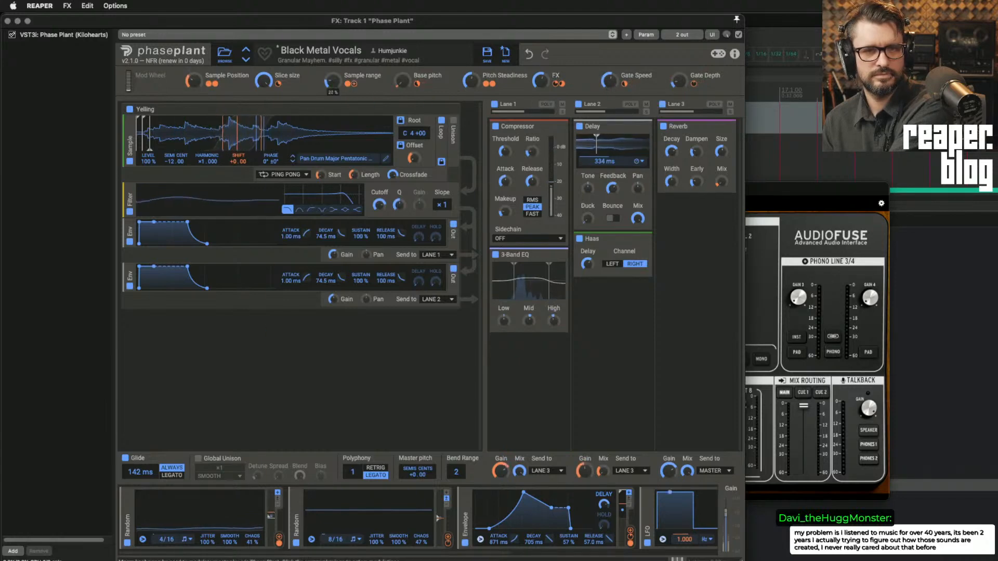
pyautogui.moveTo(331, 80); pyautogui.dragTo(332, 82)
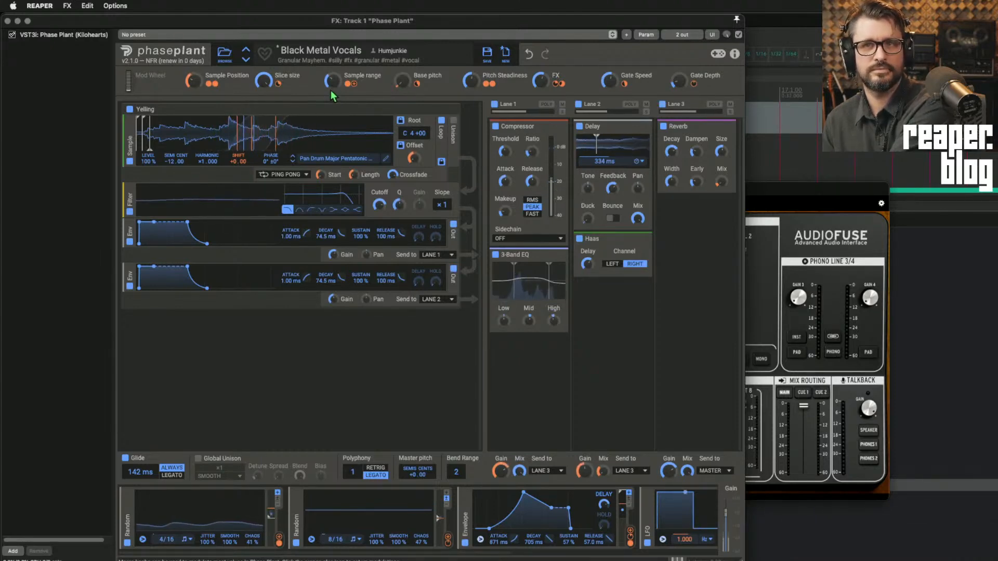
pyautogui.moveTo(678, 81); pyautogui.dragTo(678, 85)
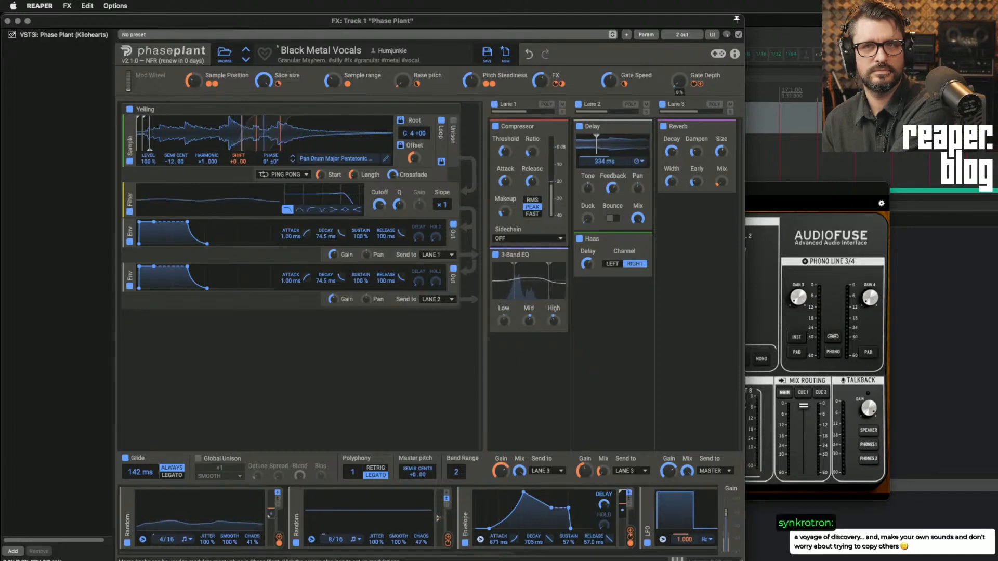
pyautogui.moveTo(679, 85); pyautogui.dragTo(684, 87)
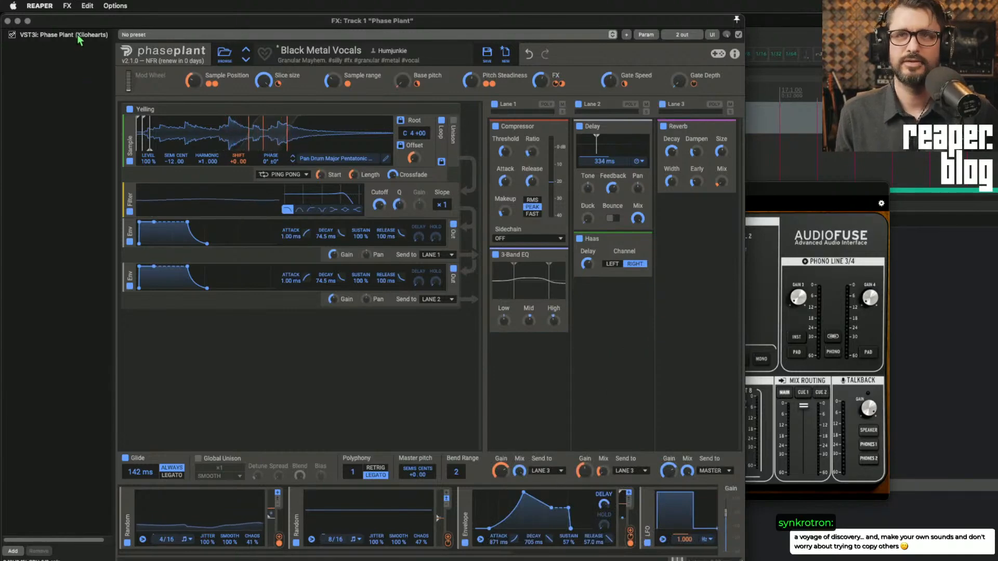
pyautogui.click(223, 55)
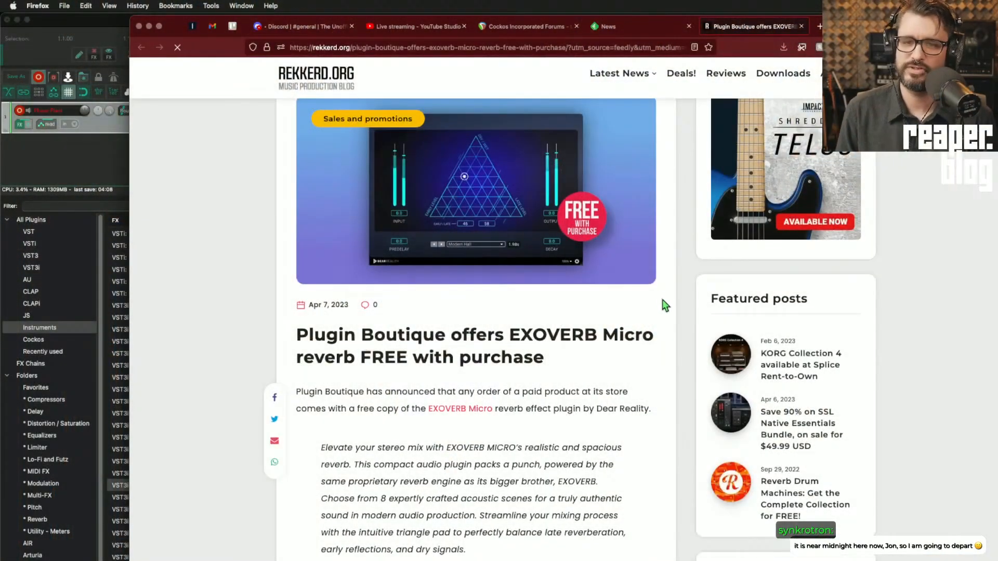
# Step: In Firefox, read the rekkerd.org article about Plugin Boutique's free EXOVERB Micro reverb offer and close the article
pyautogui.scroll(-3, 662, 298)
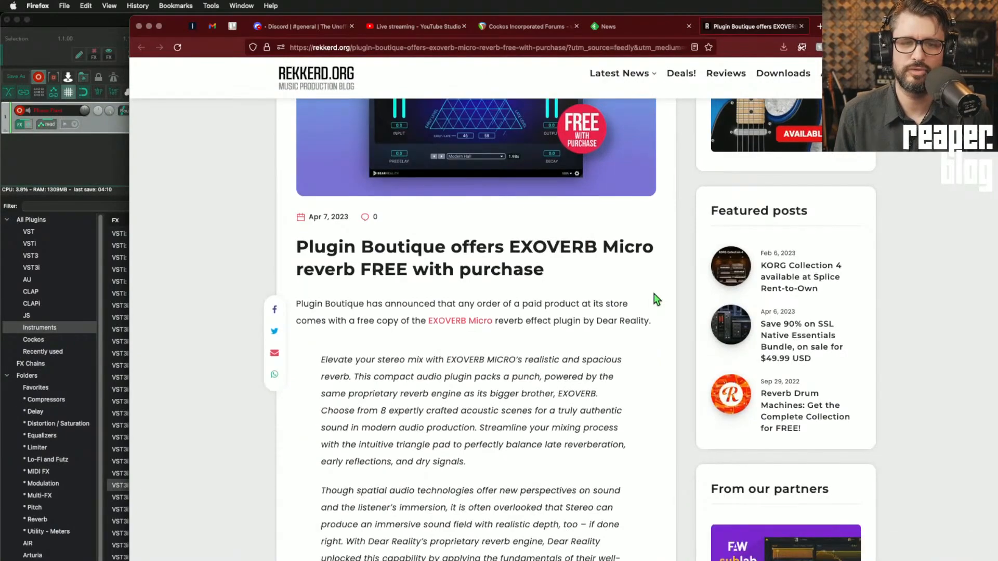
pyautogui.scroll(-2, 654, 294)
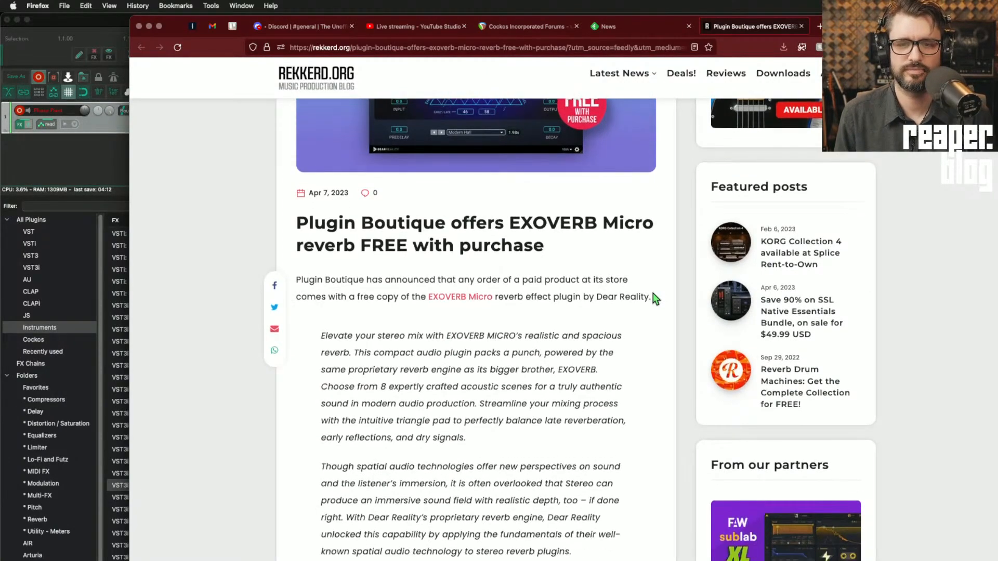
pyautogui.scroll(-5, 522, 301)
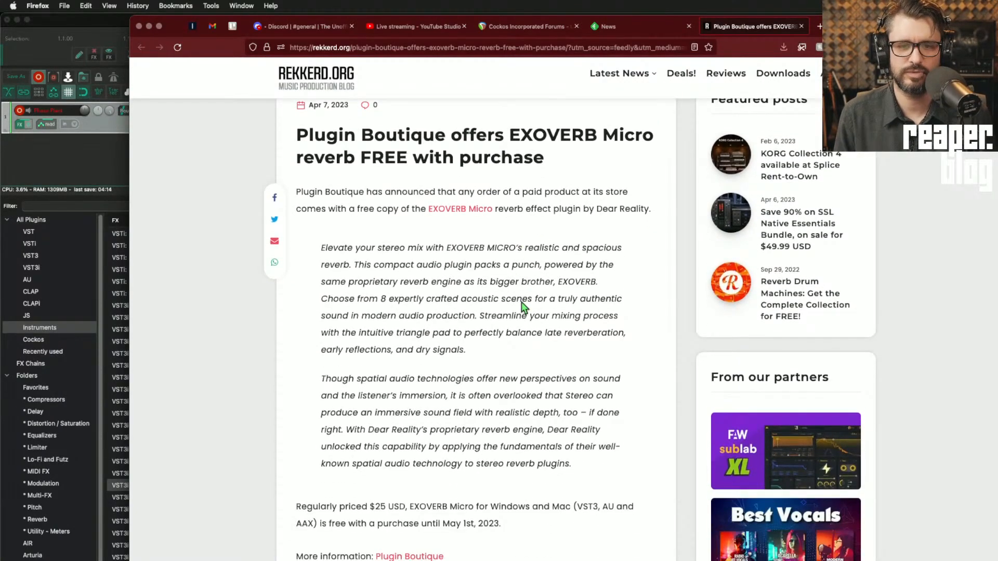
pyautogui.scroll(-3, 522, 303)
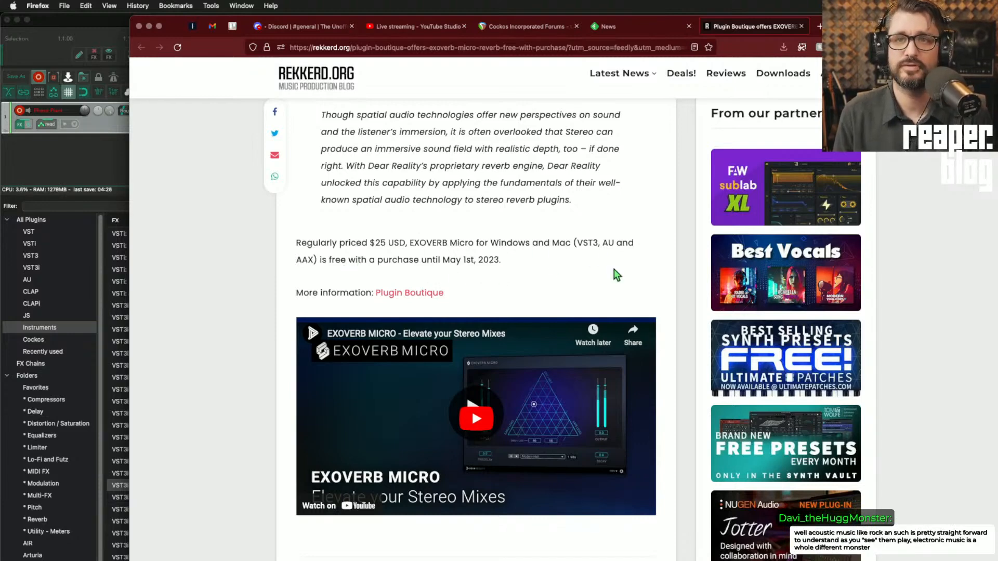
pyautogui.scroll(-5, 613, 275)
pyautogui.press('super+w')
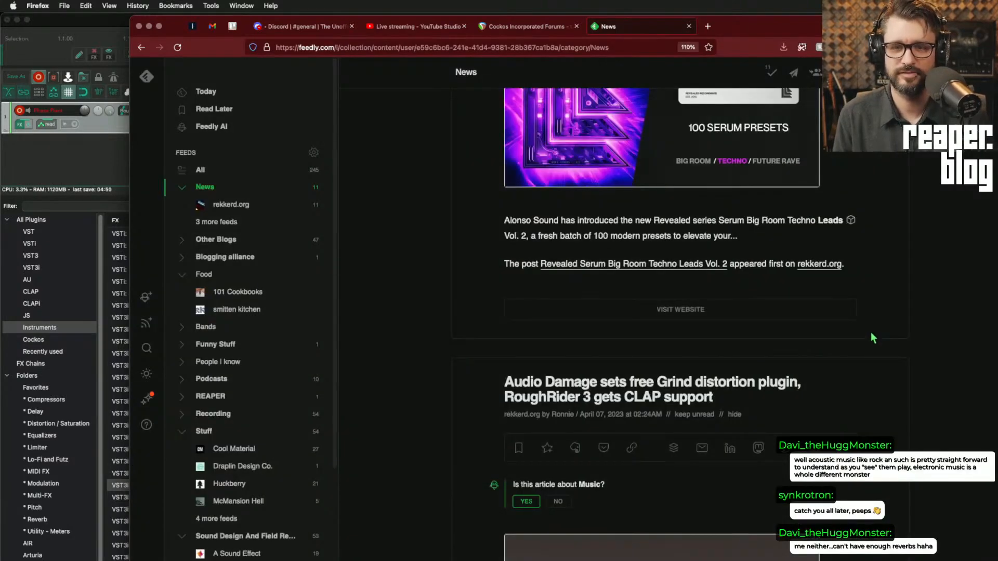
# Step: Open the rekkerd.org article on Audio Damage's free Grind plugin from the Feedly news list and read the RoughRider 3.2.0 changes
pyautogui.press('j')
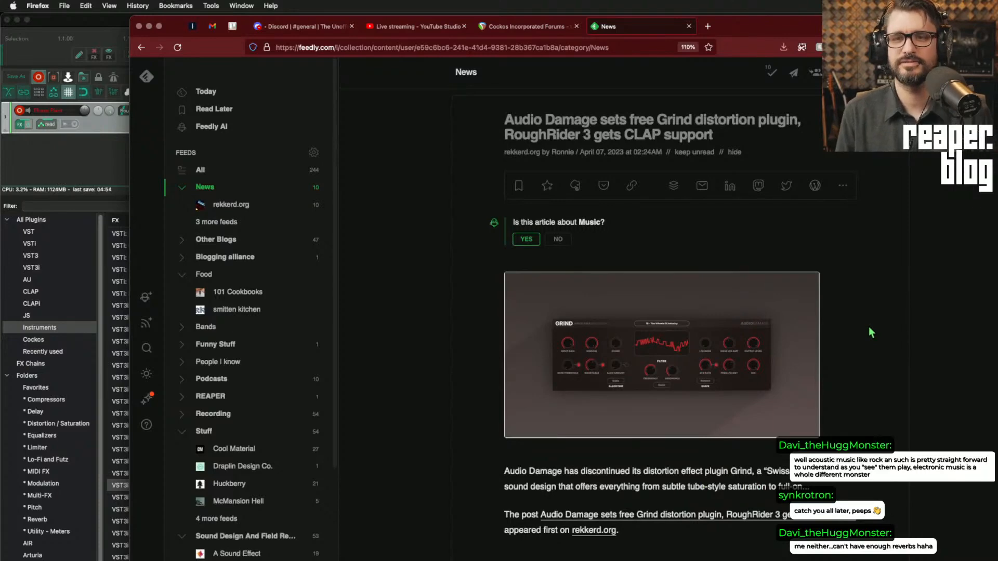
pyautogui.scroll(-1, 872, 331)
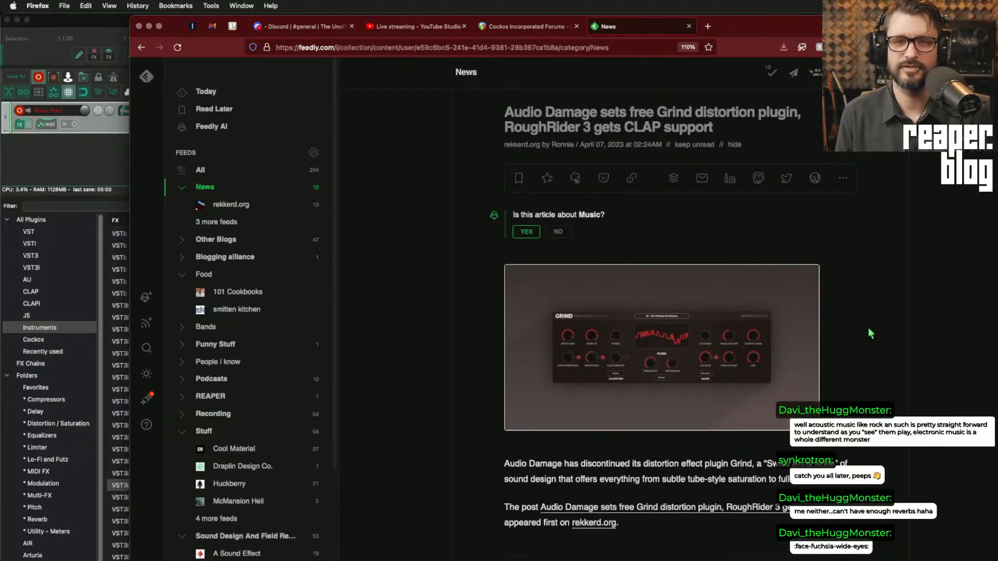
pyautogui.scroll(-2, 871, 333)
pyautogui.click(651, 354)
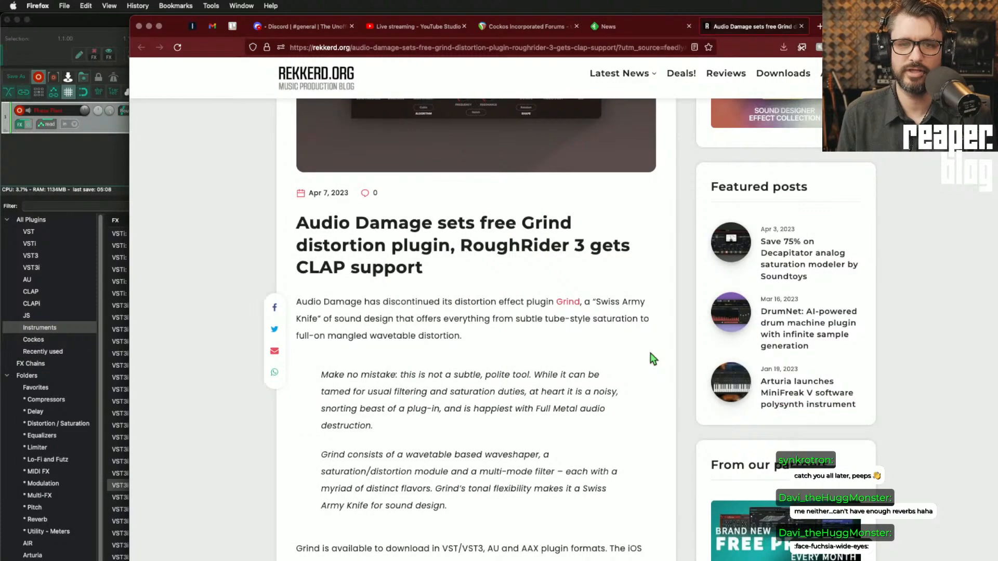
pyautogui.scroll(3, 651, 354)
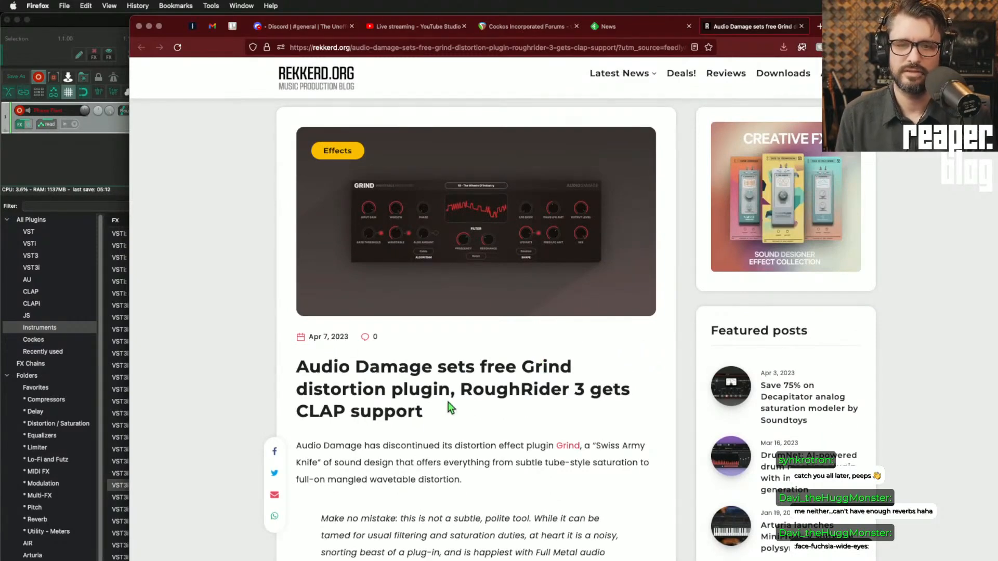
pyautogui.scroll(-4, 448, 401)
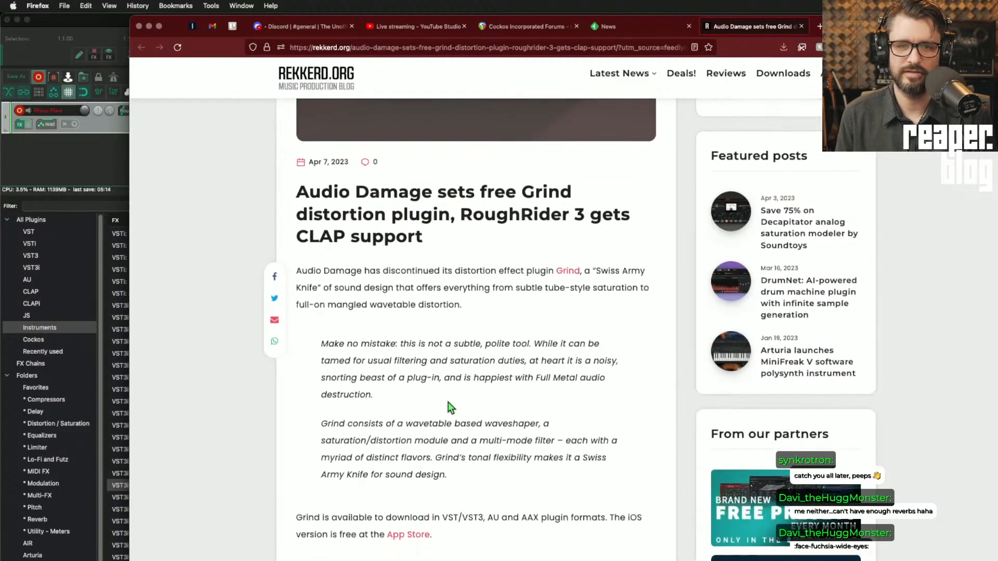
pyautogui.scroll(-6, 451, 408)
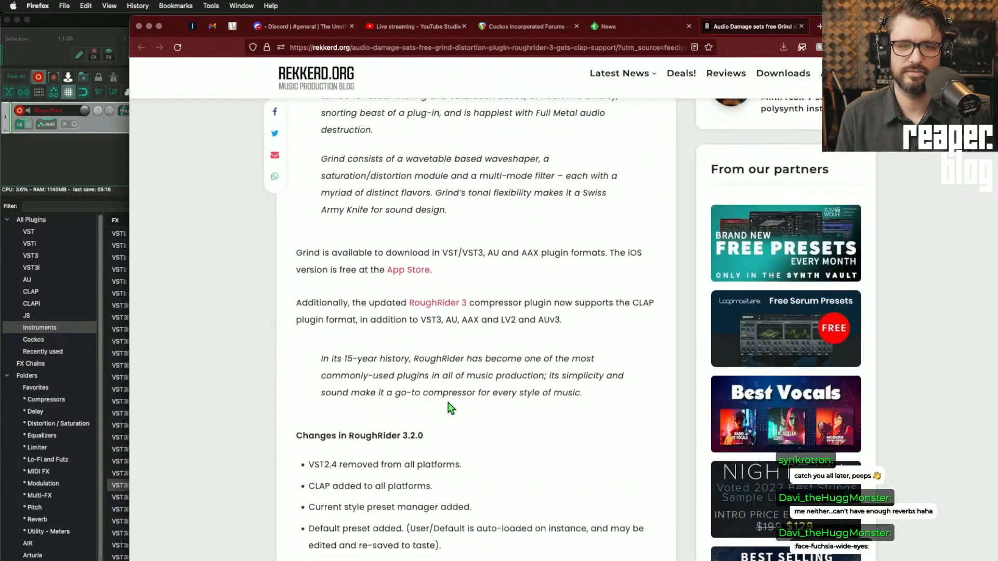
pyautogui.scroll(-4, 450, 408)
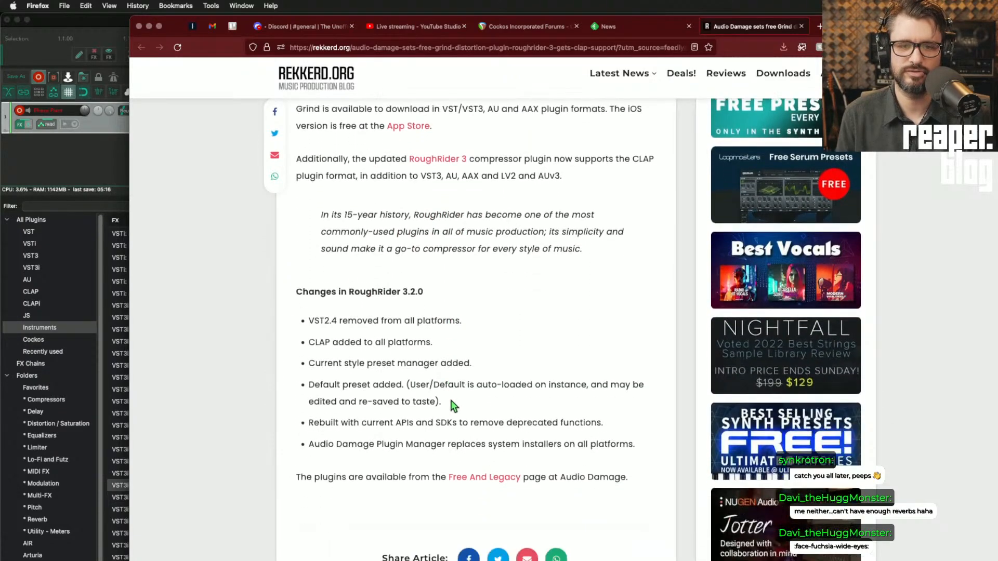
pyautogui.scroll(1, 568, 397)
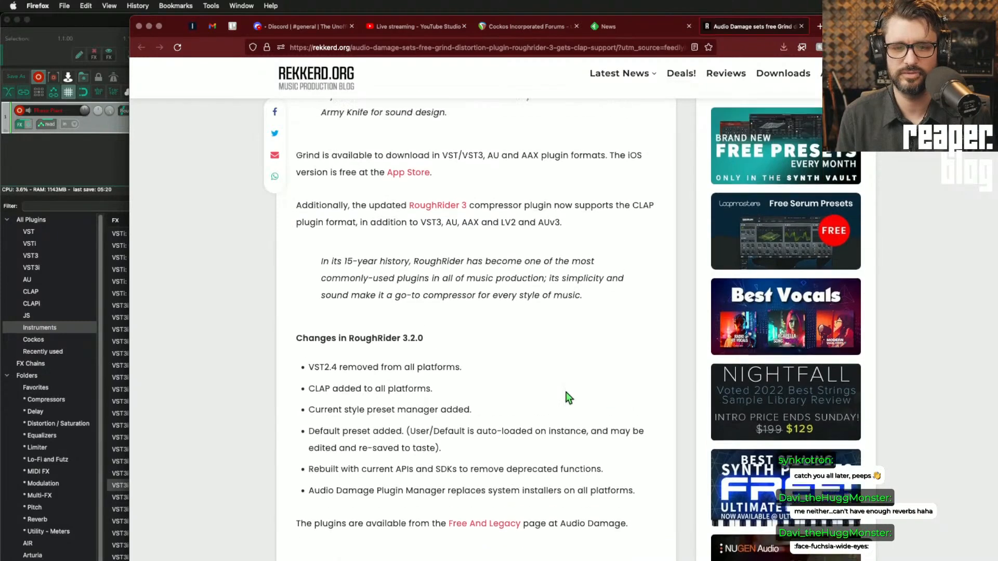
# Step: Open Audio Damage's Free And Legacy page and look over the legacy plugin list and the Rough Rider 3 formats
pyautogui.click(487, 529)
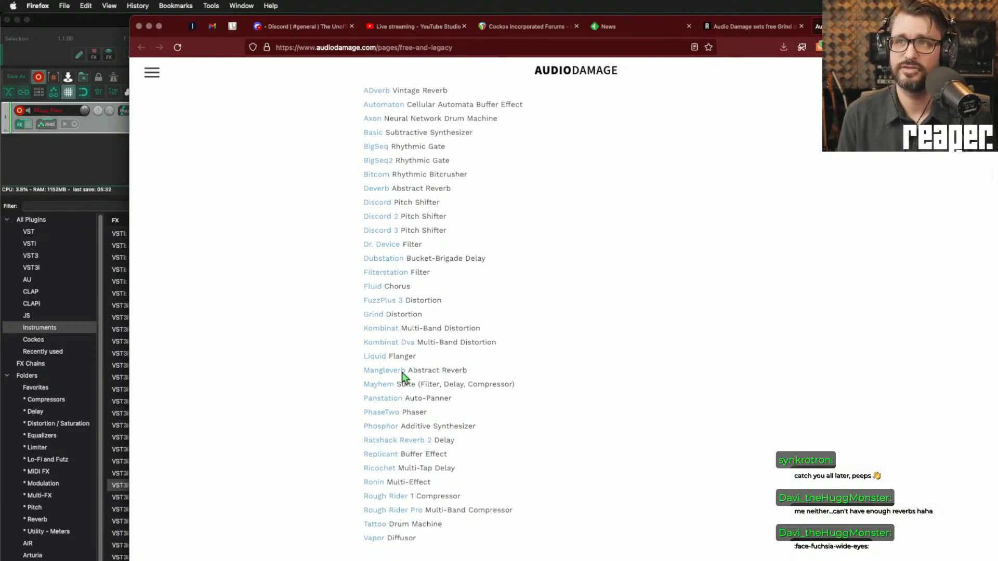
pyautogui.scroll(3, 713, 399)
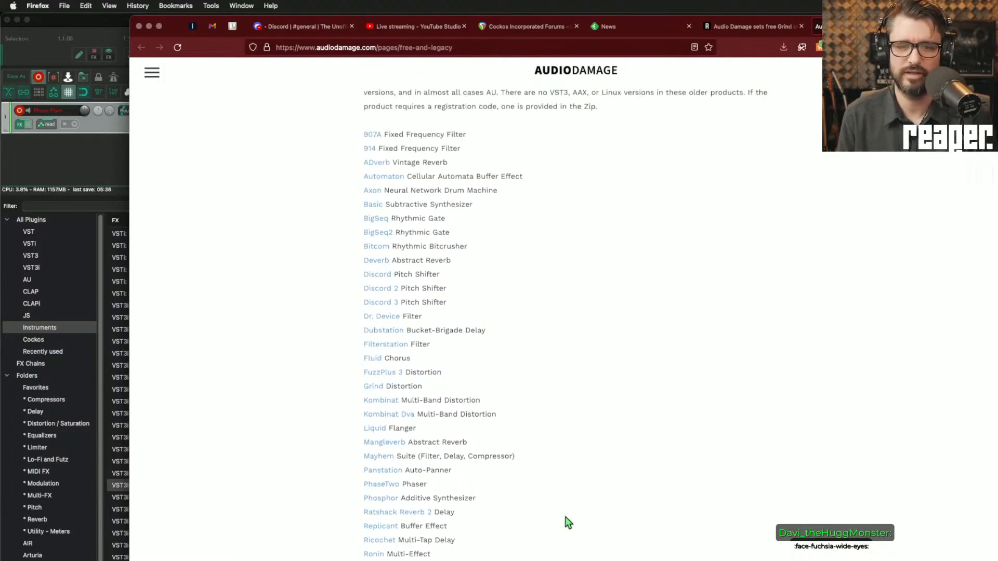
pyautogui.scroll(-1, 568, 522)
pyautogui.scroll(15, 568, 523)
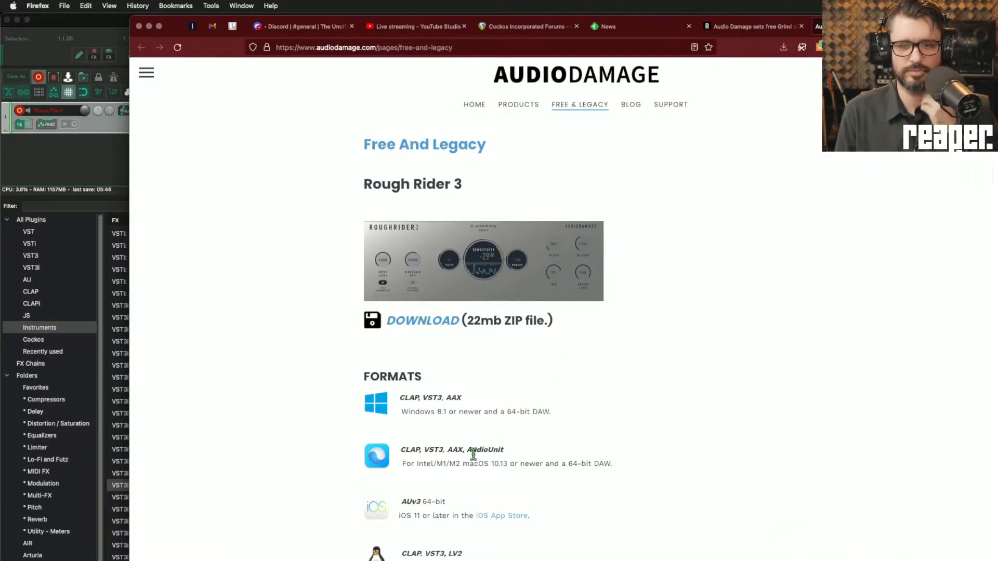
pyautogui.scroll(-5, 813, 296)
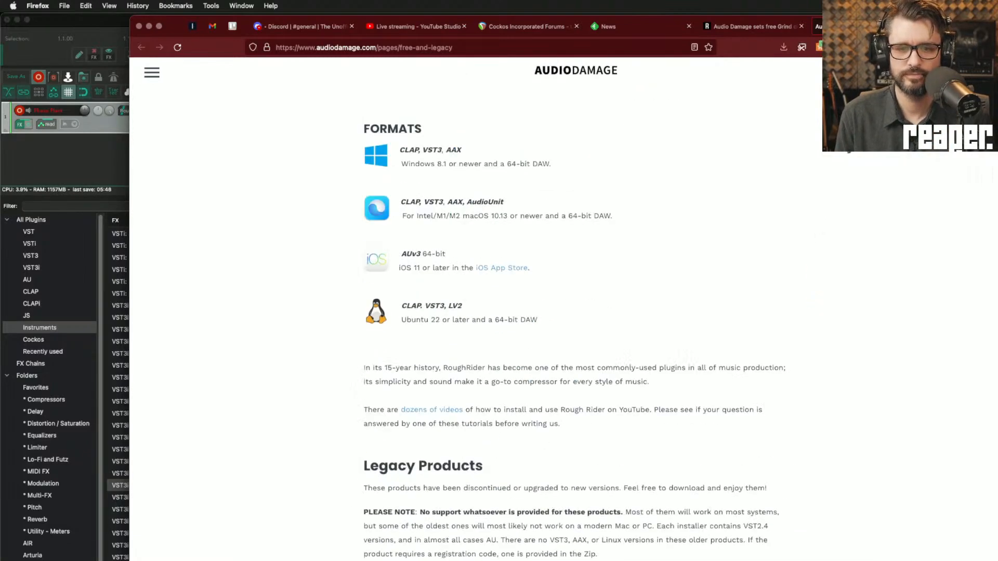
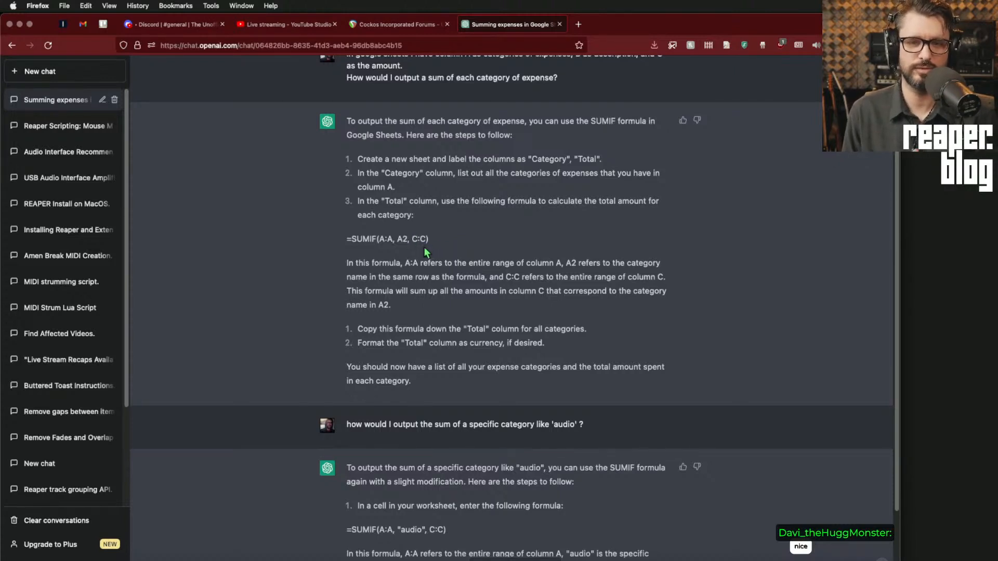
# Step: Highlight the SUMIF formula in the ChatGPT expenses chat and read the answer about summing the "audio" category
pyautogui.moveTo(356, 239); pyautogui.dragTo(458, 247)
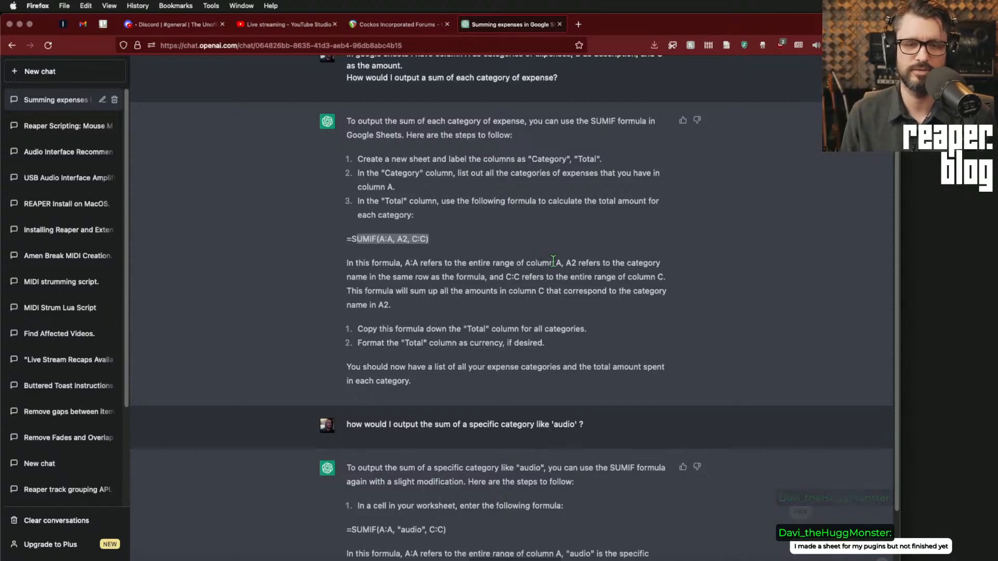
pyautogui.scroll(-5, 538, 264)
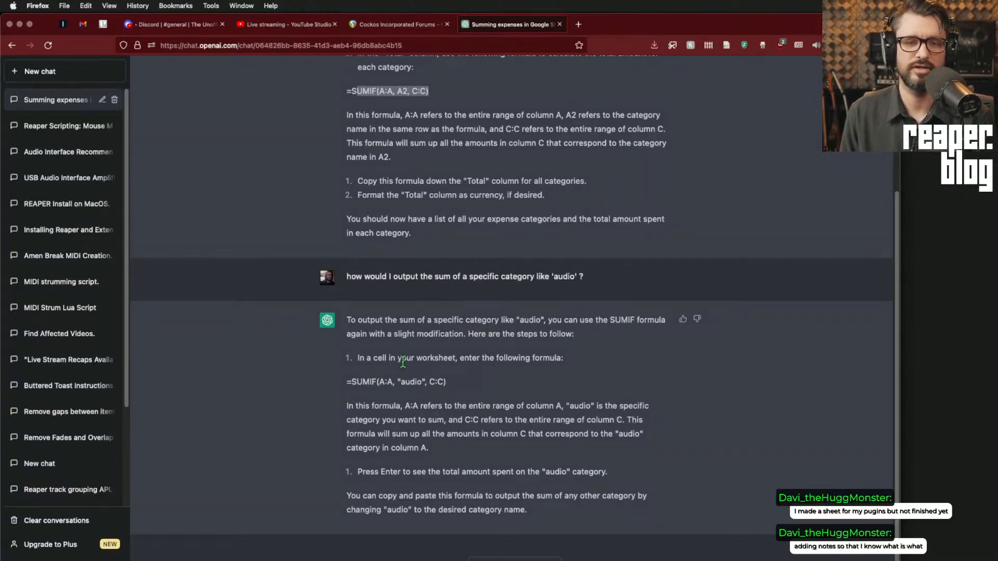
# Step: Highlight the =SUMIF(A:A, "audio", C:C) formula in the ChatGPT answer, clear the highlight and review the chat above it
pyautogui.click(381, 398)
pyautogui.moveTo(347, 381); pyautogui.dragTo(445, 384)
pyautogui.click(403, 387)
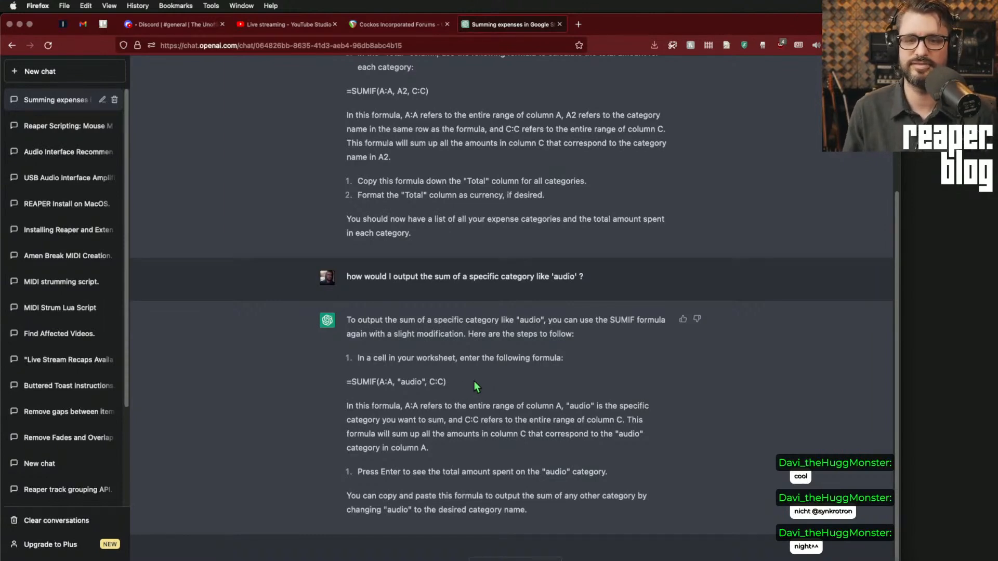
pyautogui.scroll(3, 545, 372)
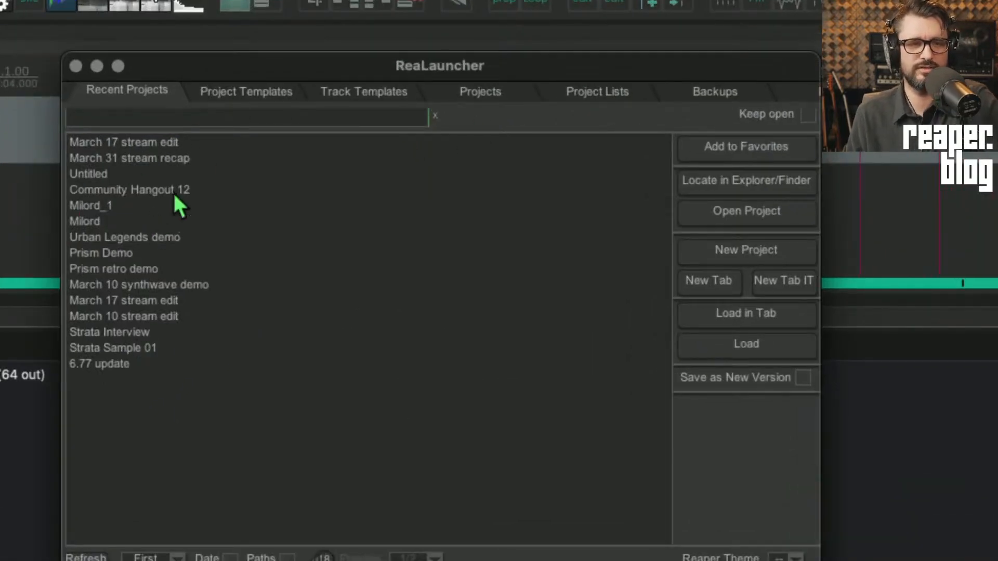
# Step: In REAPER's ReaLauncher, look through the project templates, track templates and projects lists, and return to the recent projects
pyautogui.click(259, 90)
pyautogui.click(344, 95)
pyautogui.click(462, 94)
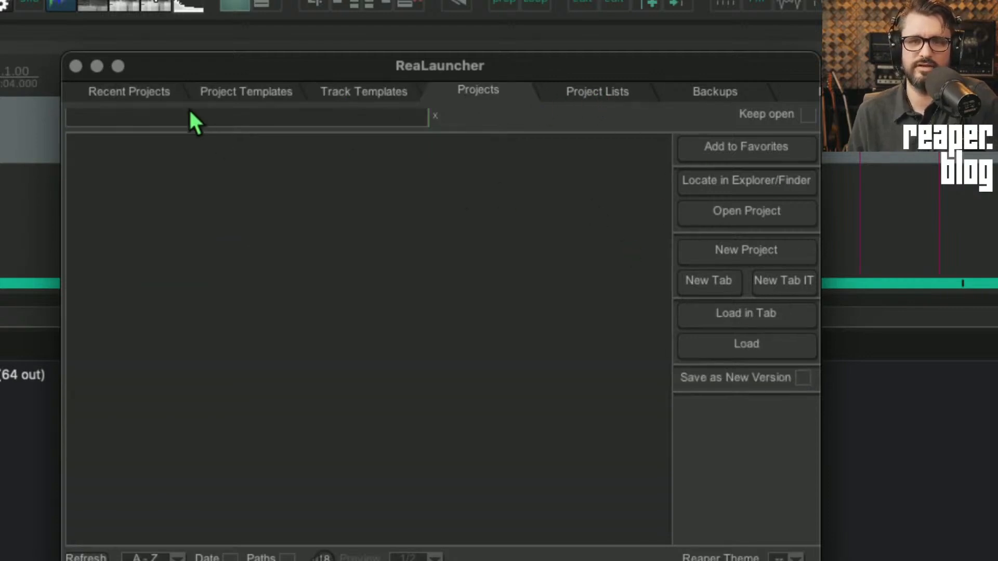
pyautogui.click(130, 91)
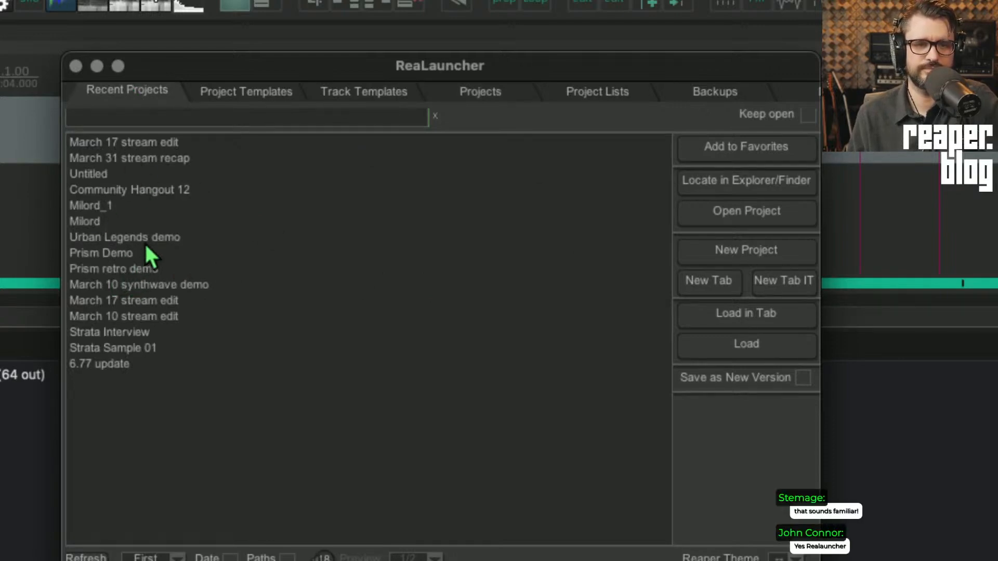
pyautogui.click(165, 145)
pyautogui.click(120, 364)
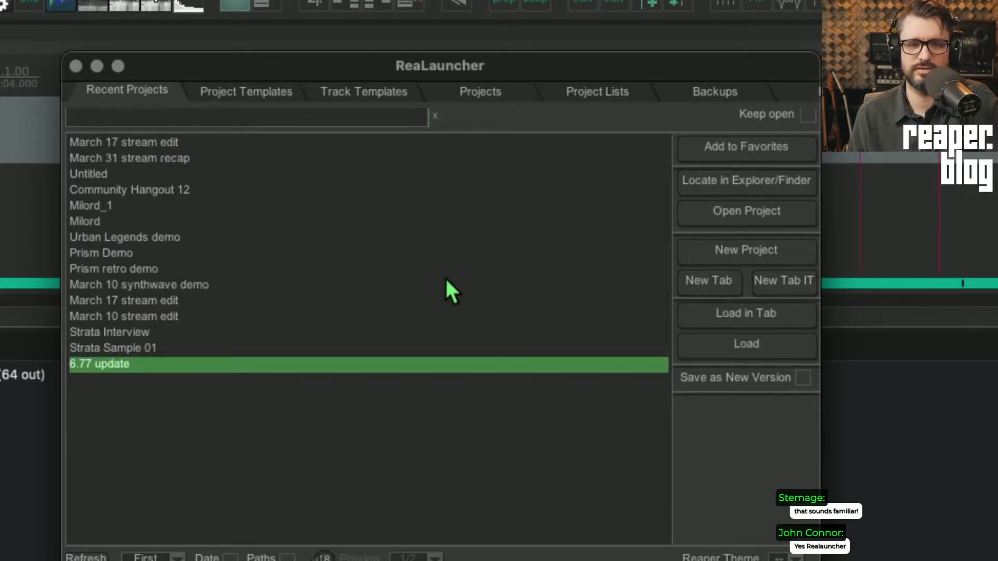
pyautogui.click(480, 91)
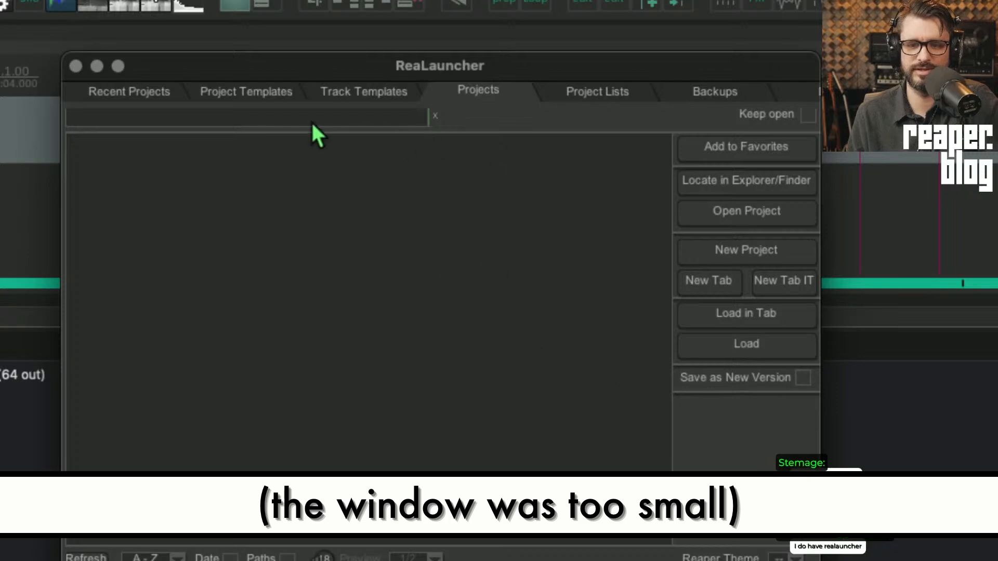
pyautogui.click(132, 92)
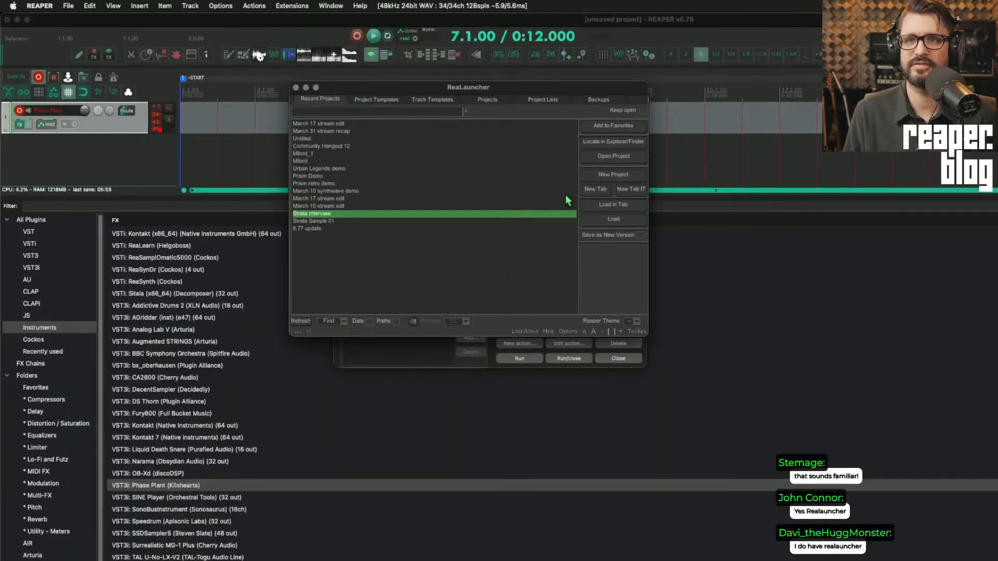
# Step: Open the Project Bay, enlarge its window and show the source media list
pyautogui.click(114, 5)
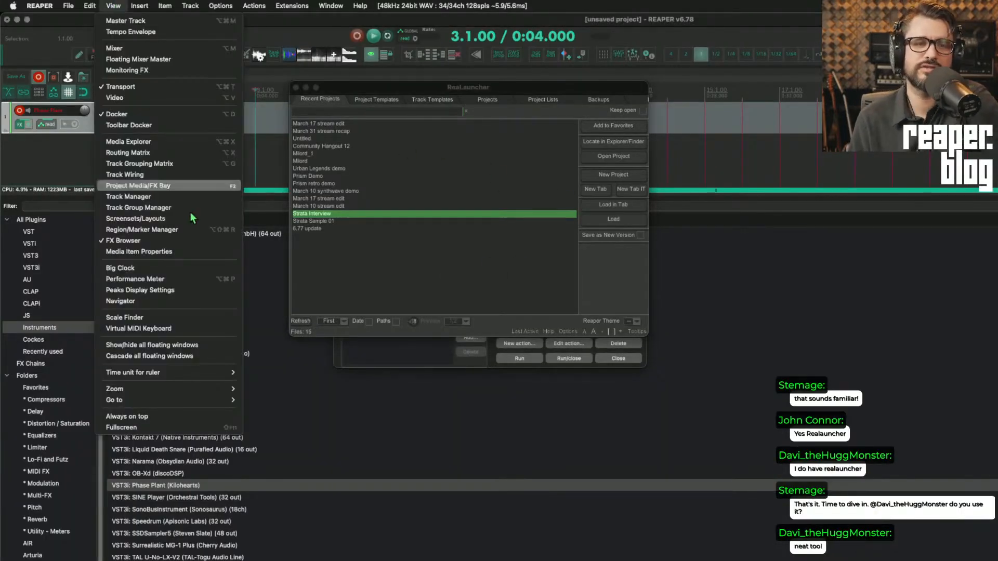
pyautogui.click(187, 187)
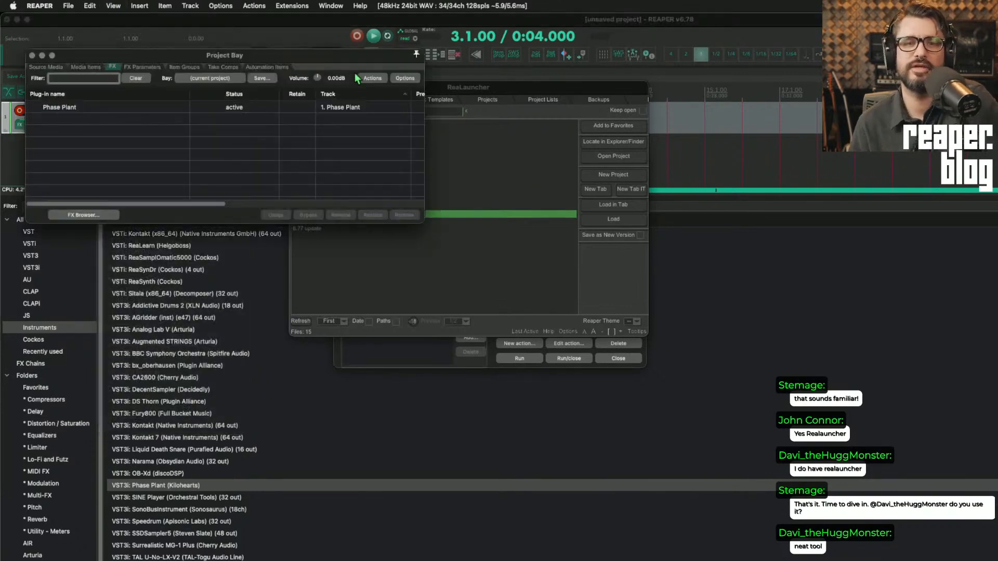
pyautogui.moveTo(354, 39); pyautogui.dragTo(535, 35)
pyautogui.moveTo(606, 200); pyautogui.dragTo(840, 415)
pyautogui.click(228, 44)
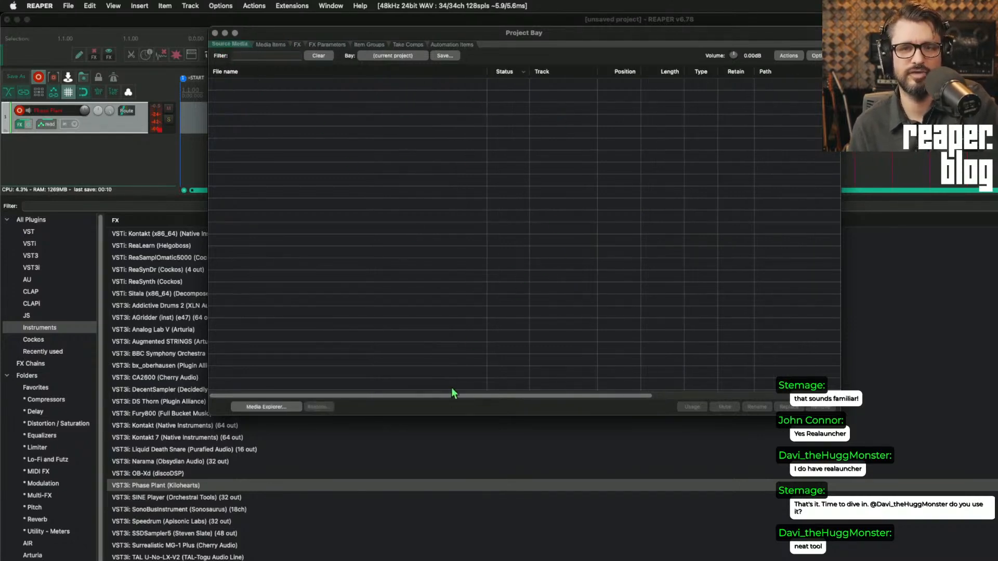
# Step: View the project's media items in the Project Bay and select each of the two Phase Plant entries
pyautogui.click(270, 44)
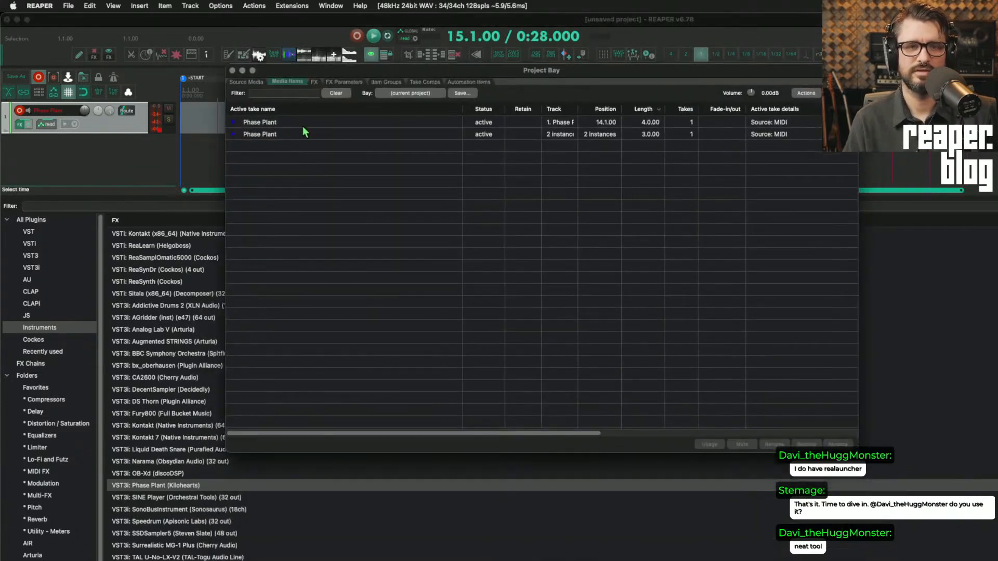
pyautogui.click(304, 125)
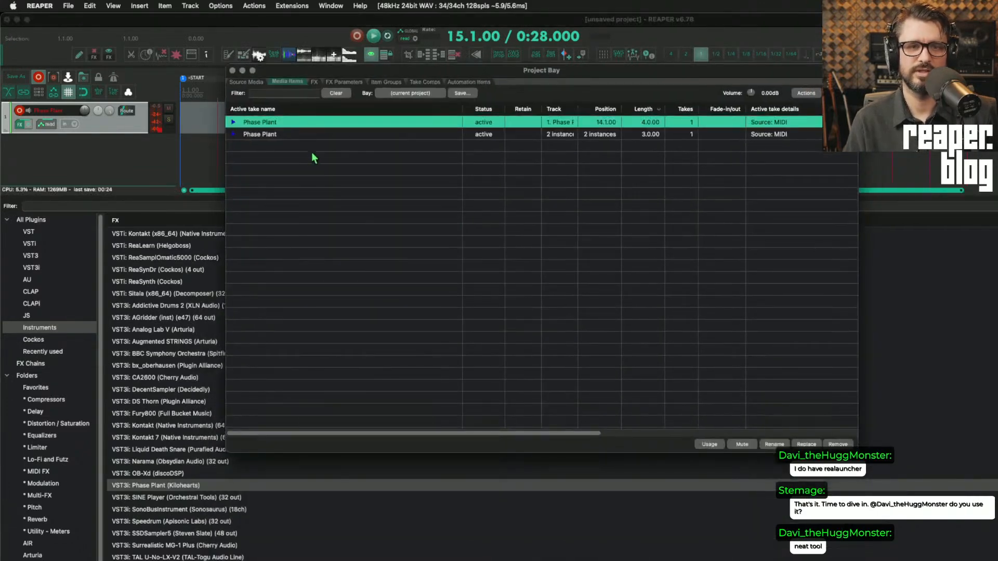
pyautogui.click(286, 158)
pyautogui.click(328, 124)
pyautogui.click(367, 136)
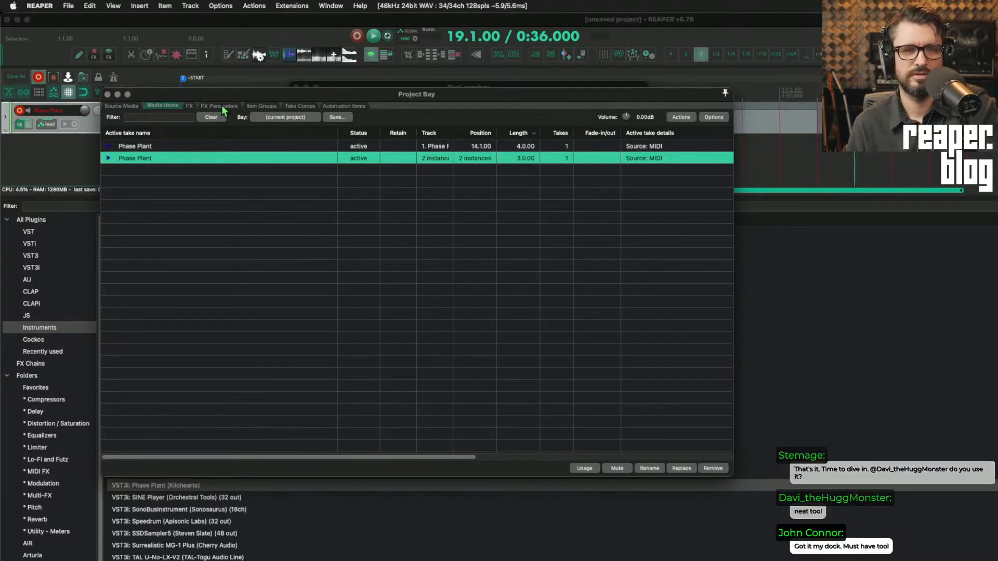
# Step: List the project's FX in the Project Bay, check Phase Plant's available presets and move the window clear of the track
pyautogui.click(189, 106)
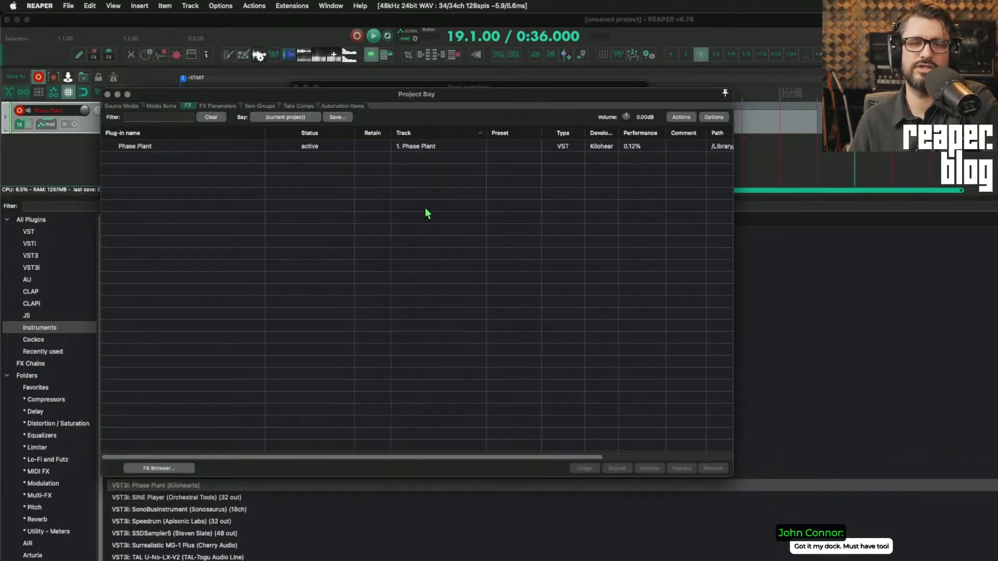
pyautogui.click(521, 147)
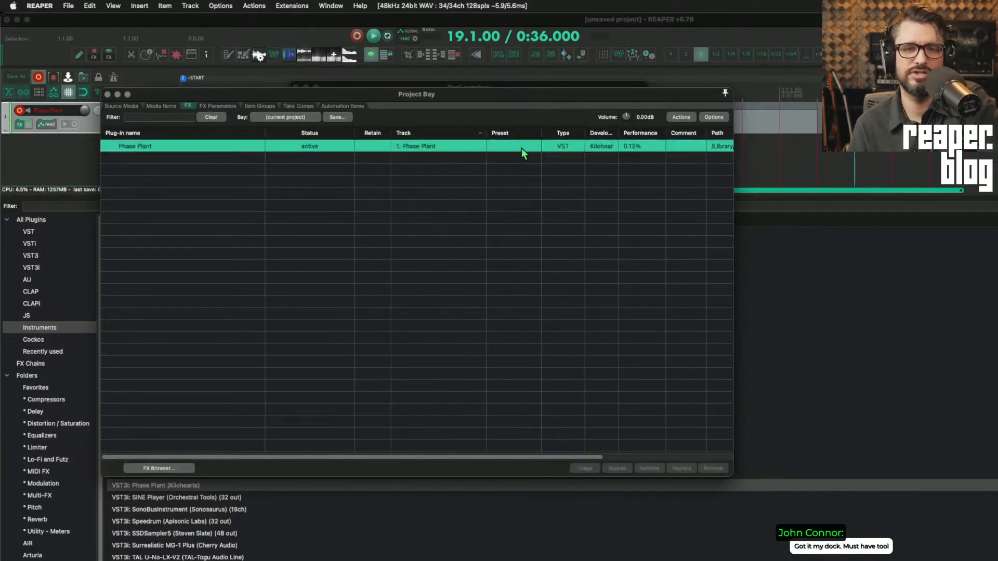
pyautogui.click(517, 146)
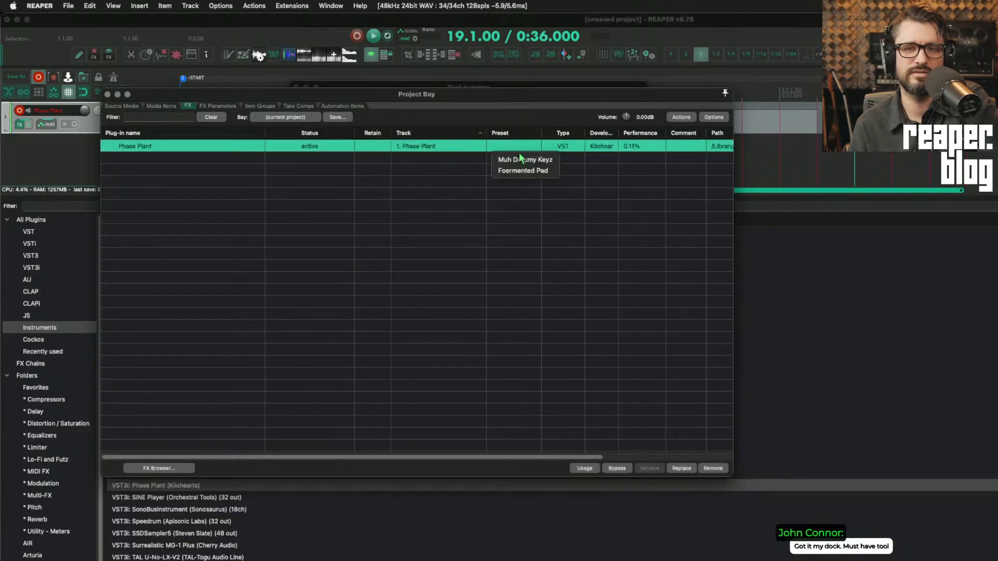
pyautogui.click(472, 181)
pyautogui.moveTo(387, 103); pyautogui.dragTo(408, 175)
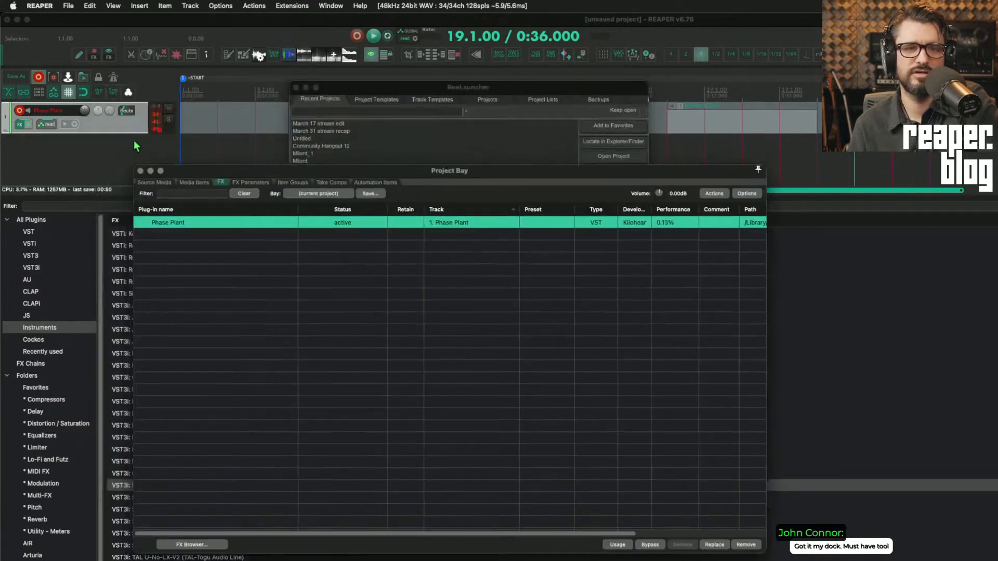
# Step: Open the FX window of the Phase Plant track, check its user preset list and close the window
pyautogui.click(21, 125)
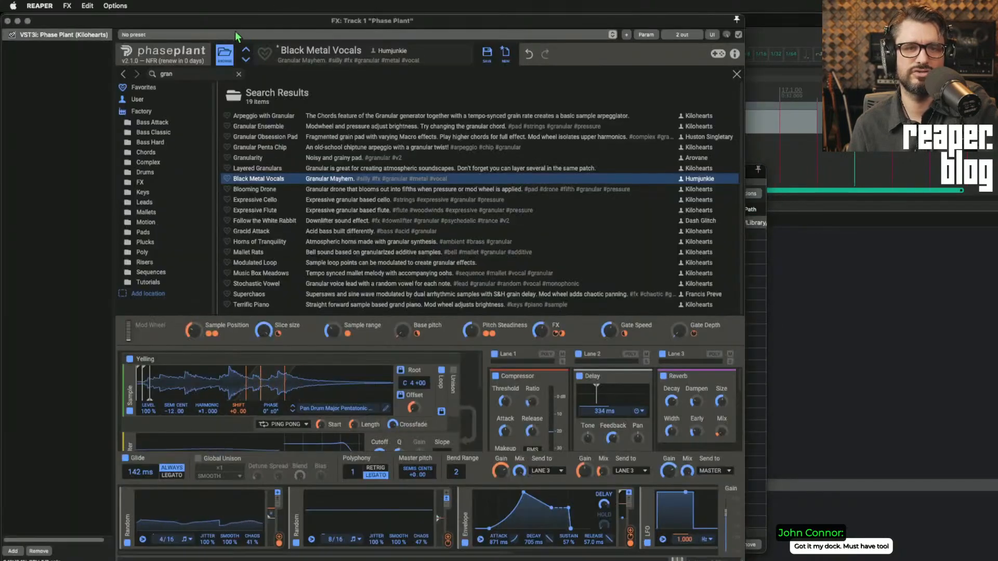
pyautogui.click(184, 34)
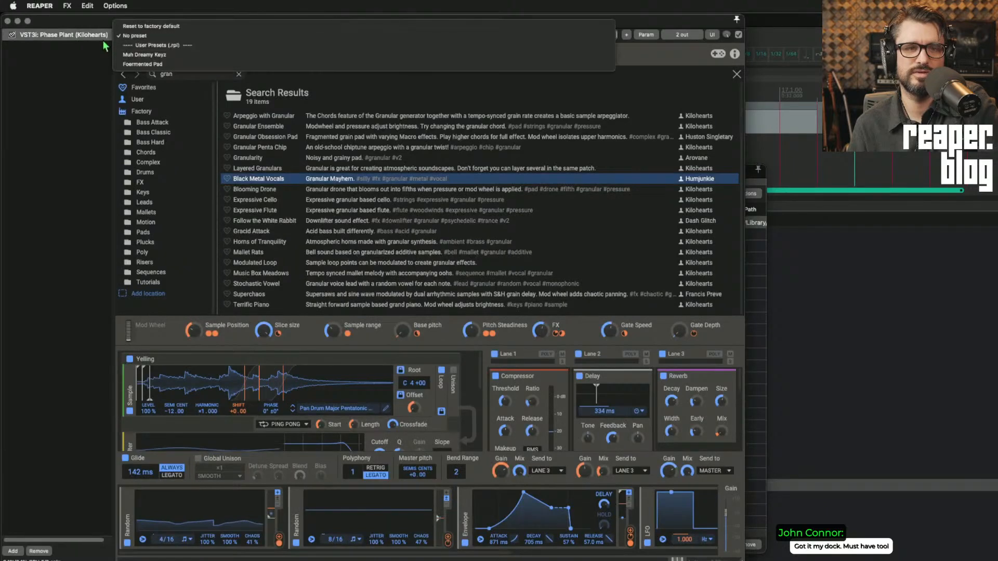
pyautogui.click(219, 36)
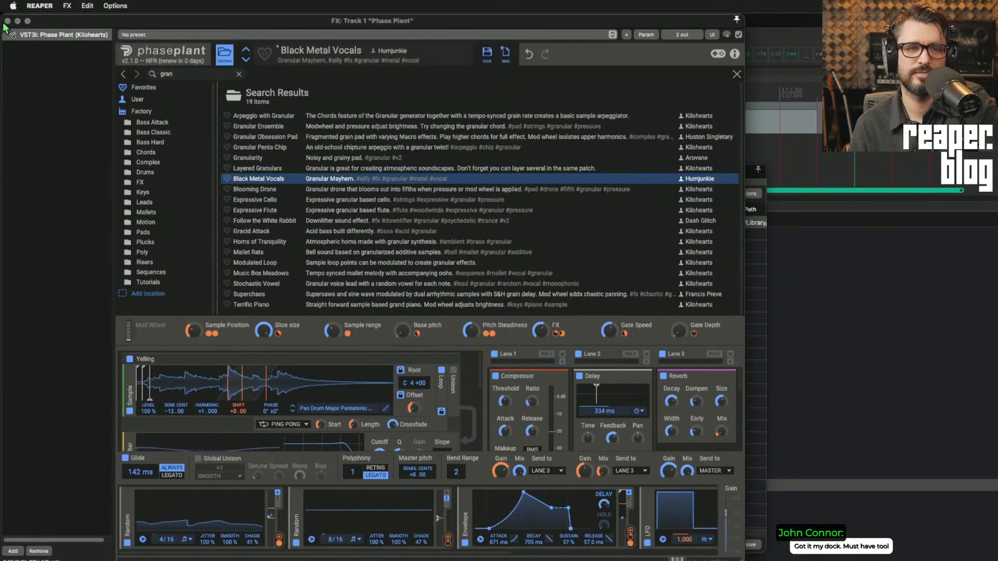
pyautogui.click(8, 21)
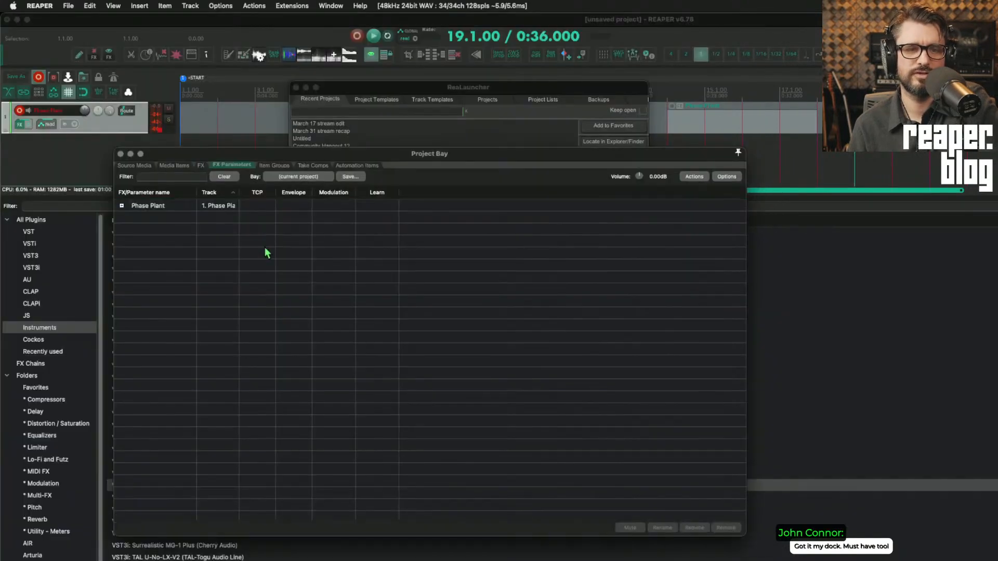
# Step: Look over the Project Bay's FX parameters, item groups, take comps and automation items, and return to source media
pyautogui.click(253, 207)
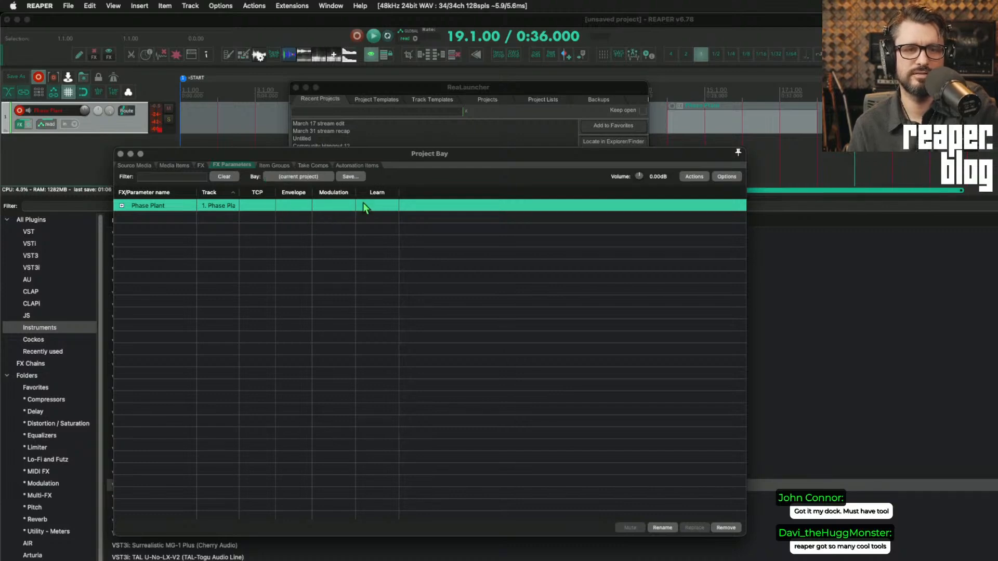
pyautogui.click(274, 165)
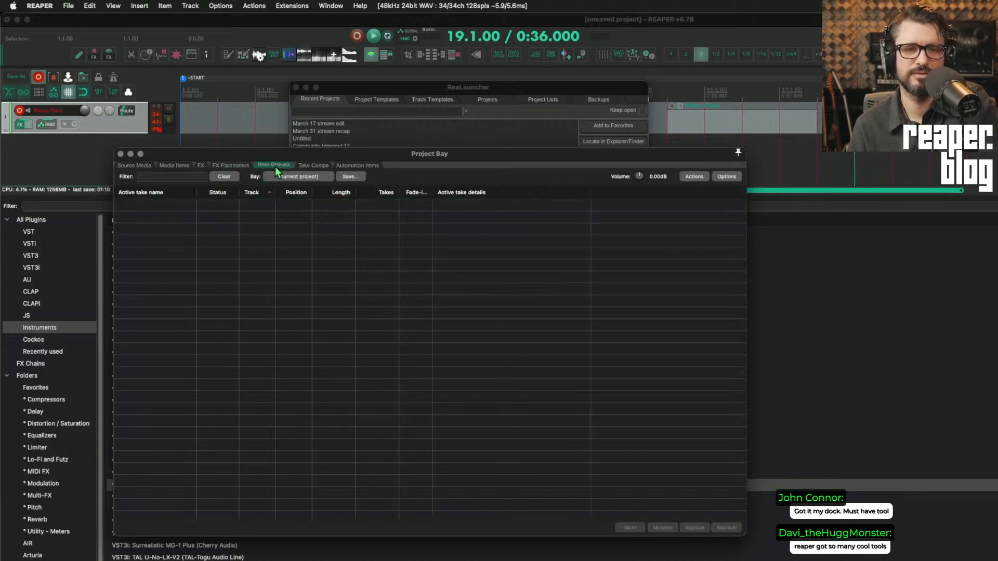
pyautogui.click(309, 165)
pyautogui.click(364, 166)
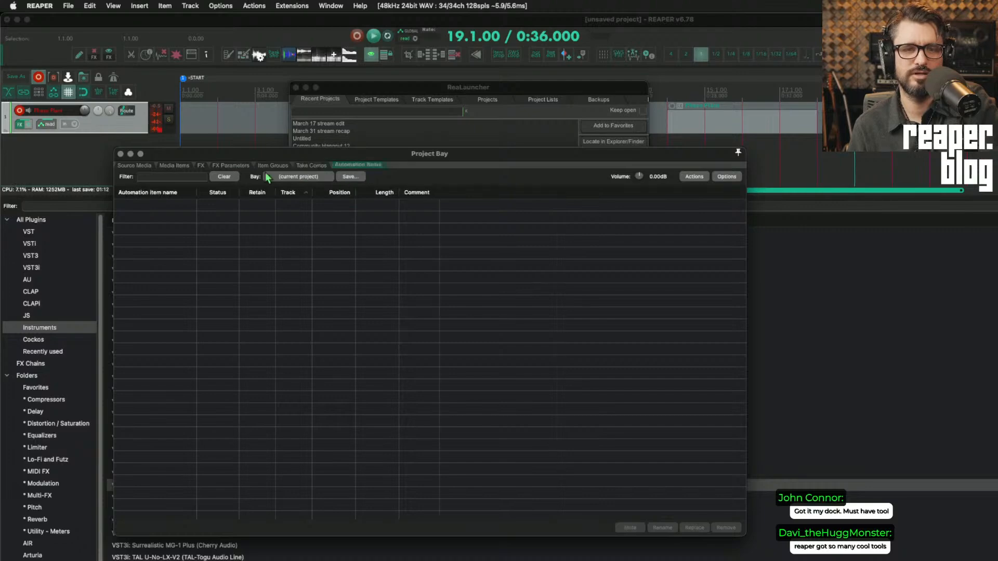
pyautogui.click(136, 165)
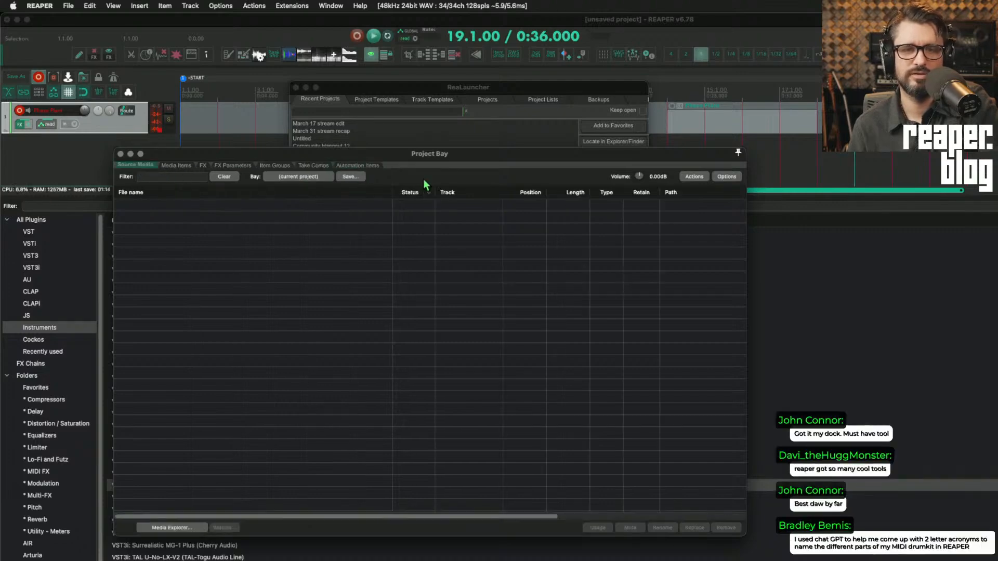
pyautogui.moveTo(122, 156); pyautogui.dragTo(61, 53)
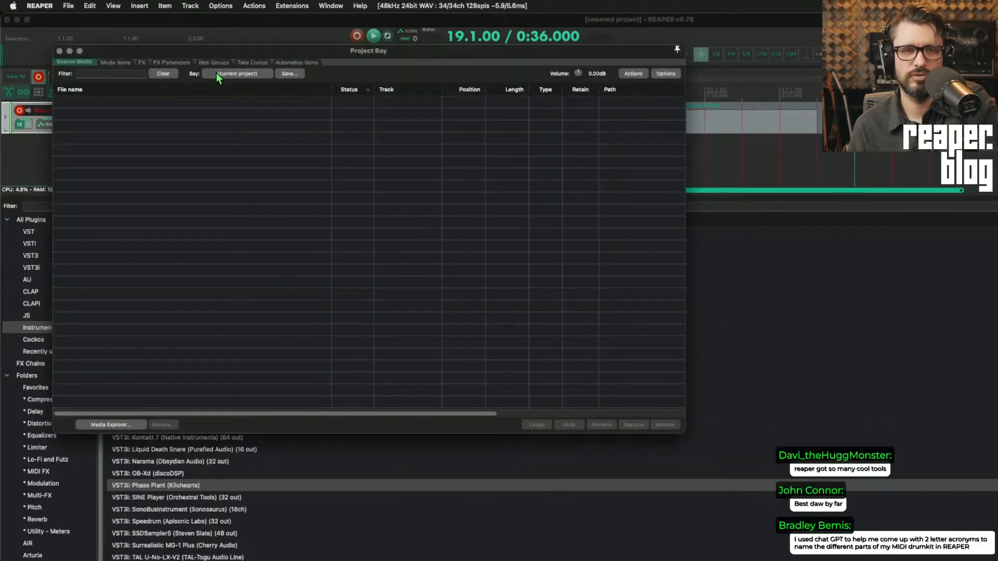
# Step: Check the Project Bay's options for creating, loading and merging bays, and close the Project Bay
pyautogui.click(229, 76)
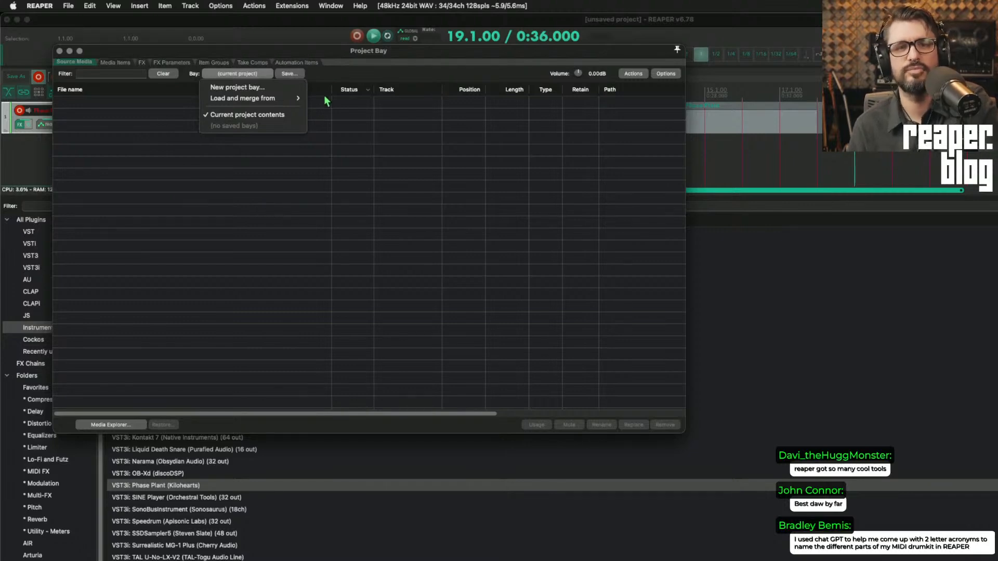
pyautogui.click(328, 76)
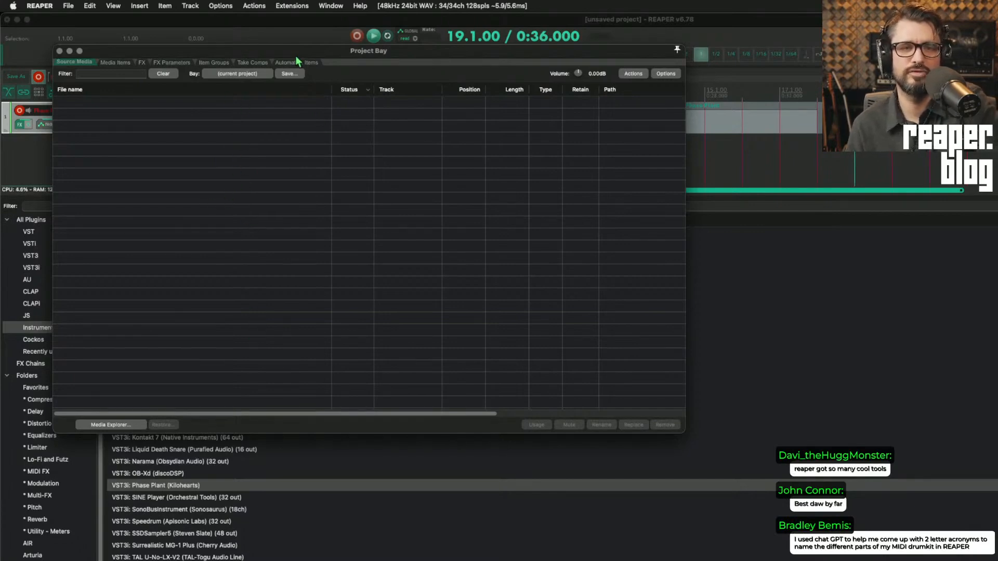
pyautogui.moveTo(295, 54); pyautogui.dragTo(299, 61)
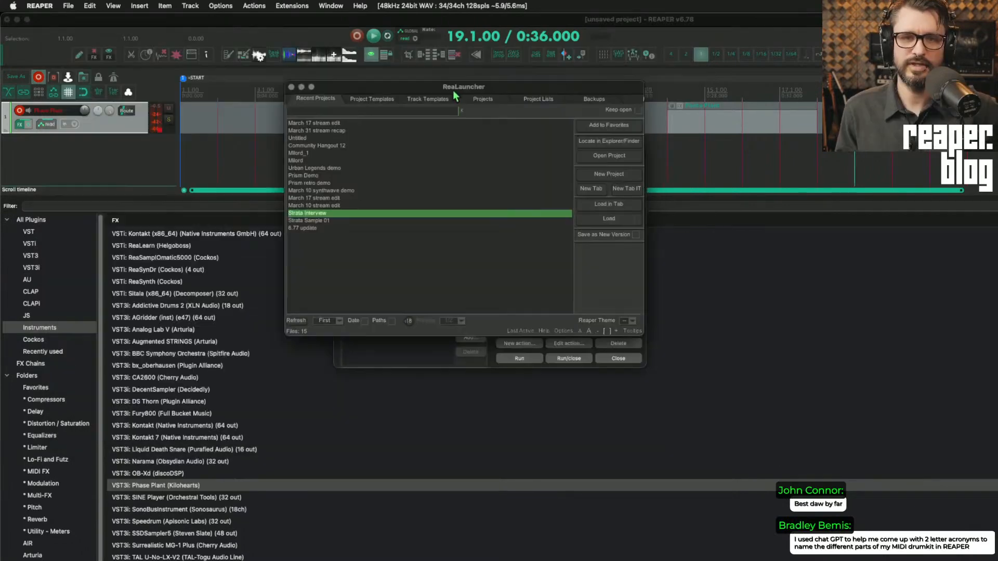
# Step: Browse the project templates and recent projects in ReaLauncher, and enlarge its window to reveal all categories
pyautogui.moveTo(454, 88); pyautogui.dragTo(404, 85)
pyautogui.click(381, 97)
pyautogui.click(327, 98)
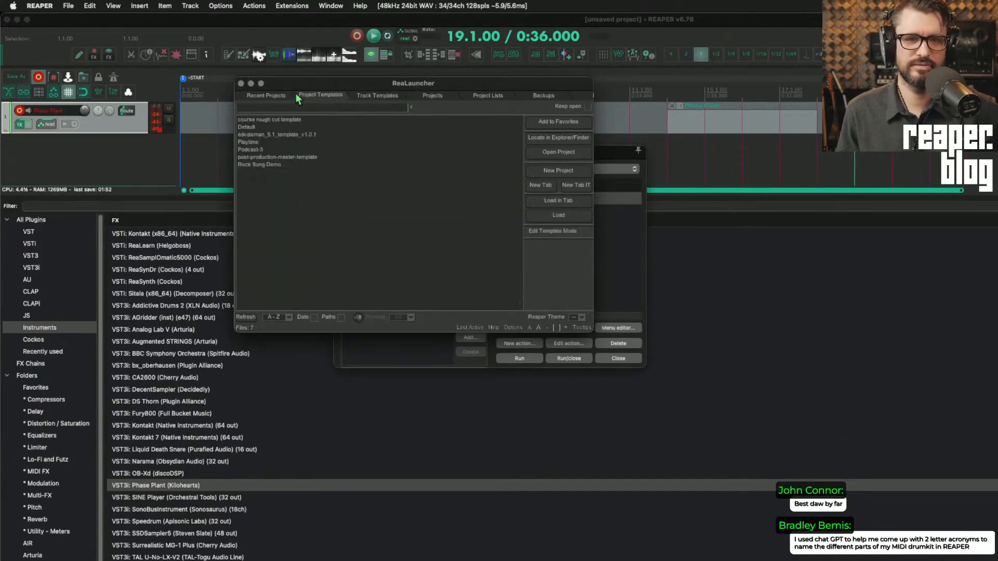
pyautogui.click(278, 97)
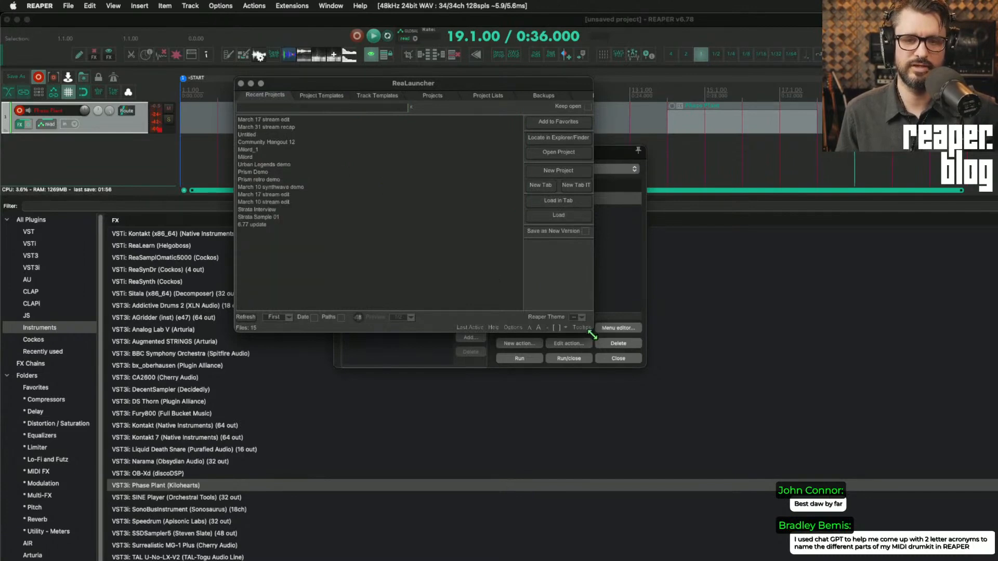
pyautogui.moveTo(593, 335); pyautogui.dragTo(721, 429)
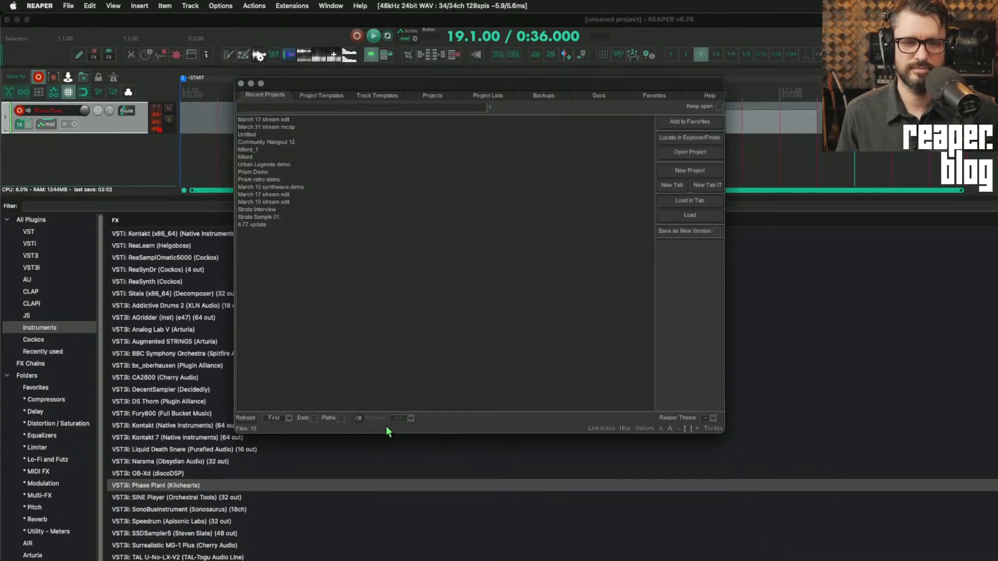
# Step: Add ReaComp (Cockos) to the Phase Plant track with Fast FX Finder and move its window nearer the arrangement's centre
pyautogui.click(352, 127)
pyautogui.press('f')
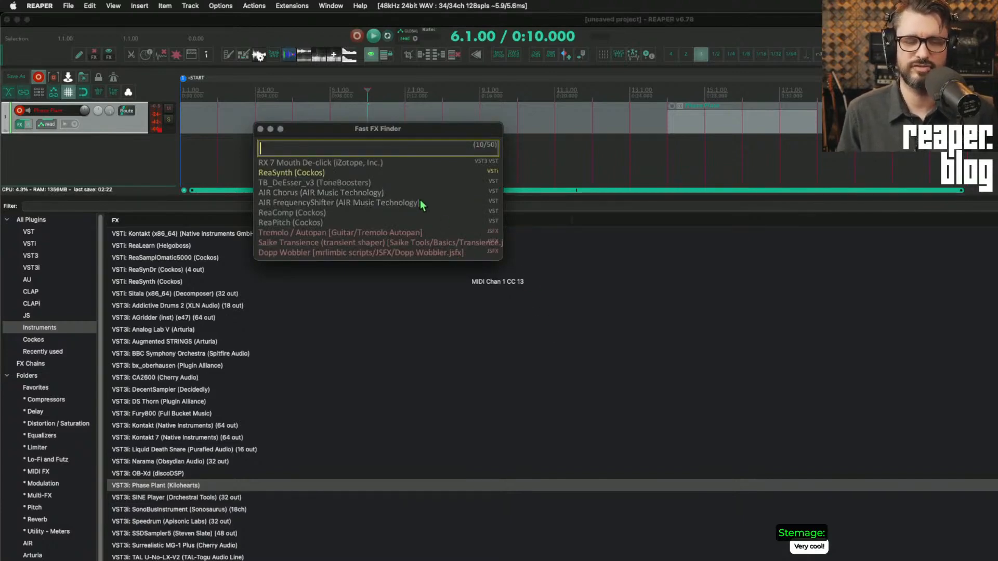
pyautogui.click(295, 214)
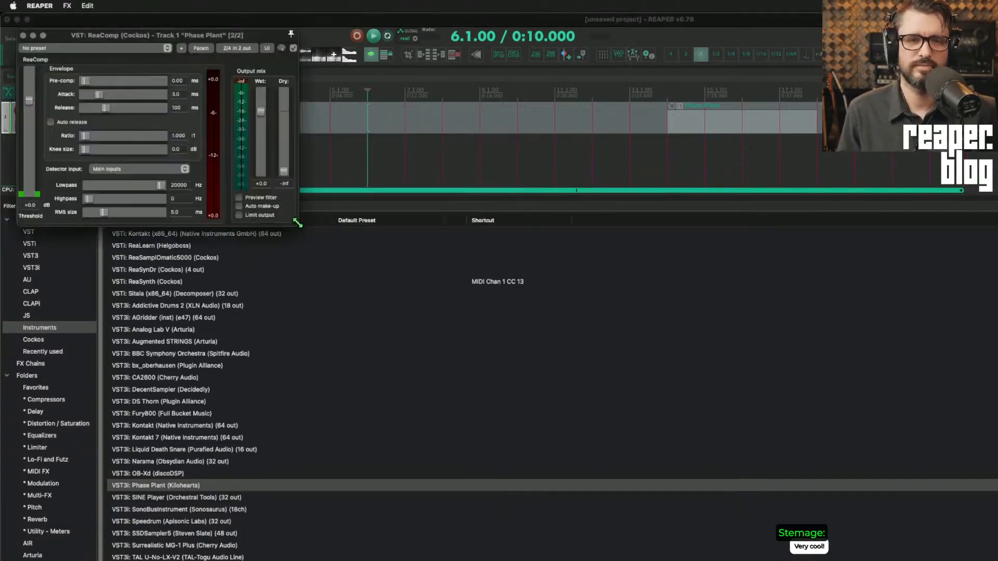
pyautogui.moveTo(153, 47); pyautogui.dragTo(284, 90)
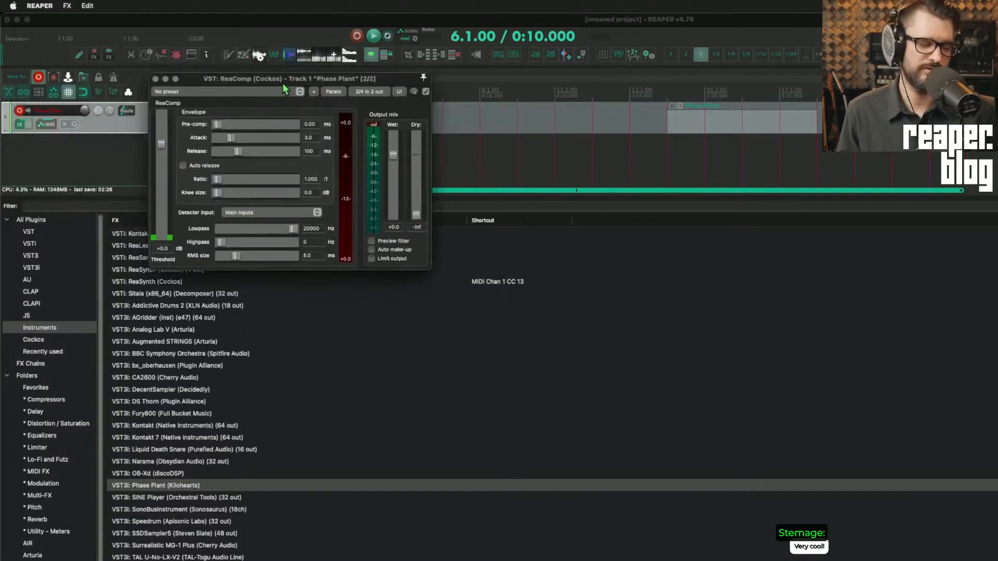
# Step: Search Fast FX Finder for trem and distortion effects, browse the distortion matches, and close the finder and ReaComp
pyautogui.press('f')
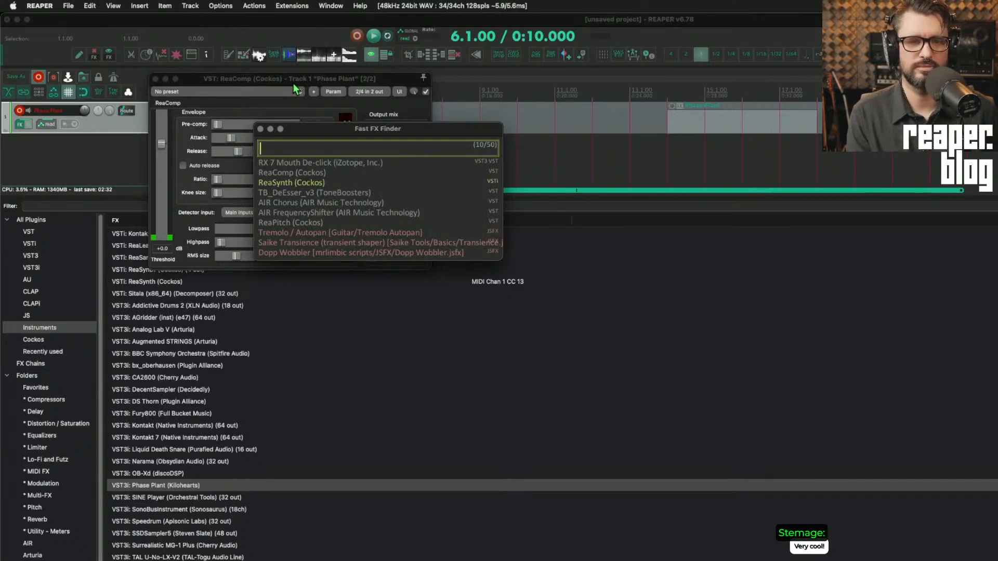
pyautogui.write('trem')
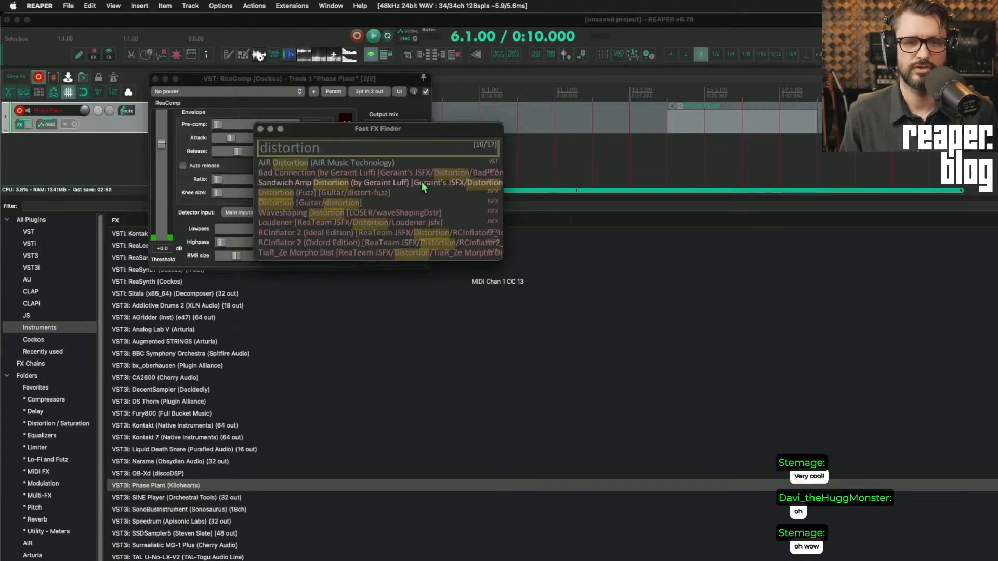
pyautogui.scroll(-7, 423, 188)
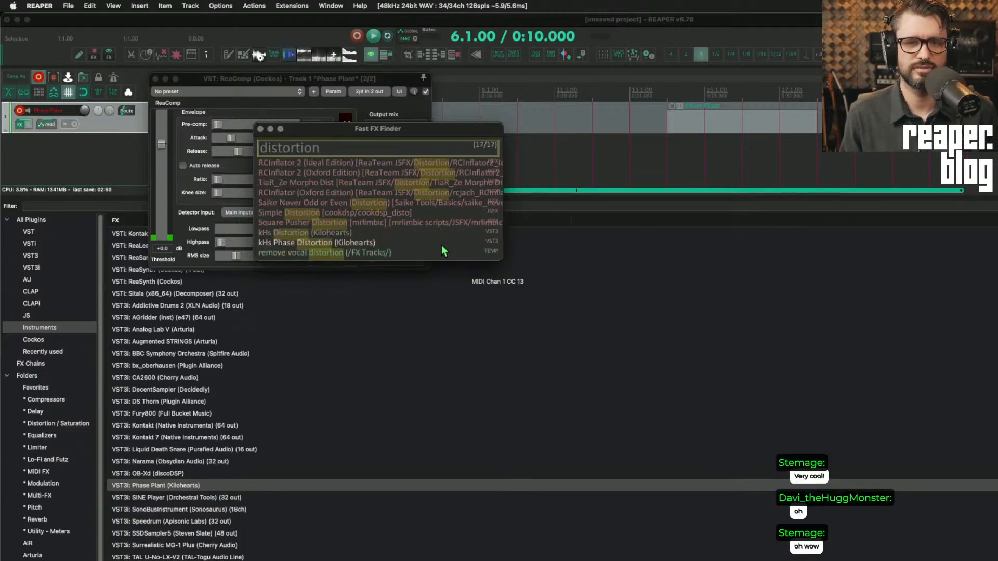
pyautogui.scroll(7, 442, 247)
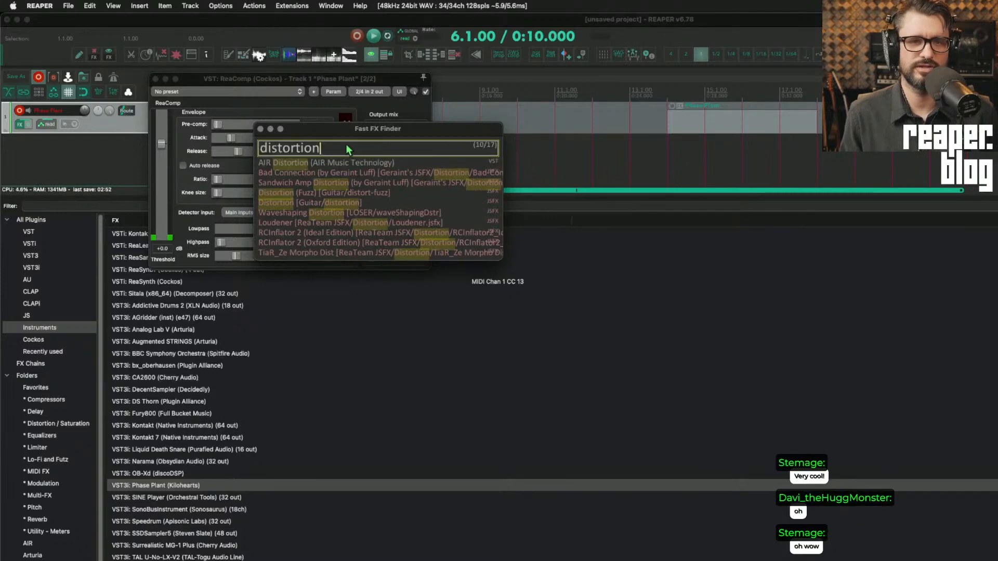
pyautogui.press('Escape')
pyautogui.click(519, 119)
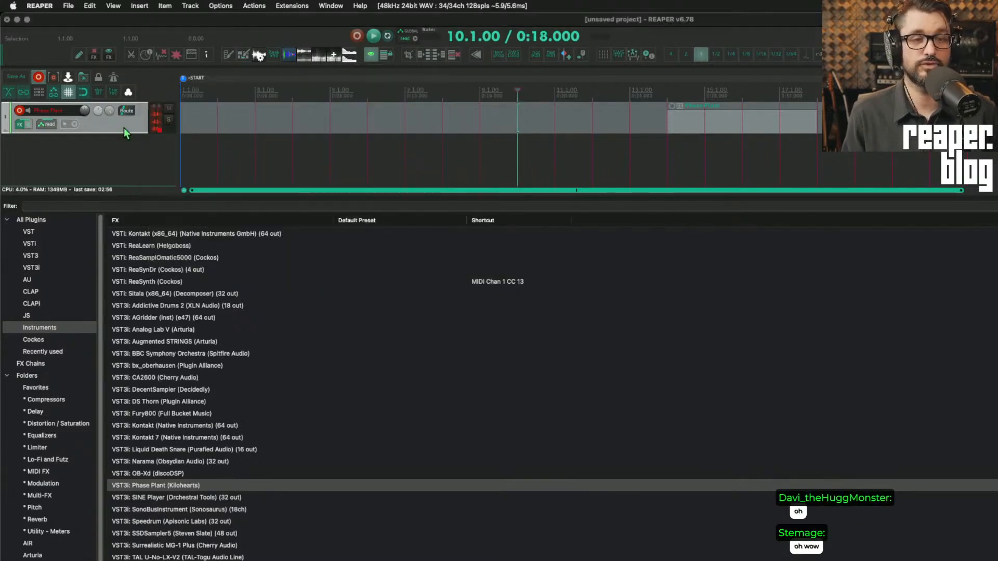
pyautogui.click(303, 124)
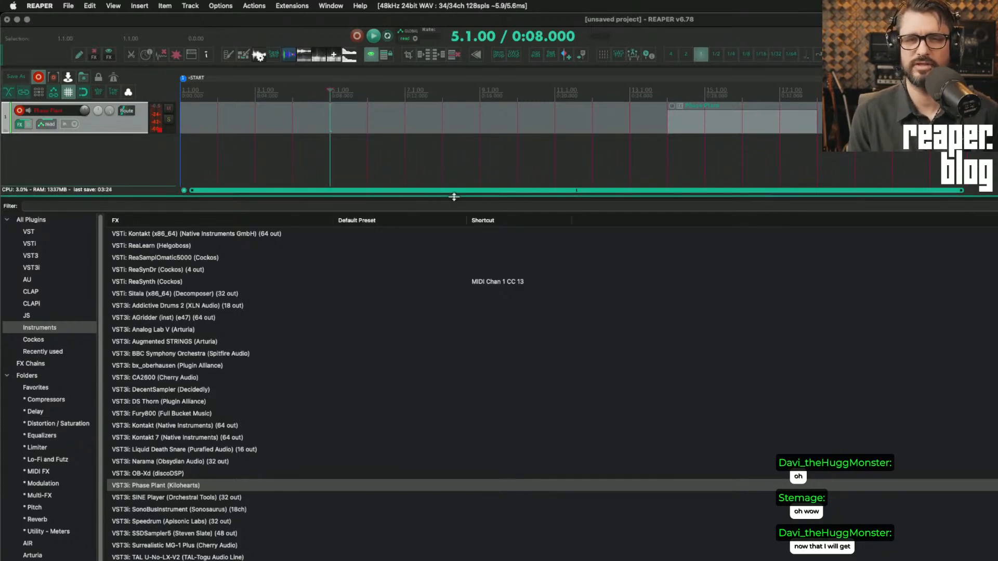
# Step: Find ReaLauncher in ReaPack's package browser, check its version and install options, and close the browser
pyautogui.click(276, 6)
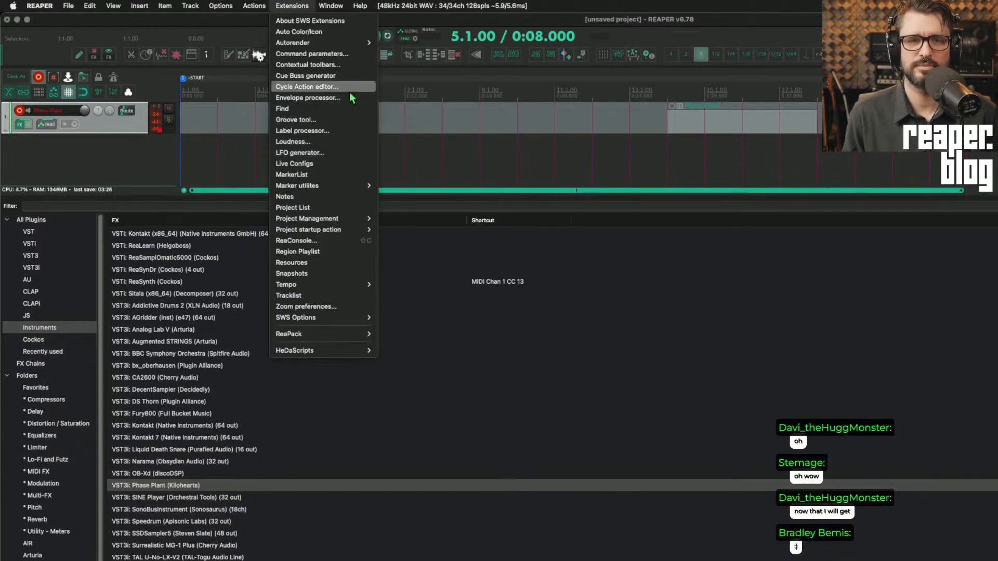
pyautogui.moveTo(348, 353)
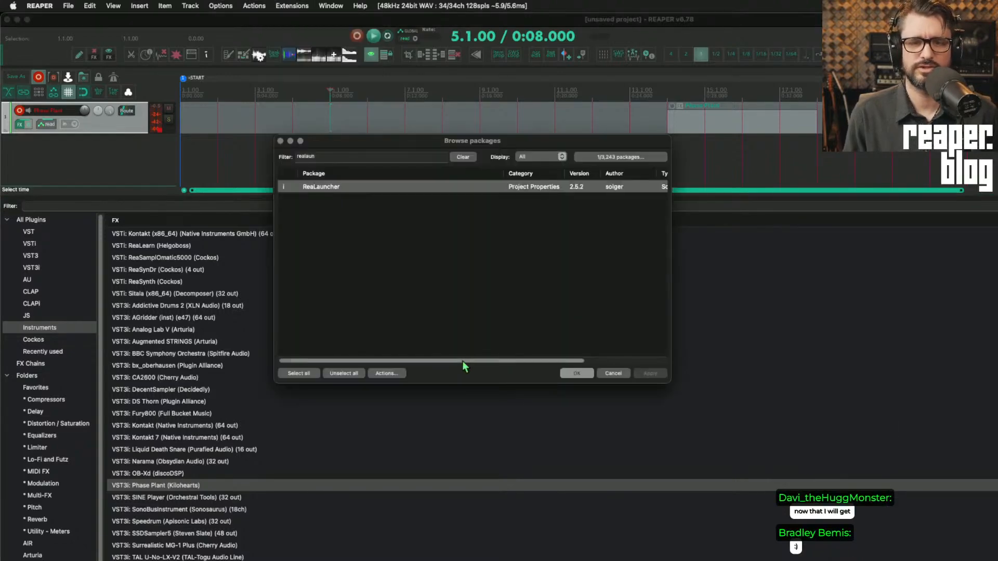
pyautogui.moveTo(463, 361)
pyautogui.mouseDown()
pyautogui.moveTo(561, 369)
pyautogui.moveTo(478, 371)
pyautogui.mouseUp()
pyautogui.rightClick(344, 188)
pyautogui.moveTo(385, 206)
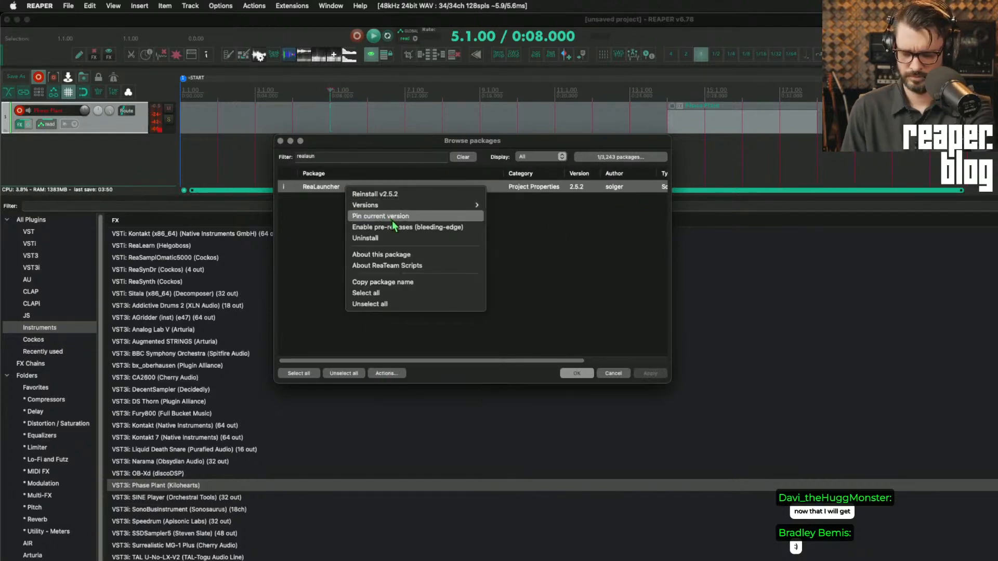
pyautogui.click(514, 264)
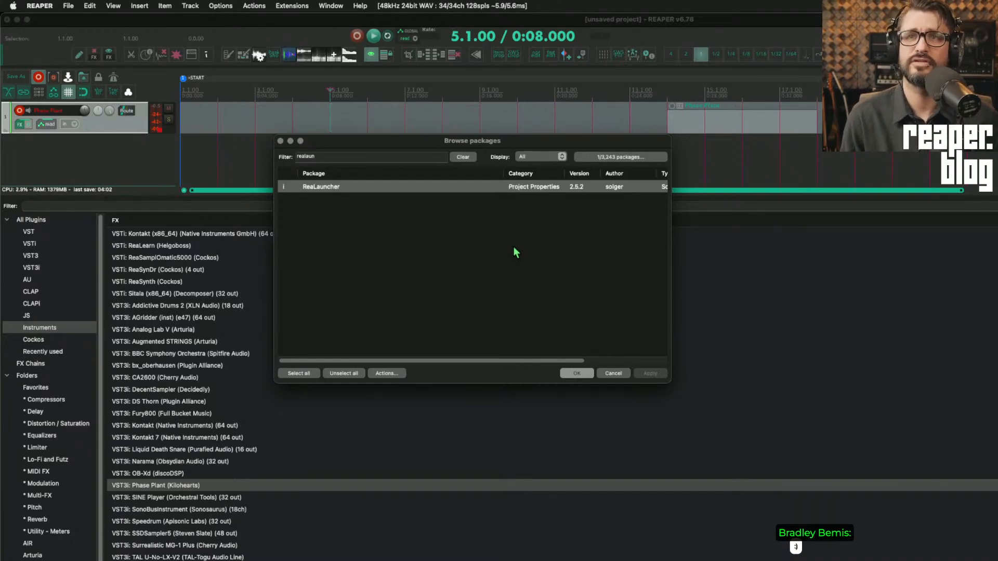
pyautogui.press('Escape')
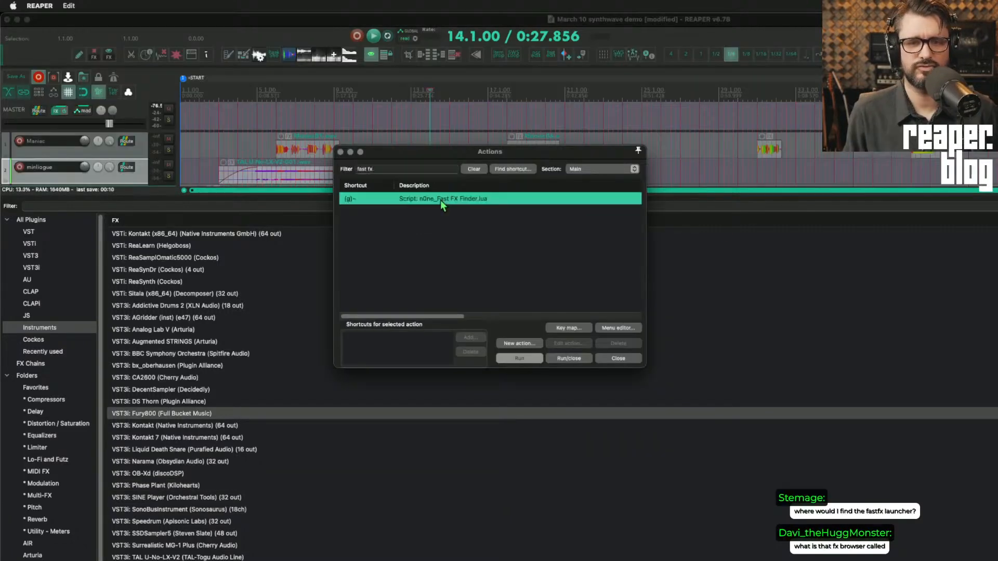
# Step: Locate the Fast FX Finder script in the action list and check the n0ne scripts repository in ReaPack's repository manager
pyautogui.click(440, 201)
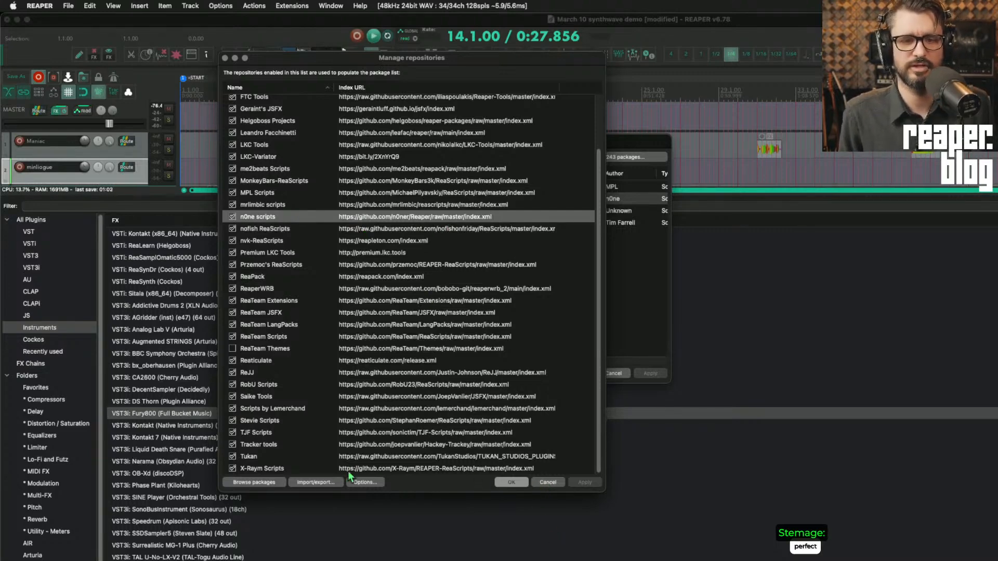
pyautogui.click(368, 480)
pyautogui.click(423, 482)
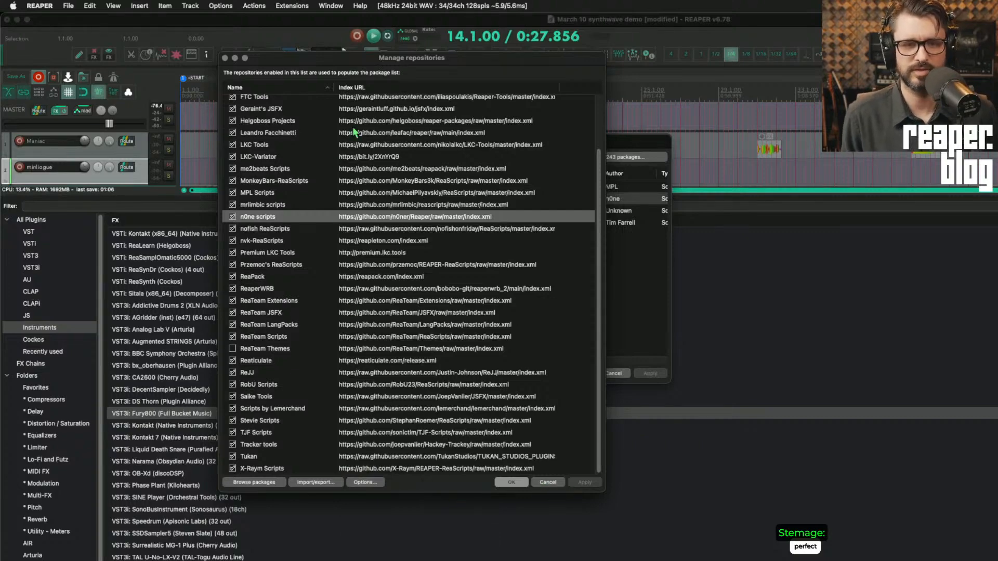
pyautogui.click(512, 483)
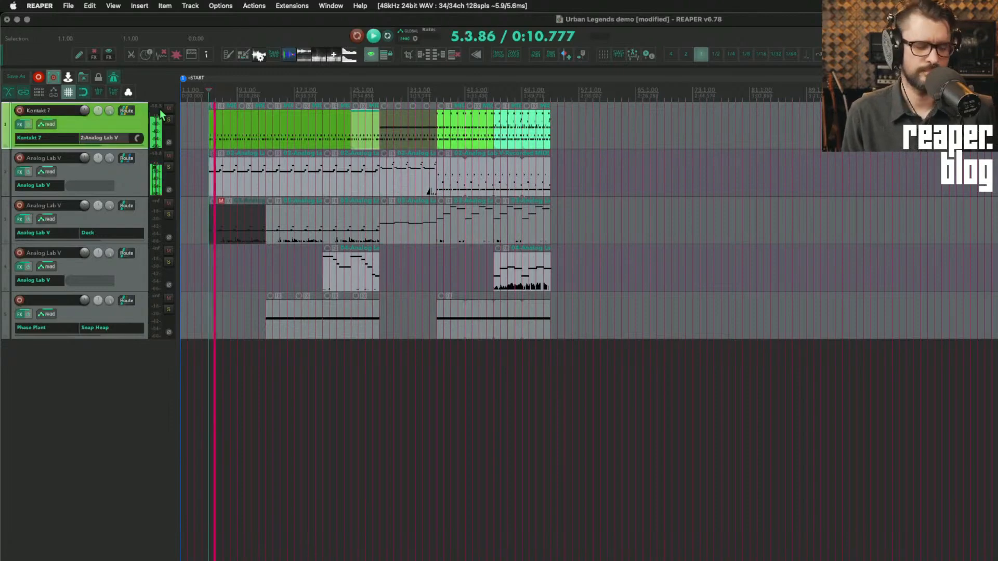
# Step: Show the mixer and delete the Kontakt 7 track's send to track 2 Analog Lab V
pyautogui.press('F7')
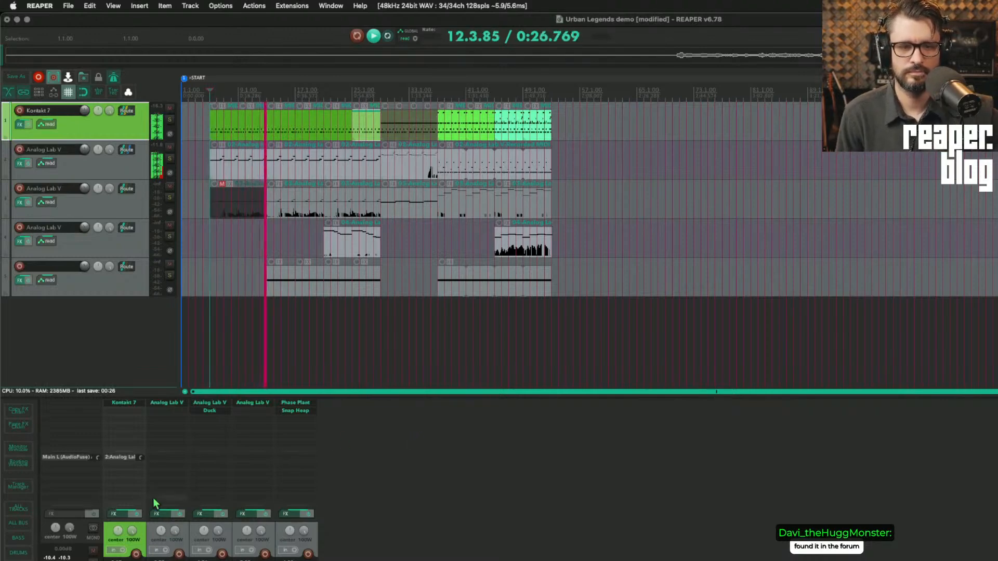
pyautogui.click(126, 457)
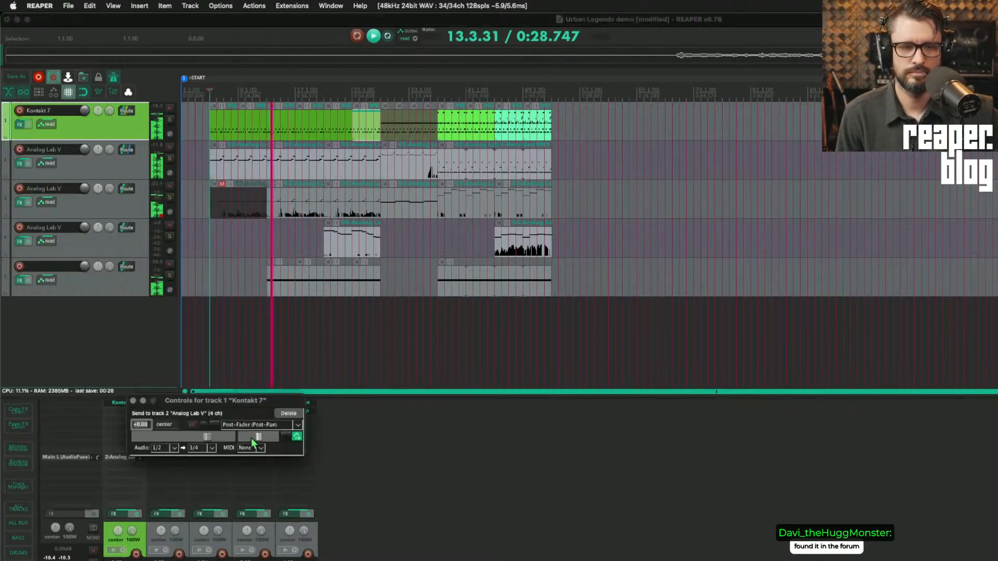
pyautogui.click(286, 415)
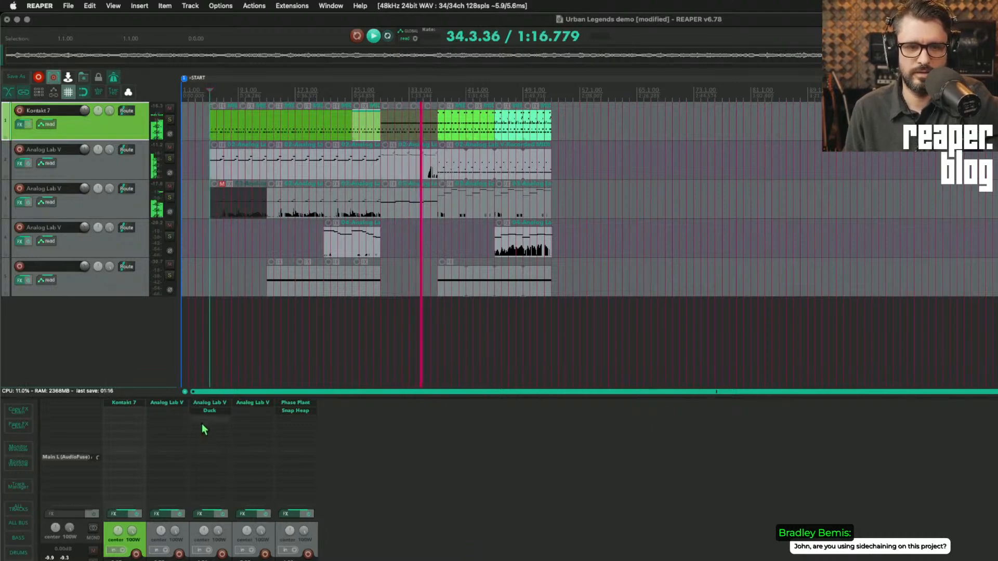
# Step: Open the Duck plugin on track 3 Analog Lab V and move its window clear of the track controls
pyautogui.click(209, 410)
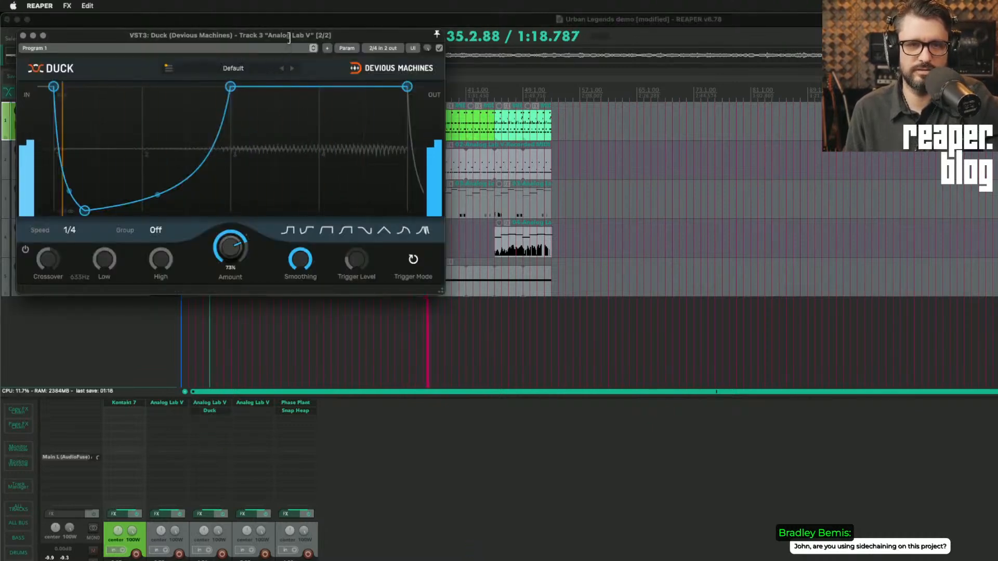
pyautogui.moveTo(291, 35); pyautogui.dragTo(397, 78)
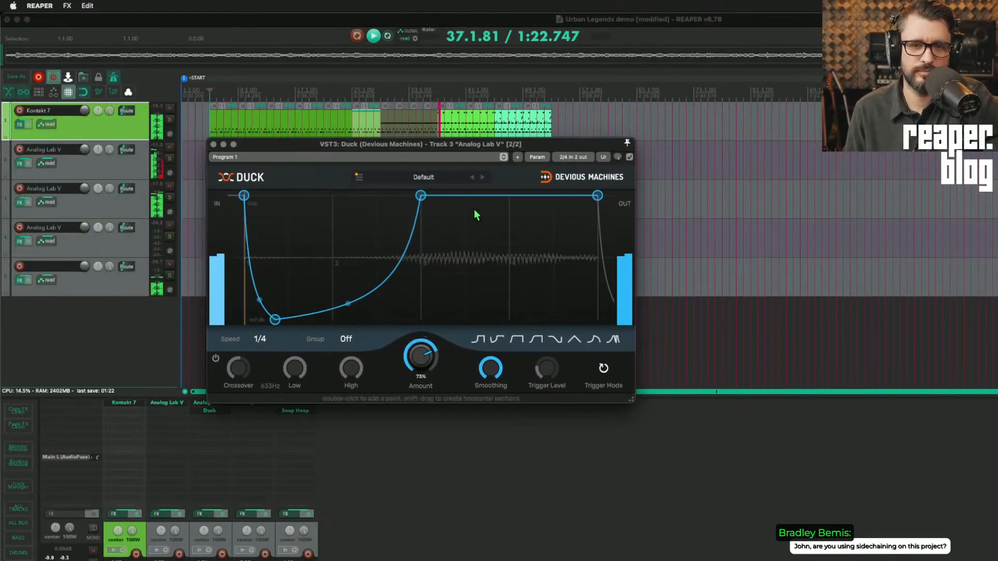
pyautogui.moveTo(442, 146); pyautogui.dragTo(730, 219)
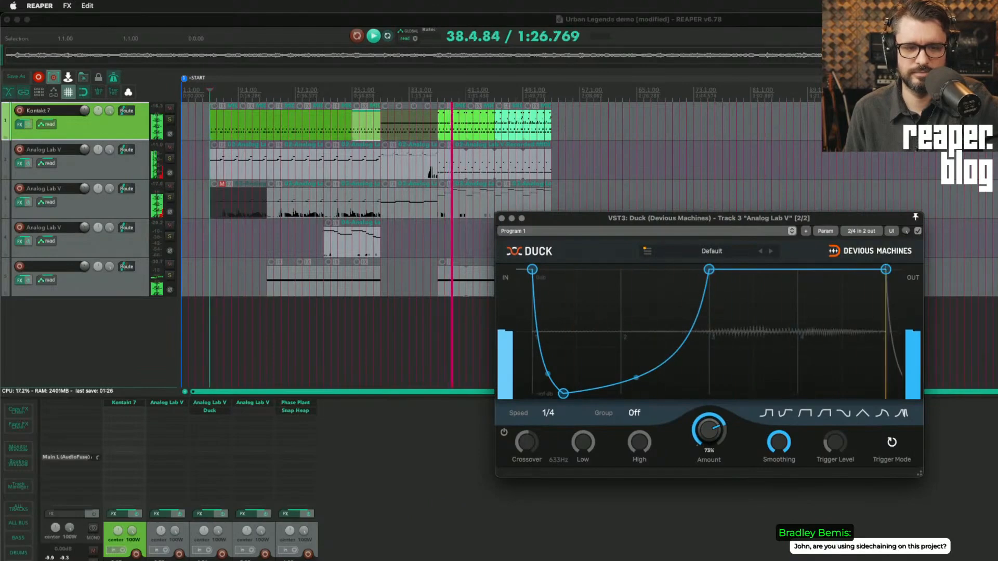
# Step: Solo track 3, compare its sound with Duck bypassed and enabled, then unsolo the track and close Duck
pyautogui.click(169, 198)
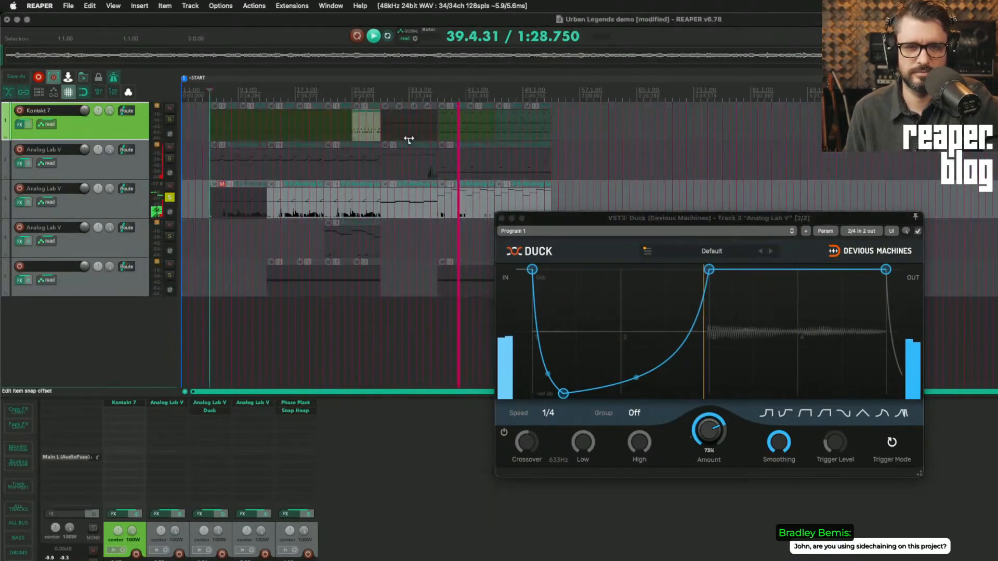
pyautogui.click(919, 232)
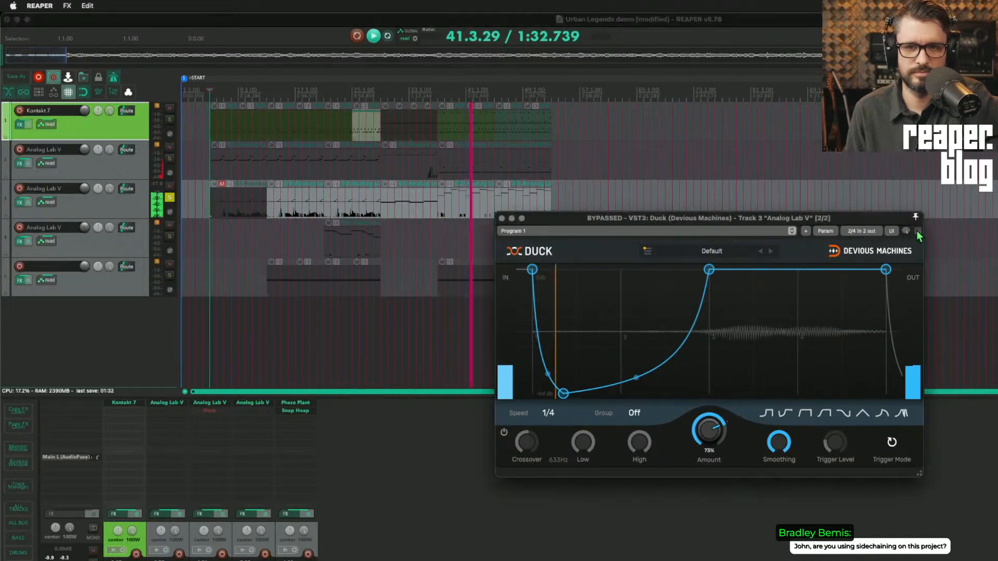
pyautogui.click(918, 232)
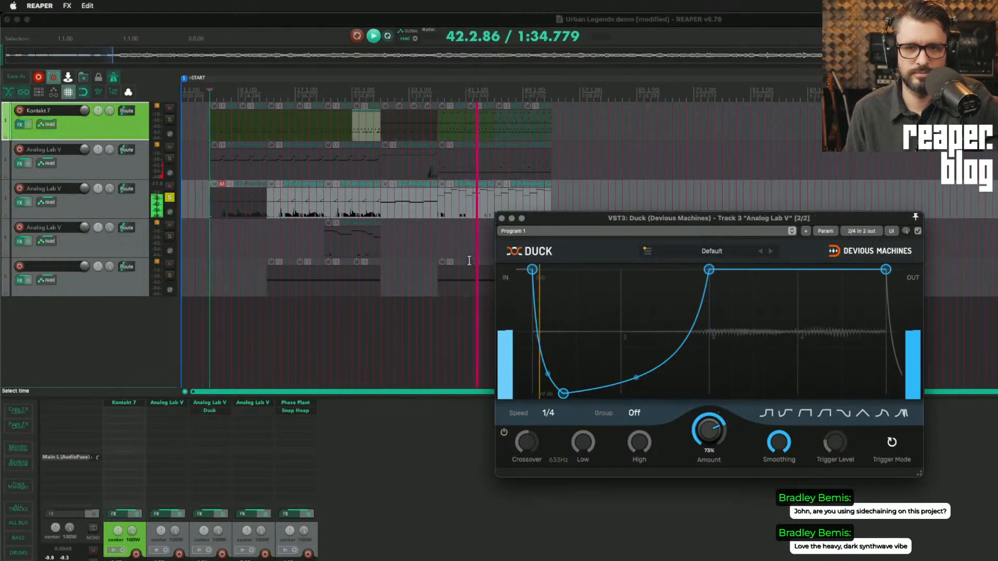
pyautogui.click(170, 198)
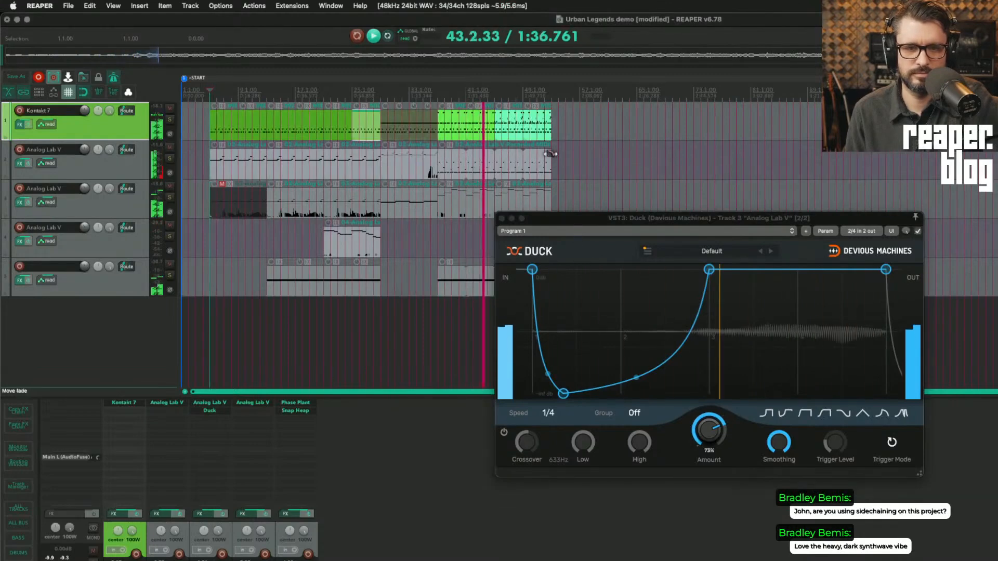
pyautogui.click(502, 218)
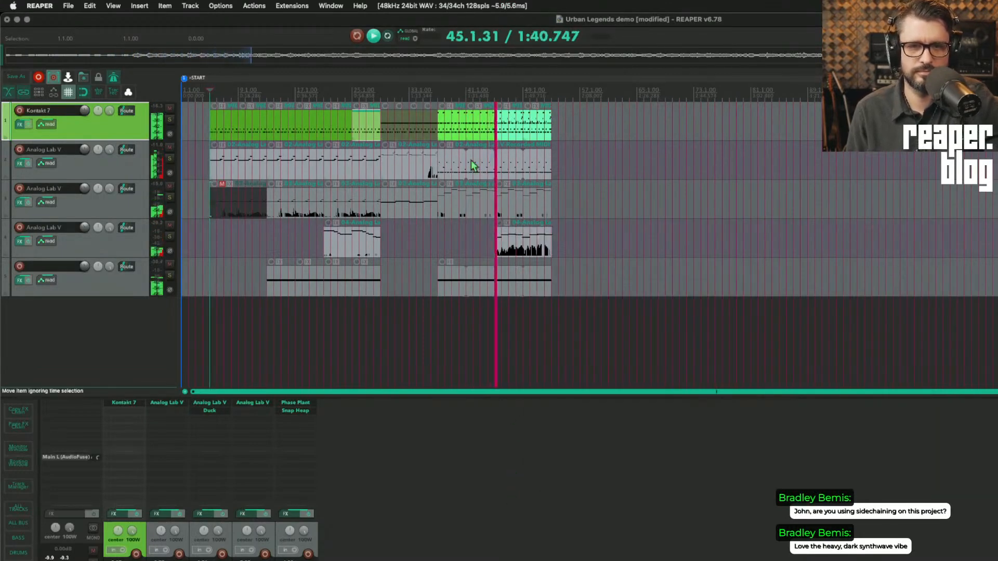
# Step: Play from bar 29 with the Kontakt 7 track soloed and open its MIDI item at bar 29 for editing
pyautogui.click(382, 156)
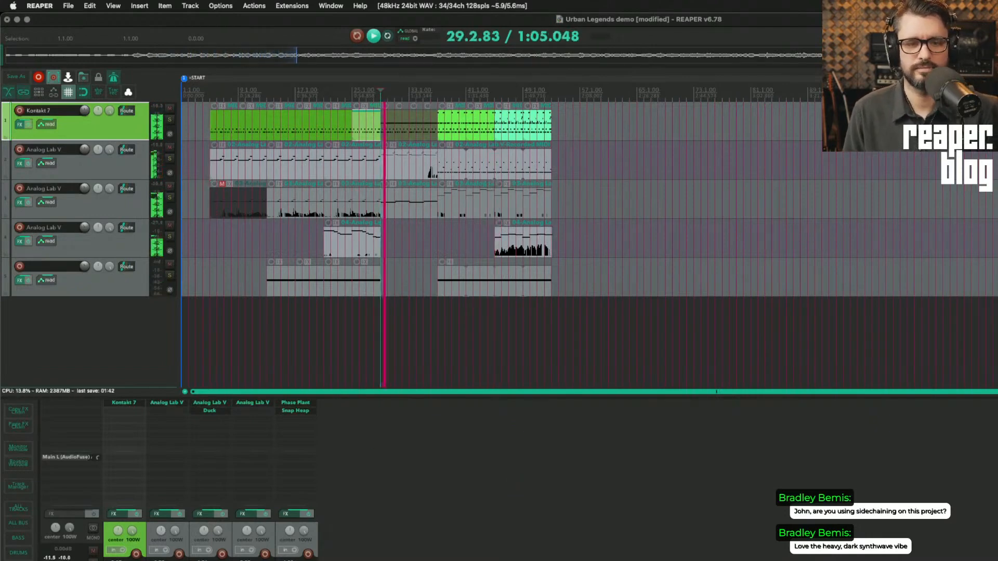
pyautogui.press('F6')
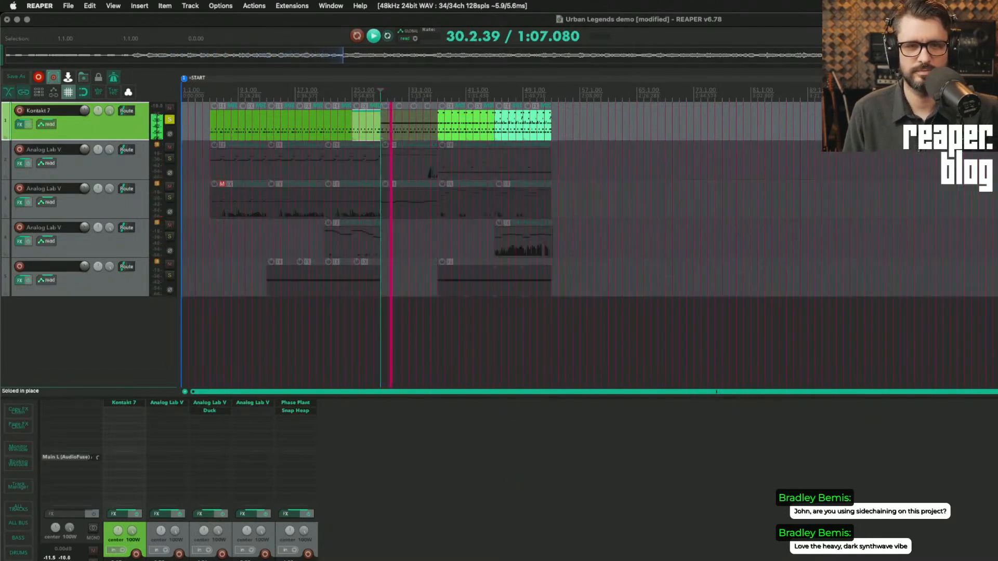
pyautogui.scroll(5, 530, 184)
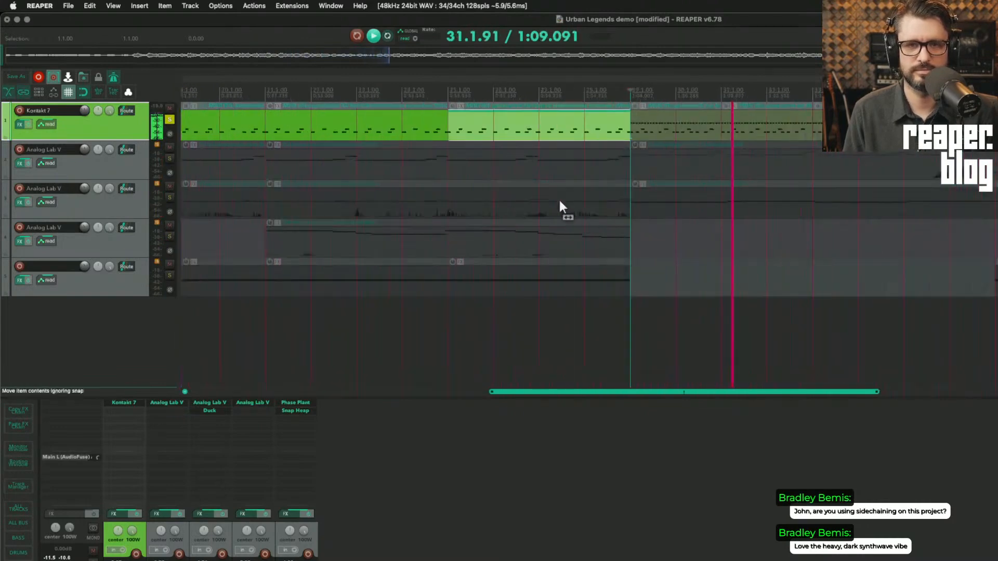
pyautogui.doubleClick(659, 118)
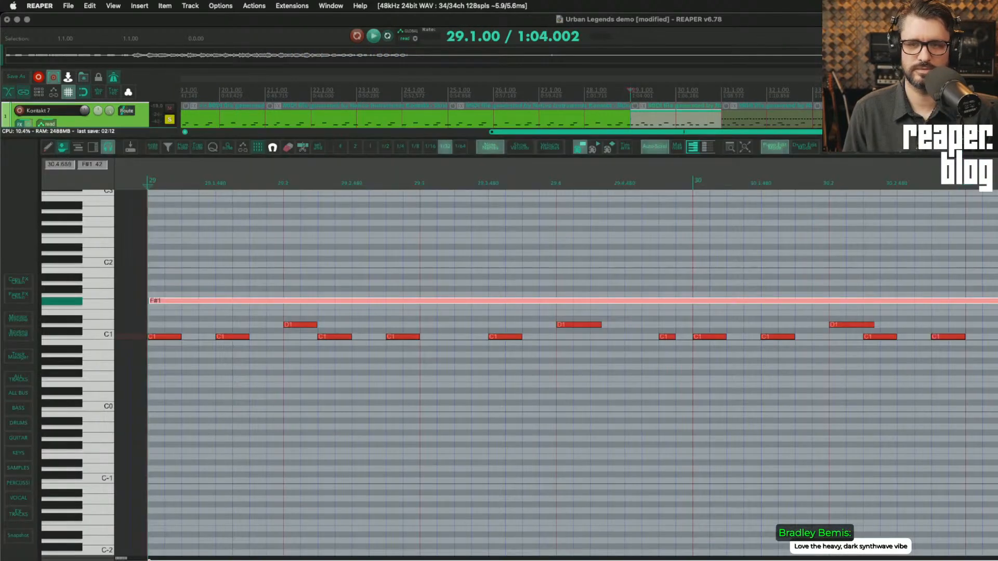
# Step: Transpose the long F#1 note to F1 and set the MIDI grid to 1/8
pyautogui.moveTo(997, 301); pyautogui.dragTo(997, 307)
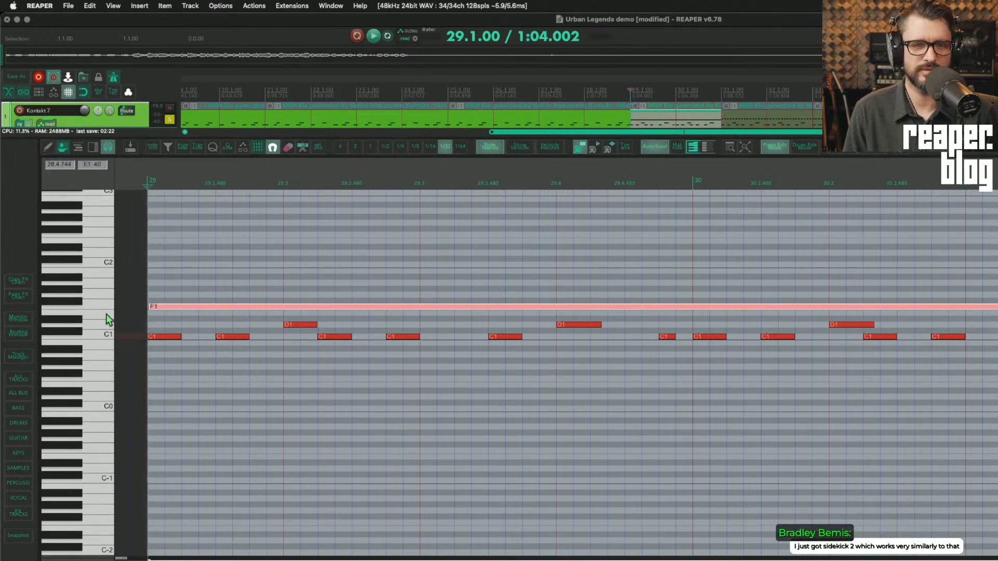
pyautogui.moveTo(158, 307); pyautogui.dragTo(158, 301)
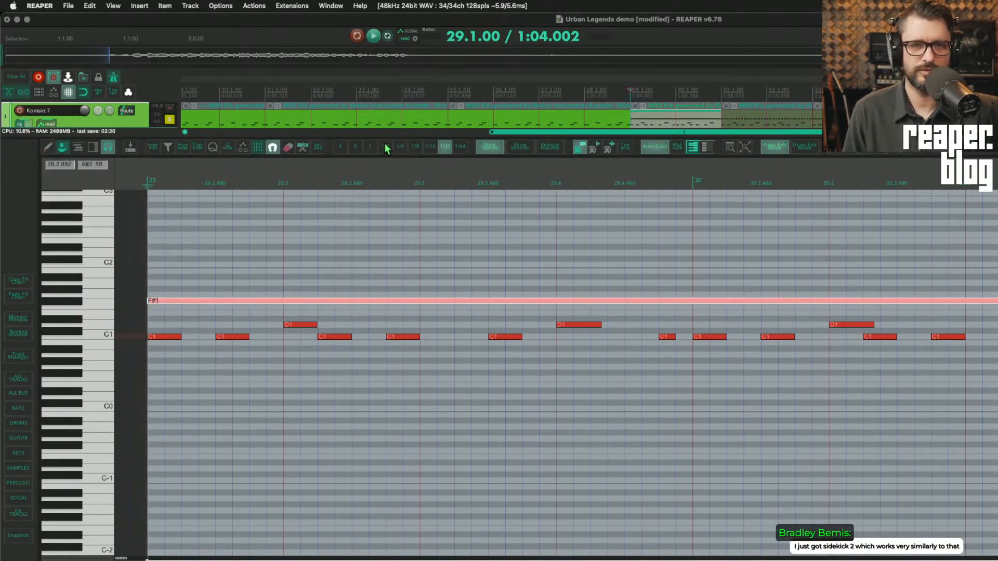
pyautogui.click(401, 150)
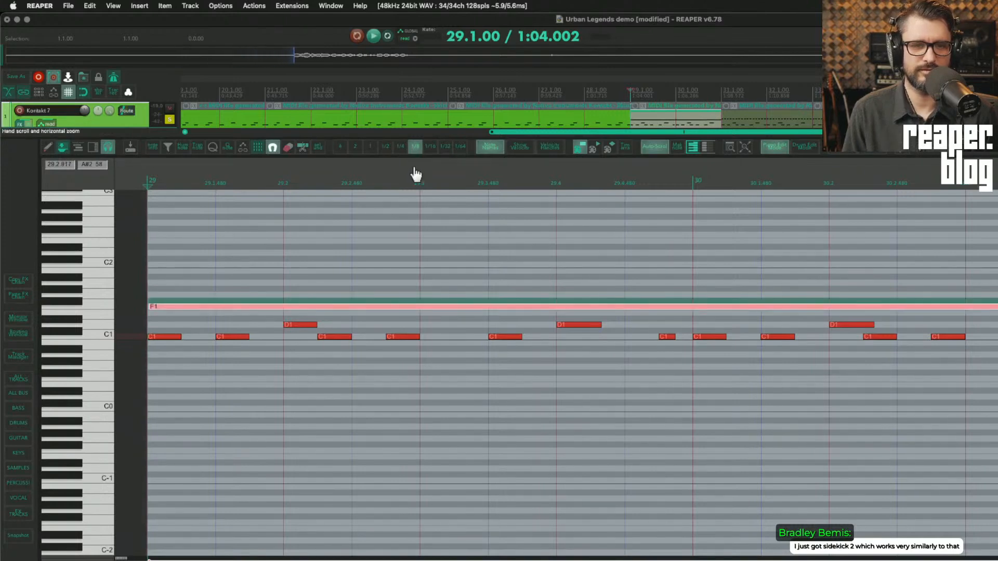
# Step: Undo and redo the note edits to compare patterns, then split the long F1 note on the 1/8 grid and play it
pyautogui.press('super+z')
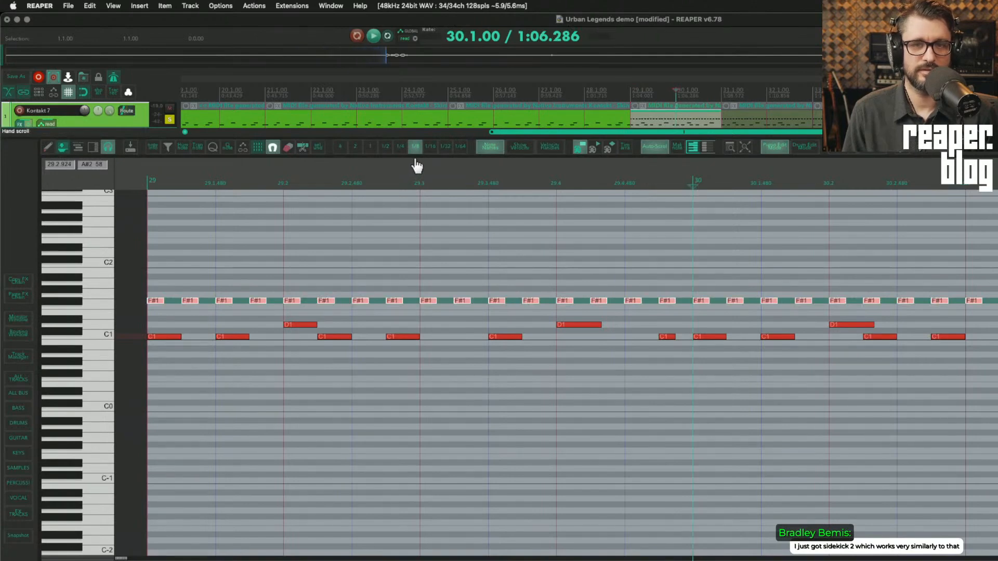
pyautogui.press('super+shift+z')
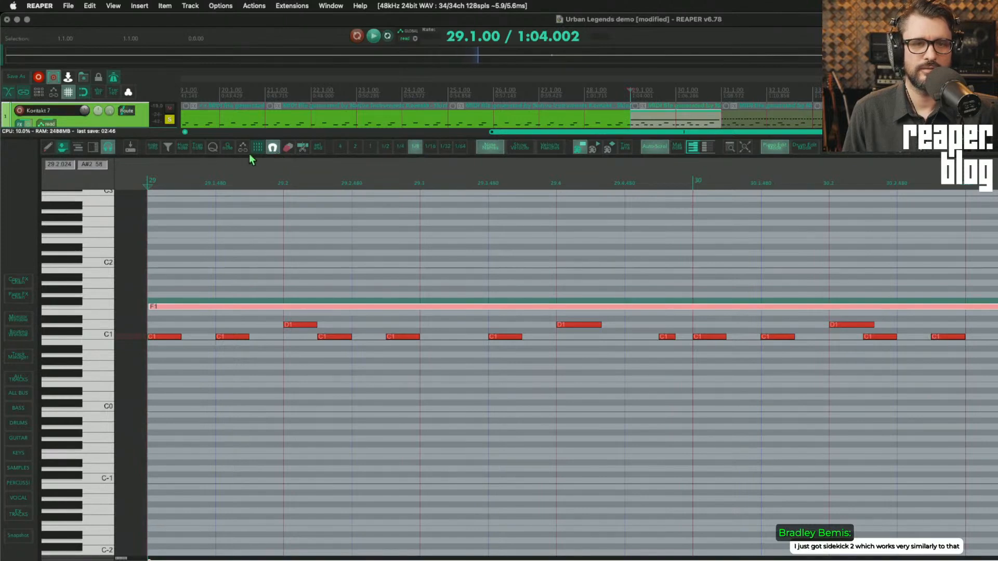
pyautogui.click(303, 148)
pyautogui.press('space')
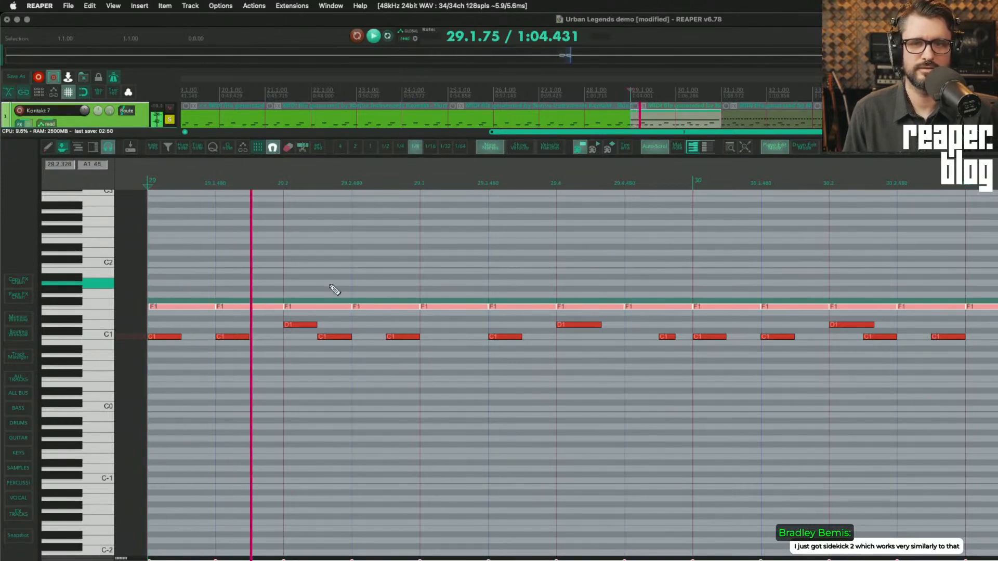
# Step: Transpose the split F1 notes up to F#1, play the pattern from bar 29 and close the MIDI editor
pyautogui.press('space')
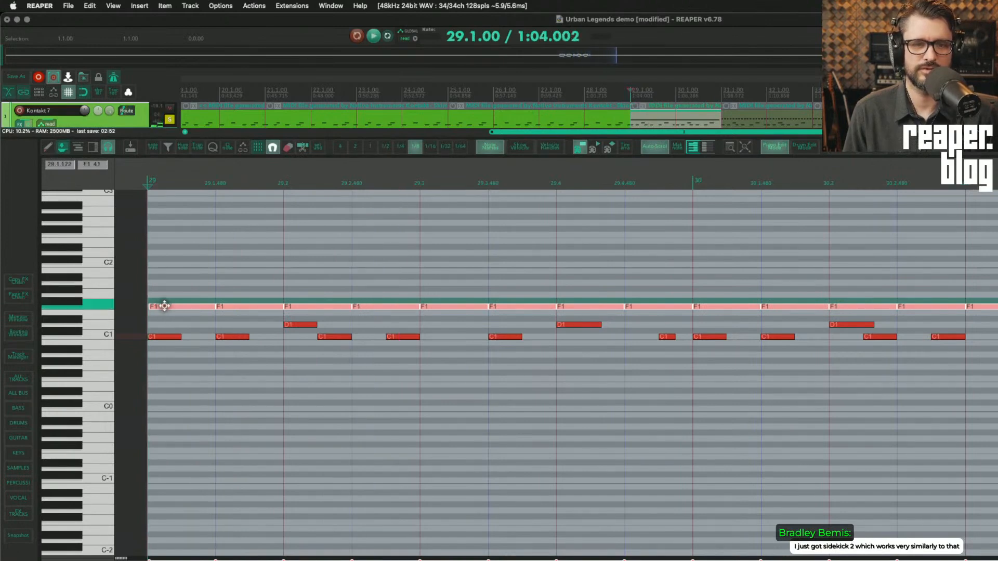
pyautogui.moveTo(163, 305); pyautogui.dragTo(163, 301)
pyautogui.press('space')
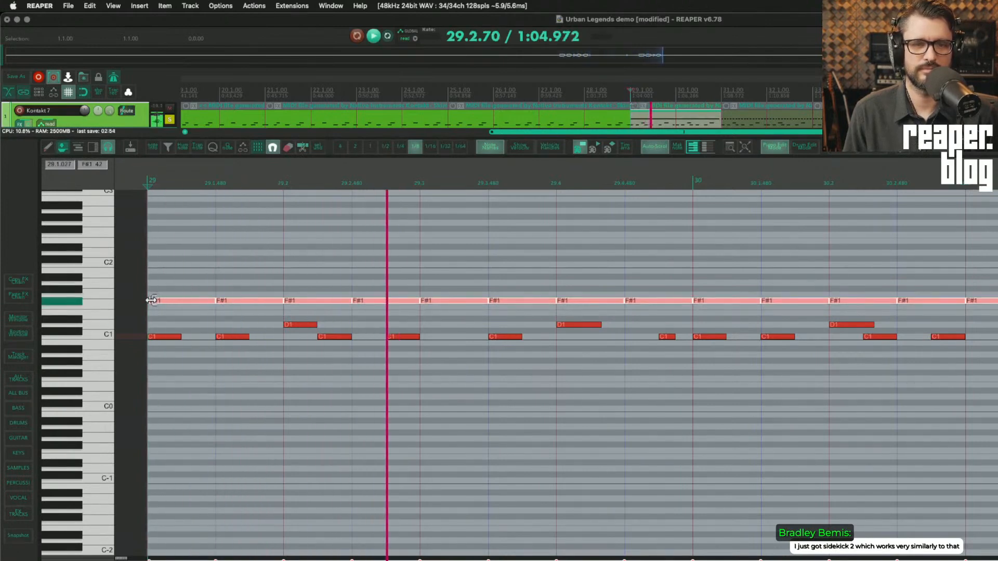
pyautogui.press('space')
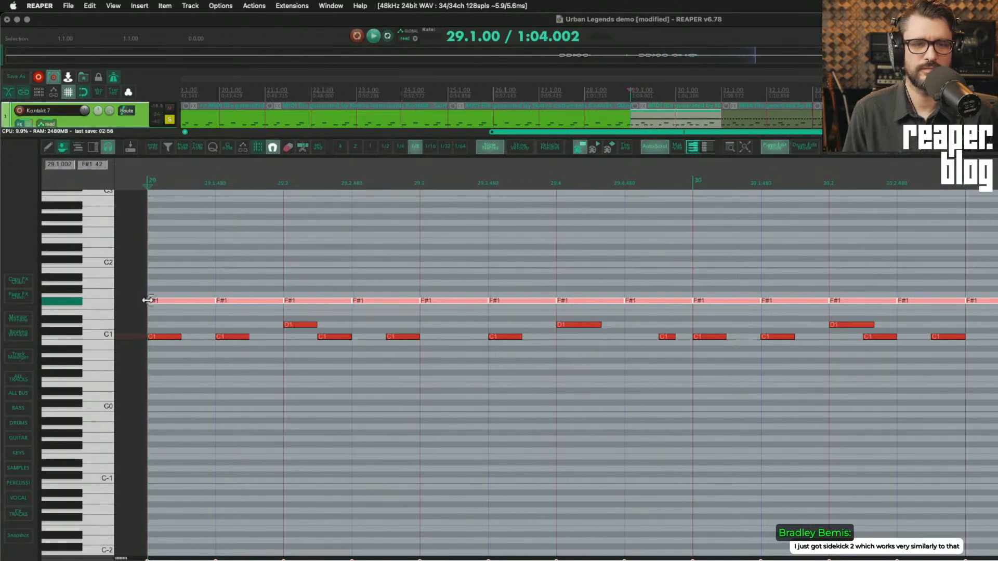
pyautogui.press('space')
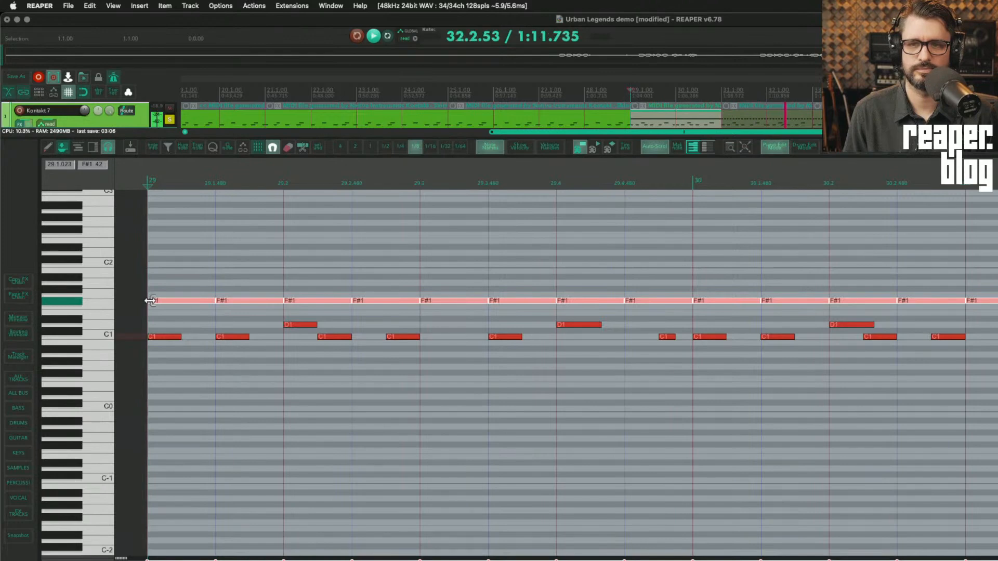
pyautogui.press('Escape')
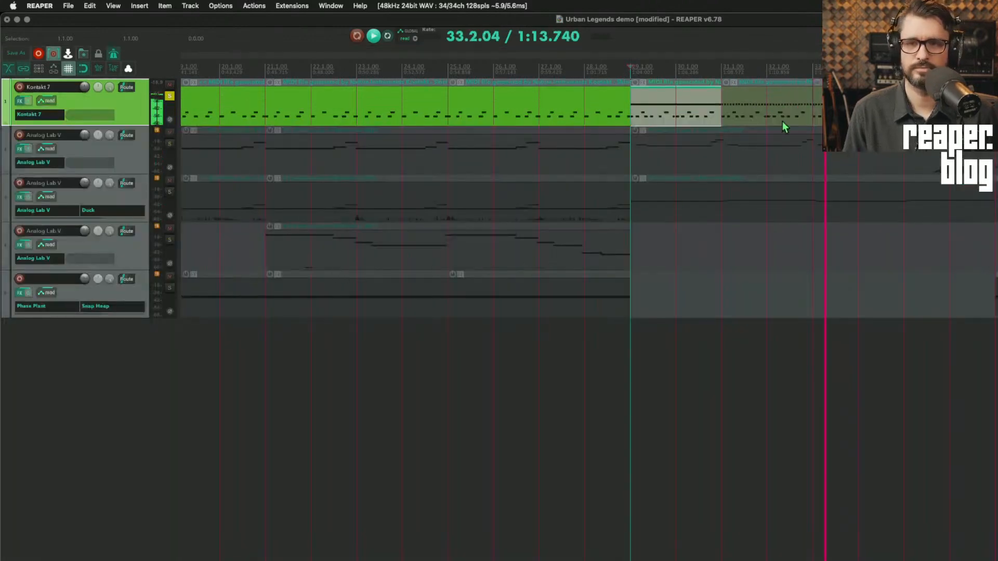
# Step: Stop playback, open the Kontakt 7 instrument window and play from bar 22 with its track soloed
pyautogui.click(830, 112)
pyautogui.press('space')
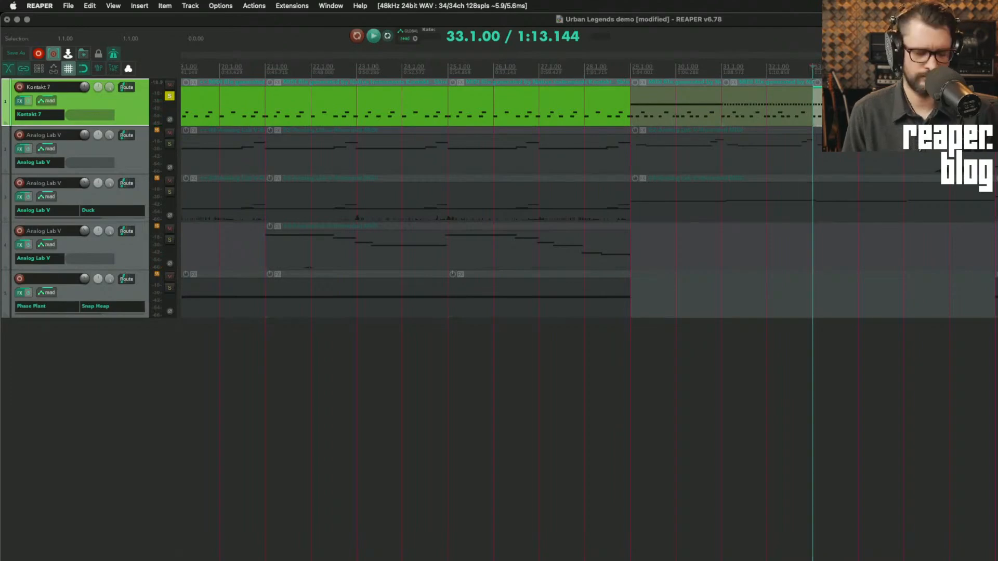
pyautogui.click(676, 114)
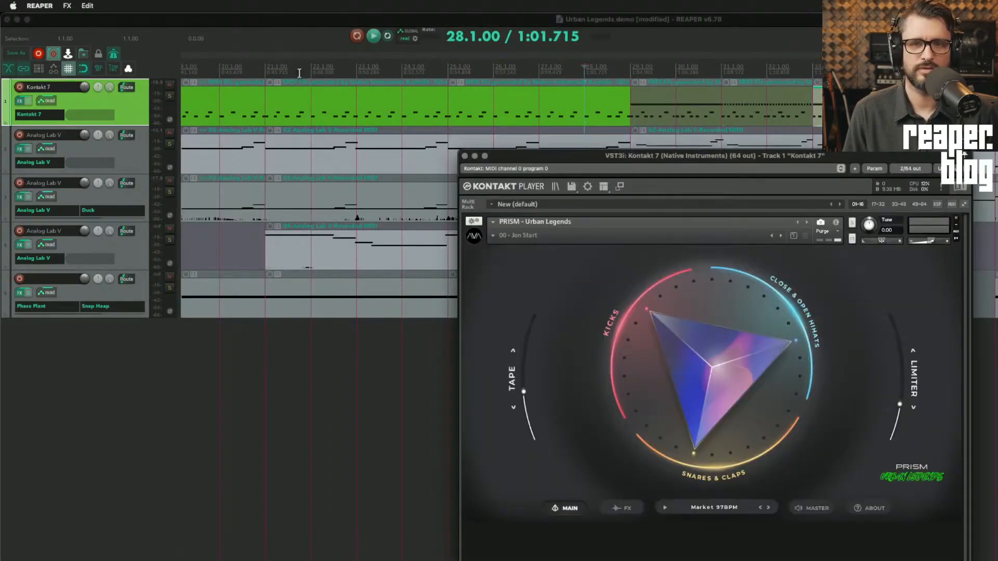
pyautogui.click(299, 73)
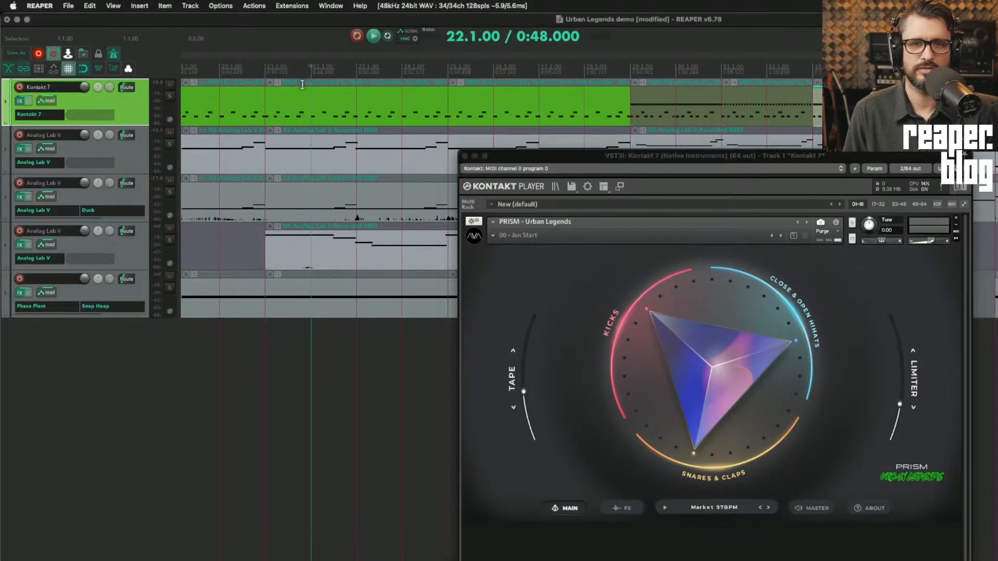
pyautogui.press('space')
pyautogui.click(171, 97)
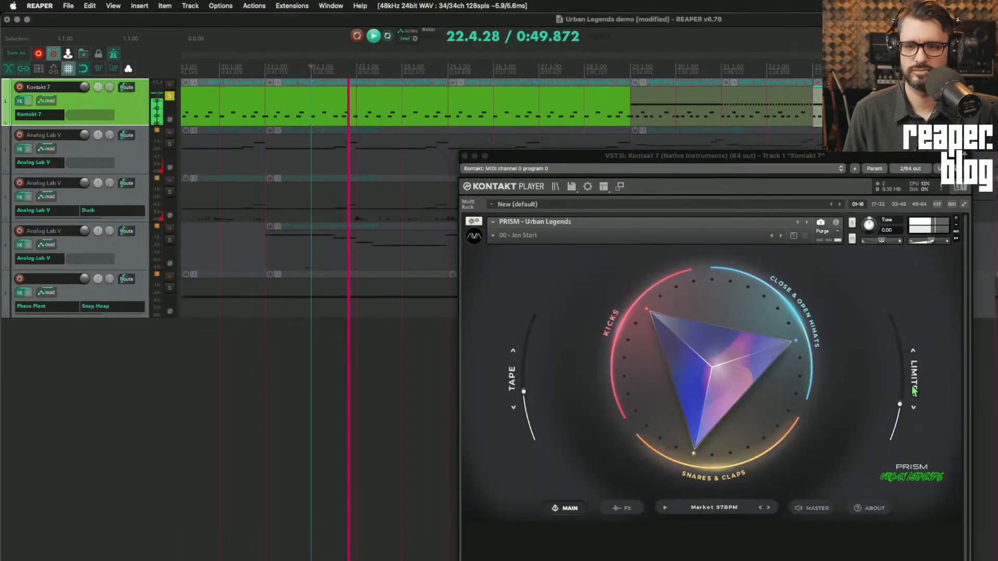
# Step: Raise the Limiter and Tape amounts in PRISM - Urban Legends, then switch Tape to Comp and adjust its amount
pyautogui.moveTo(900, 403); pyautogui.dragTo(899, 386)
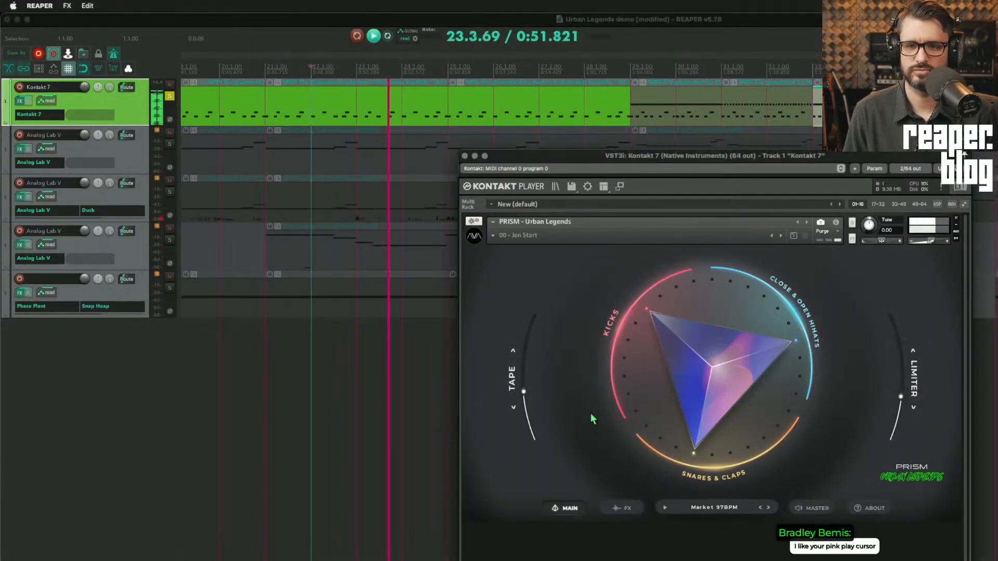
pyautogui.moveTo(524, 393); pyautogui.dragTo(536, 370)
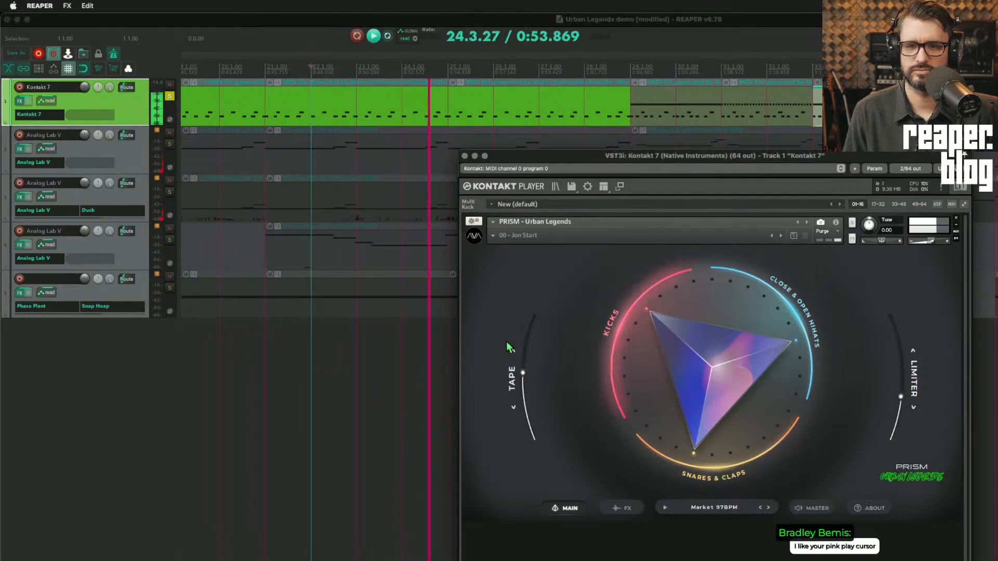
pyautogui.click(513, 351)
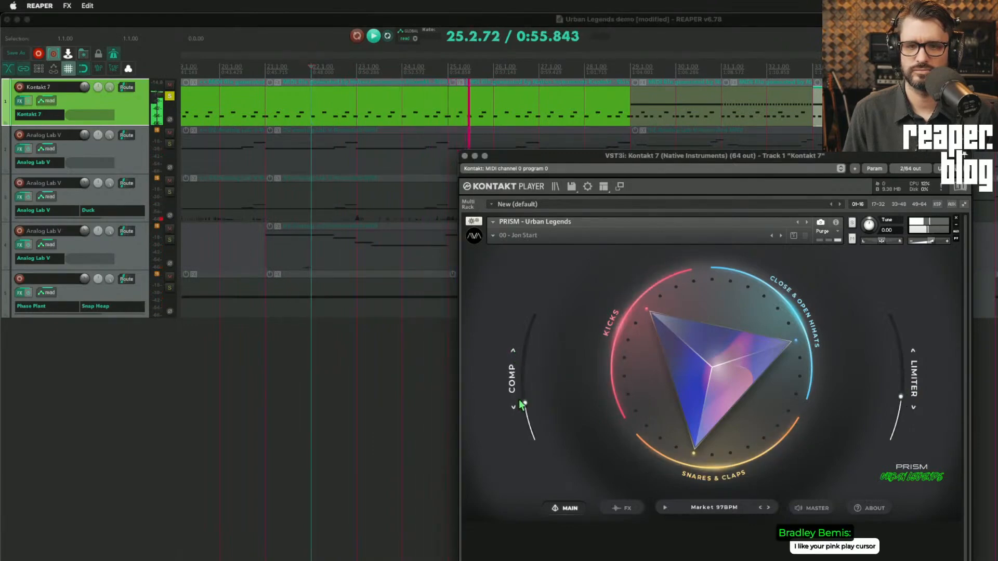
pyautogui.moveTo(536, 440); pyautogui.dragTo(526, 389)
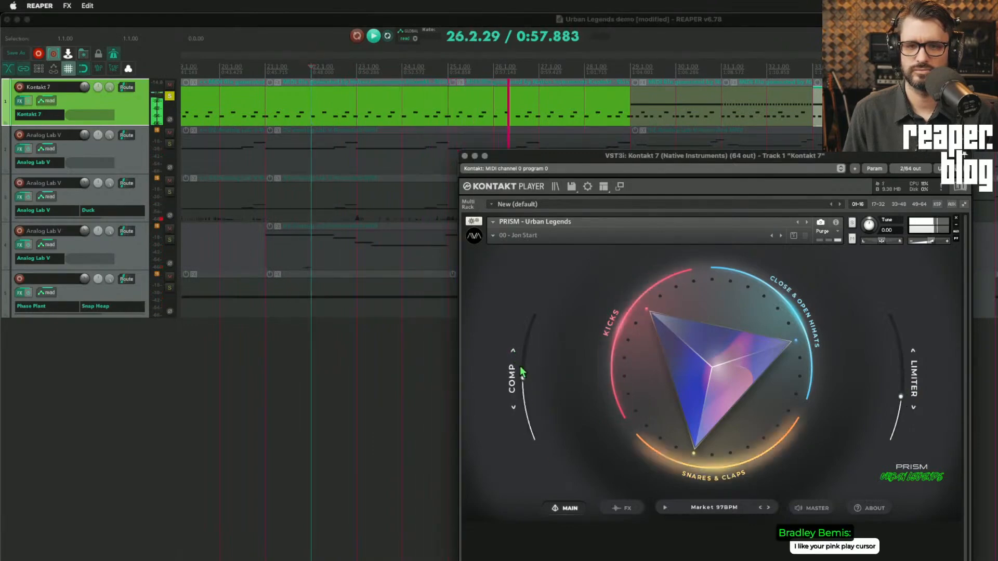
# Step: On the drum FX page, adjust the kick's reverb mix and set its exciter saturation to about 29%
pyautogui.click(629, 510)
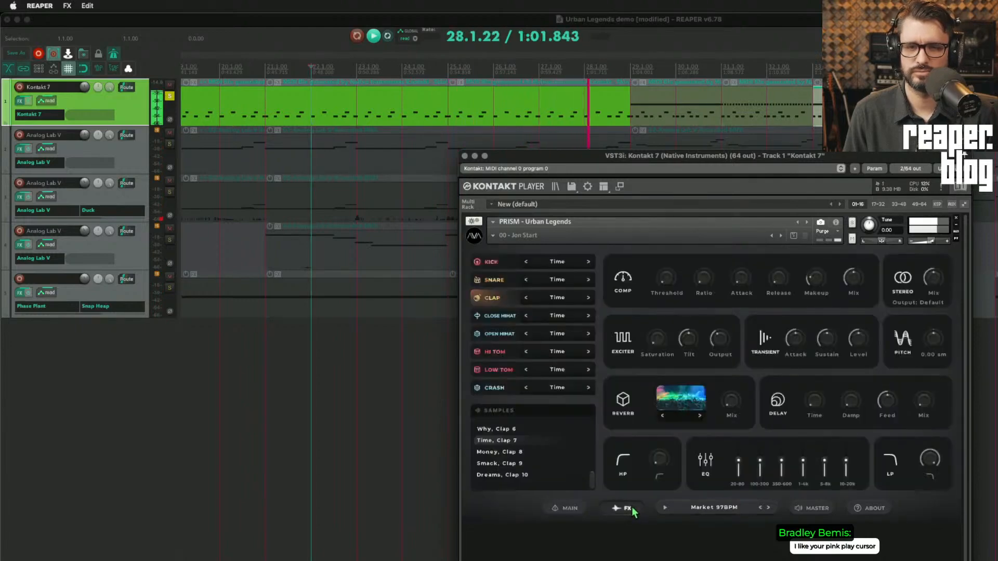
pyautogui.click(501, 282)
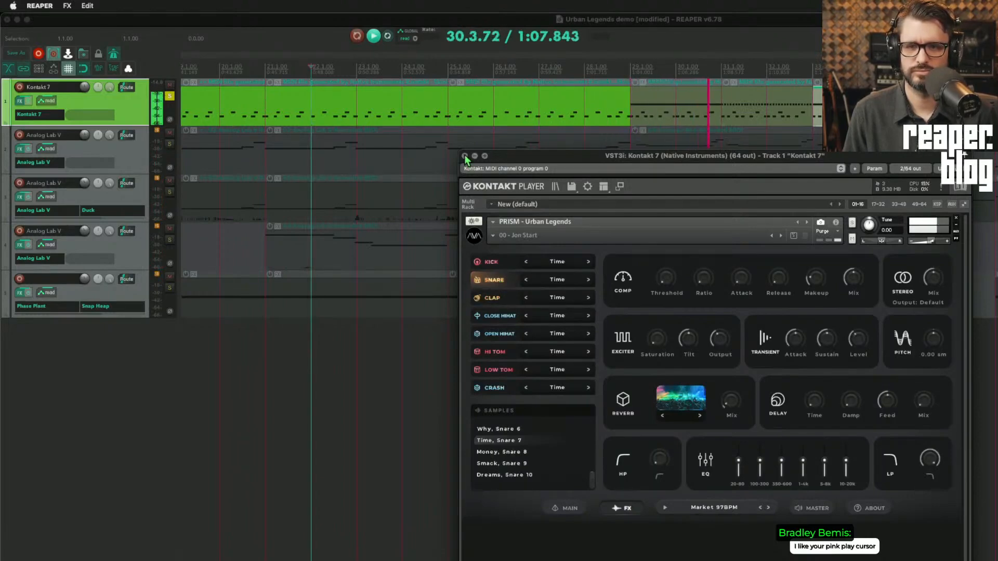
pyautogui.click(495, 265)
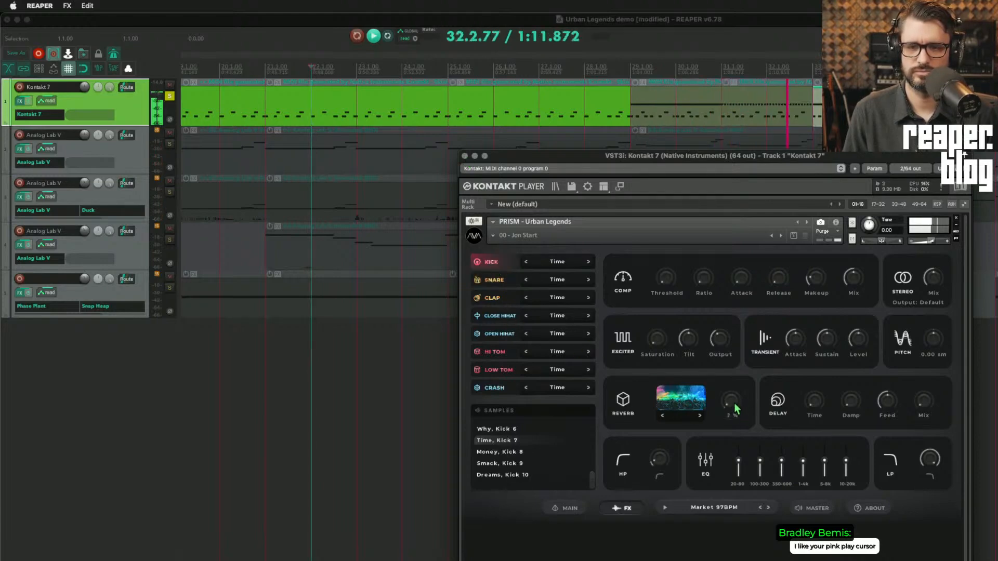
pyautogui.moveTo(735, 405); pyautogui.dragTo(735, 404)
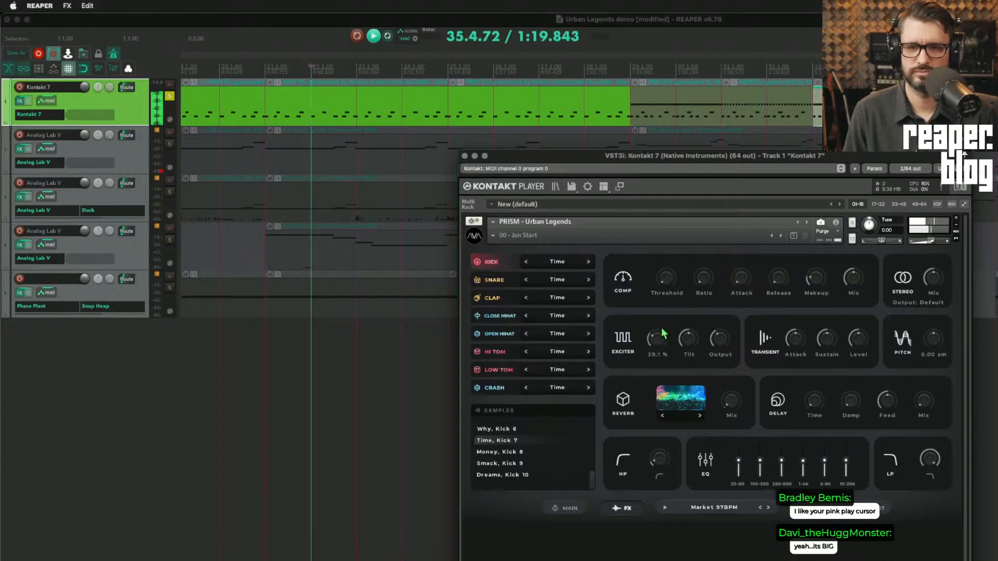
# Step: Set the snare's exciter saturation to about 25.6% and adjust the closed hi-hat's saturation
pyautogui.click(503, 283)
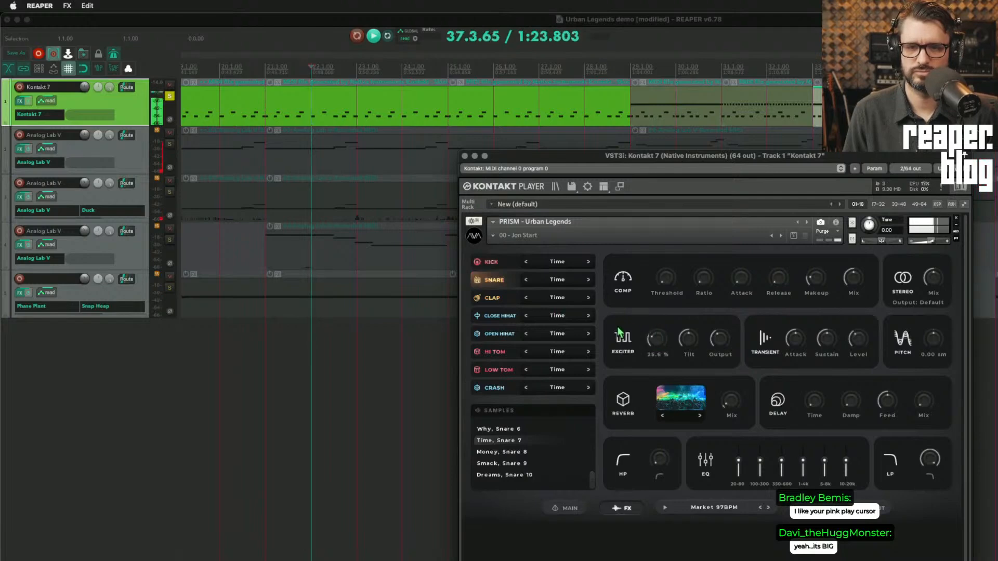
pyautogui.click(513, 319)
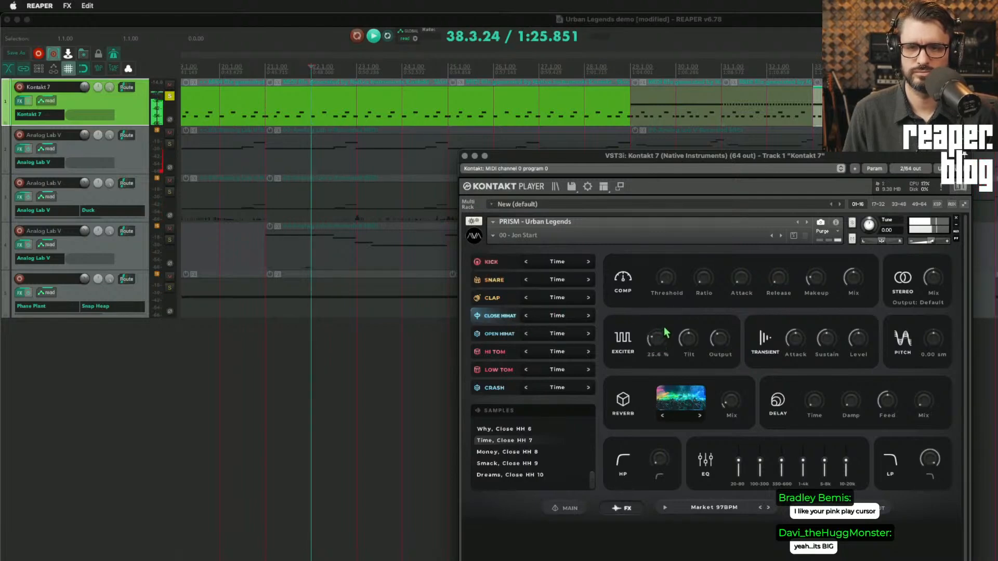
pyautogui.moveTo(670, 323); pyautogui.dragTo(692, 357)
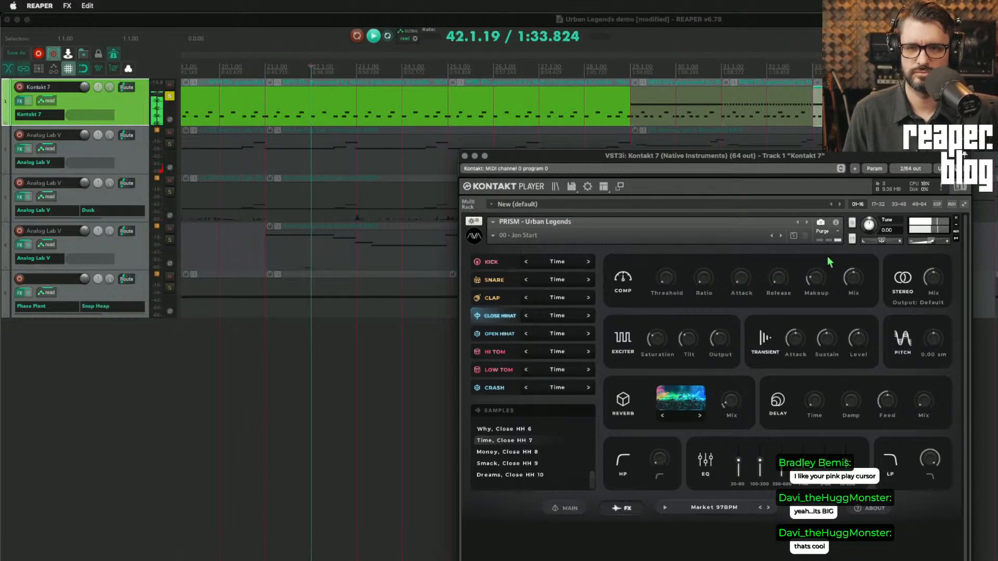
# Step: Adjust the Release and Character of the Secret Sauce section on the Master page
pyautogui.click(813, 508)
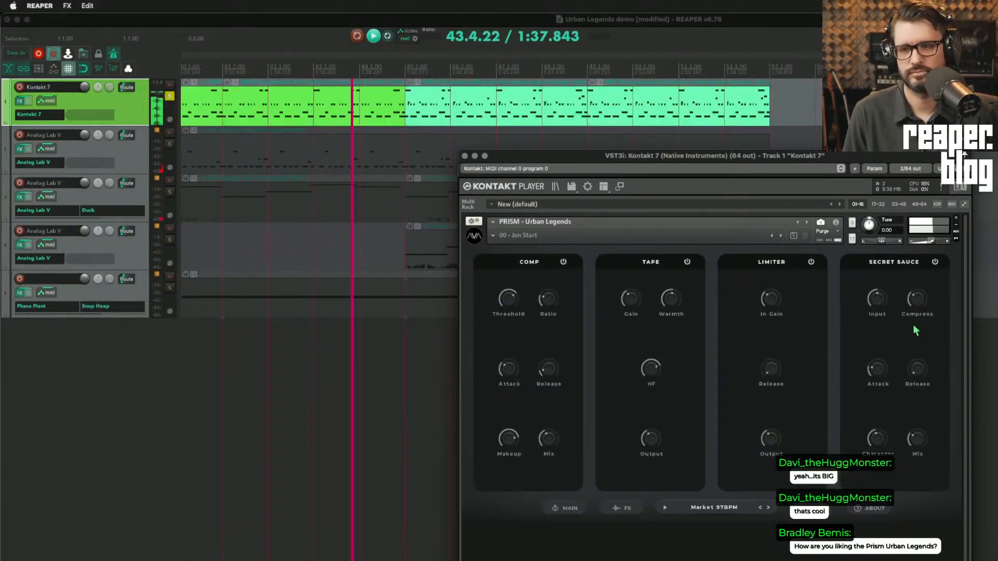
pyautogui.moveTo(916, 374); pyautogui.dragTo(915, 369)
pyautogui.moveTo(878, 435)
pyautogui.mouseDown()
pyautogui.moveTo(877, 418)
pyautogui.moveTo(880, 446)
pyautogui.mouseUp()
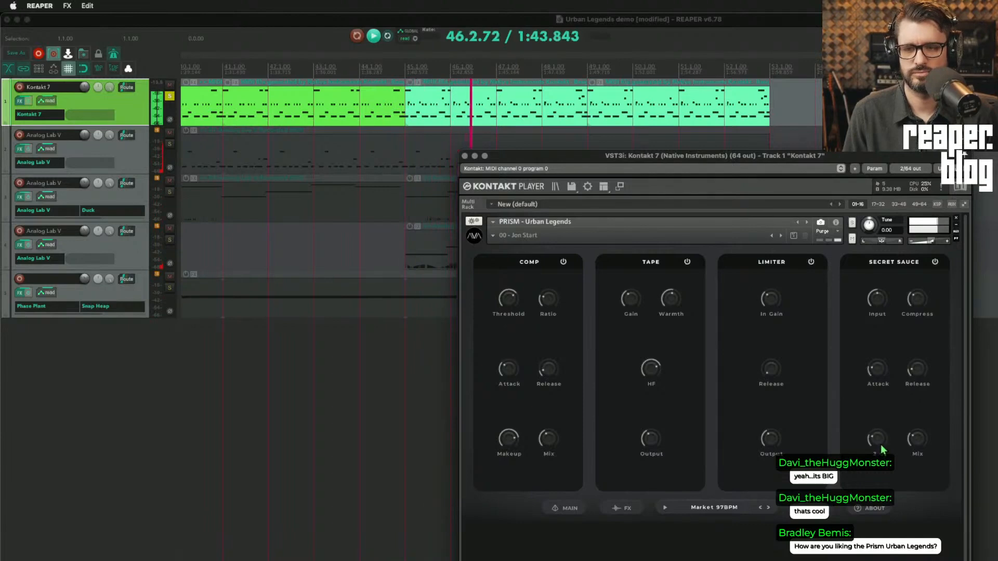
# Step: Unsolo the Kontakt 7 track to hear the full mix, then stop playback and close the instrument window
pyautogui.click(170, 97)
pyautogui.press('space')
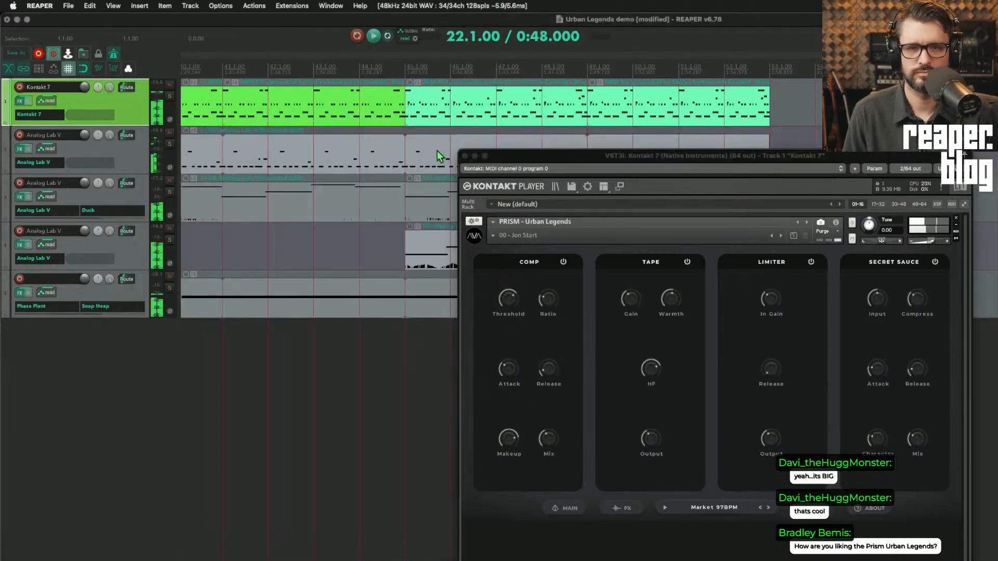
pyautogui.click(465, 156)
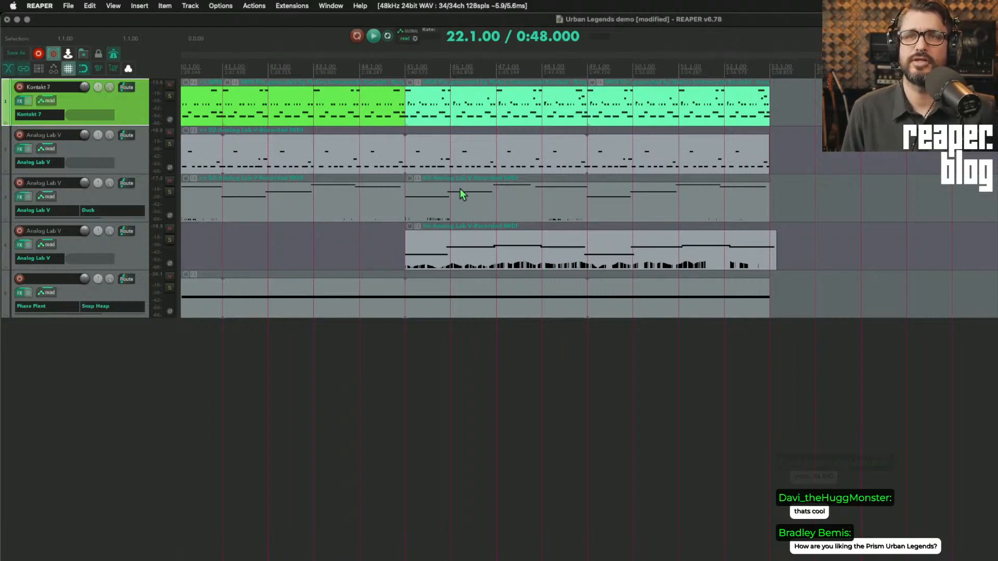
# Step: Place the edit cursor at bar 45 and check the play cursor width in the Appearance preferences
pyautogui.click(404, 74)
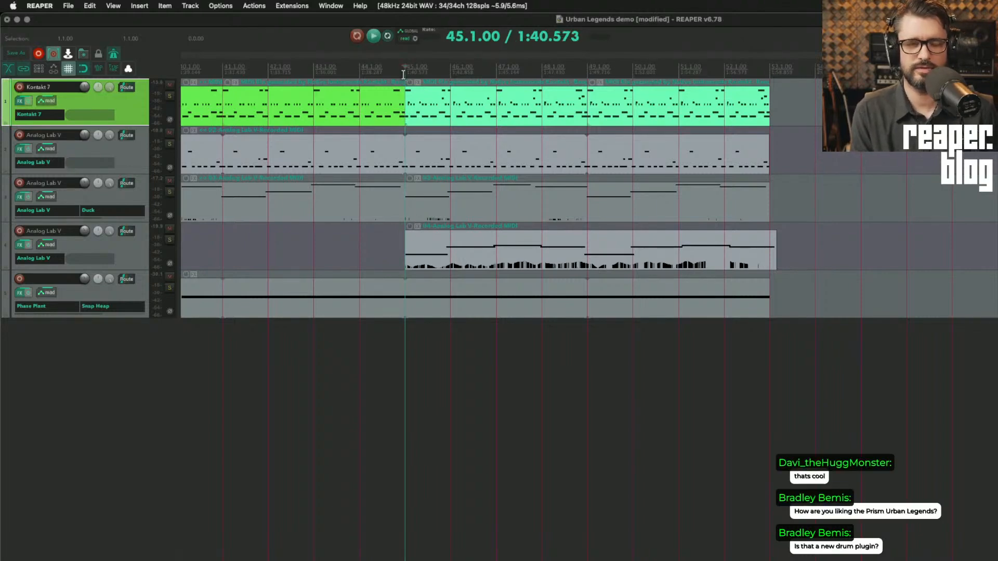
pyautogui.press('super+comma')
pyautogui.scroll(10, 378, 289)
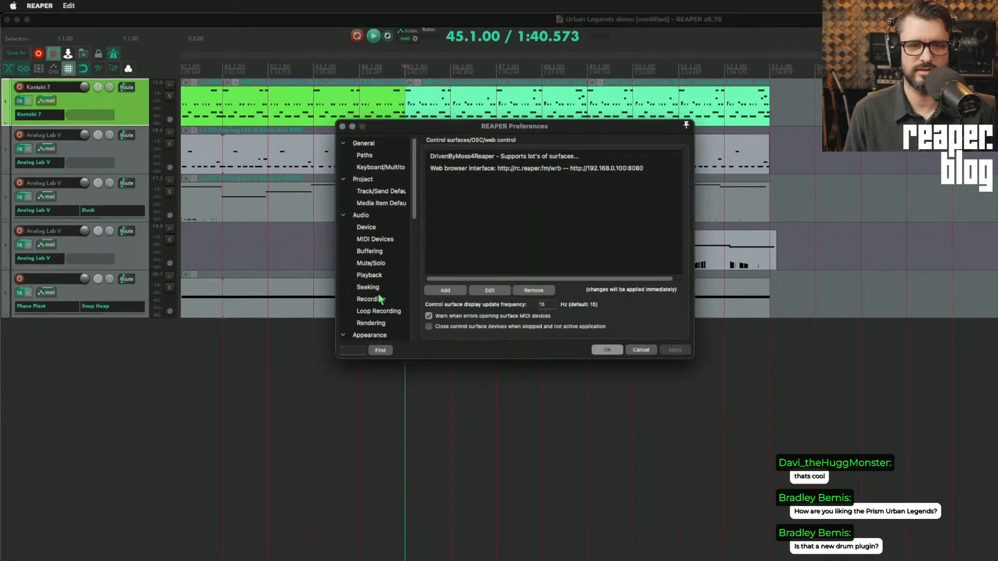
pyautogui.click(370, 276)
pyautogui.click(379, 286)
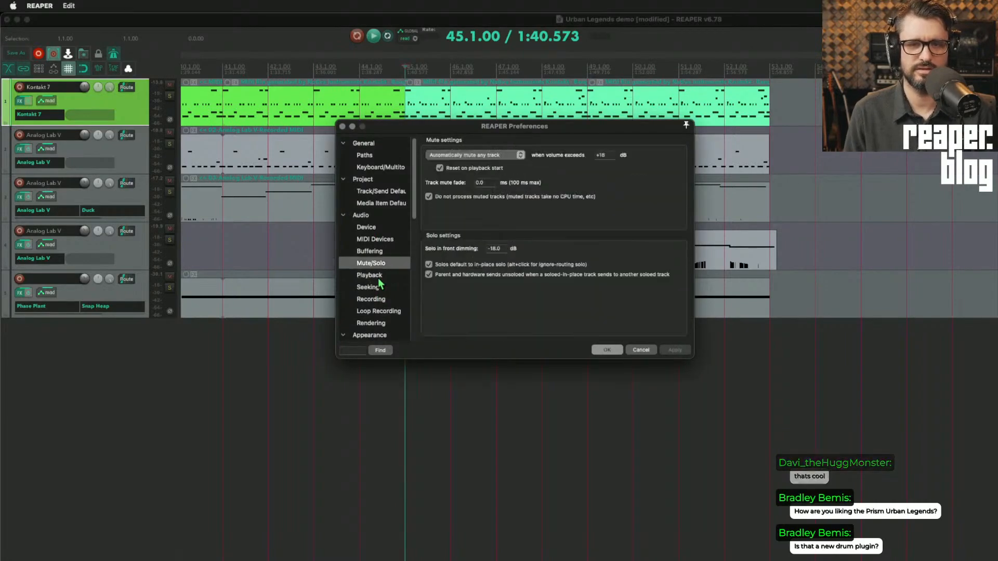
pyautogui.scroll(-3, 379, 285)
pyautogui.click(379, 278)
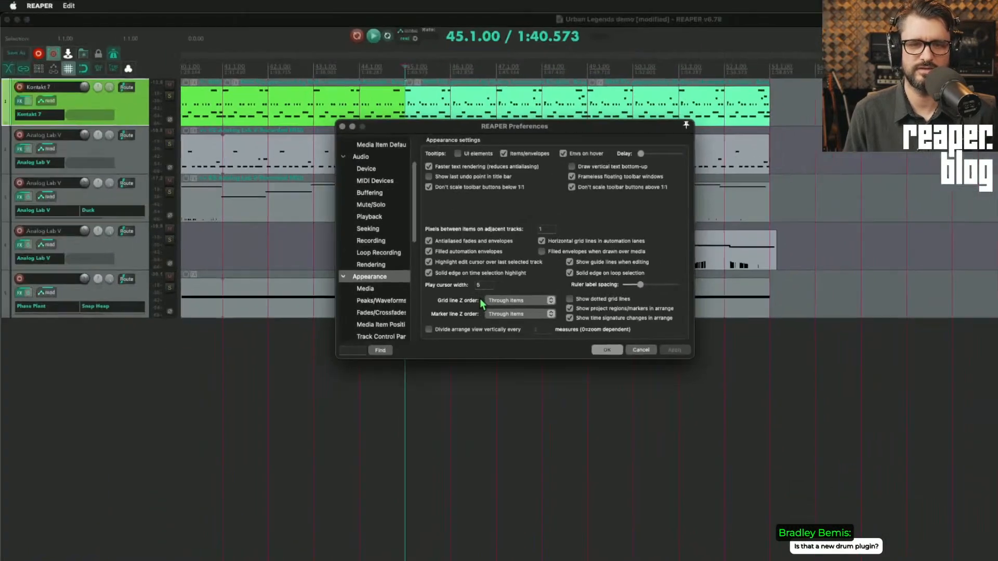
pyautogui.click(710, 396)
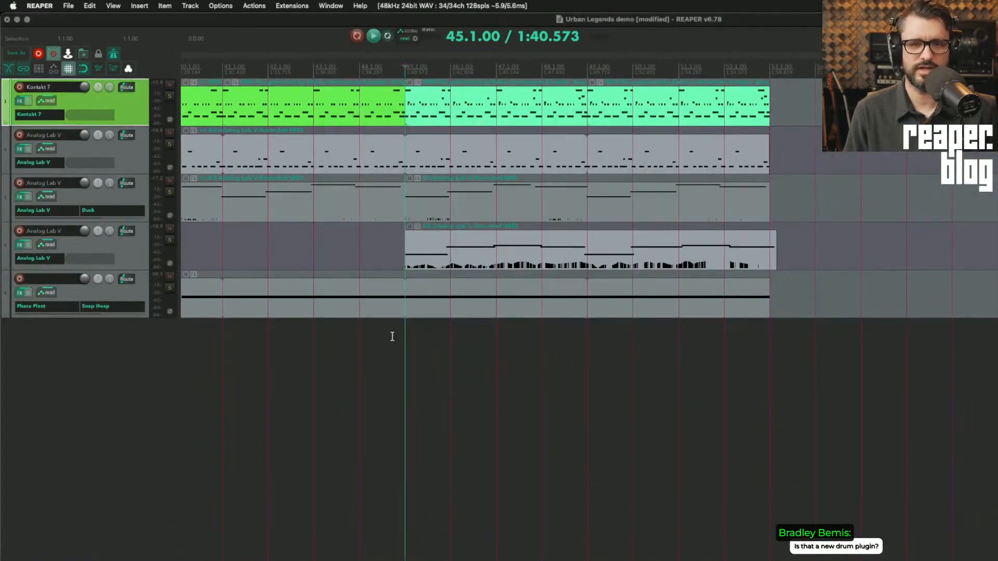
# Step: Search the actions for theme and open the Theme development/tweaker window
pyautogui.hotkey('shift', '/')
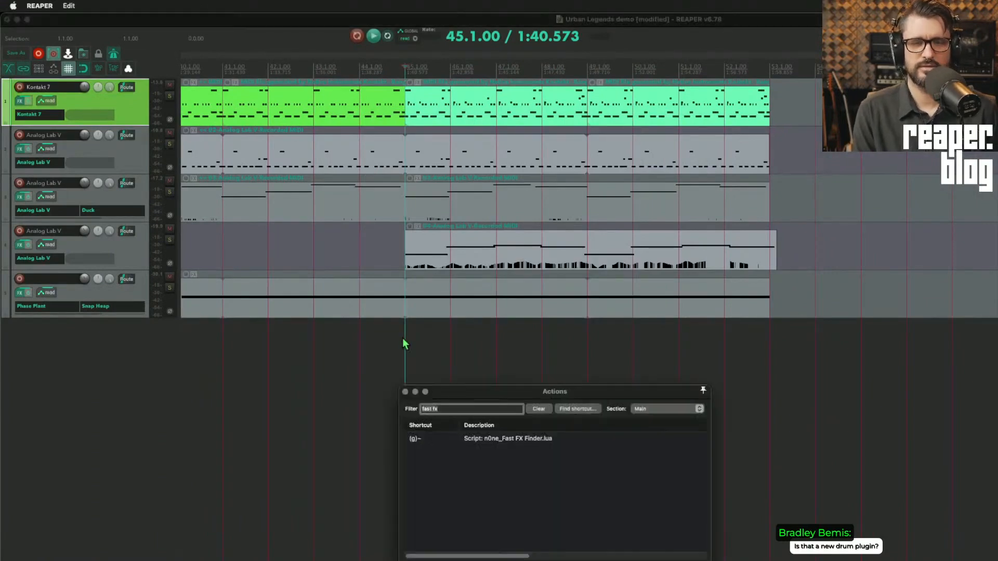
pyautogui.write('theme te')
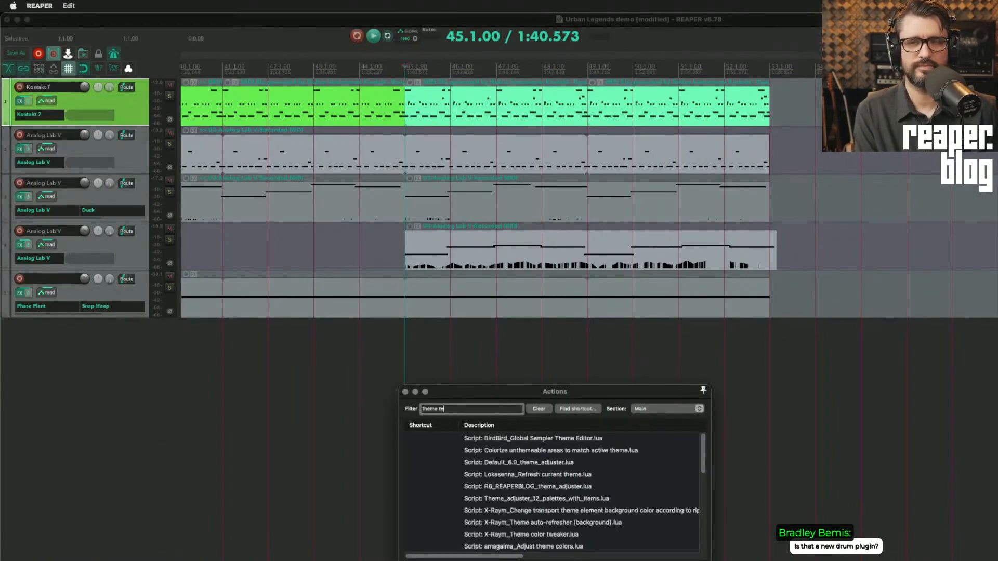
pyautogui.write('s')
pyautogui.press('BackSpace')
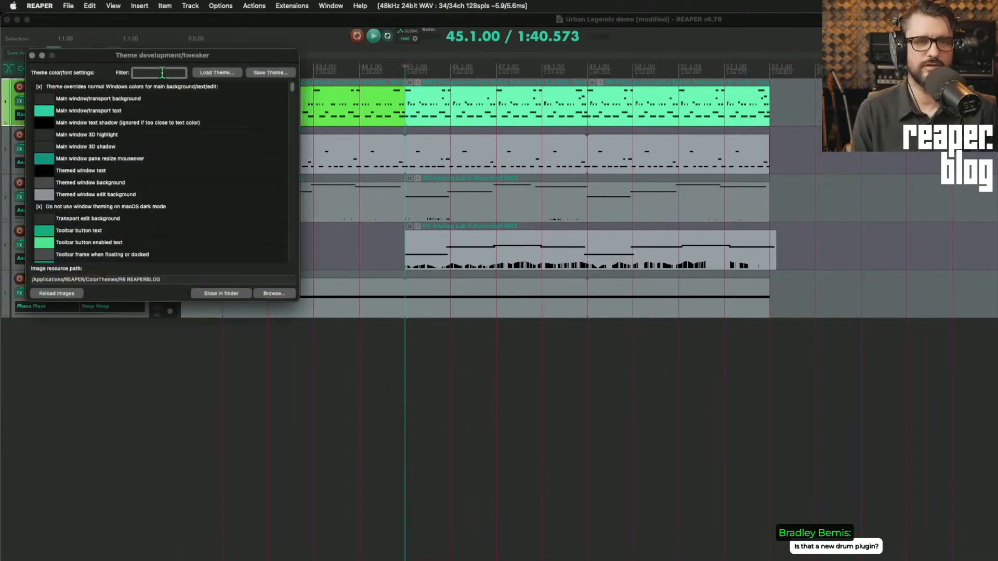
# Step: Filter the theme color settings for "play" and check the Play cursor color
pyautogui.write('play')
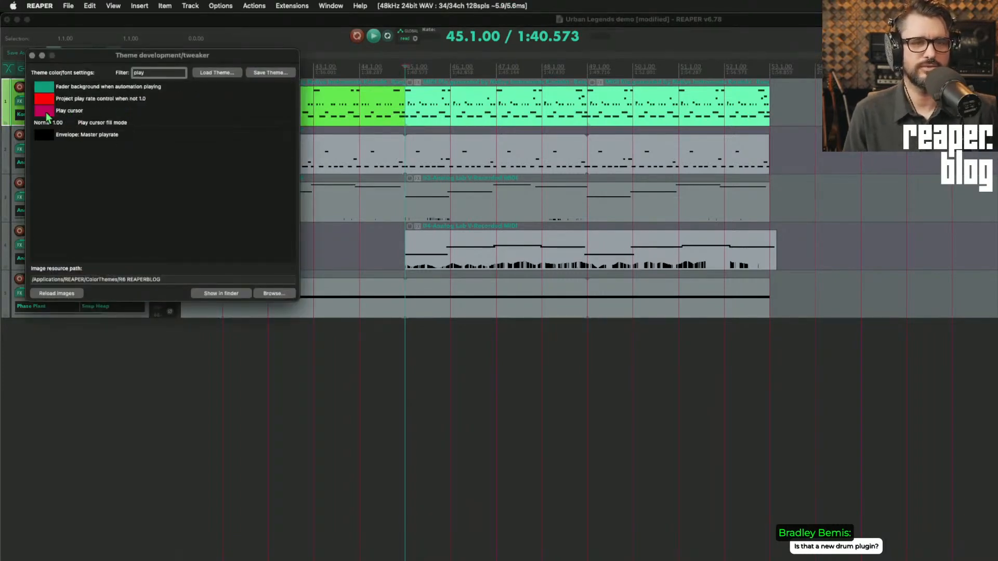
pyautogui.click(46, 112)
pyautogui.click(588, 156)
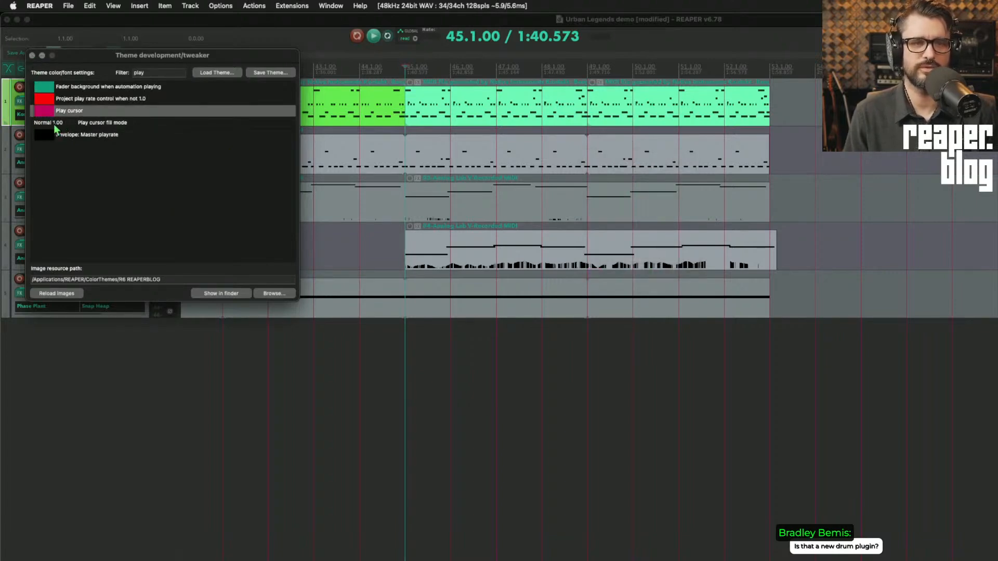
# Step: Set the alpha of the Play cursor fill mode to .8 and start playback to judge the cursor
pyautogui.click(58, 124)
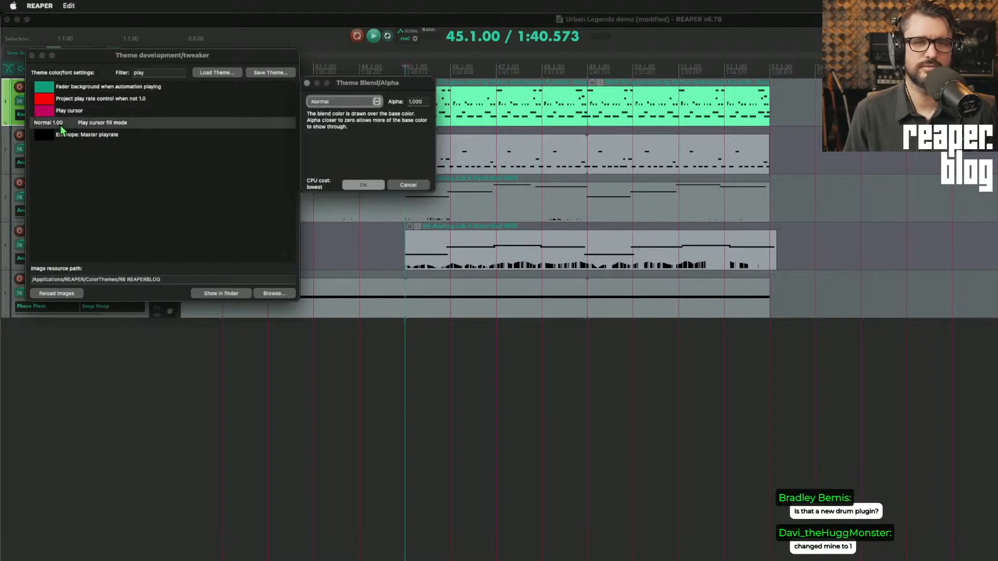
pyautogui.click(429, 103)
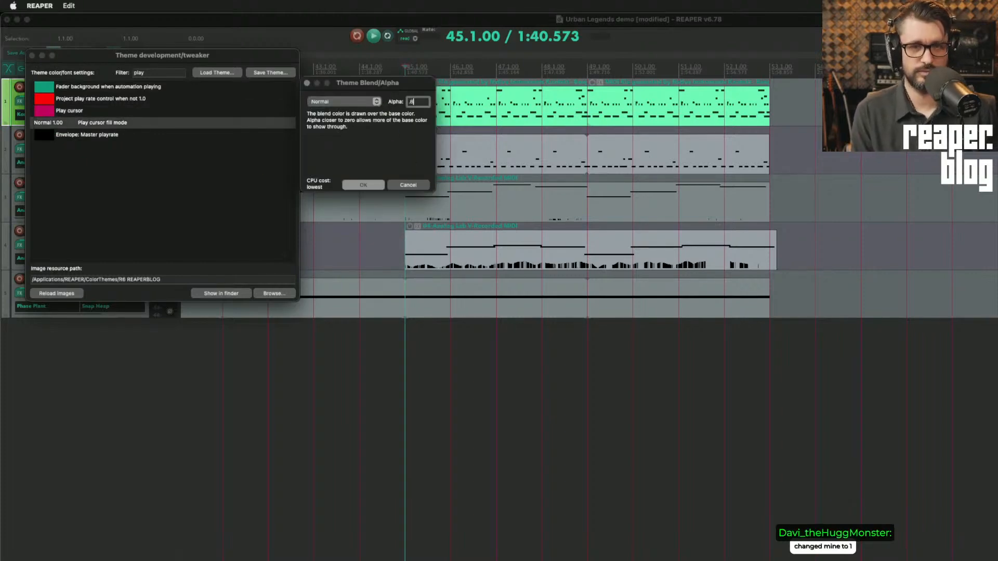
pyautogui.click(366, 185)
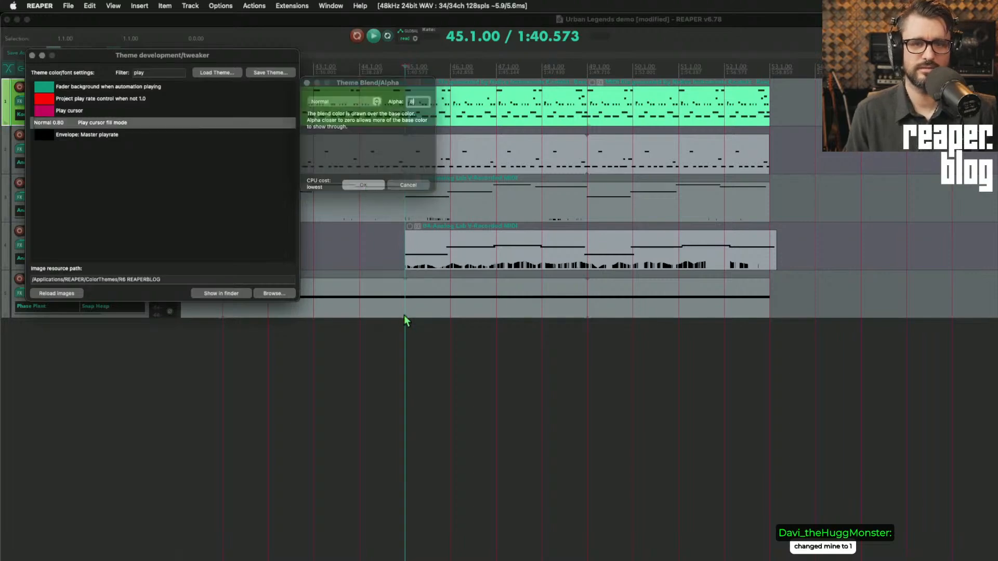
pyautogui.press('space')
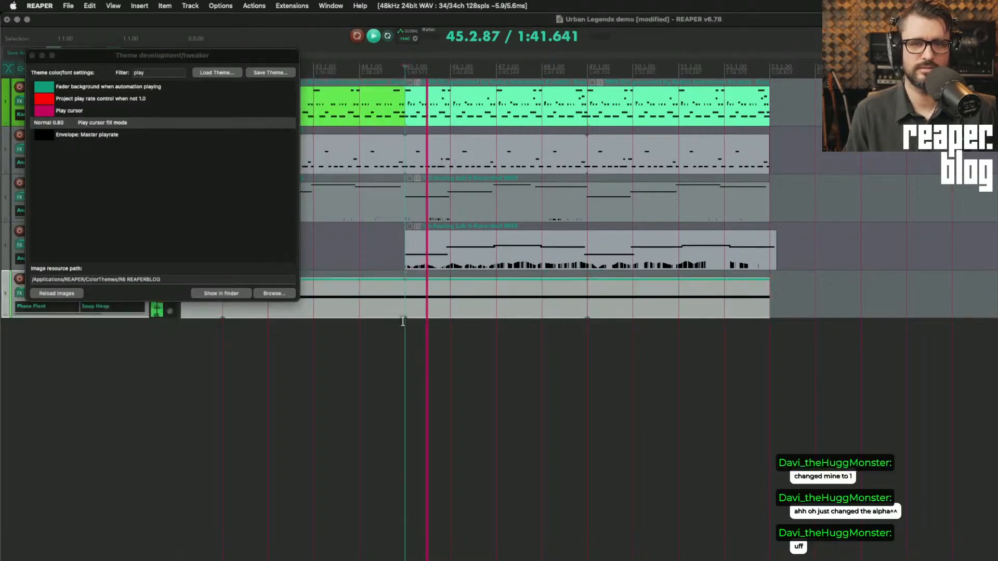
# Step: Set the Play cursor fill mode's alpha to .7 and close the theme tweaker
pyautogui.doubleClick(60, 123)
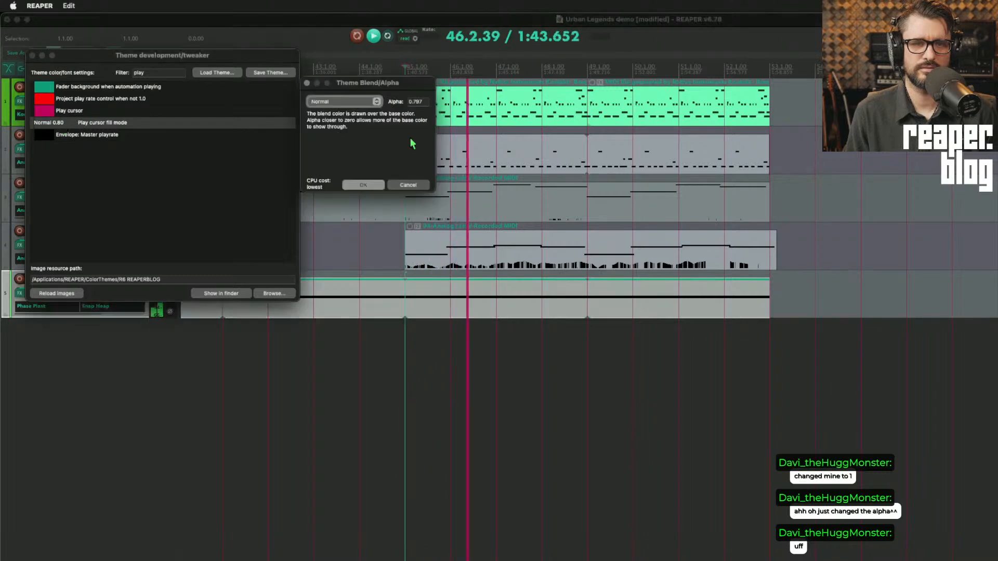
pyautogui.click(428, 100)
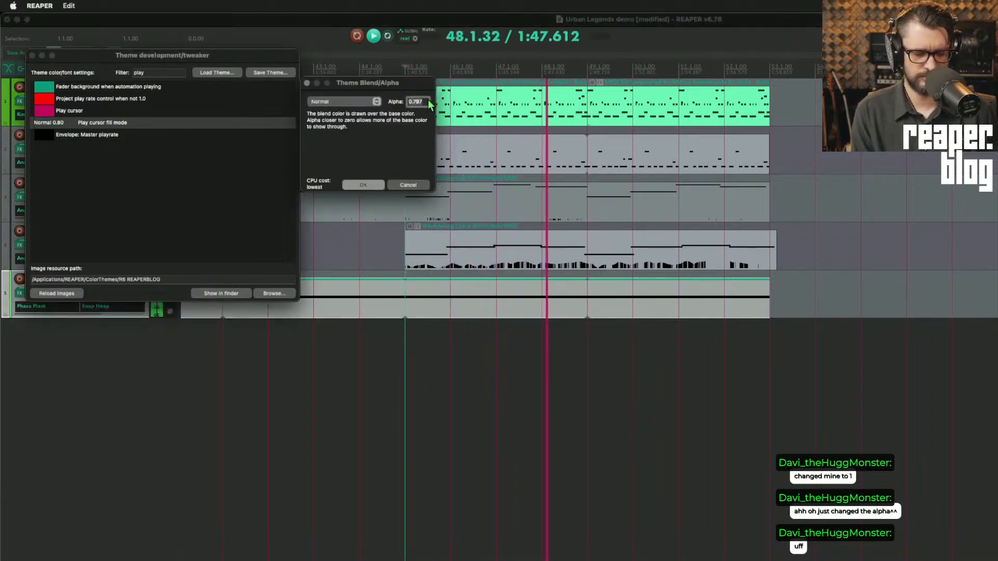
pyautogui.moveTo(428, 101); pyautogui.dragTo(423, 105)
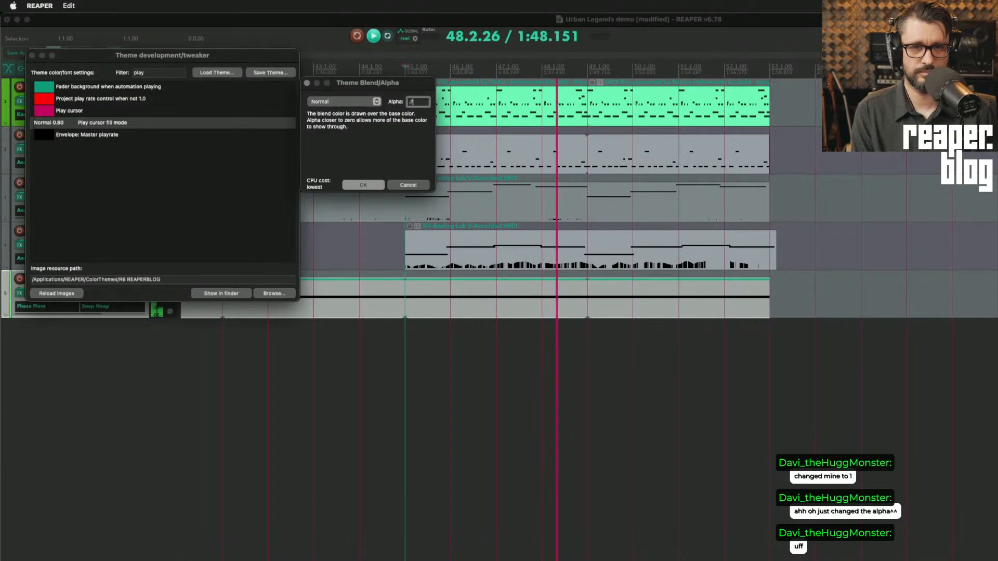
pyautogui.click(370, 186)
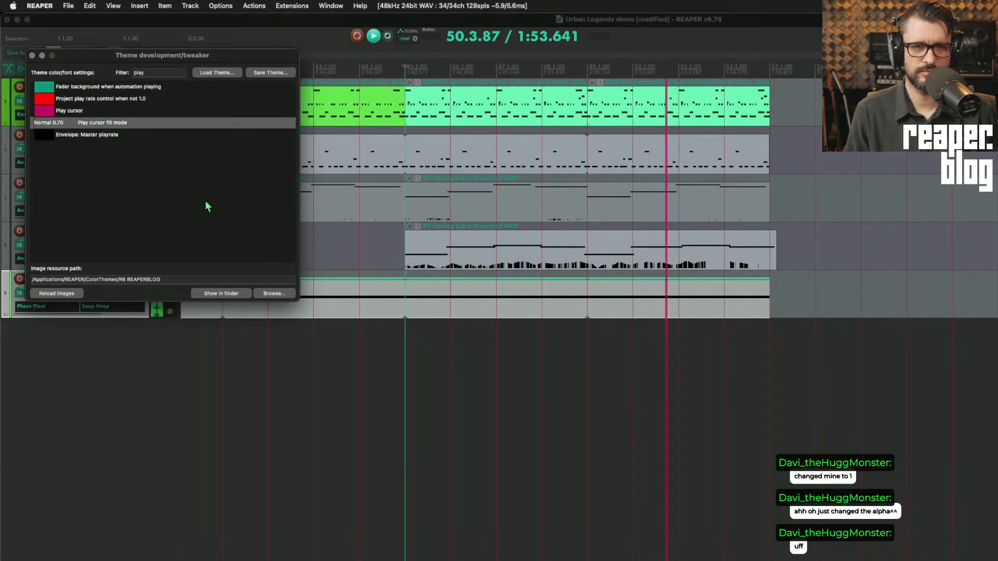
pyautogui.click(32, 55)
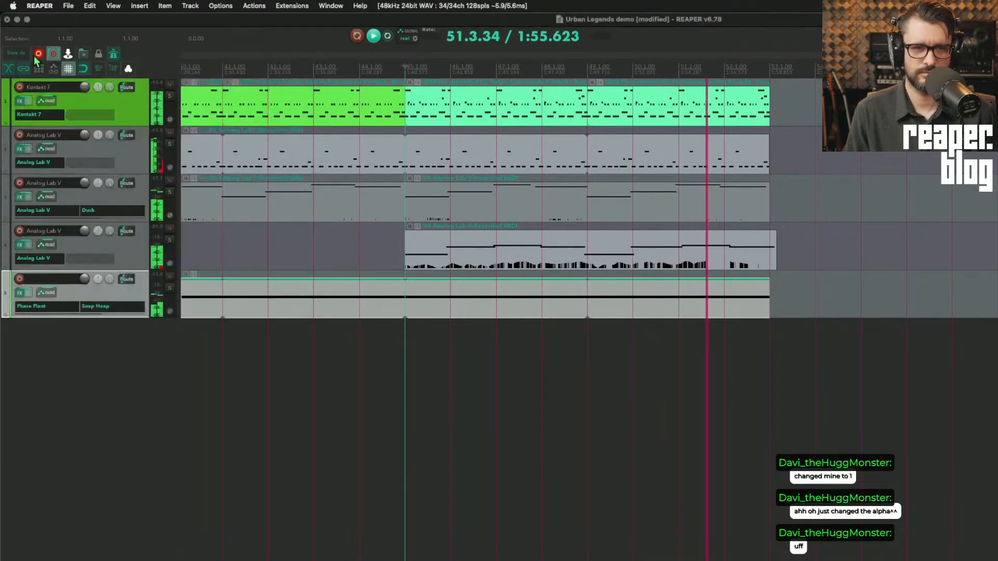
# Step: Change the play cursor width to 15 in the Appearance preferences
pyautogui.press('super+comma')
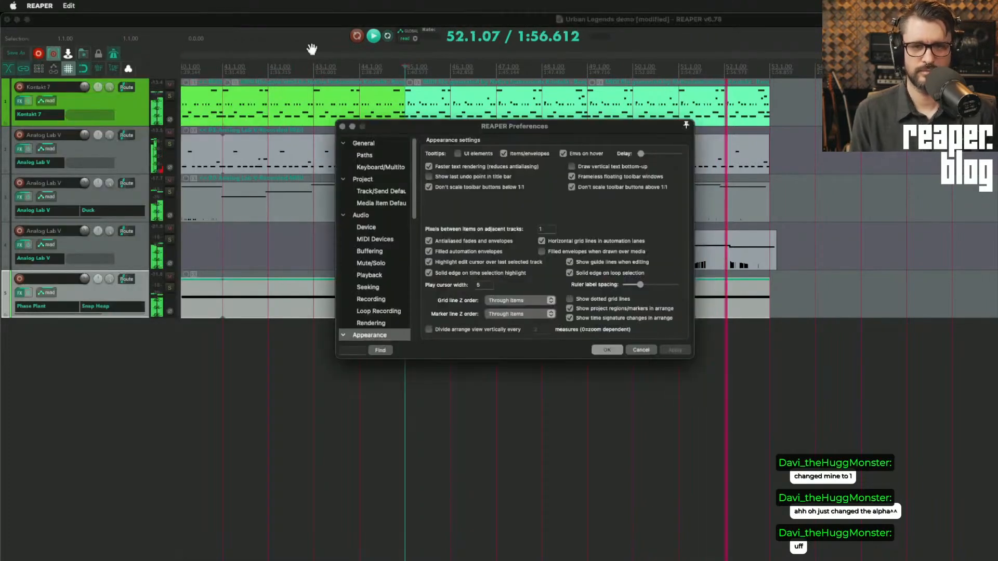
pyautogui.click(481, 285)
pyautogui.write('1')
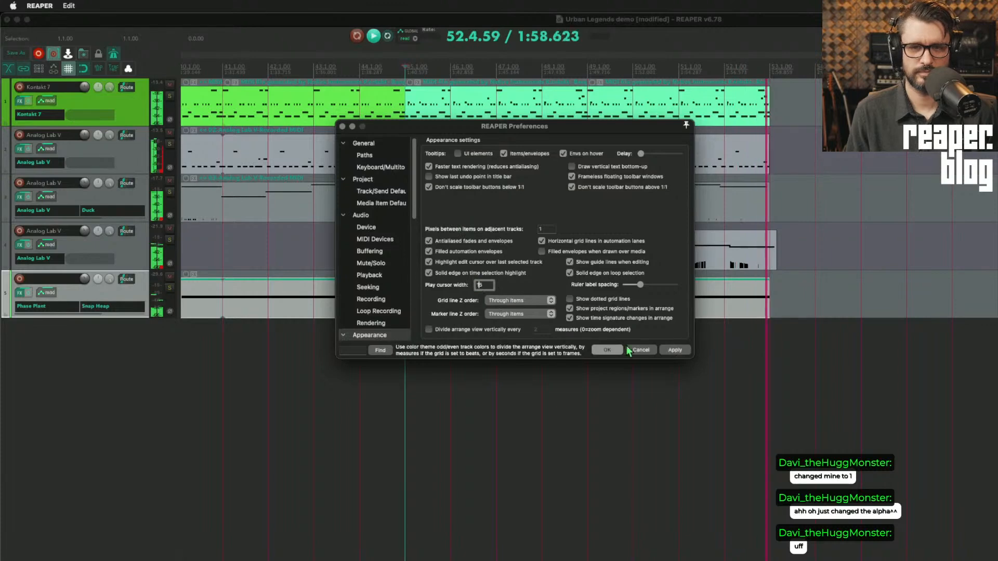
# Step: Apply the play cursor width of 15 pixels and play from bar 43 to preview it
pyautogui.click(675, 350)
pyautogui.click(314, 68)
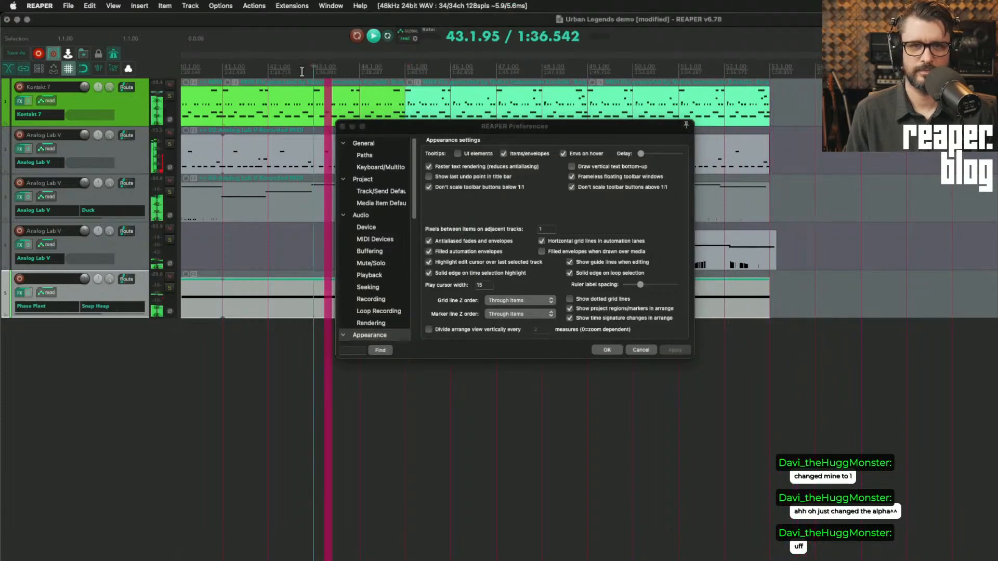
pyautogui.moveTo(494, 129); pyautogui.dragTo(416, 279)
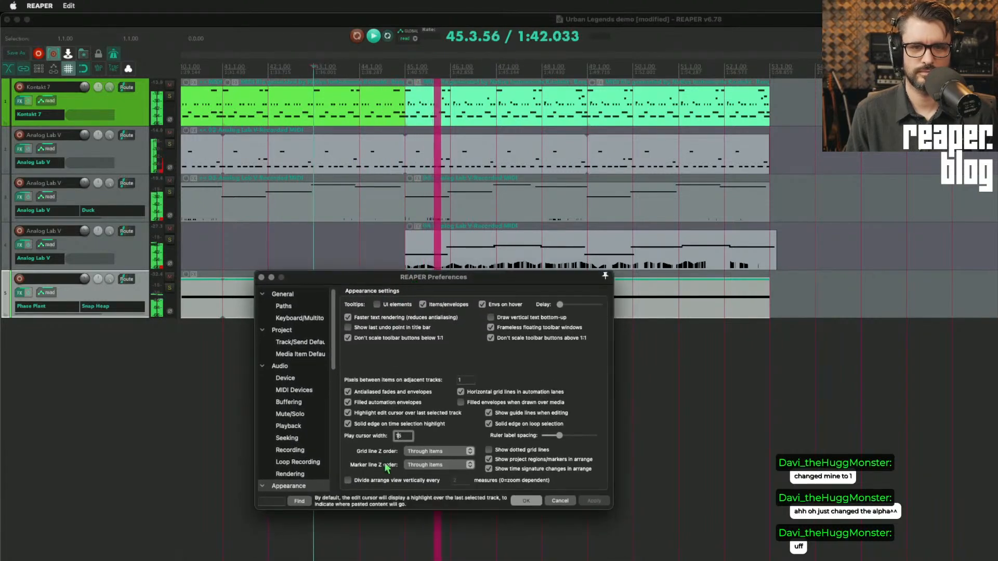
# Step: Set the play cursor width to 9 pixels, close the preferences and stop playback
pyautogui.doubleClick(405, 437)
pyautogui.write('9')
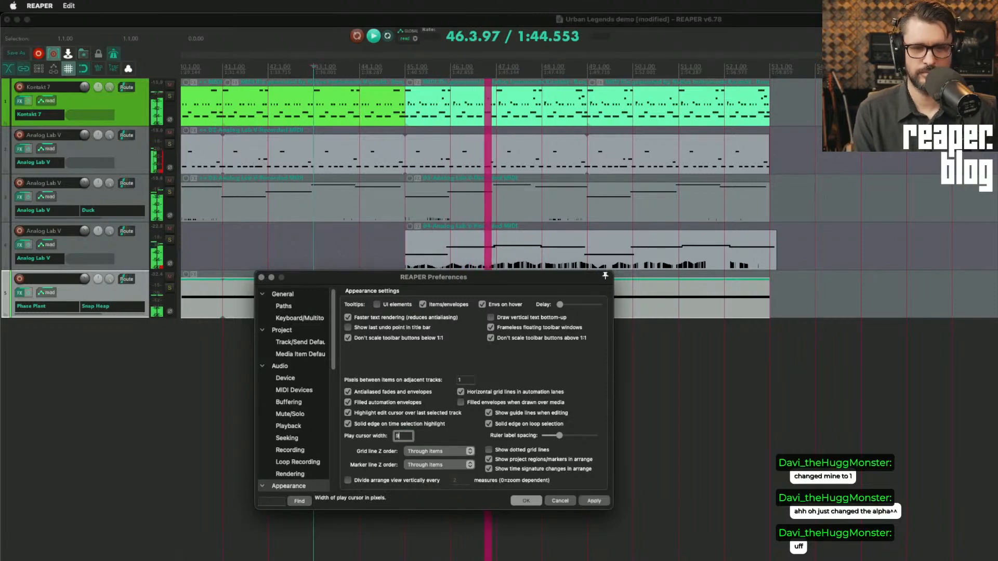
pyautogui.click(594, 501)
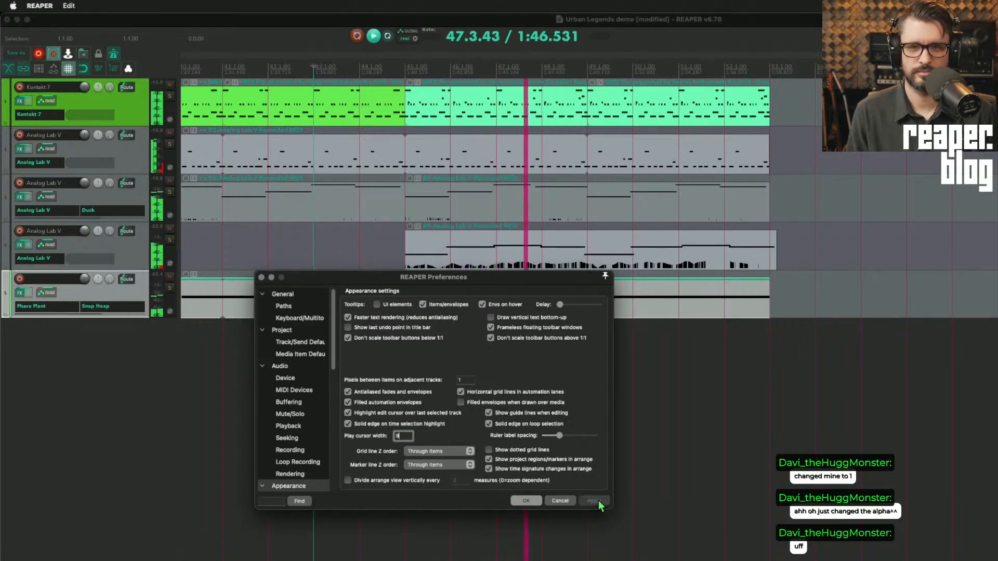
pyautogui.click(525, 501)
pyautogui.press('space')
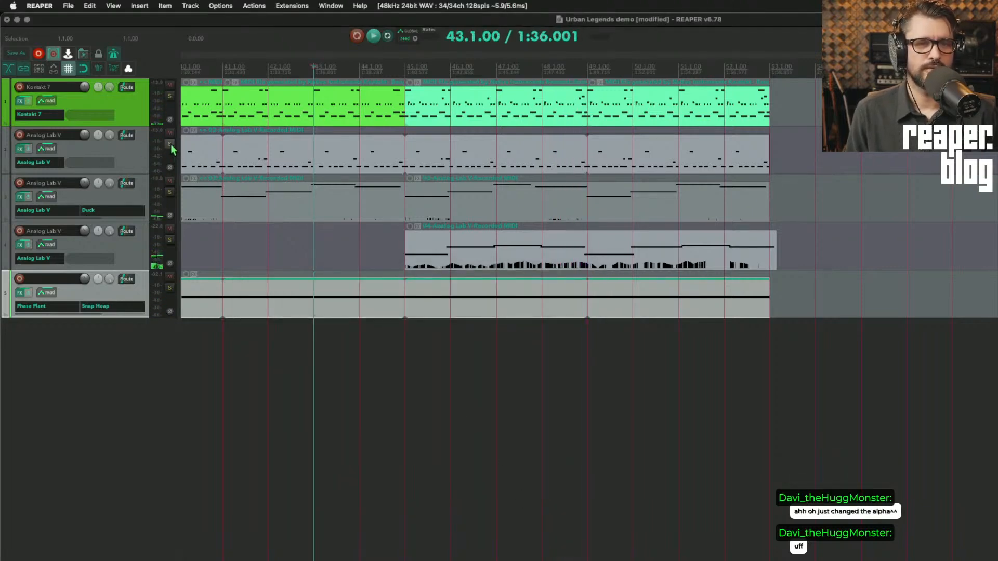
# Step: Solo the Analog Lab V track that carries Duck and audition it briefly from bar 43
pyautogui.click(169, 192)
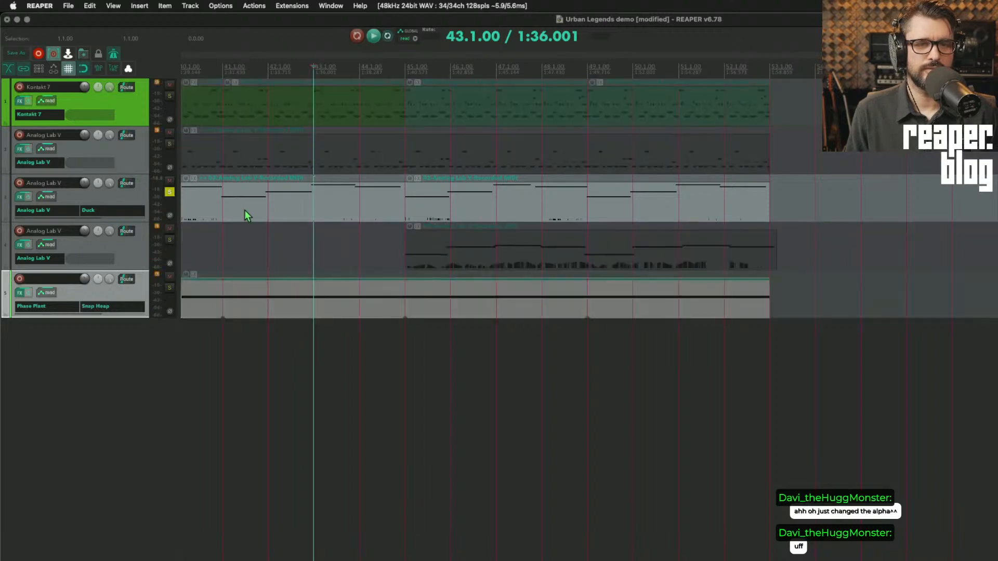
pyautogui.press('space')
pyautogui.press('space')
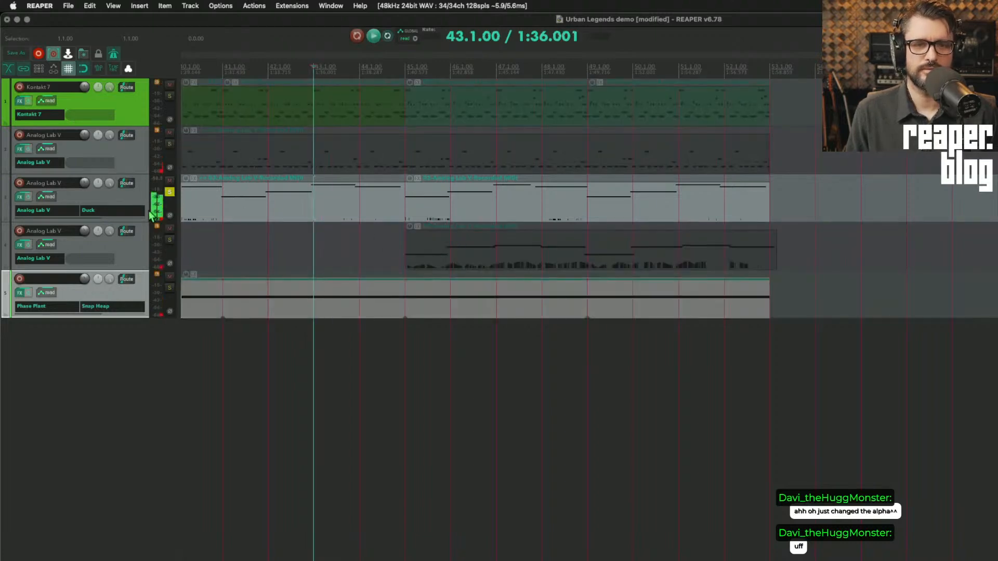
# Step: Switch the solo to the second track, Analog Lab V, and audition its MIDI part from bar 43
pyautogui.click(169, 192)
pyautogui.click(169, 144)
pyautogui.press('space')
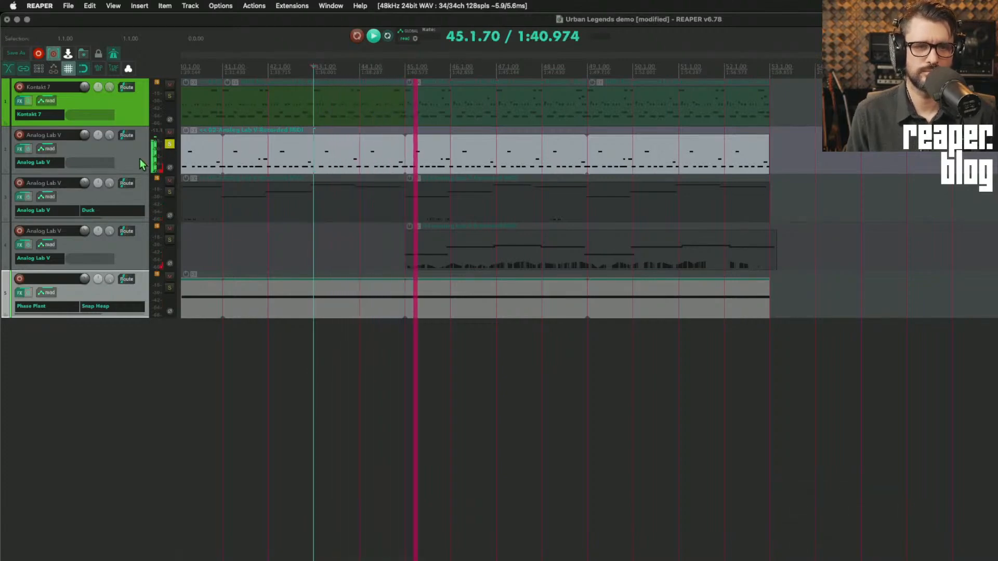
pyautogui.click(428, 165)
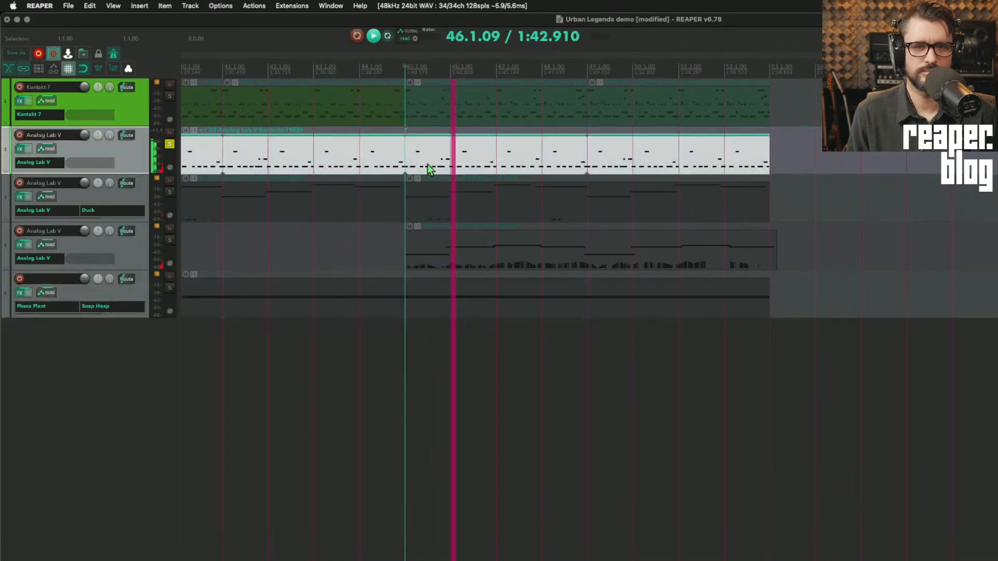
pyautogui.scroll(10, 461, 237)
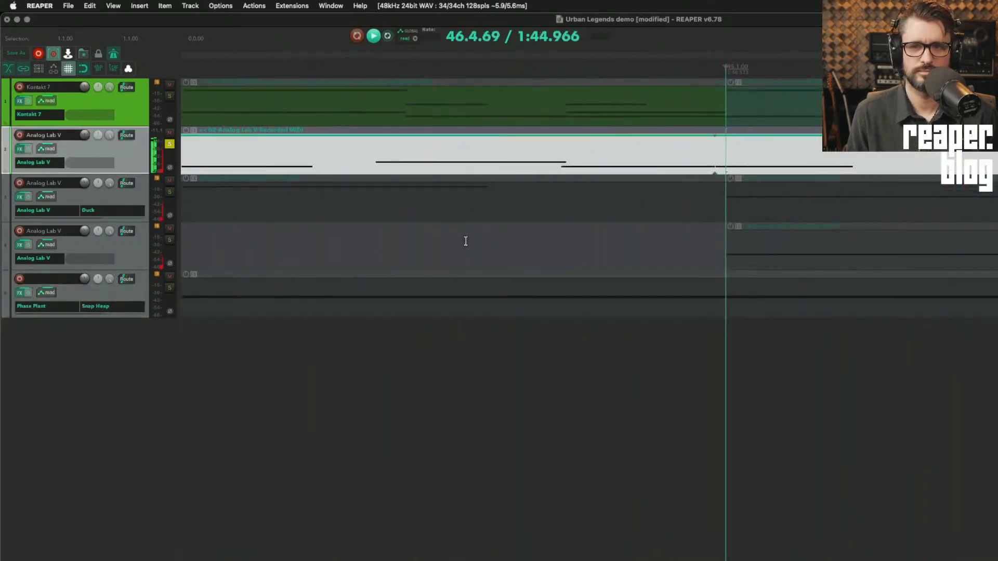
pyautogui.scroll(-8, 465, 241)
pyautogui.press('space')
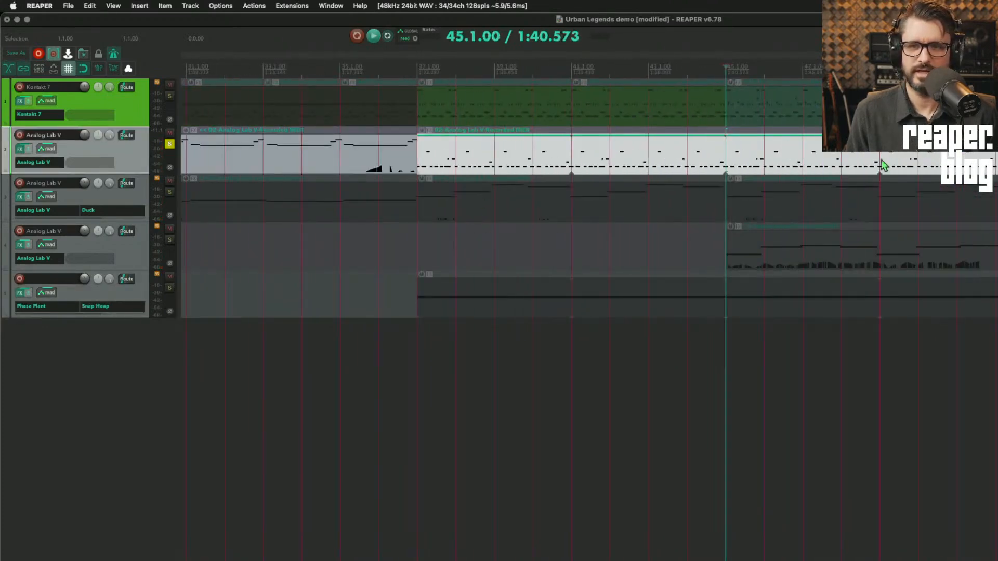
# Step: Trim the end of the second track's MIDI item starting at bar 37 back to the start of bar 41
pyautogui.click(760, 169)
pyautogui.scroll(4, 725, 158)
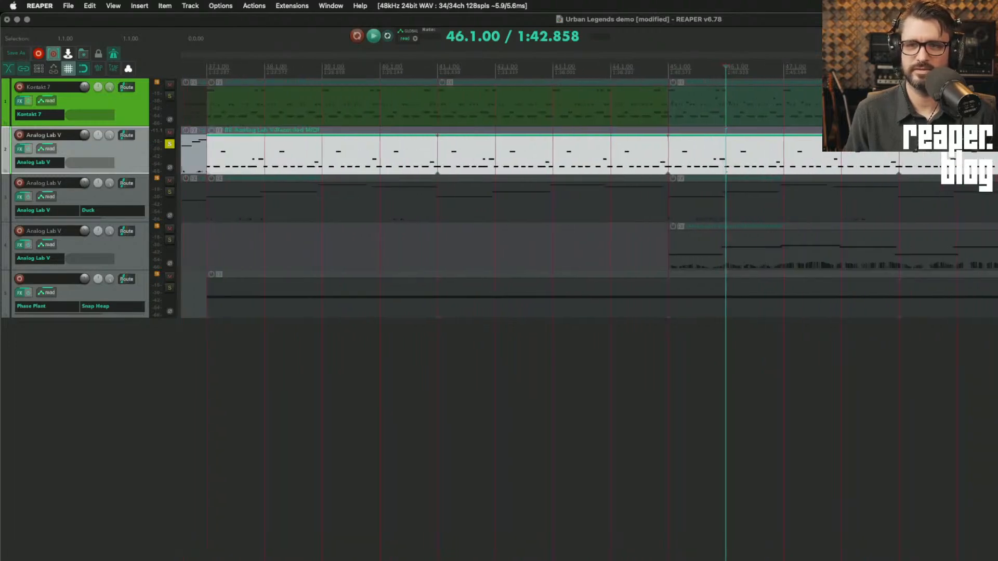
pyautogui.moveTo(997, 148); pyautogui.dragTo(438, 151)
pyautogui.scroll(10, 494, 185)
pyautogui.scroll(3, 668, 185)
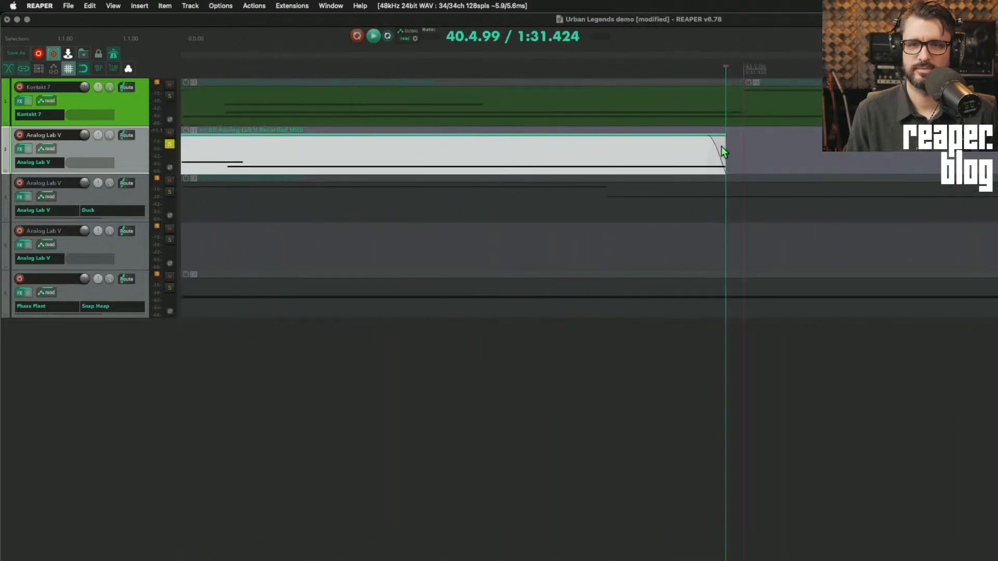
pyautogui.moveTo(723, 152)
pyautogui.mouseDown()
pyautogui.moveTo(738, 150)
pyautogui.moveTo(725, 151)
pyautogui.mouseUp()
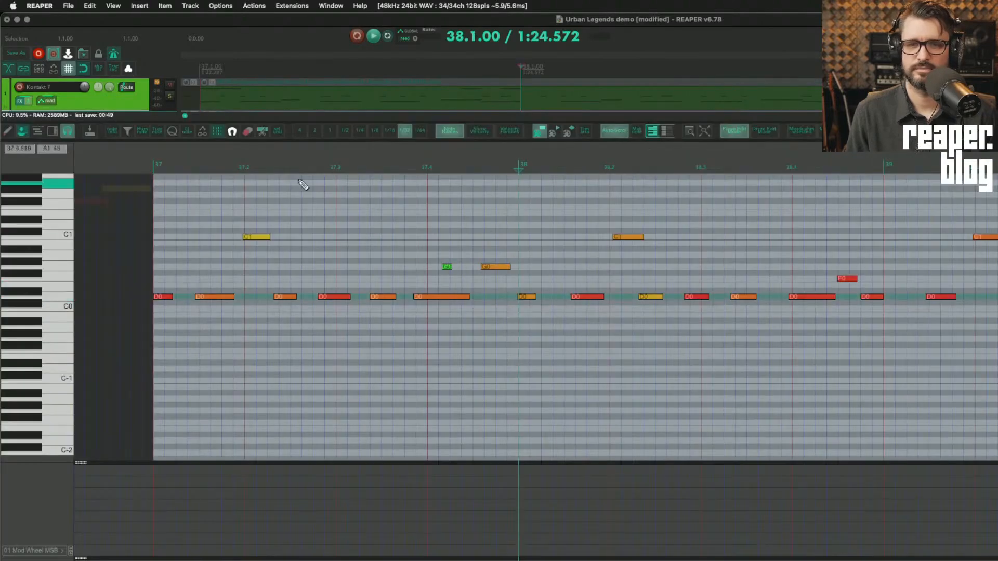
# Step: Play the second track's MIDI notes from the start of bar 37 in the MIDI editor
pyautogui.click(151, 167)
pyautogui.press('space')
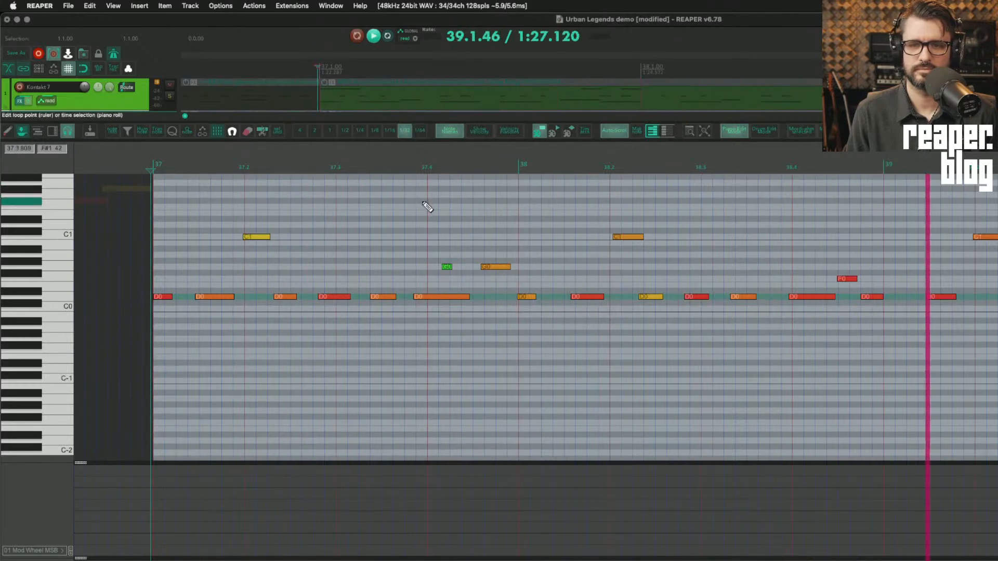
pyautogui.scroll(-4, 599, 221)
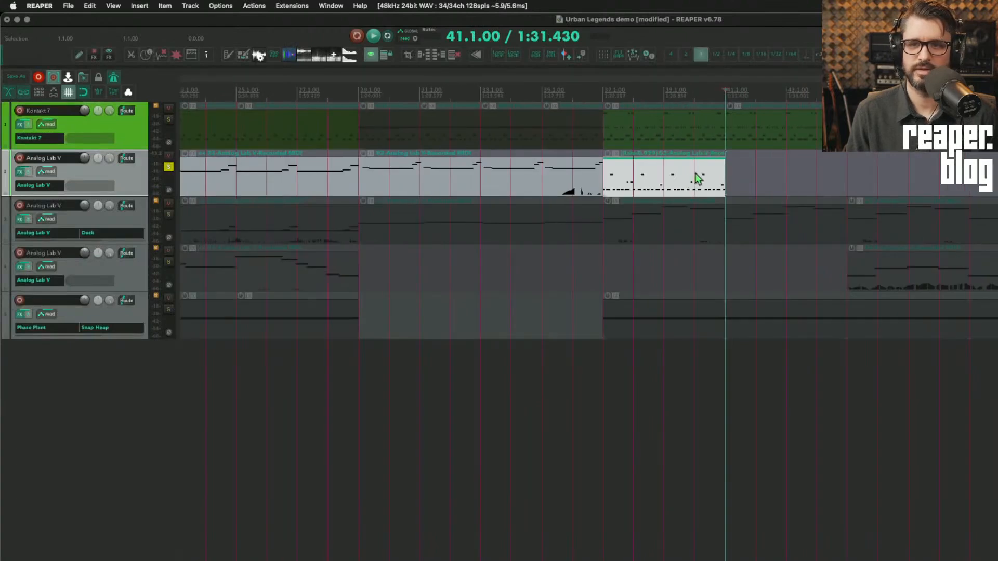
# Step: Loop-extend the second track's trimmed MIDI item from bar 41 to the arrangement's end and play it with the track unsoloed
pyautogui.moveTo(724, 171); pyautogui.dragTo(995, 172)
pyautogui.press('space')
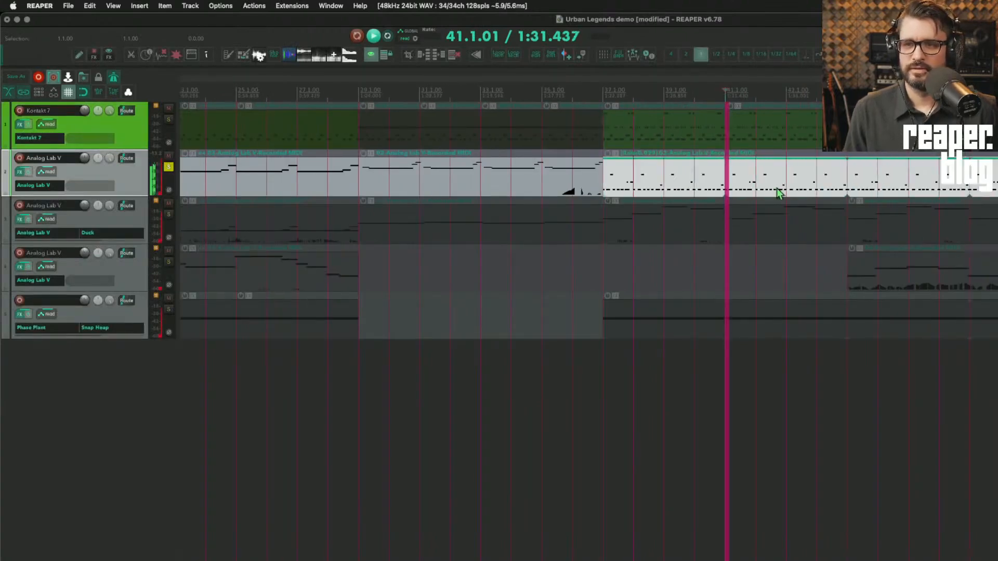
pyautogui.click(168, 167)
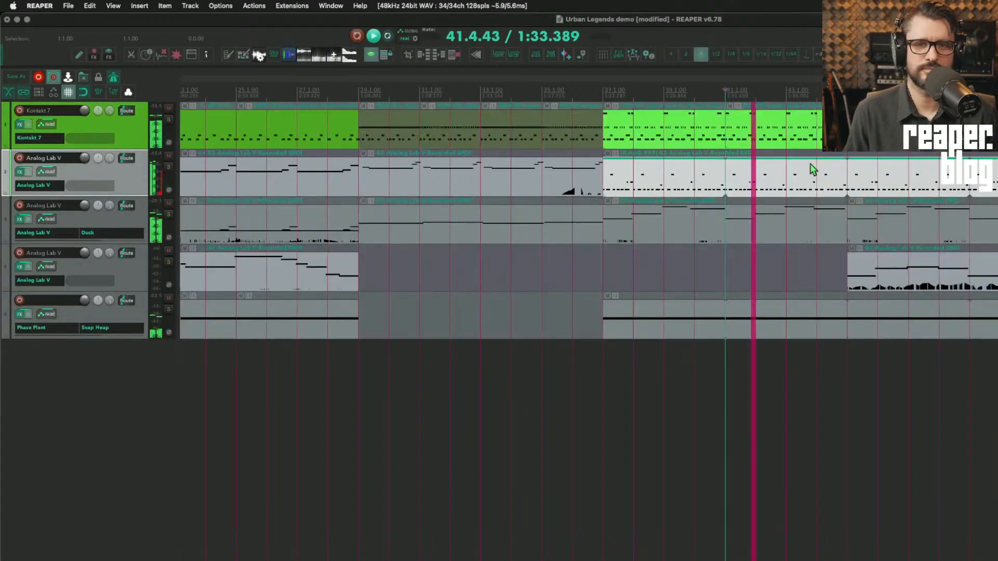
pyautogui.scroll(5, 811, 165)
pyautogui.scroll(-3, 699, 225)
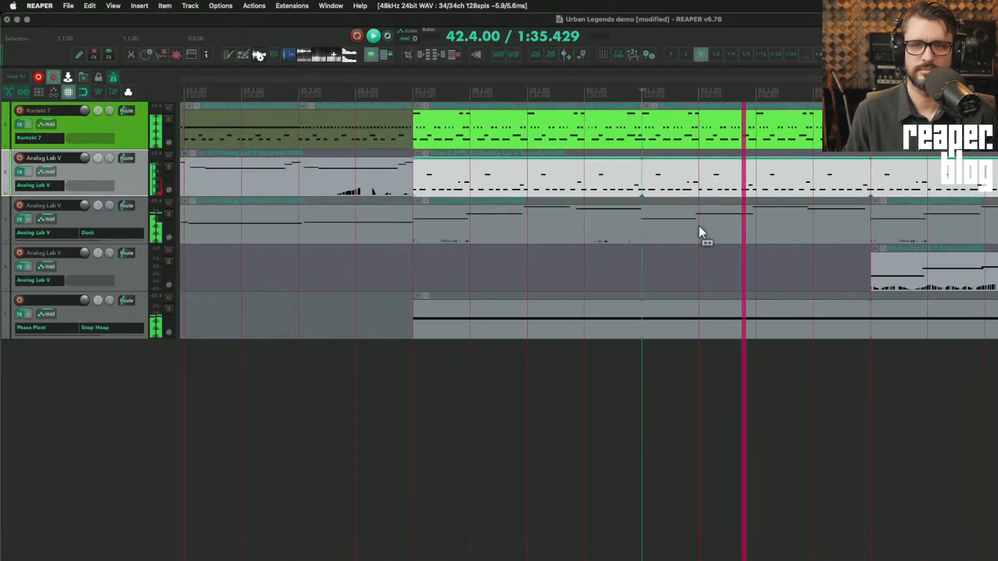
pyautogui.scroll(-3, 699, 226)
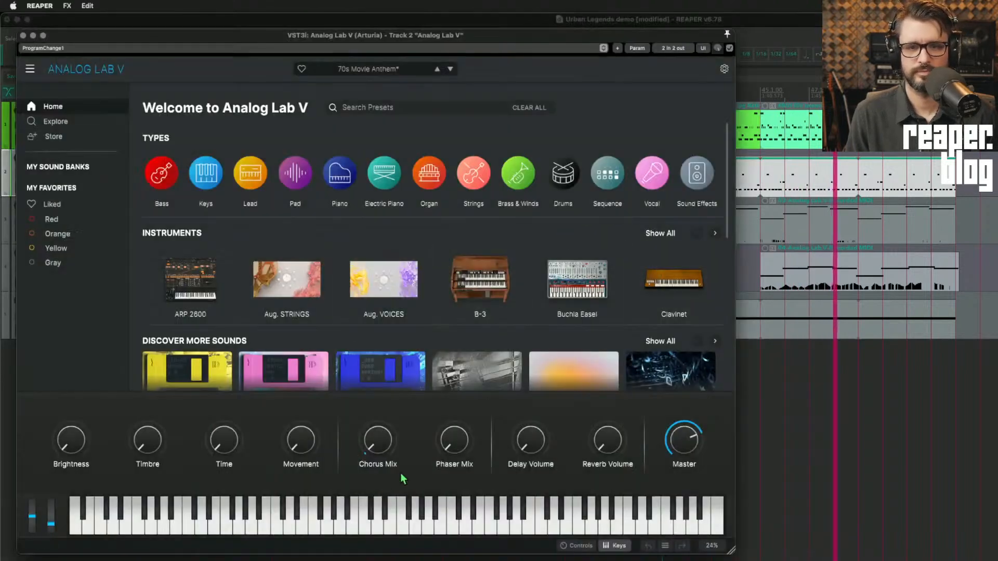
# Step: Open the preset explorer in the second track's Analog Lab V and open the 70s Movie Anthem preset for editing
pyautogui.moveTo(136, 441)
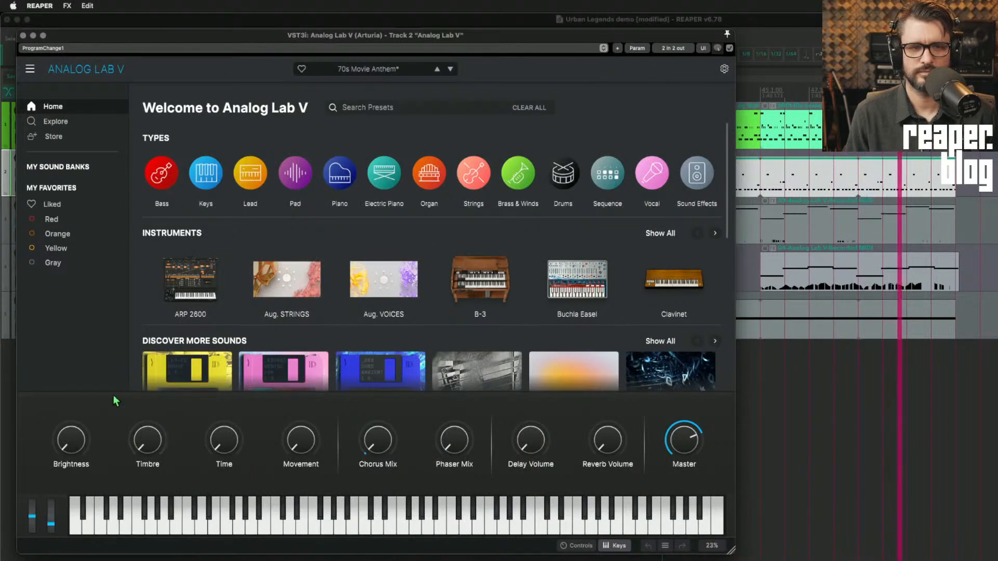
pyautogui.click(52, 122)
pyautogui.click(60, 107)
pyautogui.click(62, 123)
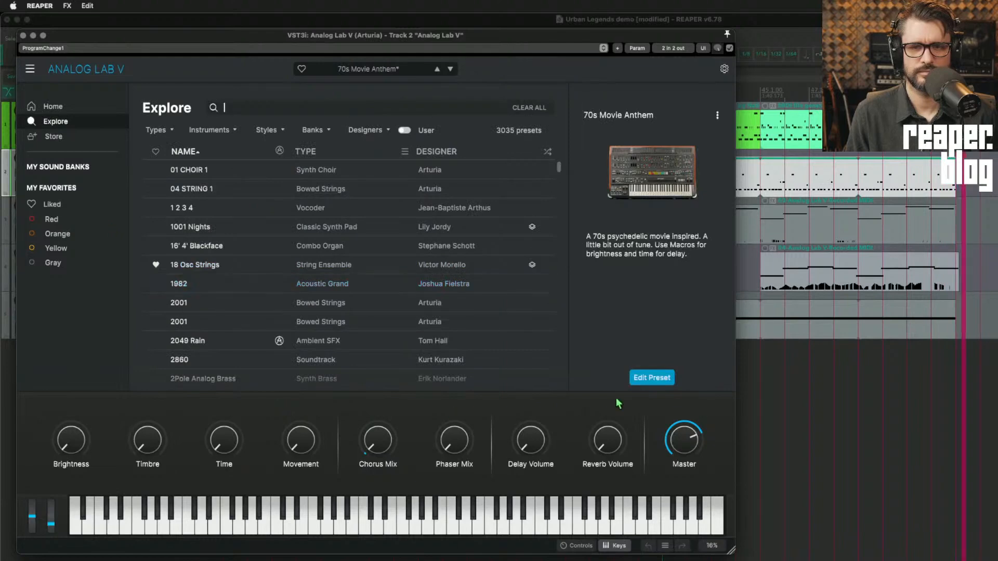
pyautogui.click(659, 382)
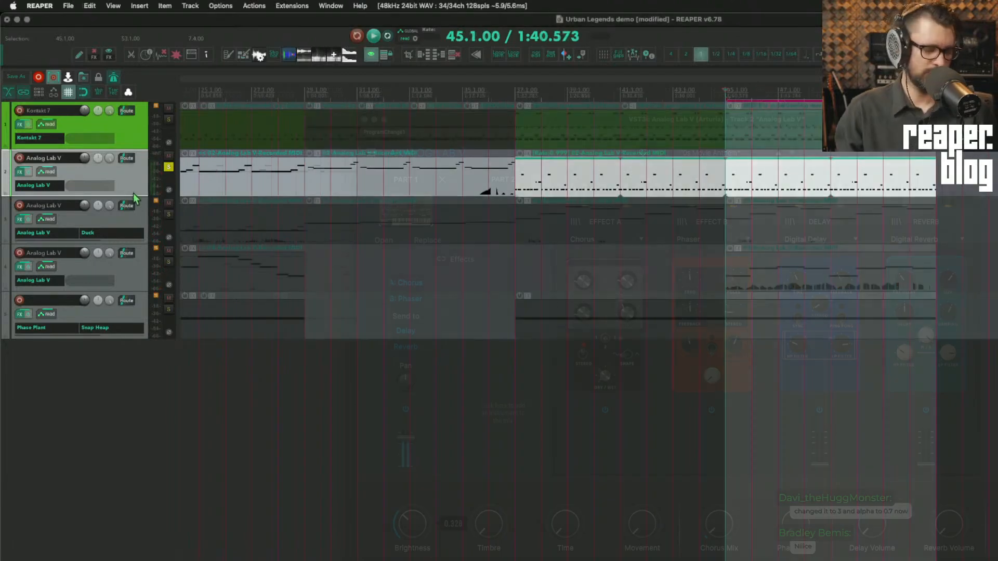
# Step: Enlarge the second track until its empty FX slots show, and look at the FX browser for it
pyautogui.moveTo(61, 197); pyautogui.dragTo(77, 273)
pyautogui.doubleClick(47, 208)
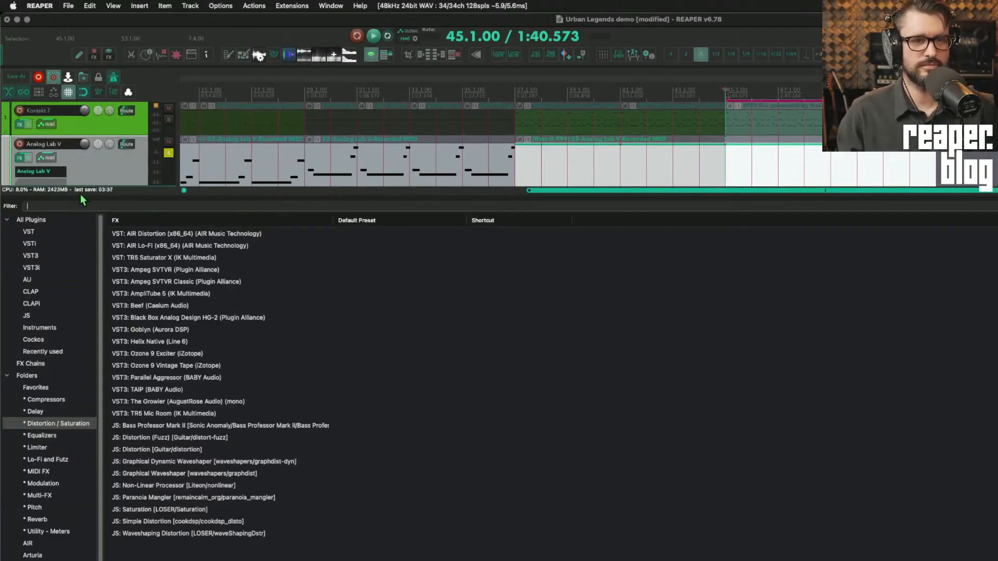
pyautogui.click(108, 176)
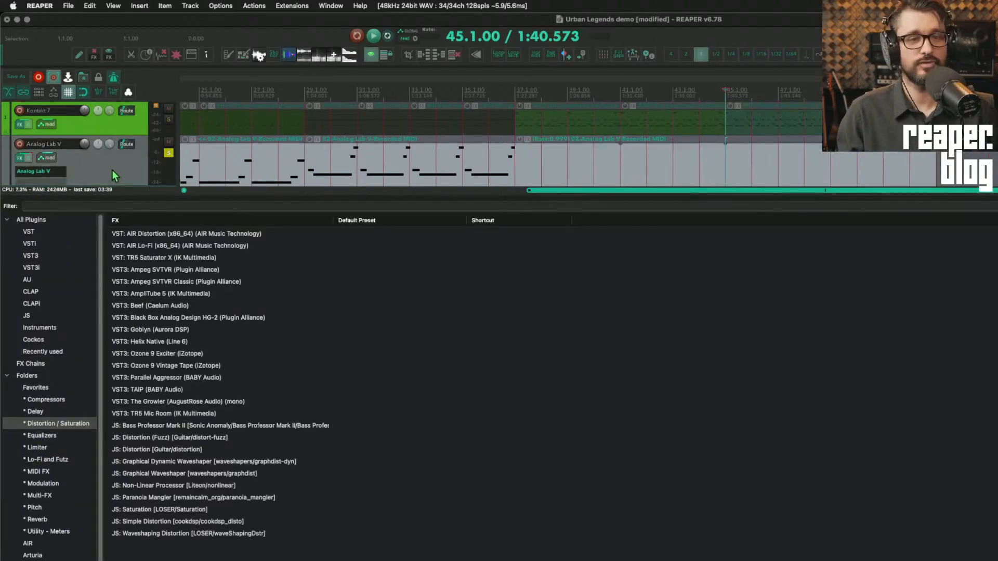
pyautogui.hotkey('alt', 'd')
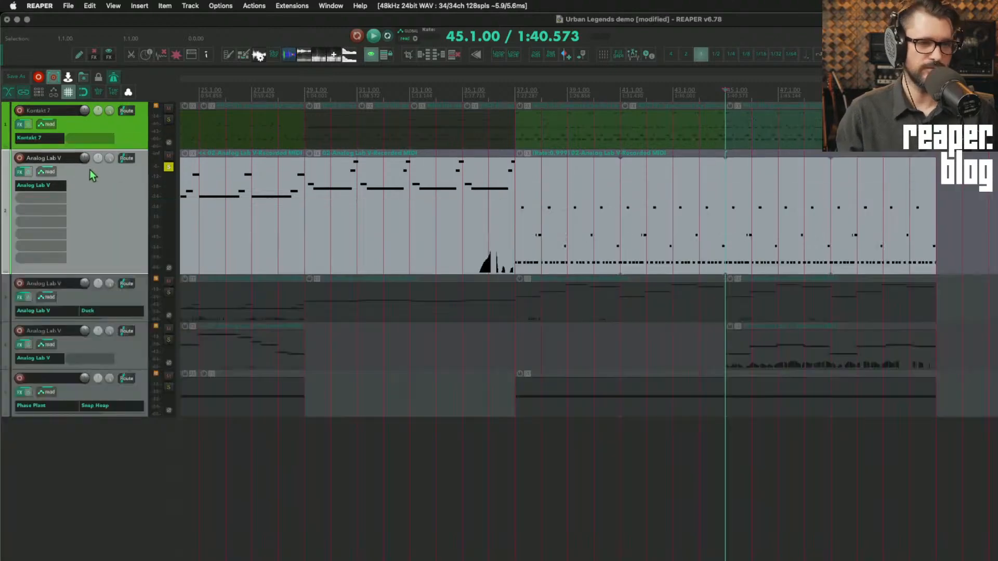
# Step: Open Fast FX Finder for the second track, search for "filt" and clear the search
pyautogui.write('f')
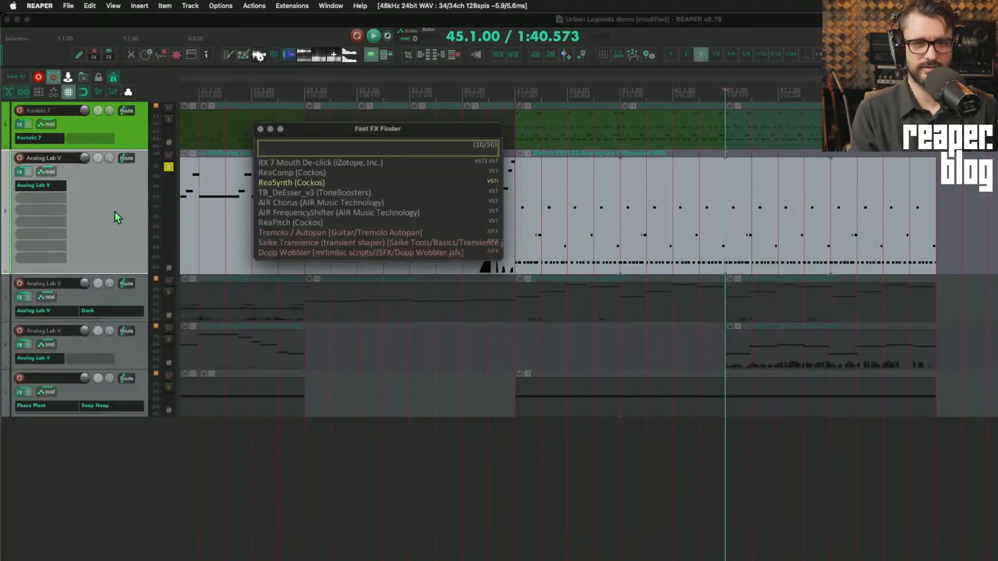
pyautogui.write('fi')
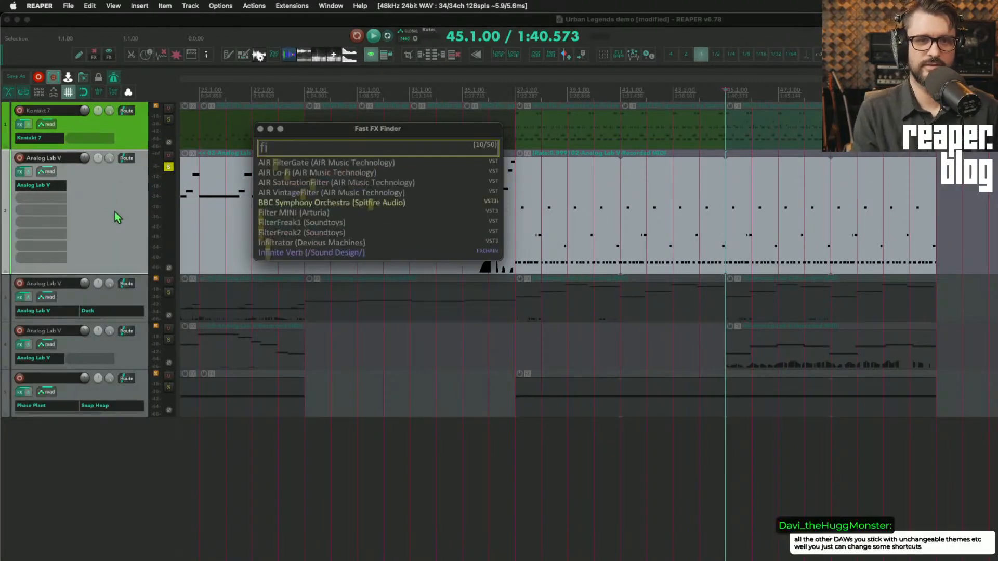
pyautogui.write('lt')
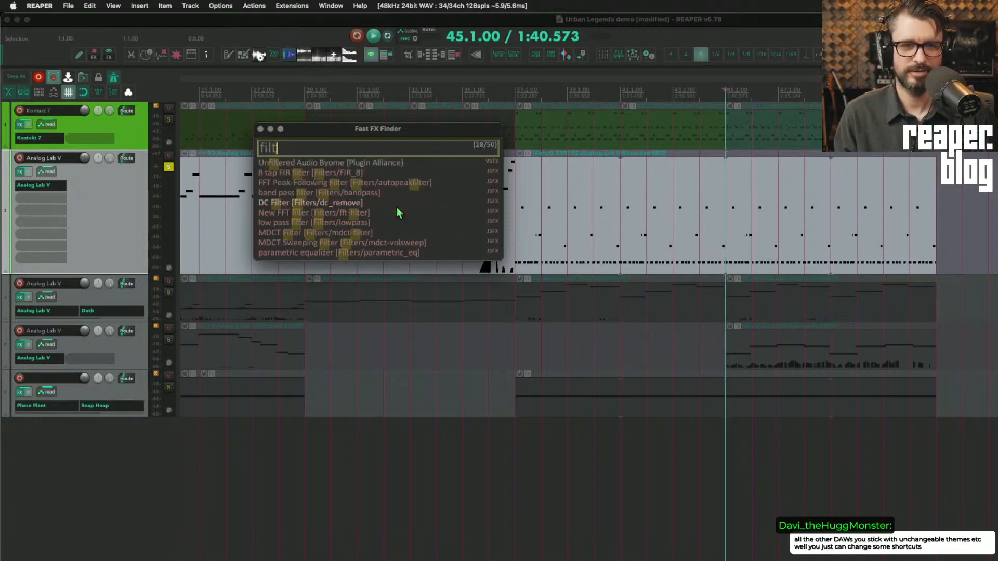
pyautogui.press('BackSpace')
pyautogui.press('BackSpace')
pyautogui.press('BackSpace')
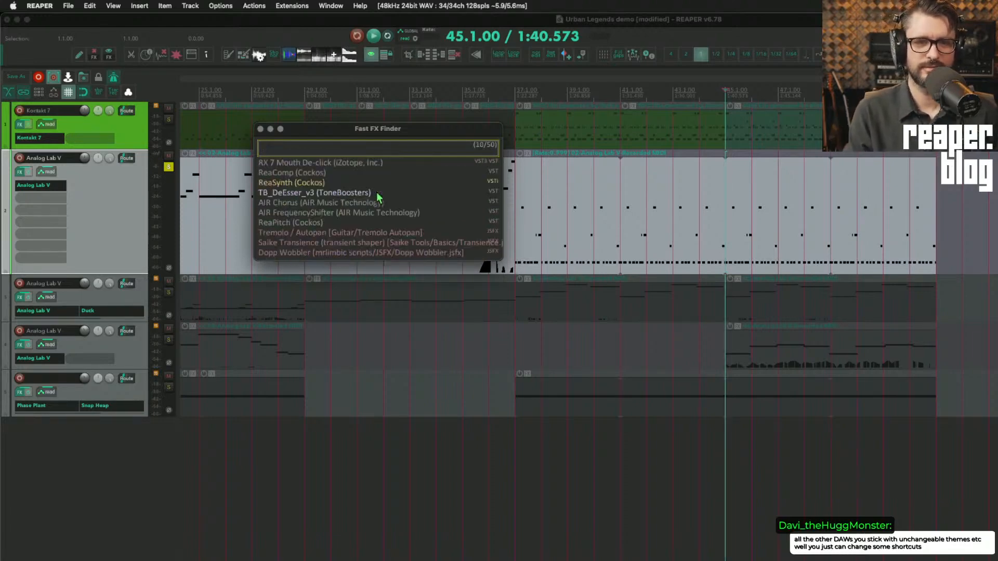
# Step: Search for "khs" and try to add the Kilohearts kHs Filter to the second track
pyautogui.write('kh')
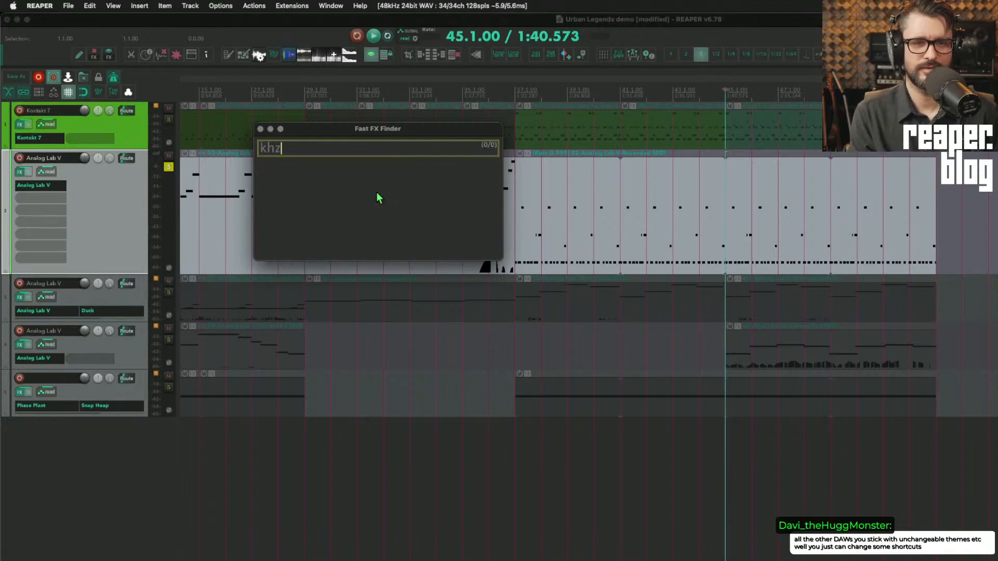
pyautogui.write('s')
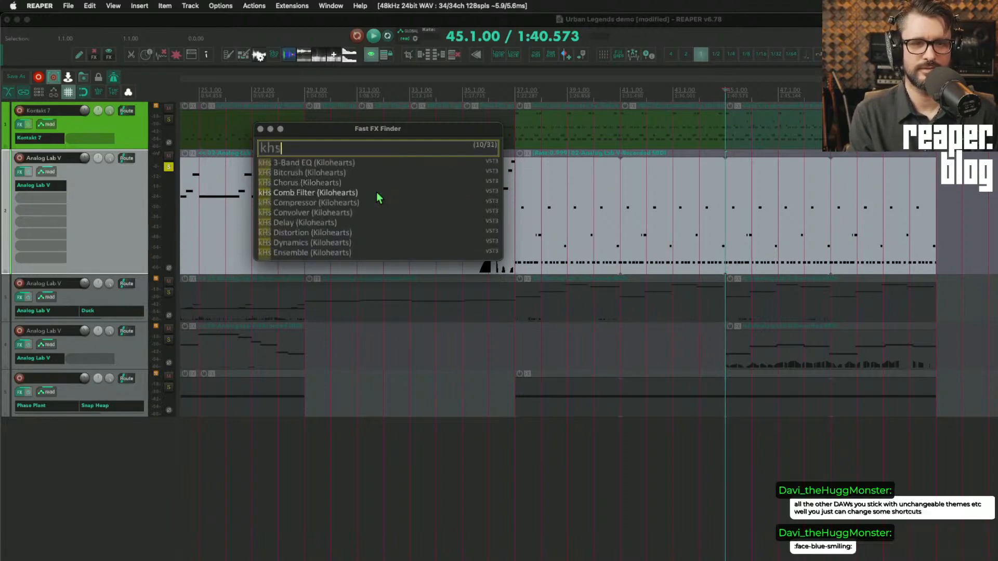
pyautogui.scroll(-3, 339, 226)
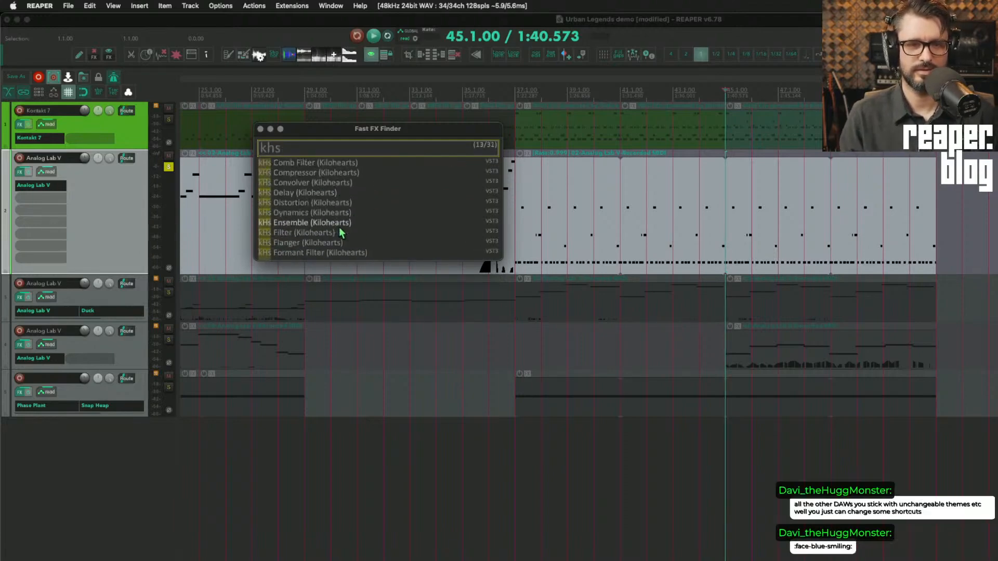
pyautogui.click(322, 236)
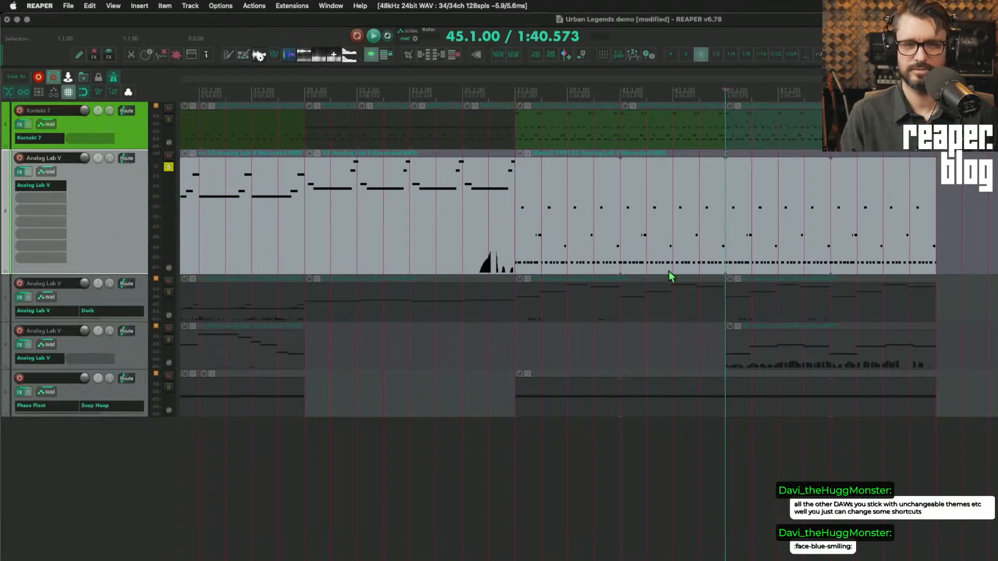
# Step: Show the mixer below the arrangement
pyautogui.click(129, 444)
pyautogui.press('super+m')
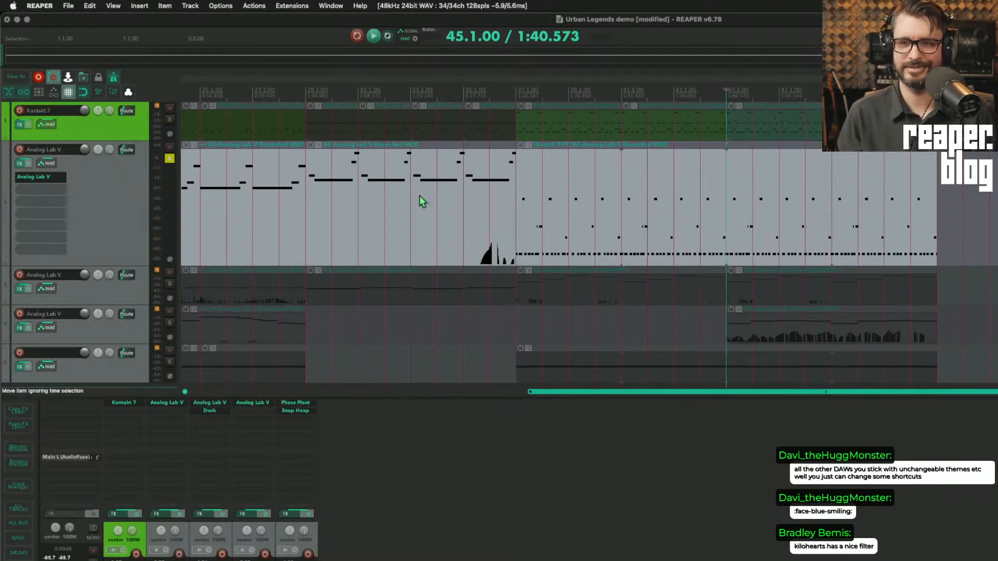
# Step: Add the Kilohearts kHs Filter to the second track using an FX search for "khs fil", and place its window over the arrangement
pyautogui.scroll(-2, 426, 203)
pyautogui.scroll(2, 471, 230)
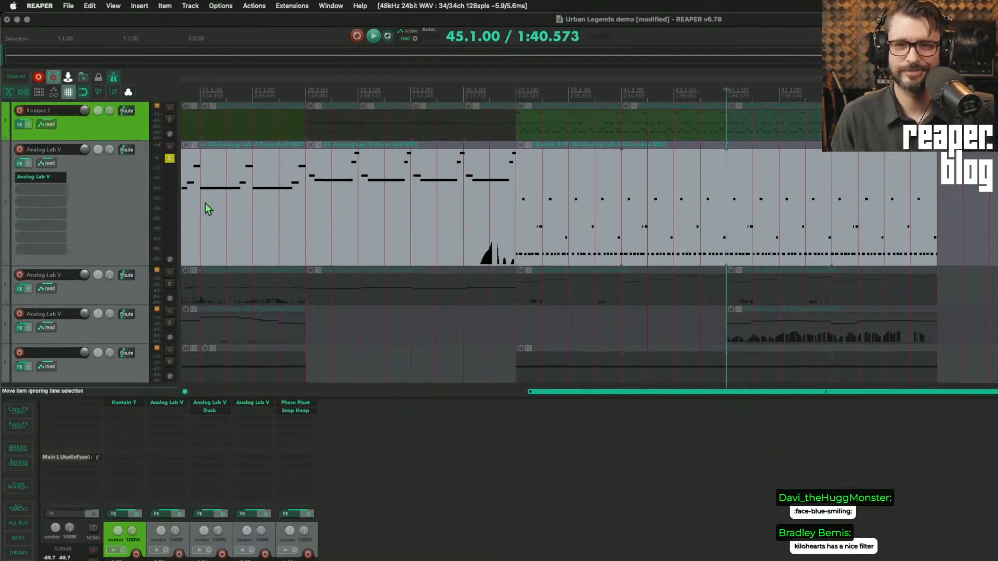
pyautogui.click(121, 203)
pyautogui.press('f')
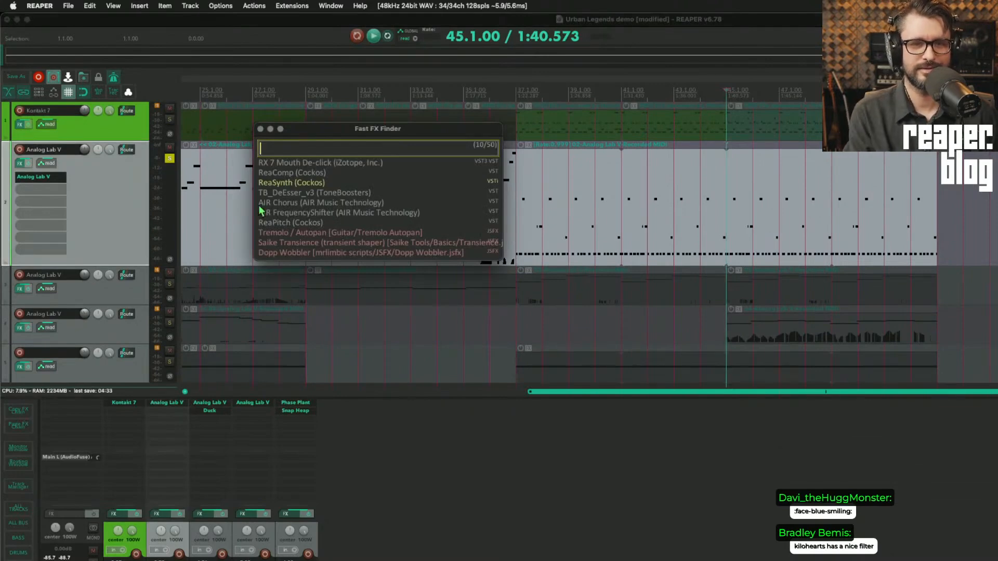
pyautogui.write('khs fi')
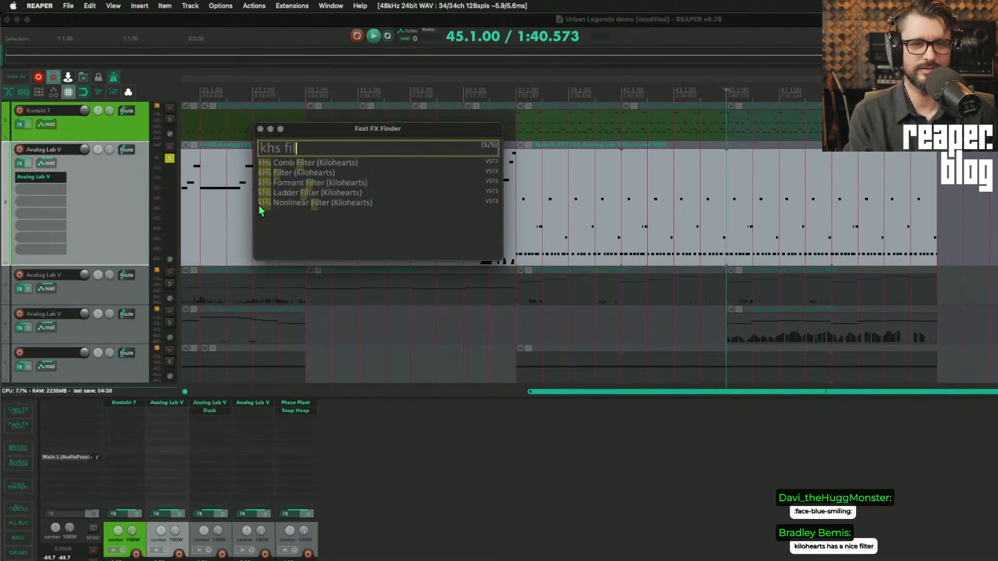
pyautogui.write('l')
pyautogui.doubleClick(302, 174)
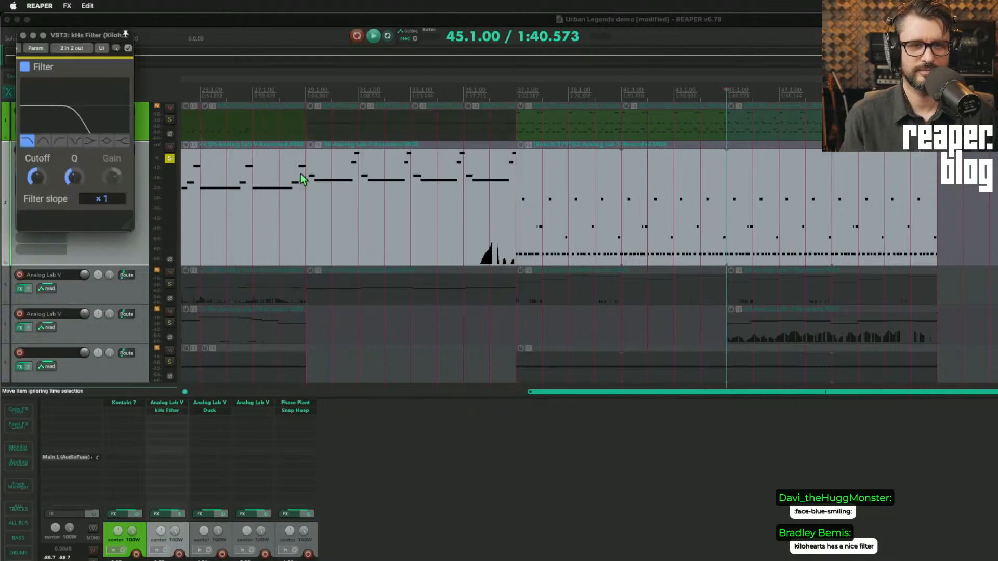
pyautogui.moveTo(68, 39); pyautogui.dragTo(338, 118)
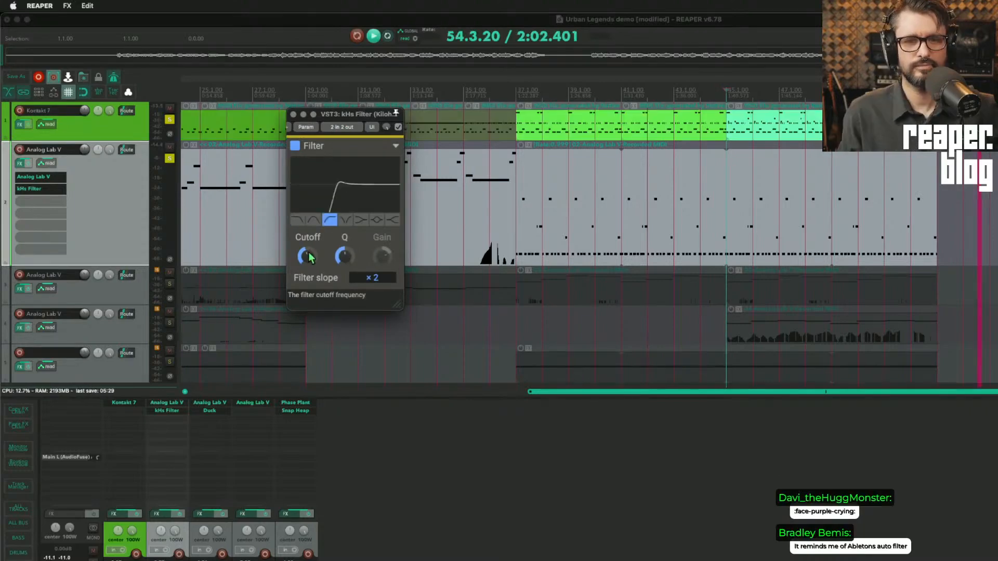
# Step: Audition the track from bar 45 and lower the high-pass filter's cutoff to about 30 Hz
pyautogui.press('space')
pyautogui.press('space')
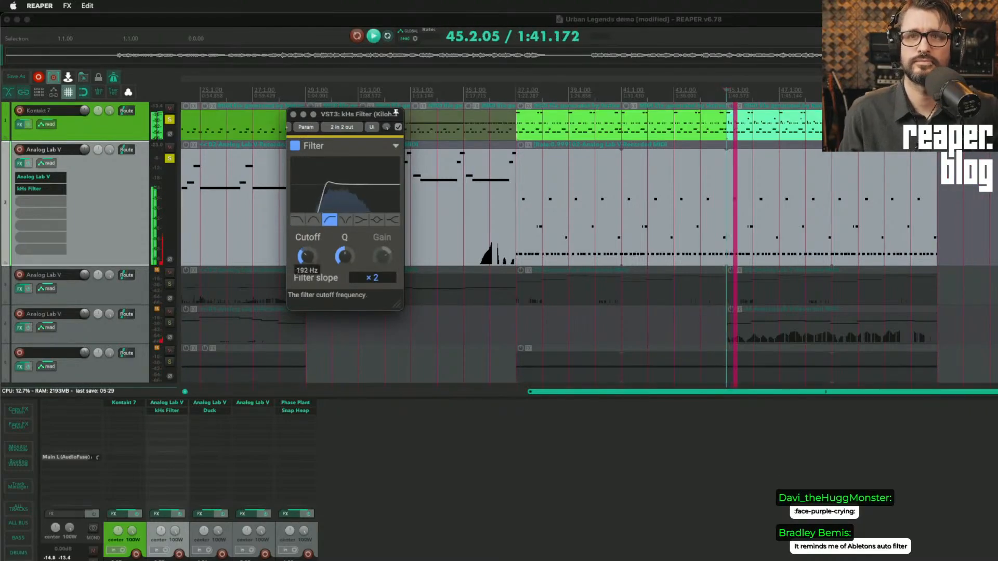
pyautogui.moveTo(307, 256)
pyautogui.mouseDown()
pyautogui.moveTo(306, 270)
pyautogui.moveTo(307, 242)
pyautogui.moveTo(306, 256)
pyautogui.mouseUp()
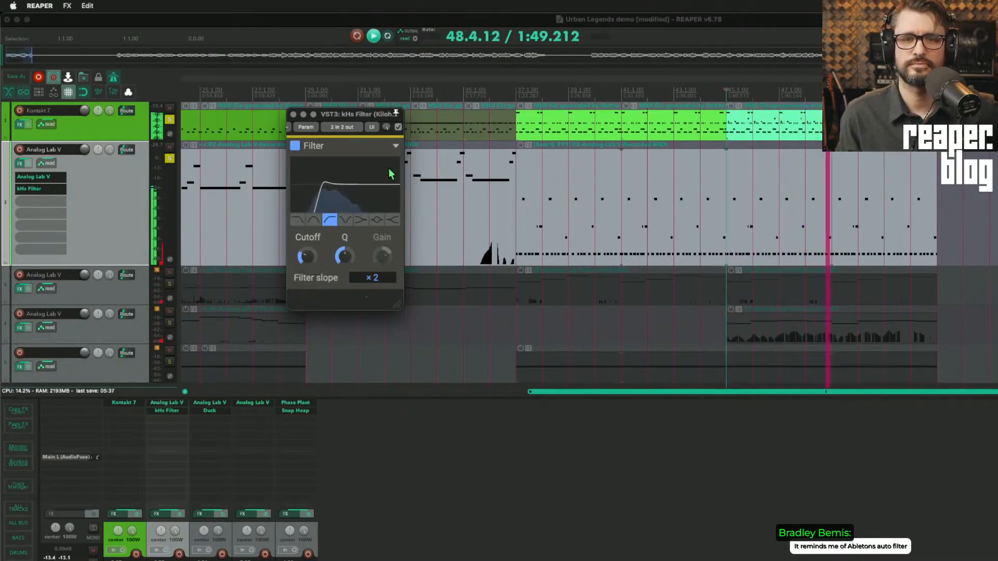
pyautogui.click(397, 147)
pyautogui.click(397, 147)
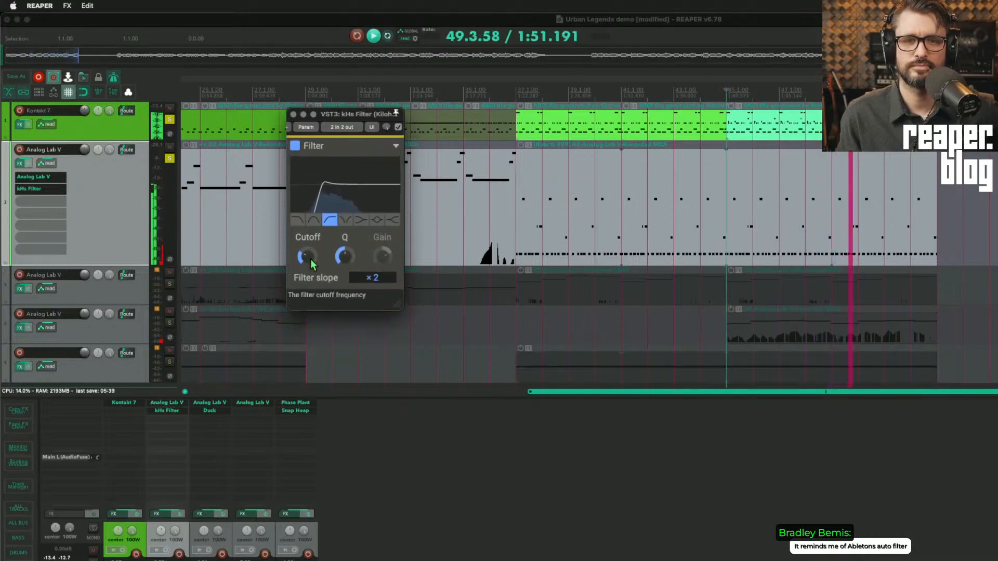
pyautogui.moveTo(307, 256); pyautogui.dragTo(306, 261)
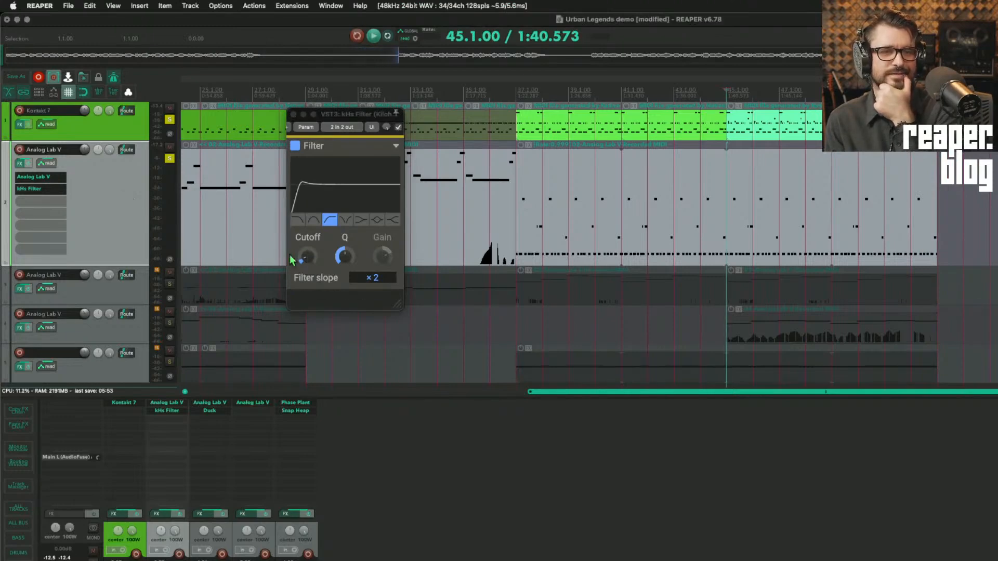
pyautogui.moveTo(306, 259); pyautogui.dragTo(306, 256)
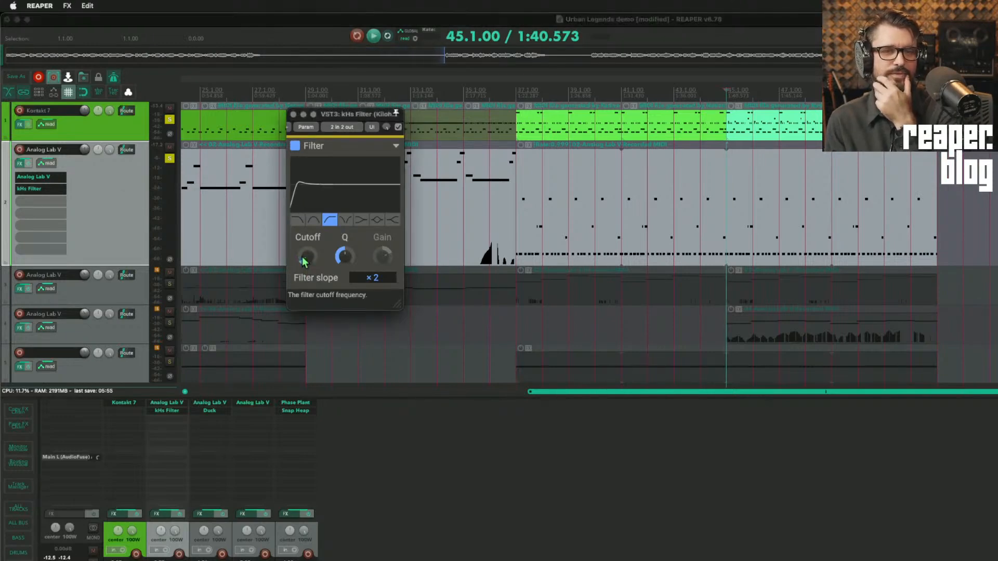
# Step: Show the filter's Cutoff parameter in the second track's controls and close the filter window
pyautogui.click(306, 127)
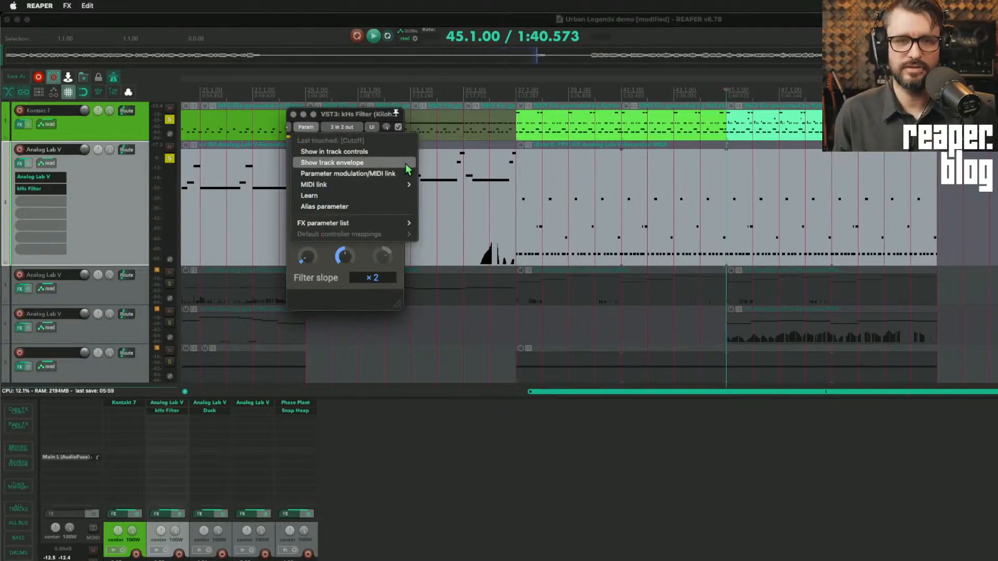
pyautogui.click(385, 151)
pyautogui.click(112, 220)
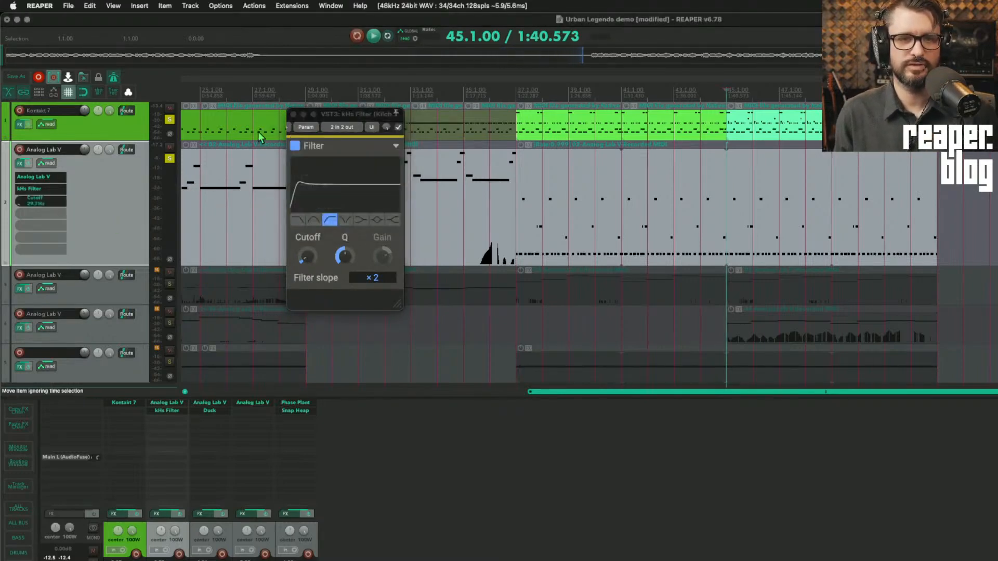
pyautogui.click(293, 114)
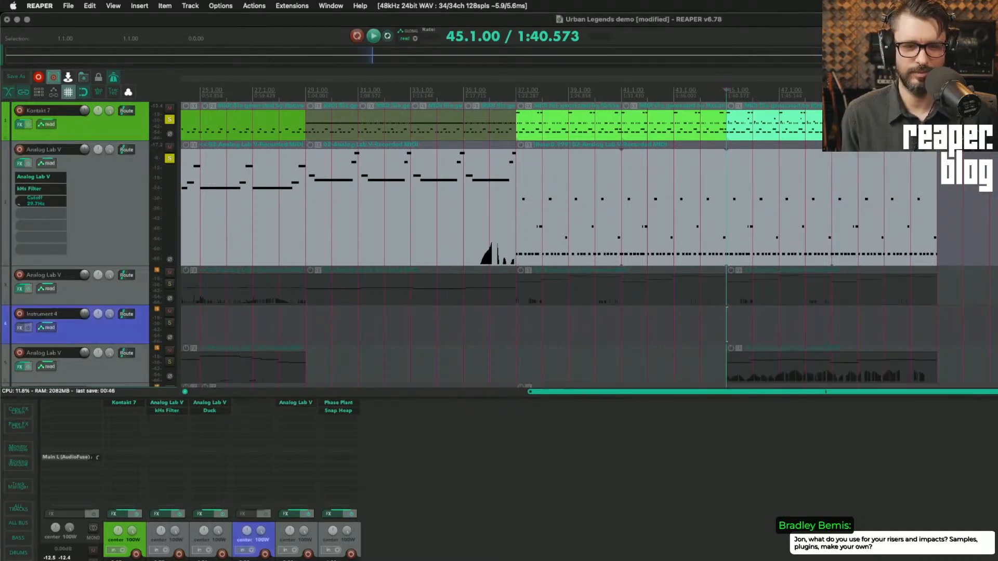
# Step: Delete the empty Instrument 4 track
pyautogui.click(119, 331)
pyautogui.press('Delete')
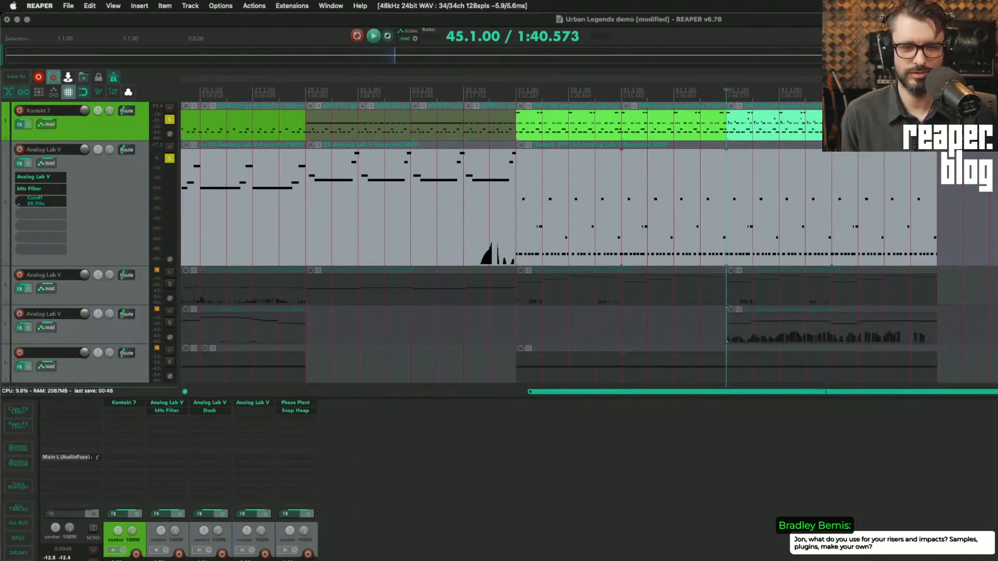
# Step: Set the second track to latch automation and record filter cutoff moves from bar 37 to just past bar 45
pyautogui.click(107, 228)
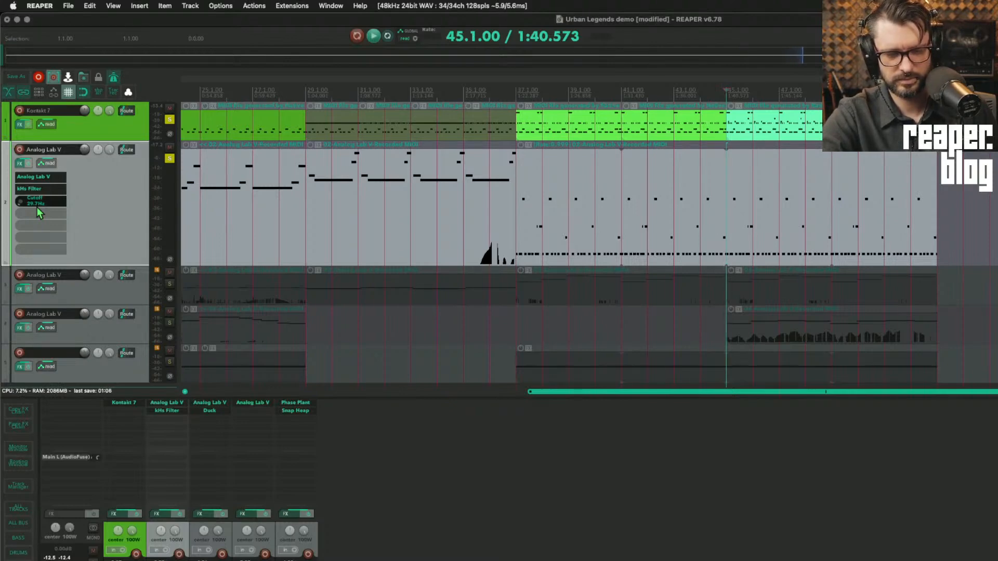
pyautogui.press('Left')
pyautogui.press('space')
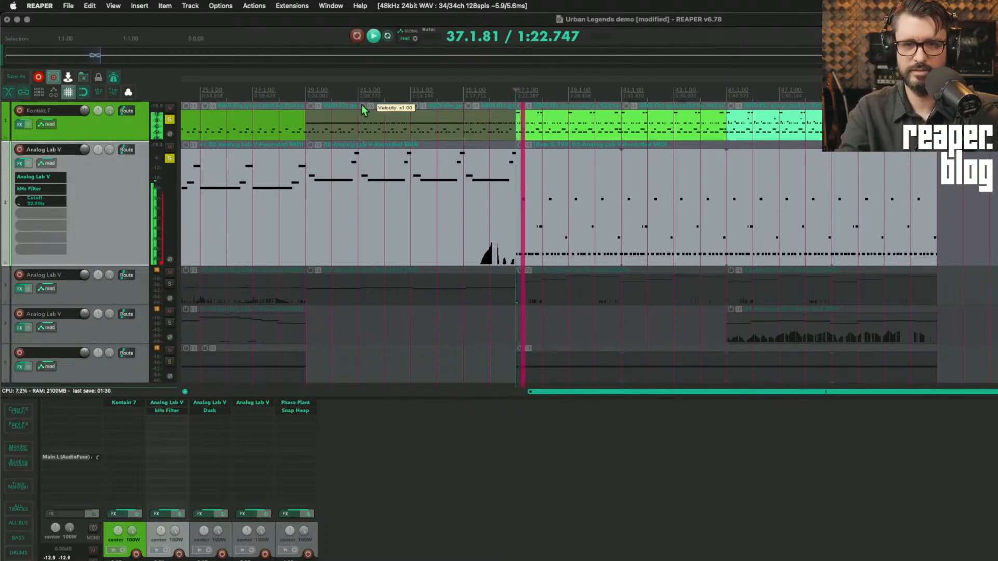
pyautogui.press('space')
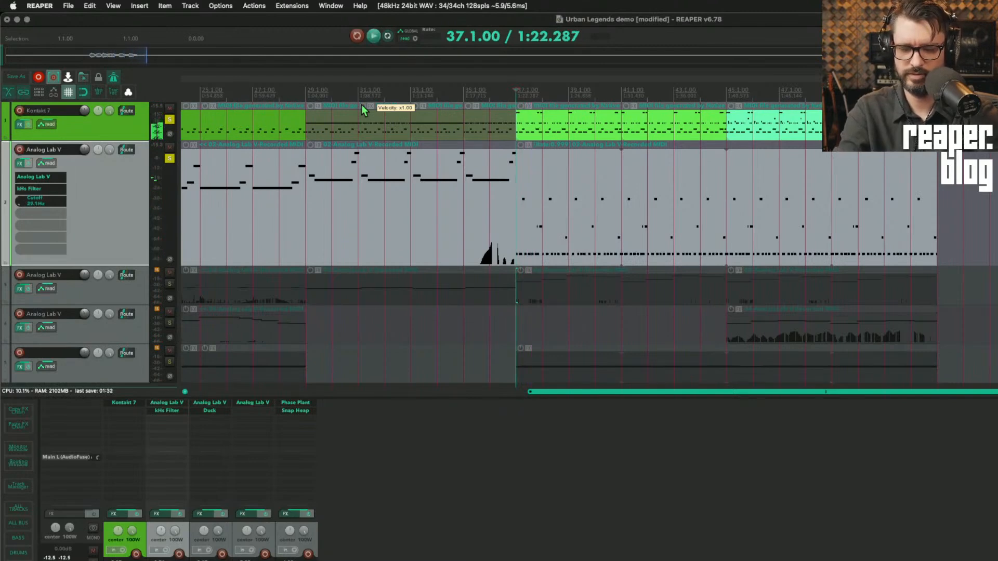
pyautogui.press('l')
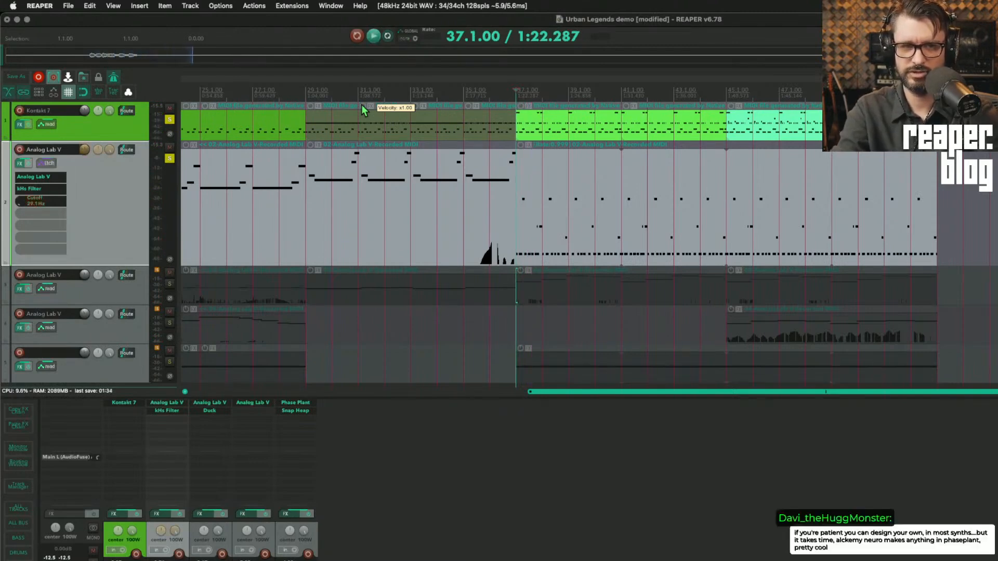
pyautogui.press('space')
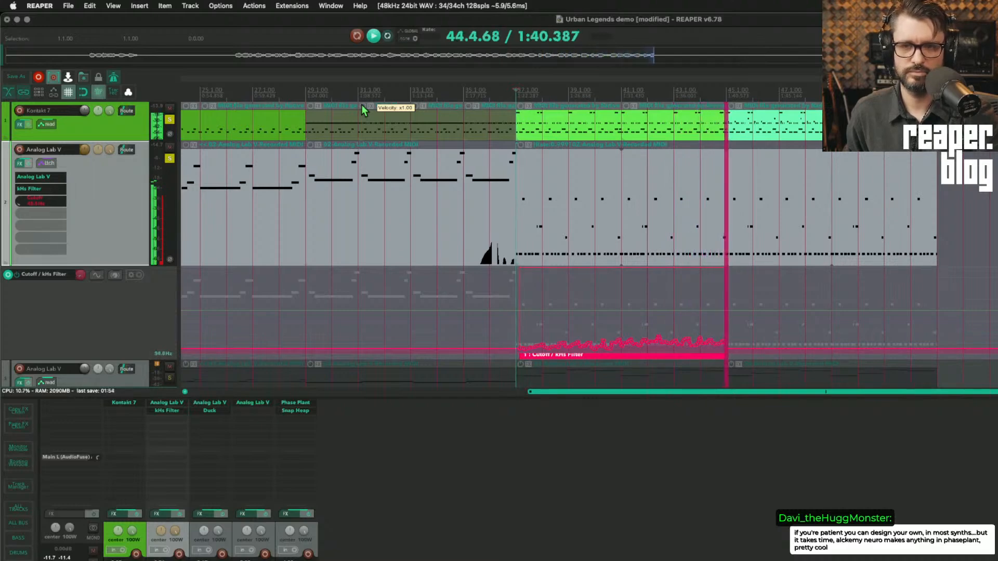
pyautogui.press('space')
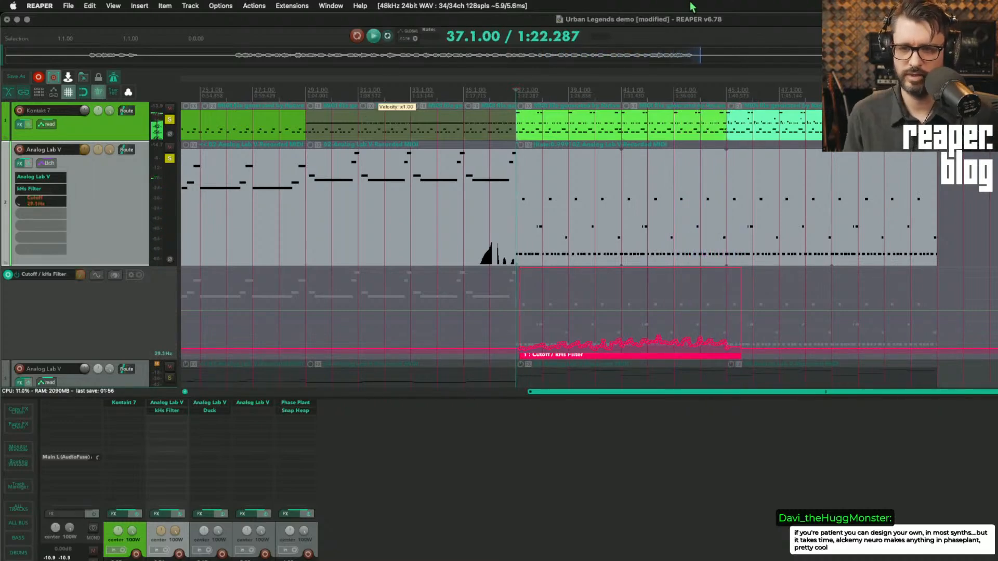
# Step: Trim the cutoff automation item to end at bar 45 and repeat it over the rest of the MIDI part
pyautogui.moveTo(742, 357)
pyautogui.mouseDown()
pyautogui.moveTo(727, 359)
pyautogui.moveTo(754, 356)
pyautogui.moveTo(728, 356)
pyautogui.mouseUp()
pyautogui.rightClick(722, 358)
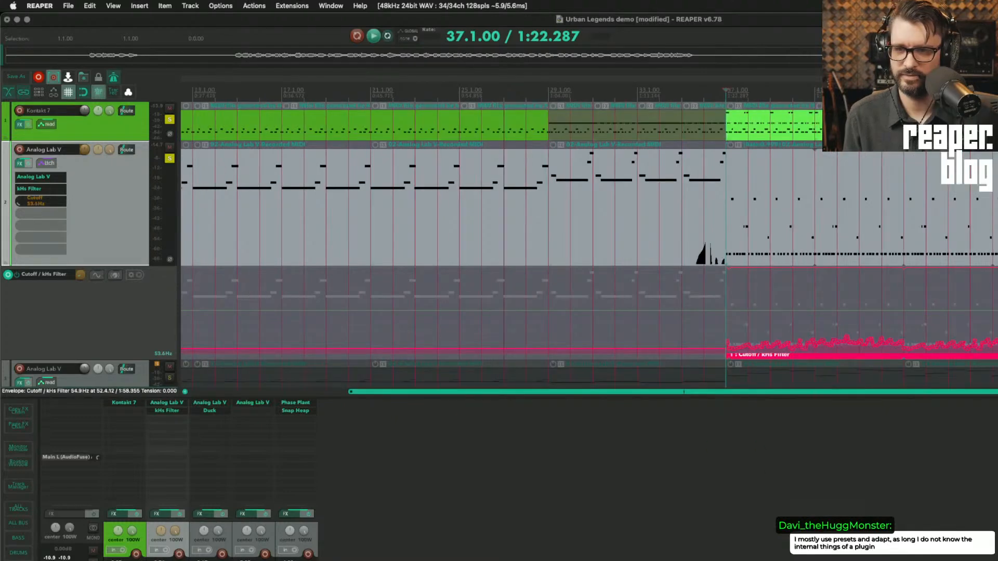
# Step: Play from bar 37, unsolo the first two tracks, and listen to the full mix with the whole arrangement in view
pyautogui.press('space')
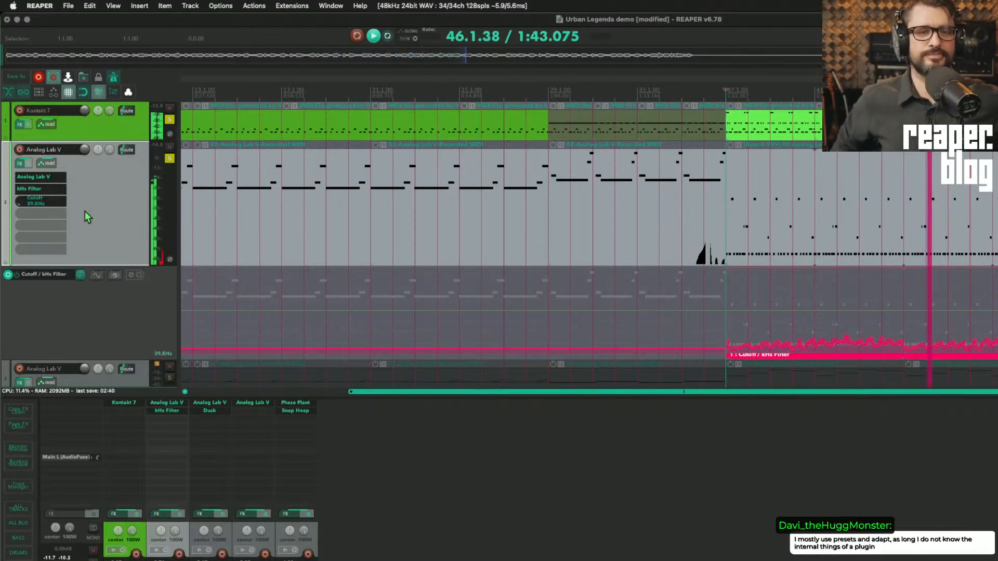
pyautogui.click(169, 158)
pyautogui.click(169, 119)
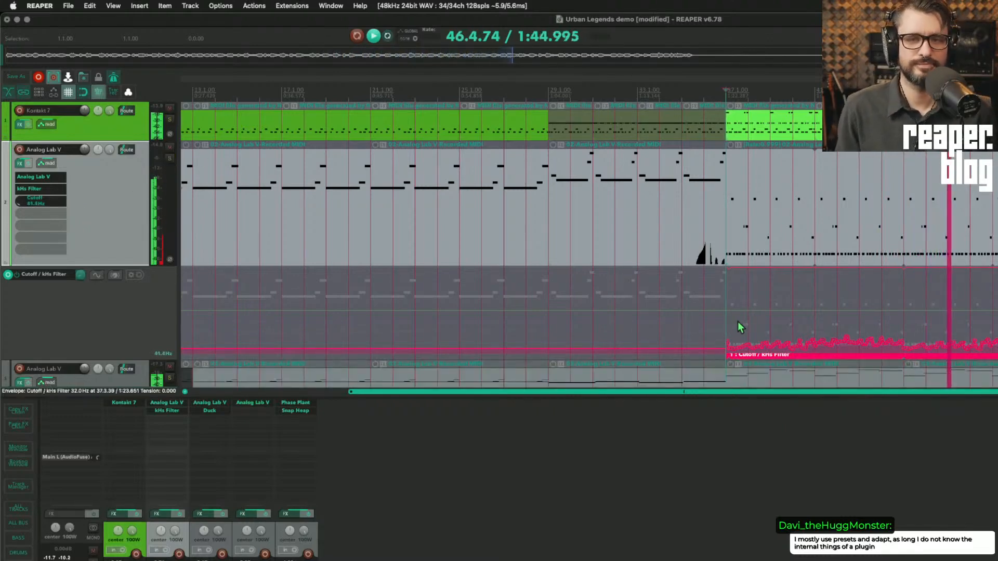
pyautogui.scroll(3, 676, 325)
pyautogui.scroll(-3, 676, 324)
pyautogui.scroll(-4, 692, 324)
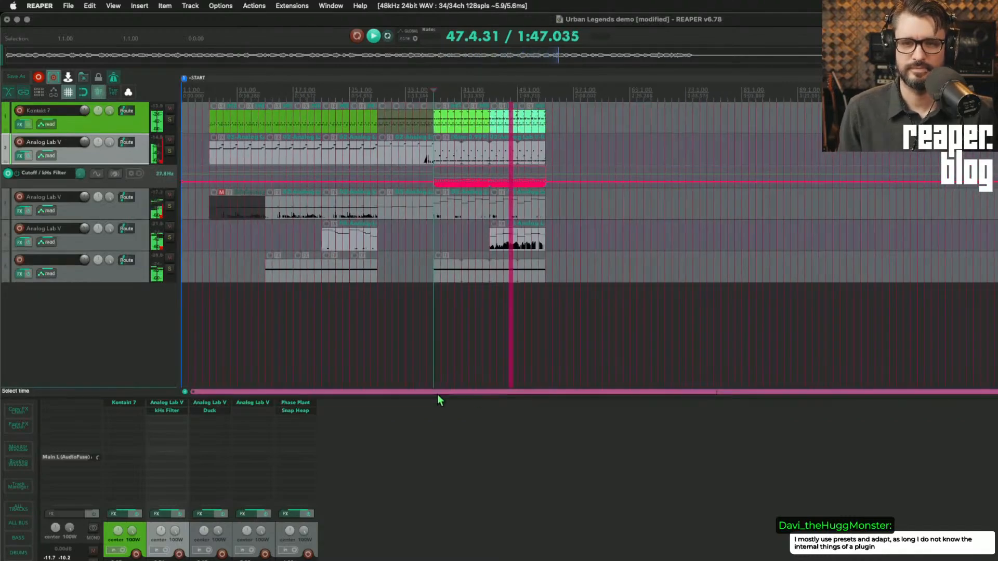
pyautogui.click(415, 446)
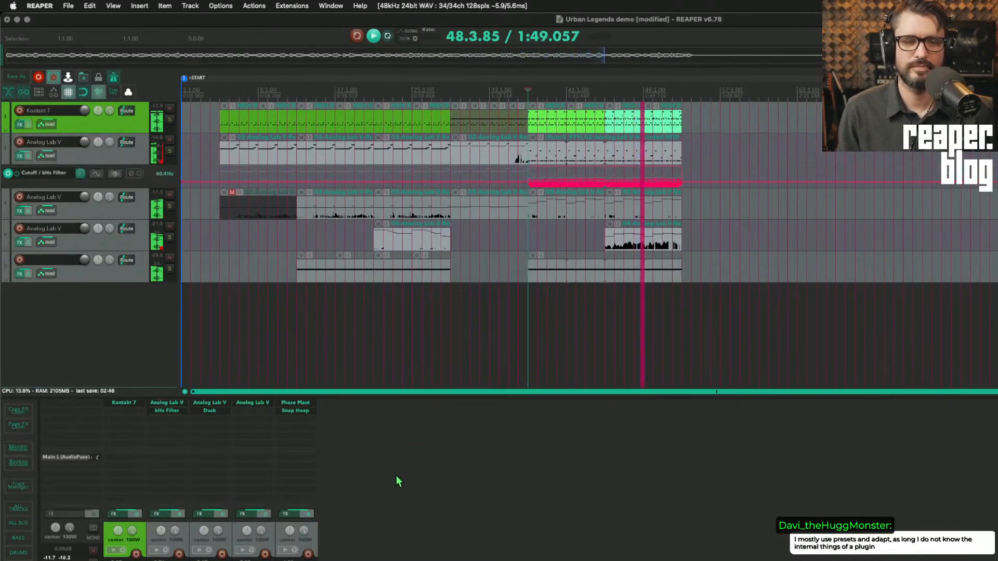
pyautogui.press('space')
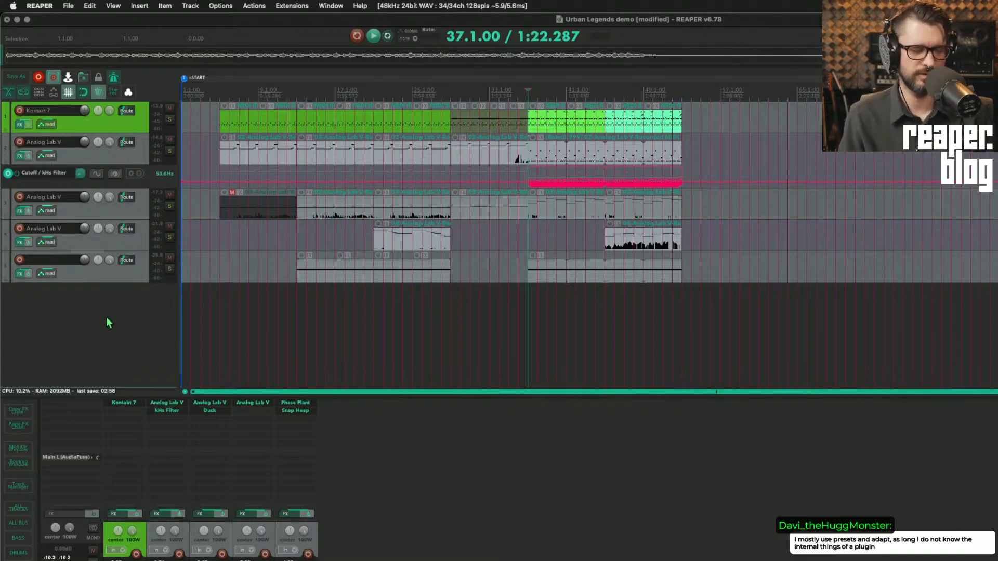
# Step: Search Fast FX Finder for "uvi" plugins
pyautogui.write('f')
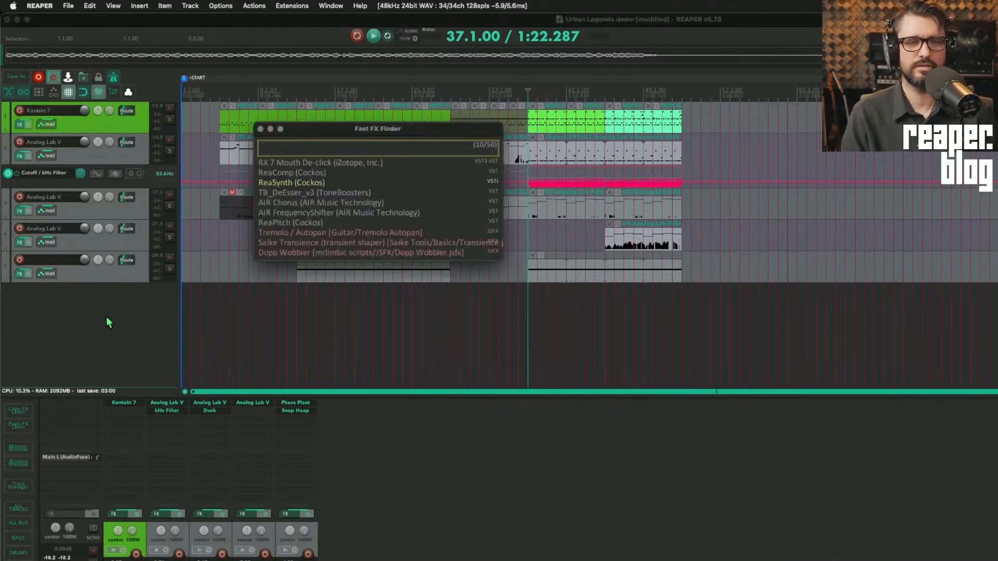
pyautogui.write('lkj')
pyautogui.press('BackSpace')
pyautogui.press('BackSpace')
pyautogui.press('BackSpace')
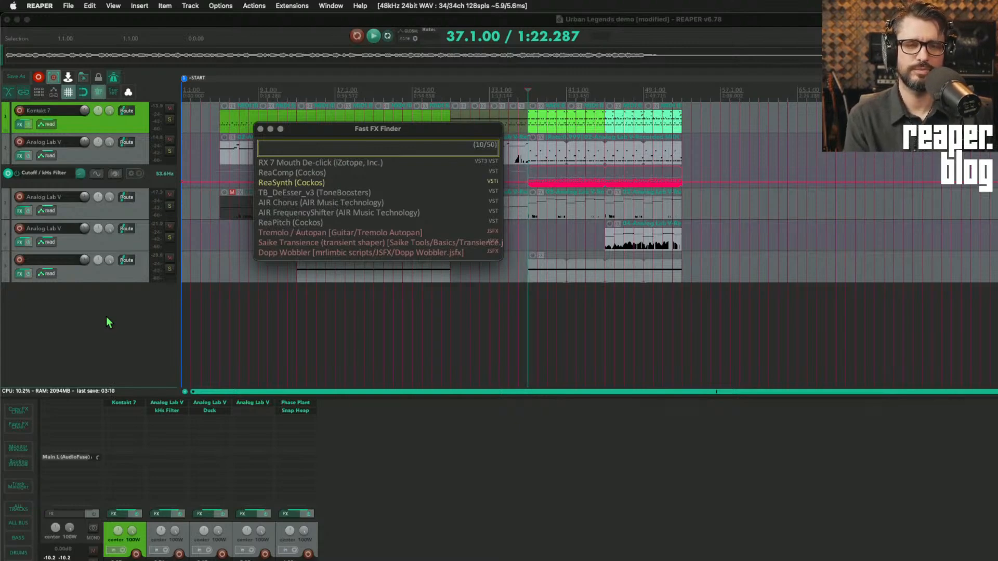
pyautogui.write('uvi')
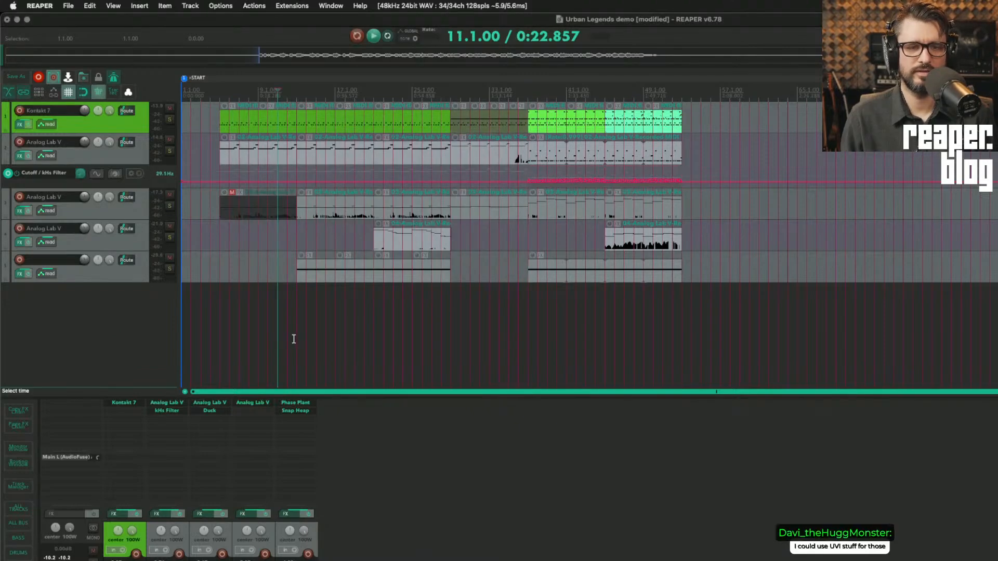
# Step: Place the edit cursor at bar 13 and open the DB: AVA Music database in the Media Explorer
pyautogui.click(294, 339)
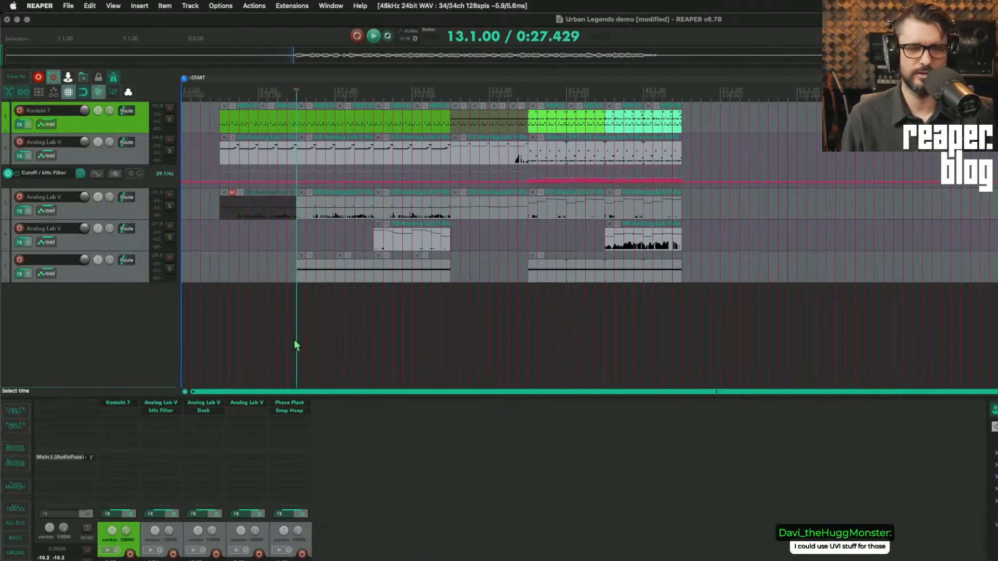
pyautogui.press('alt+super+x')
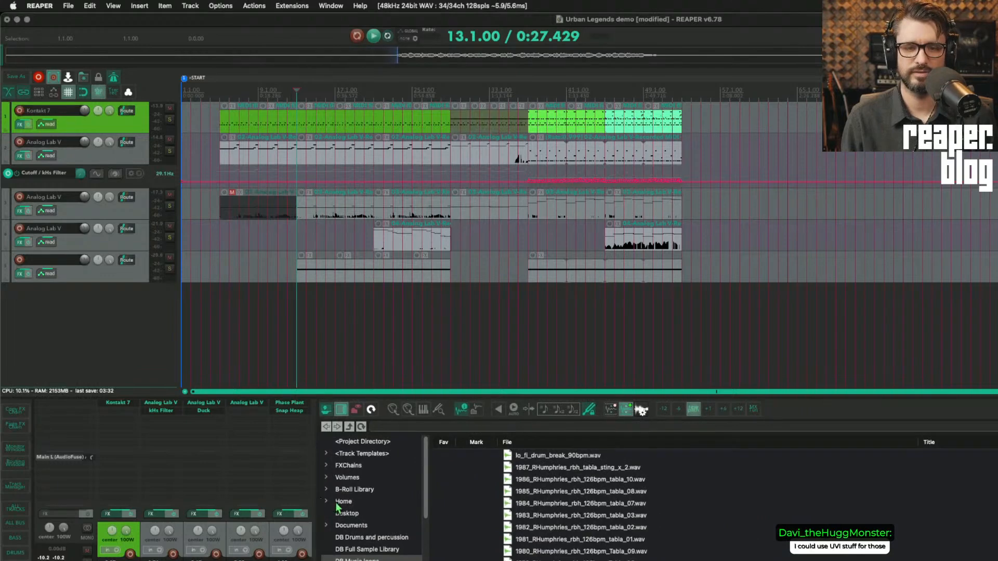
pyautogui.scroll(-5, 371, 500)
pyautogui.click(356, 546)
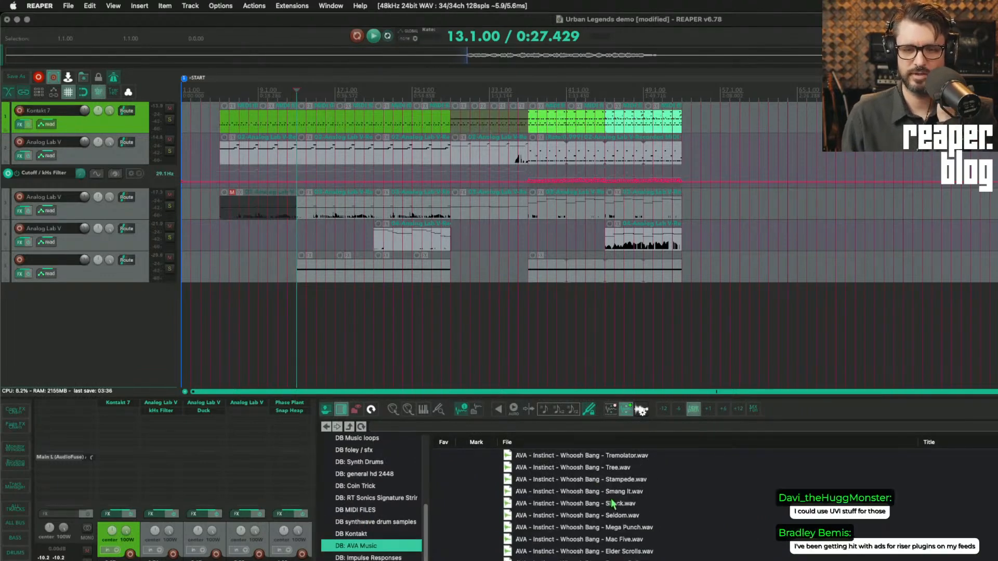
# Step: Preview the AVA Instinct samples Whoosh Bang - Tremolator, Whoosh Bang - Seldom and Sub Hit - Imperial
pyautogui.click(647, 454)
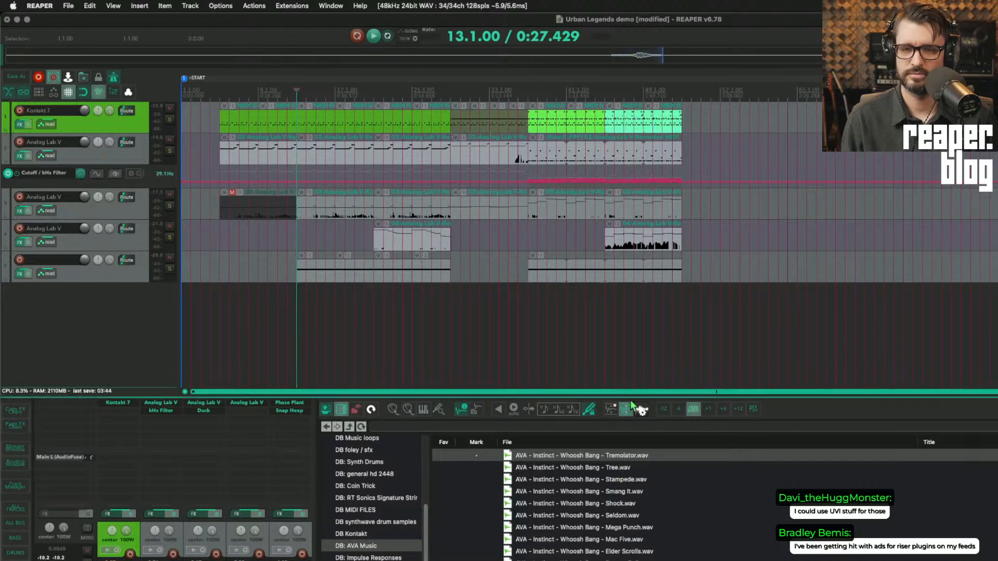
pyautogui.click(625, 518)
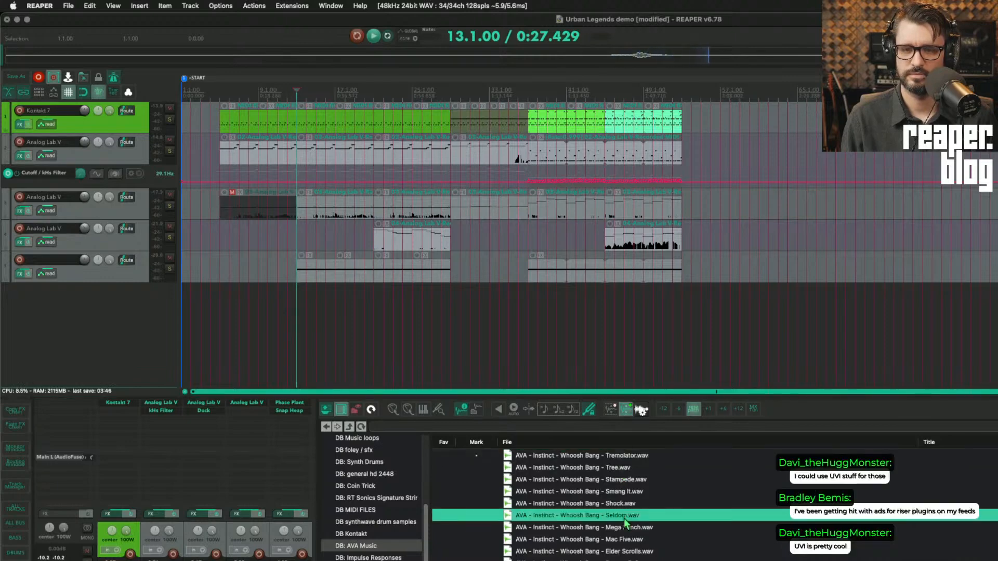
pyautogui.scroll(-10, 628, 541)
pyautogui.click(622, 510)
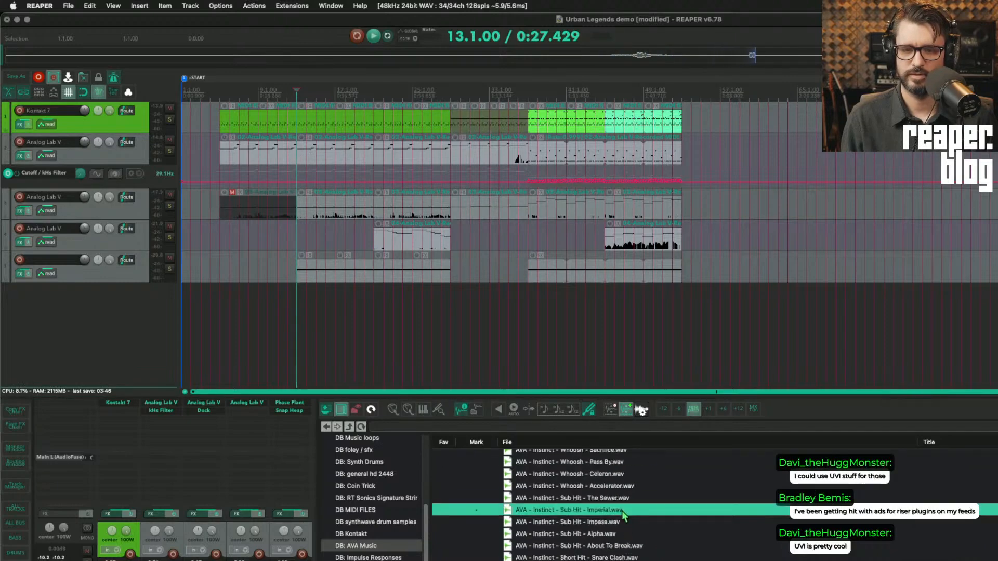
# Step: Browse past the AVA Instinct samples and preview the Glitch Whoosh Hit samples Zip Line, Taxi and Bend Down
pyautogui.scroll(-5, 625, 558)
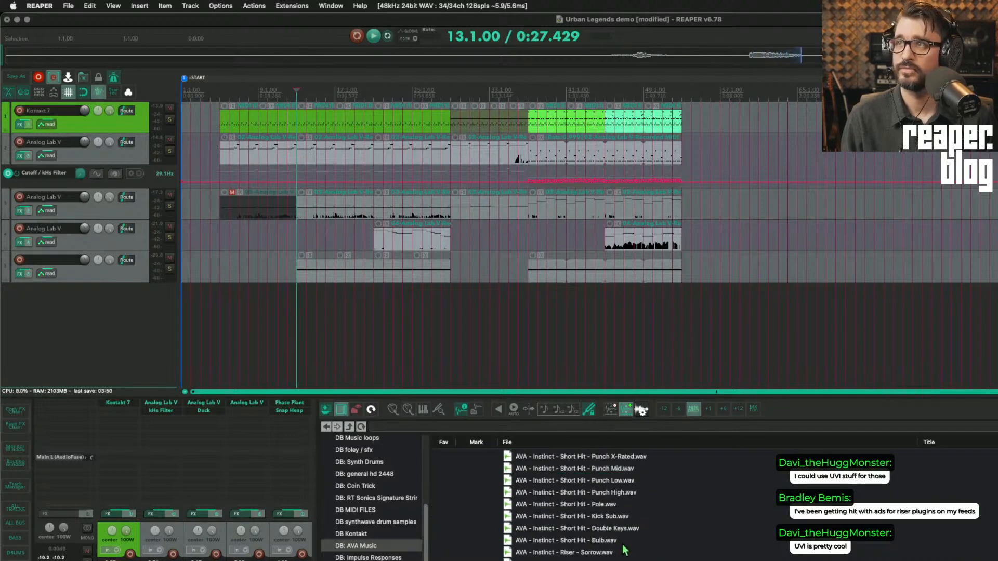
pyautogui.click(619, 546)
pyautogui.scroll(-4, 623, 556)
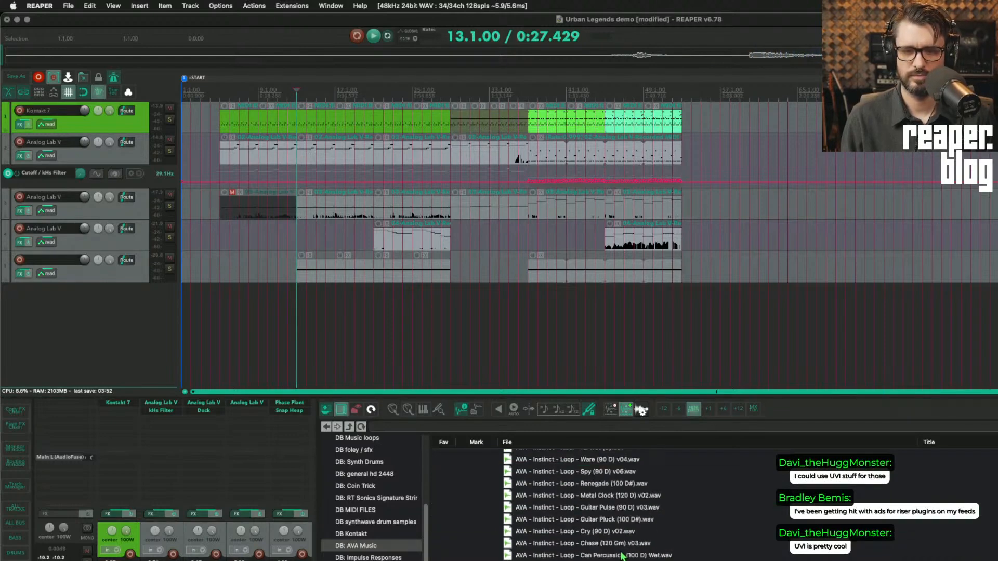
pyautogui.click(609, 507)
pyautogui.scroll(-5, 619, 541)
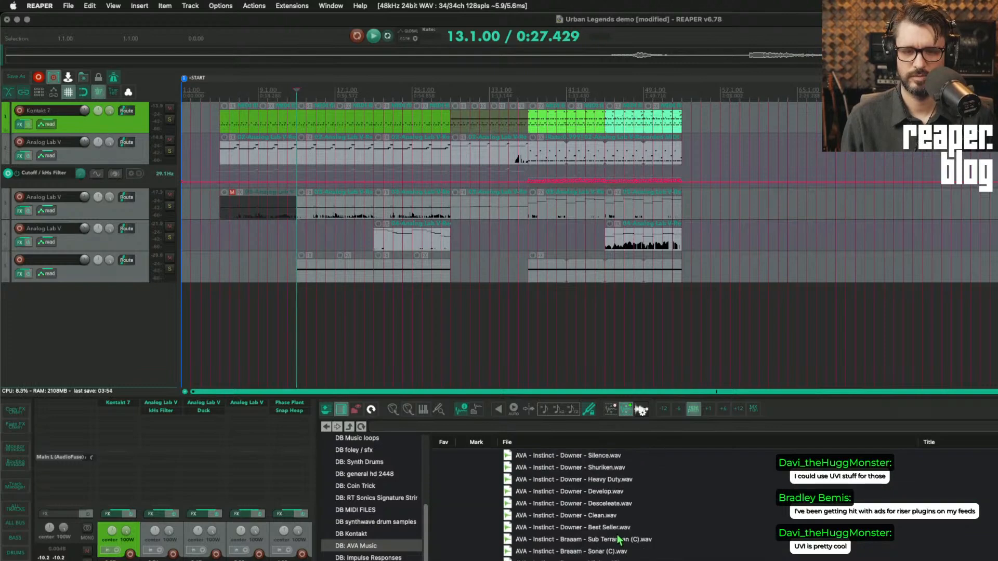
pyautogui.click(619, 491)
pyautogui.scroll(-3, 637, 520)
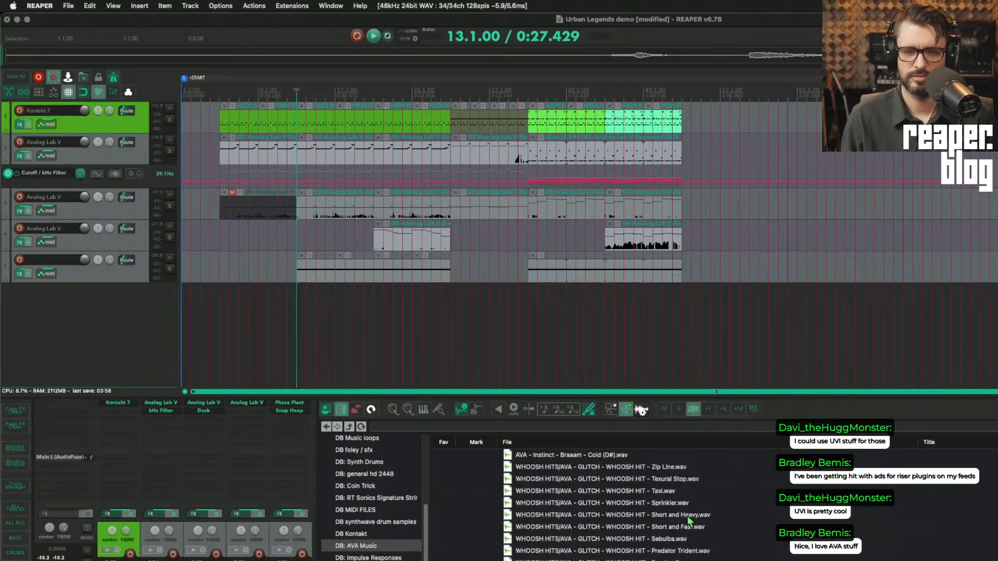
pyautogui.click(700, 467)
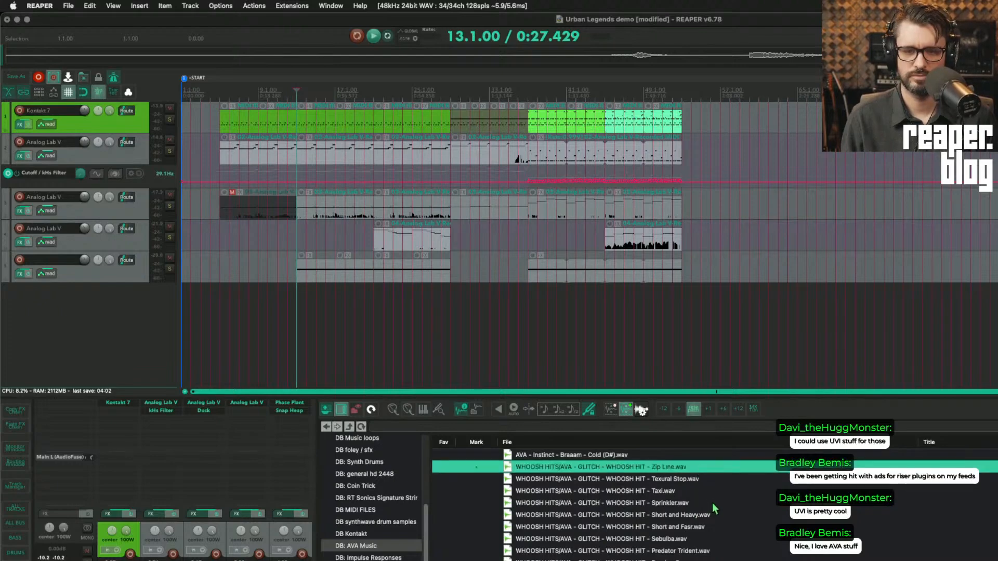
pyautogui.click(715, 495)
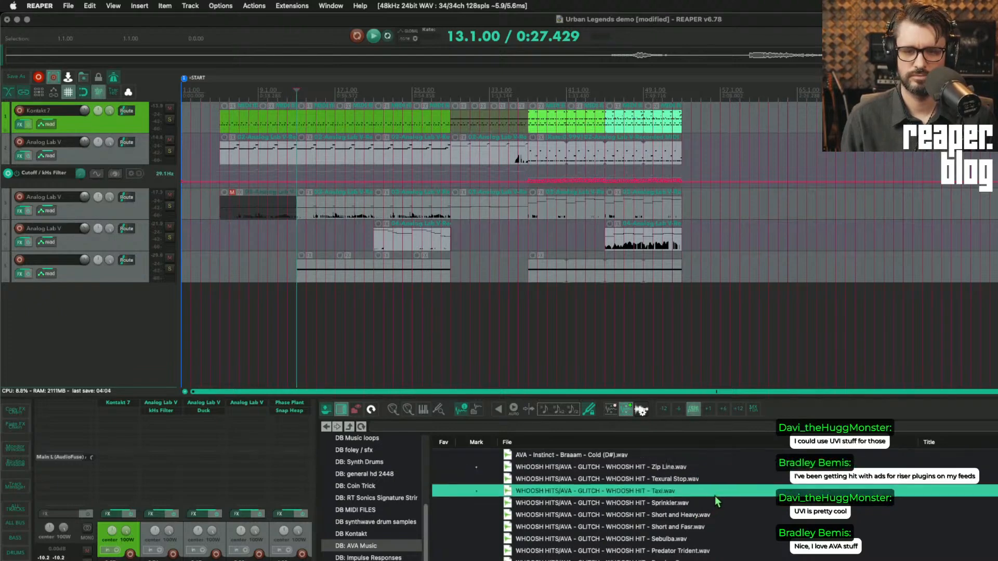
pyautogui.scroll(-5, 716, 523)
pyautogui.click(724, 476)
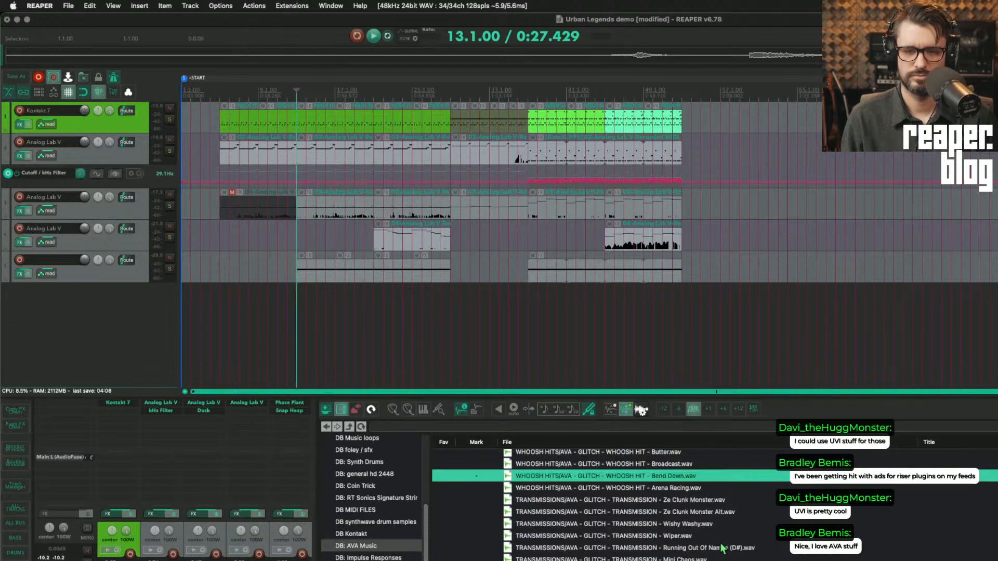
# Step: Preview the AVA EMI one-shots Whoosh Hit Noise - Sahara, a Whoosh Hit Heavy sample and Riser Simple - Crepite
pyautogui.scroll(-5, 722, 548)
pyautogui.scroll(5, 740, 532)
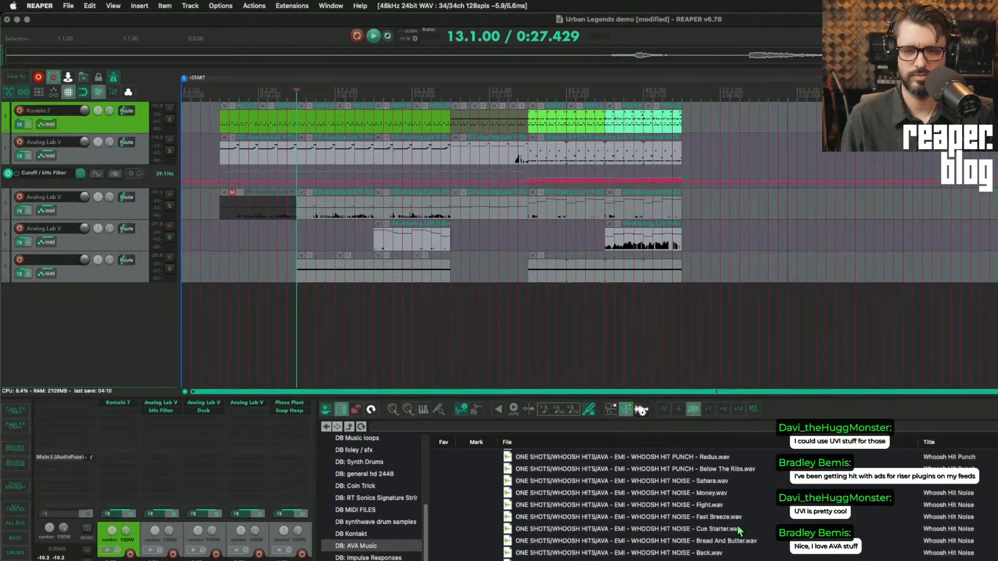
pyautogui.click(748, 491)
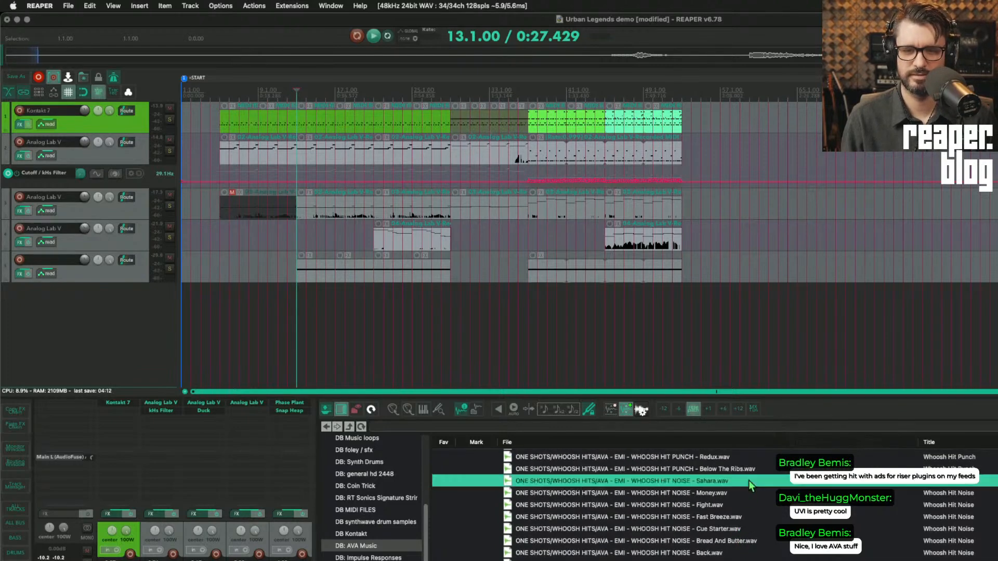
pyautogui.scroll(3, 749, 492)
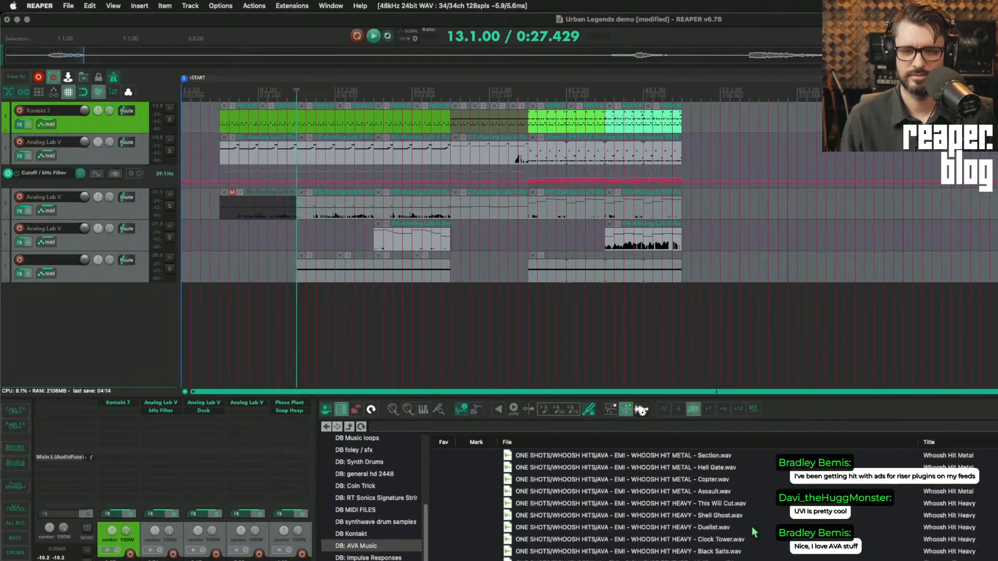
pyautogui.click(764, 560)
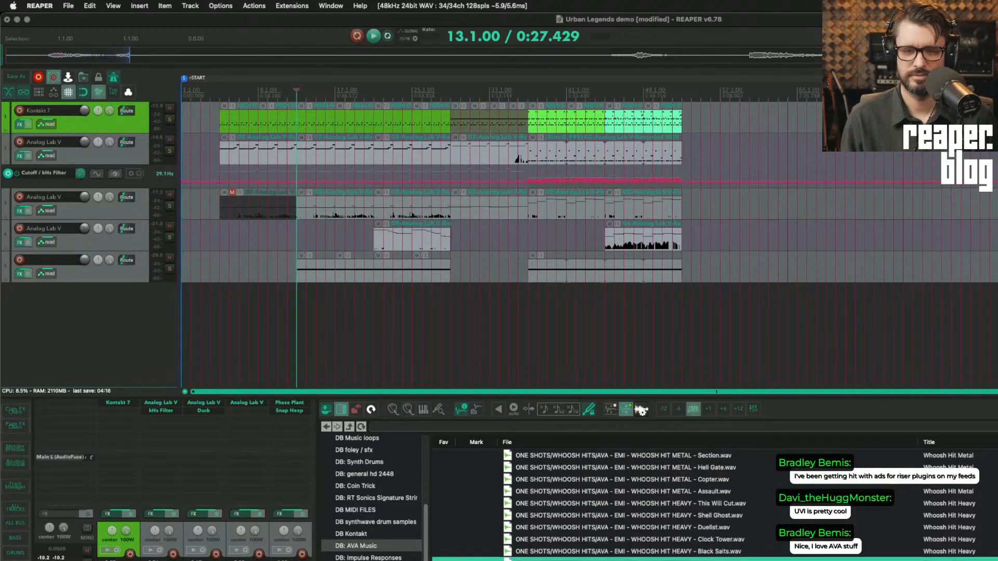
pyautogui.scroll(-5, 675, 504)
pyautogui.scroll(-3, 624, 504)
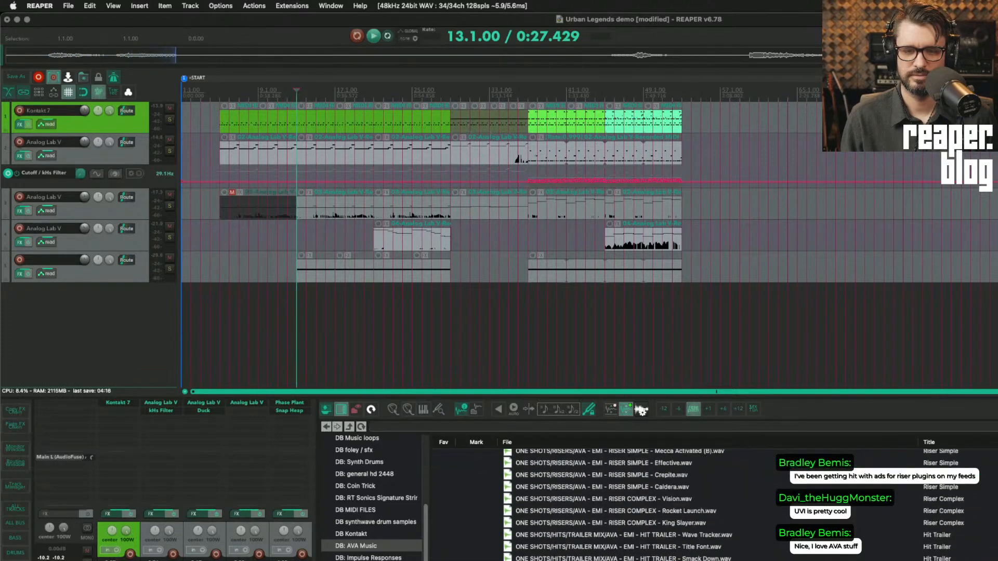
pyautogui.click(749, 476)
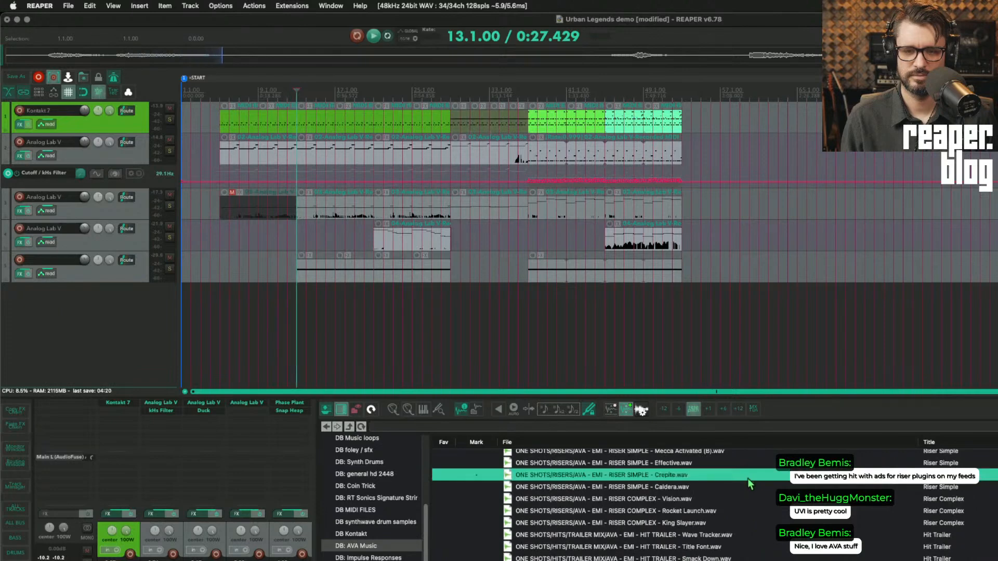
# Step: Preview the Cine Mix samples Hit Ens Metal - Smack Down and Hit Ens Metal - Gate Keeper
pyautogui.scroll(-8, 748, 483)
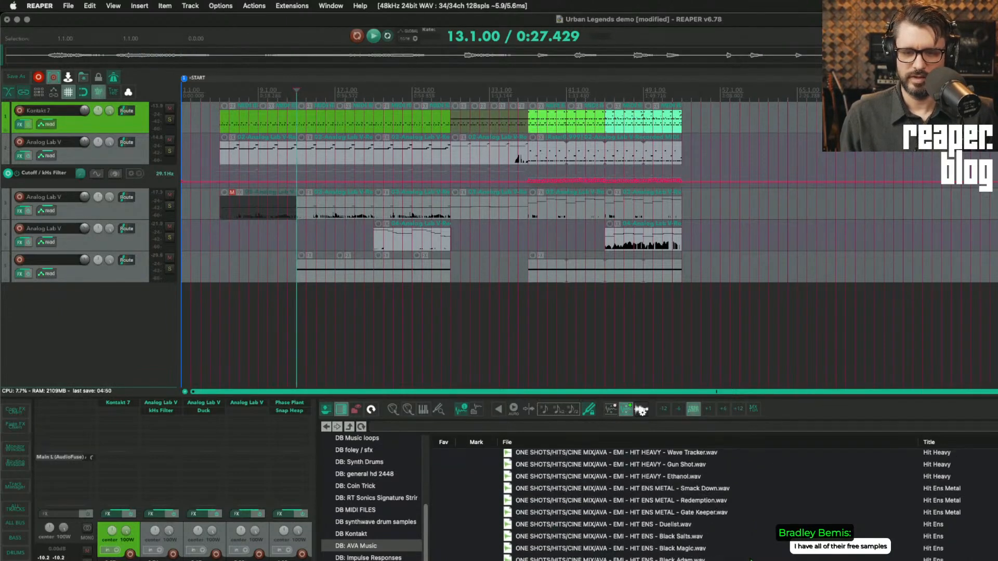
pyautogui.scroll(-5, 750, 560)
pyautogui.scroll(5, 750, 560)
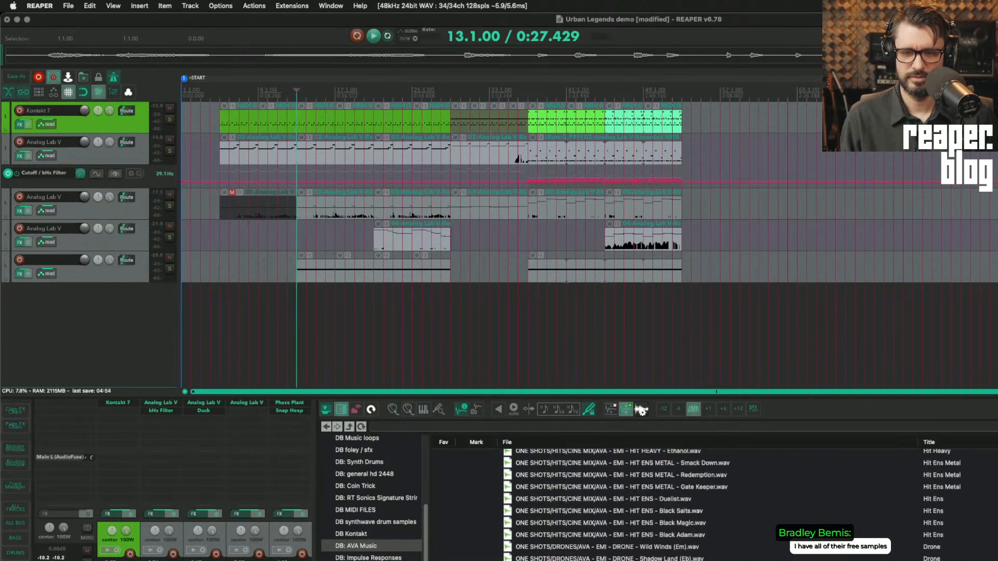
pyautogui.click(659, 466)
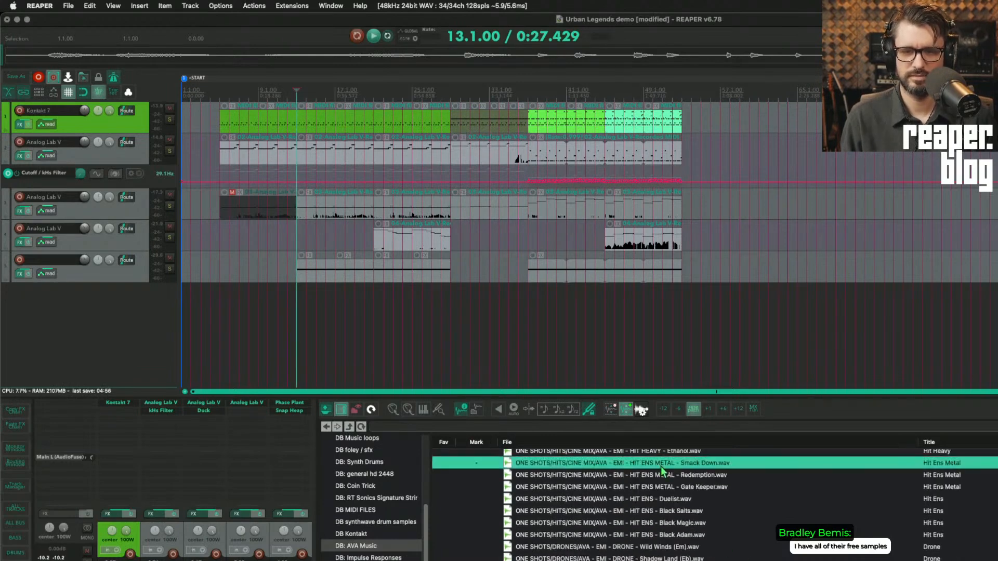
pyautogui.click(676, 485)
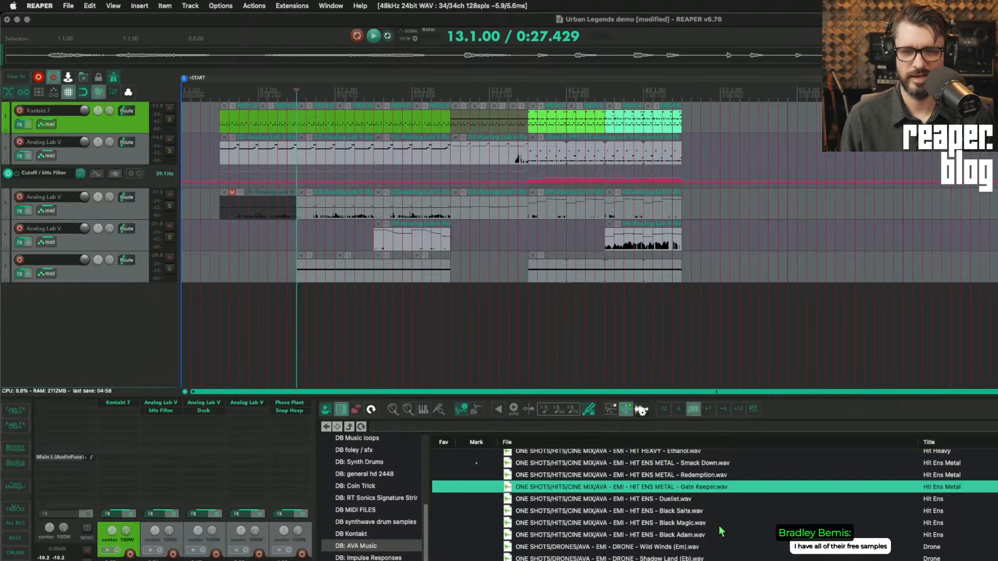
# Step: Filter the AVA Music database by "metal" and preview samples including Section, Metal Scrap, Smack Down, Assault and Copter
pyautogui.write('metal')
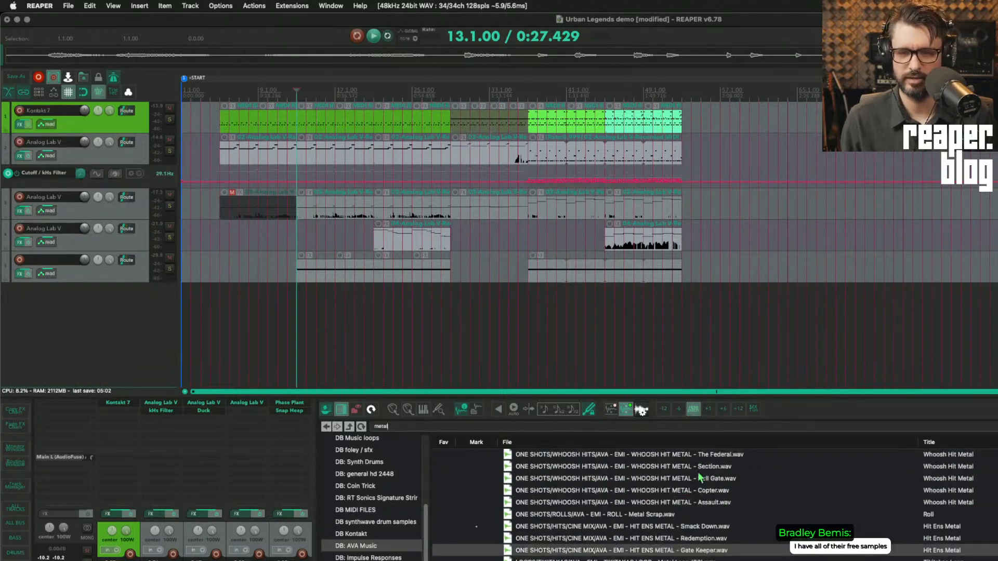
pyautogui.click(725, 467)
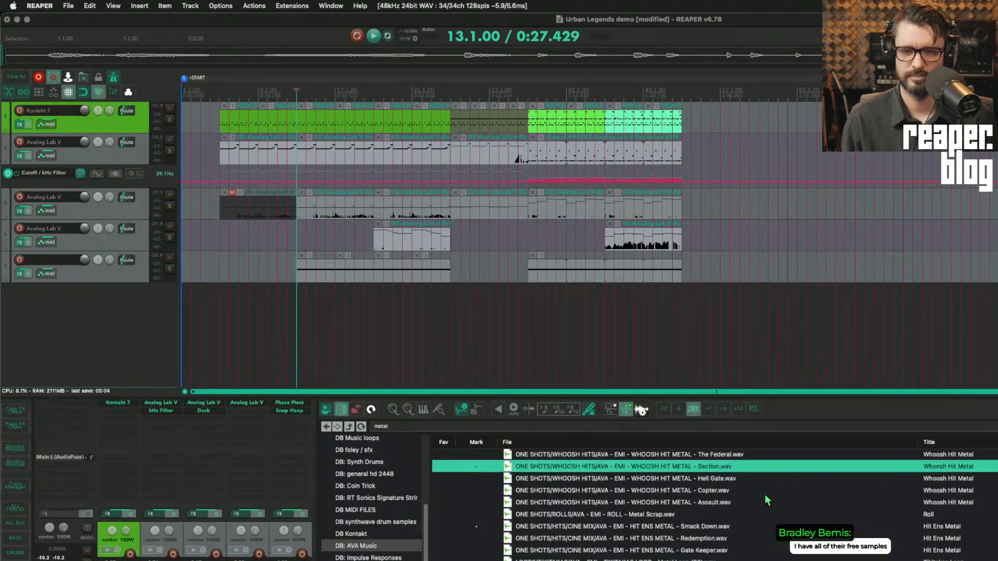
pyautogui.click(732, 520)
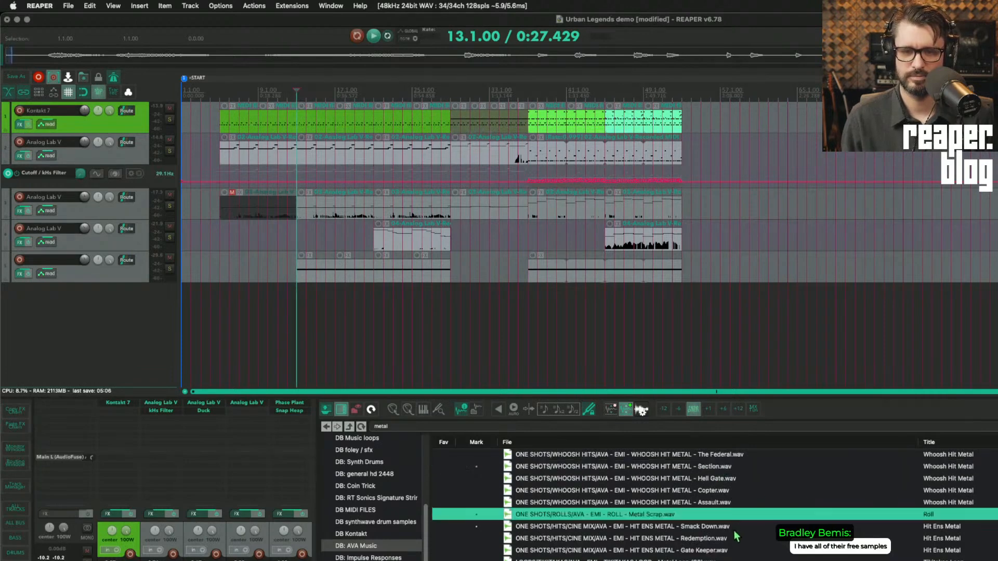
pyautogui.click(734, 528)
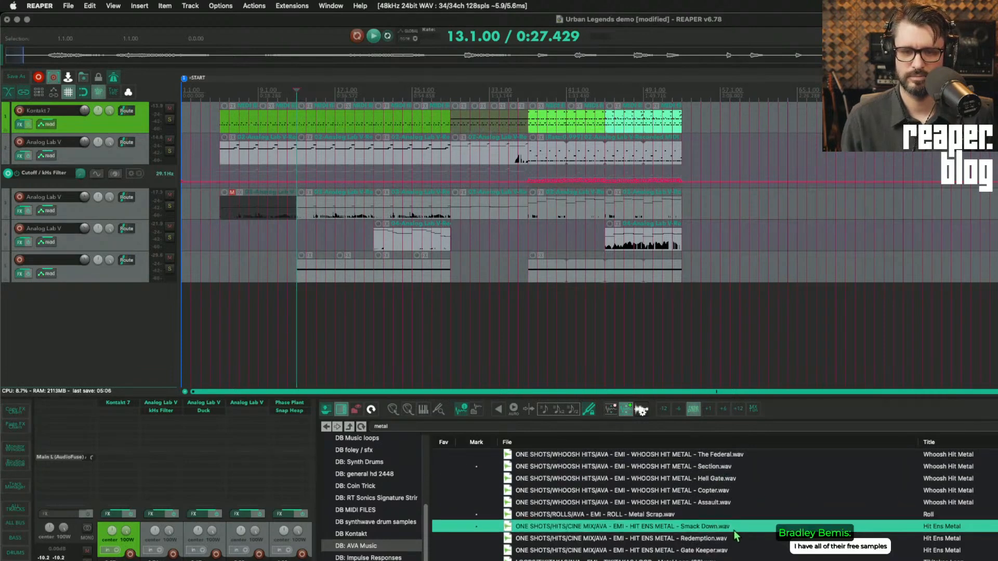
pyautogui.click(743, 560)
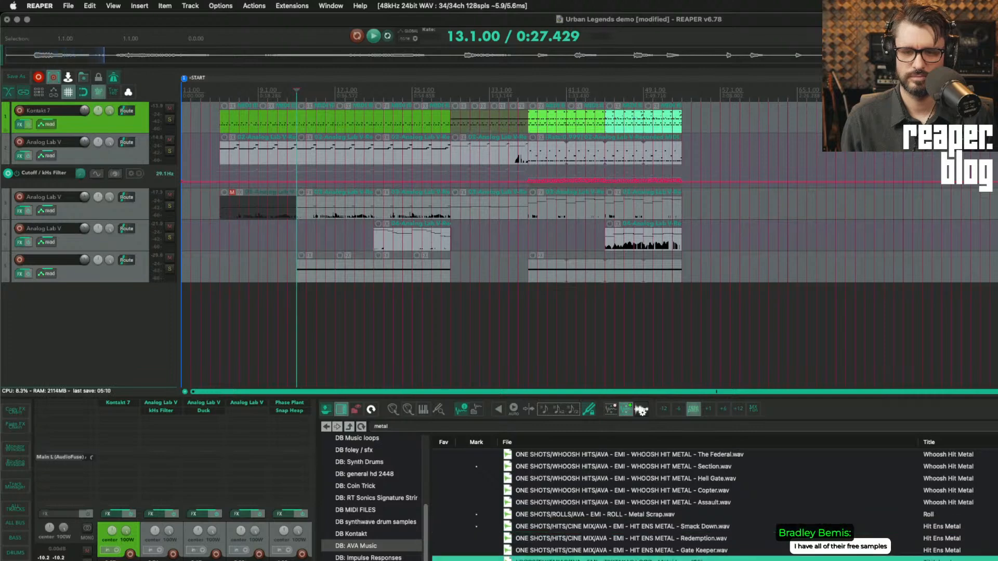
pyautogui.press('Down')
pyautogui.click(739, 515)
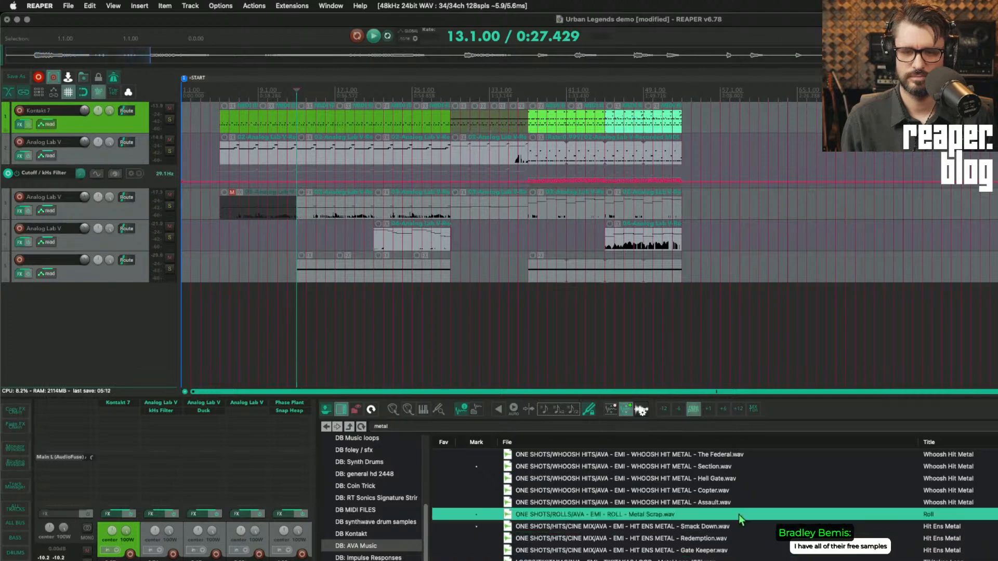
pyautogui.click(741, 504)
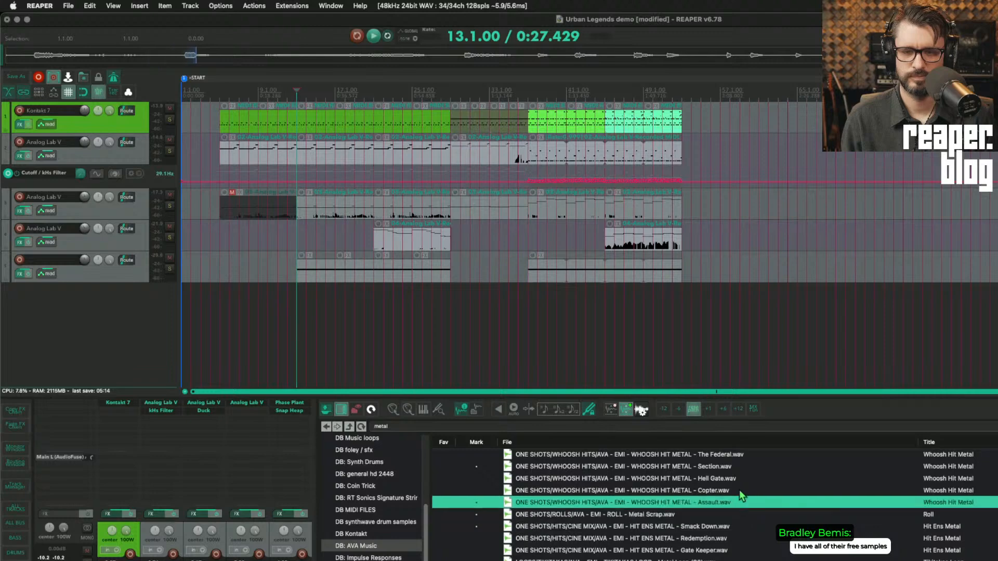
pyautogui.click(740, 492)
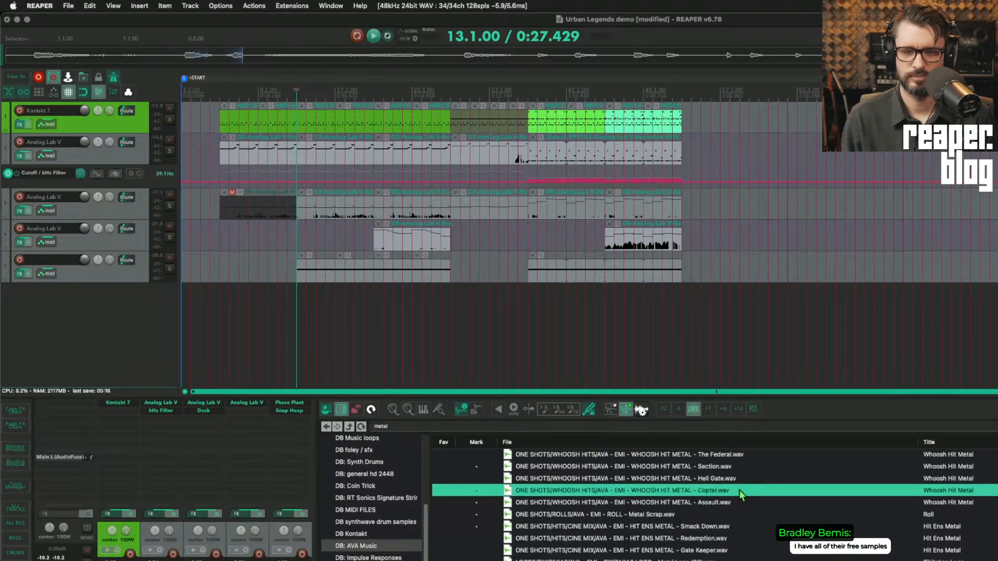
# Step: Clear the "metal" filter, open the DB foley / sfx database, and preview Spear Blade on Haft and Spear Haft on Haft
pyautogui.doubleClick(405, 427)
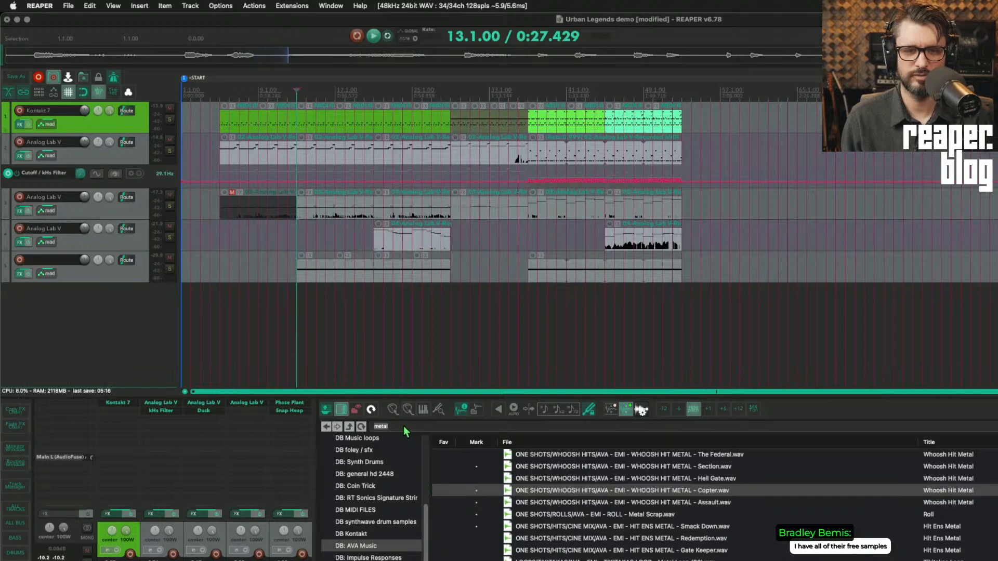
pyautogui.press('BackSpace')
pyautogui.scroll(3, 375, 517)
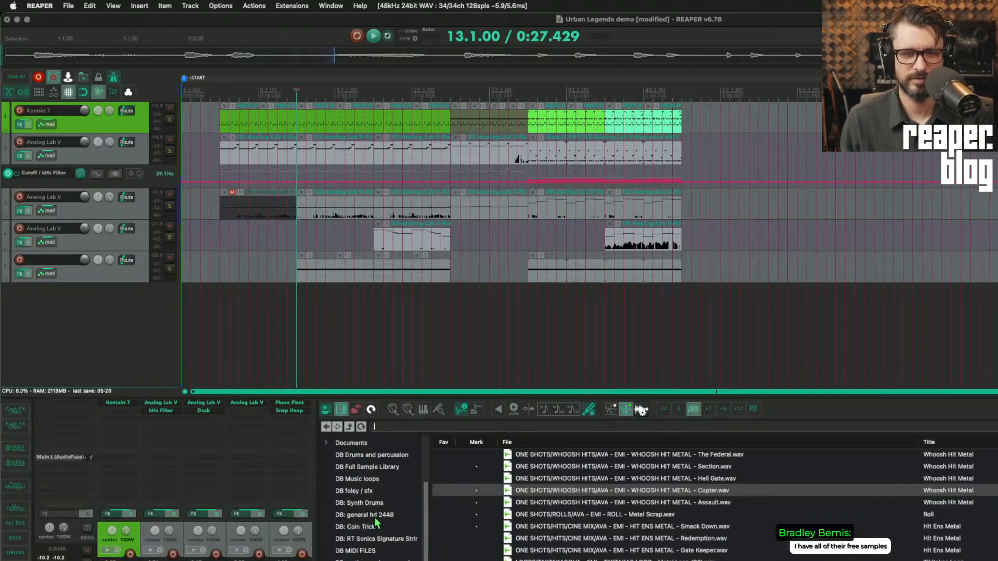
pyautogui.click(364, 491)
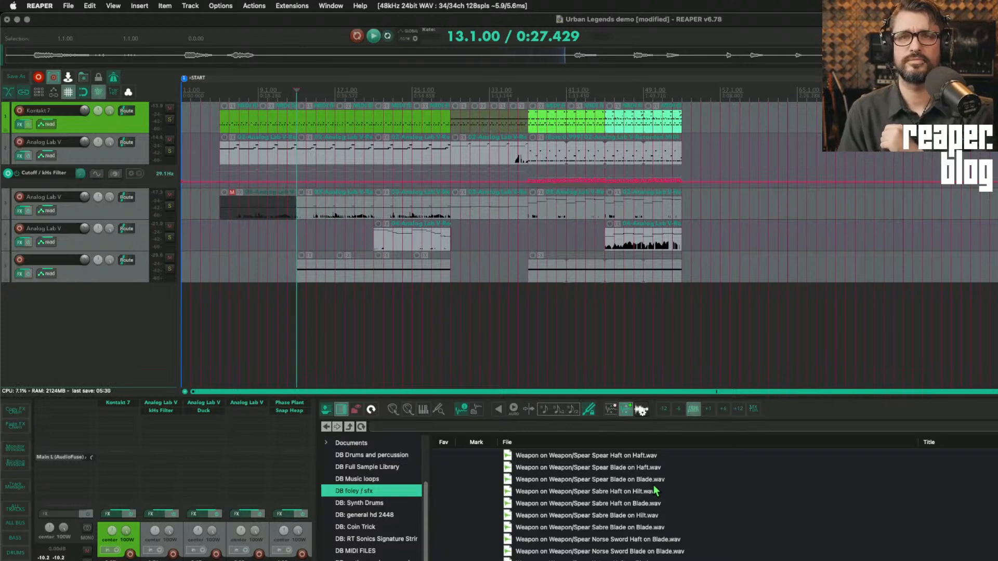
pyautogui.click(658, 468)
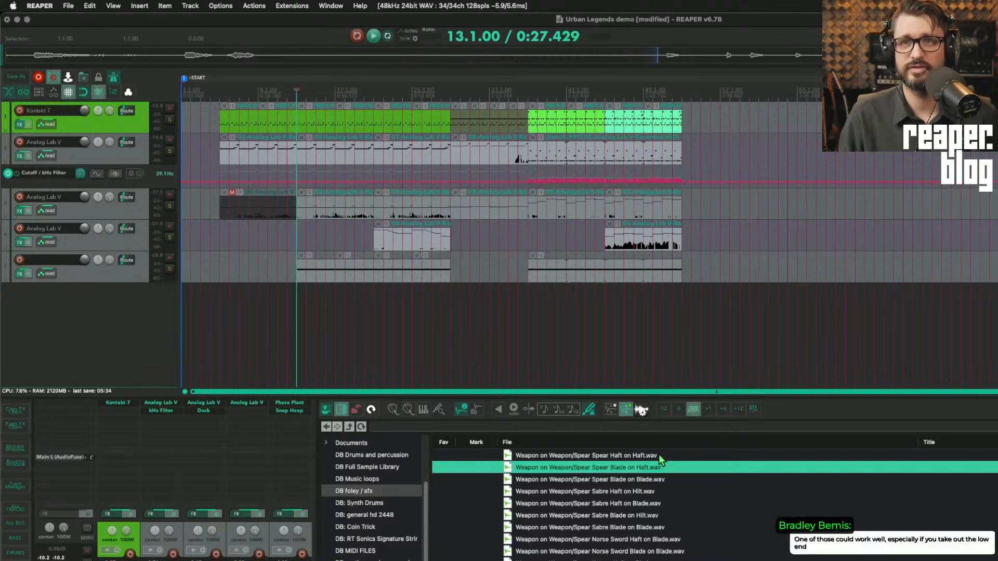
pyautogui.press('Up')
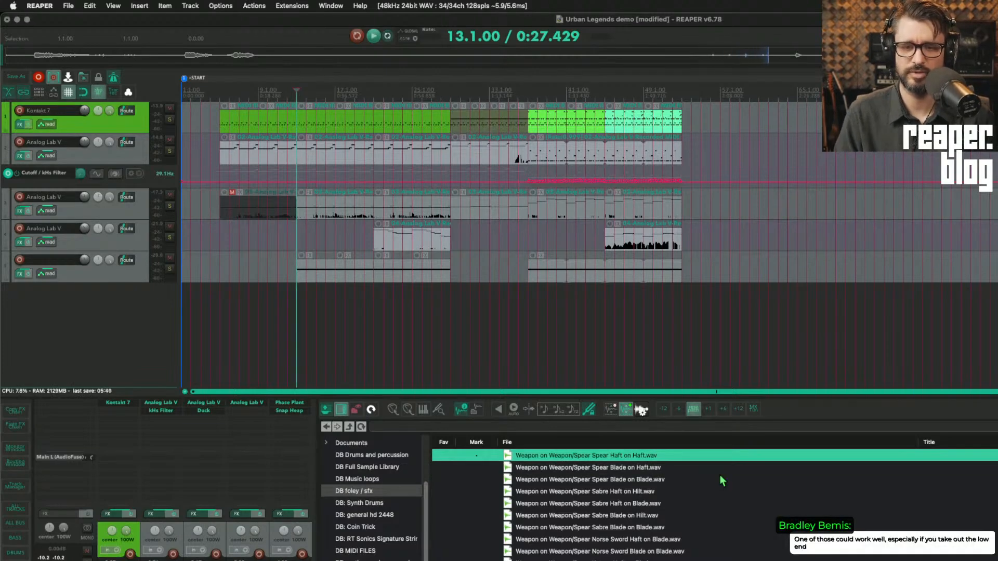
# Step: Search the foley / sfx database for "anvil" and for "blacksmith"
pyautogui.scroll(-15, 717, 480)
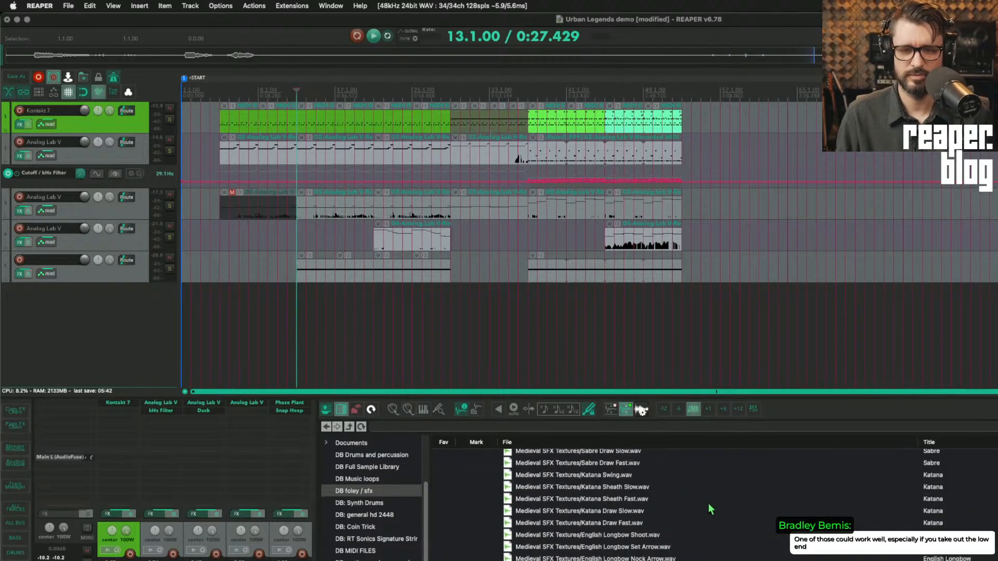
pyautogui.click(405, 428)
pyautogui.write('ar')
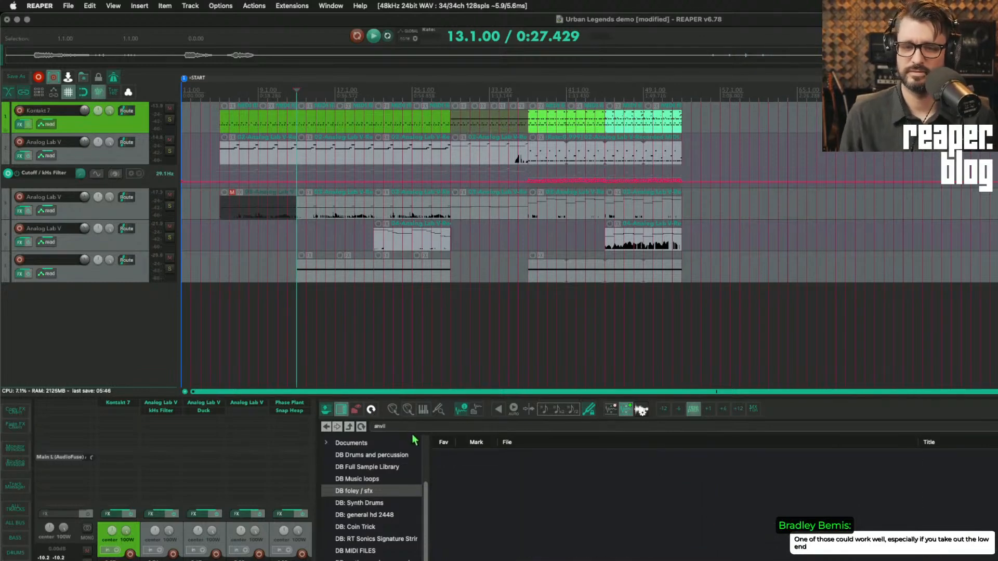
pyautogui.press('BackSpace')
pyautogui.press('BackSpace')
pyautogui.press('BackSpace')
pyautogui.press('BackSpace')
pyautogui.press('BackSpace')
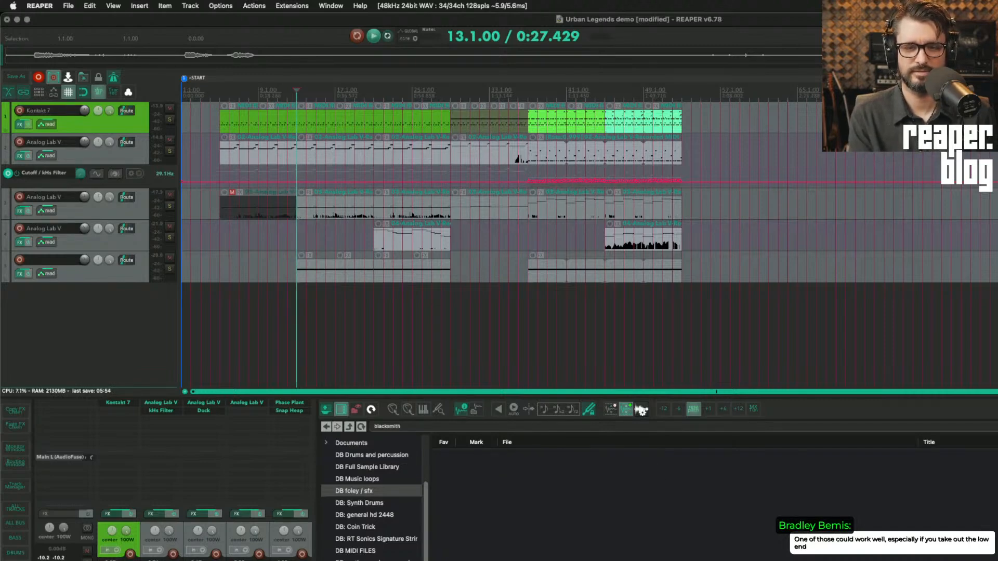
# Step: Search the foley / sfx database for "hammer" and preview JustAmbience_ConstructionSite_50.wav
pyautogui.press('BackSpace')
pyautogui.press('BackSpace')
pyautogui.press('BackSpace')
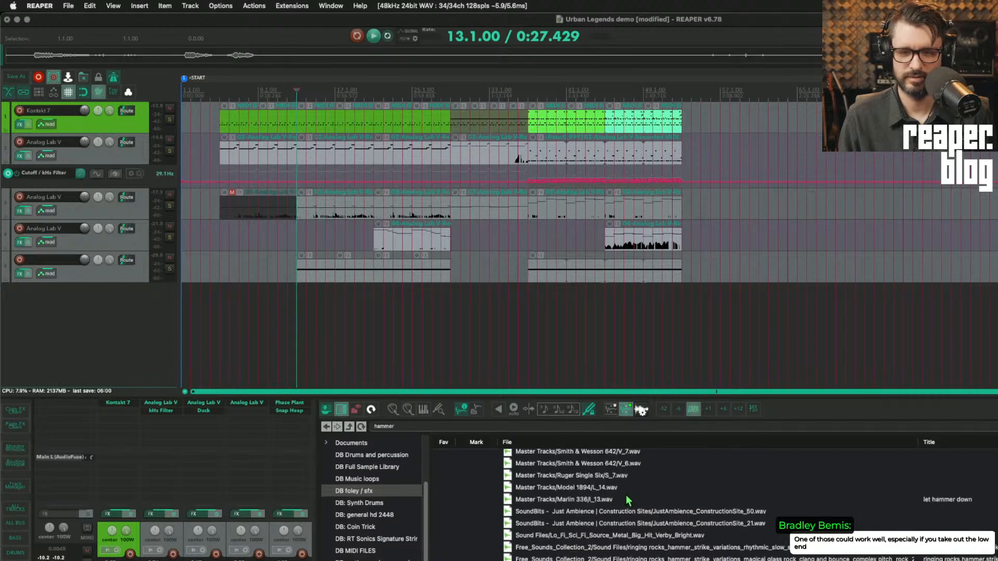
pyautogui.scroll(-3, 628, 500)
pyautogui.click(656, 488)
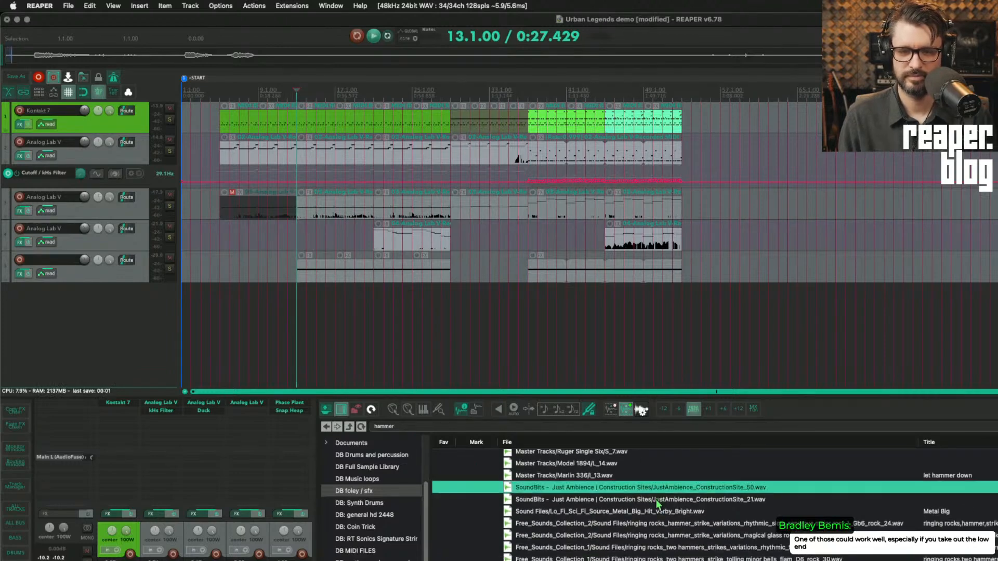
# Step: Preview Lo_Fi_Sci_Fi_Source_Metal_Big_Hit_Verby_Bright.wav and a ringing rocks hammer-strike sample
pyautogui.click(668, 515)
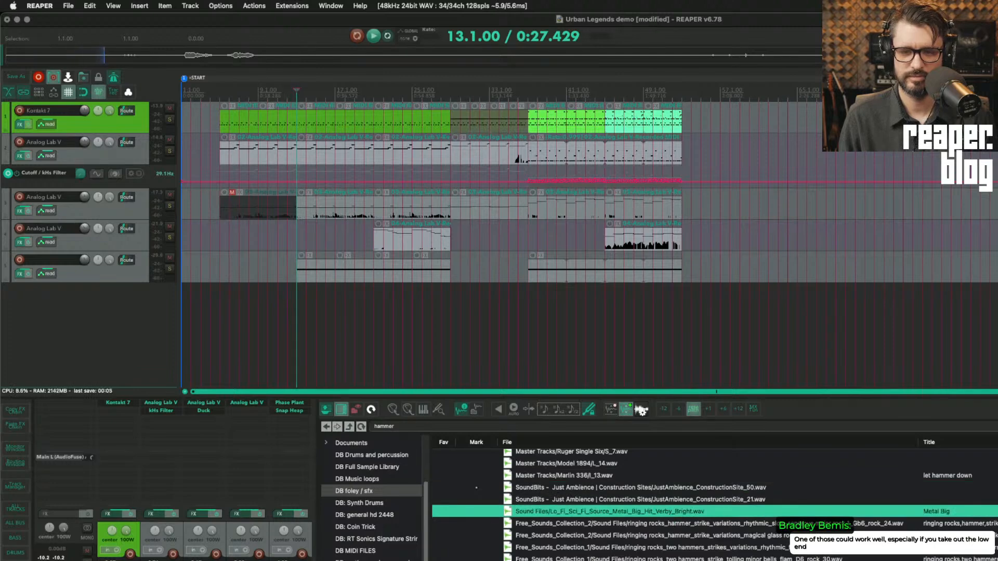
pyautogui.click(731, 539)
pyautogui.click(723, 513)
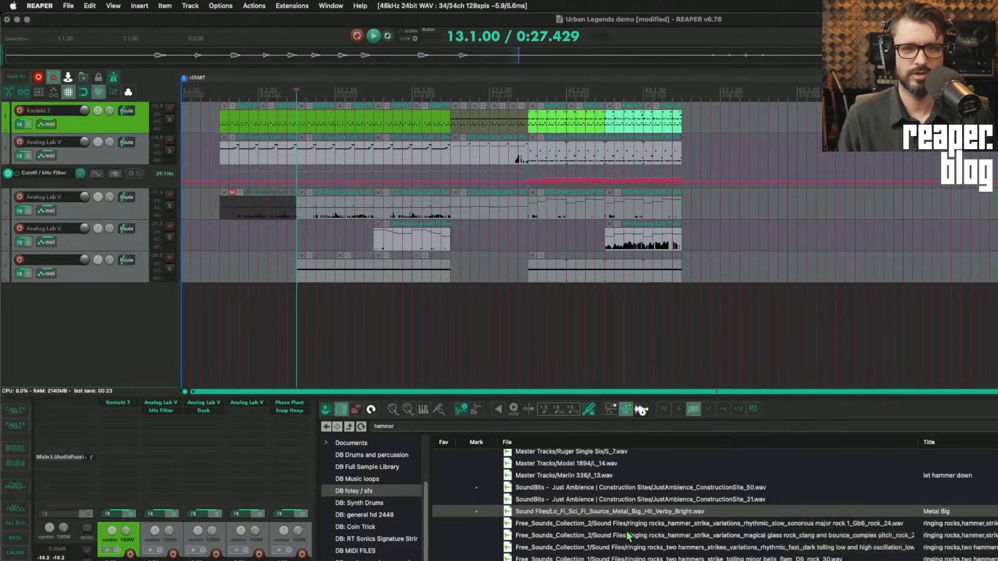
# Step: Place the Lo_Fi_Sci_Fi_Source metal hit on a new track near bar 5 and move that track directly below Kontakt 7
pyautogui.moveTo(359, 400); pyautogui.dragTo(336, 354)
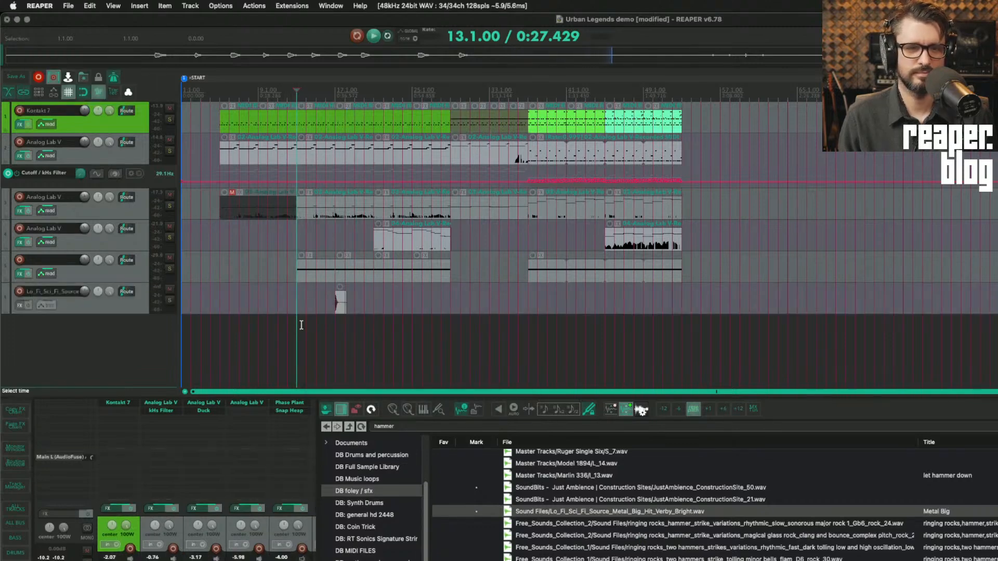
pyautogui.click(121, 310)
pyautogui.moveTo(120, 147); pyautogui.dragTo(121, 148)
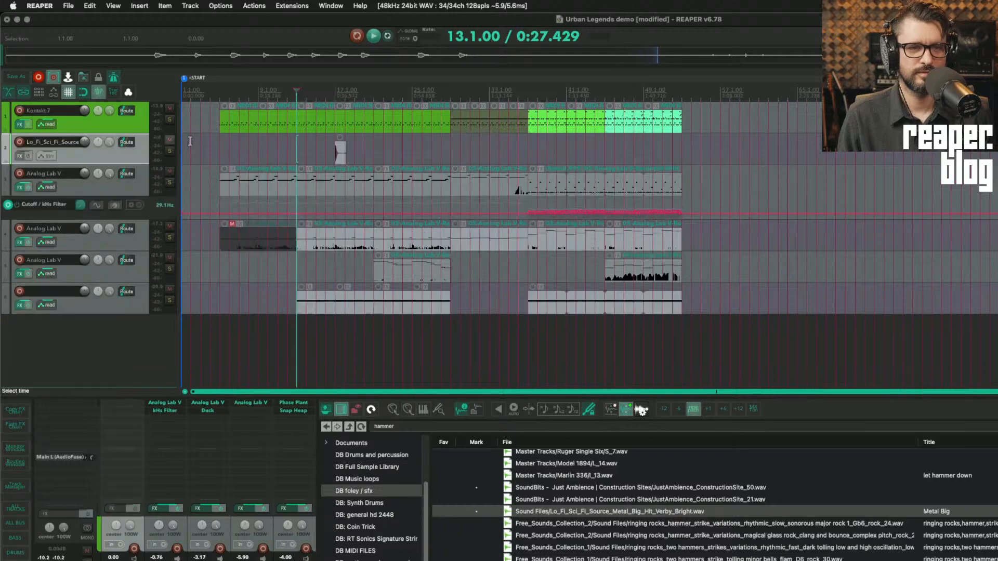
# Step: Lower the metal hit item's volume to -10.80 dB and play it back from bar 5
pyautogui.click(319, 151)
pyautogui.scroll(3, 319, 151)
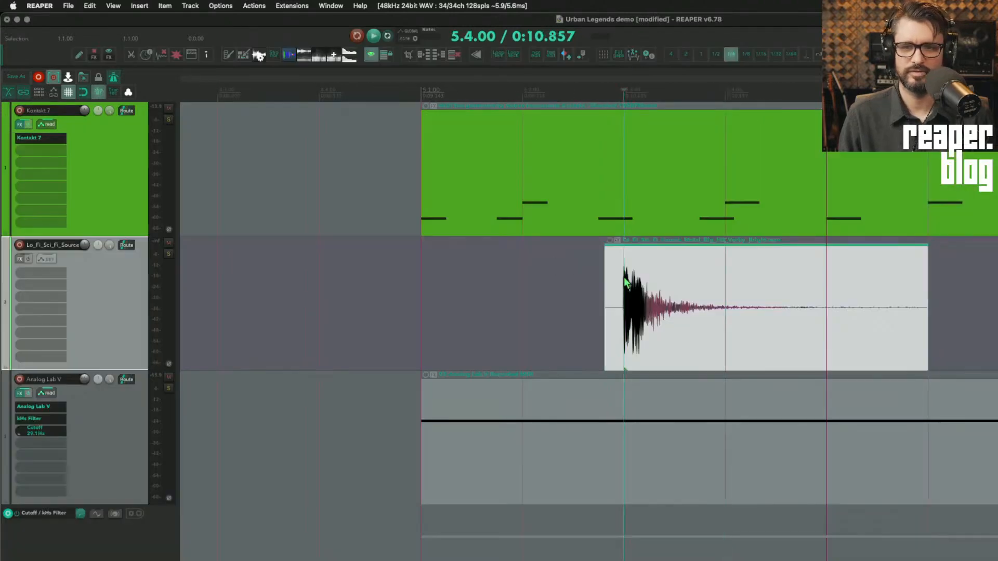
pyautogui.moveTo(610, 249); pyautogui.dragTo(616, 295)
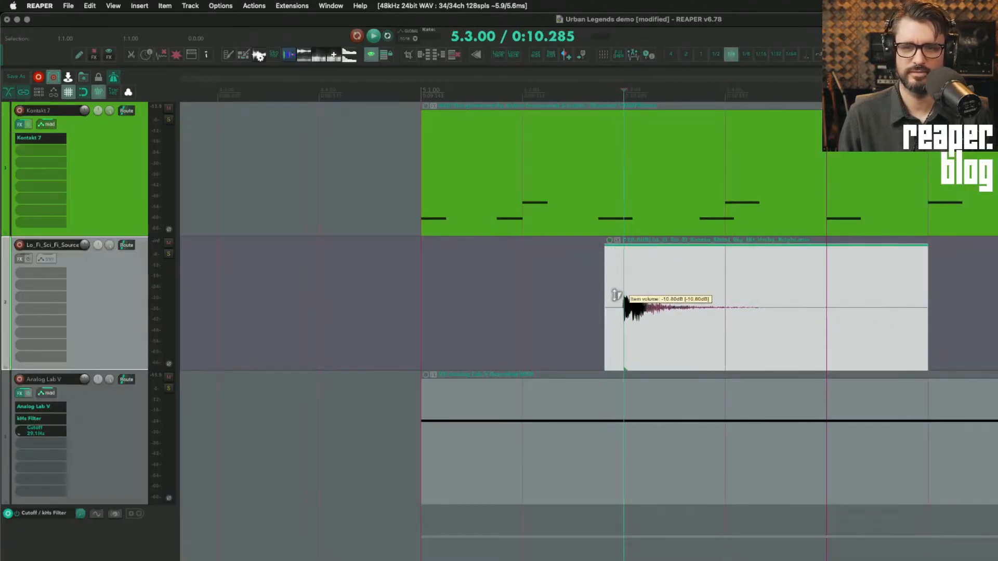
pyautogui.click(417, 300)
pyautogui.press('space')
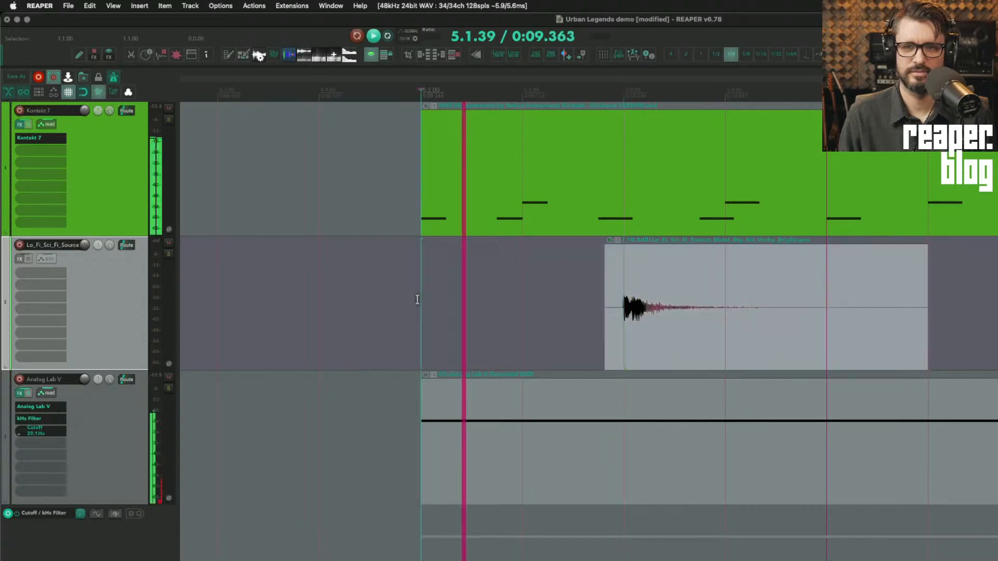
pyautogui.press('space')
# Step: Move the metal hit item one beat earlier so its transient lands on beat 2 of bar 5, and audition it
pyautogui.moveTo(677, 320); pyautogui.dragTo(539, 320)
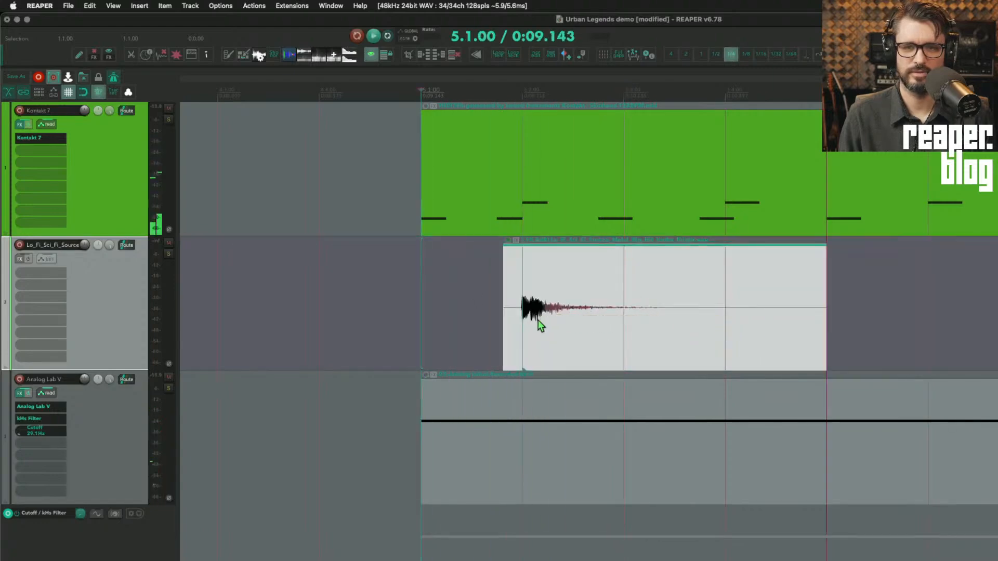
pyautogui.press('space')
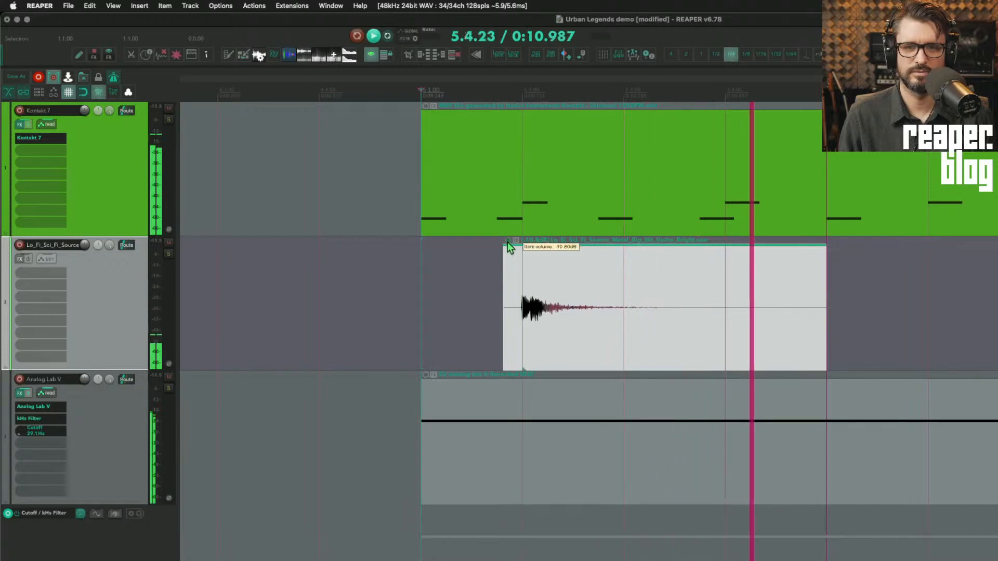
pyautogui.press('space')
pyautogui.press('space')
pyautogui.press('space')
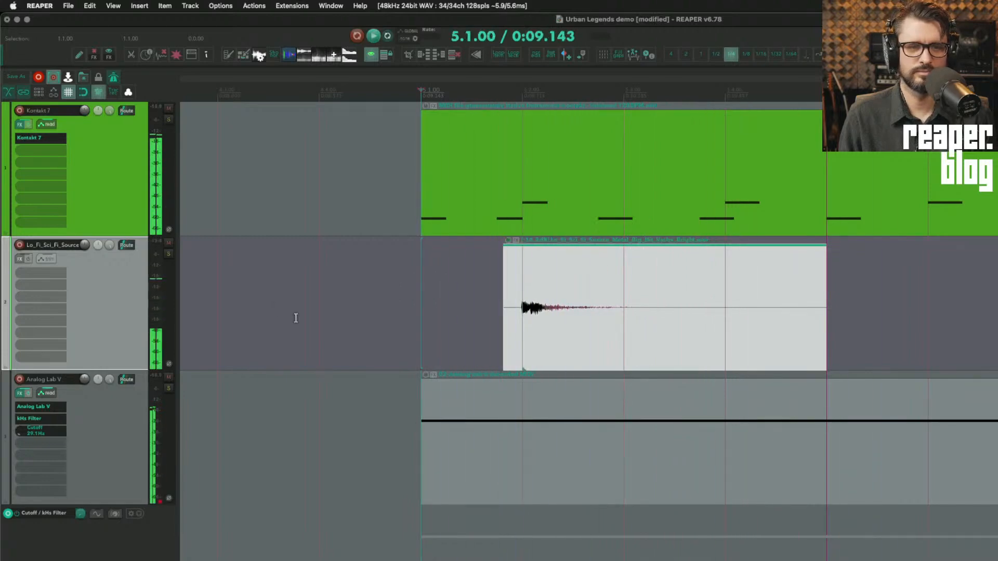
# Step: Lower the metal hit item's volume further to about -22 dB and replay from bar 5
pyautogui.moveTo(535, 247); pyautogui.dragTo(511, 271)
pyautogui.press('space')
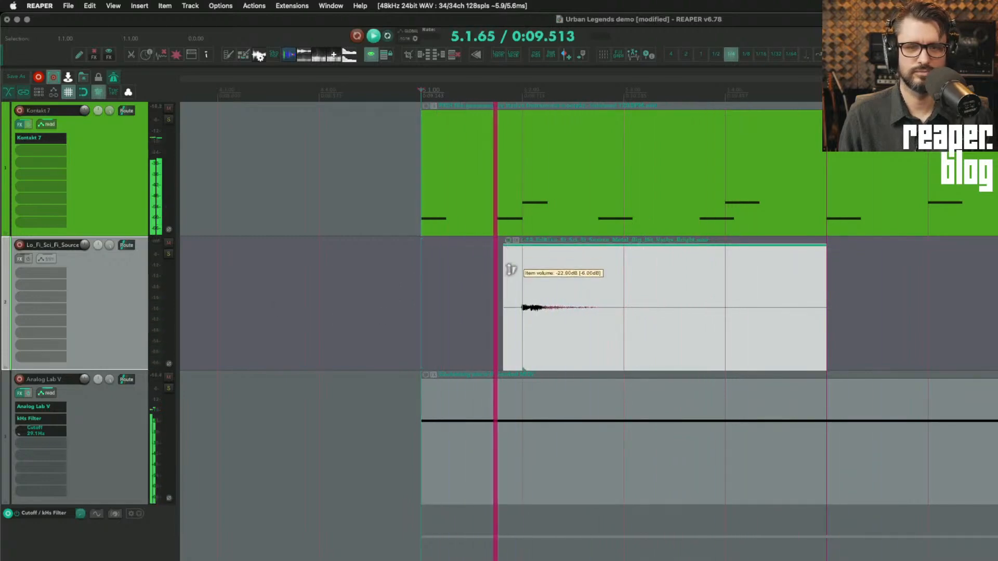
pyautogui.press('space')
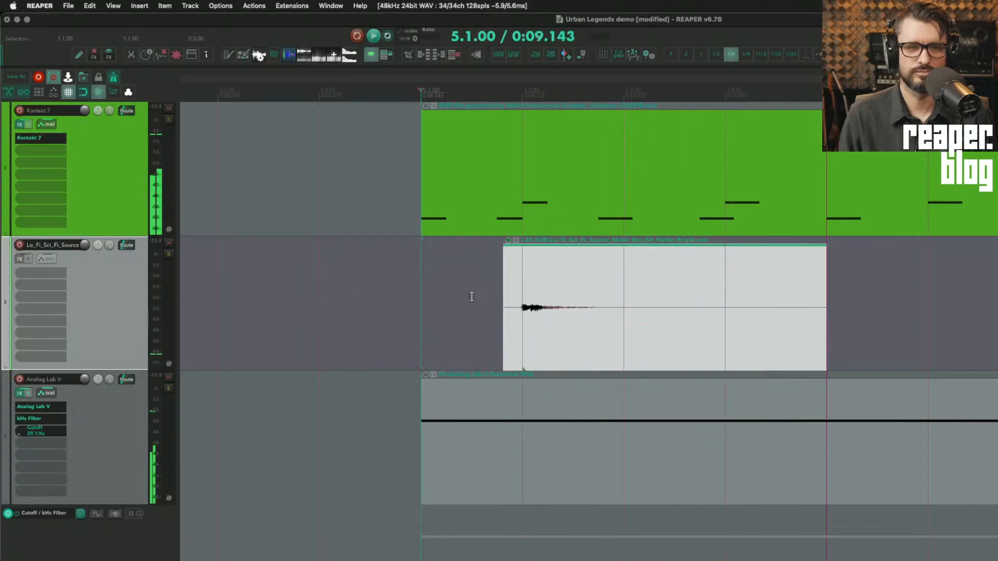
# Step: Try the JS Dusk Verb (saike) reverb on the Lo_Fi_Sci_Fi_Source track and audition it from bar 5
pyautogui.doubleClick(58, 280)
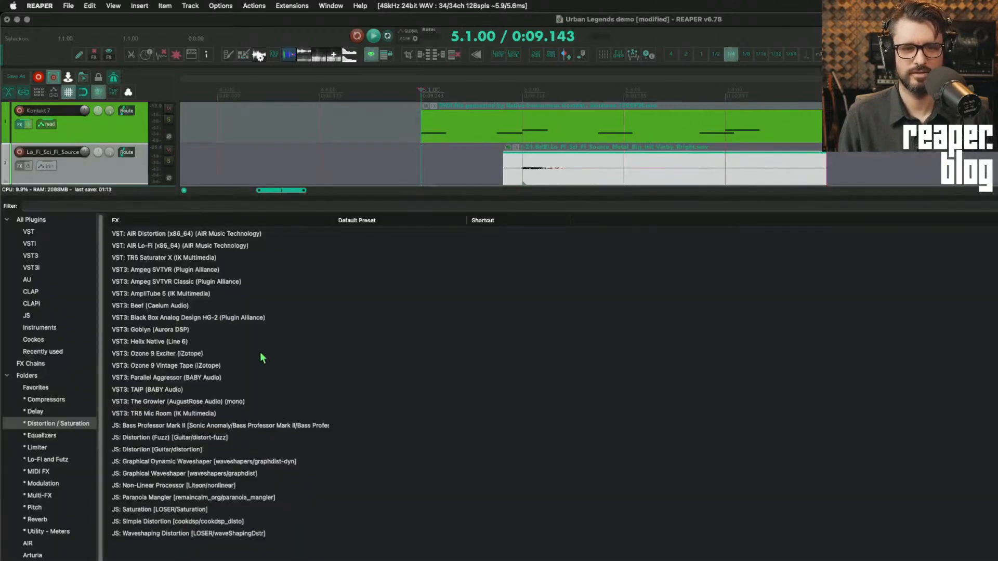
pyautogui.write('verb')
pyautogui.press('Return')
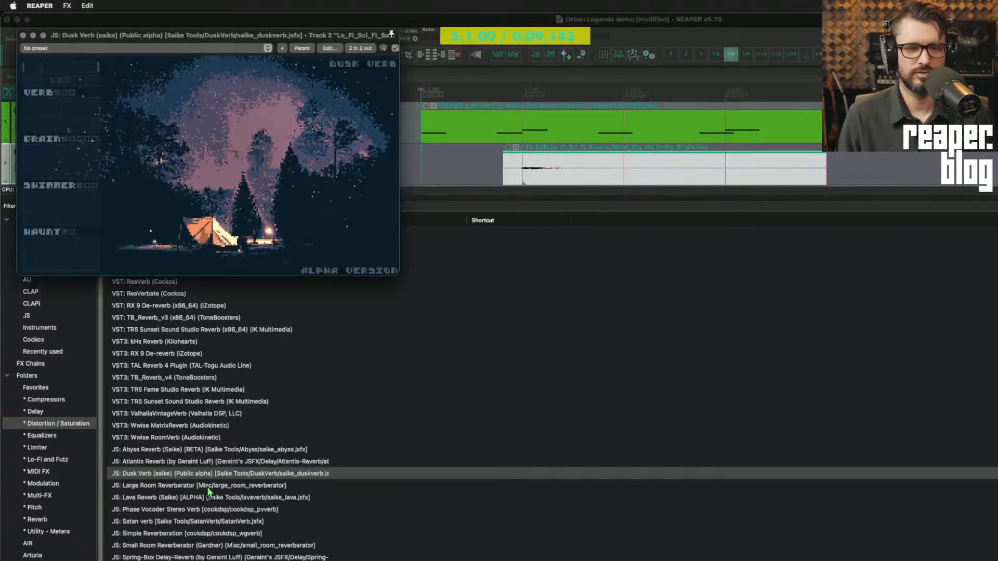
pyautogui.press('space')
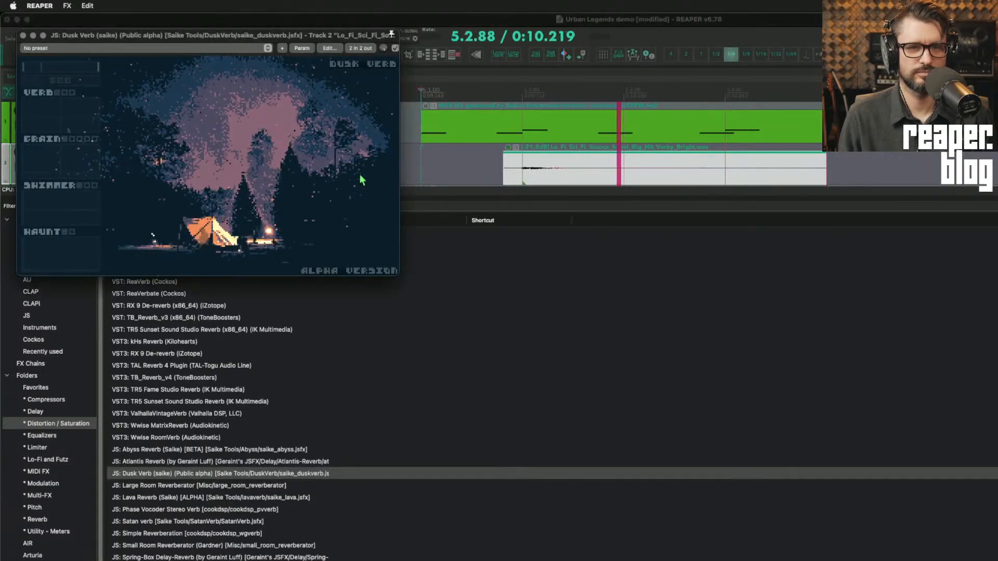
pyautogui.moveTo(219, 27); pyautogui.dragTo(460, 100)
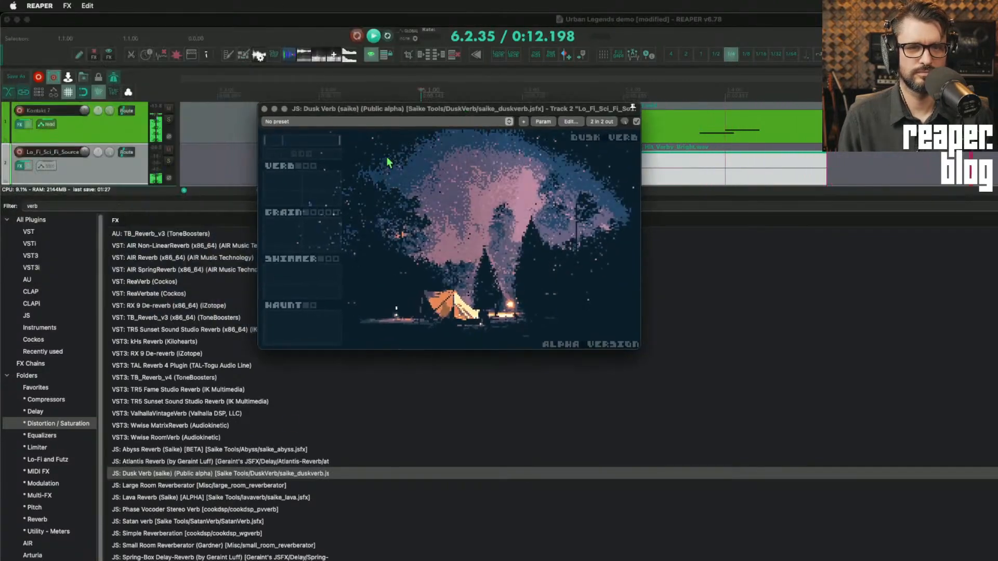
pyautogui.press('space')
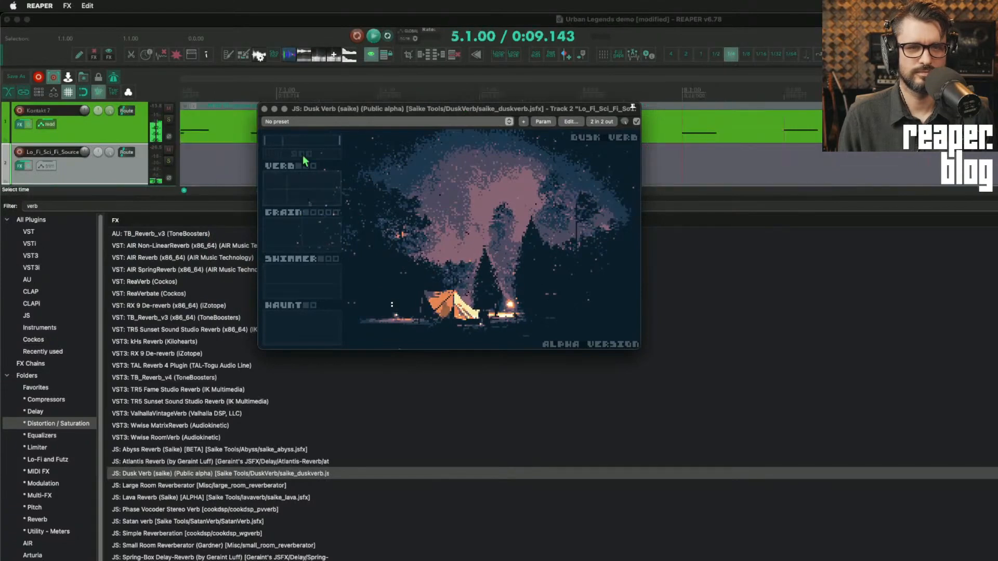
# Step: Audition a changed Shimmer setting in Dusk Verb, then remove the reverb from the Lo_Fi_Sci_Fi_Source track
pyautogui.moveTo(355, 109); pyautogui.dragTo(362, 89)
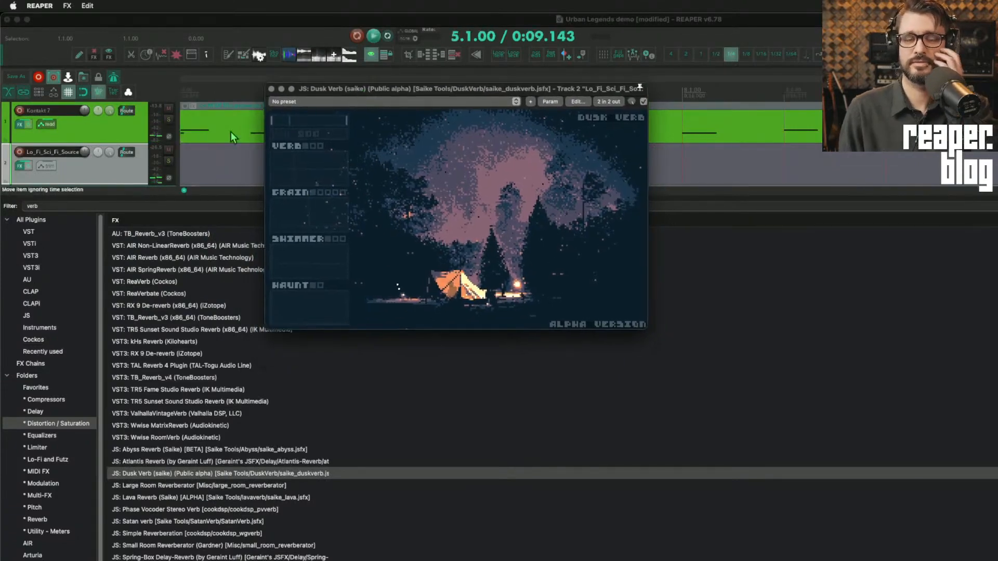
pyautogui.click(98, 165)
pyautogui.hotkey('alt', 'shift', 'd')
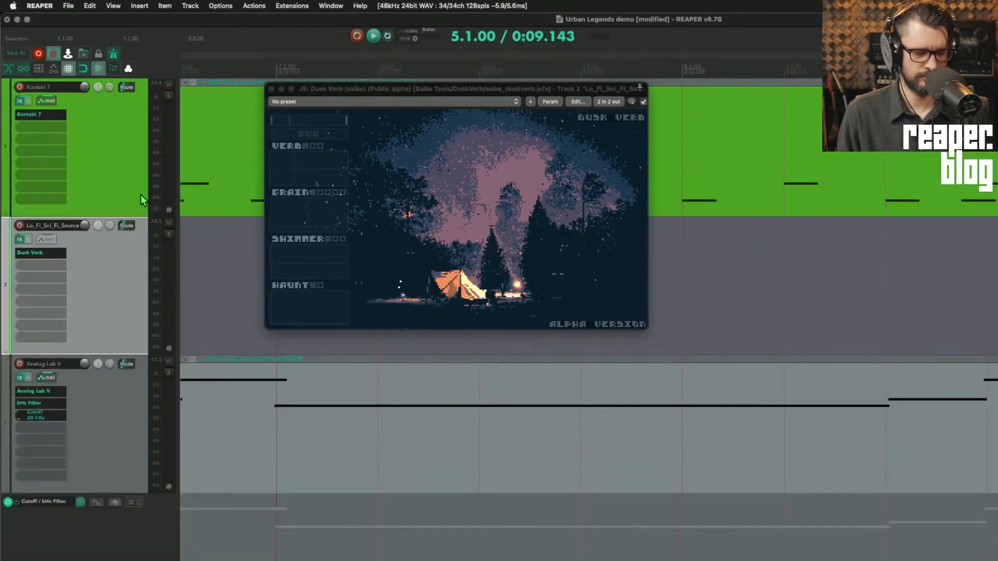
pyautogui.press('space')
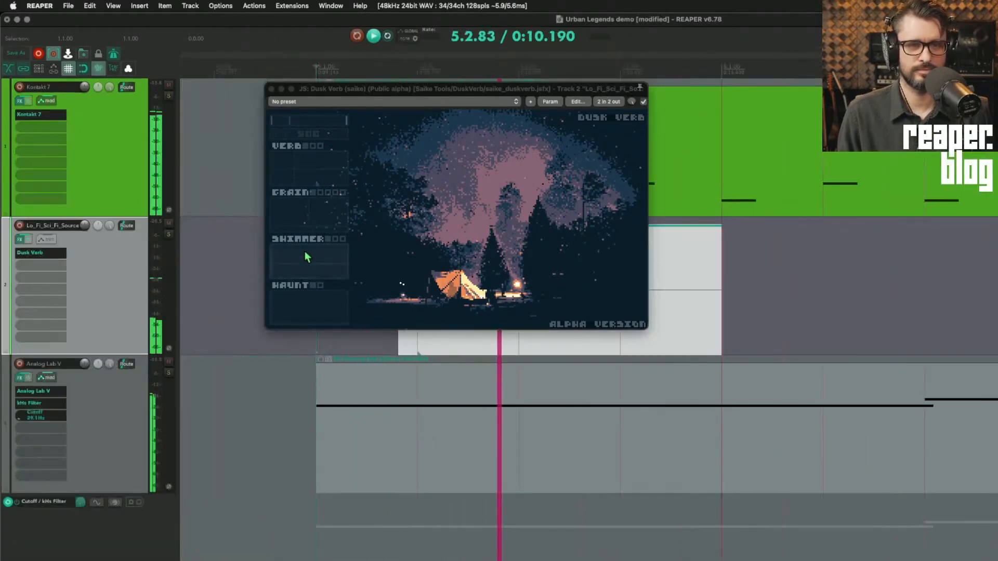
pyautogui.click(316, 271)
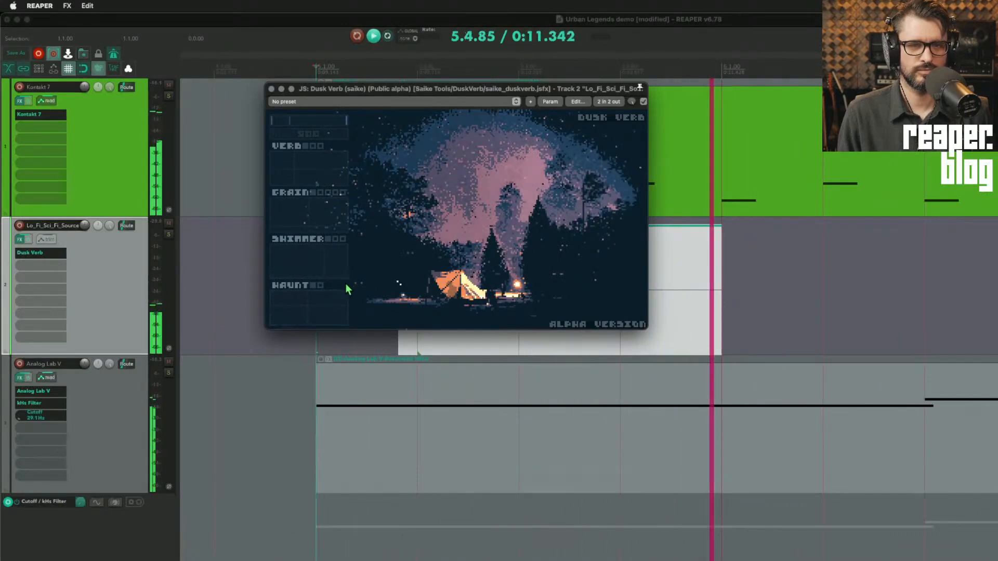
pyautogui.press('space')
pyautogui.click(72, 258)
pyautogui.keyDown('alt'); pyautogui.click(54, 255); pyautogui.keyUp('alt')
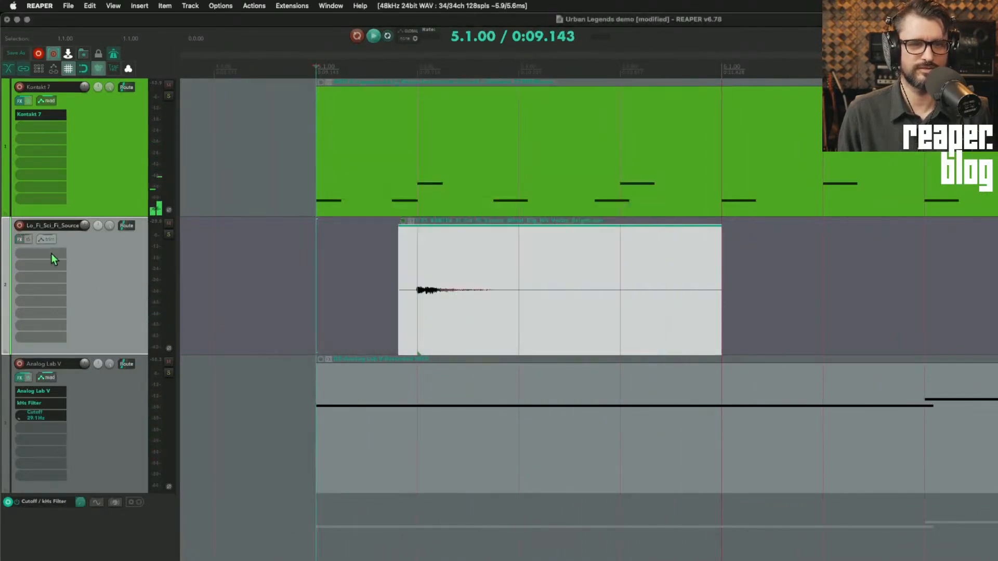
# Step: Add JS Spring-Box Delay-Reverb to the Lo_Fi_Sci_Fi_Source track and play it back from bar 5
pyautogui.click(51, 254)
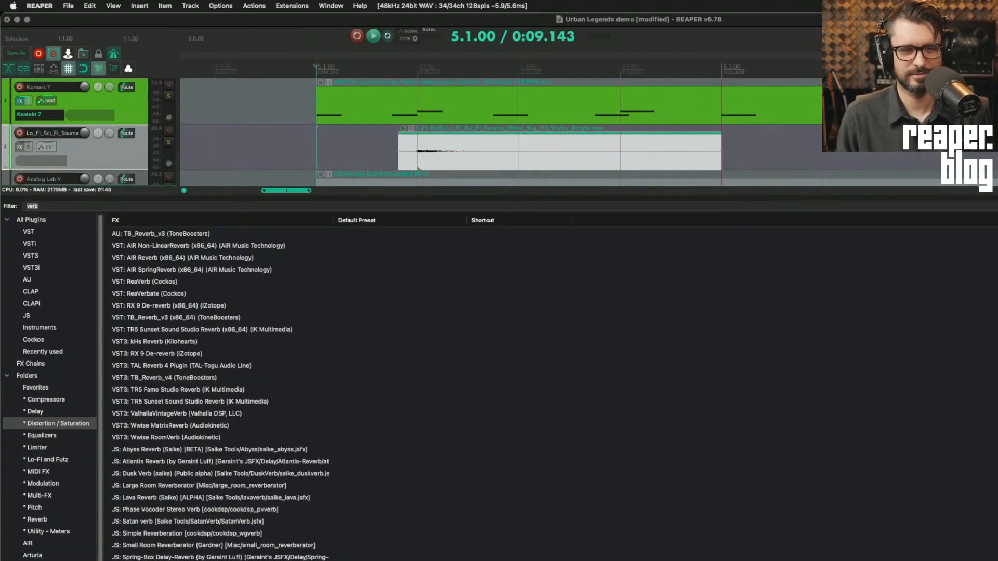
pyautogui.doubleClick(234, 558)
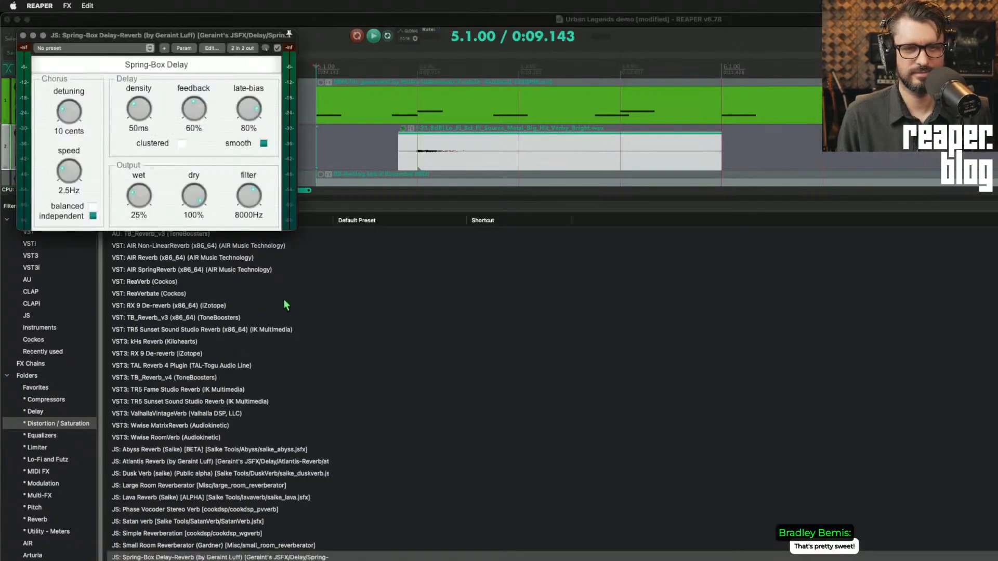
pyautogui.press('space')
pyautogui.press('space')
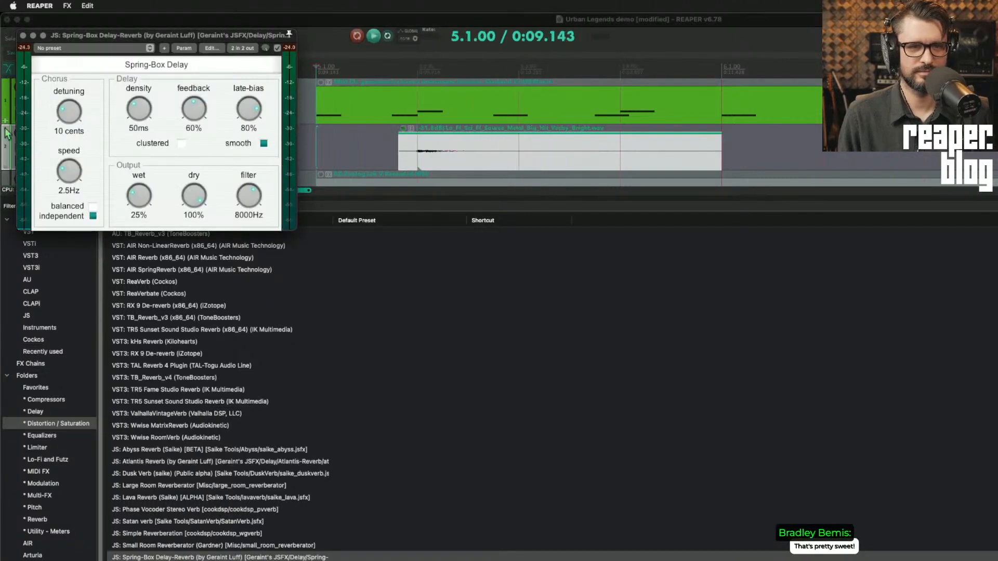
# Step: Set the Spring-Box Delay's wet level to 50% and dry level to 51% with the track soloed, then unsolo it and close the effect
pyautogui.click(9, 155)
pyautogui.press('space')
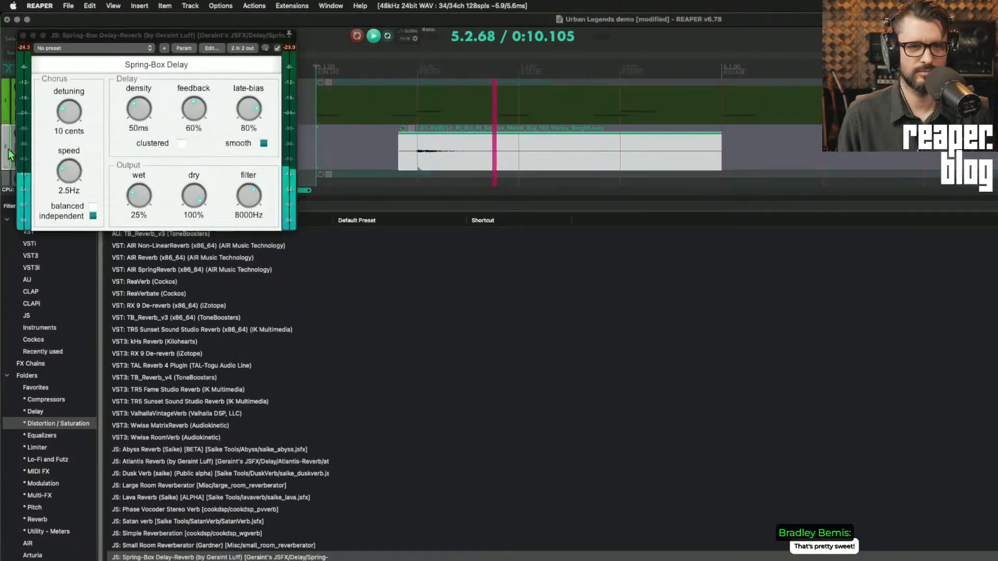
pyautogui.moveTo(139, 196); pyautogui.dragTo(148, 169)
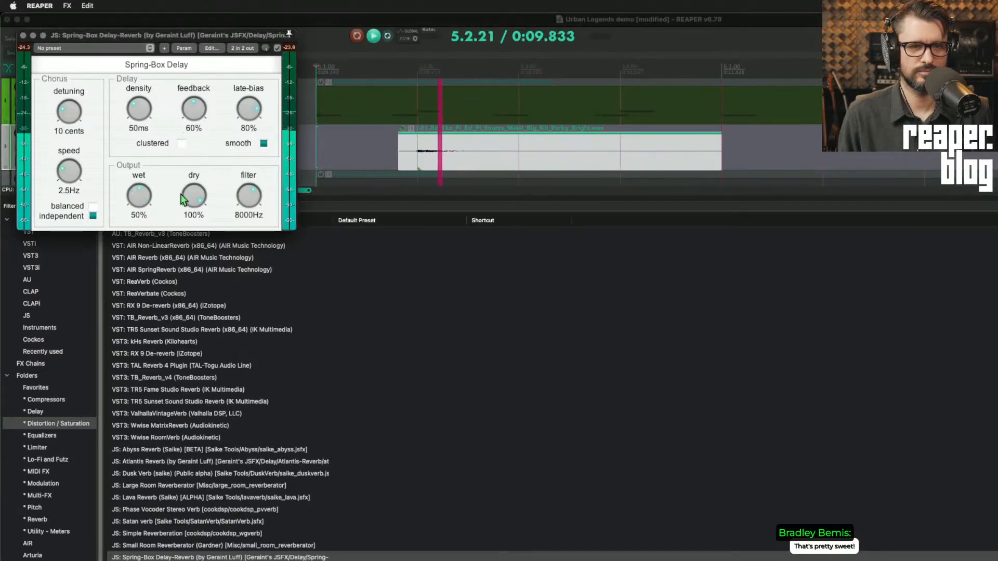
pyautogui.moveTo(190, 199); pyautogui.dragTo(200, 248)
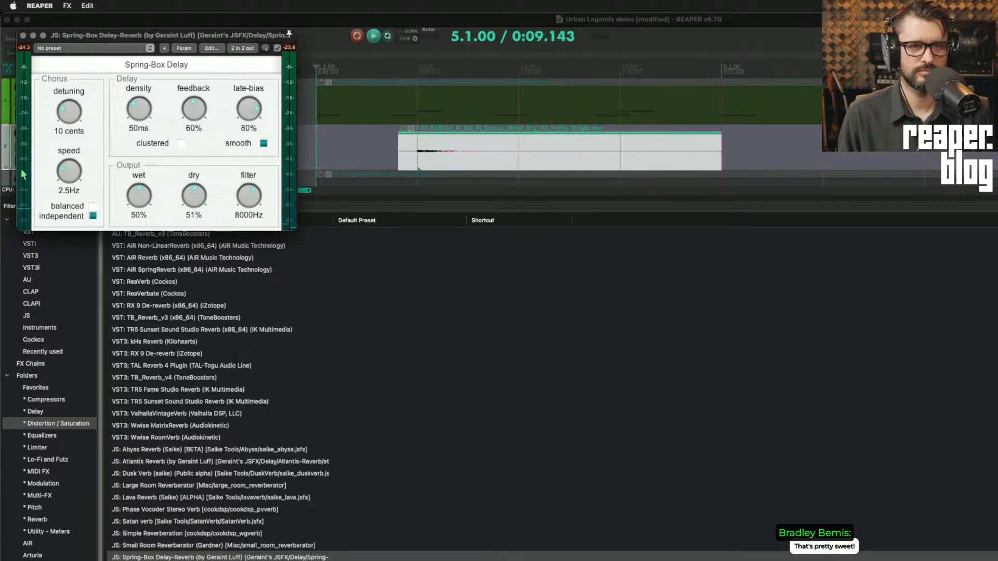
pyautogui.click(10, 155)
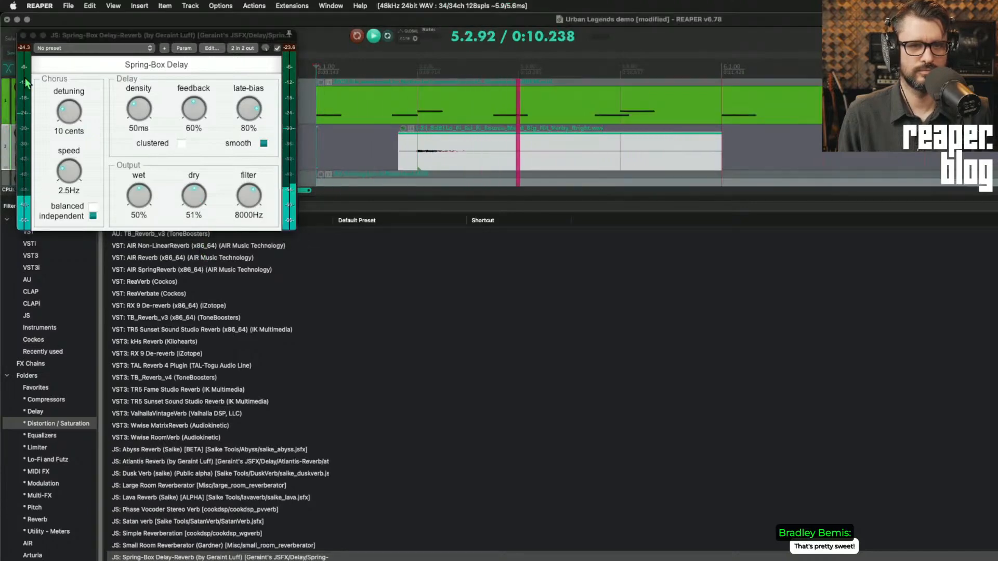
pyautogui.click(23, 36)
pyautogui.press('space')
# Step: Duplicate the metal hit item directly after the original, starting at bar 6
pyautogui.click(514, 155)
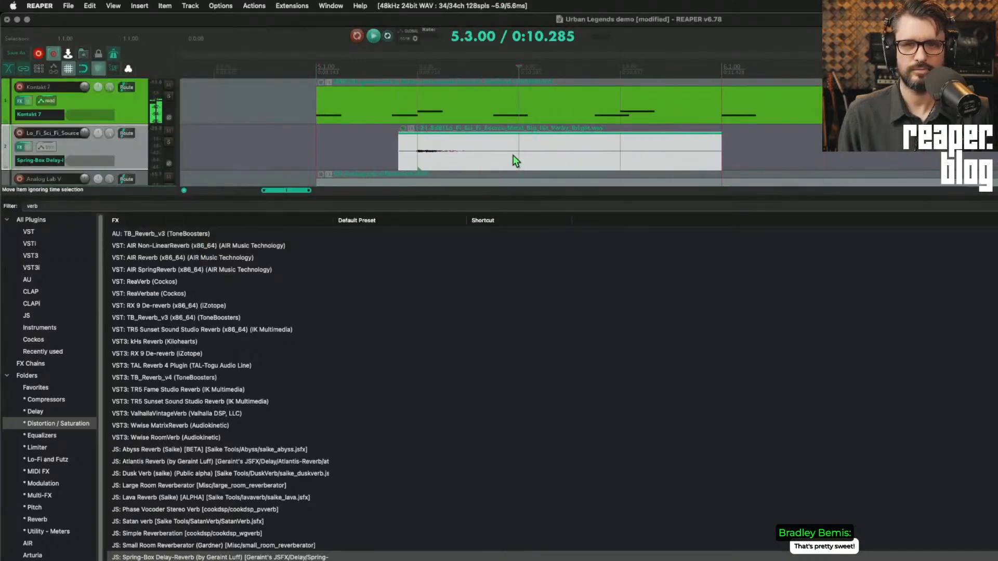
pyautogui.hscroll(-5, 505, 167)
pyautogui.scroll(-1, 504, 167)
pyautogui.scroll(-2, 505, 167)
pyautogui.hscroll(2, 715, 160)
pyautogui.press('super+d')
pyautogui.scroll(-4, 714, 161)
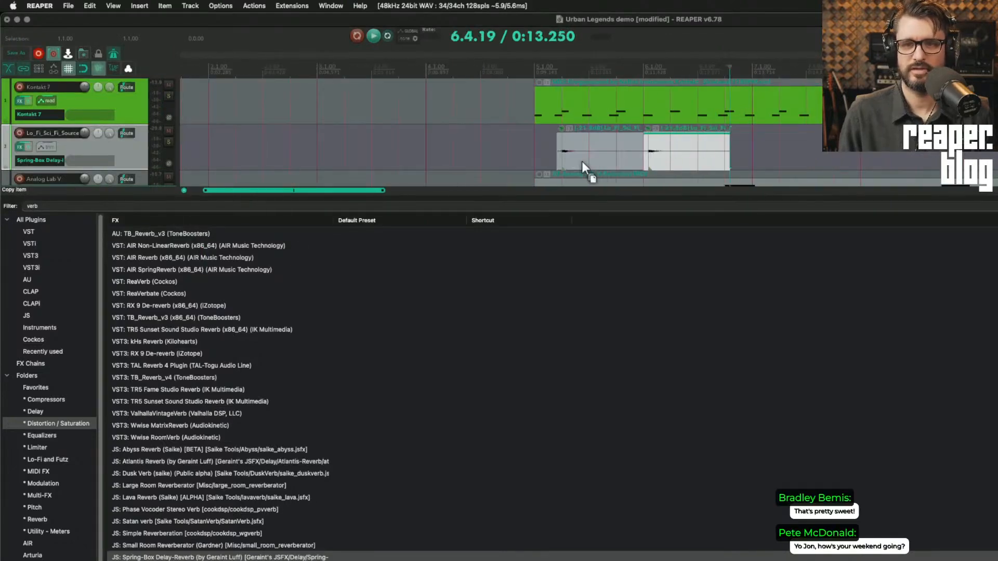
# Step: Shift the duplicated metal hit slightly earlier so its transient lands on the downbeat of bar 6
pyautogui.scroll(3, 756, 169)
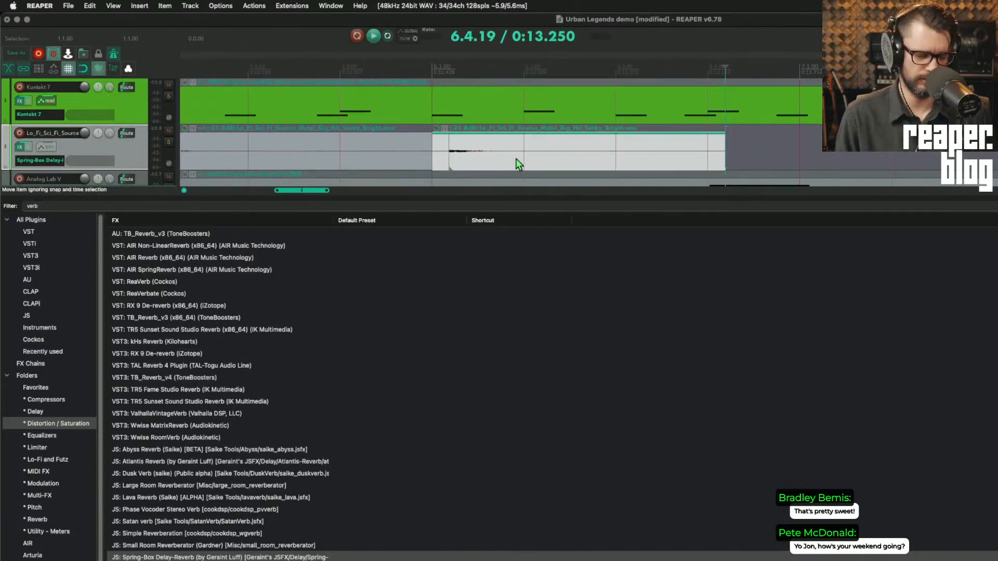
pyautogui.moveTo(517, 160); pyautogui.dragTo(522, 161)
pyautogui.scroll(-5, 526, 161)
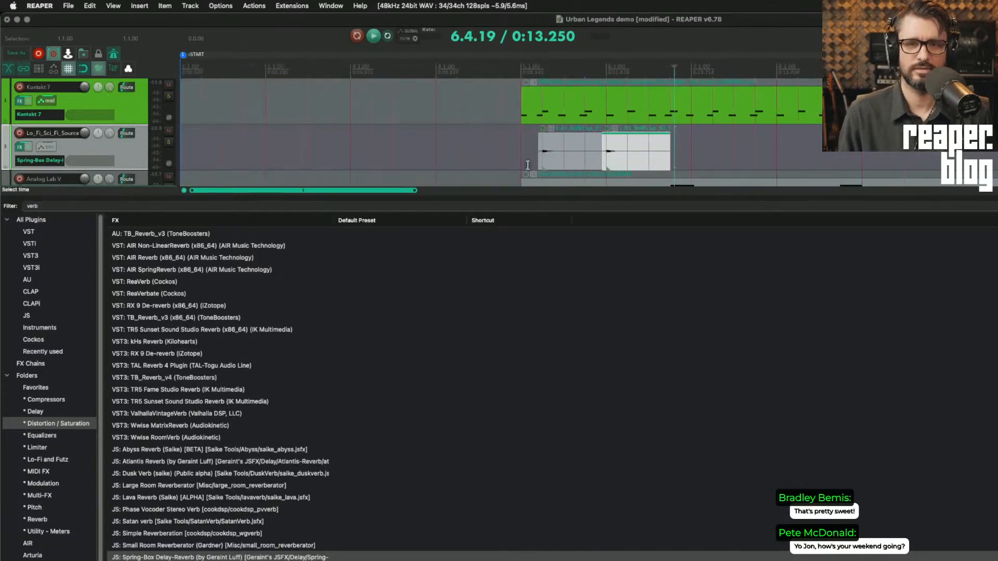
# Step: Play back the passage around the two metal hits in bars 5 and 6 to check their timing
pyautogui.click(582, 162)
pyautogui.click(637, 166)
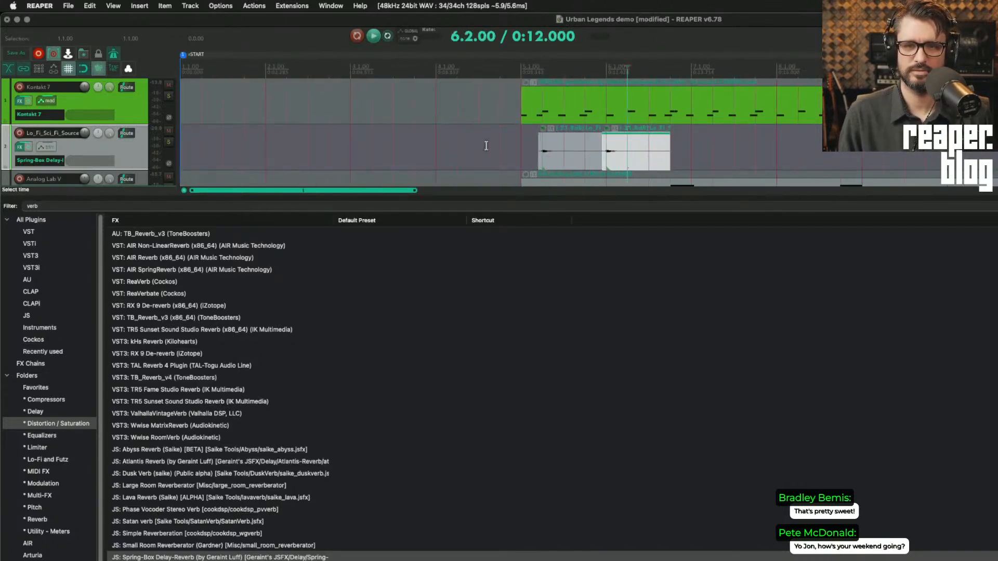
pyautogui.moveTo(521, 143); pyautogui.dragTo(661, 147)
pyautogui.click(687, 153)
pyautogui.press('space')
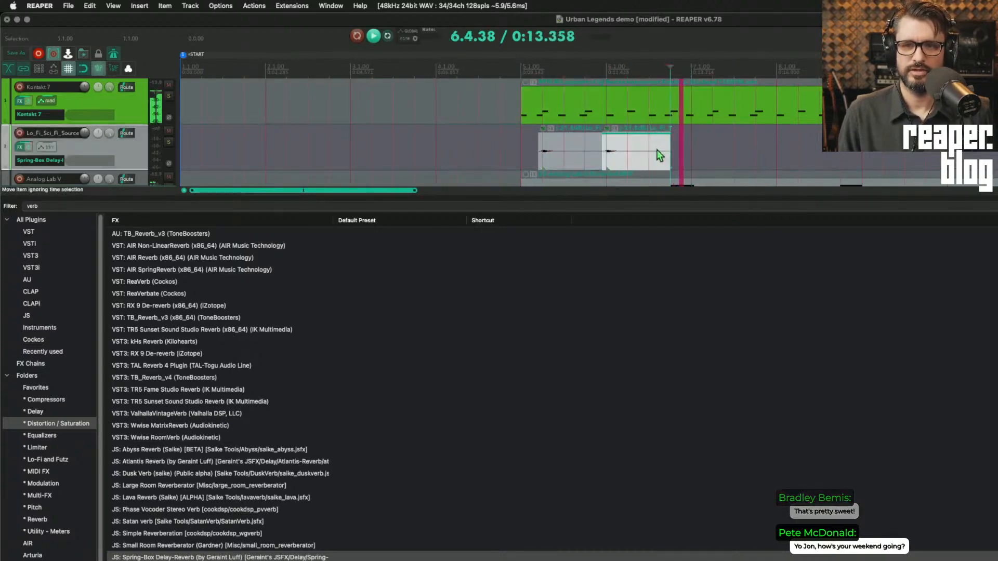
# Step: Repeat the metal hit item from bar 5 through the end of the arrangement and play it back from bar 5
pyautogui.click(618, 151)
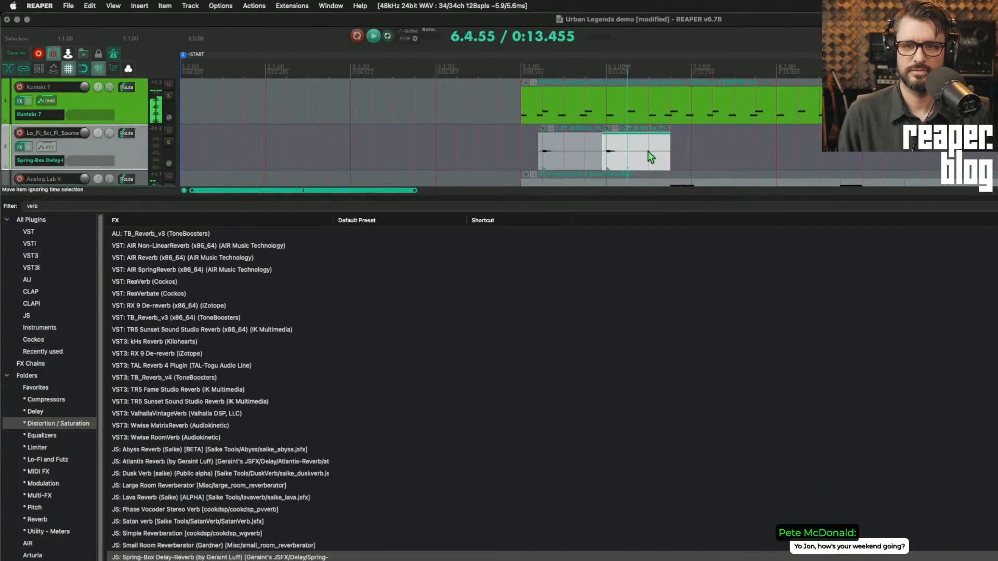
pyautogui.press('space')
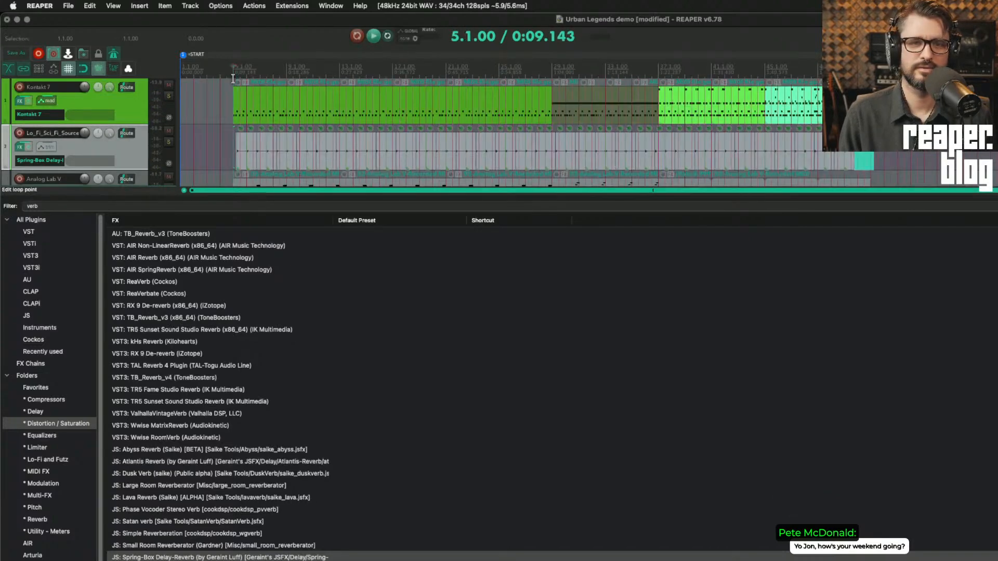
pyautogui.press('space')
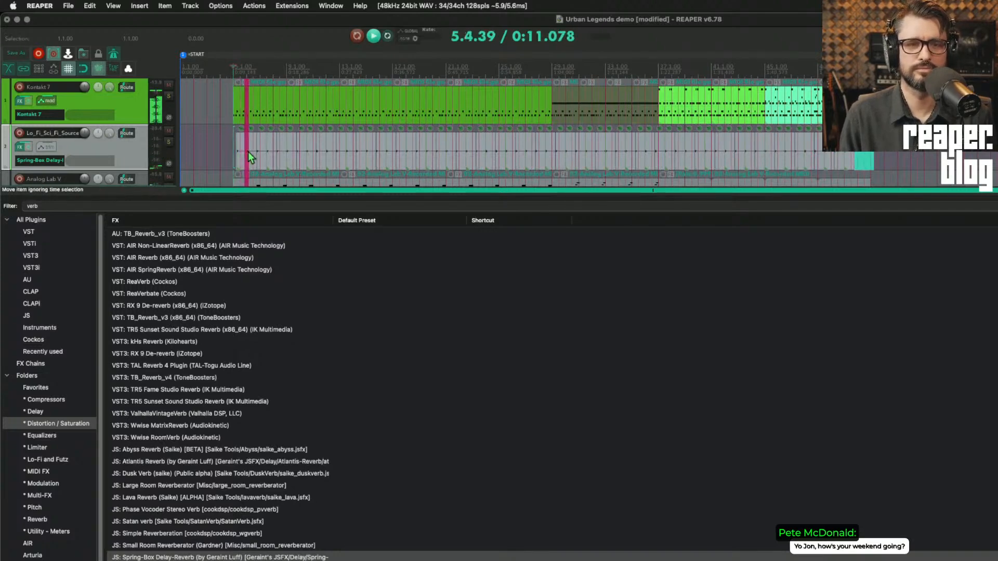
pyautogui.scroll(3, 304, 177)
pyautogui.scroll(3, 304, 176)
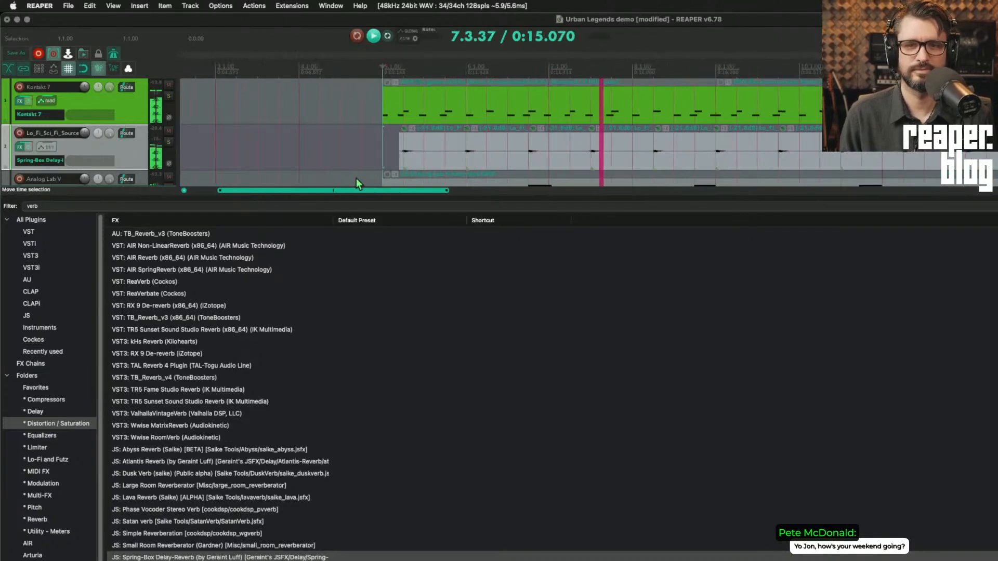
pyautogui.press('space')
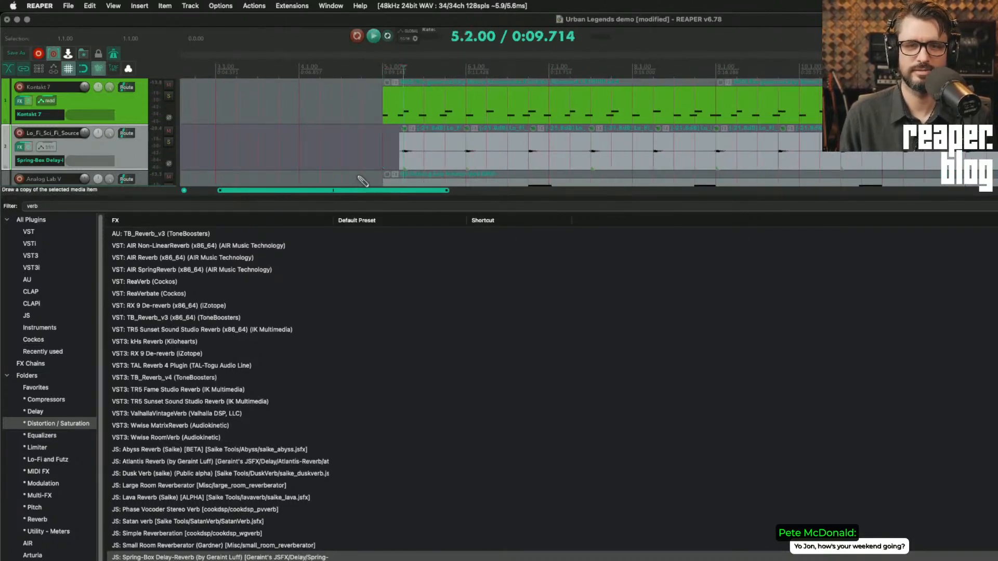
# Step: Compare the arrangement with the metal hit track muted and unmuted during playback from bar 5
pyautogui.scroll(-6, 362, 181)
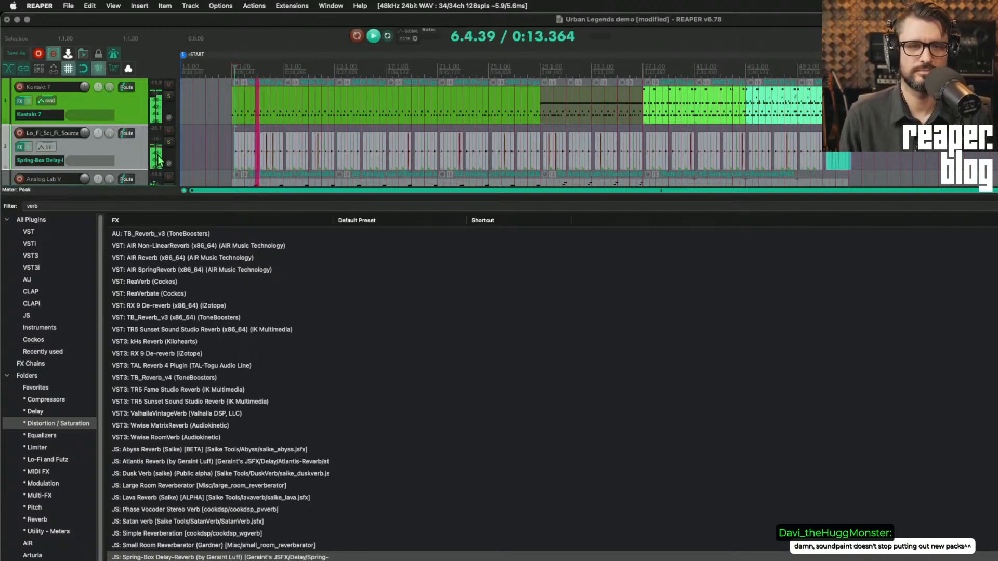
pyautogui.scroll(2, 313, 162)
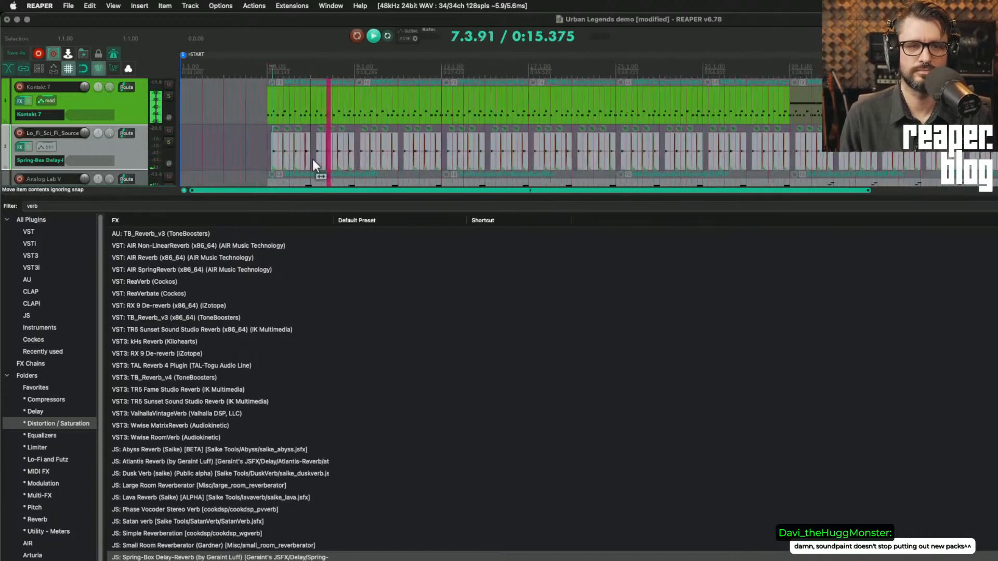
pyautogui.scroll(-2, 313, 159)
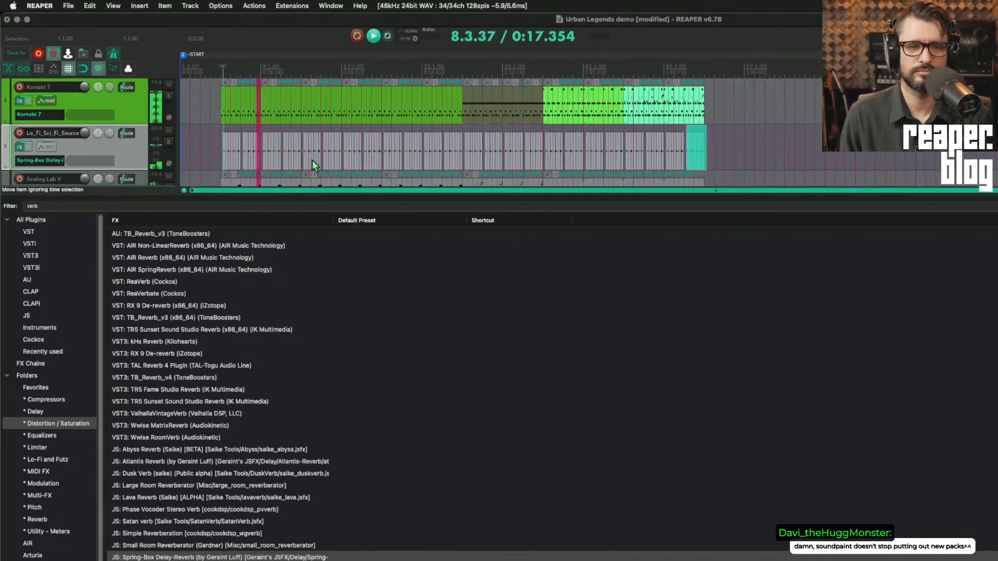
pyautogui.click(169, 130)
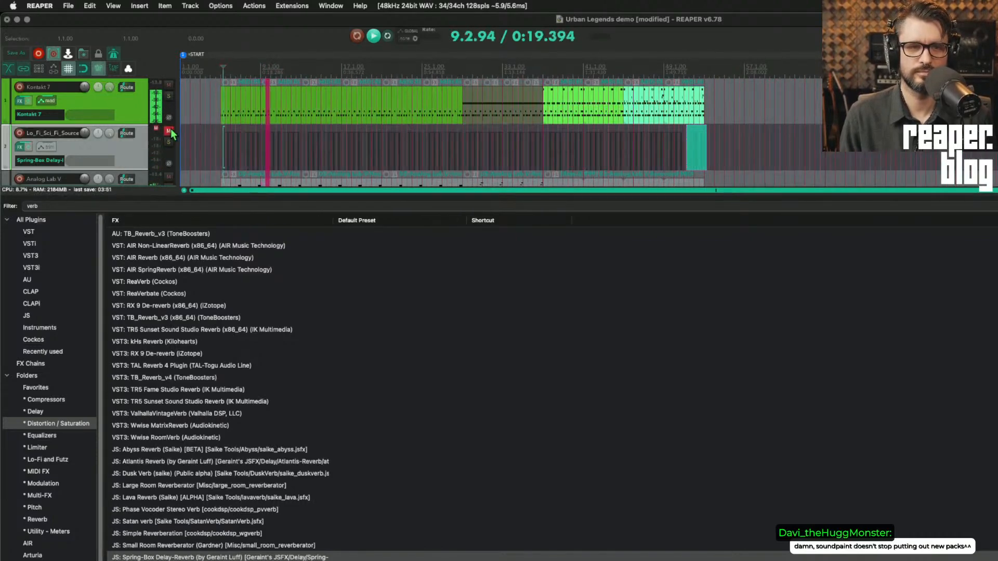
pyautogui.click(169, 131)
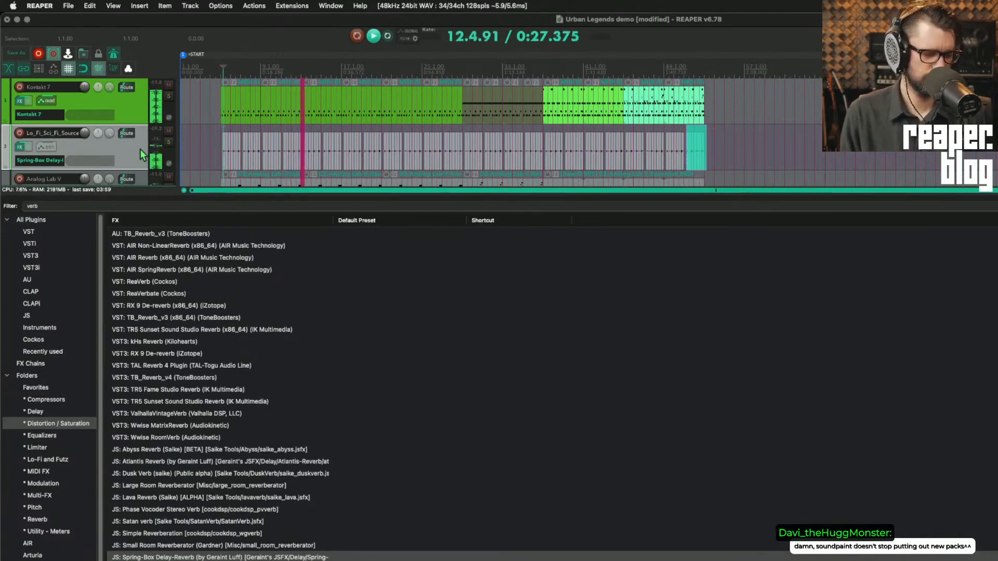
# Step: Hide the effects browser, open Snap Heap on the Phase Plant track, and adjust the Transient Shaper's attack during playback
pyautogui.press('F7')
pyautogui.scroll(-5, 310, 290)
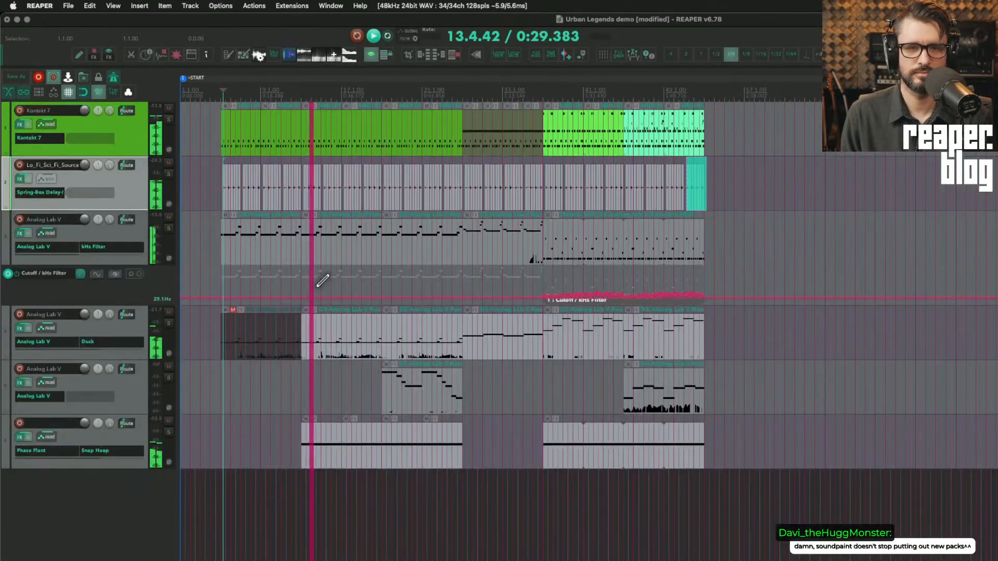
pyautogui.scroll(-4, 317, 288)
pyautogui.scroll(2, 316, 289)
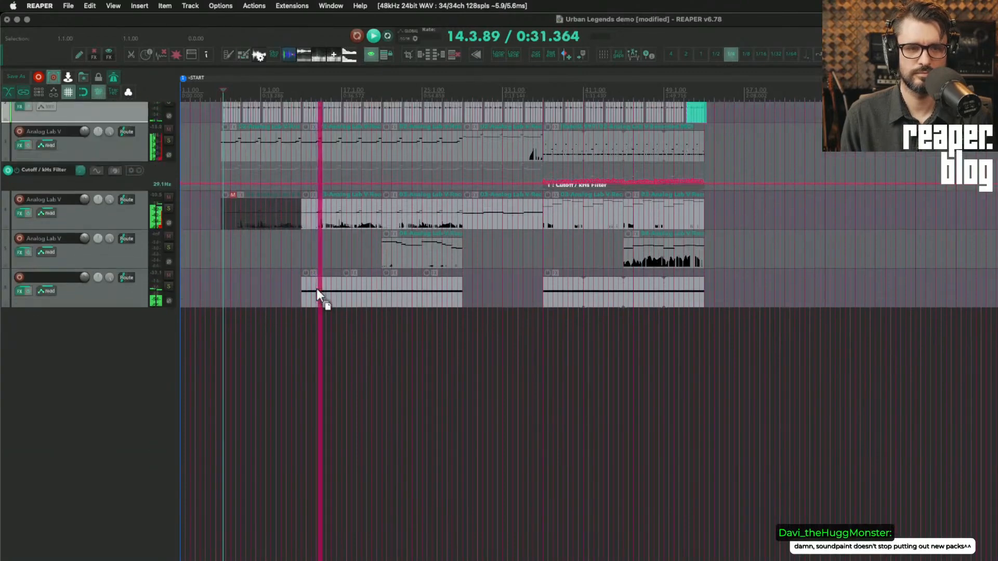
pyautogui.scroll(2, 317, 289)
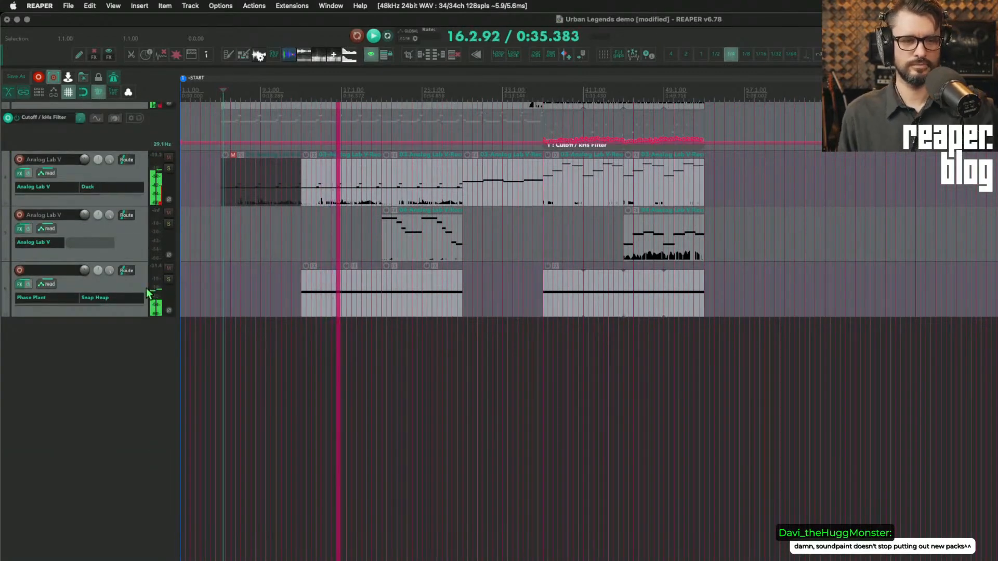
pyautogui.click(110, 297)
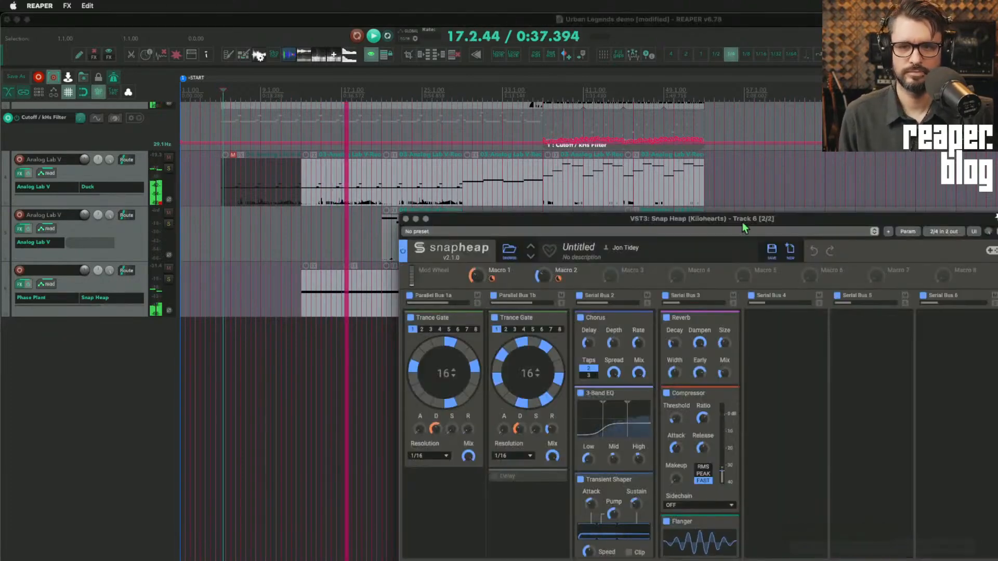
pyautogui.moveTo(744, 227); pyautogui.dragTo(649, 110)
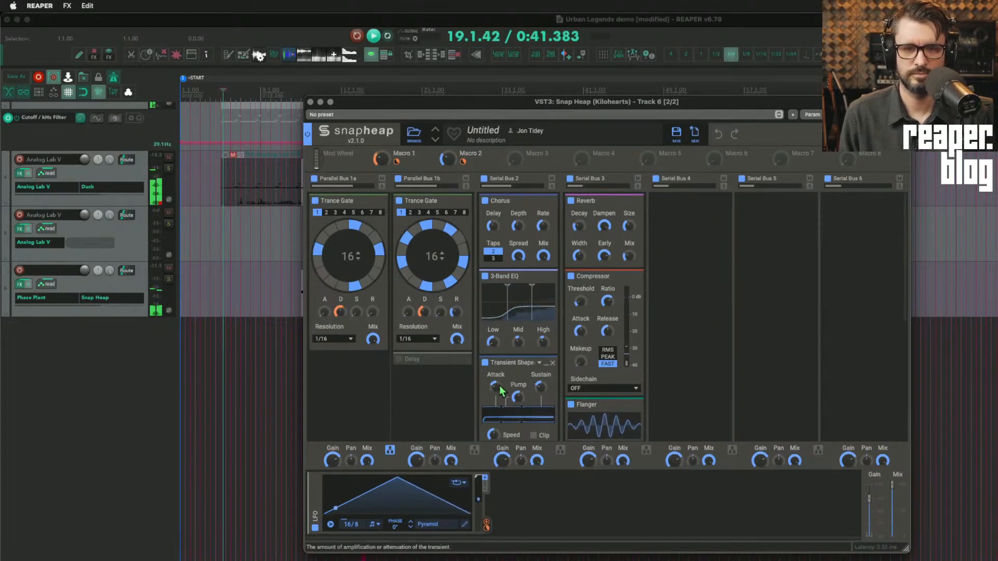
pyautogui.moveTo(499, 386)
pyautogui.mouseDown()
pyautogui.moveTo(499, 363)
pyautogui.moveTo(499, 387)
pyautogui.mouseUp()
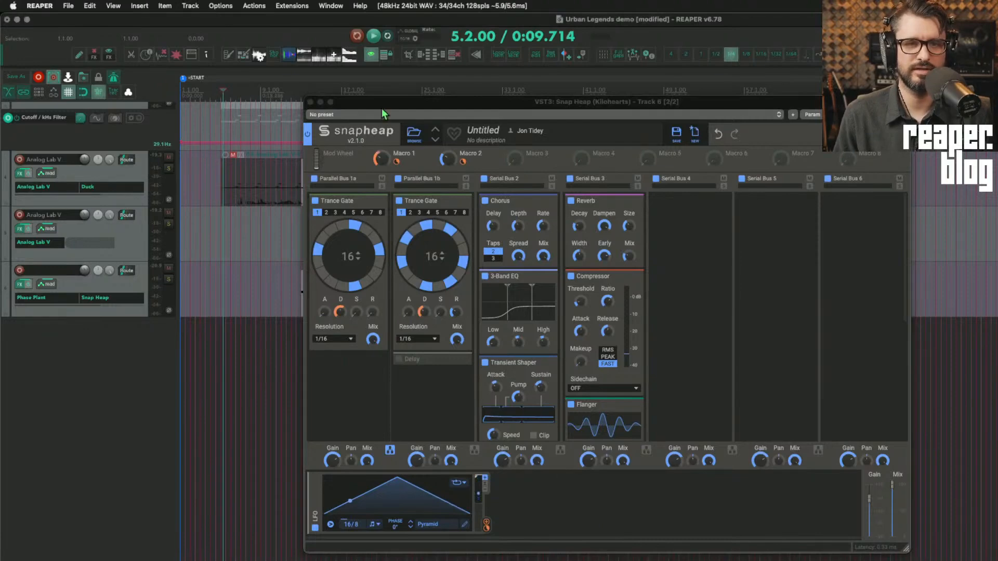
# Step: Audition the soloed Phase Plant track from bar 13 with Snap Heap in view
pyautogui.moveTo(383, 112); pyautogui.dragTo(380, 310)
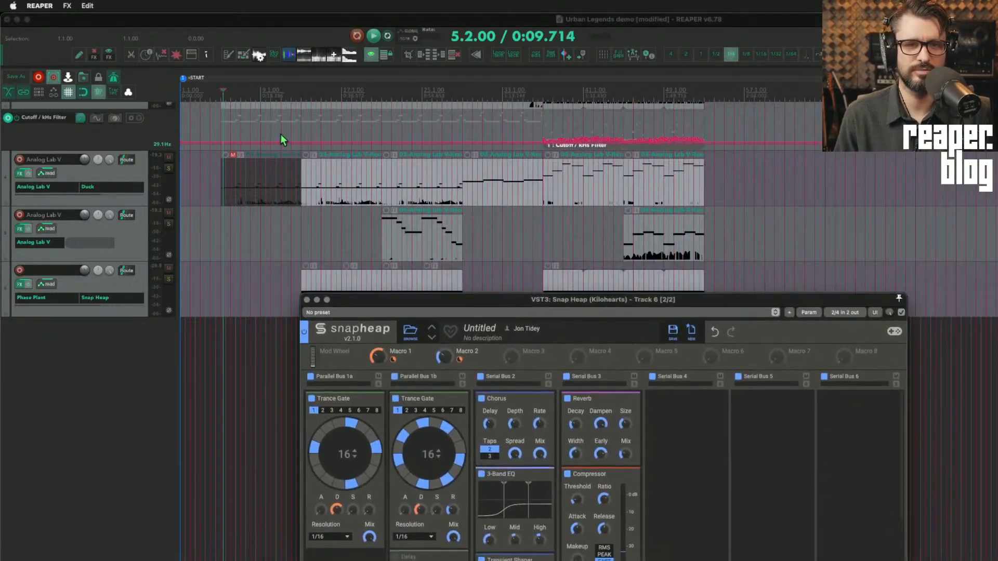
pyautogui.click(302, 216)
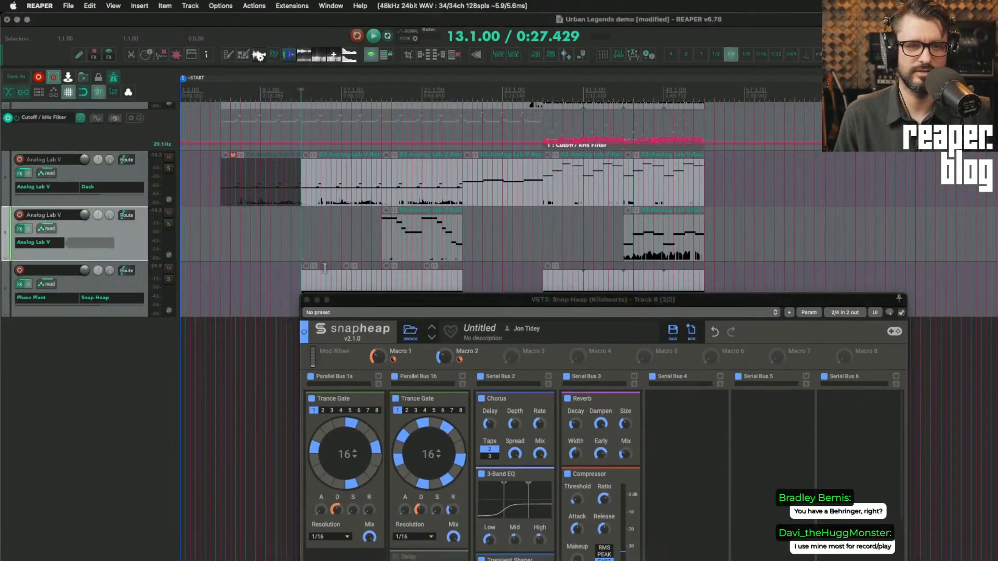
pyautogui.moveTo(401, 302); pyautogui.dragTo(364, 109)
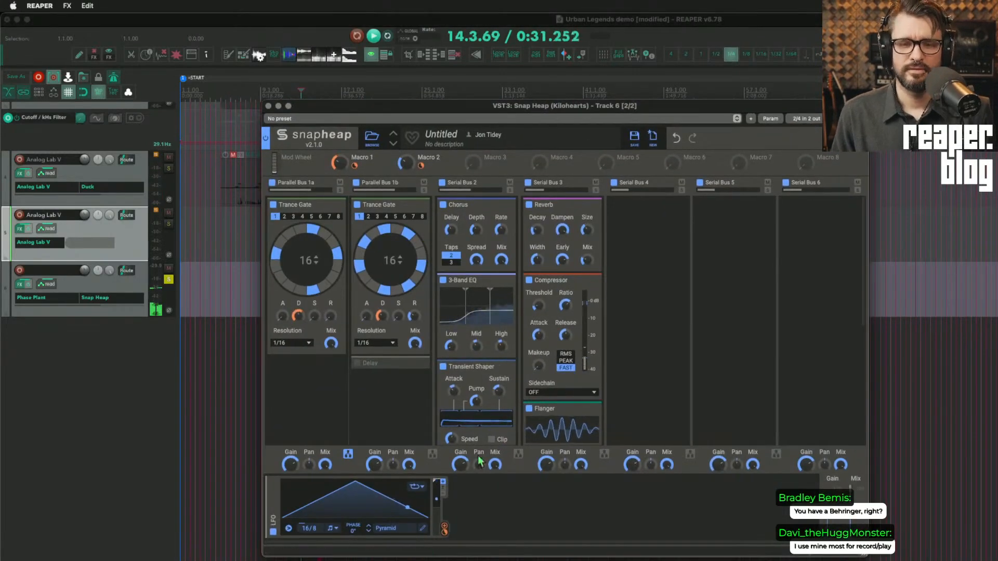
pyautogui.click(481, 523)
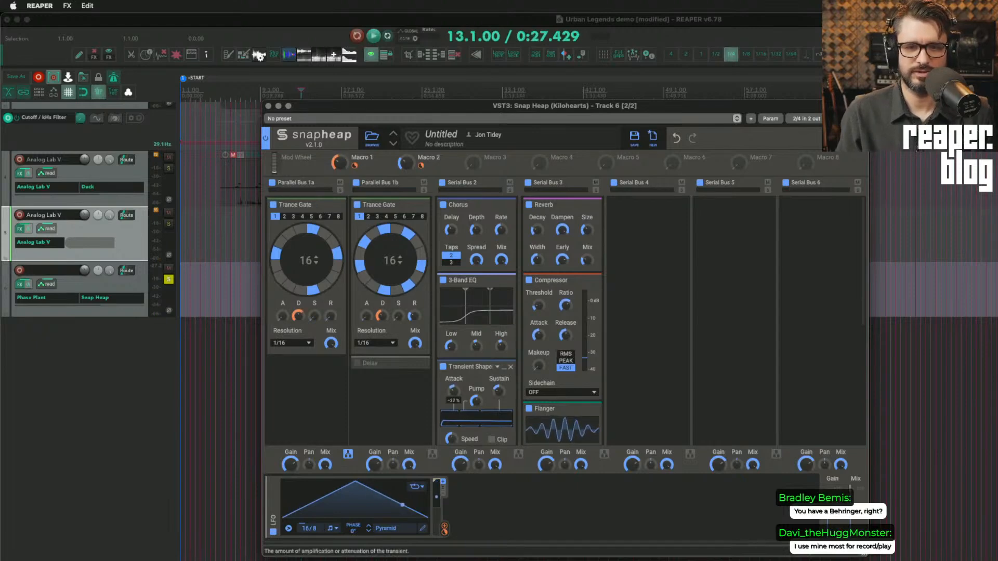
# Step: Assign the Transient Shaper's Attack to Automation slot 1, show its track envelope, and close Snap Heap
pyautogui.rightClick(456, 398)
pyautogui.click(597, 478)
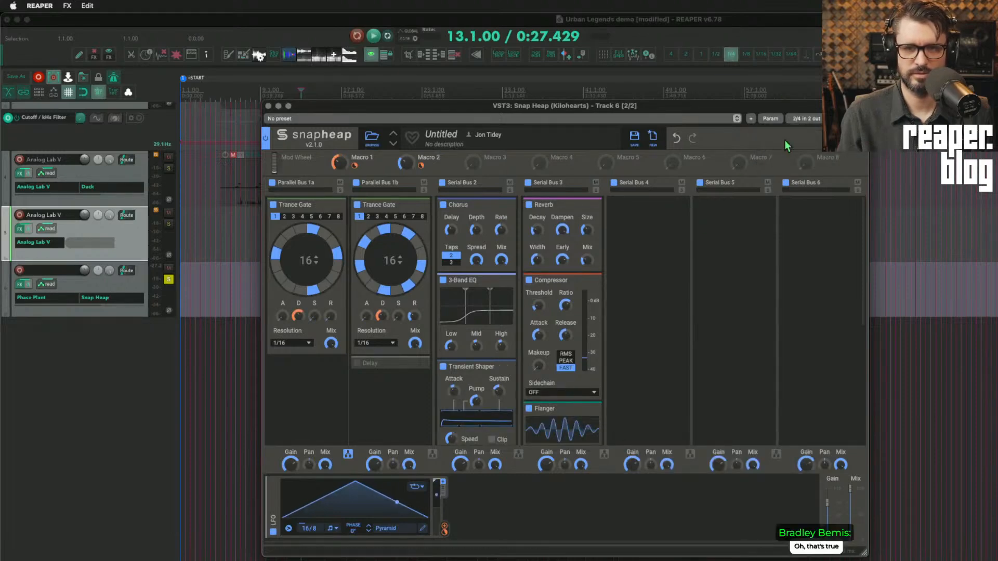
pyautogui.click(770, 118)
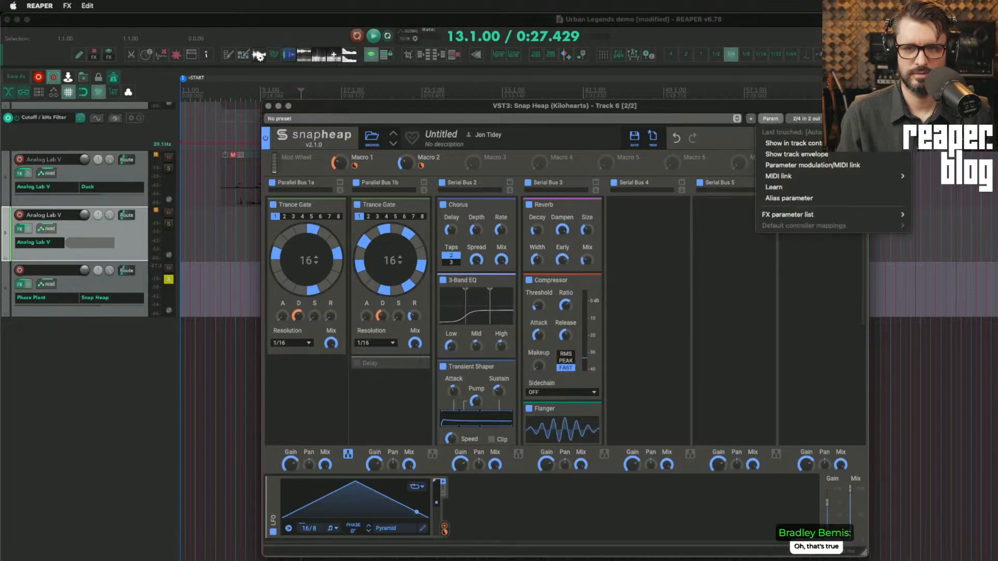
pyautogui.click(796, 154)
pyautogui.click(268, 106)
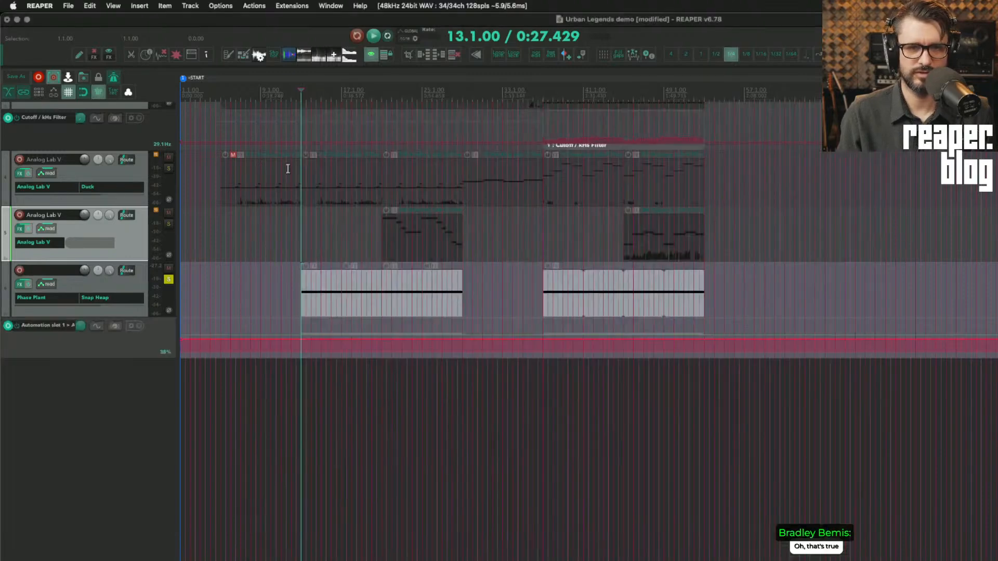
# Step: Enlarge the Attack envelope lane, raise the start of the one-beat automation item at bar 13, and audition it
pyautogui.scroll(10, 316, 332)
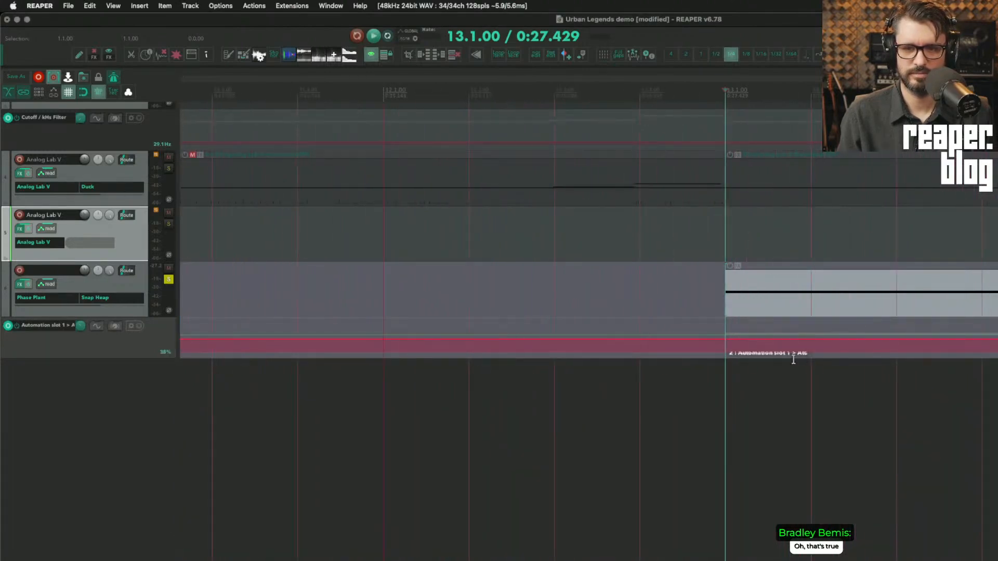
pyautogui.moveTo(165, 357); pyautogui.dragTo(161, 472)
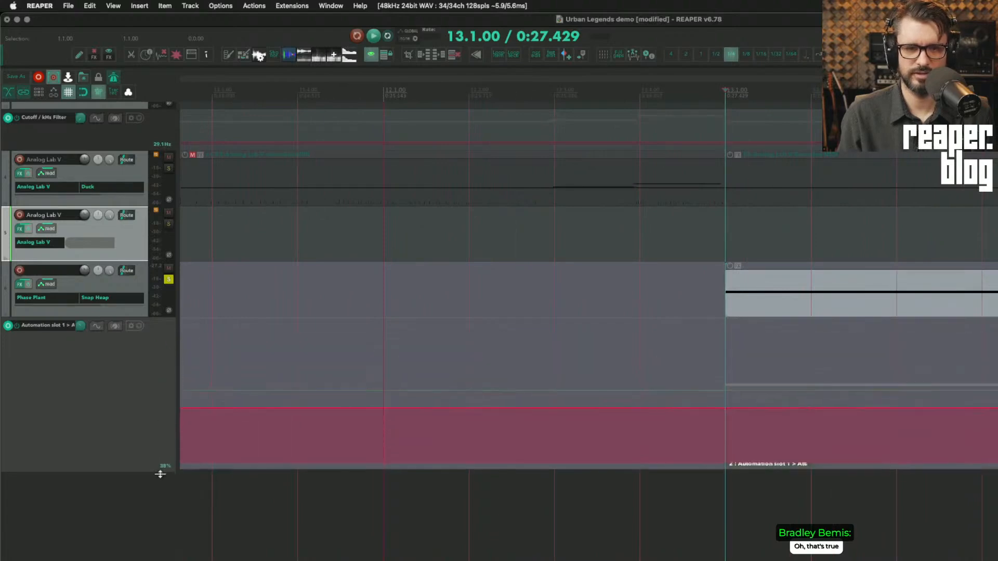
pyautogui.hscroll(5, 265, 433)
pyautogui.moveTo(412, 421); pyautogui.dragTo(394, 398)
pyautogui.press('space')
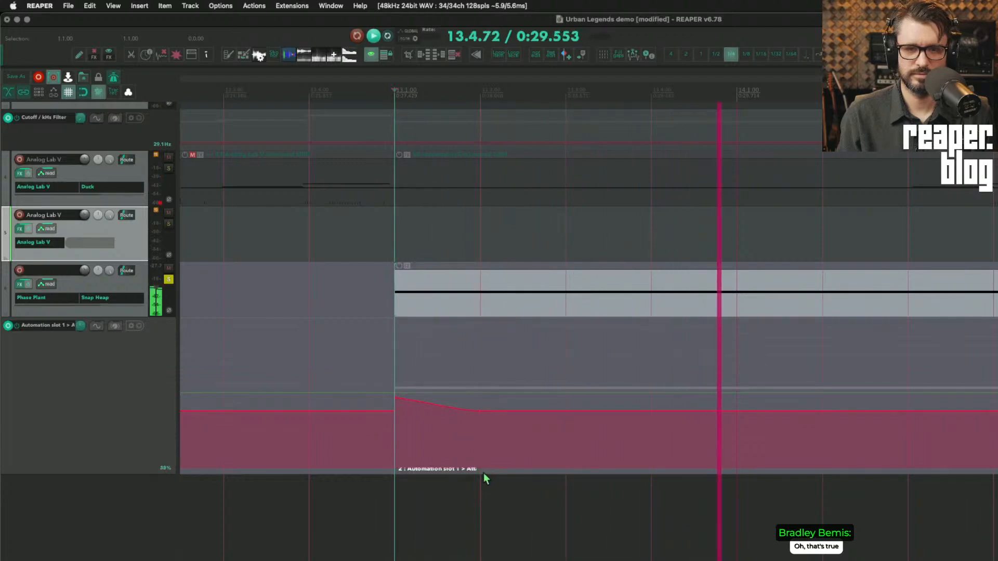
pyautogui.press('space')
pyautogui.press('space')
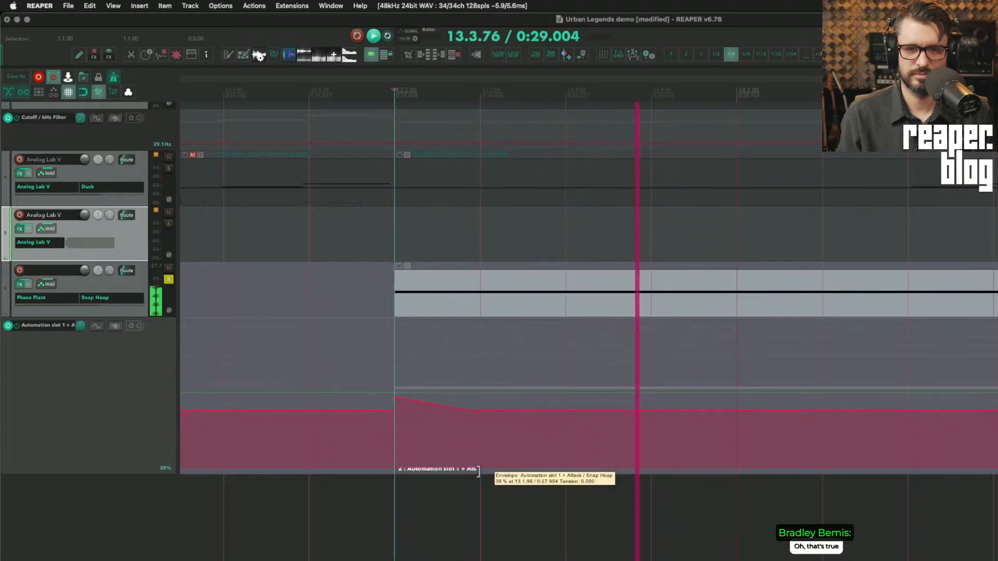
pyautogui.press('space')
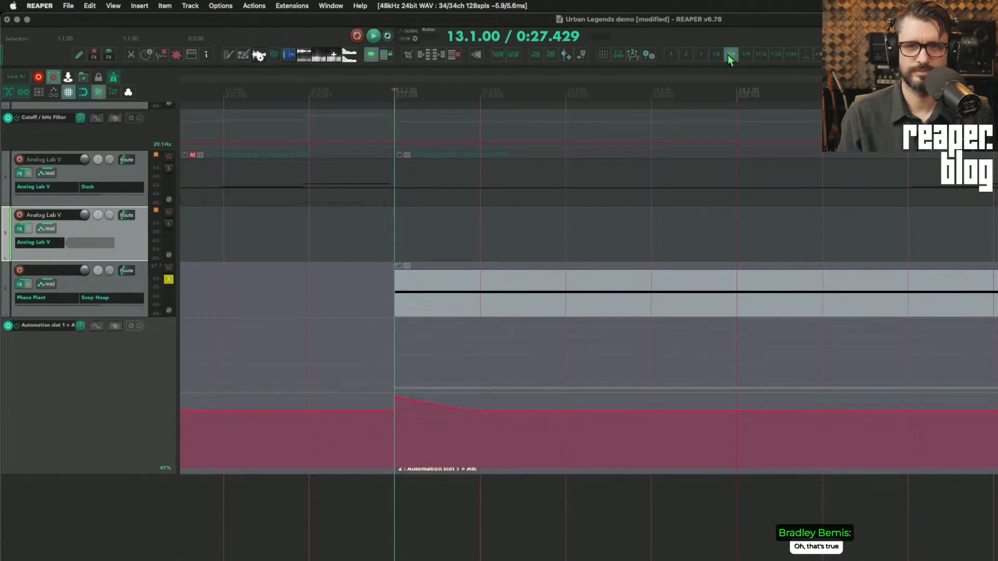
# Step: Reshape the Attack automation item on a 1/16 grid and repeat it beneath both Phase Plant sections
pyautogui.click(766, 55)
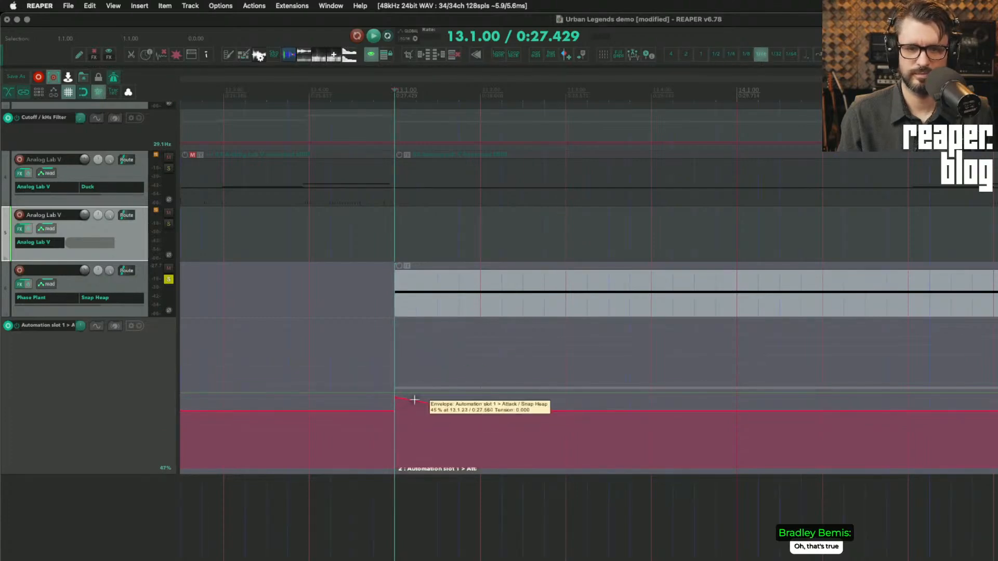
pyautogui.moveTo(416, 400)
pyautogui.mouseDown()
pyautogui.moveTo(415, 413)
pyautogui.moveTo(444, 414)
pyautogui.moveTo(435, 411)
pyautogui.moveTo(439, 423)
pyautogui.moveTo(452, 412)
pyautogui.moveTo(419, 404)
pyautogui.mouseUp()
pyautogui.press('space')
pyautogui.press('space')
pyautogui.press('space')
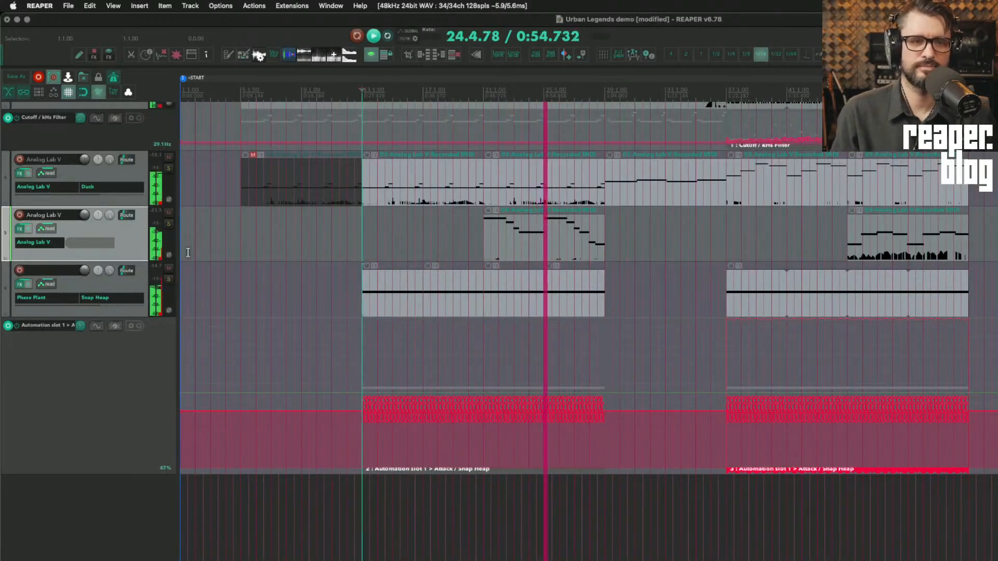
# Step: Review the arrangement and its automation lanes with all tracks fitted into view
pyautogui.scroll(5, 603, 336)
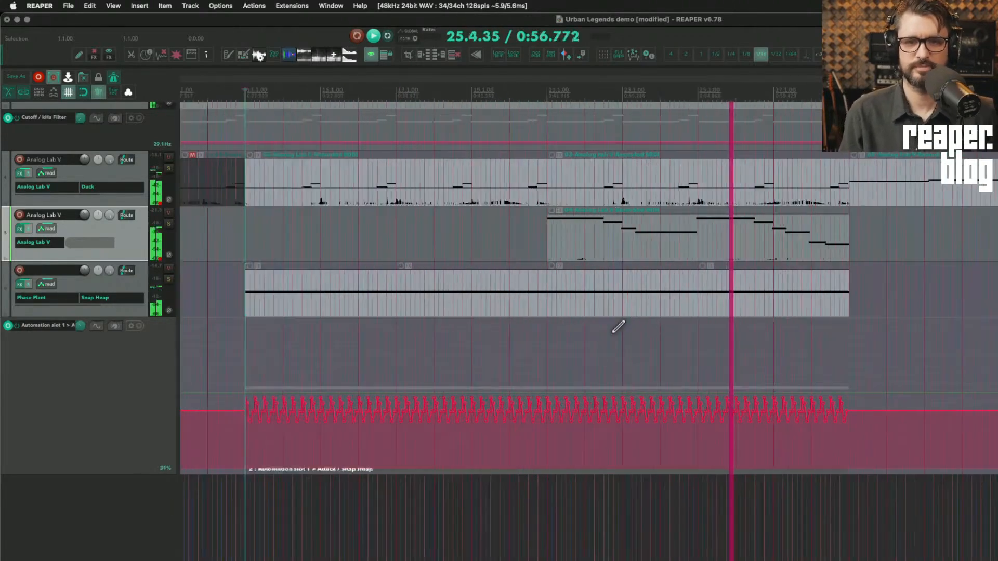
pyautogui.press('`')
pyautogui.press('`')
pyautogui.scroll(3, 614, 345)
pyautogui.scroll(-5, 613, 346)
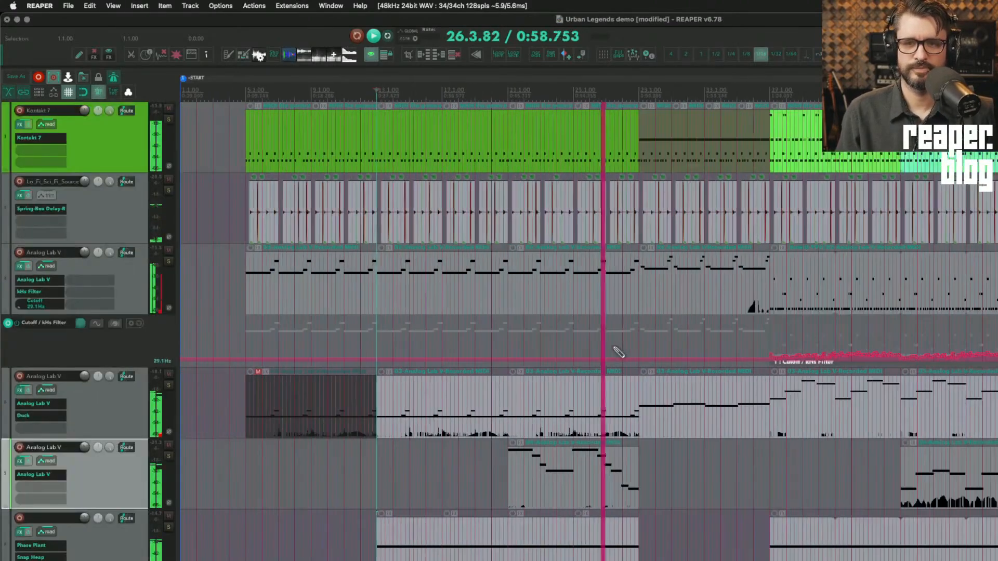
pyautogui.press('`')
pyautogui.press('`')
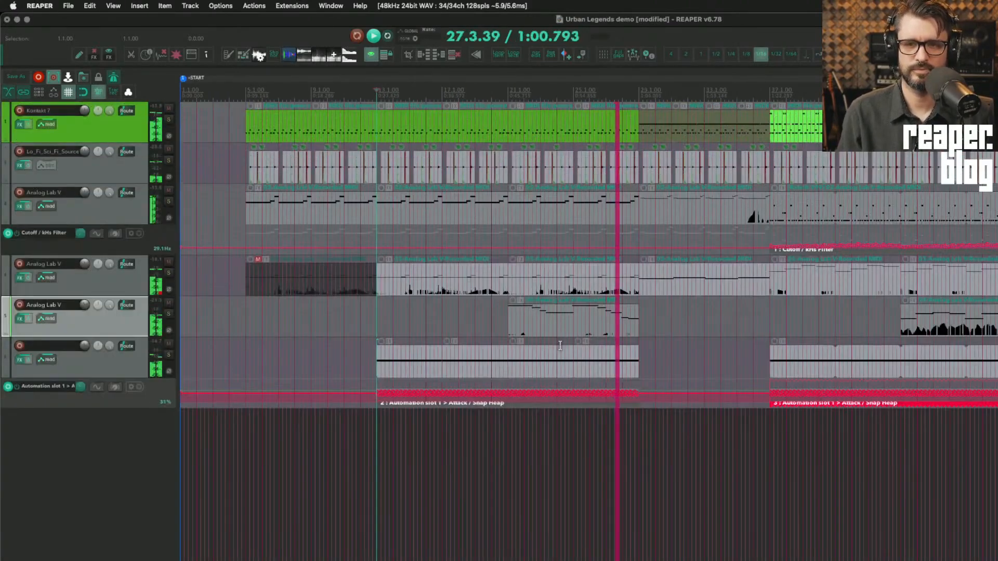
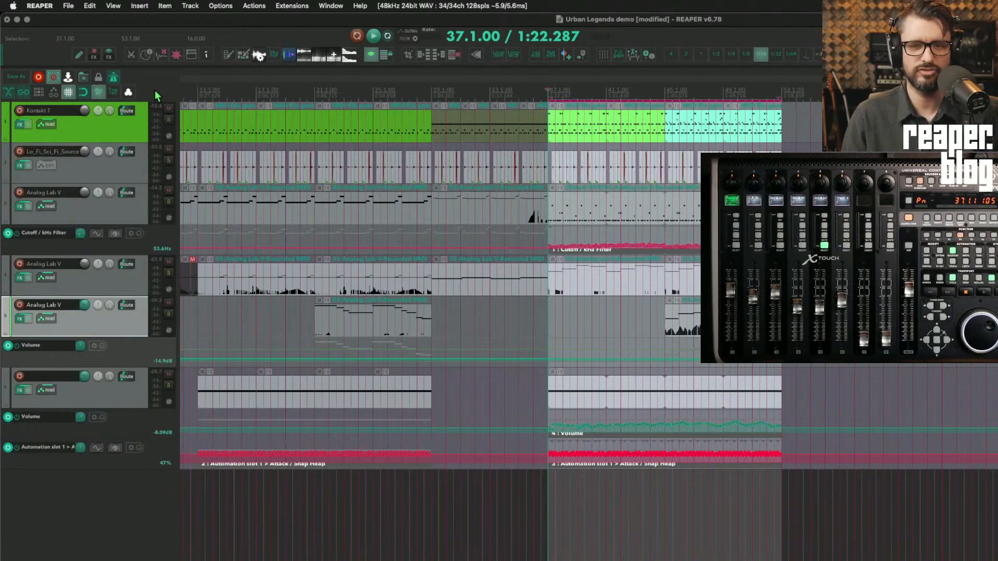
pyautogui.hscroll(-5, 384, 303)
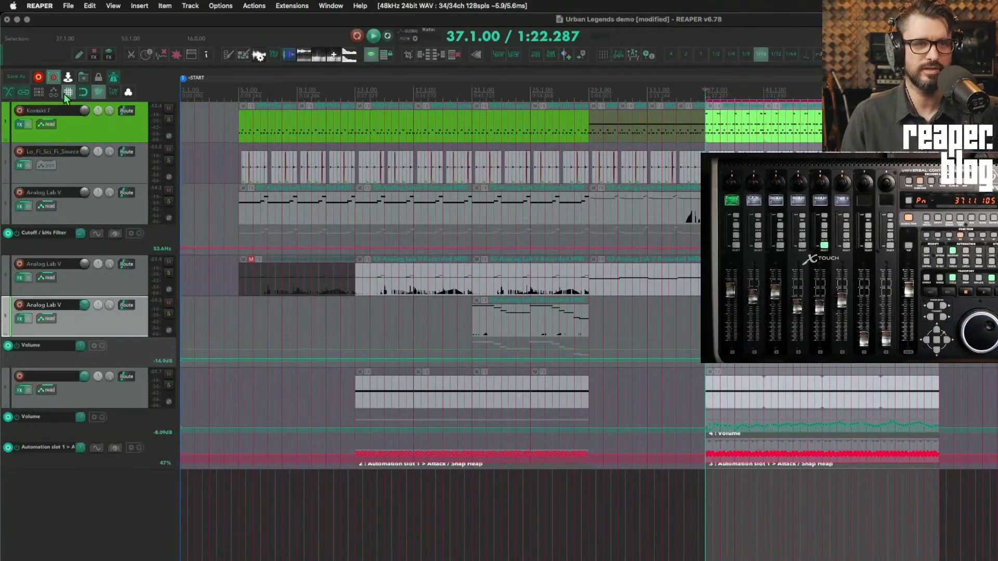
# Step: Check the automation item options in the Automation preferences and accept the settings
pyautogui.rightClick(27, 96)
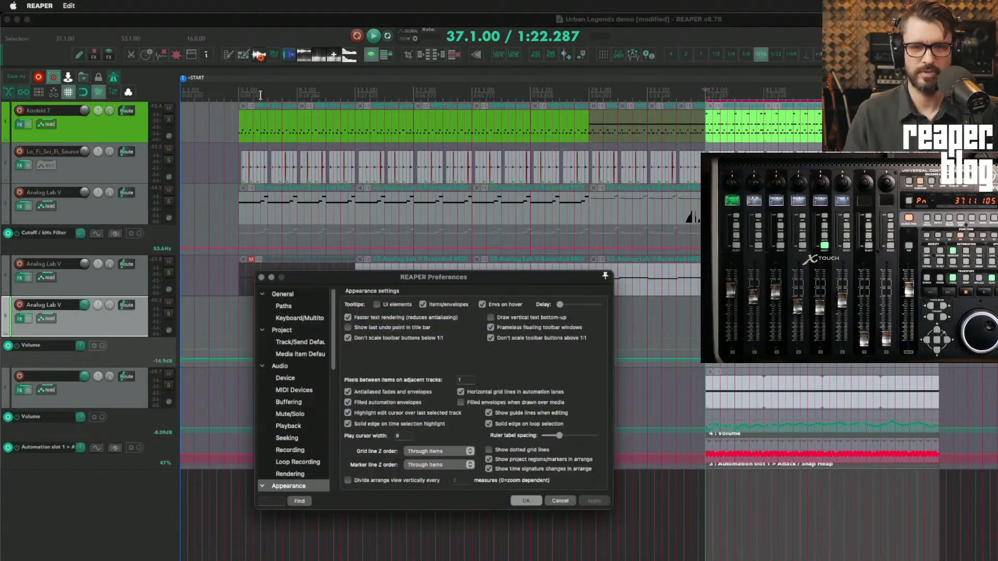
pyautogui.click(303, 332)
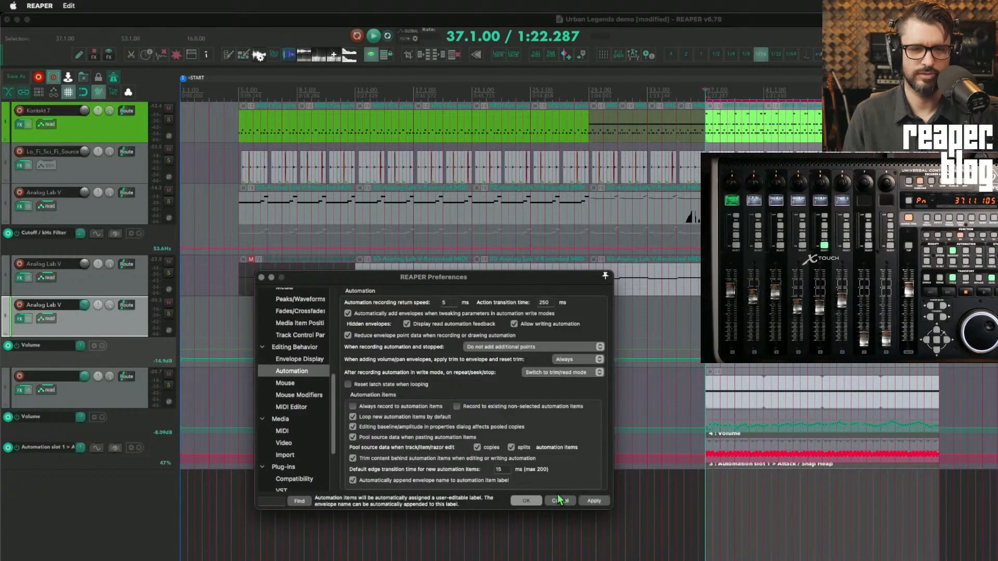
pyautogui.click(527, 501)
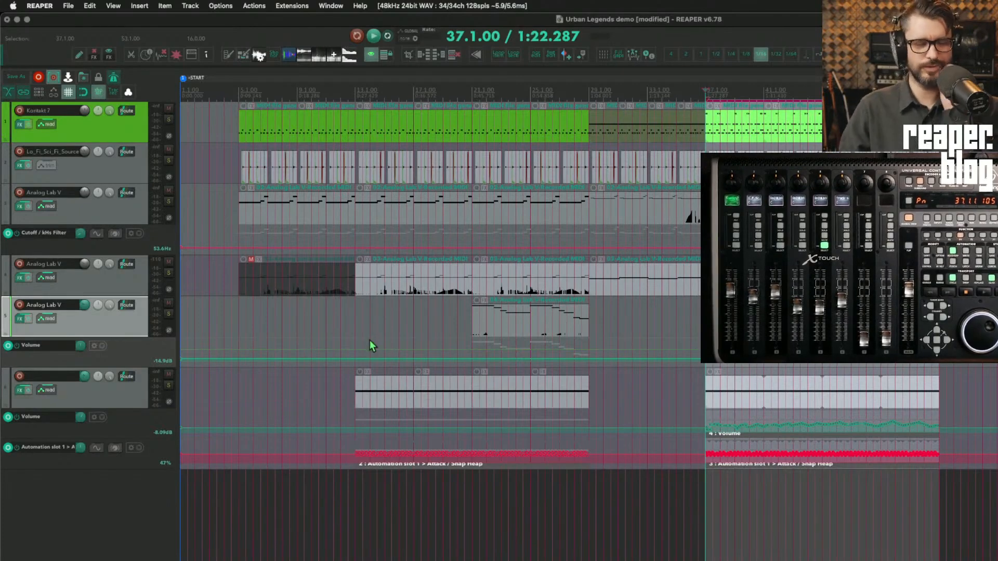
# Step: Play the song from bar 5 and select the Lo_Fi_Sci_Fi_Source metallic hits track for level adjustment
pyautogui.click(270, 107)
pyautogui.press('space')
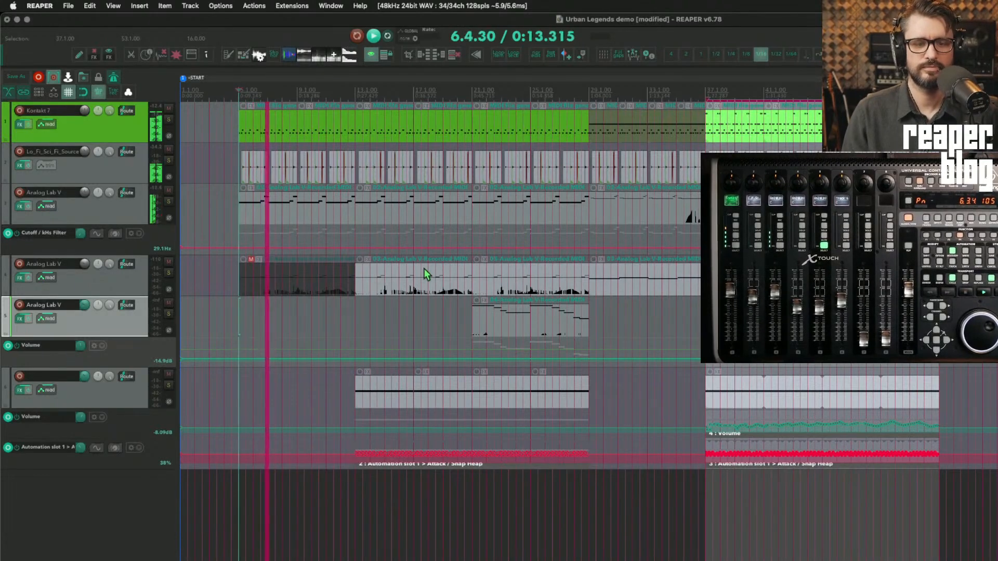
pyautogui.click(129, 168)
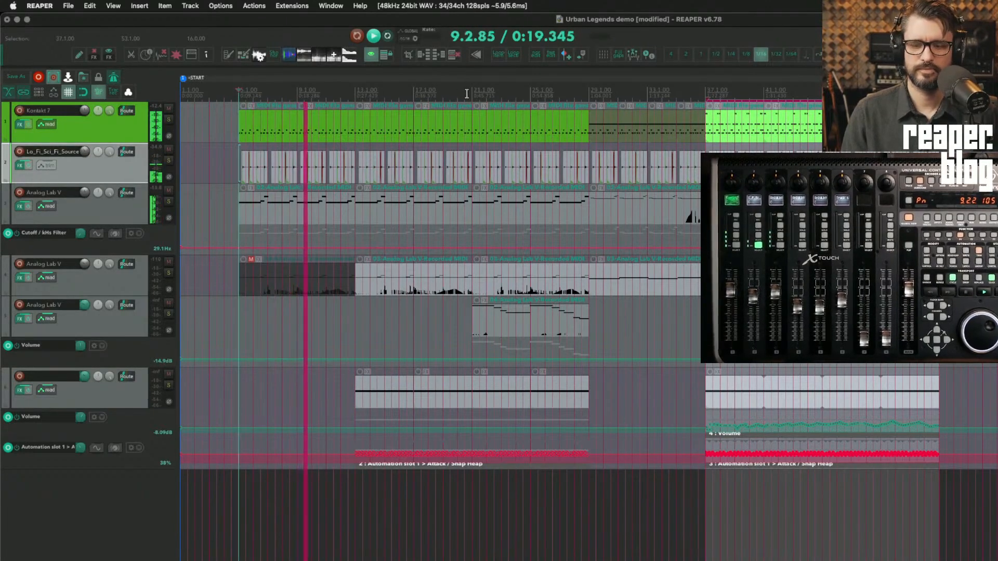
pyautogui.press('space')
# Step: Automate the metallic hits' volume to -3.94 dB from bar 5, -2.17 dB over bars 29–37, and +0.47 dB from bar 37
pyautogui.moveTo(705, 95); pyautogui.dragTo(242, 94)
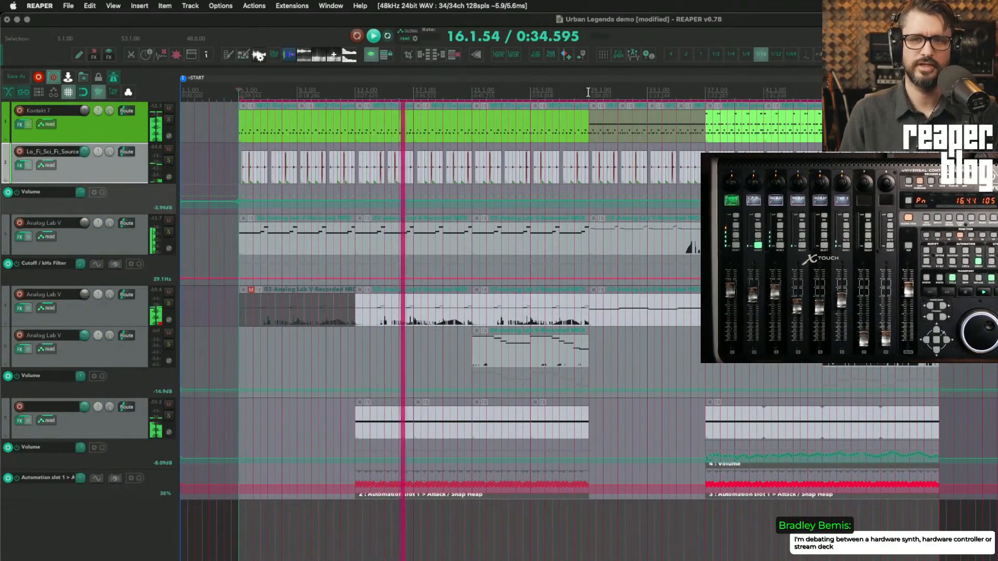
pyautogui.moveTo(588, 92); pyautogui.dragTo(703, 94)
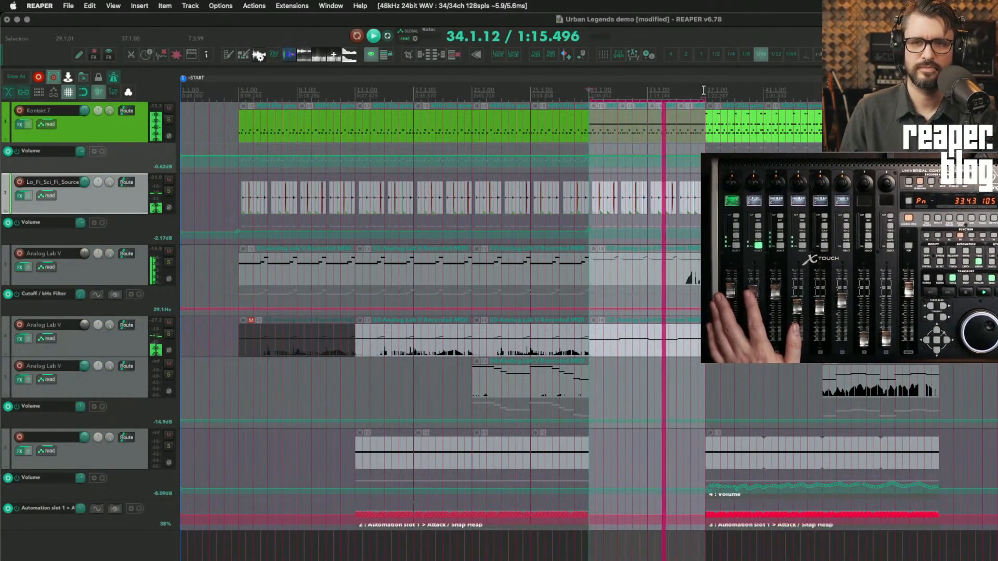
pyautogui.moveTo(705, 90); pyautogui.dragTo(939, 91)
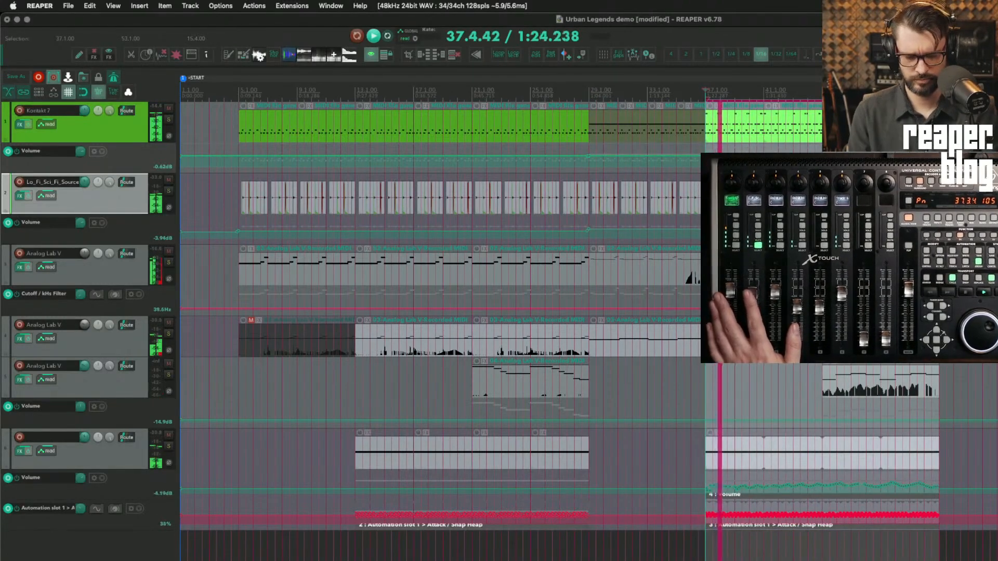
pyautogui.press('l')
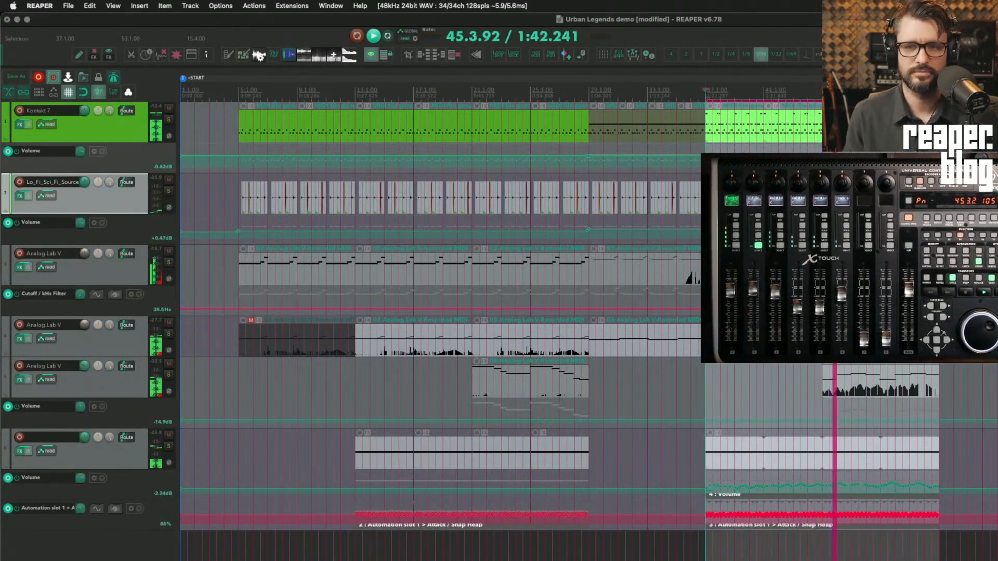
pyautogui.press('space')
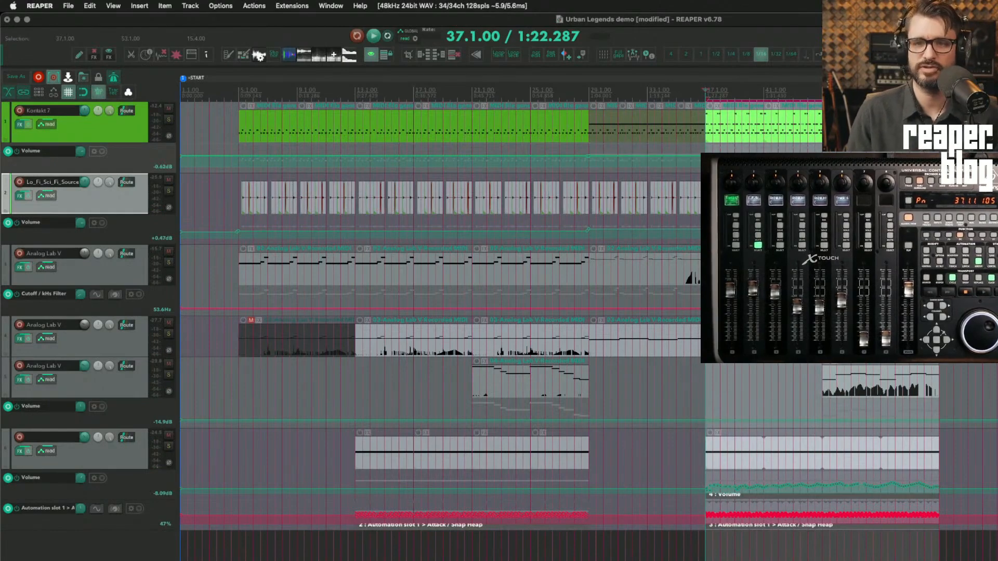
# Step: Examine the metallic hits and their volume transition around bar 37, and compare them with the earlier sections
pyautogui.click(708, 229)
pyautogui.scroll(15, 708, 229)
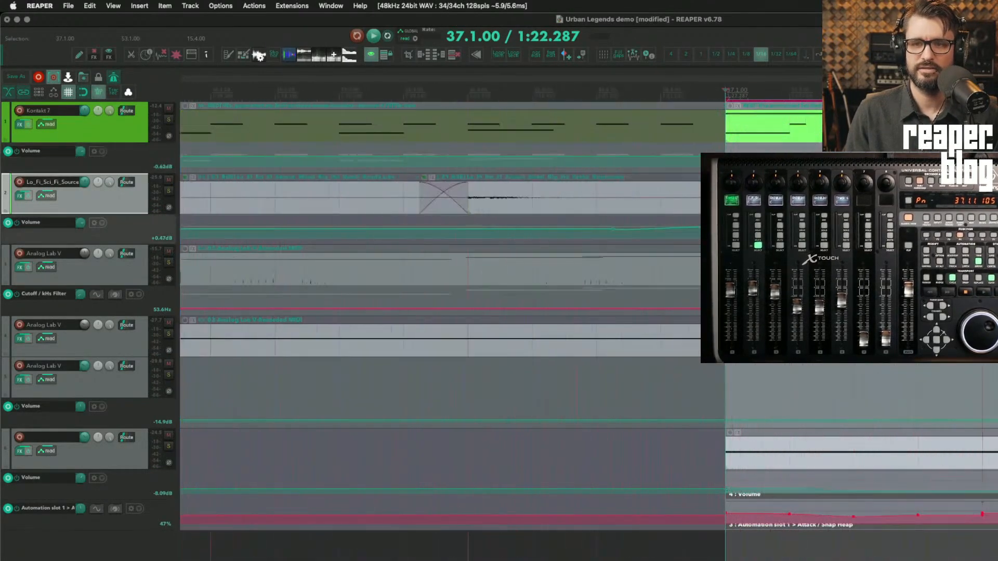
pyautogui.scroll(-2, 708, 229)
pyautogui.scroll(5, 708, 229)
pyautogui.scroll(1, 708, 229)
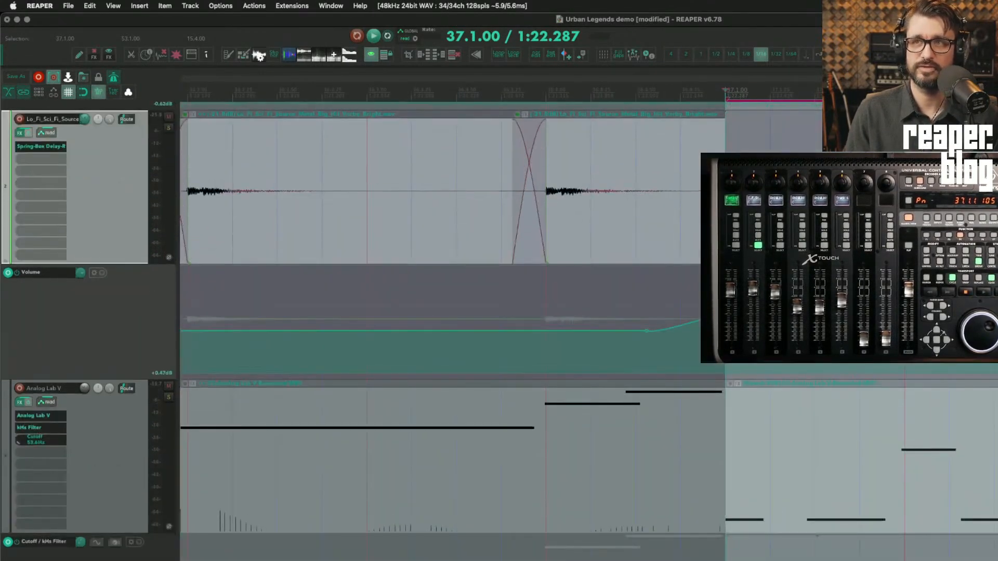
pyautogui.hscroll(5, 693, 249)
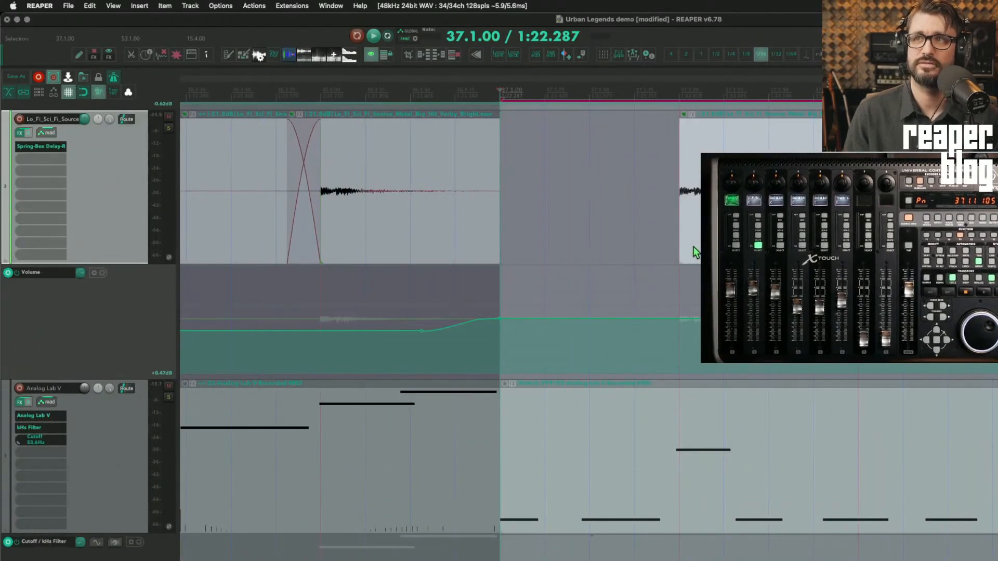
pyautogui.scroll(-4, 645, 256)
pyautogui.hscroll(-3, 645, 256)
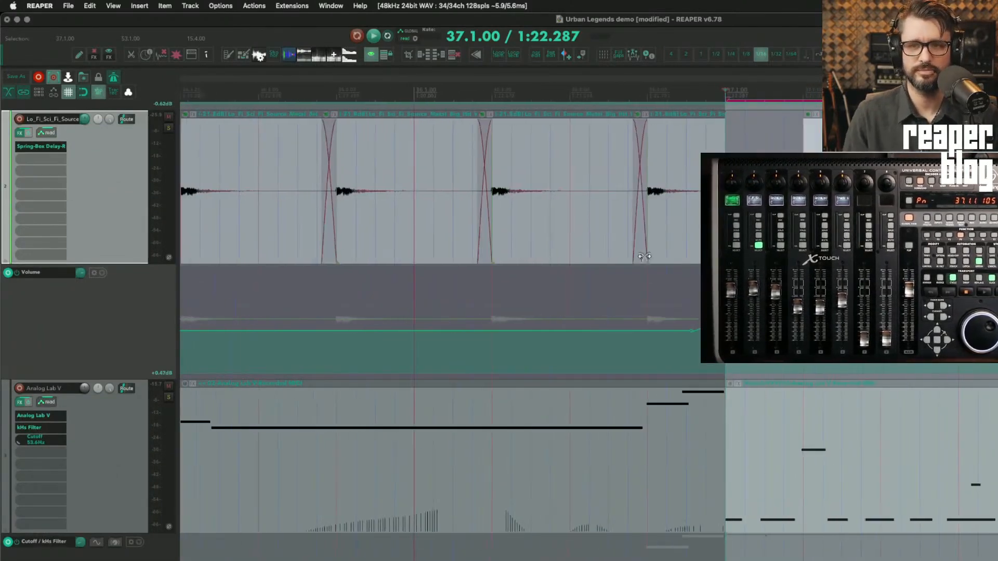
pyautogui.scroll(-2, 647, 258)
pyautogui.scroll(-5, 655, 254)
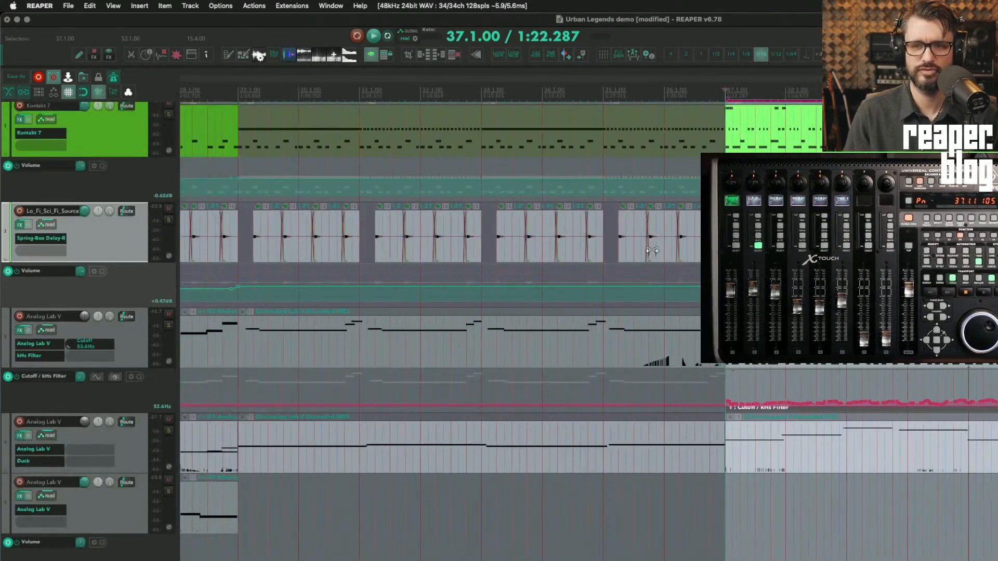
pyautogui.scroll(-4, 652, 251)
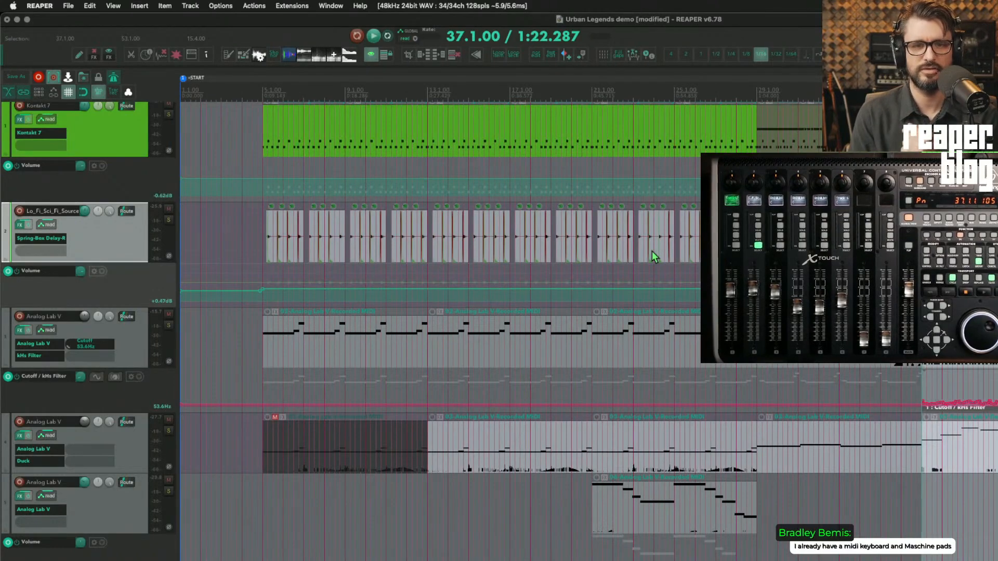
pyautogui.scroll(-2, 652, 251)
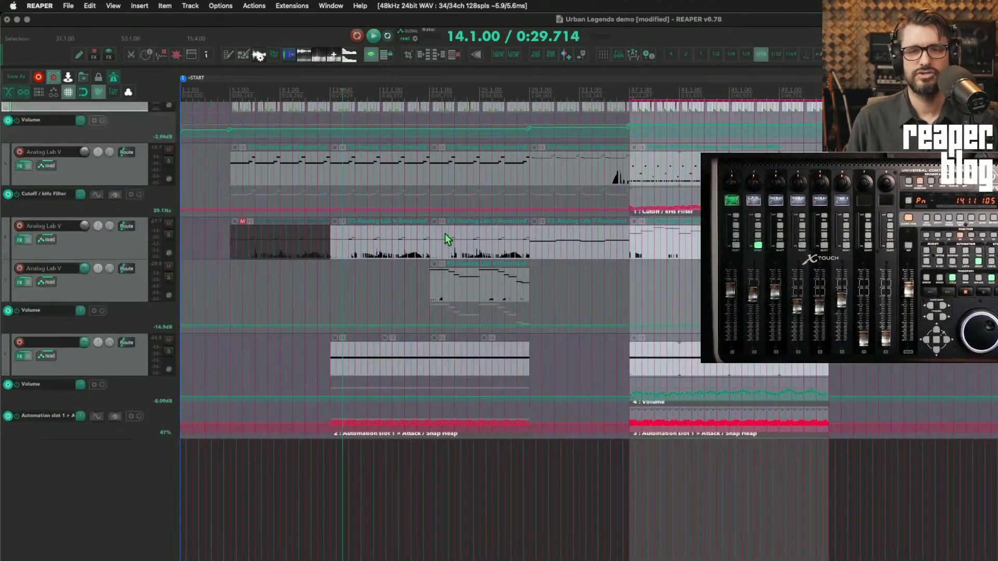
# Step: Insert Engine_Distortion_Interference_002.wav from the DB foley / sfx database on its own track at bar 14
pyautogui.press('super+alt+x')
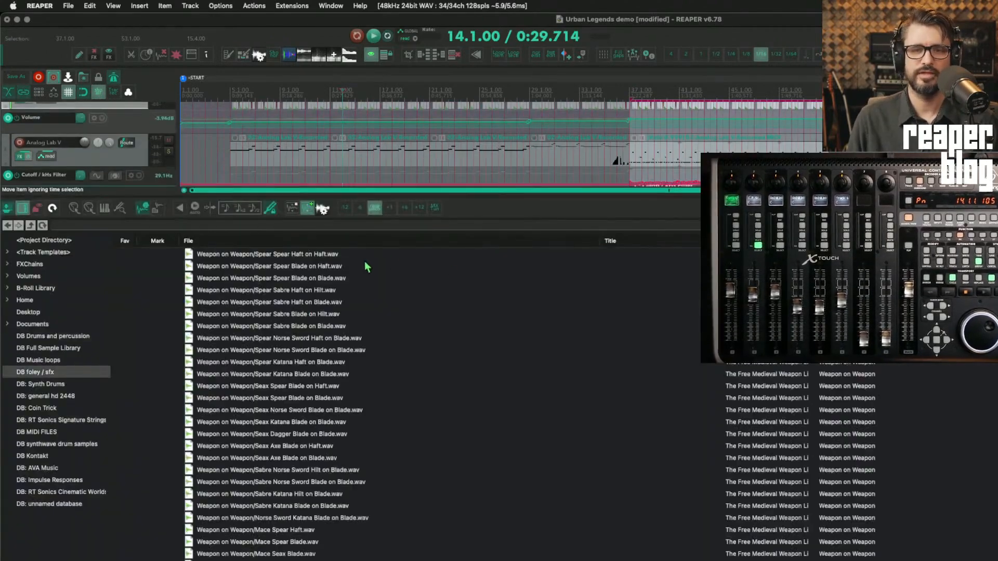
pyautogui.scroll(-15, 270, 351)
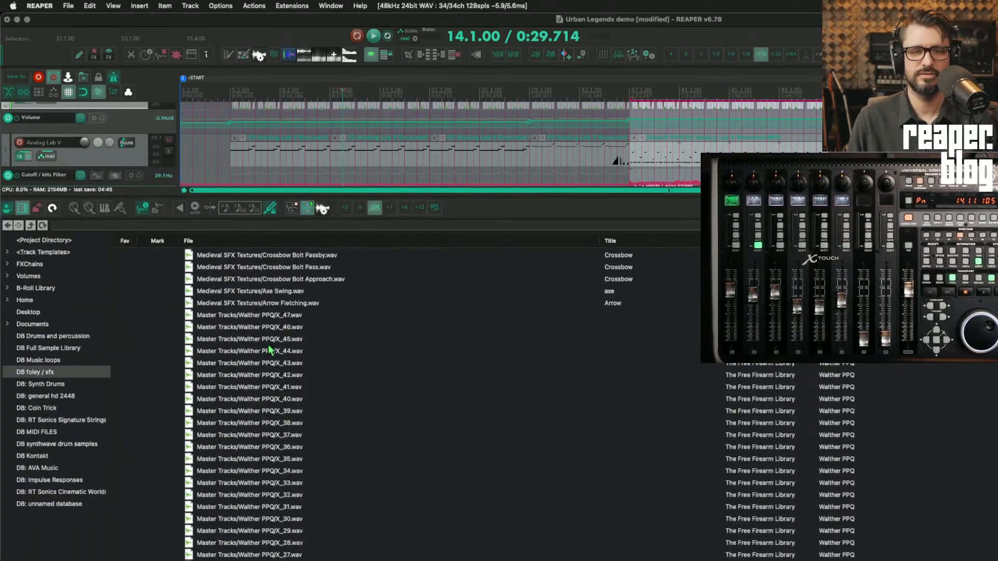
pyautogui.scroll(-10, 269, 351)
pyautogui.click(367, 430)
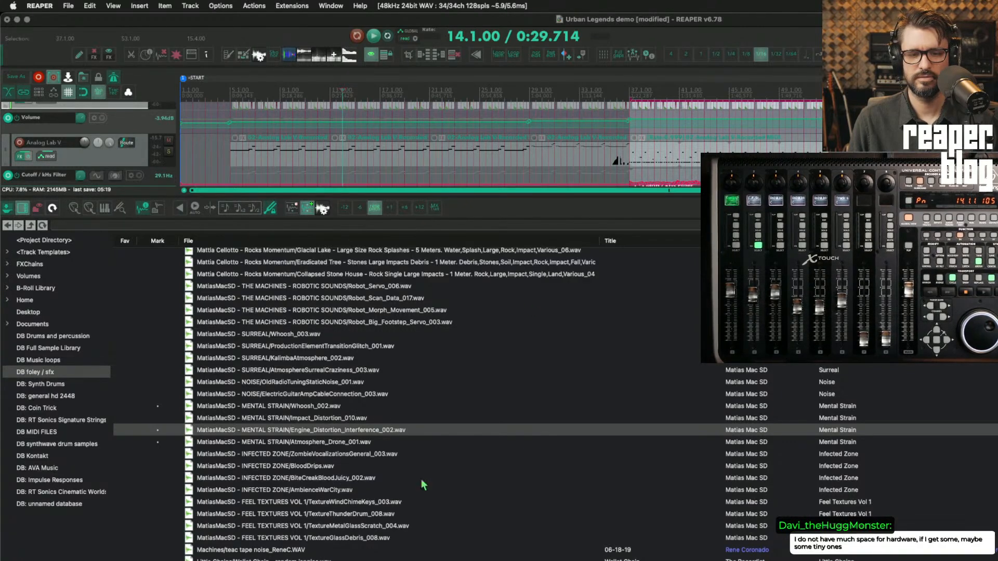
pyautogui.scroll(-2, 550, 161)
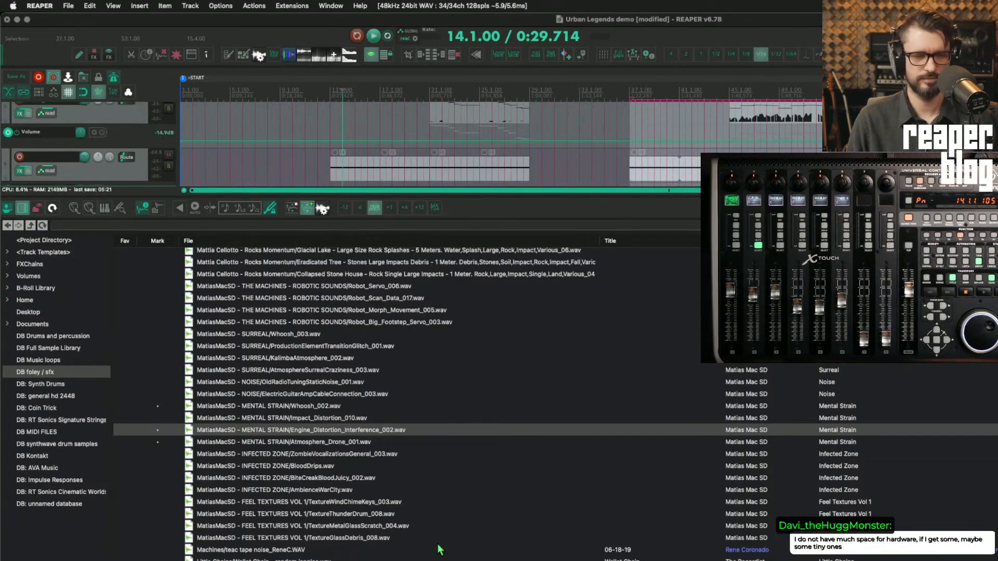
pyautogui.press('Return')
pyautogui.press('super+alt+x')
pyautogui.scroll(4, 428, 352)
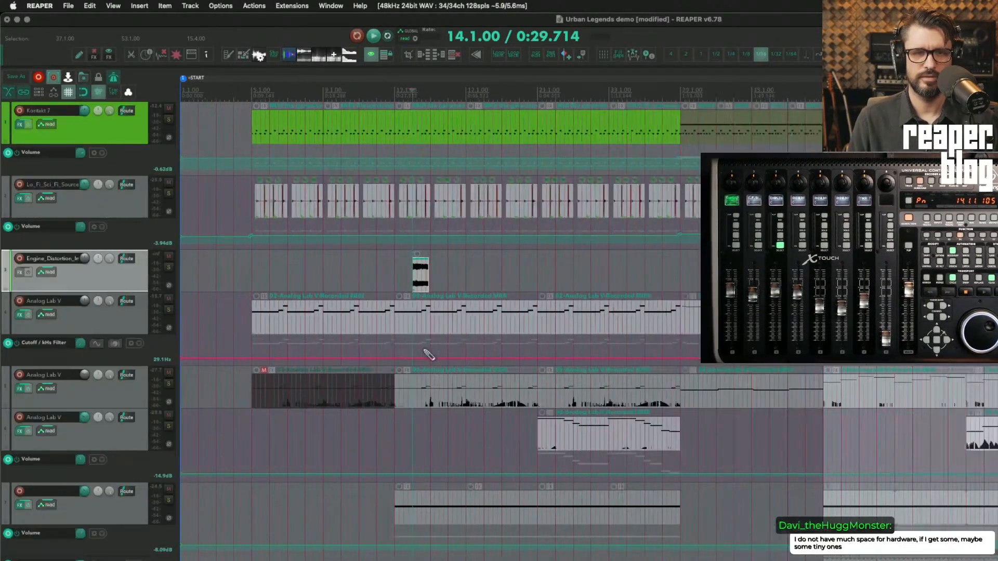
# Step: Move the engine distortion item to 28.3.00, trim its end to bar 29, and give it a full-length curved fade-in
pyautogui.moveTo(503, 275); pyautogui.dragTo(627, 278)
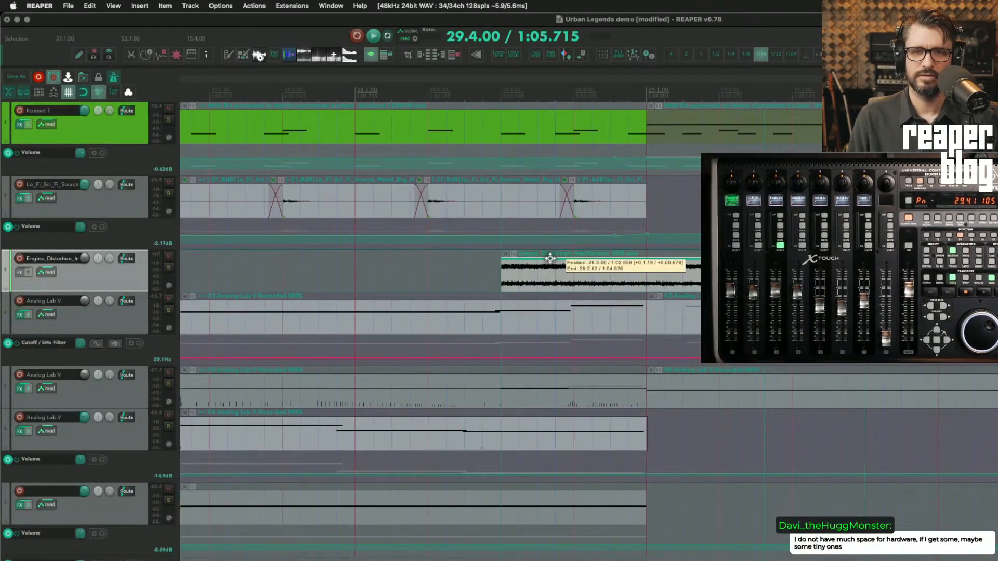
pyautogui.moveTo(550, 258); pyautogui.dragTo(550, 259)
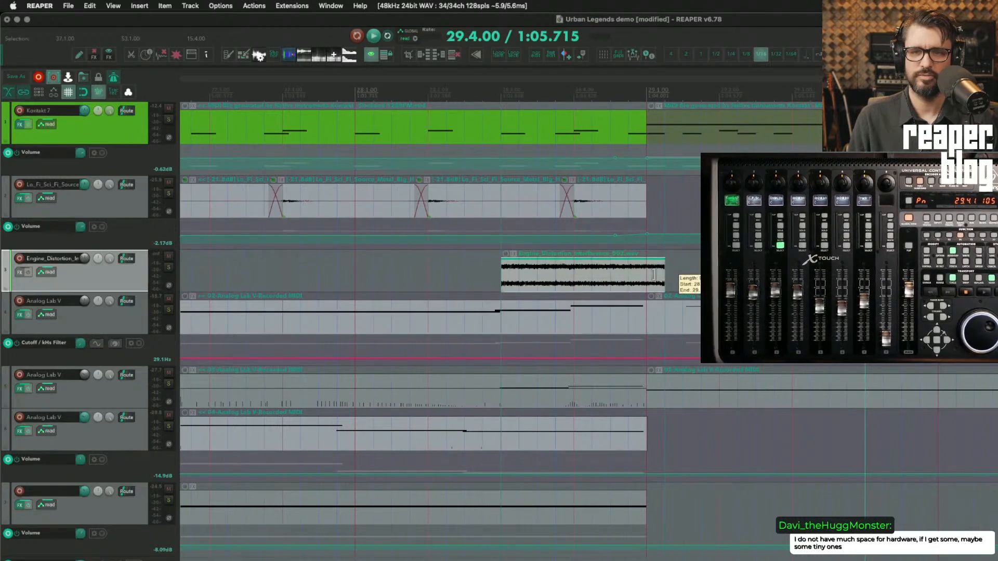
pyautogui.moveTo(654, 275); pyautogui.dragTo(647, 274)
pyautogui.moveTo(500, 261); pyautogui.dragTo(703, 262)
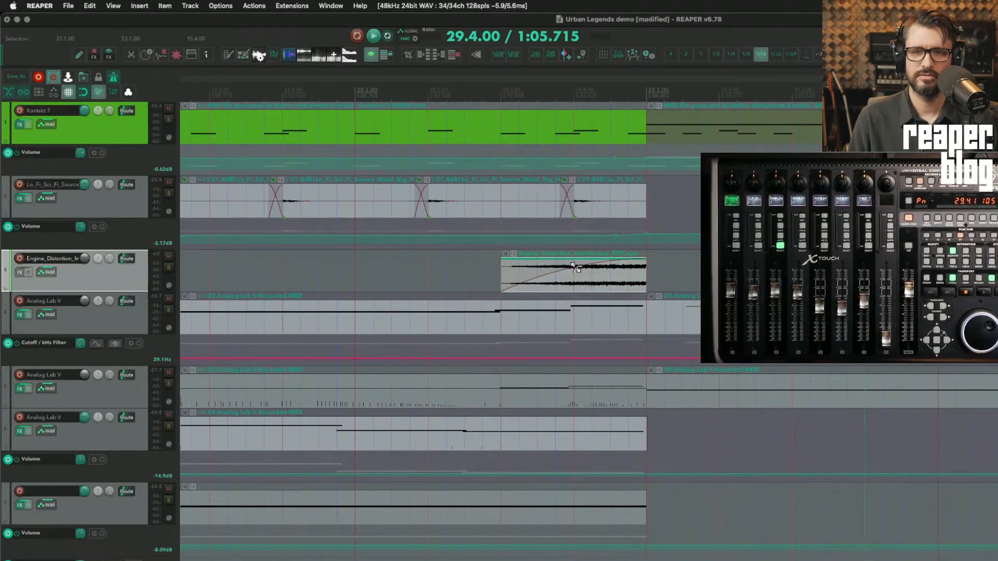
pyautogui.moveTo(577, 268); pyautogui.dragTo(657, 384)
# Step: Audition the transition into bar 29 from 27.4.50 and lower the engine distortion item's volume
pyautogui.click(312, 263)
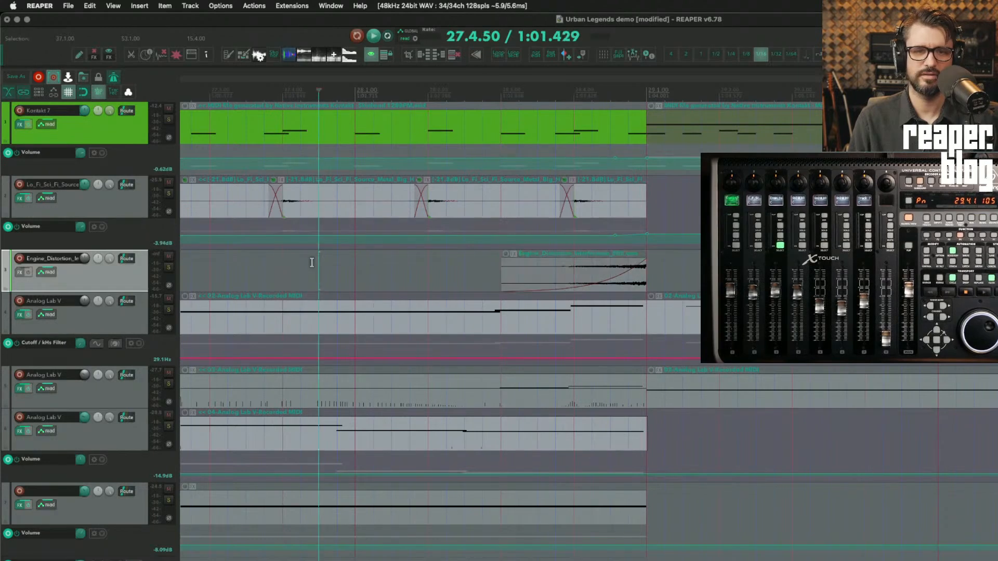
pyautogui.press('space')
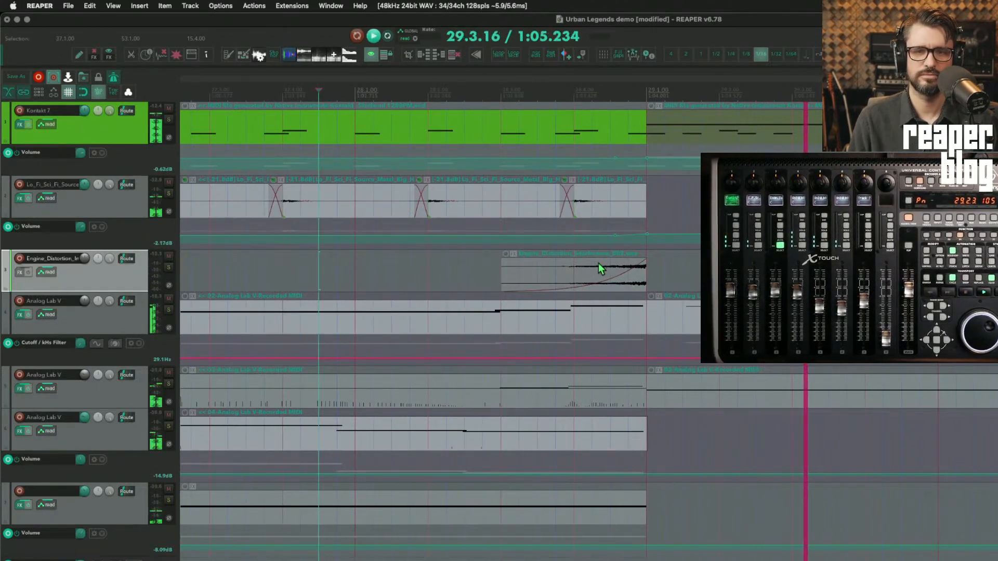
pyautogui.moveTo(505, 254); pyautogui.dragTo(520, 292)
pyautogui.press('space')
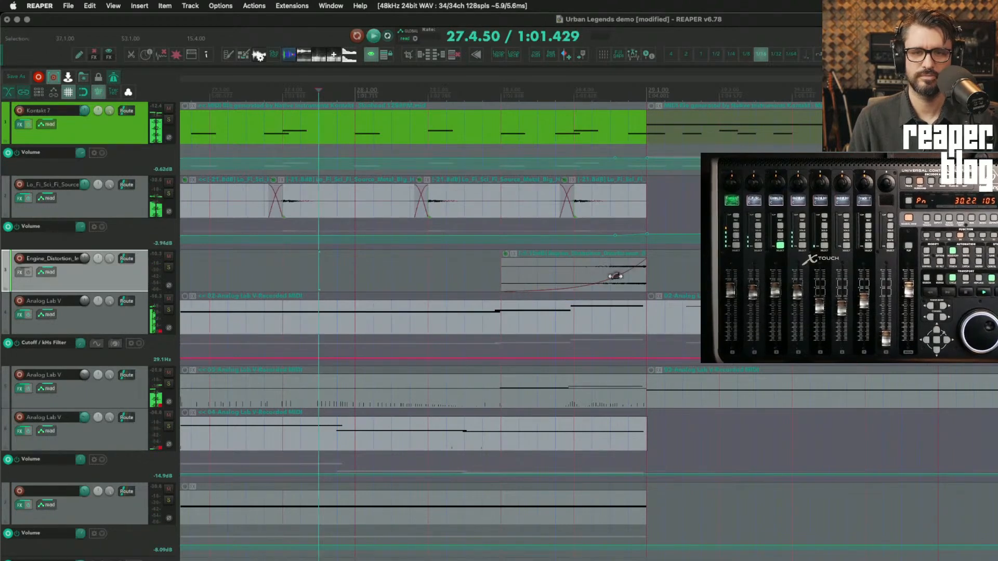
# Step: Shorten the engine distortion item's fade-in so it ends about half a beat before bar 29
pyautogui.click(615, 276)
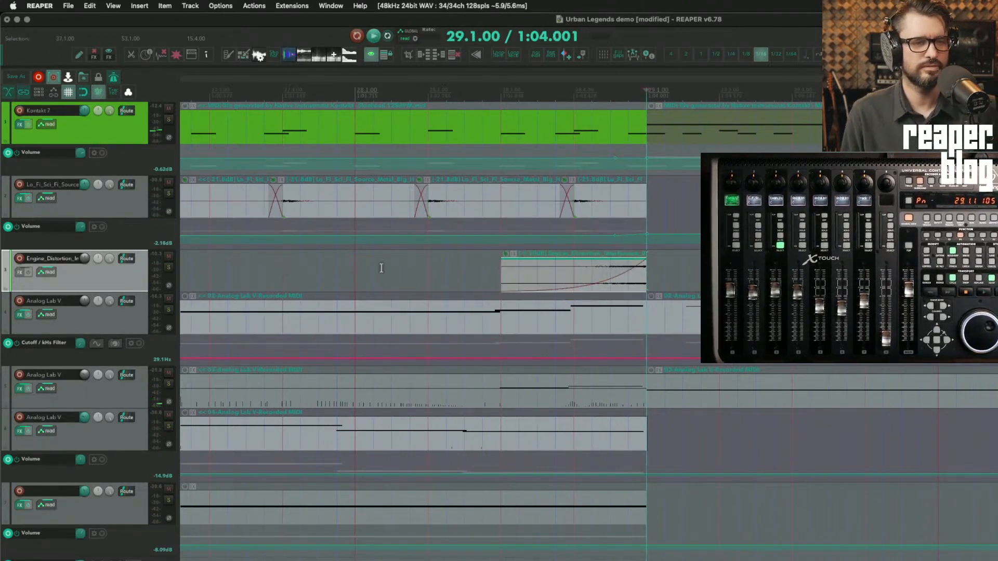
pyautogui.click(556, 273)
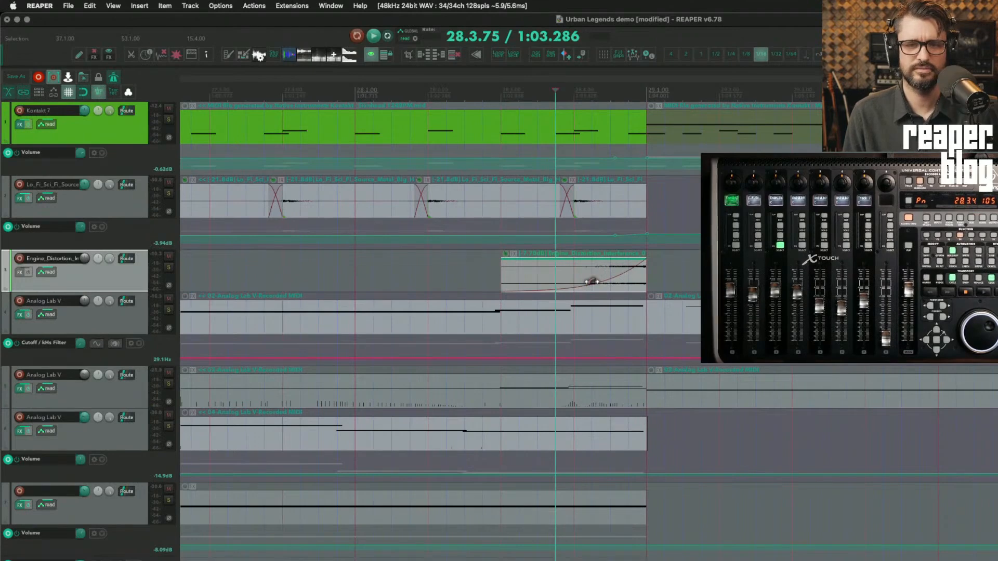
pyautogui.moveTo(588, 274); pyautogui.dragTo(557, 273)
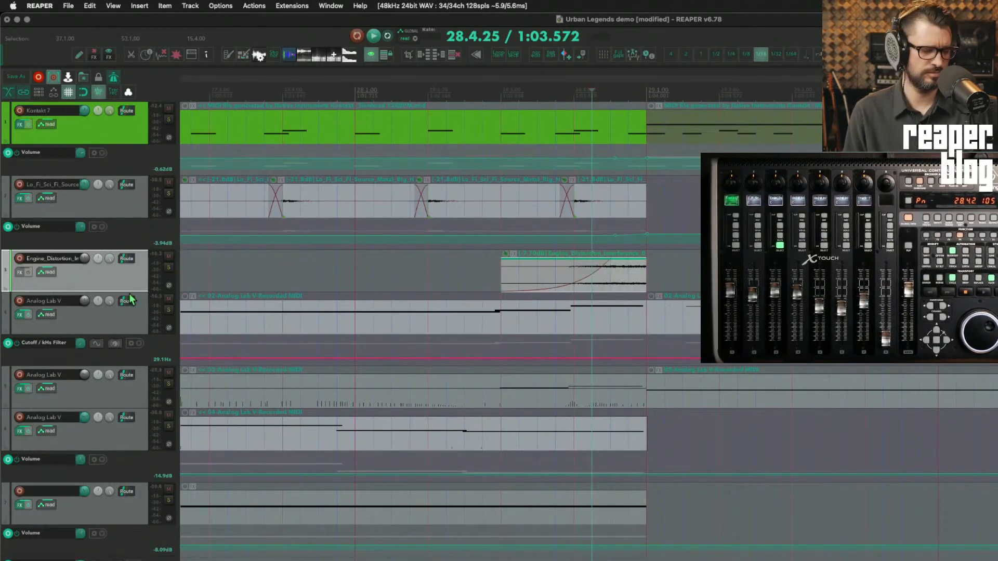
# Step: Search the effects for "verb" and try AIR Reverb on the engine distortion track
pyautogui.hotkey('ctrl', 'shift', 'f')
pyautogui.write('verb')
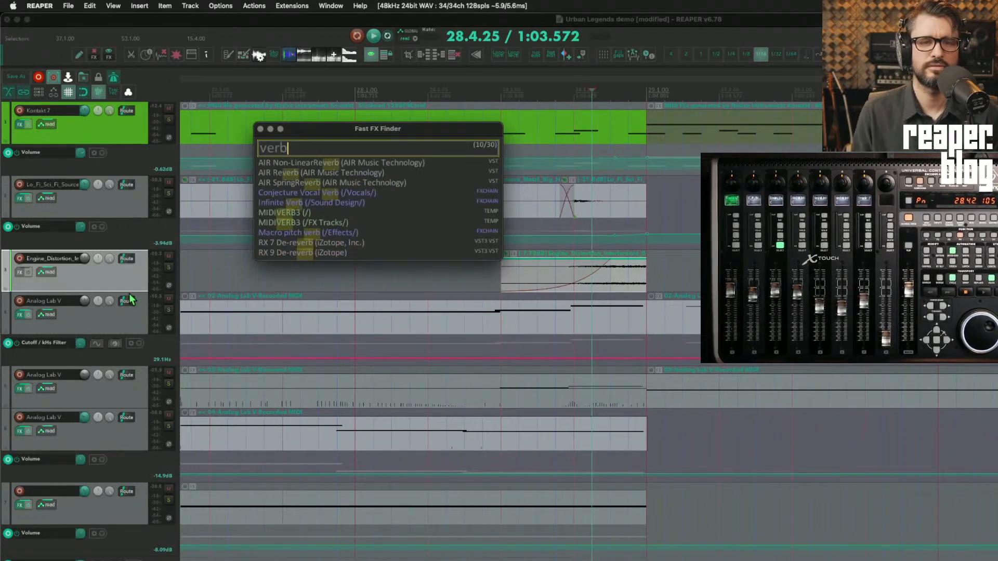
pyautogui.doubleClick(348, 175)
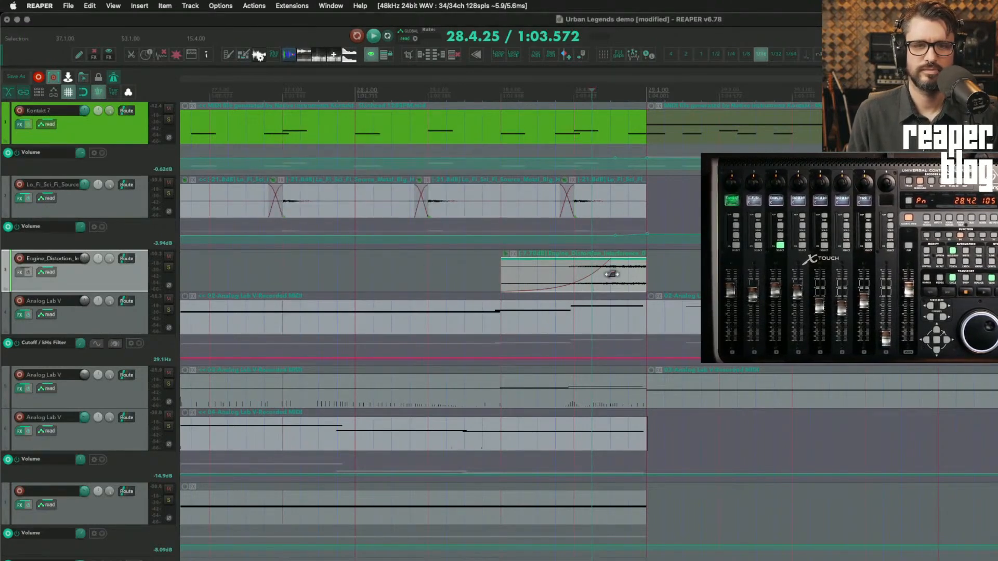
pyautogui.click(611, 276)
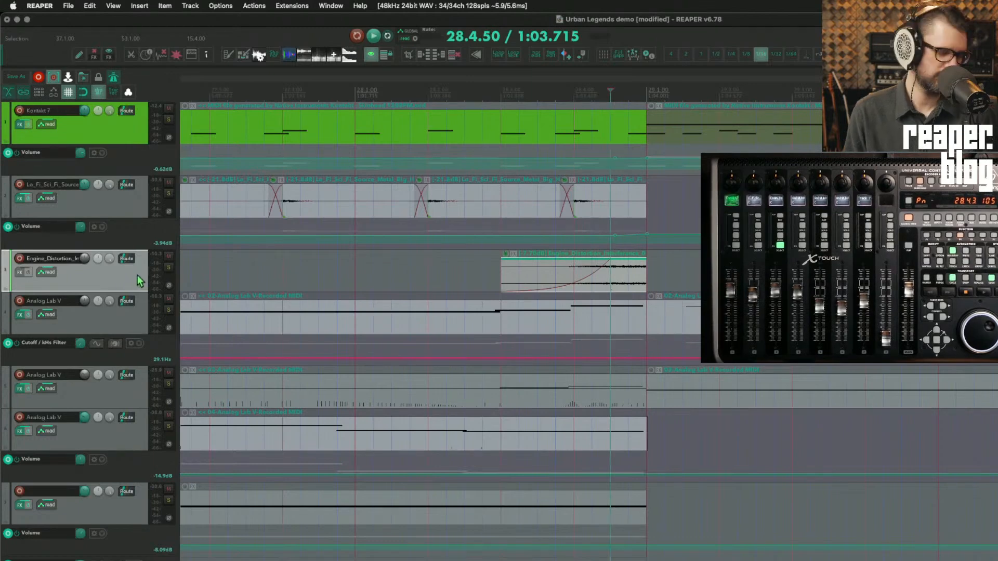
# Step: Search the effects for "air verb", add AIR Reverb to the engine distortion track, and enlarge the track with the mixer shown
pyautogui.write('f')
pyautogui.write('ai')
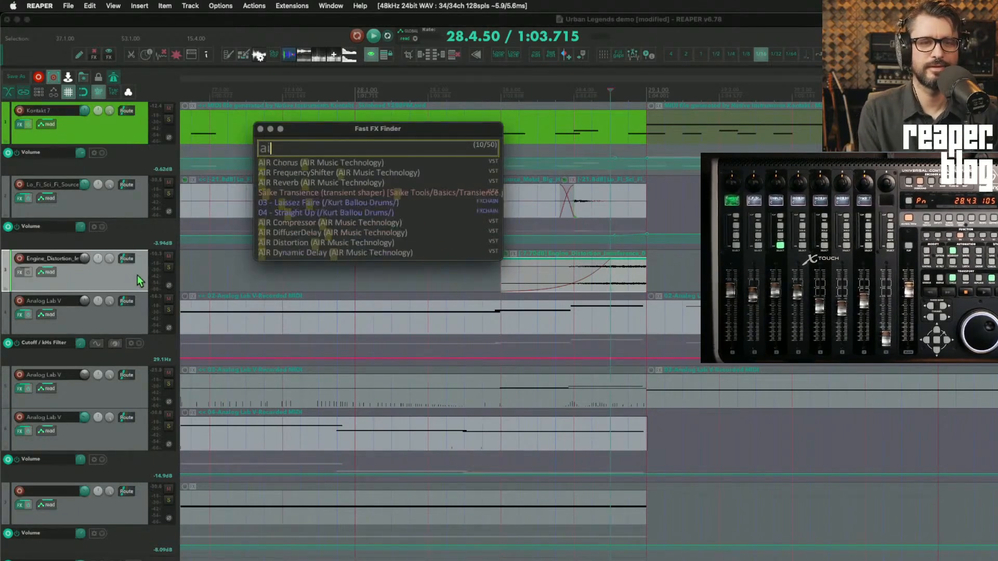
pyautogui.write('r verb')
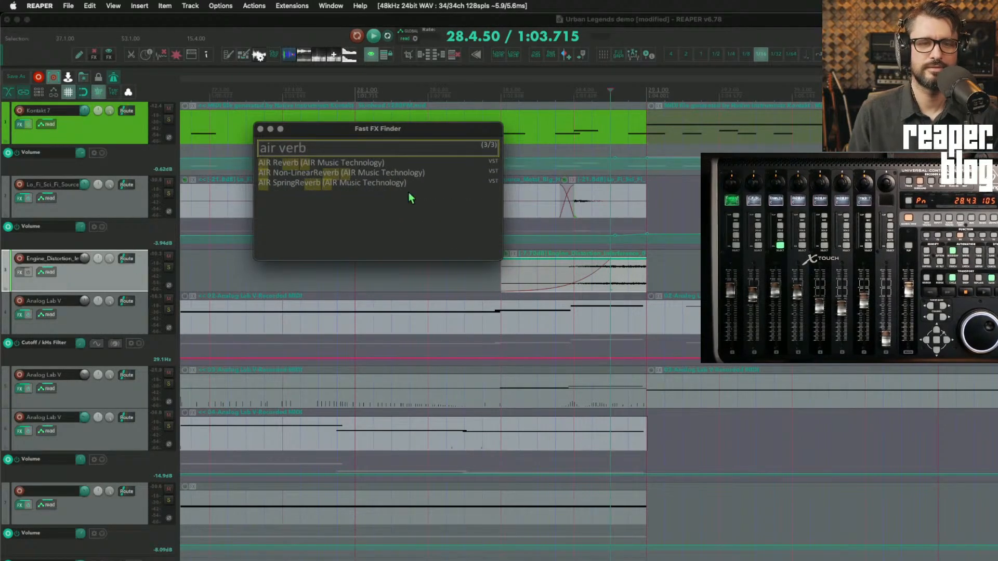
pyautogui.click(379, 164)
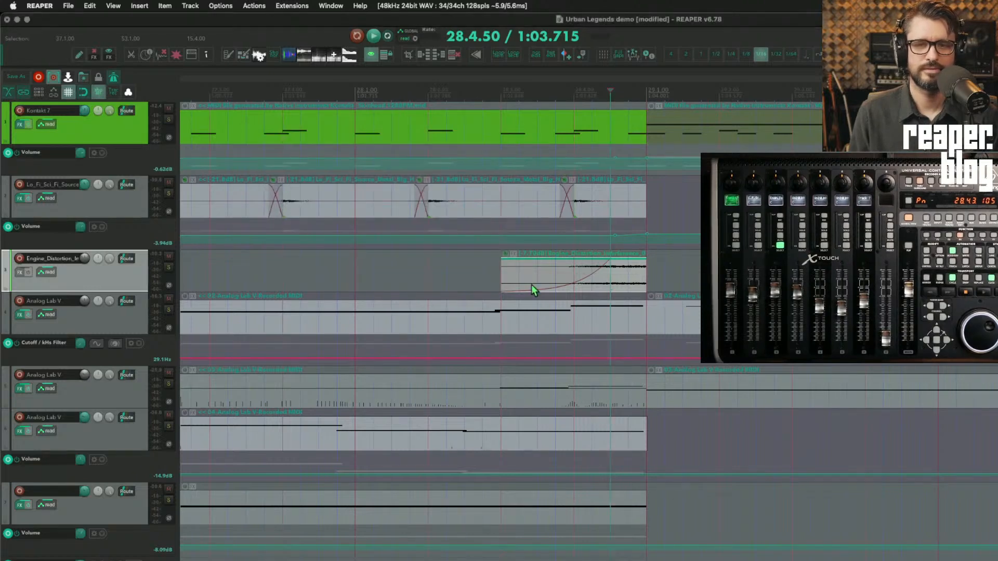
pyautogui.moveTo(130, 292); pyautogui.dragTo(129, 375)
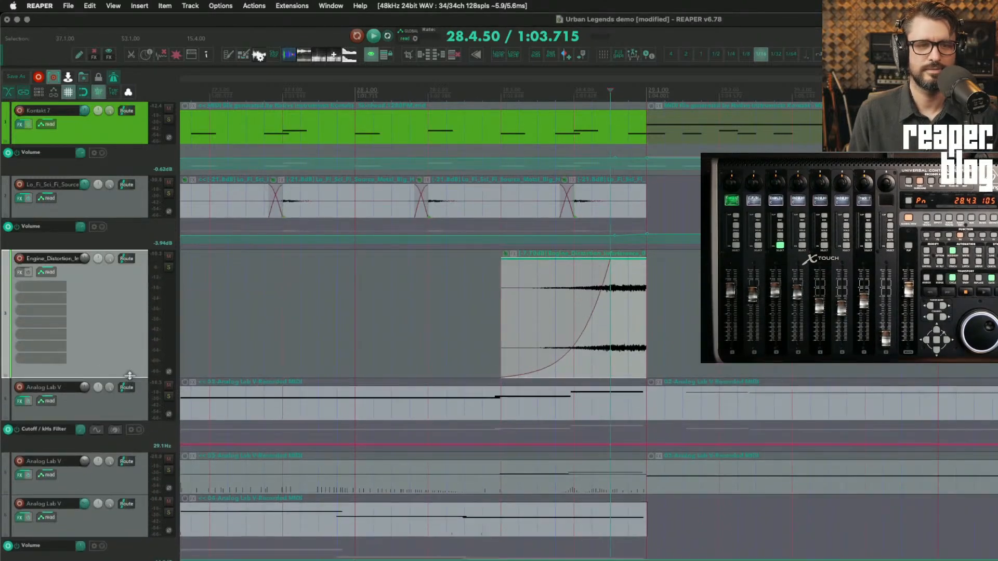
pyautogui.click(327, 294)
pyautogui.hotkey('ctrl', 'm')
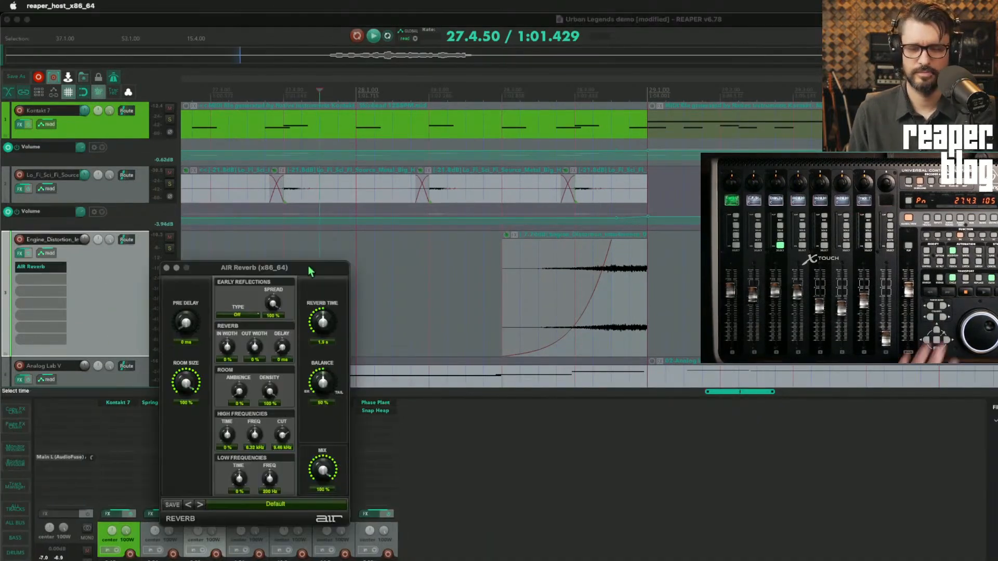
# Step: During playback, reduce AIR Reverb's reverb time and mix, and lower its balance to about 37%
pyautogui.press('space')
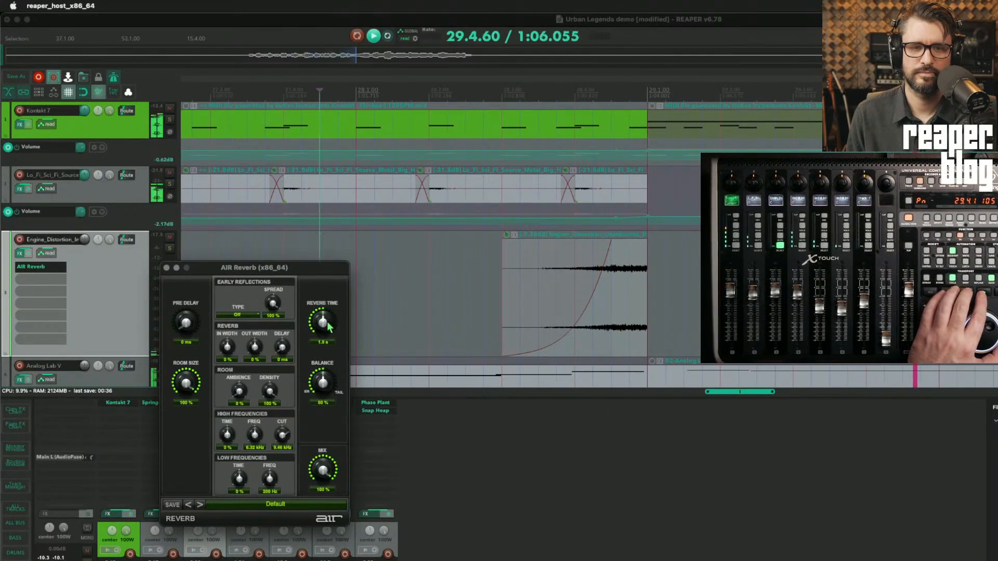
pyautogui.moveTo(328, 328); pyautogui.dragTo(331, 343)
pyautogui.moveTo(326, 382); pyautogui.dragTo(326, 391)
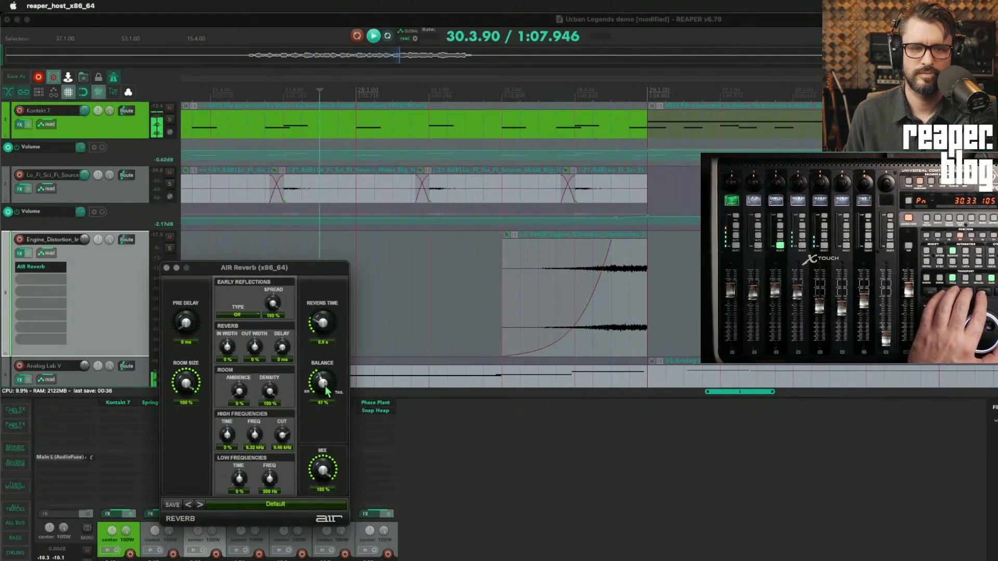
pyautogui.moveTo(331, 478); pyautogui.dragTo(329, 540)
pyautogui.press('space')
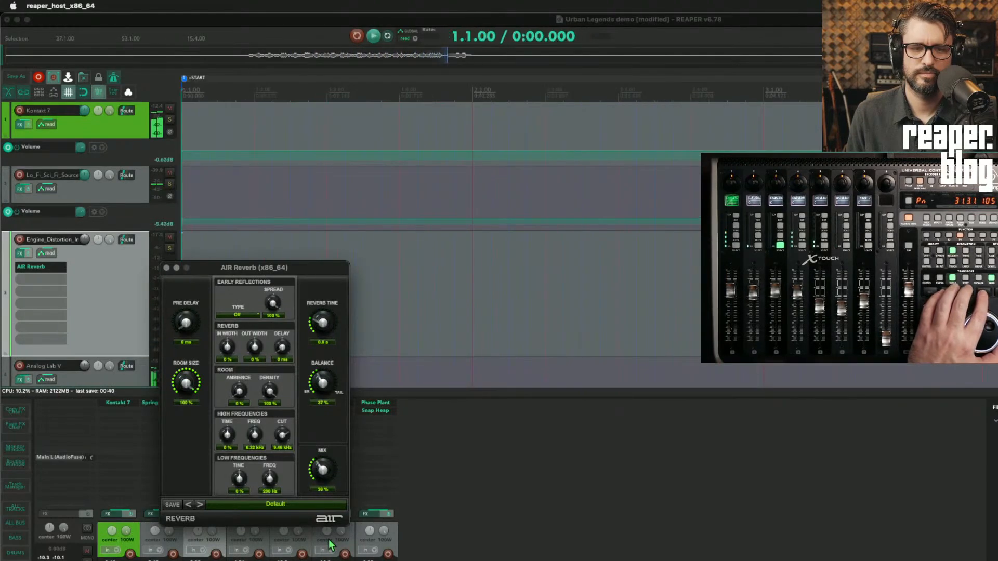
# Step: Audition the reverbed engine distortion from 28.3.00 through the transition into bar 29
pyautogui.click(541, 323)
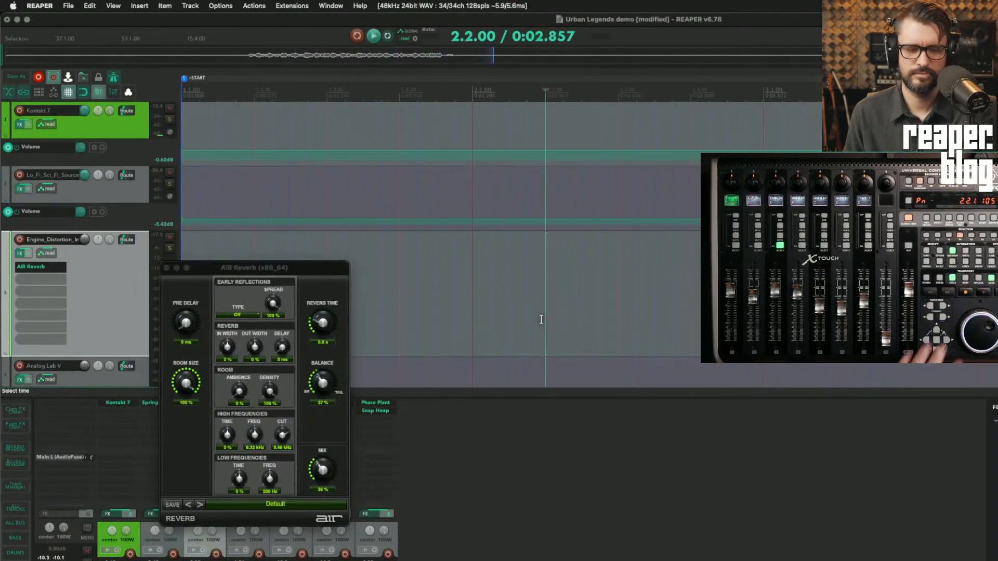
pyautogui.press('super+Right')
pyautogui.press('space')
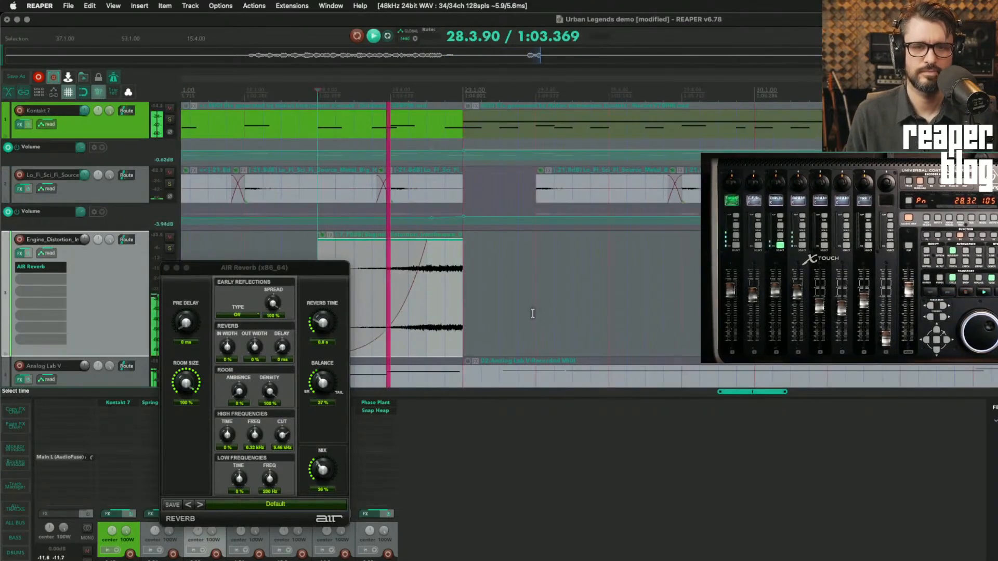
pyautogui.press('space')
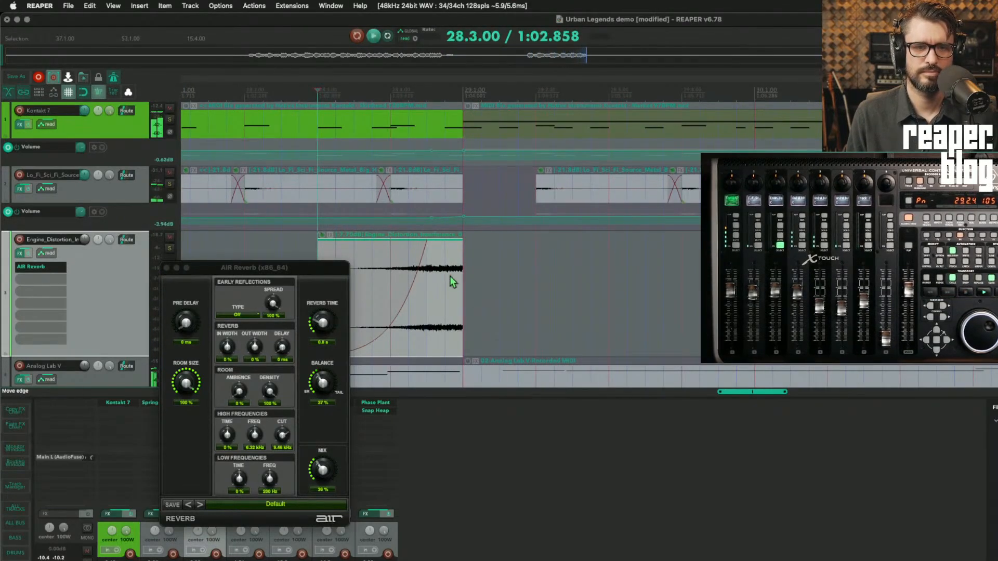
# Step: Remove the engine distortion item's fade-in, move AIR Reverb from the track onto the item, and audition from 28.2.25
pyautogui.moveTo(423, 278); pyautogui.dragTo(161, 234)
pyautogui.press('space')
pyautogui.press('space')
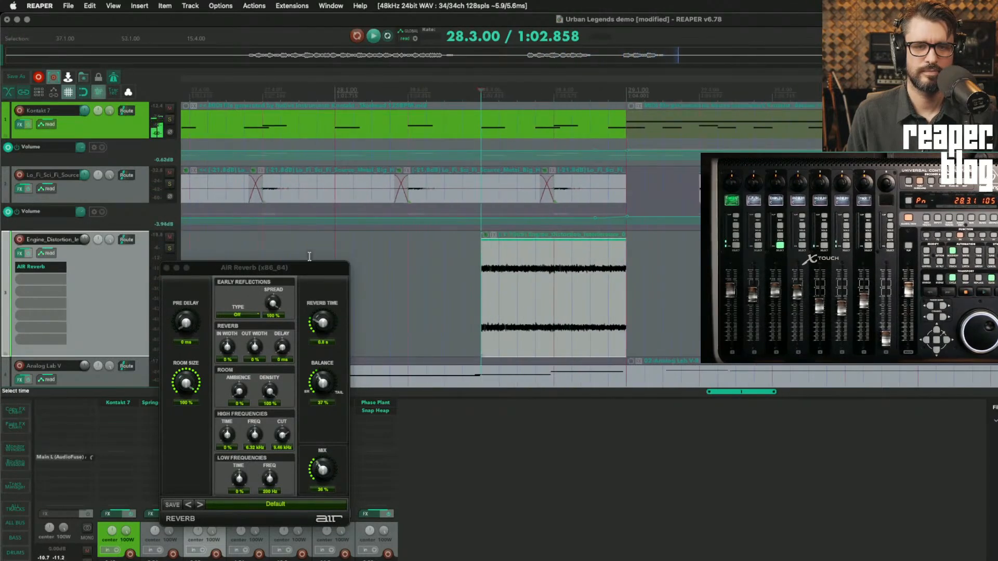
pyautogui.moveTo(54, 272); pyautogui.dragTo(507, 283)
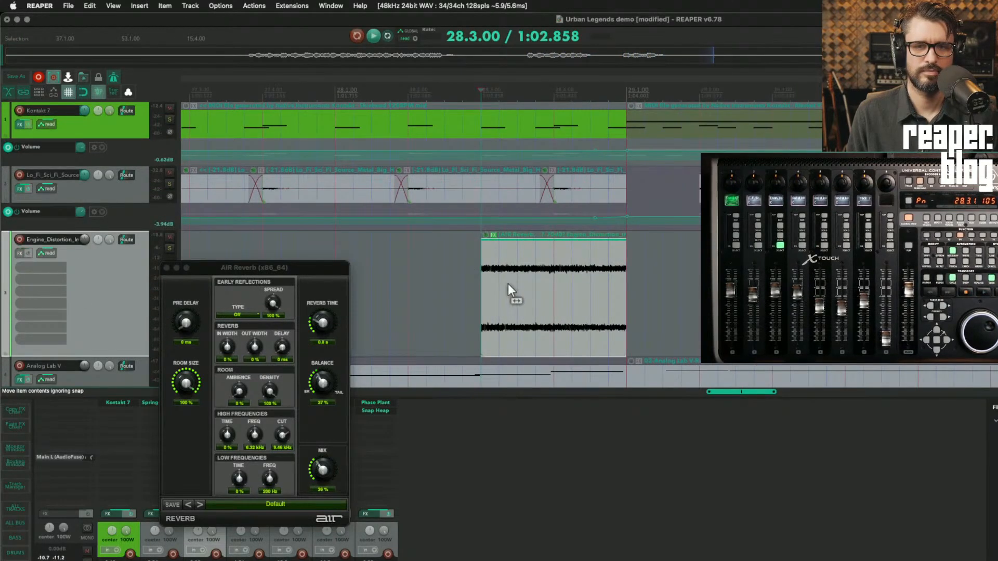
pyautogui.click(419, 250)
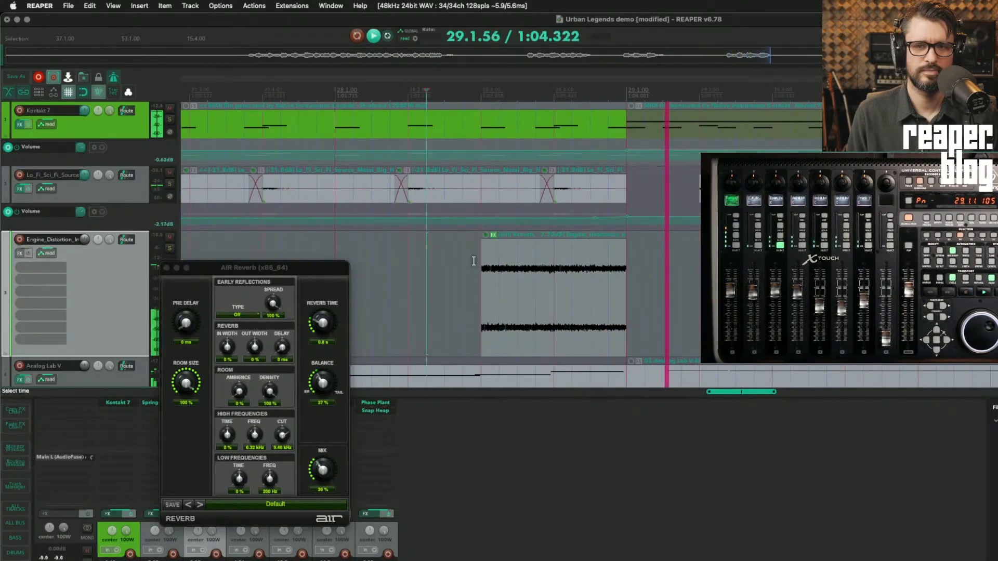
pyautogui.press('space')
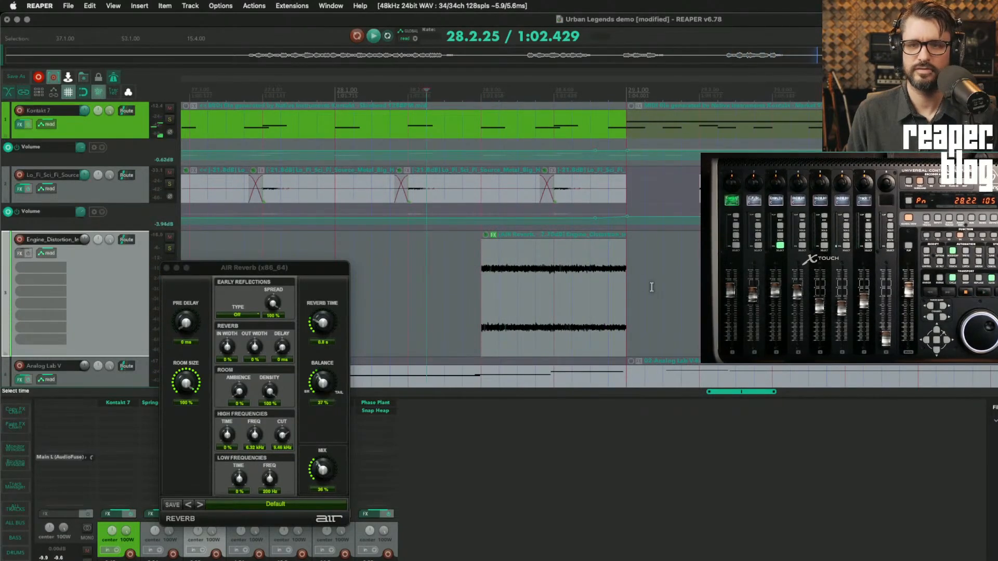
# Step: Extend the engine distortion item about one bar past bar 29 and add a take volume envelope falling from bar 29 to -inf at 30.1.00
pyautogui.click(498, 281)
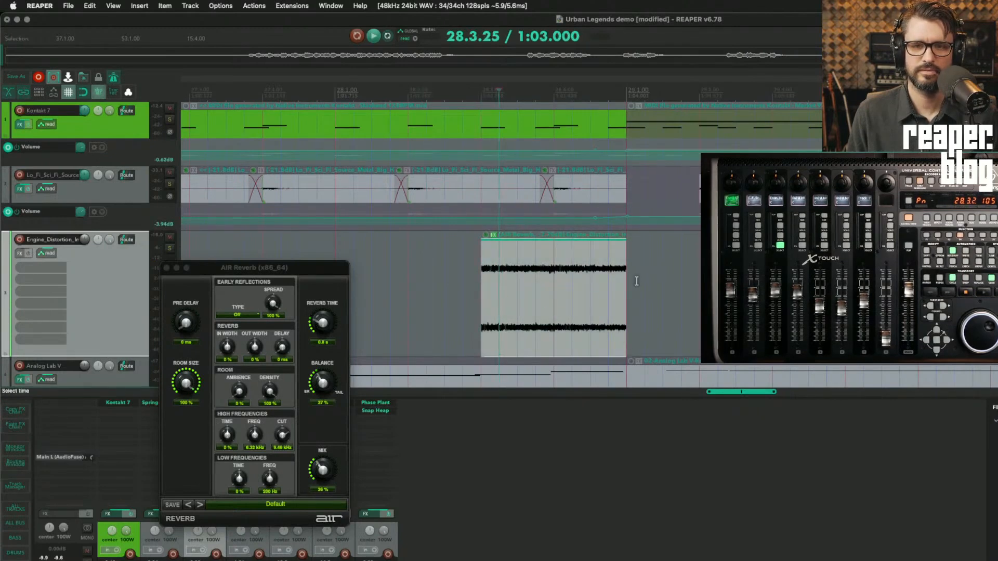
pyautogui.moveTo(626, 280); pyautogui.dragTo(717, 279)
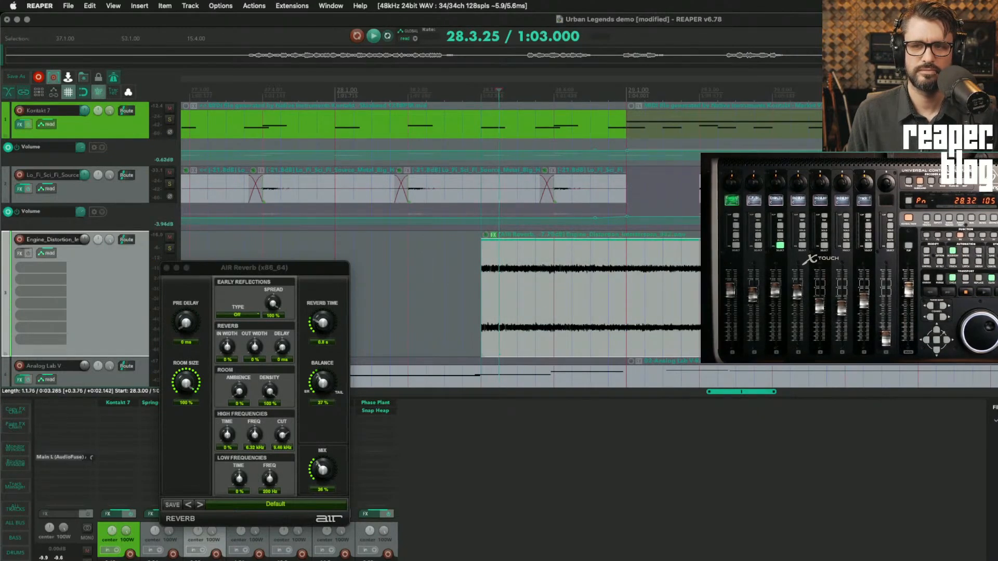
pyautogui.click(486, 301)
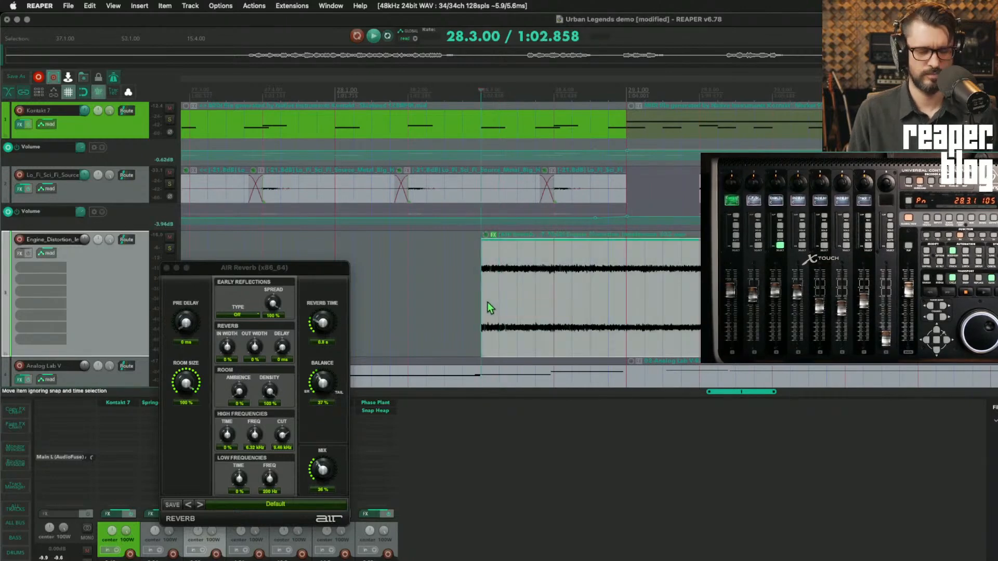
pyautogui.hotkey('shift', 'v')
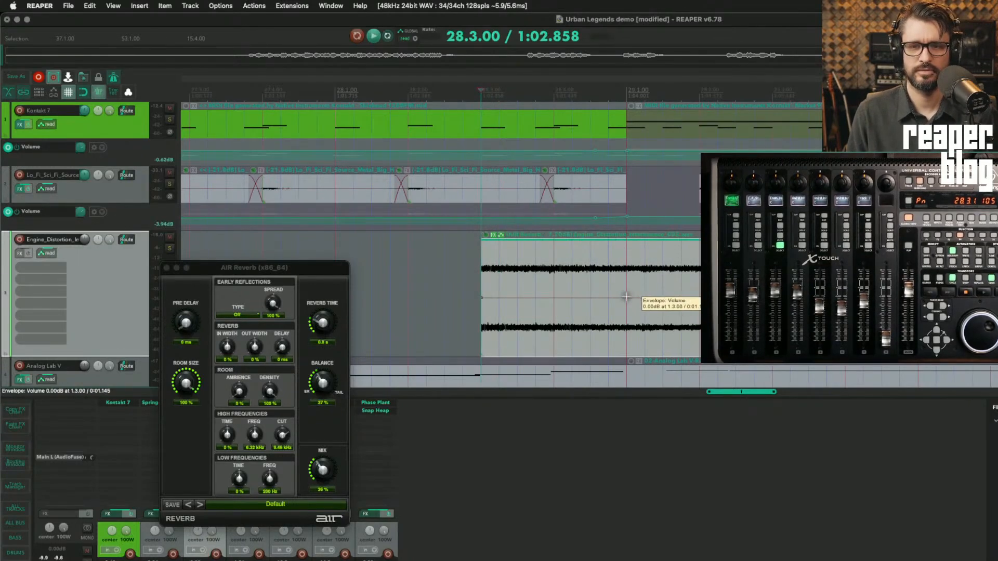
pyautogui.click(625, 299)
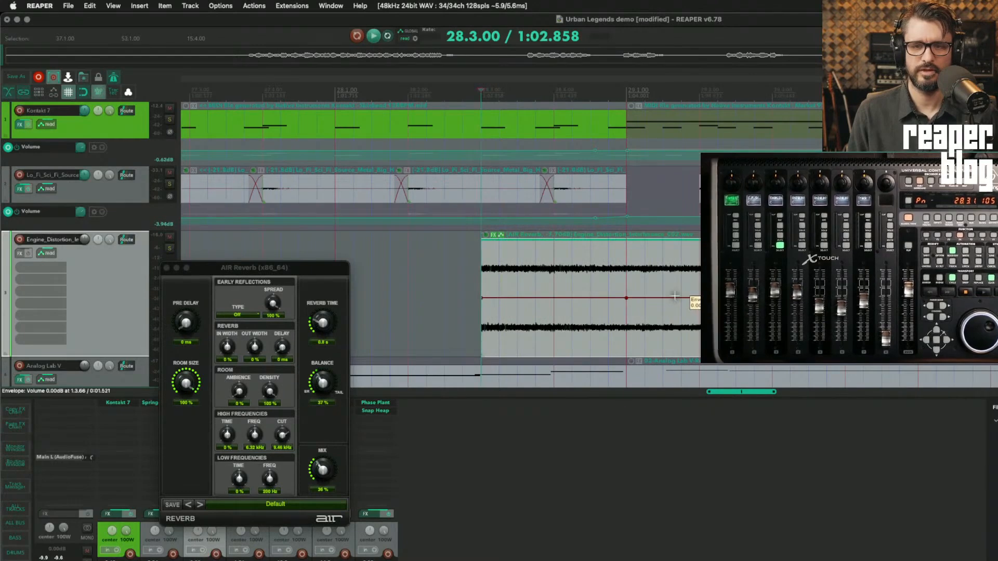
pyautogui.moveTo(699, 298); pyautogui.dragTo(950, 496)
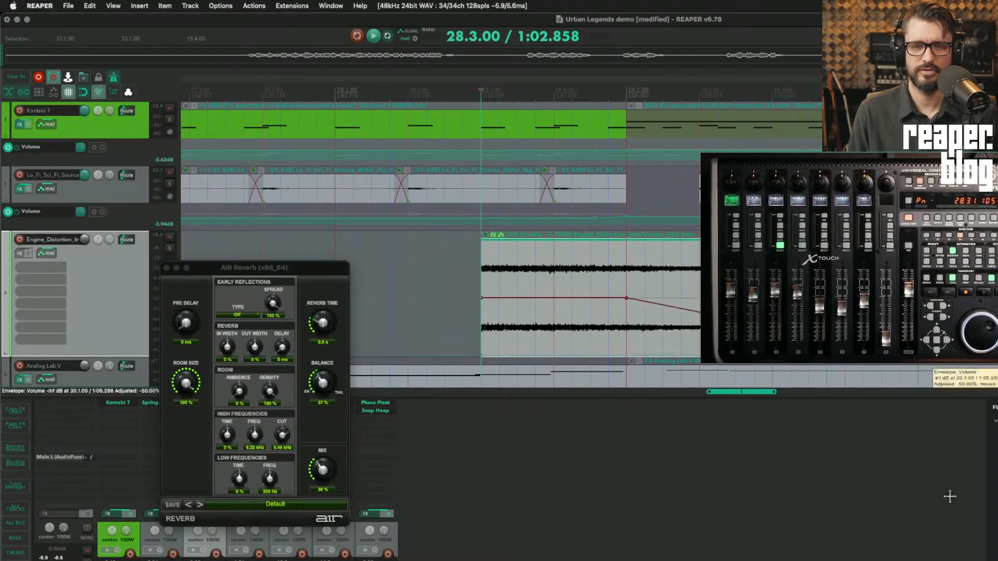
# Step: Solo the engine distortion track and audition the extended item from 28.3.00
pyautogui.click(169, 248)
pyautogui.press('space')
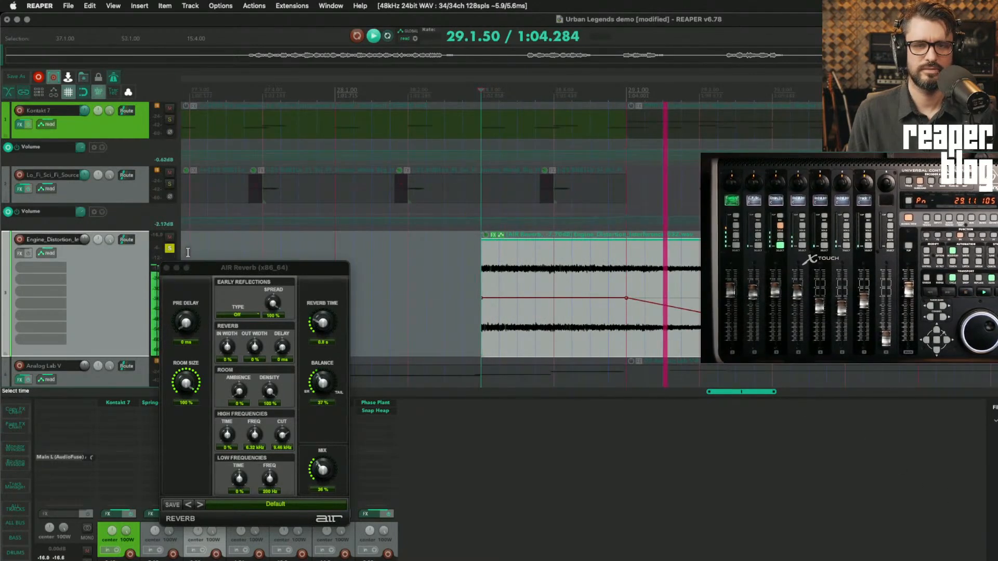
pyautogui.press('space')
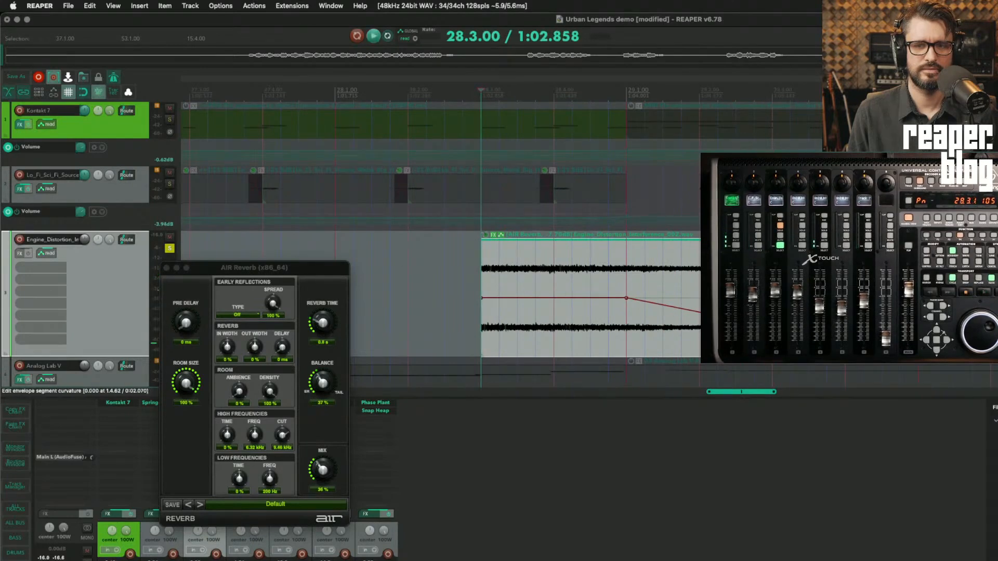
# Step: Audition a steep curve on the volume envelope's fall after bar 29, then flatten it to a nearly straight decline
pyautogui.moveTo(666, 305); pyautogui.dragTo(625, 500)
pyautogui.press('space')
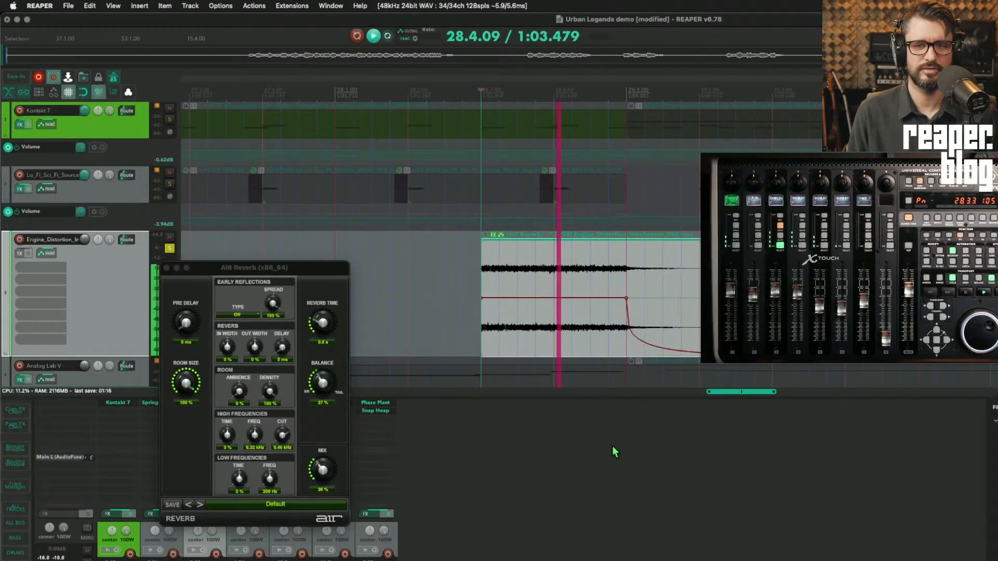
pyautogui.press('space')
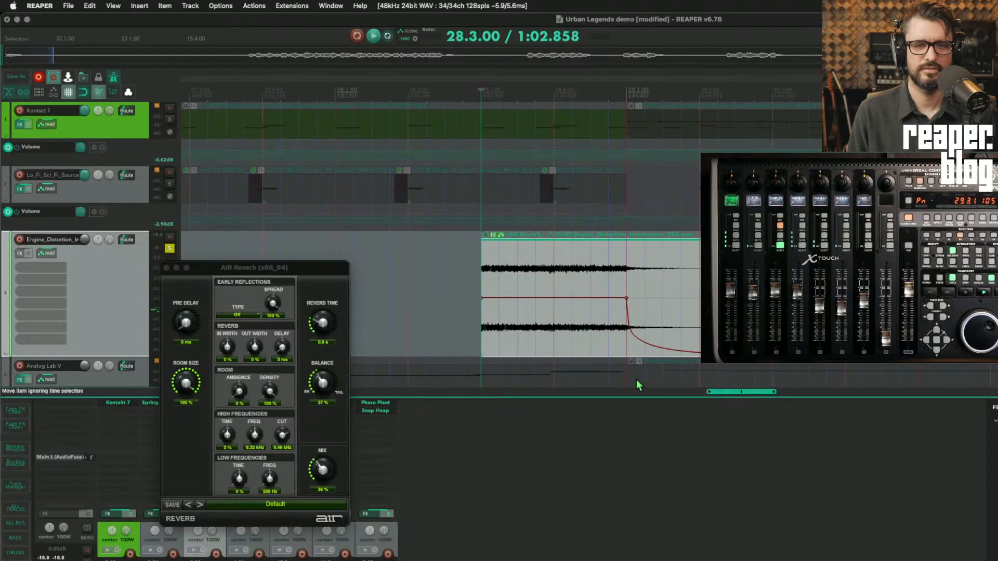
pyautogui.moveTo(661, 346); pyautogui.dragTo(711, 206)
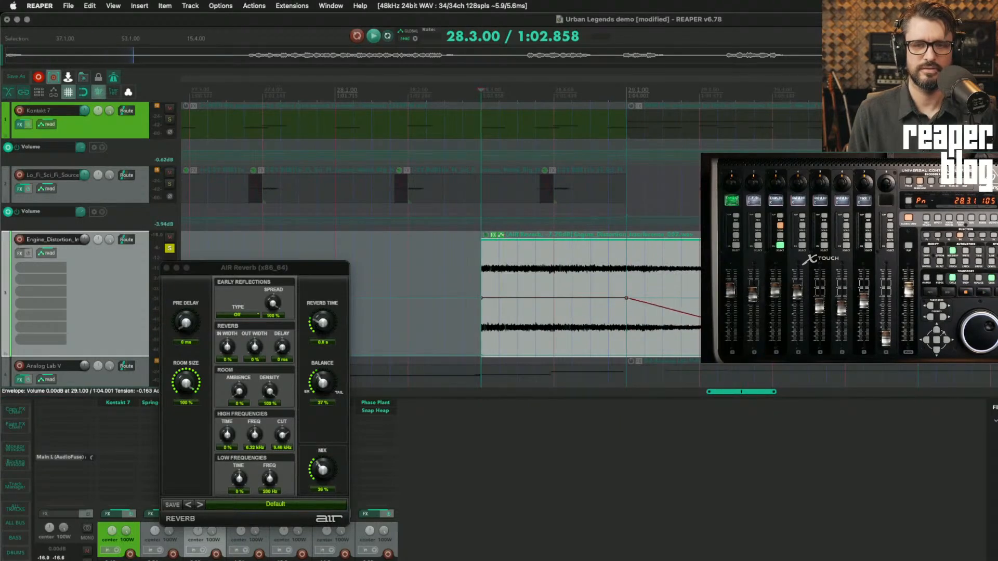
# Step: Glue the engine distortion item with its reverb and volume envelope into one audio item
pyautogui.click(500, 321)
pyautogui.click(547, 313)
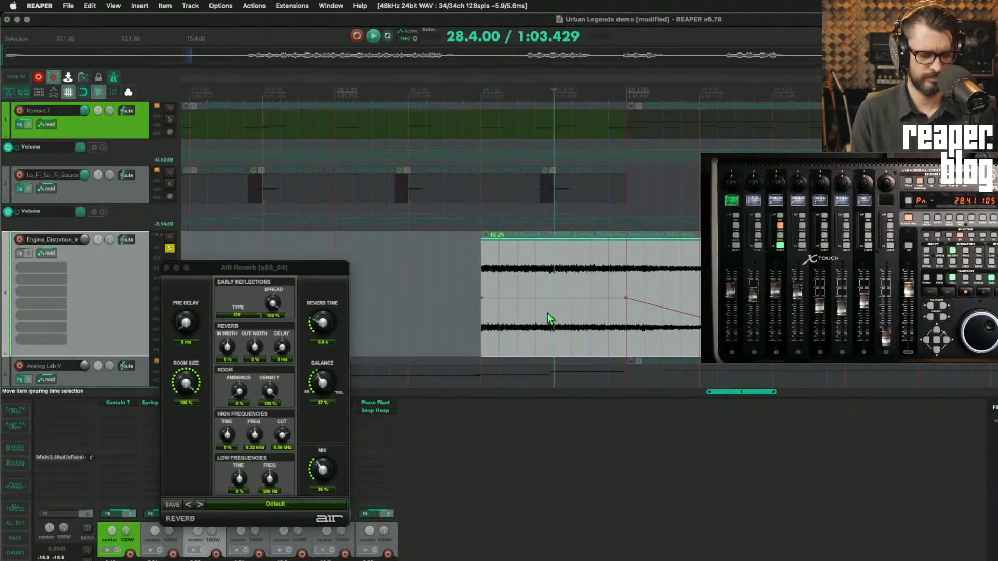
pyautogui.press('shift+super+g')
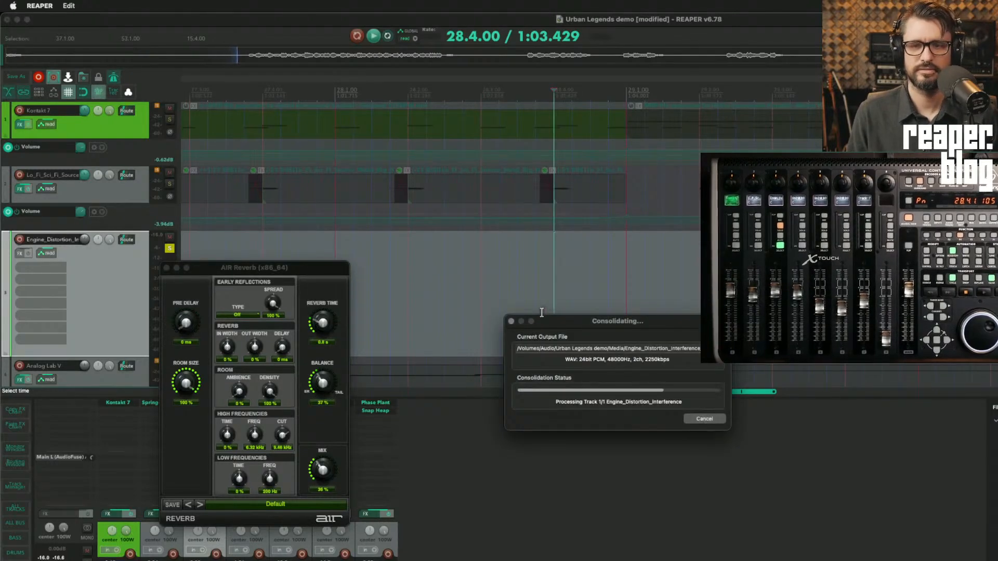
# Step: Reverse the glued engine distortion item so it spans 27.3.00 to bar 29, with a full-length curved fade-in
pyautogui.click(498, 279)
pyautogui.click(481, 280)
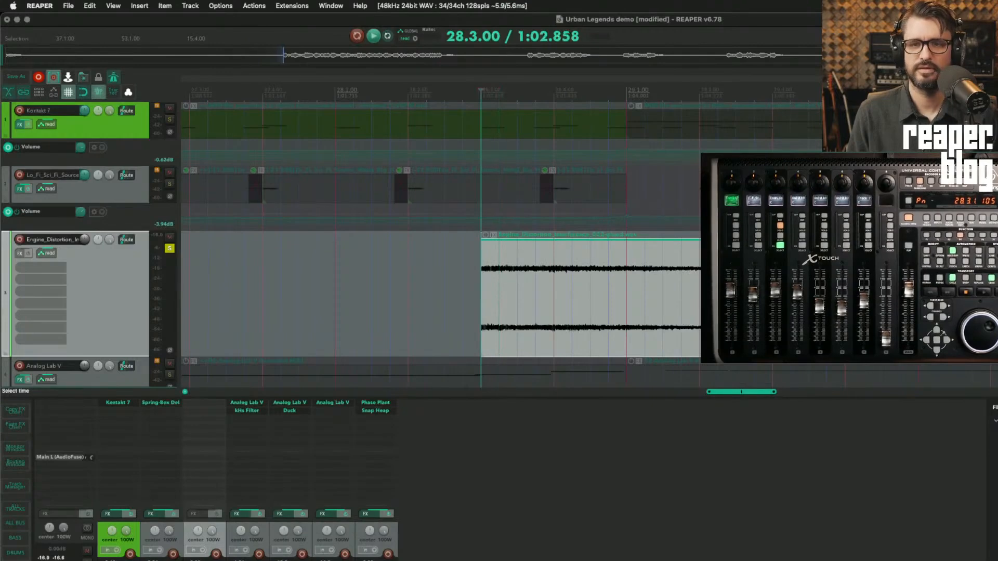
pyautogui.moveTo(918, 305)
pyautogui.mouseDown()
pyautogui.moveTo(629, 305)
pyautogui.moveTo(918, 296)
pyautogui.mouseUp()
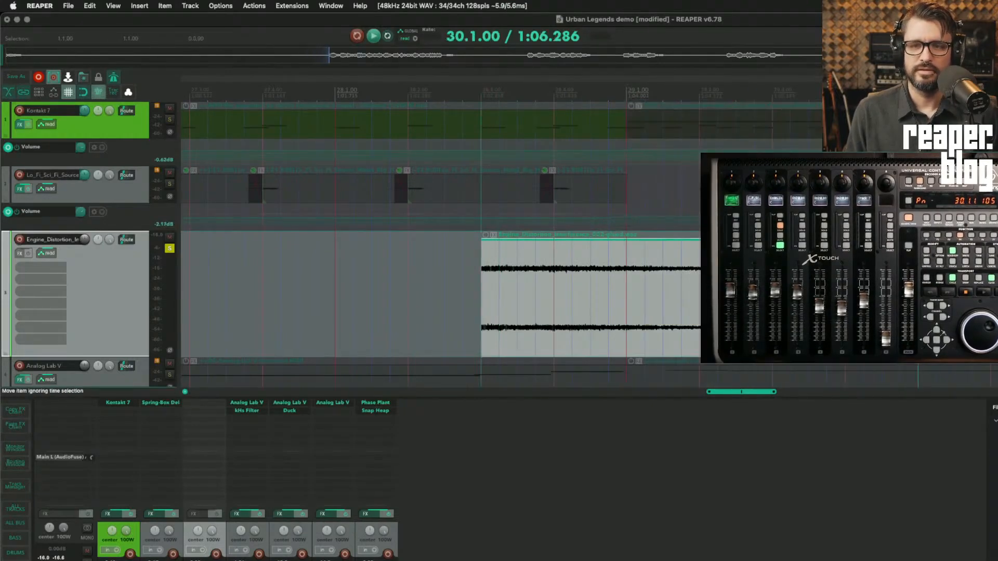
pyautogui.press('Escape')
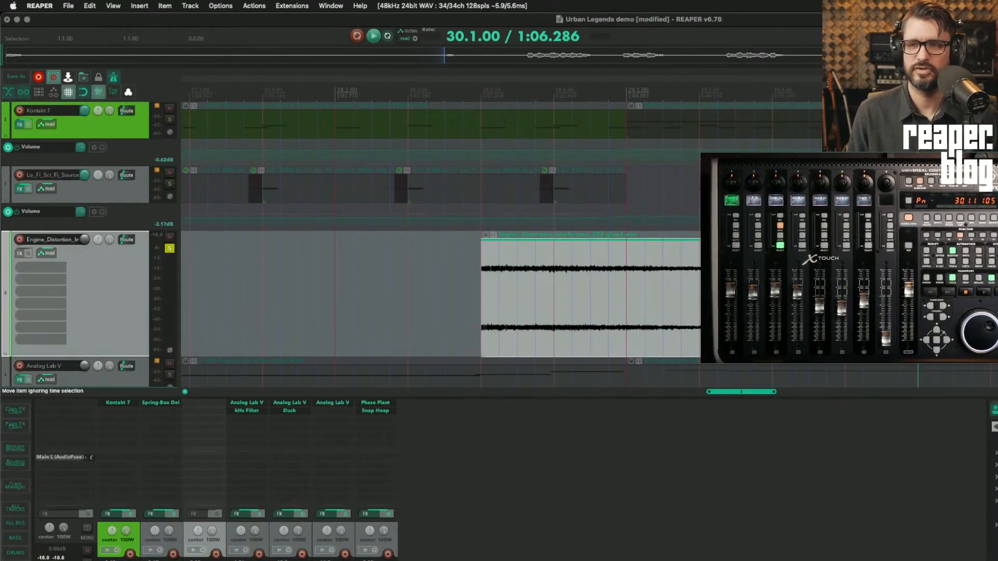
pyautogui.click(718, 297)
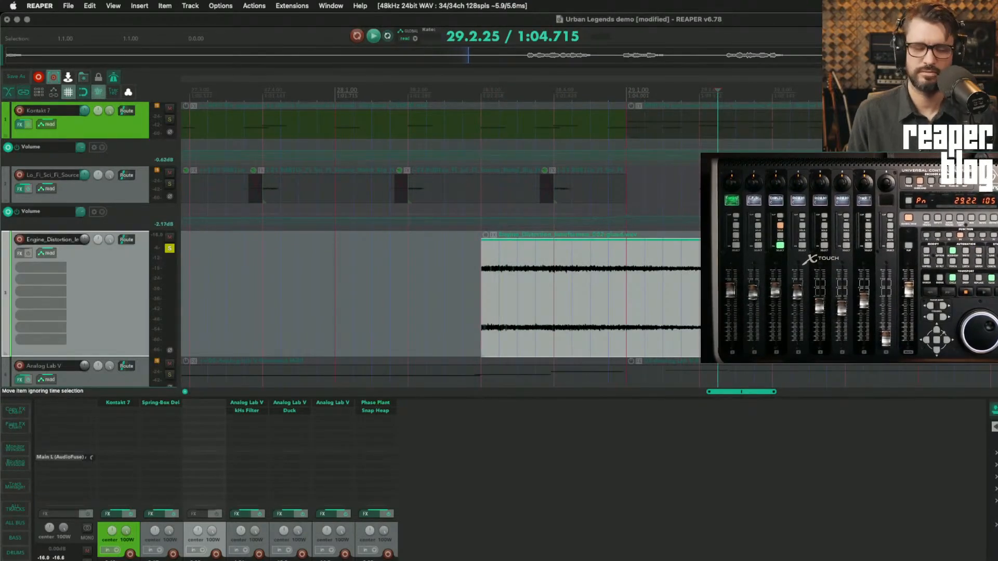
pyautogui.press('F7')
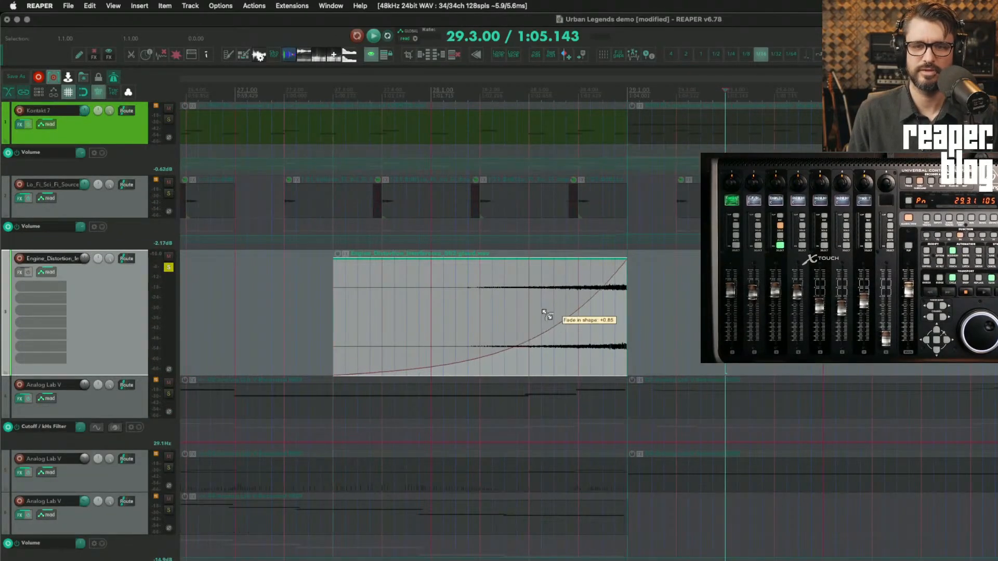
# Step: Audition the soloed reversed engine distortion riser from 27.4.00 into bar 29
pyautogui.click(385, 343)
pyautogui.press('space')
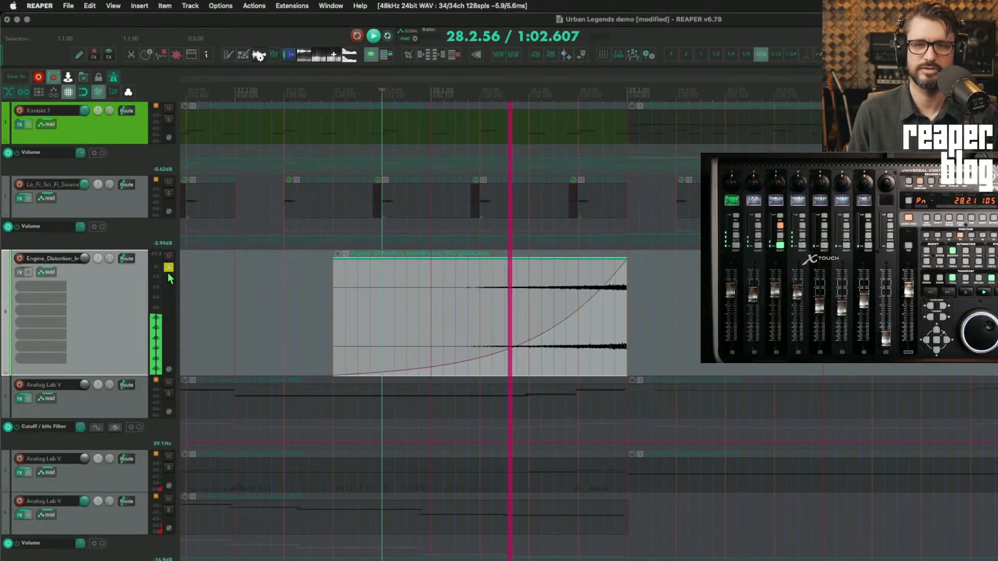
pyautogui.press('space')
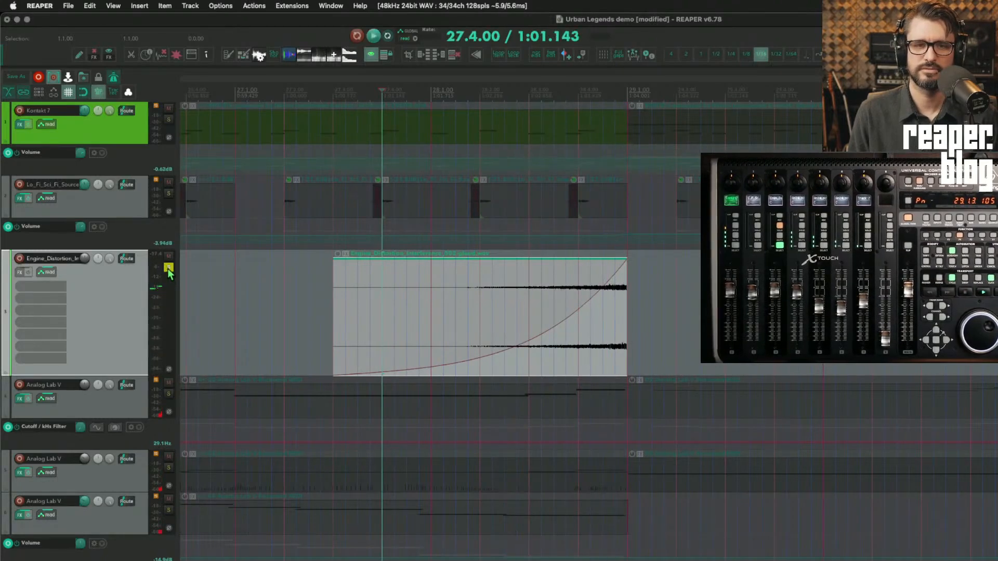
# Step: Unsolo the engine distortion track and audition its reversed riser in the full mix from 27.2, through the transition at bar 29
pyautogui.click(168, 267)
pyautogui.click(299, 306)
pyautogui.press('space')
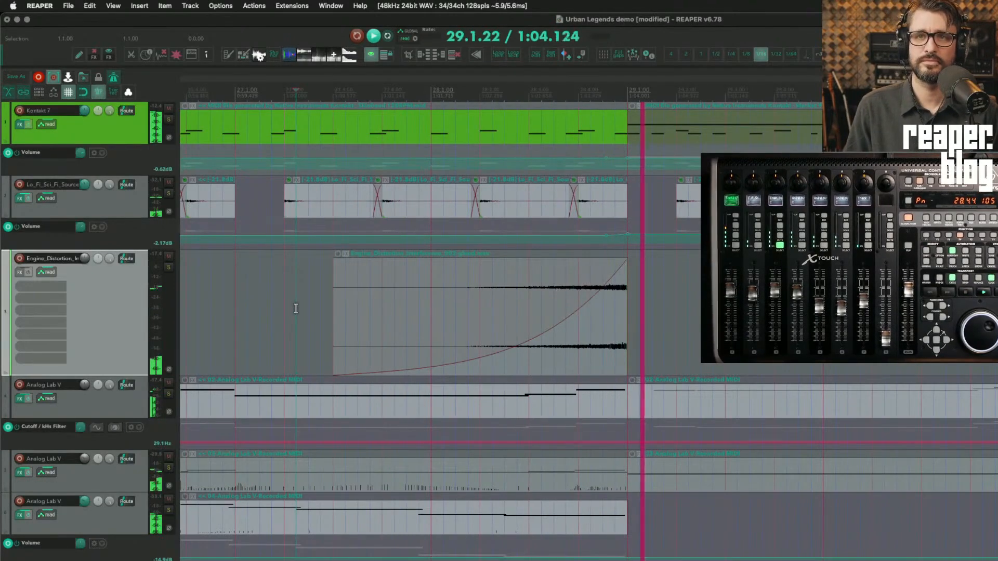
pyautogui.scroll(2, 431, 303)
pyautogui.scroll(-2, 431, 301)
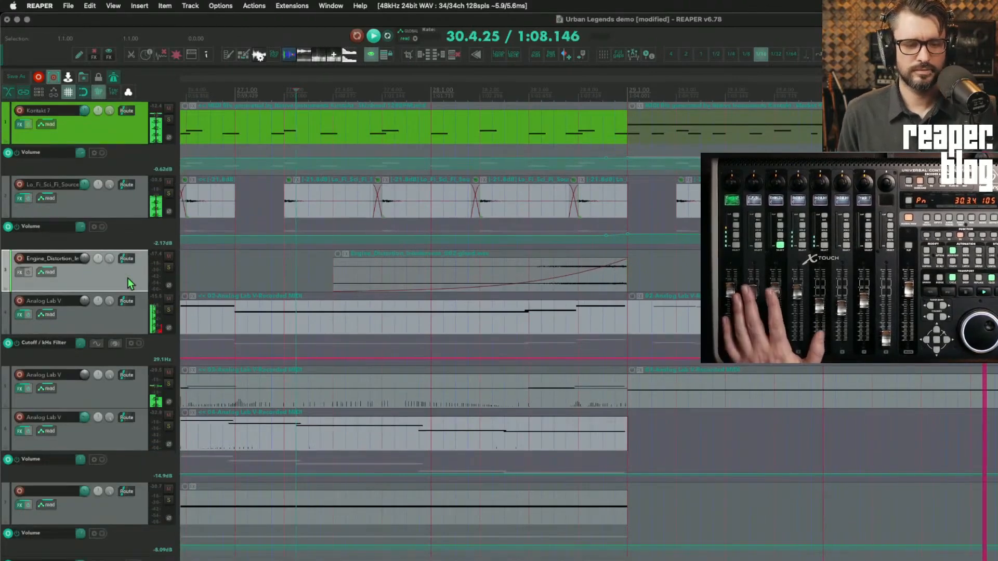
pyautogui.press('space')
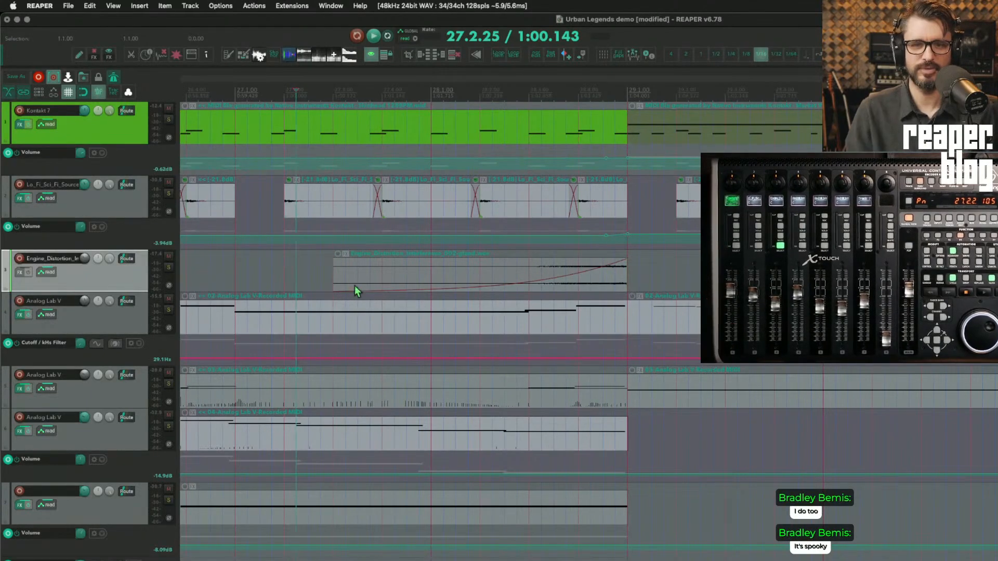
# Step: Replay the riser transition into bar 29 in the full mix while viewing the whole song arrangement
pyautogui.press('space')
pyautogui.scroll(-5, 351, 300)
pyautogui.scroll(-5, 440, 281)
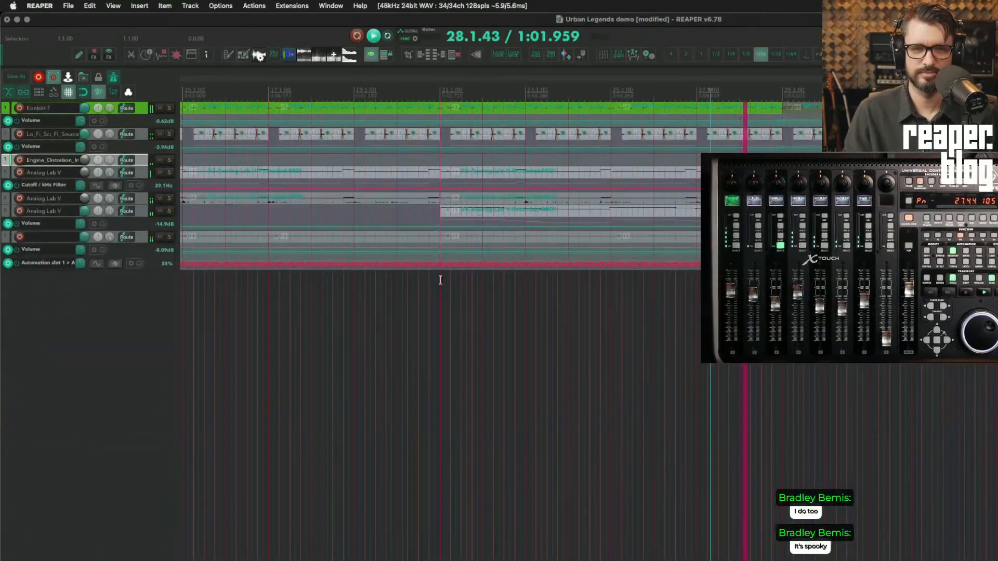
pyautogui.scroll(-3, 439, 281)
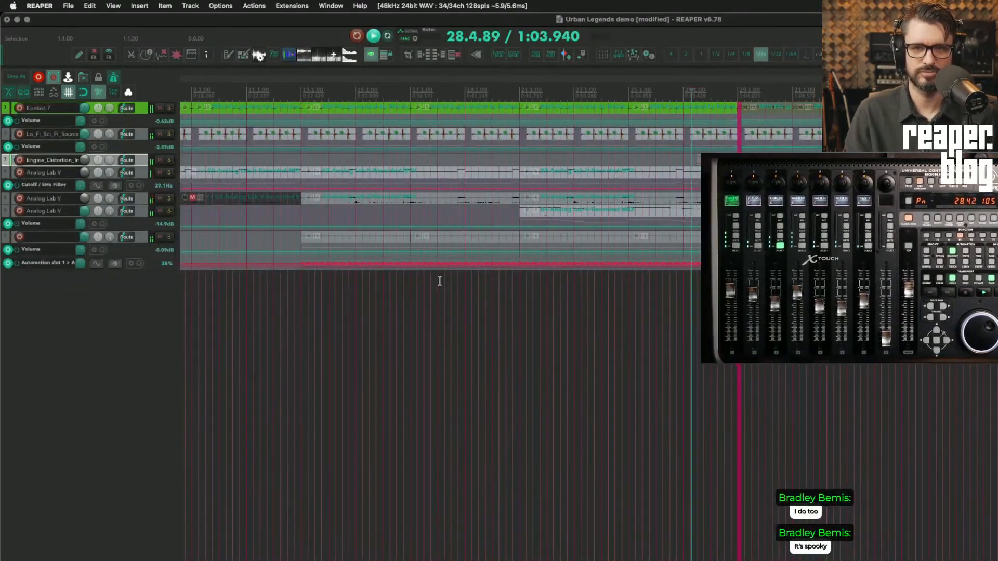
pyautogui.scroll(-3, 439, 281)
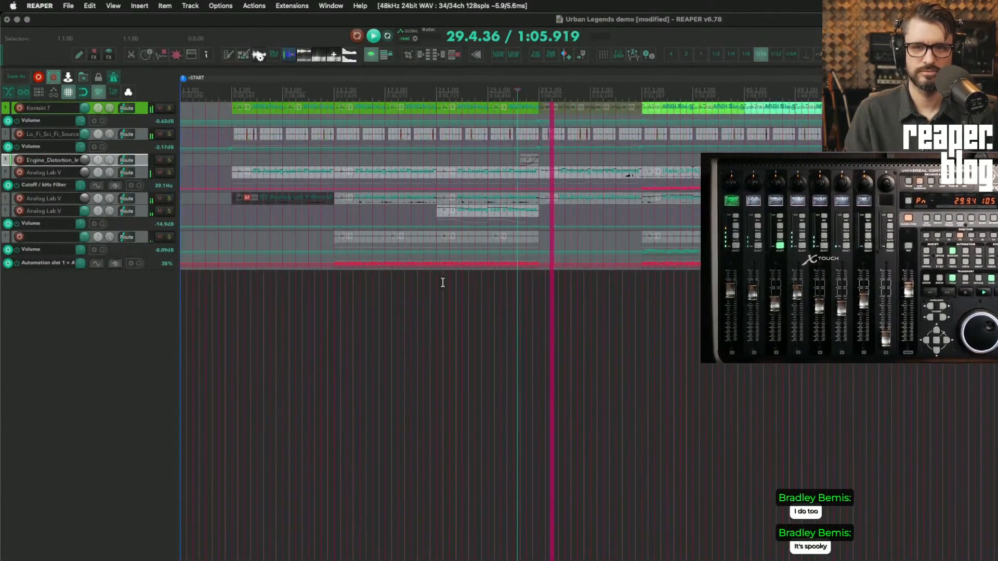
pyautogui.scroll(6, 486, 276)
pyautogui.scroll(6, 490, 290)
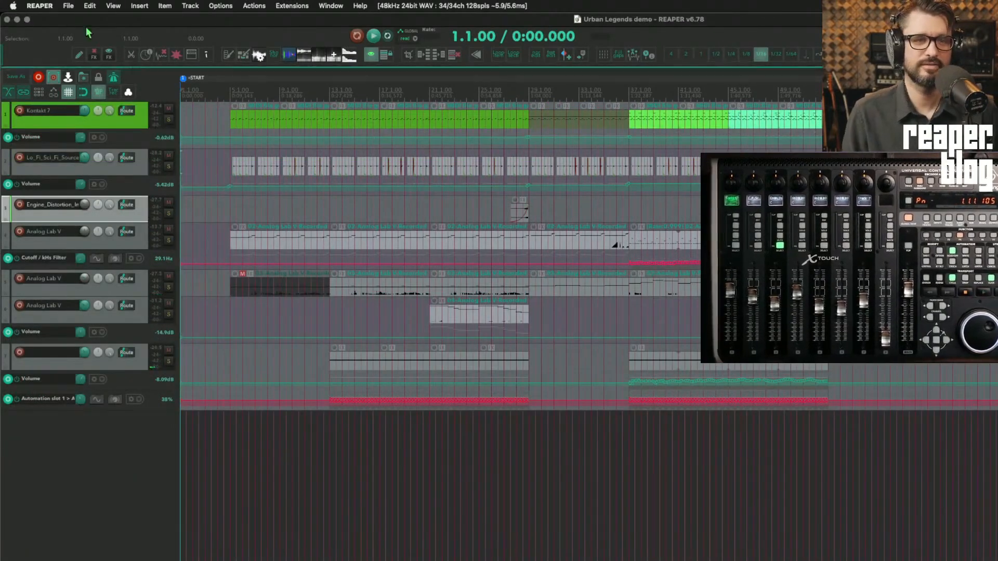
# Step: Open the recent project March 10 synthwave demo.RPP and play it from the start
pyautogui.click(89, 5)
pyautogui.moveTo(64, 8)
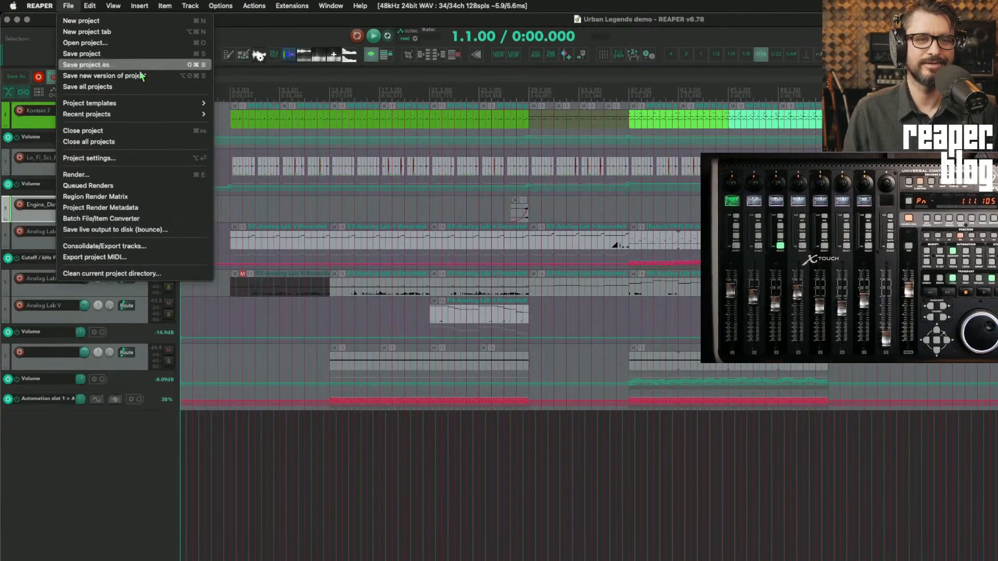
pyautogui.moveTo(142, 113)
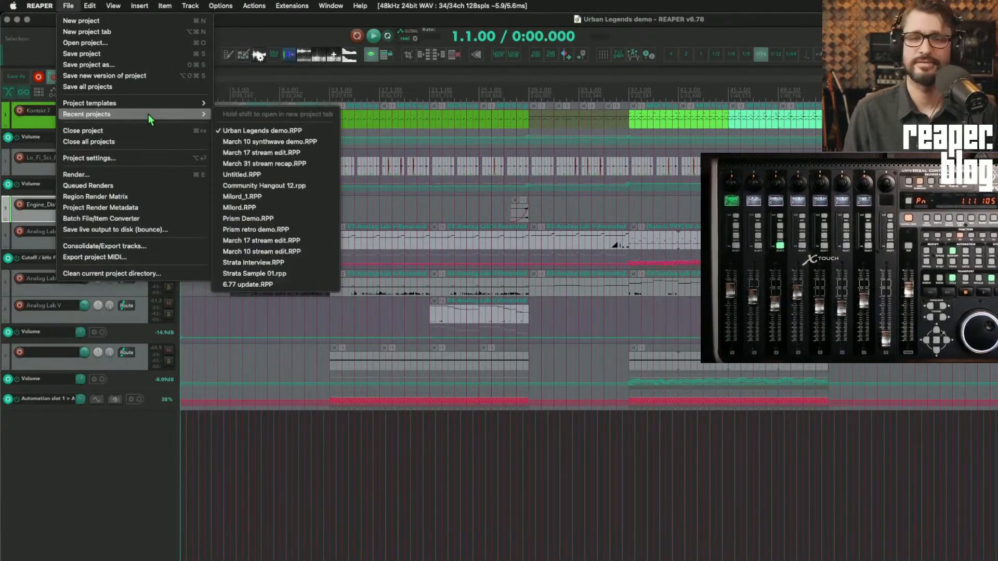
pyautogui.click(301, 144)
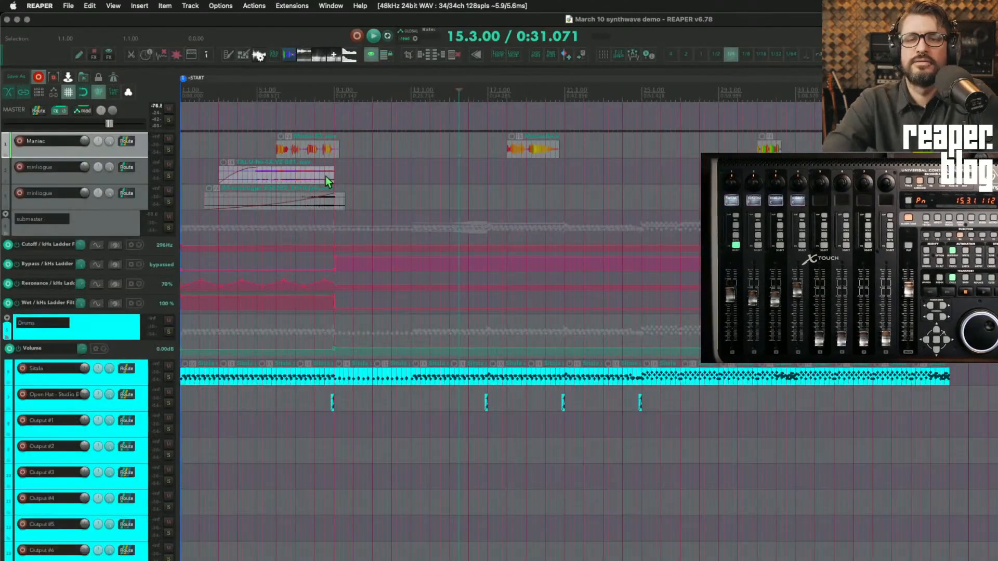
pyautogui.press('w')
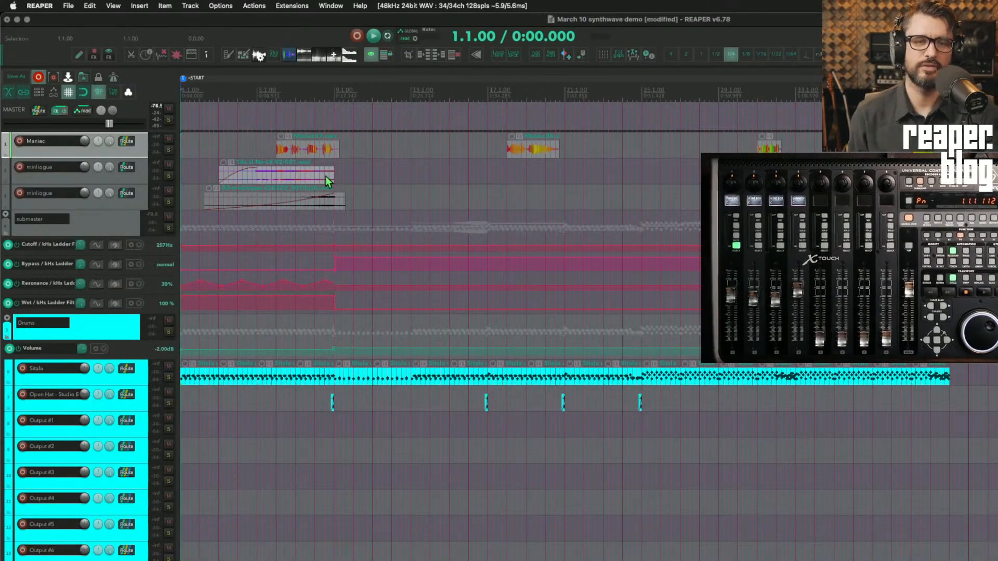
pyautogui.press('space')
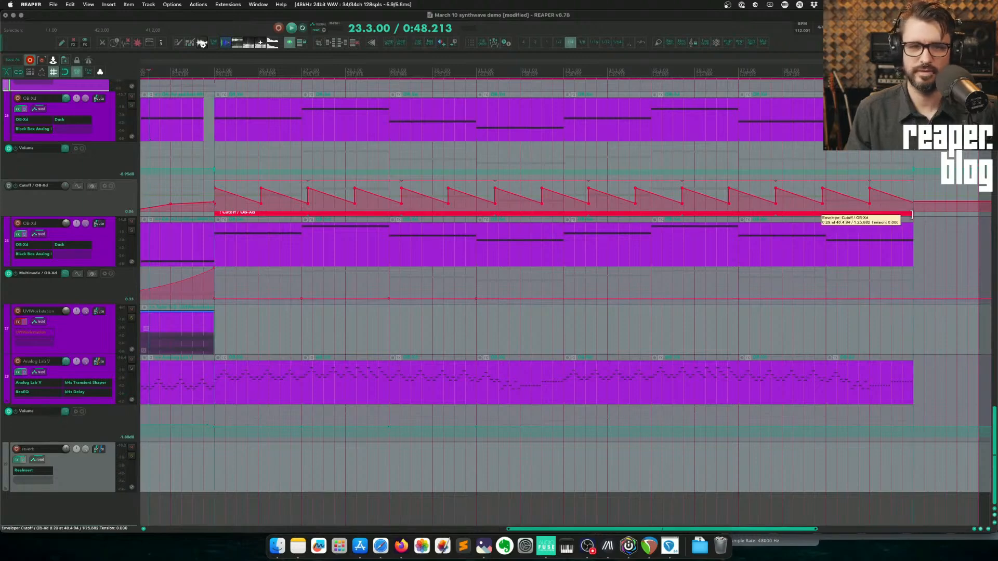
# Step: Shorten the looped sawtooth Cutoff automation item on OB-Xd track 25 so it ends at 27.2.00
pyautogui.moveTo(912, 214); pyautogui.dragTo(317, 241)
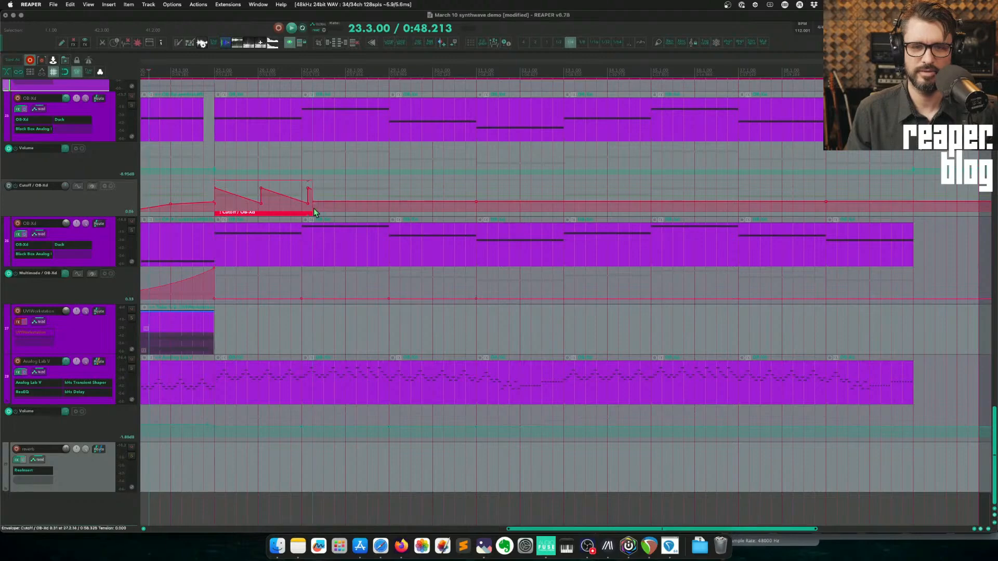
pyautogui.scroll(2, 364, 228)
pyautogui.hscroll(2, 764, 221)
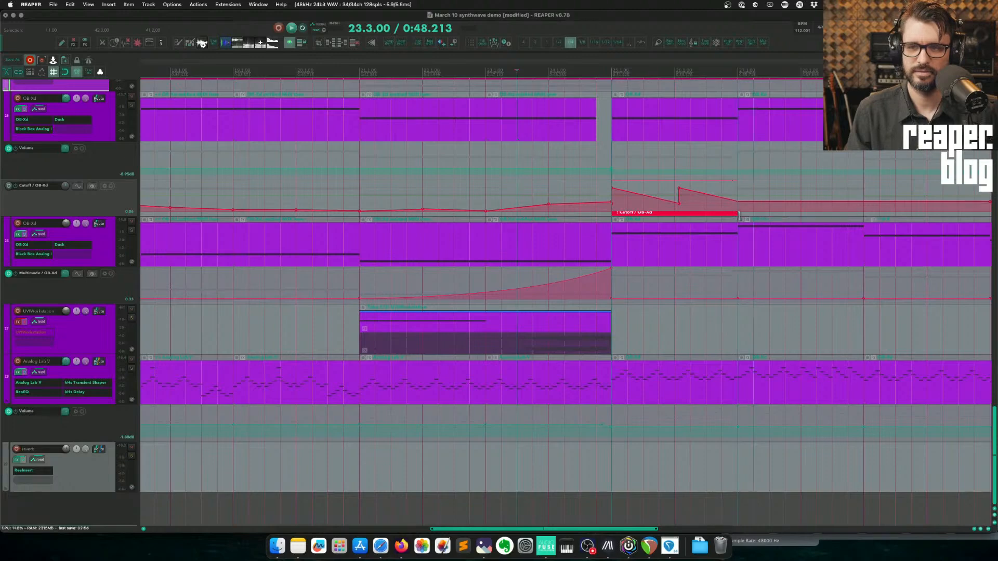
pyautogui.moveTo(739, 216); pyautogui.dragTo(754, 216)
pyautogui.click(755, 221)
pyautogui.hscroll(8, 734, 224)
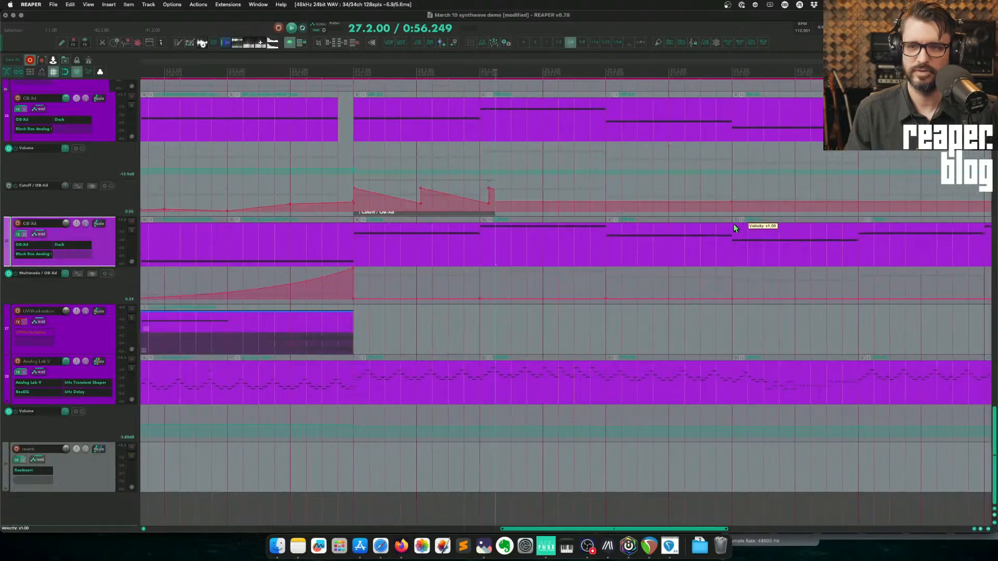
pyautogui.scroll(5, 485, 220)
pyautogui.scroll(8, 487, 228)
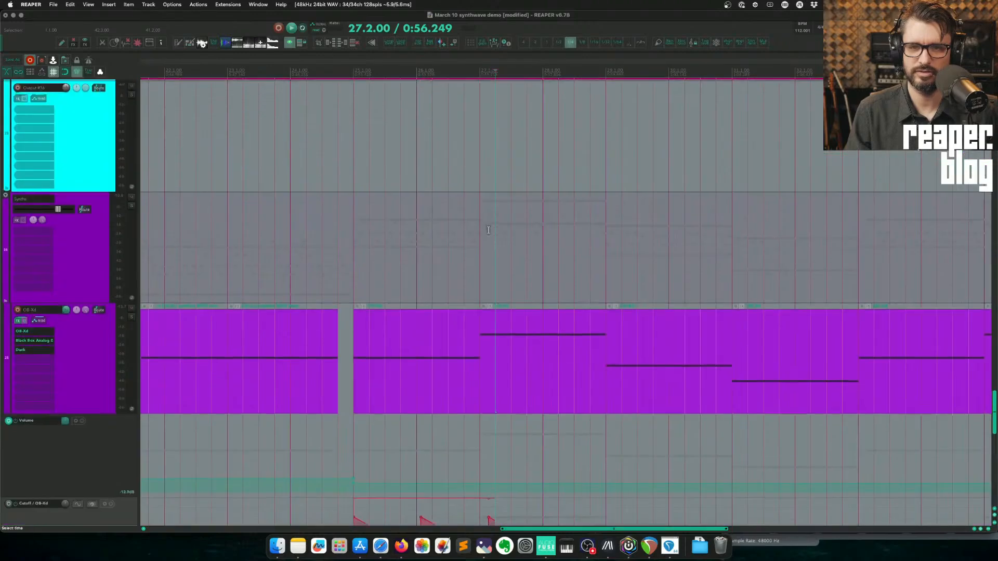
pyautogui.scroll(-5, 486, 237)
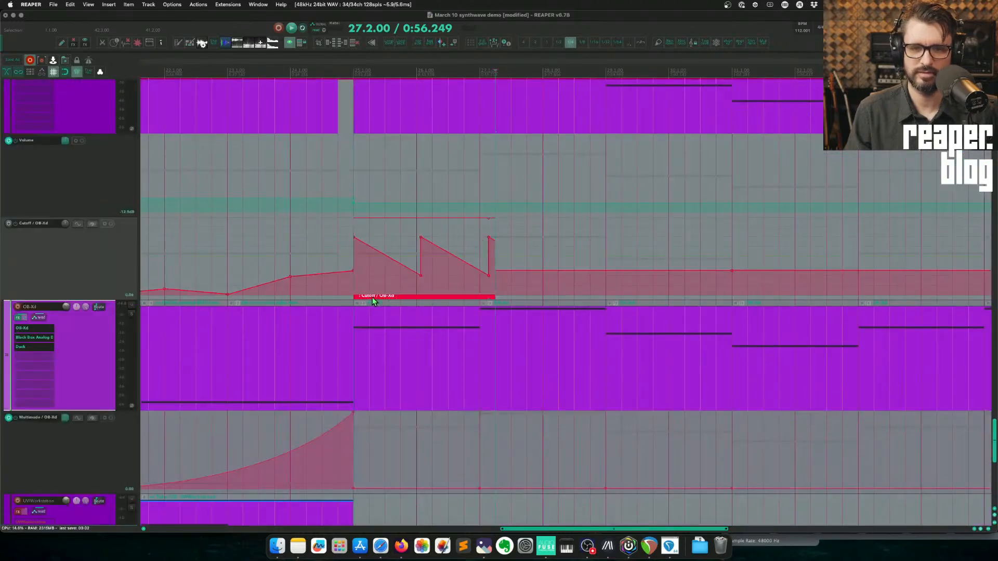
# Step: Move the Cutoff automation item one bar later and, with snapping off, trim it to end exactly after its second sawtooth ramp
pyautogui.moveTo(372, 298); pyautogui.dragTo(400, 299)
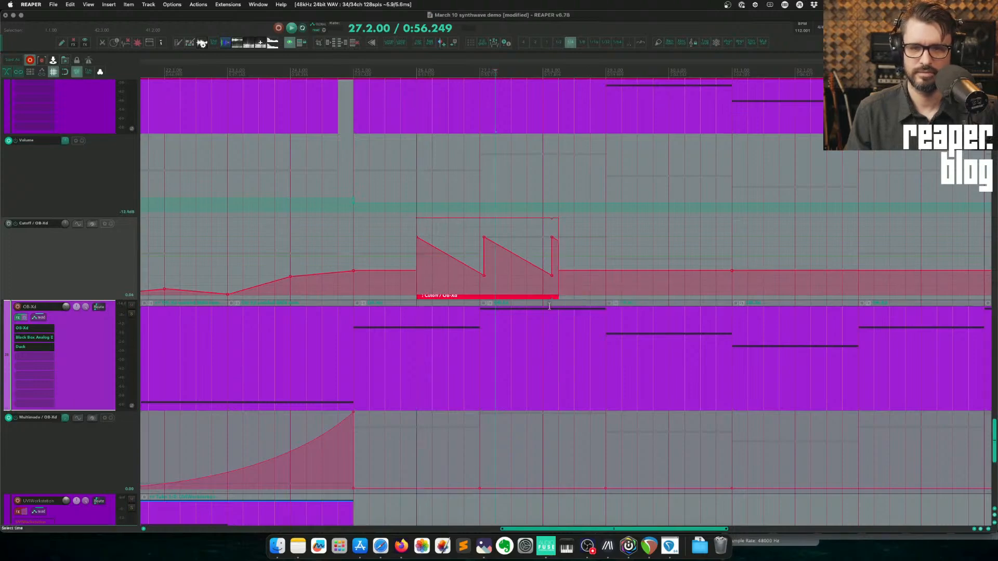
pyautogui.click(76, 73)
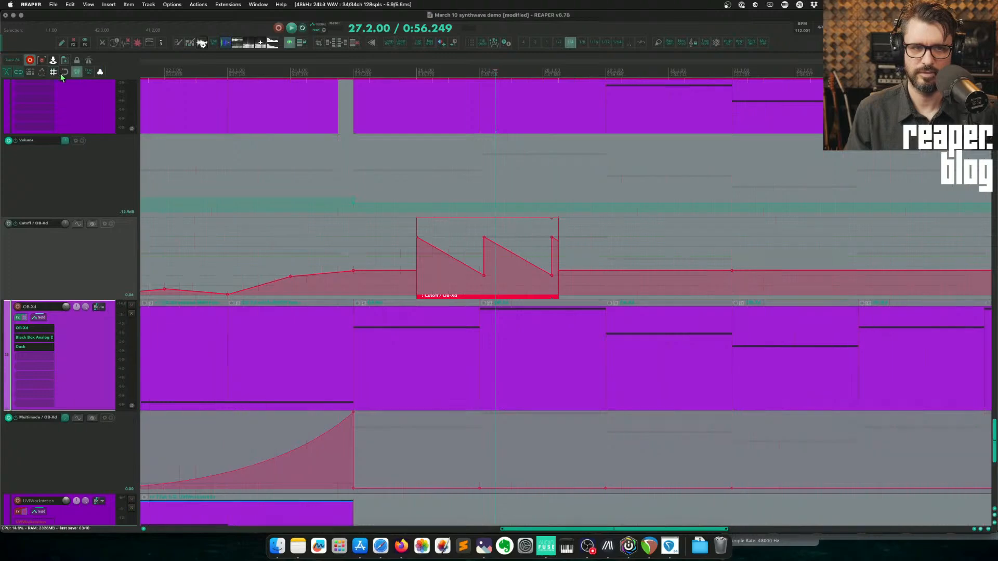
pyautogui.moveTo(559, 297); pyautogui.dragTo(547, 298)
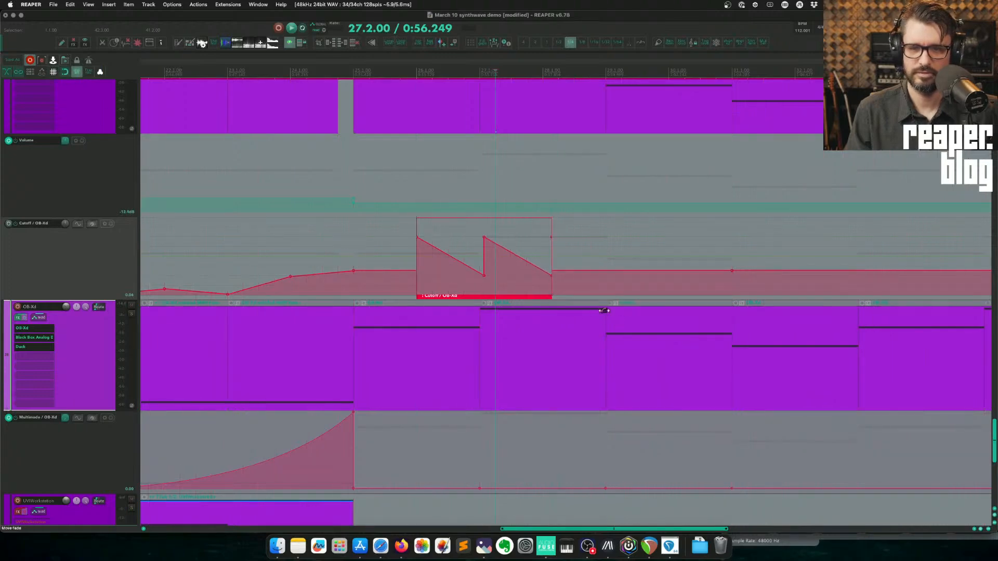
# Step: Re-enable snapping, move the Cutoff automation item back to bar 25, and loop it out to the end of the track's MIDI items
pyautogui.click(54, 72)
pyautogui.moveTo(473, 297); pyautogui.dragTo(410, 297)
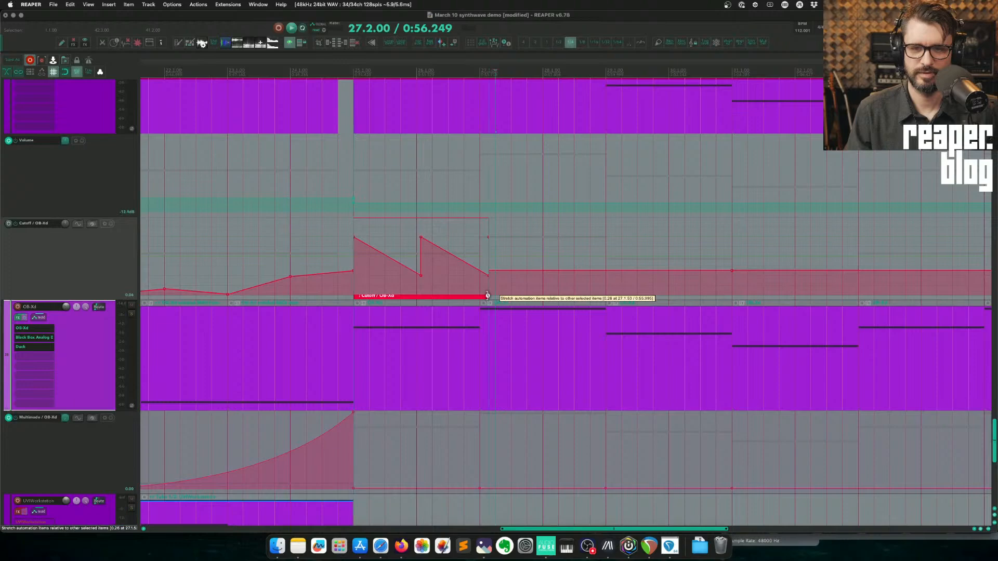
pyautogui.moveTo(487, 295); pyautogui.dragTo(991, 279)
pyautogui.scroll(-6, 853, 285)
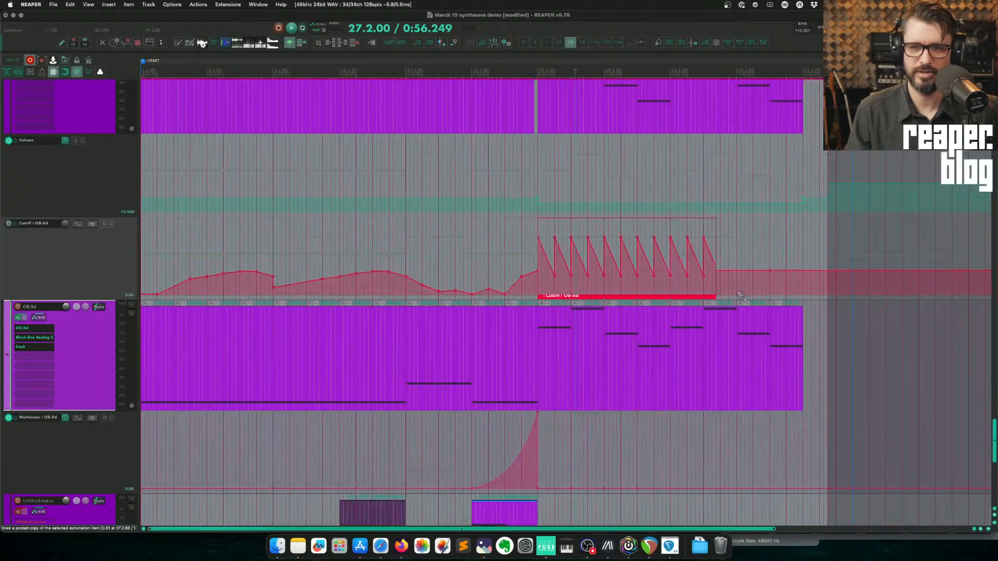
pyautogui.moveTo(715, 297); pyautogui.dragTo(804, 296)
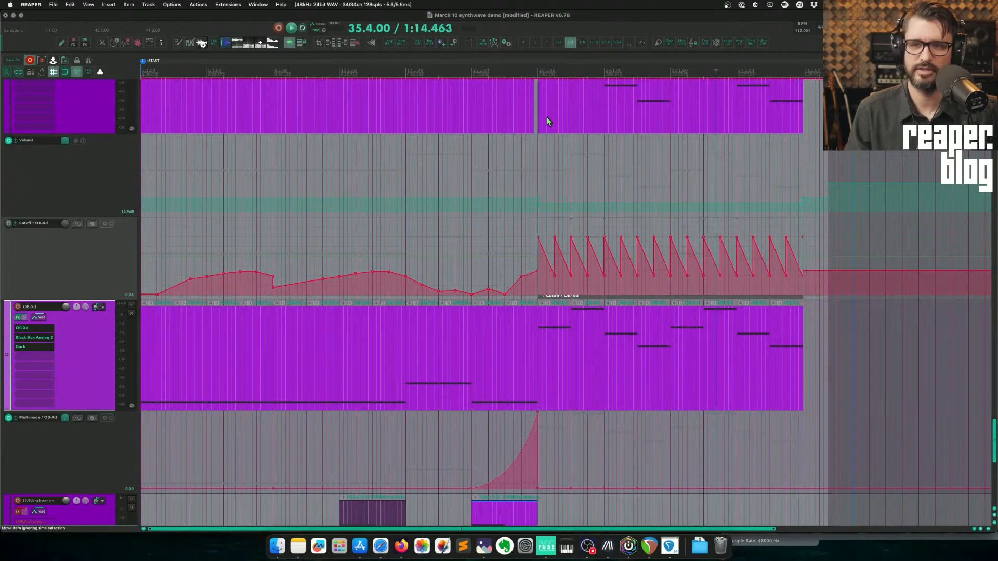
# Step: Play the song from bar 25 and solo OB-Xd track 25 to hear its looped cutoff automation
pyautogui.click(537, 73)
pyautogui.press('space')
pyautogui.scroll(-5, 345, 175)
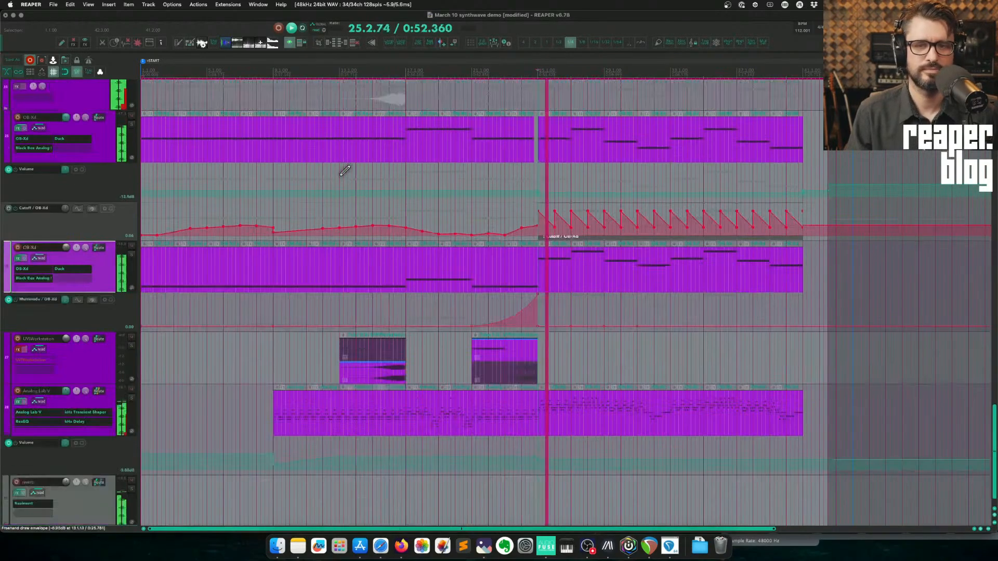
pyautogui.scroll(-2, 345, 176)
pyautogui.scroll(-1, 338, 178)
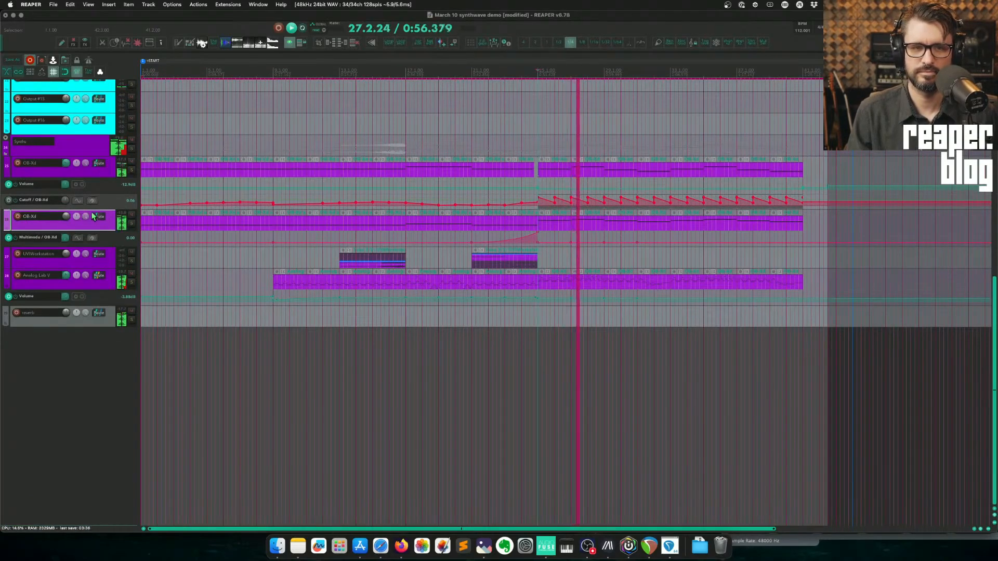
pyautogui.click(132, 171)
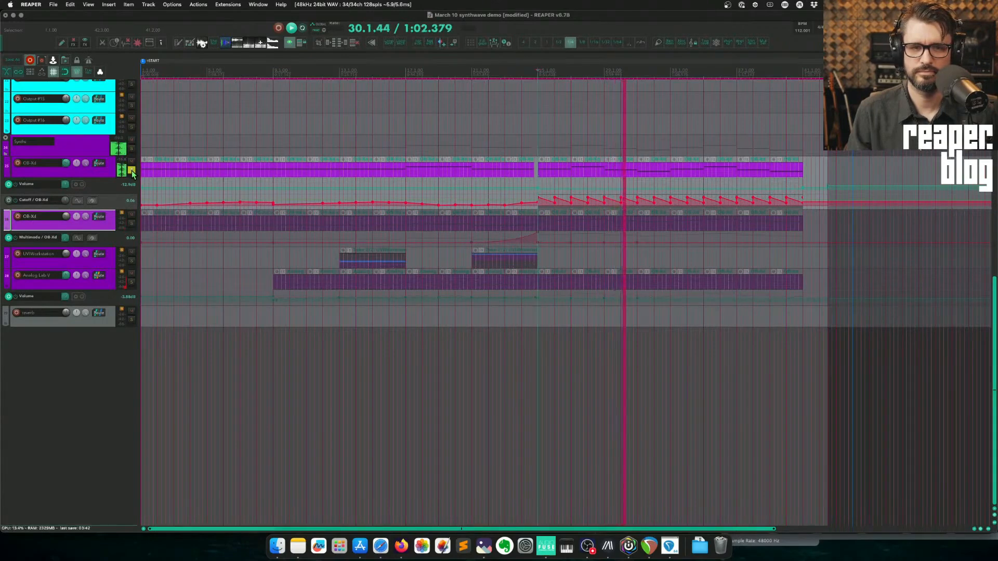
# Step: Inspect the effects chain of OB-Xd track 25, viewing the Duck and OB-Xd plugins, and close it
pyautogui.click(112, 173)
pyautogui.press('f')
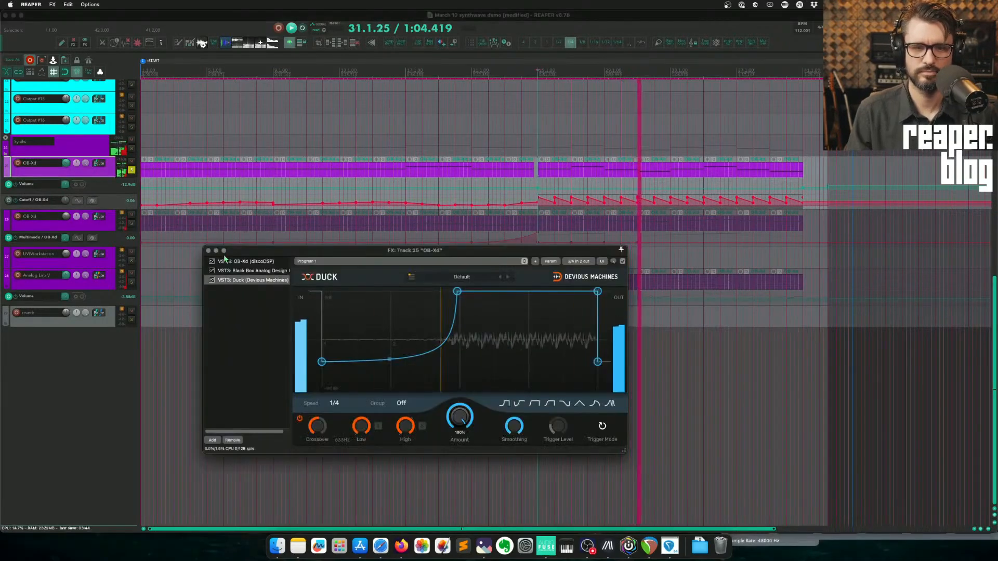
pyautogui.click(249, 262)
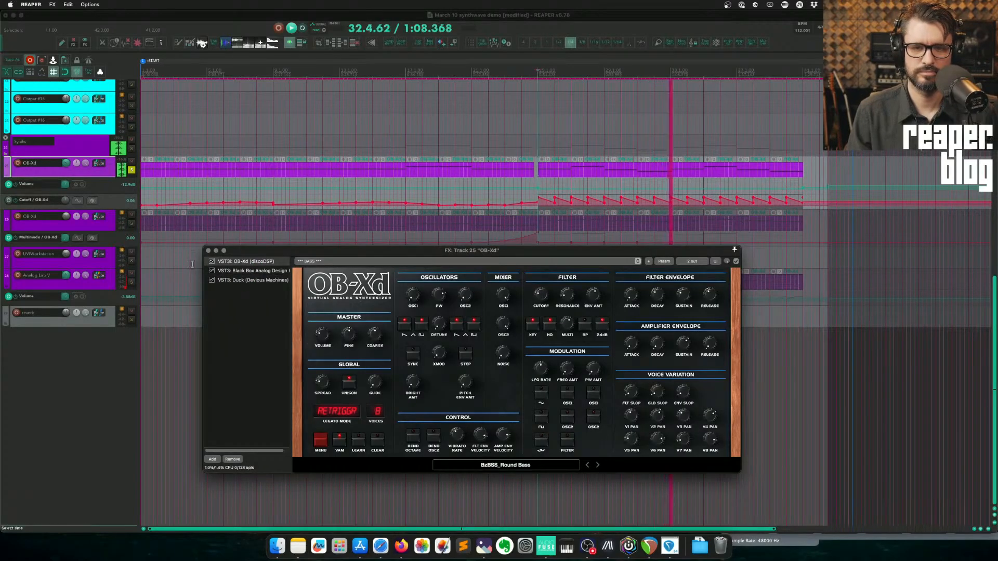
pyautogui.click(207, 251)
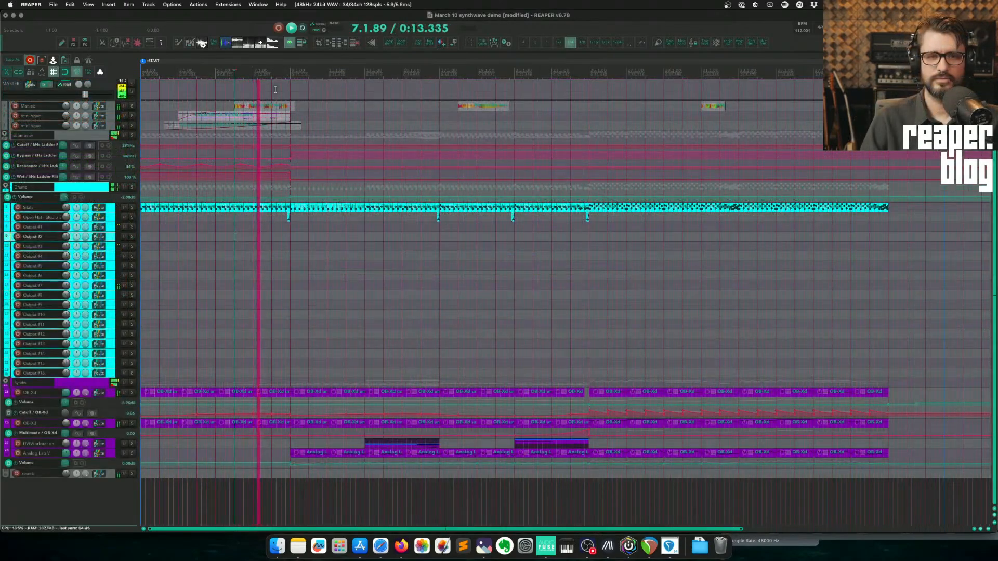
# Step: Audition the soloed lower minilogue riser from 4.3.00 to just before bar 9, and unsolo its track
pyautogui.press('space')
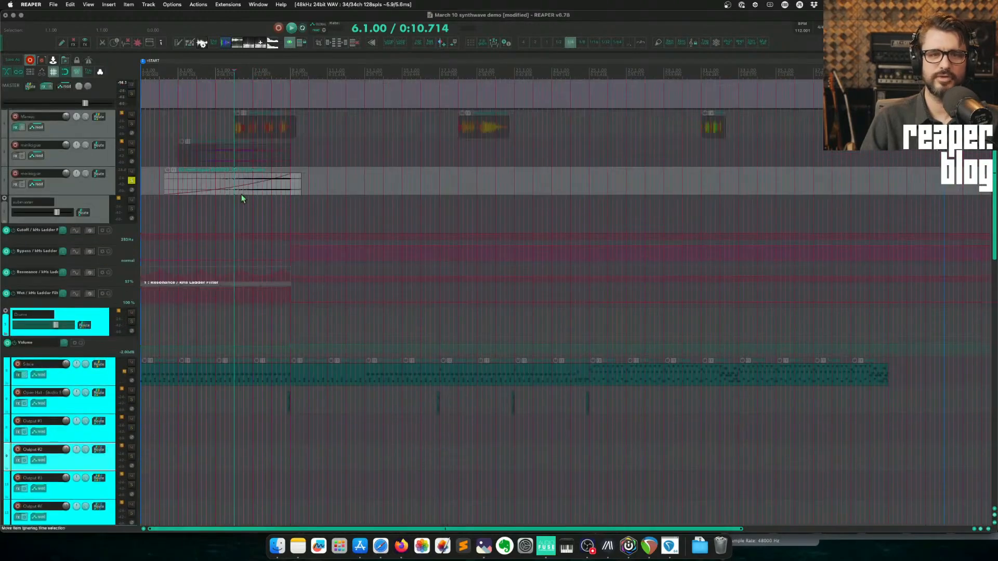
pyautogui.click(109, 193)
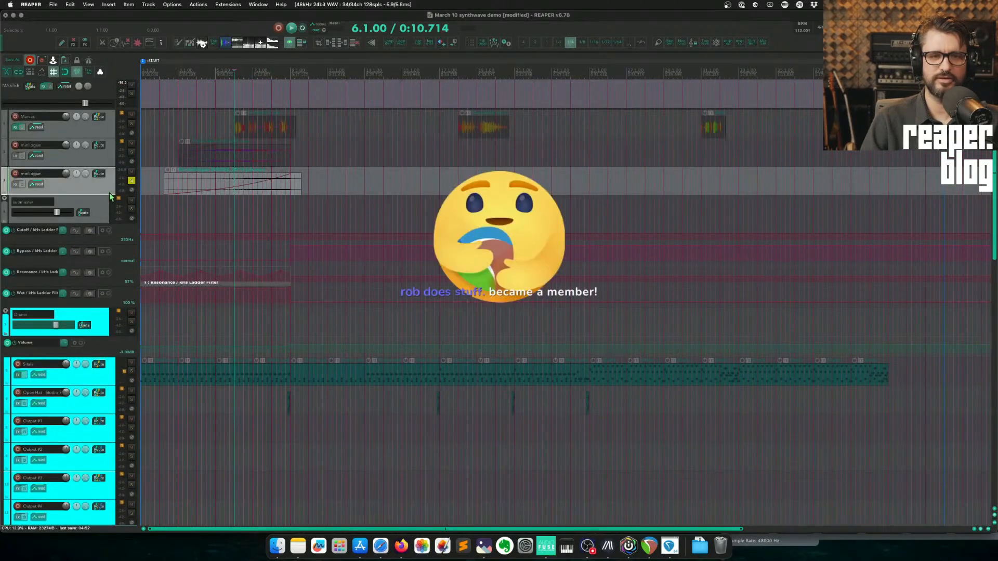
pyautogui.moveTo(110, 194); pyautogui.dragTo(210, 197)
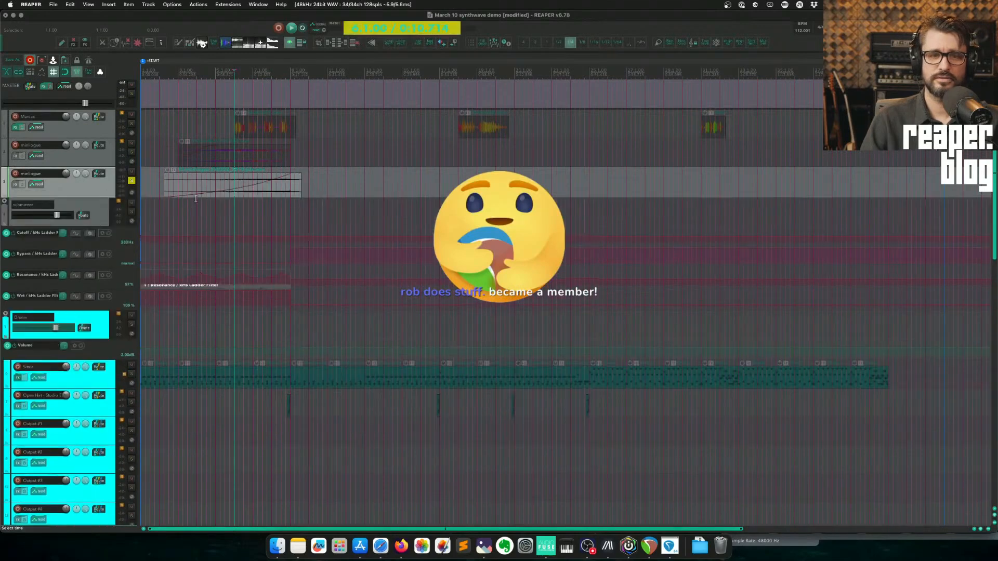
pyautogui.click(204, 183)
pyautogui.click(205, 185)
pyautogui.press('space')
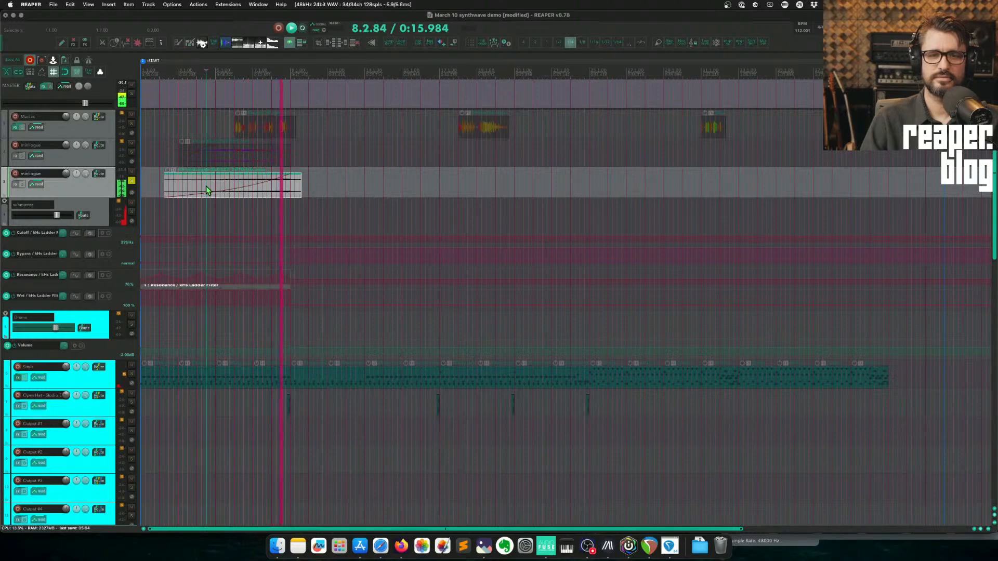
pyautogui.press('space')
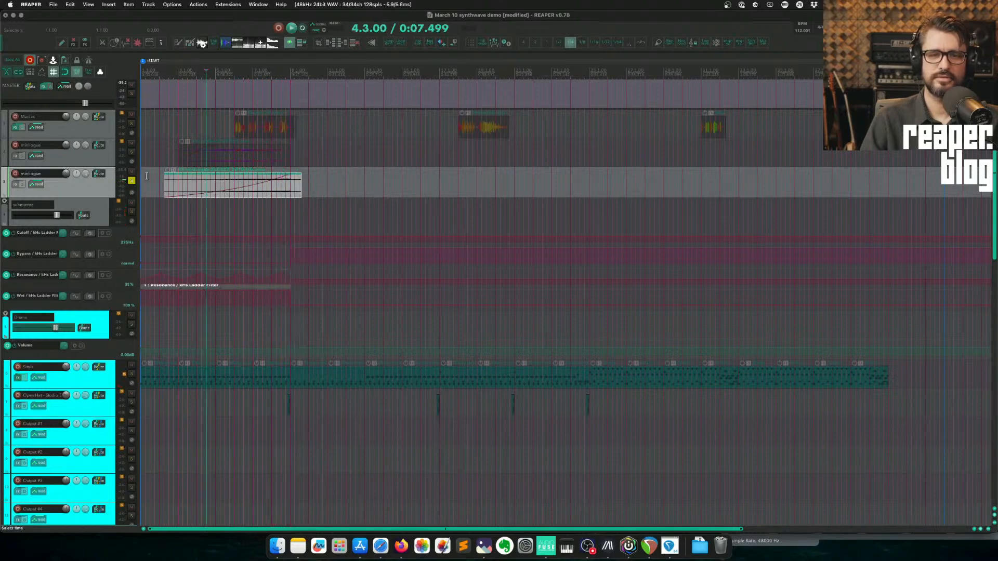
pyautogui.click(132, 182)
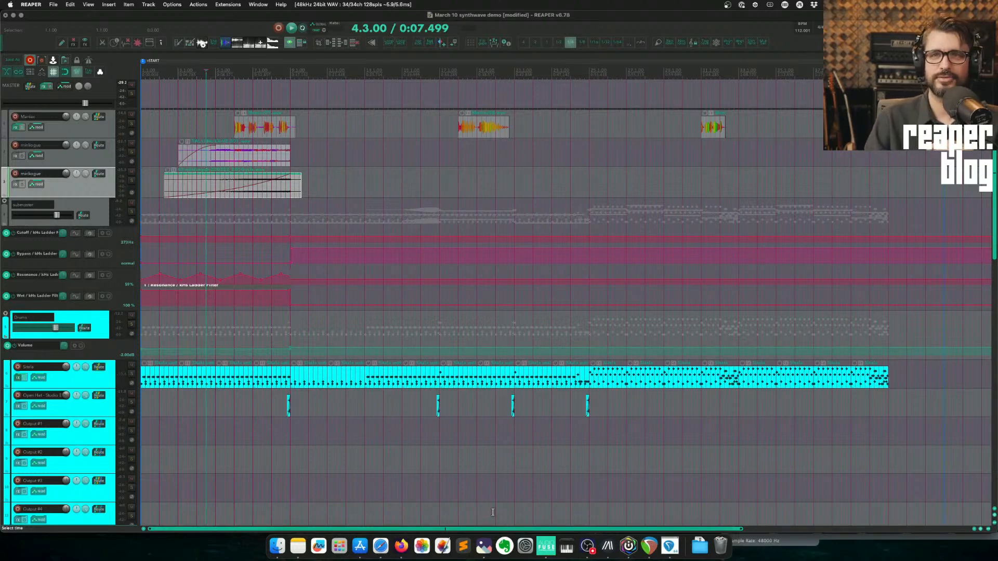
pyautogui.click(207, 124)
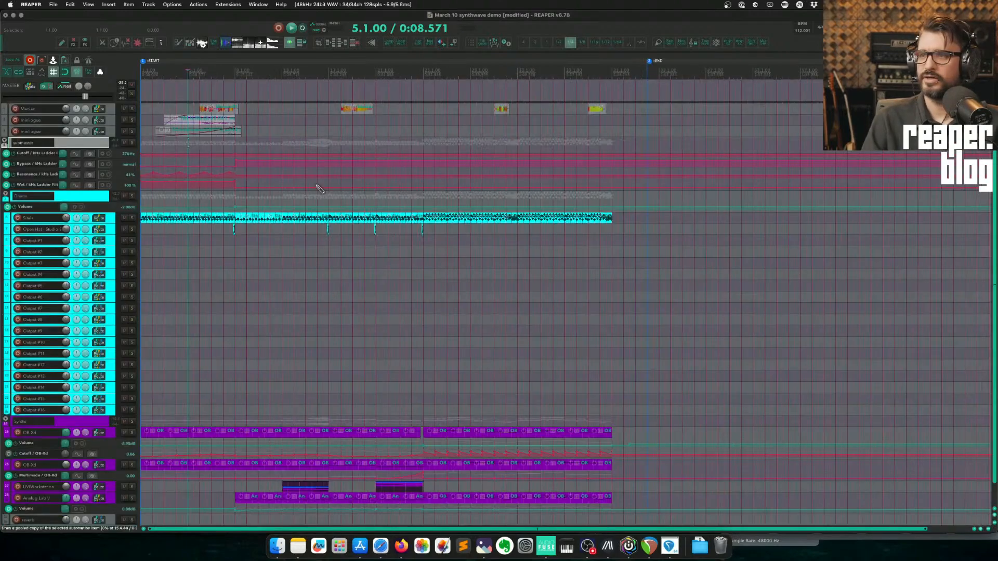
pyautogui.scroll(-2, 311, 192)
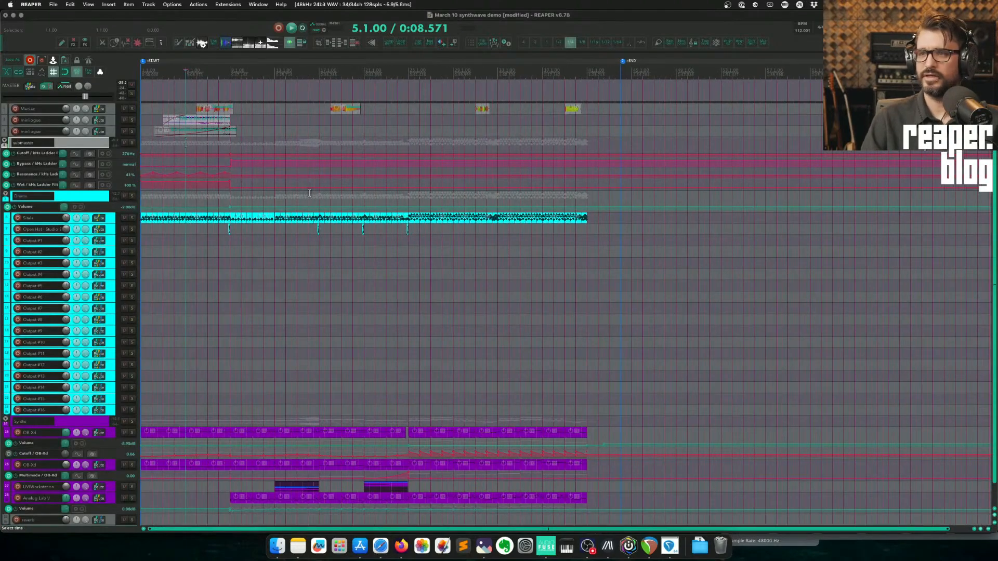